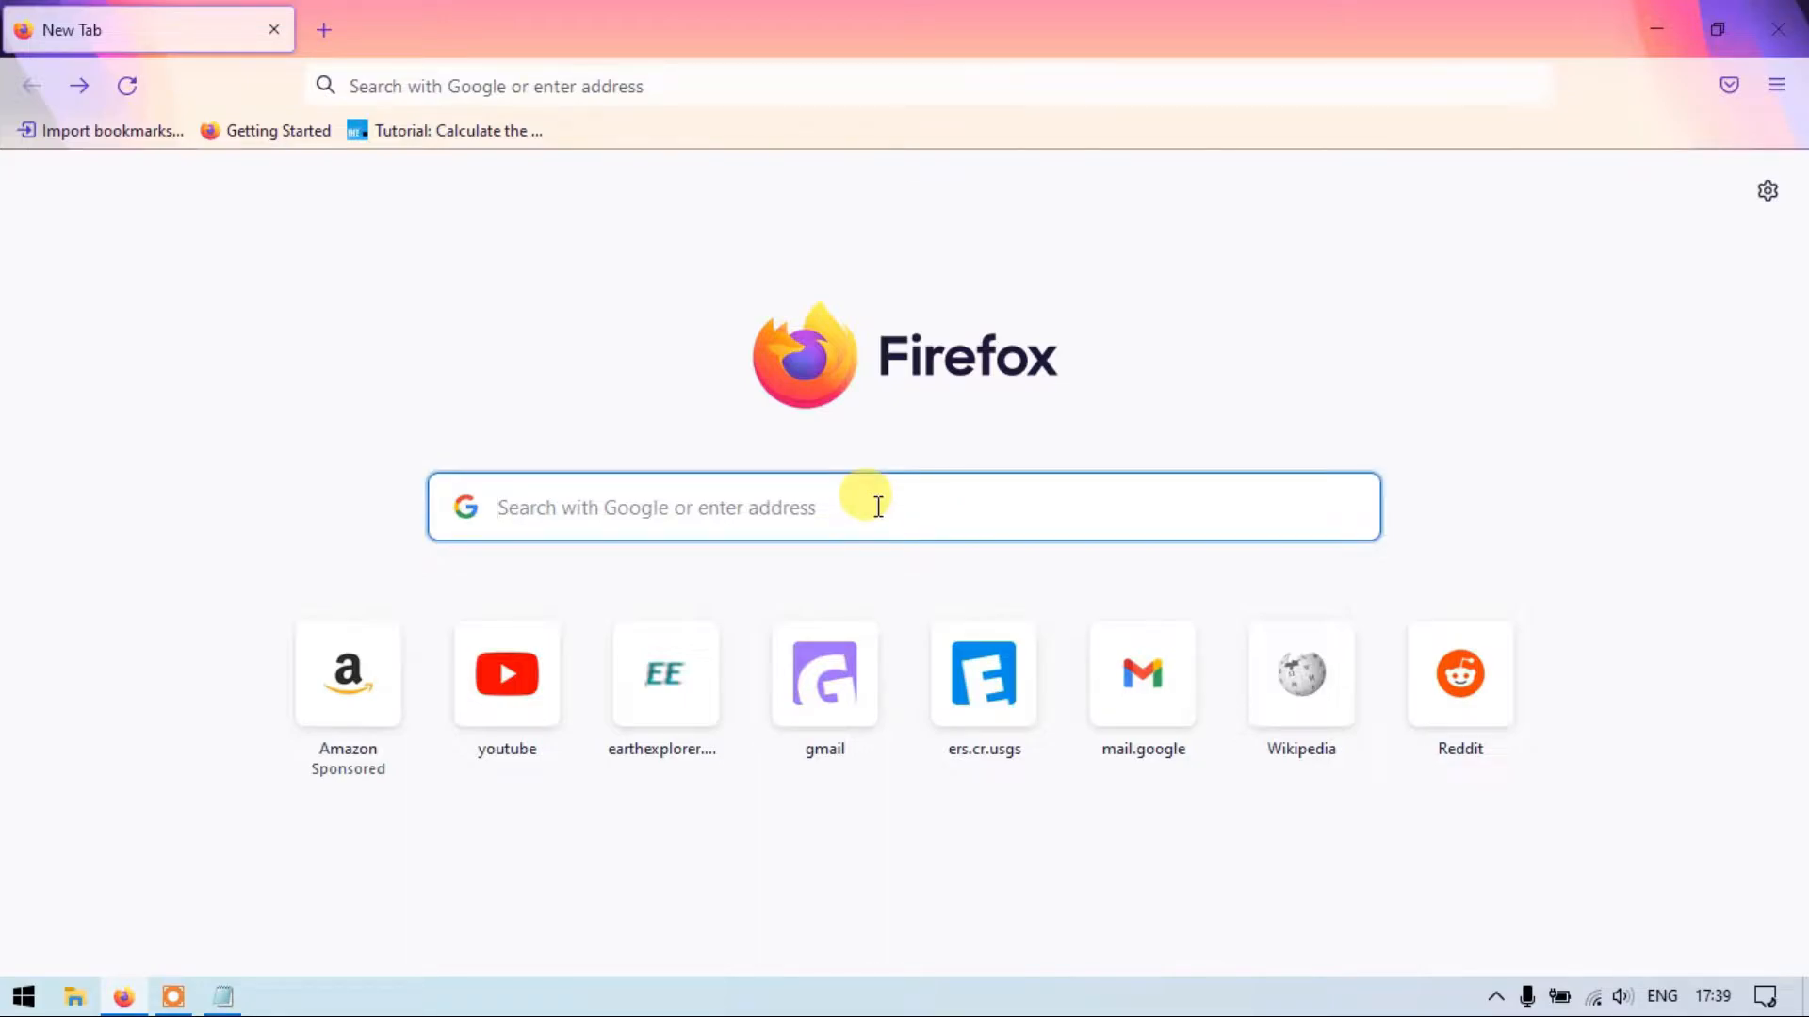
Search the web for earthexplorer and open the USGS EarthExplorer website from the results.
text(Ear)
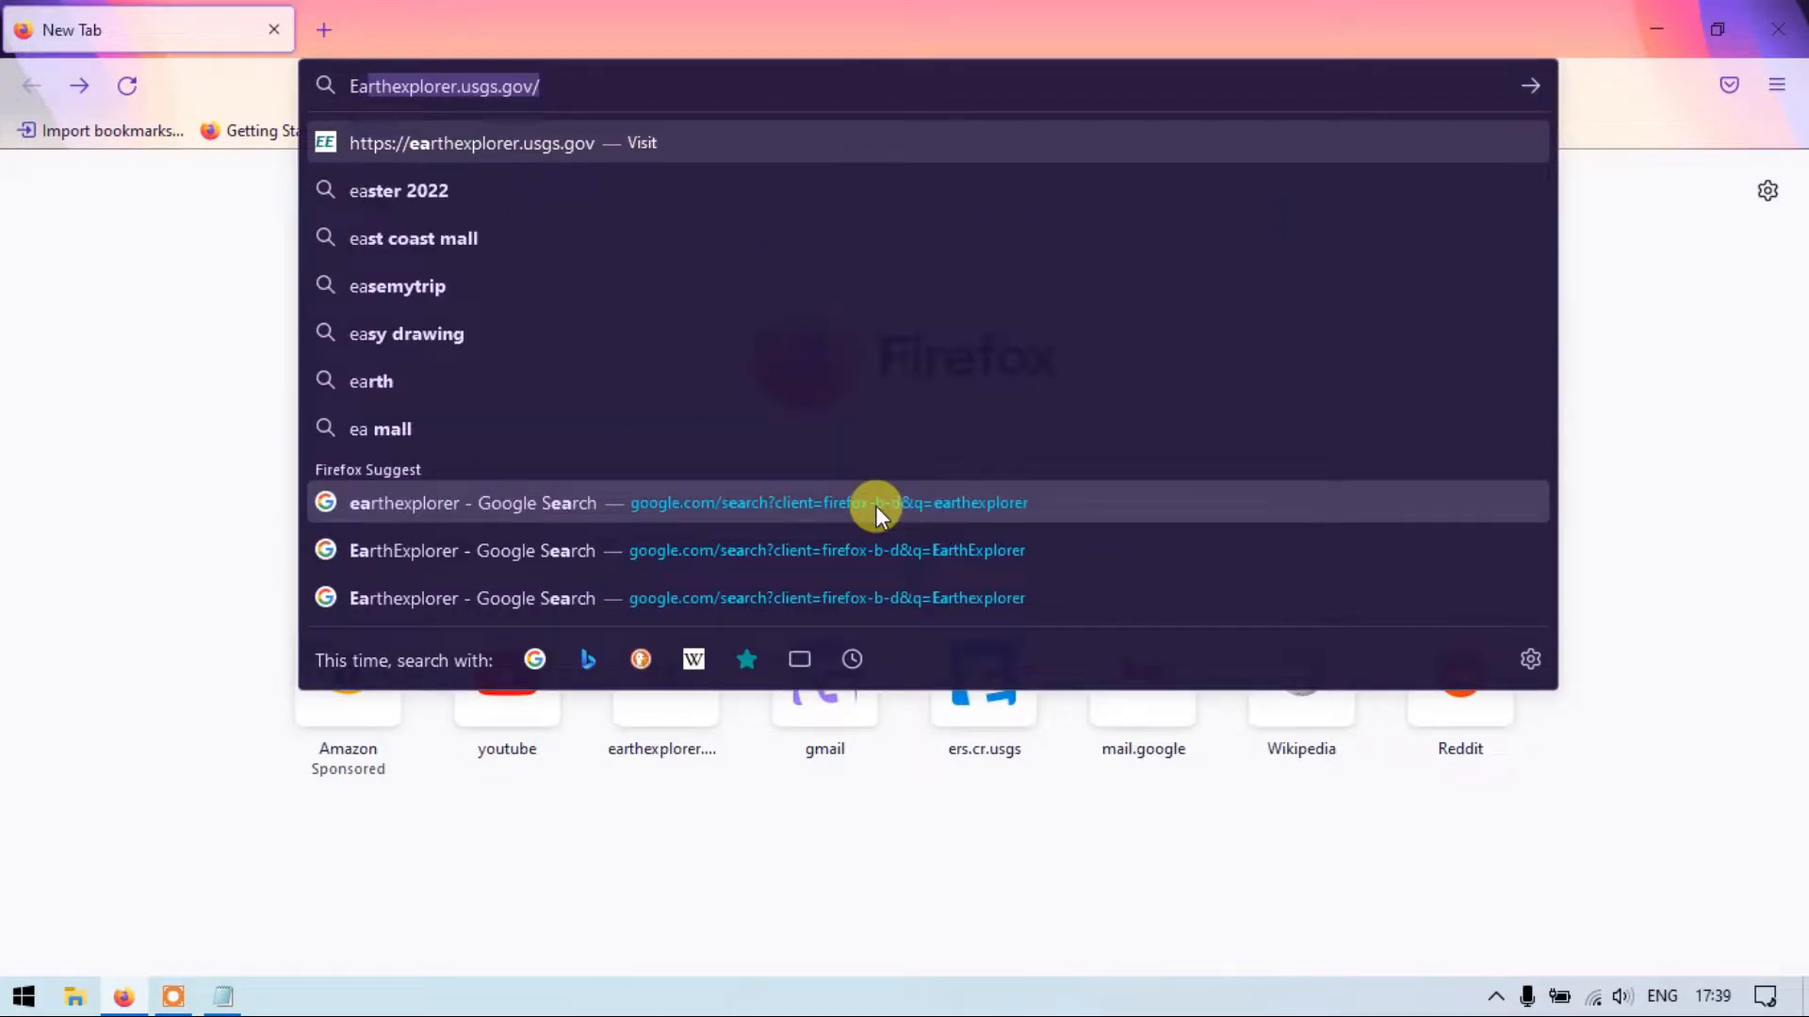
text(thExplo)
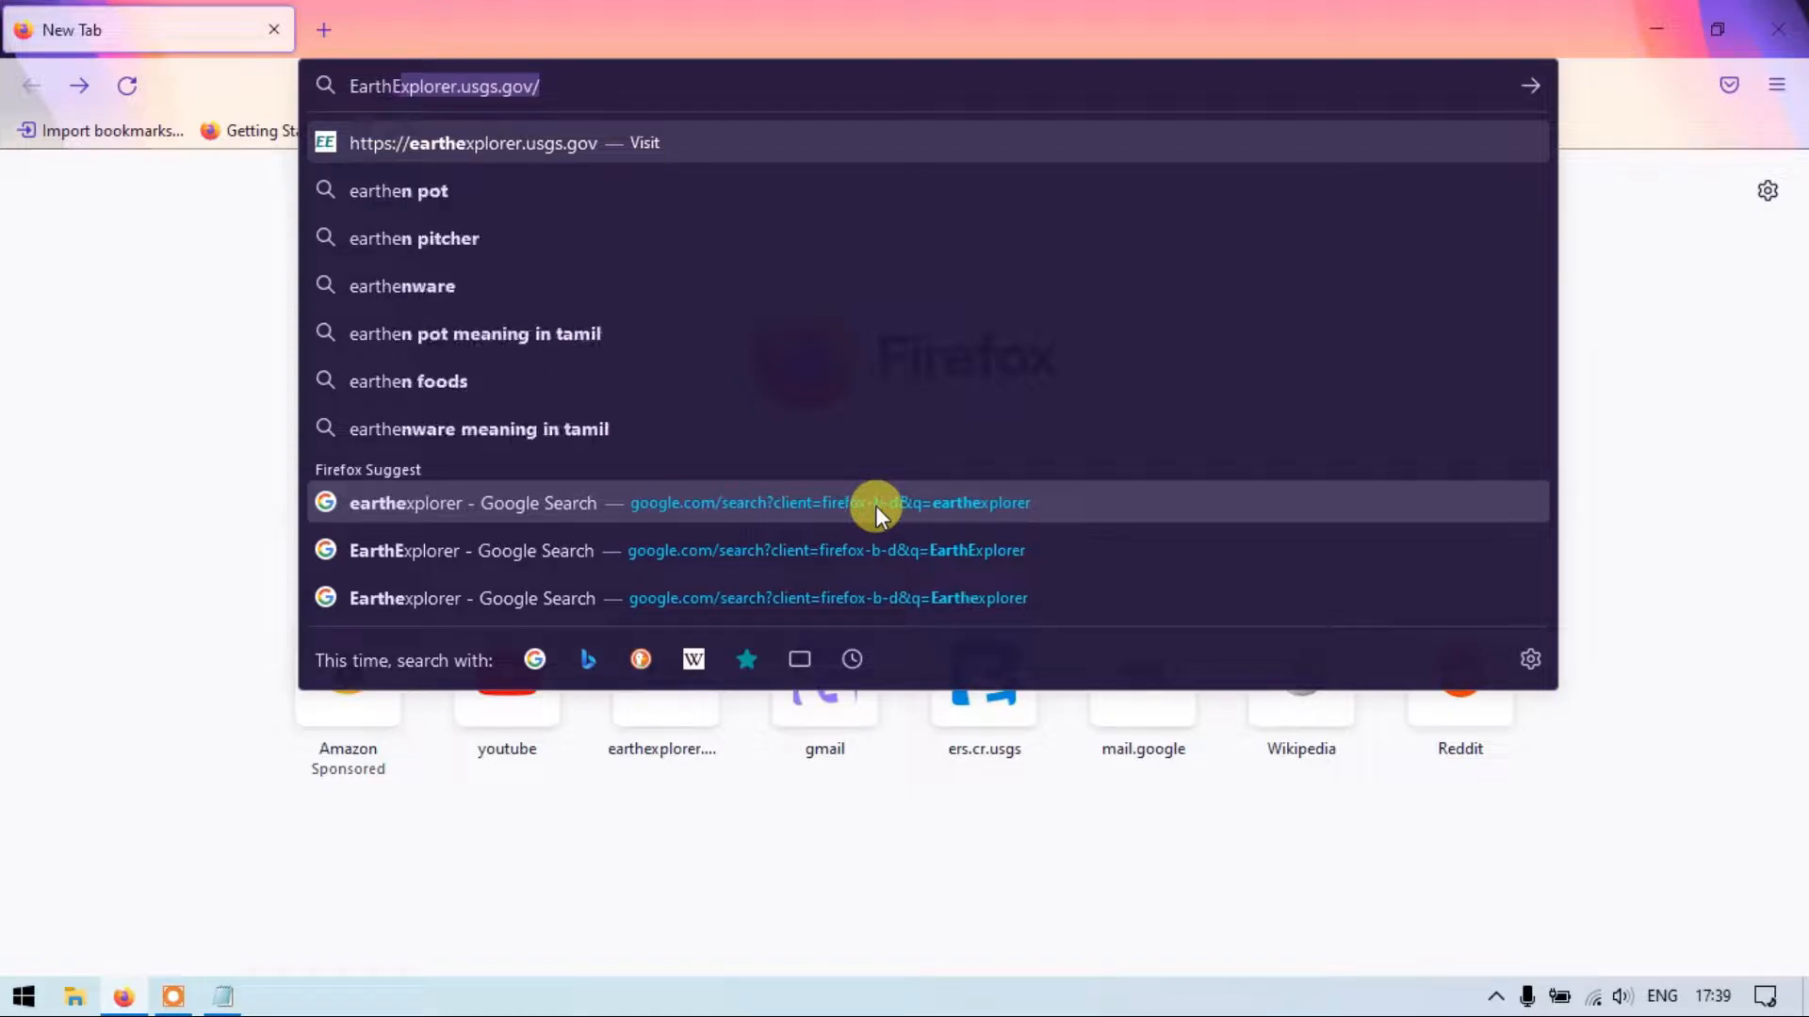
text(rer)
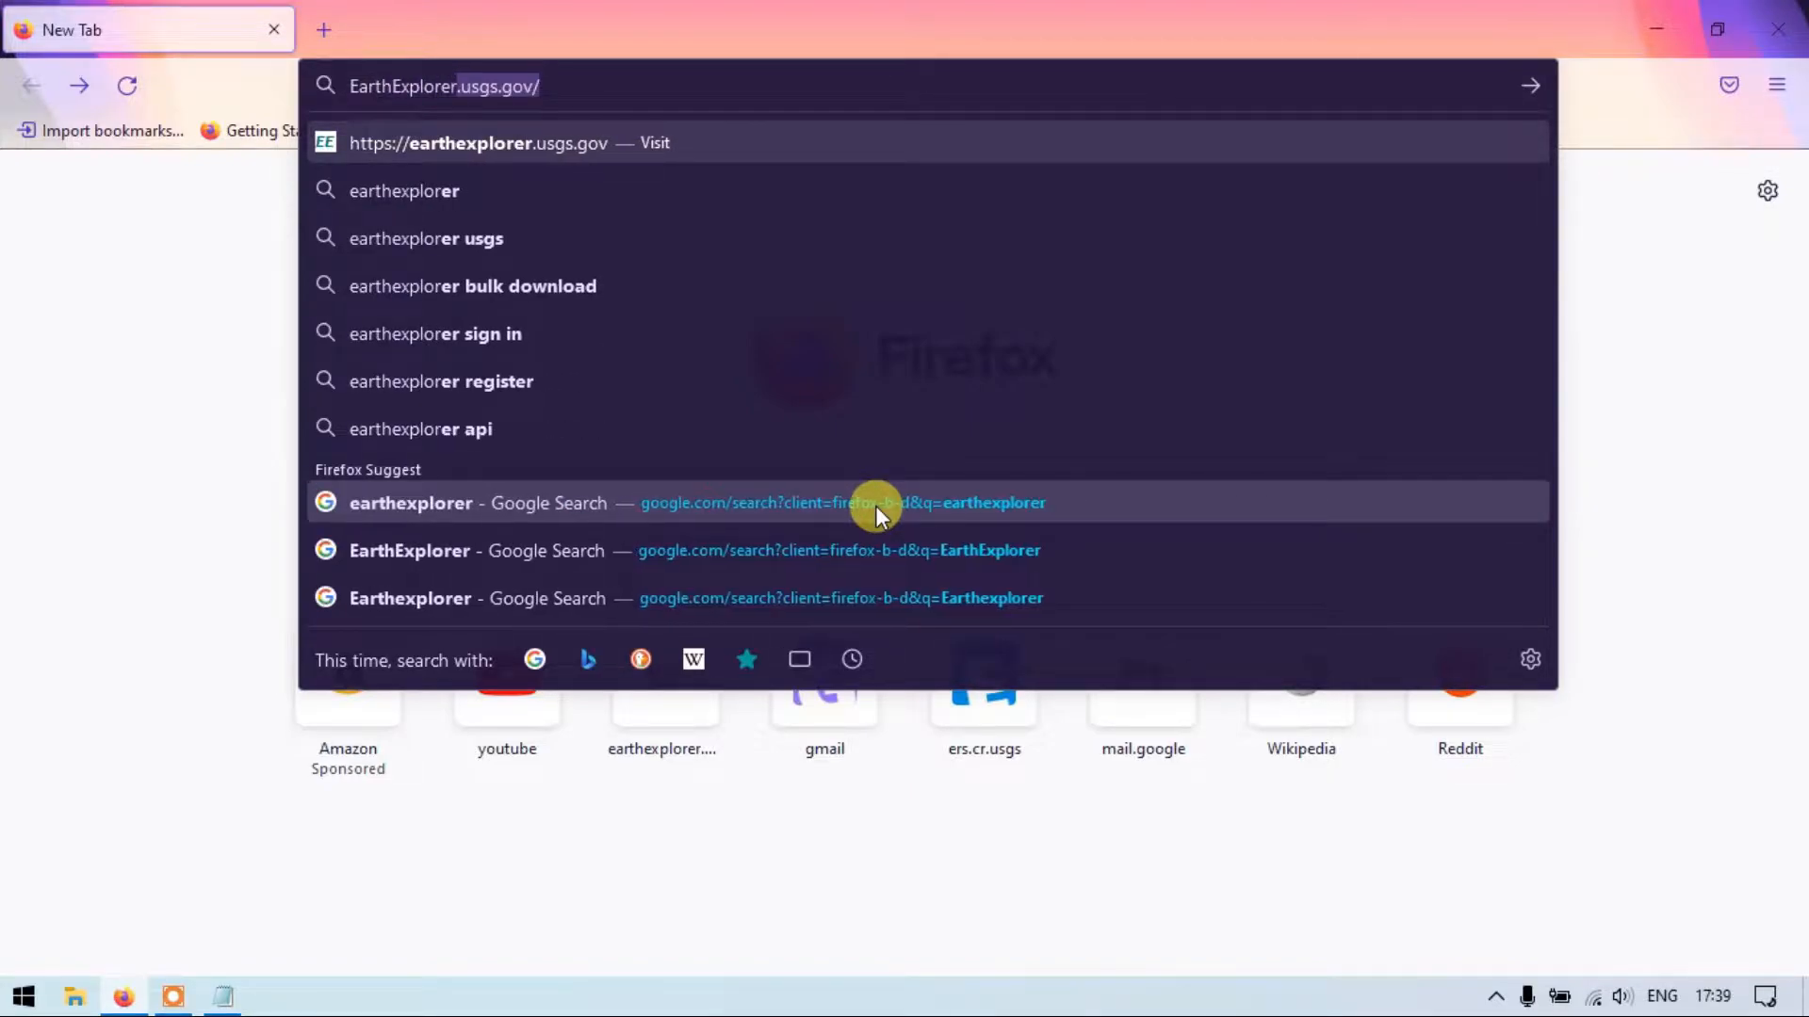
click(401, 189)
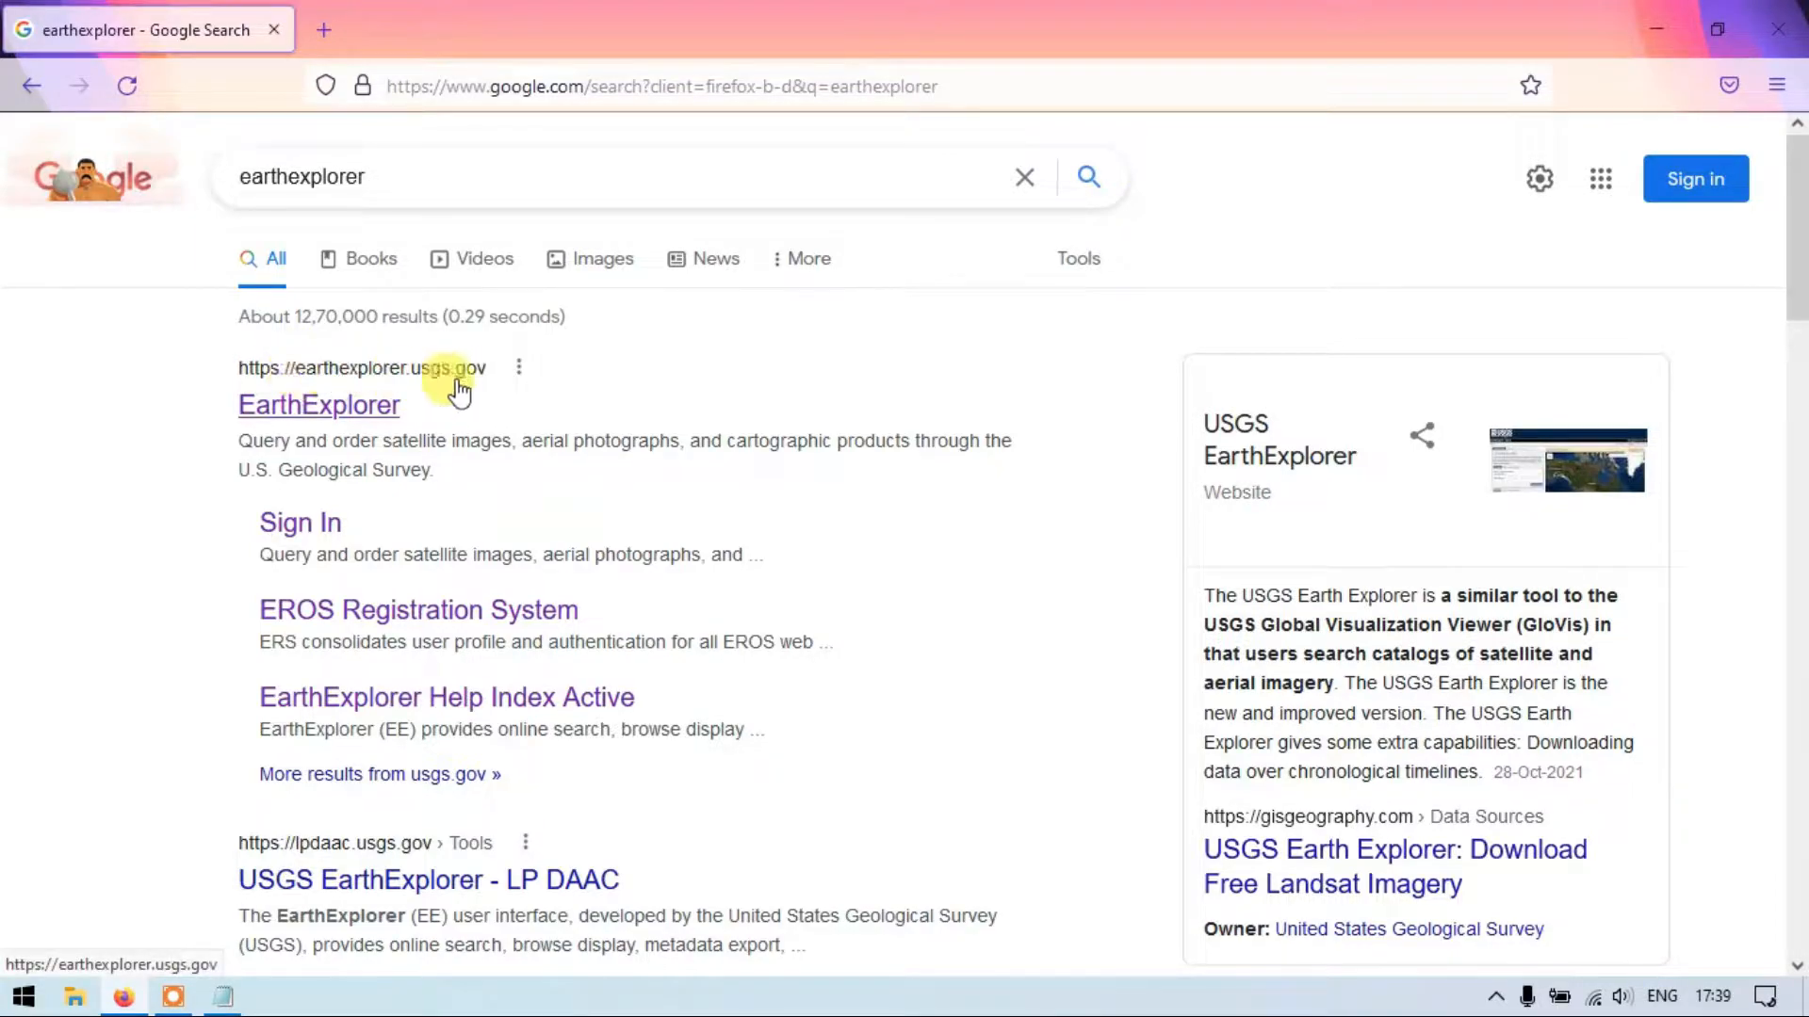
click(316, 421)
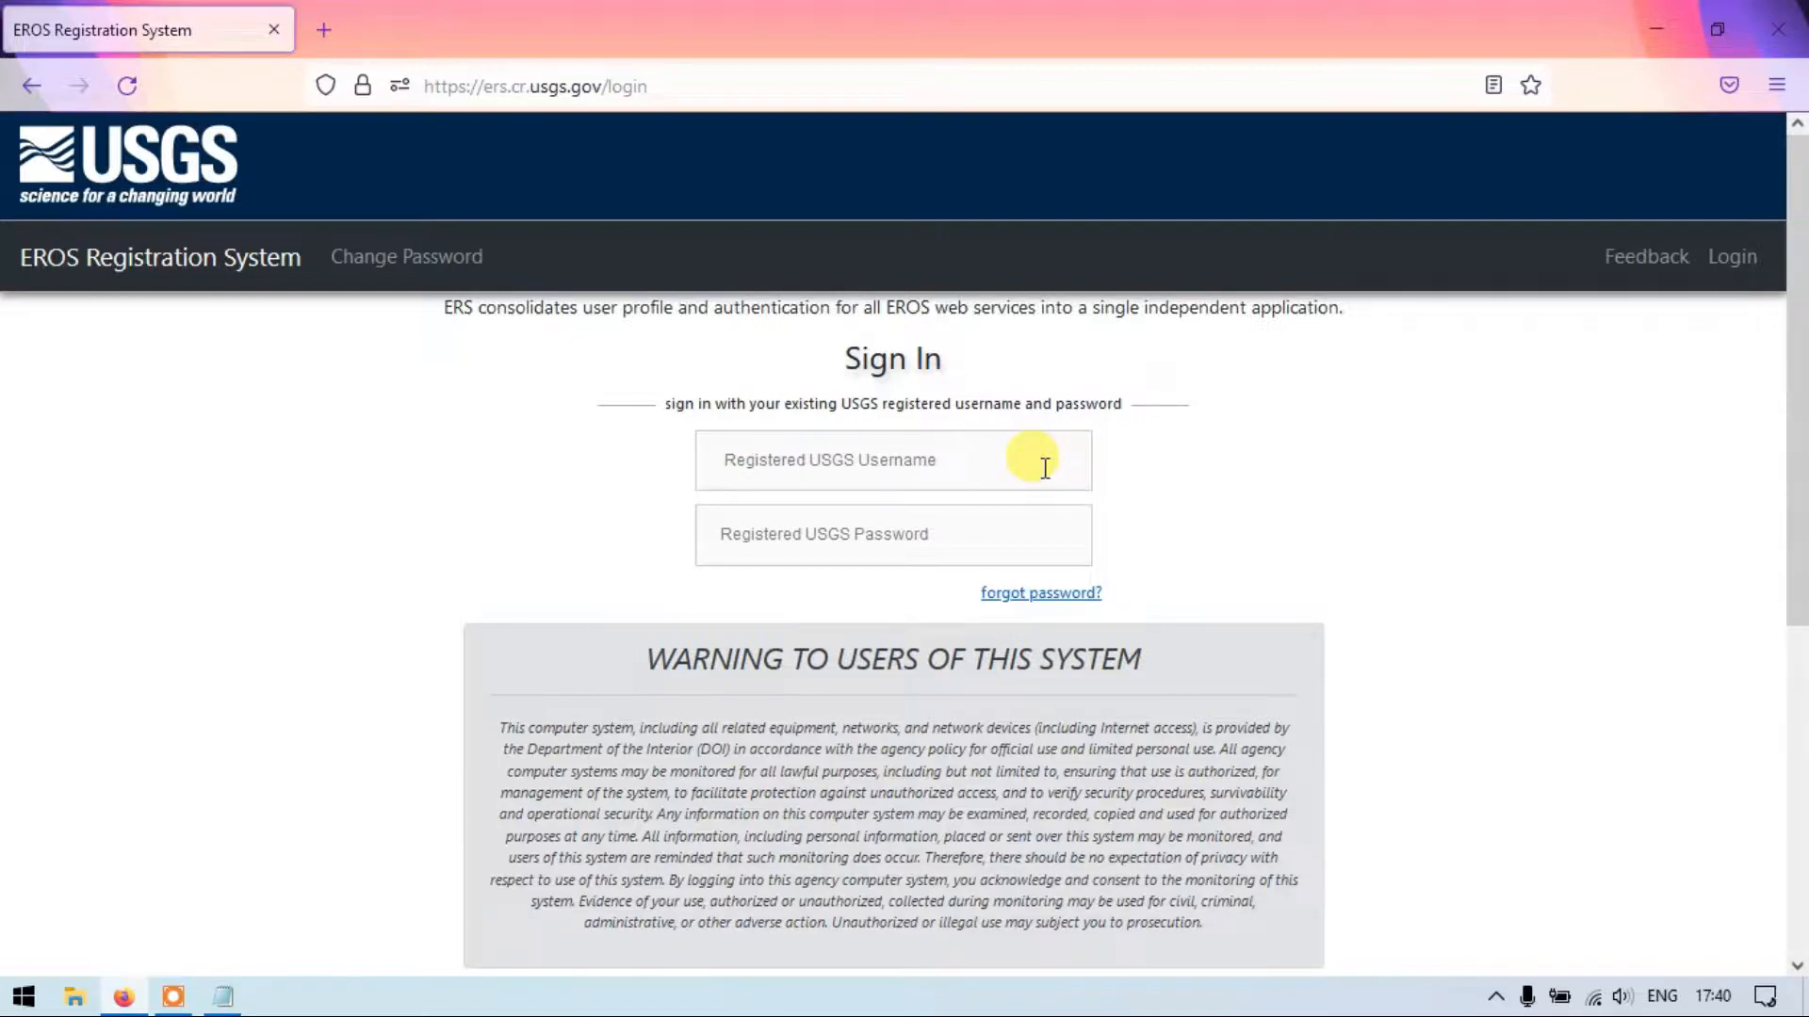
Sign in to the USGS account using the saved username and password.
click(1045, 469)
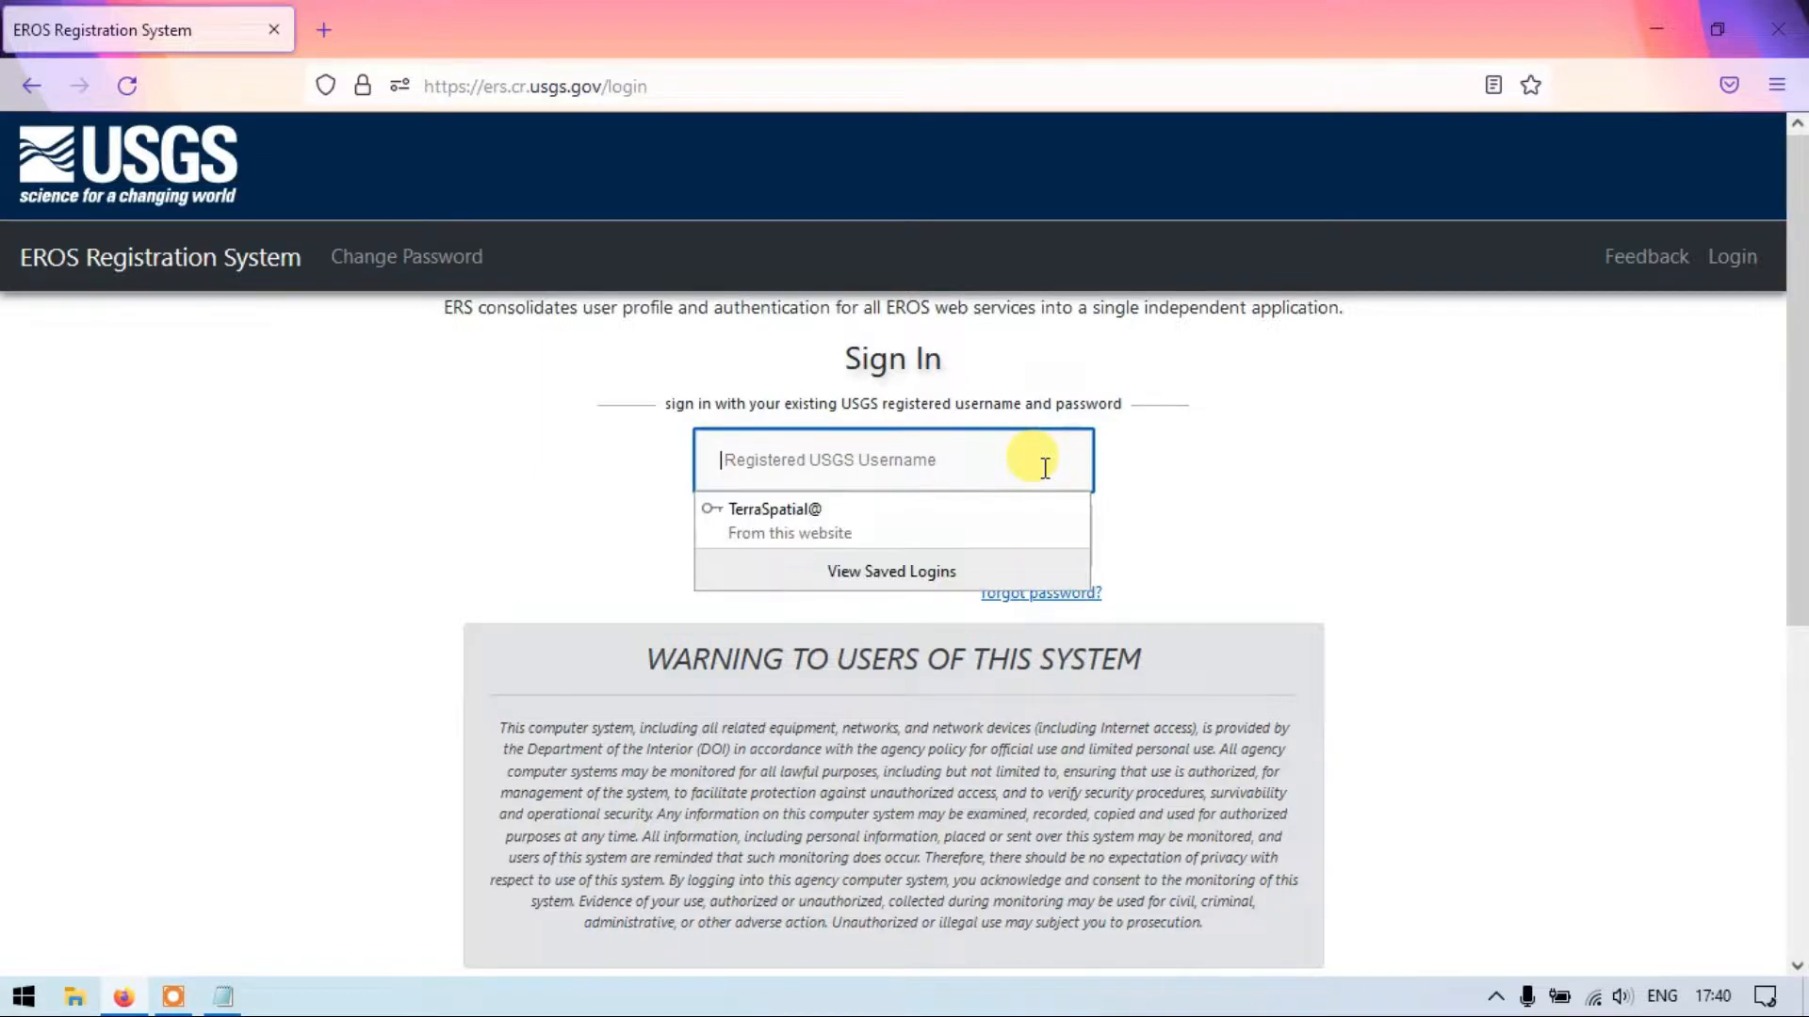
click(959, 526)
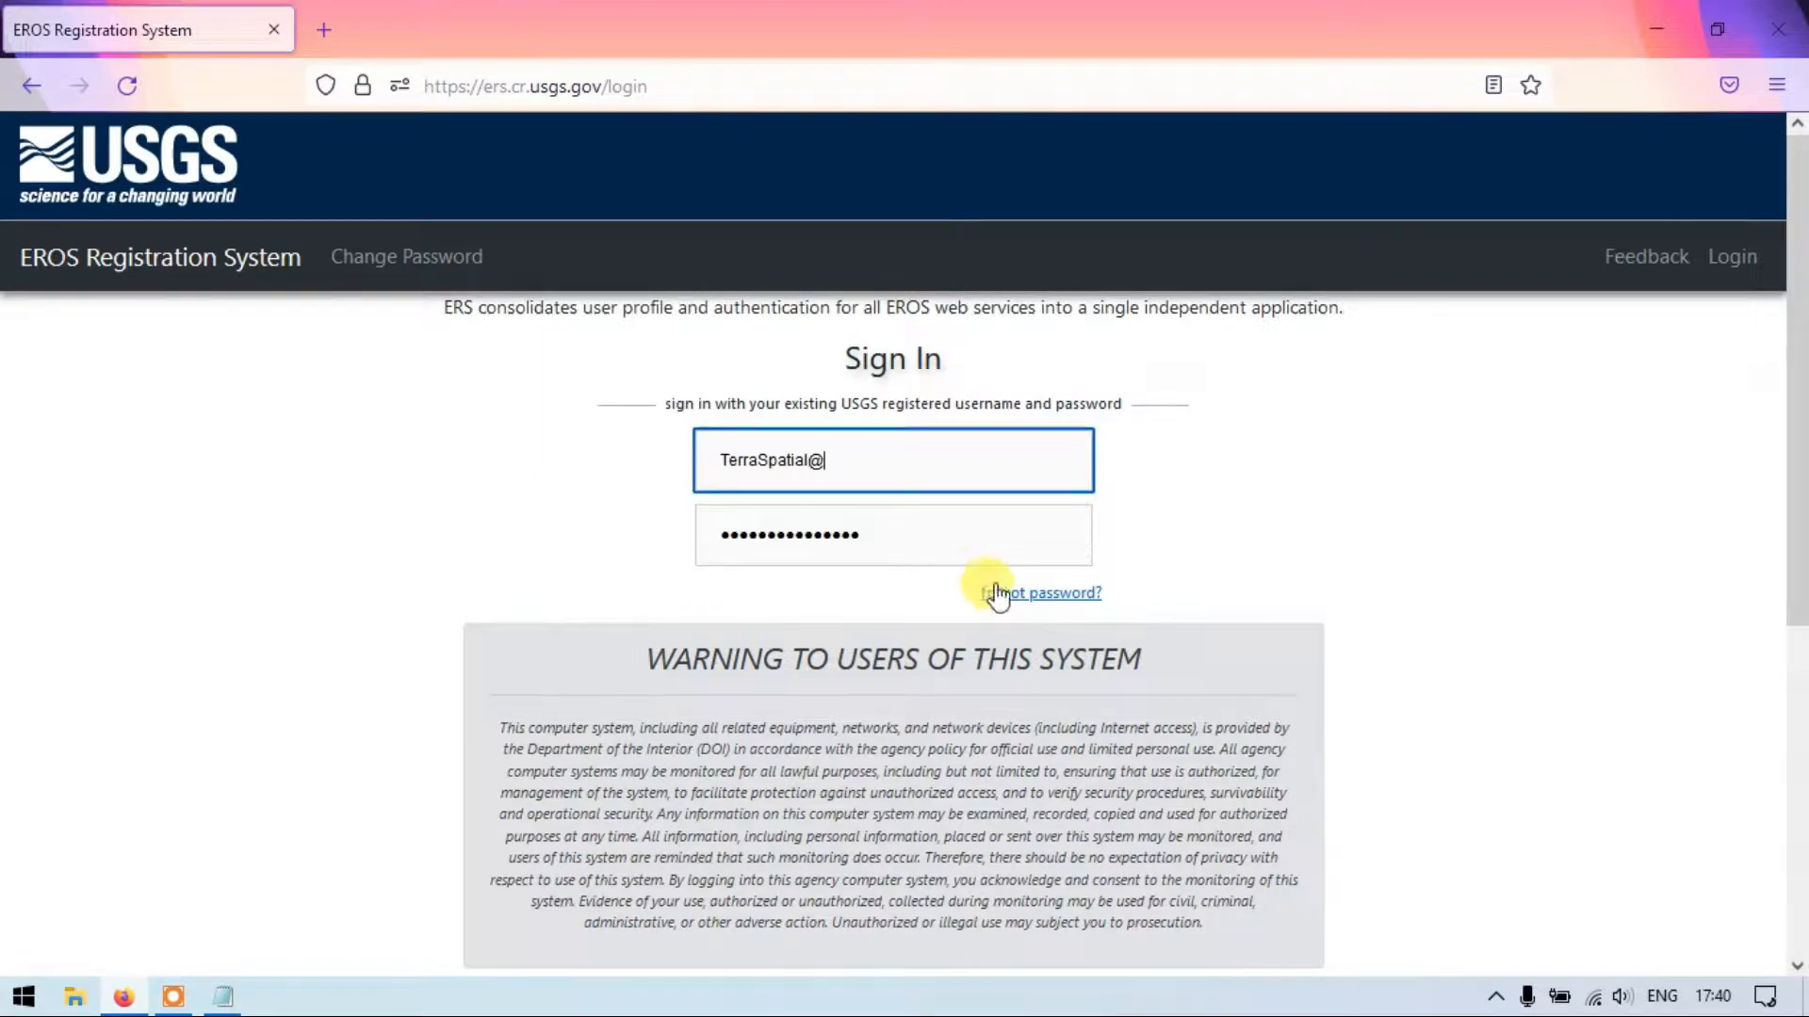
scroll(1015, 574, down, 5)
click(943, 603)
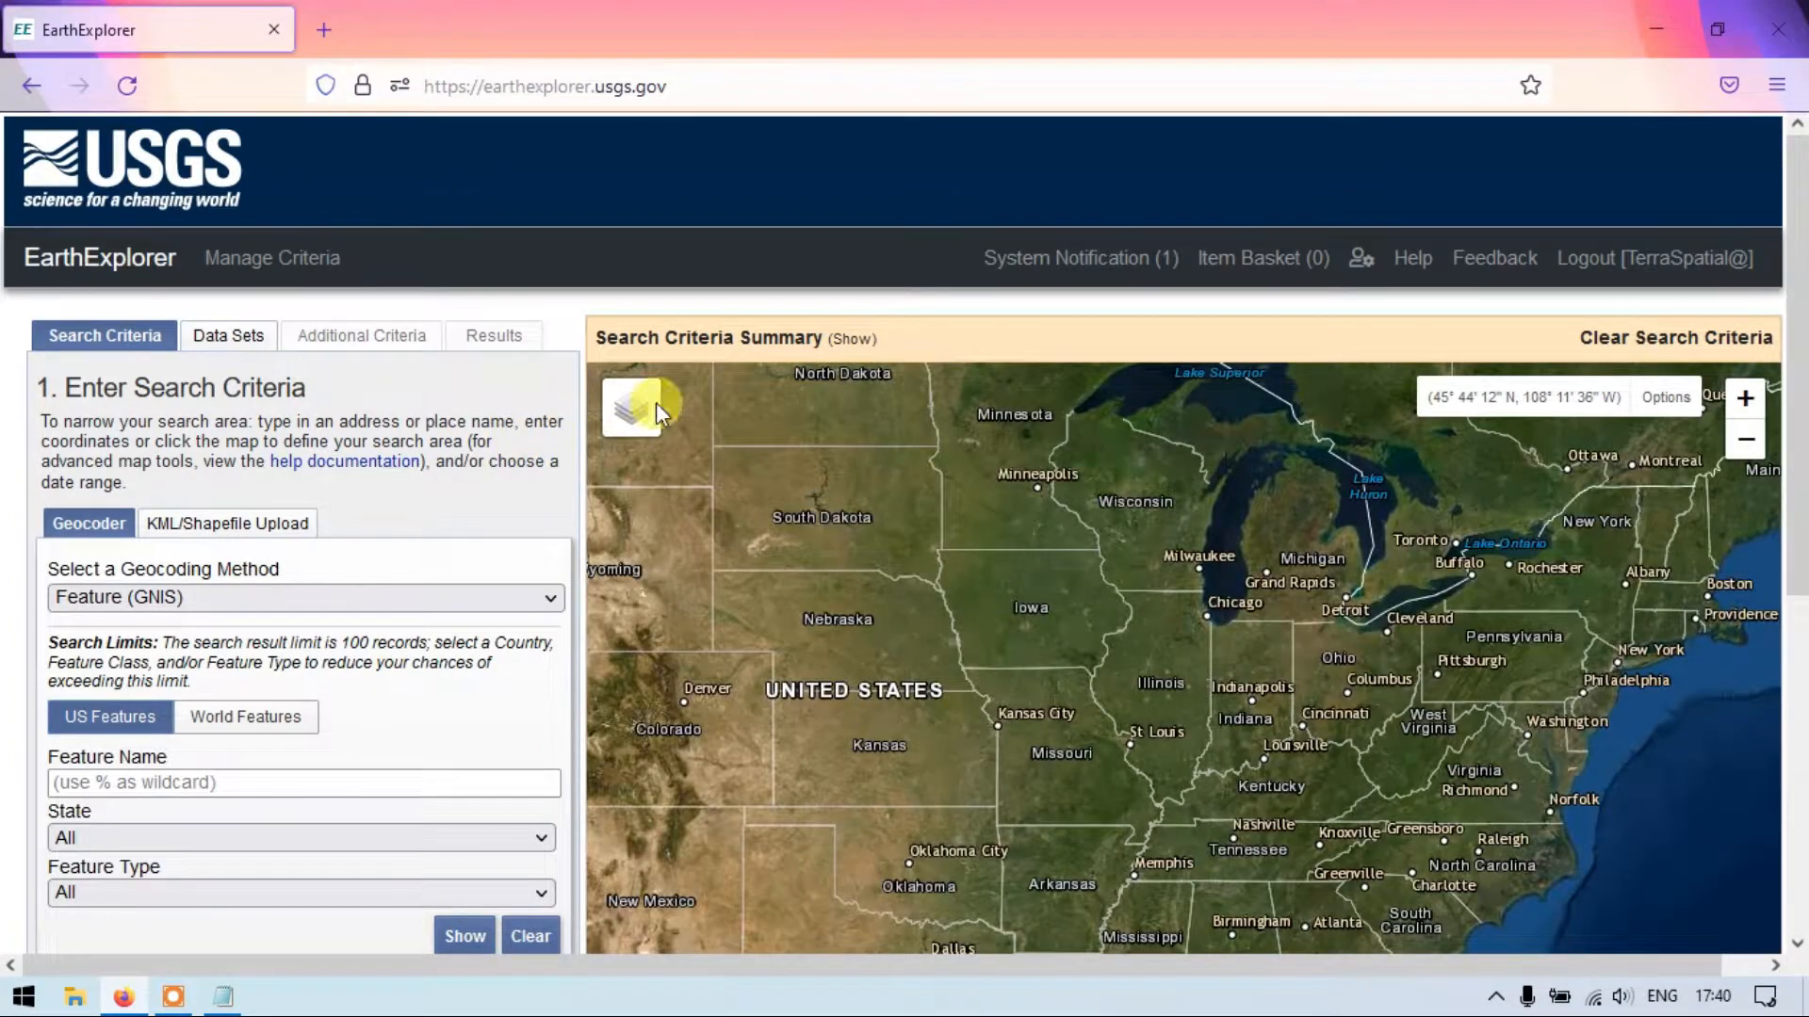
Bring southern India into view on the map, starting from the United States.
drag(1219, 597, 1083, 528)
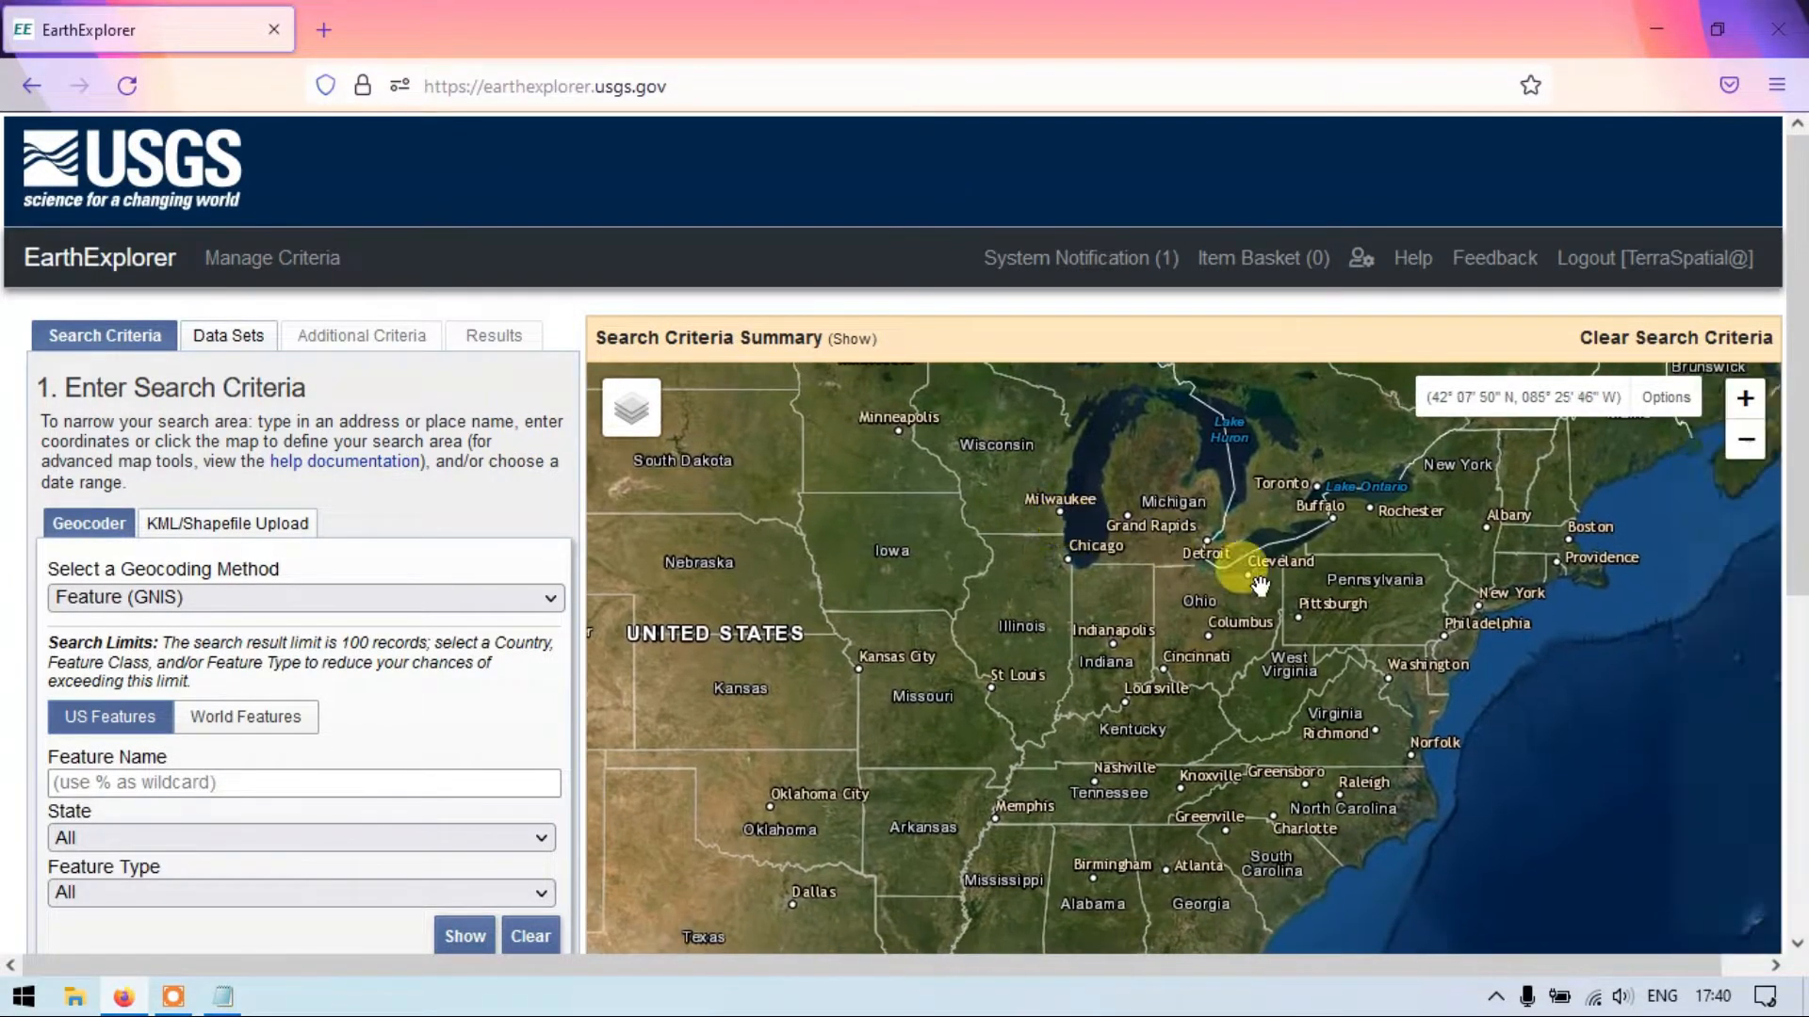
drag(1330, 601, 979, 570)
drag(1304, 631, 876, 564)
drag(1325, 706, 792, 593)
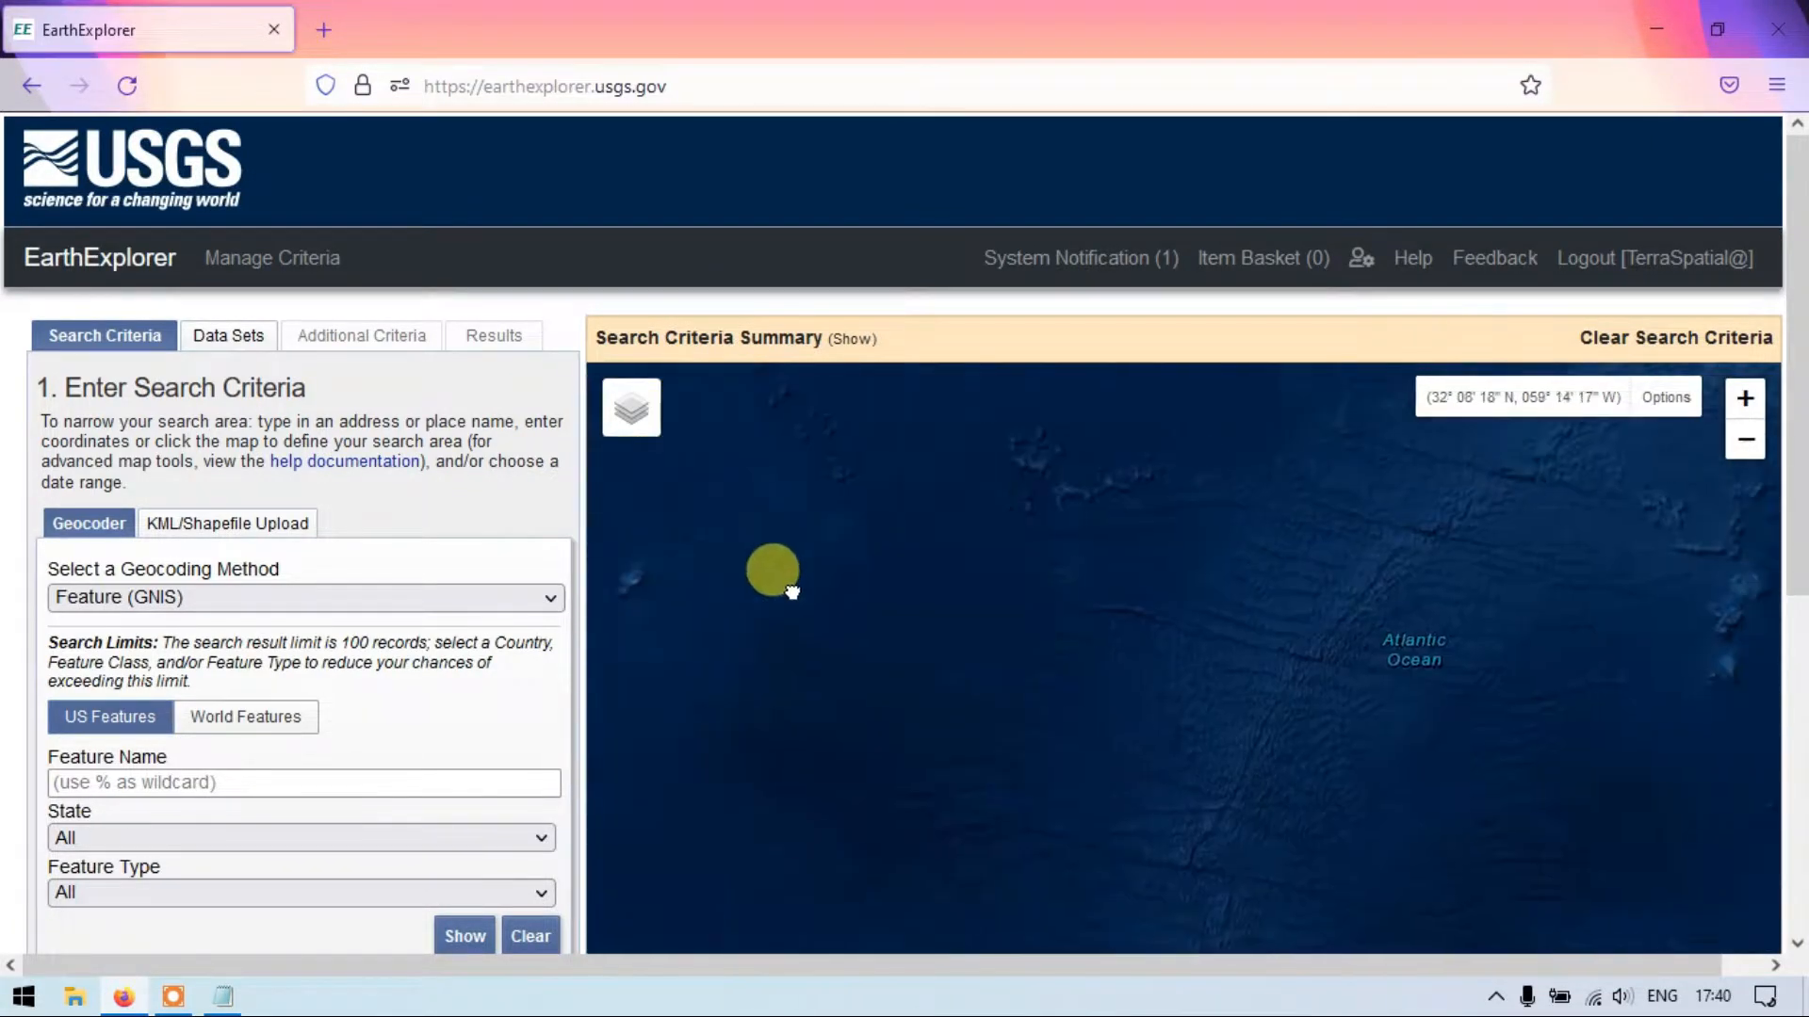
drag(1319, 686, 725, 558)
drag(1315, 667, 732, 512)
drag(1342, 700, 1018, 505)
scroll(1083, 529, down, 2)
drag(1199, 634, 797, 577)
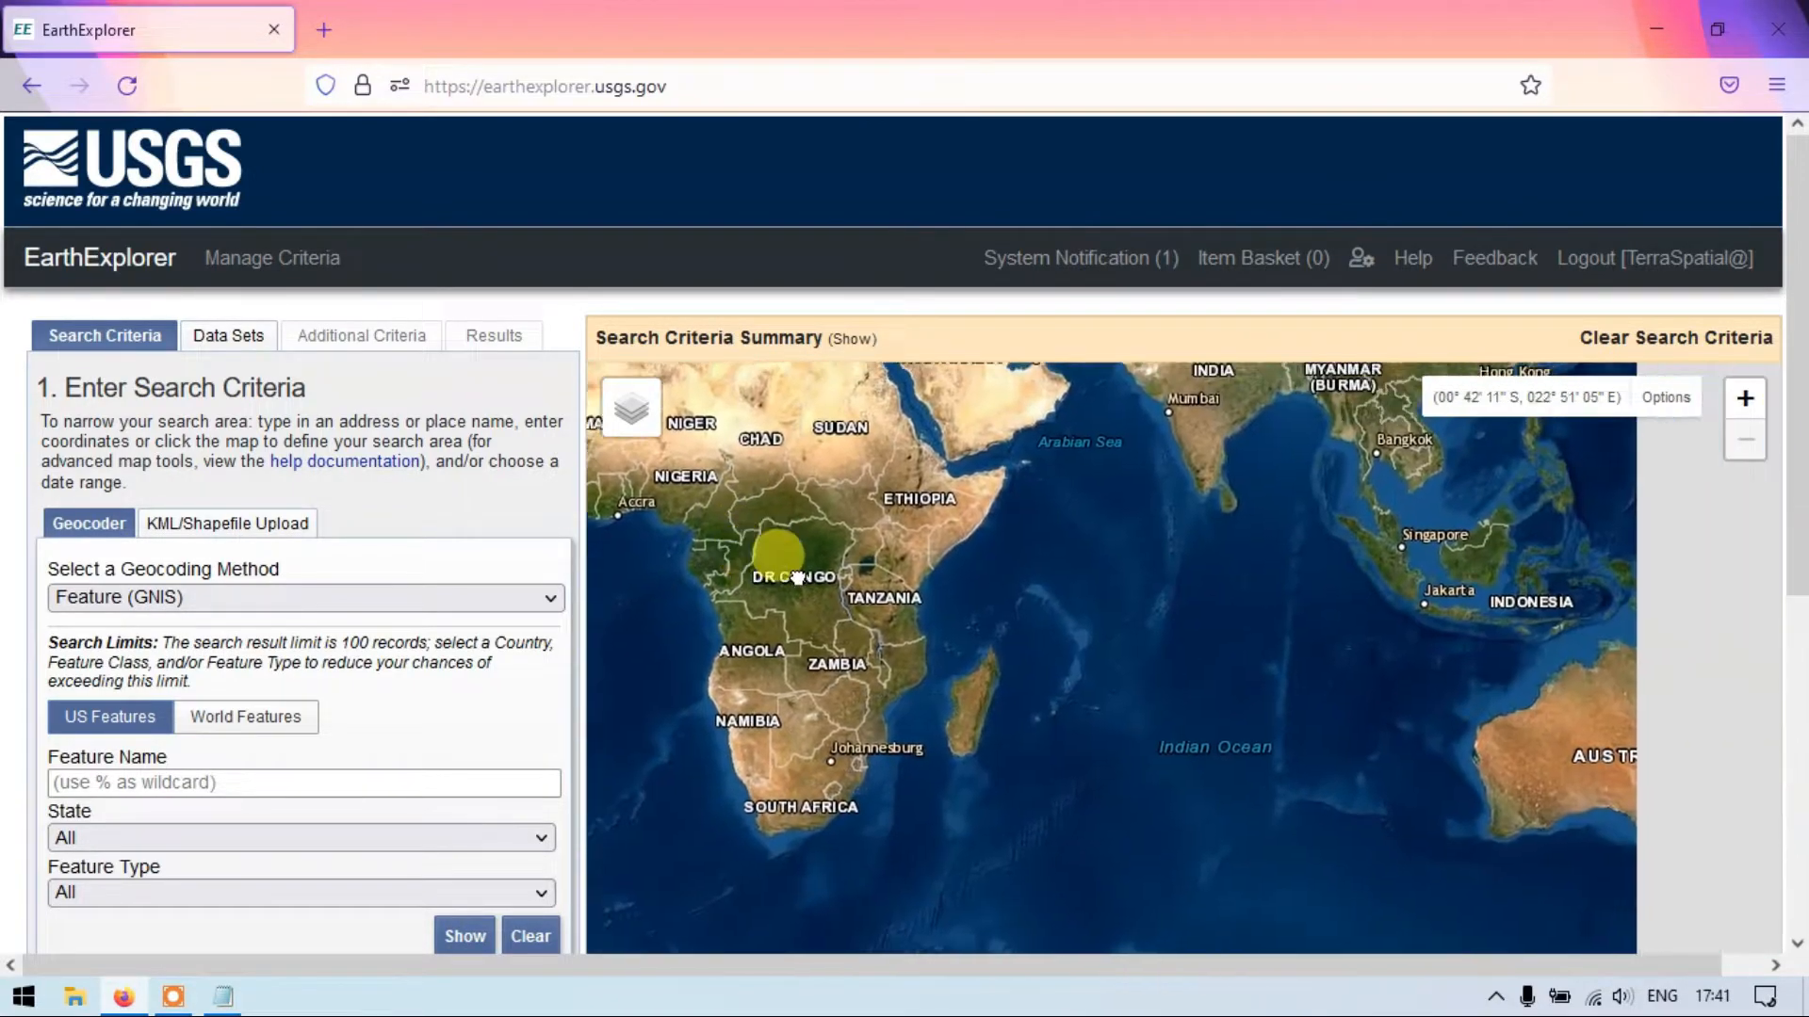
scroll(1093, 490, up, 2)
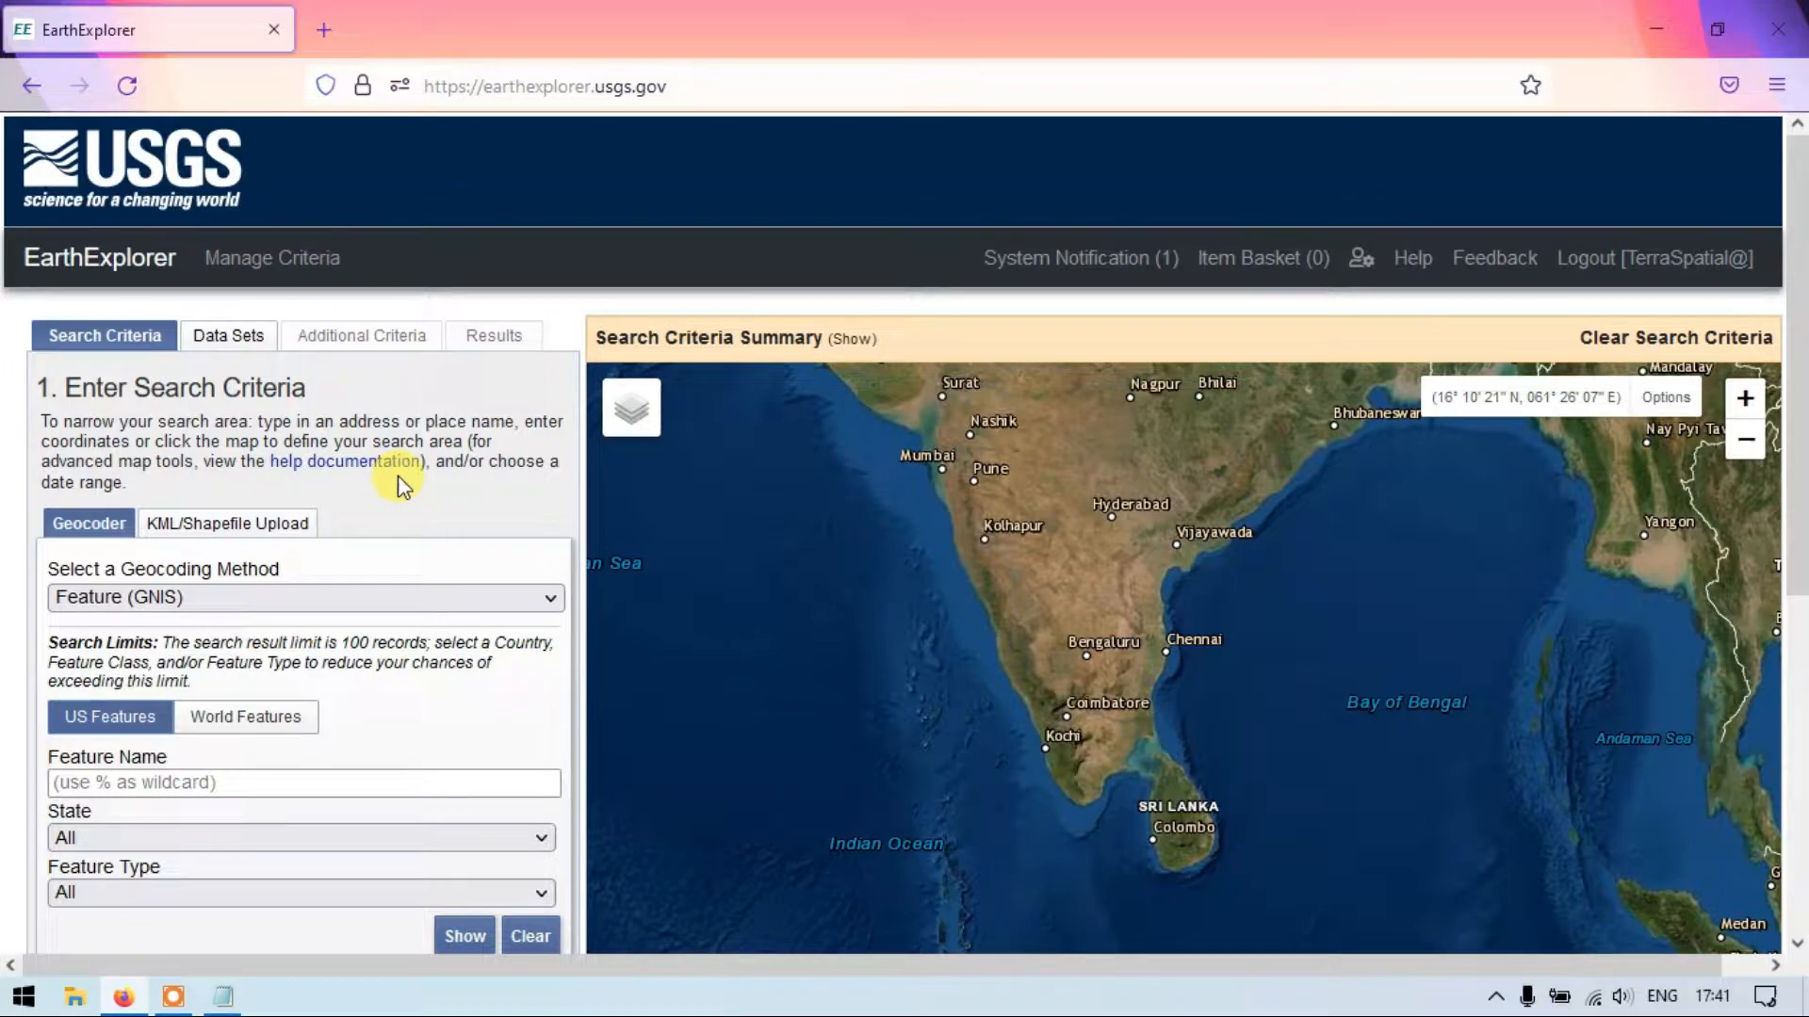
Place a single search coordinate on Kochi at about 09° 56' 05" N, 076° 15' 27" E and remove it again.
scroll(193, 400, down, 2)
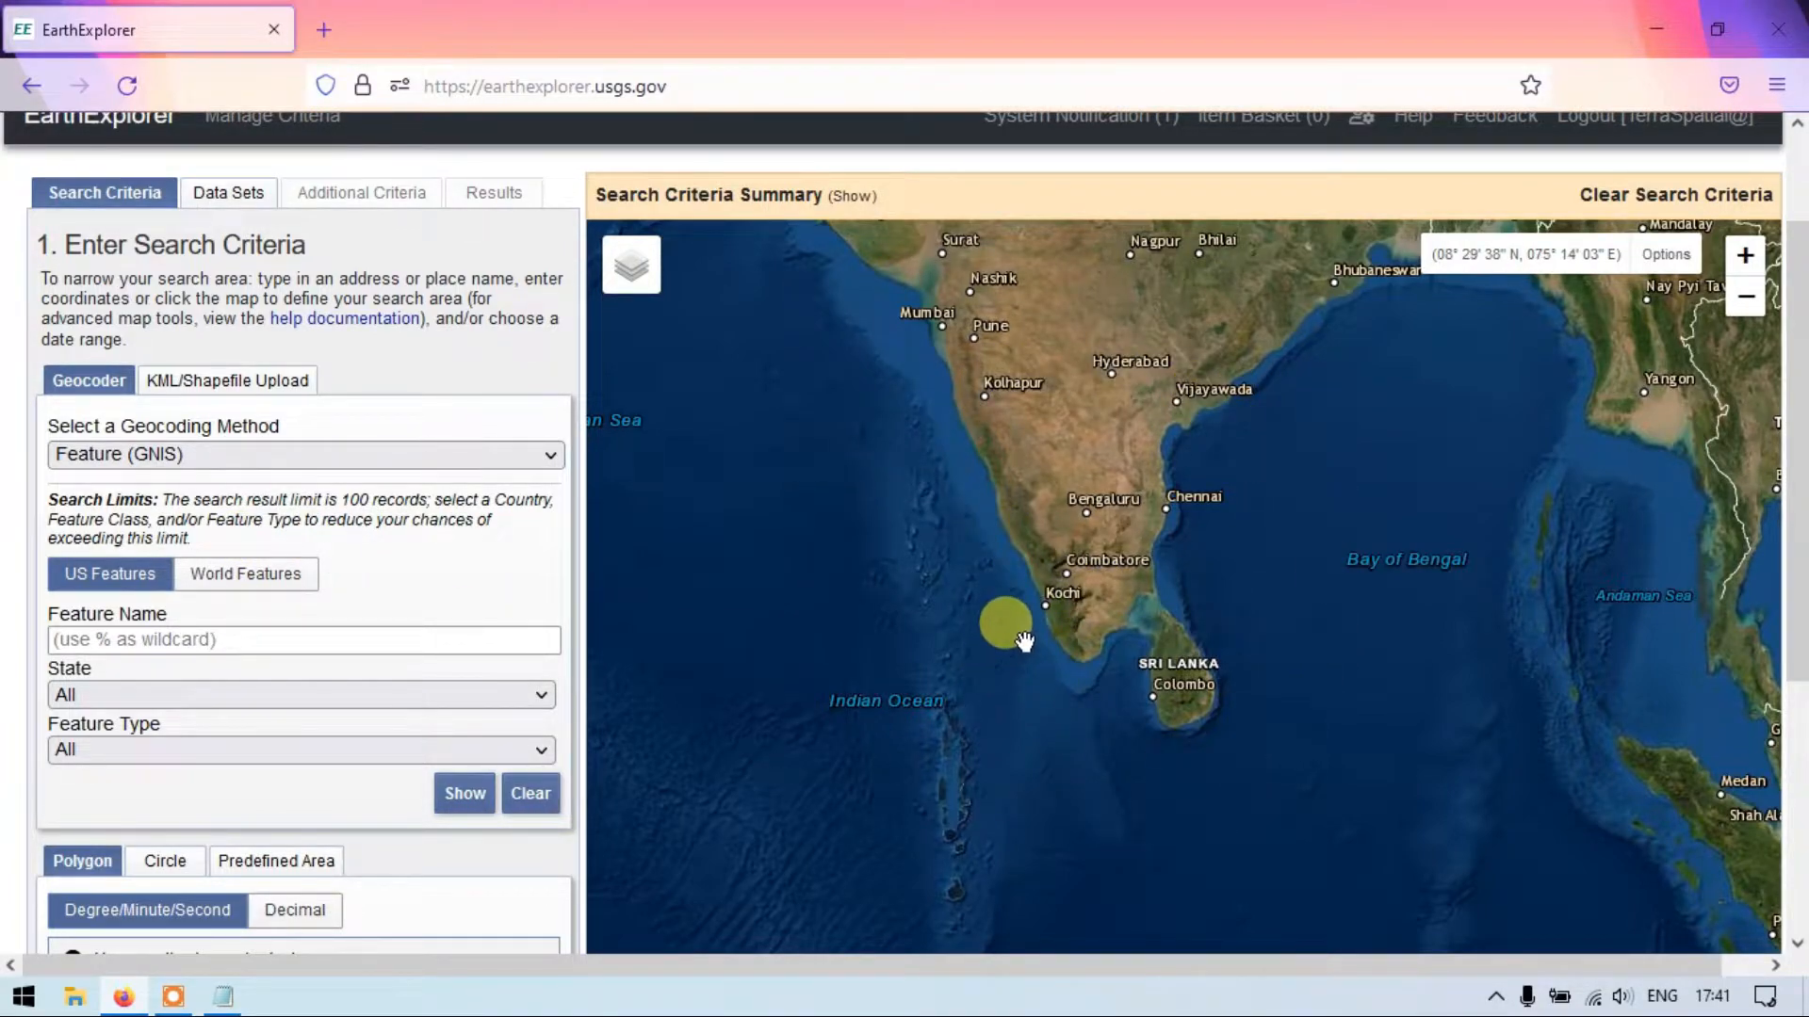
scroll(1063, 618, up, 3)
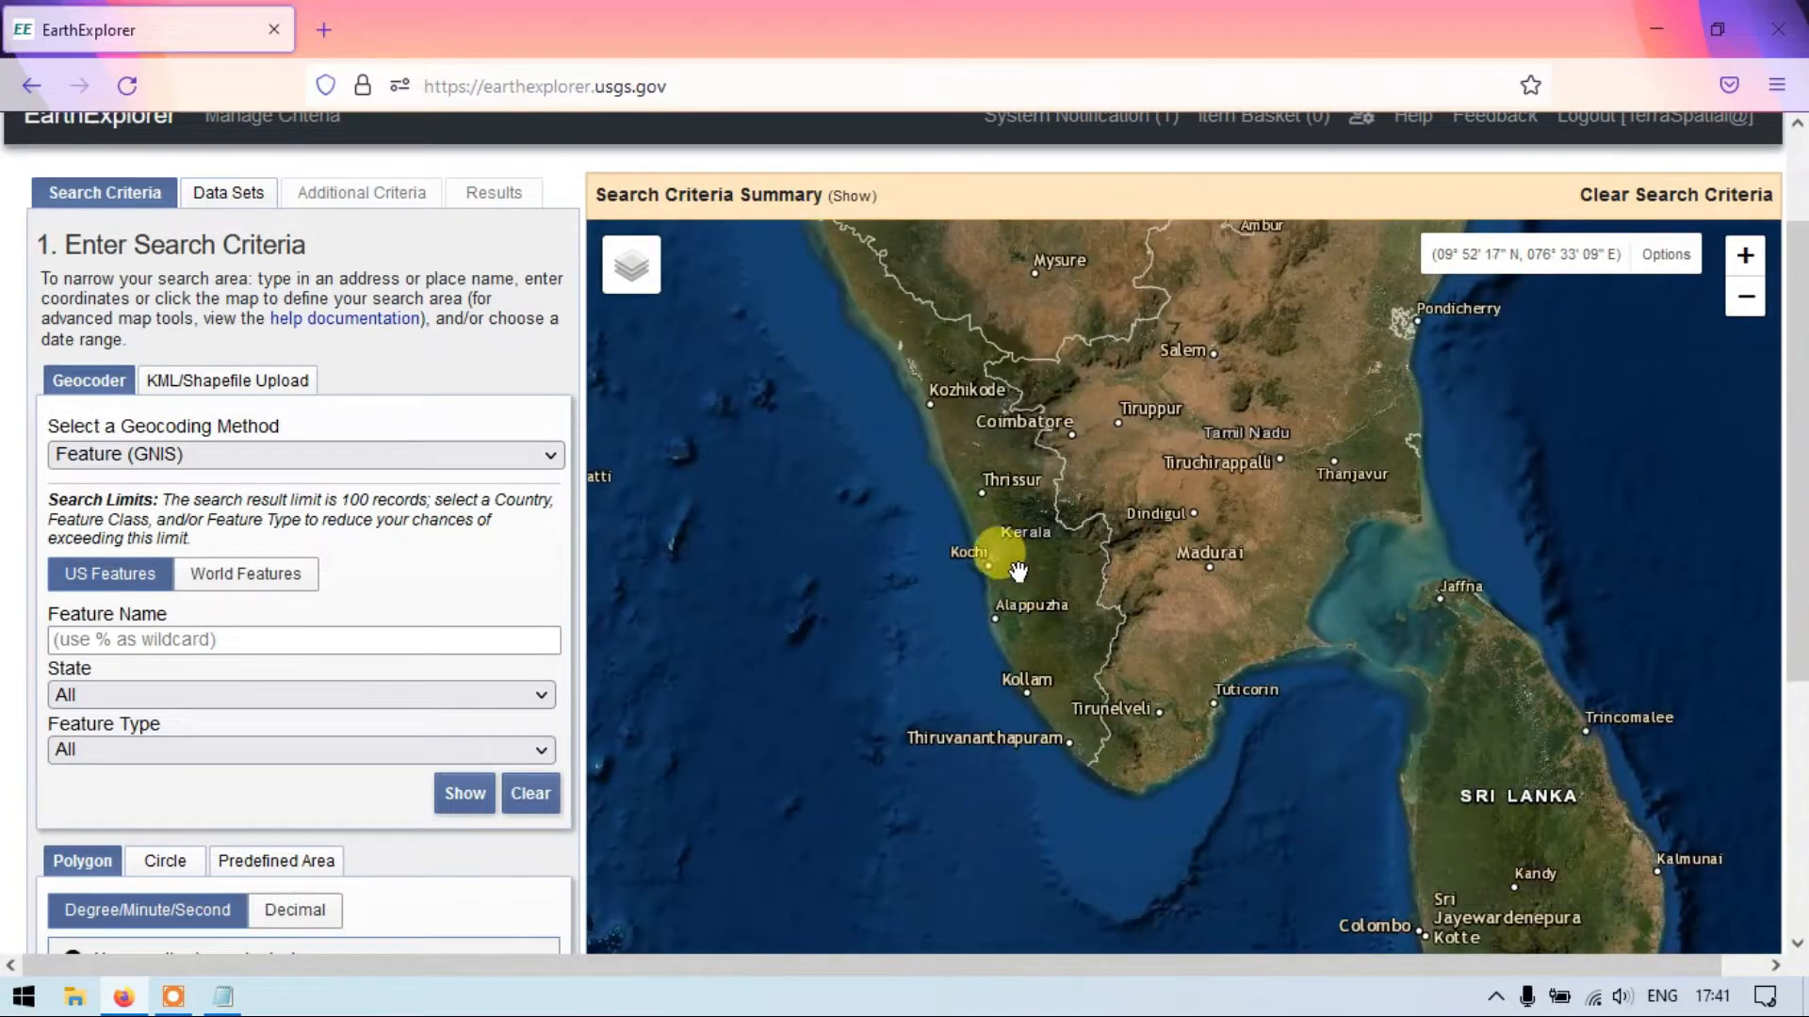
scroll(1000, 567, up, 3)
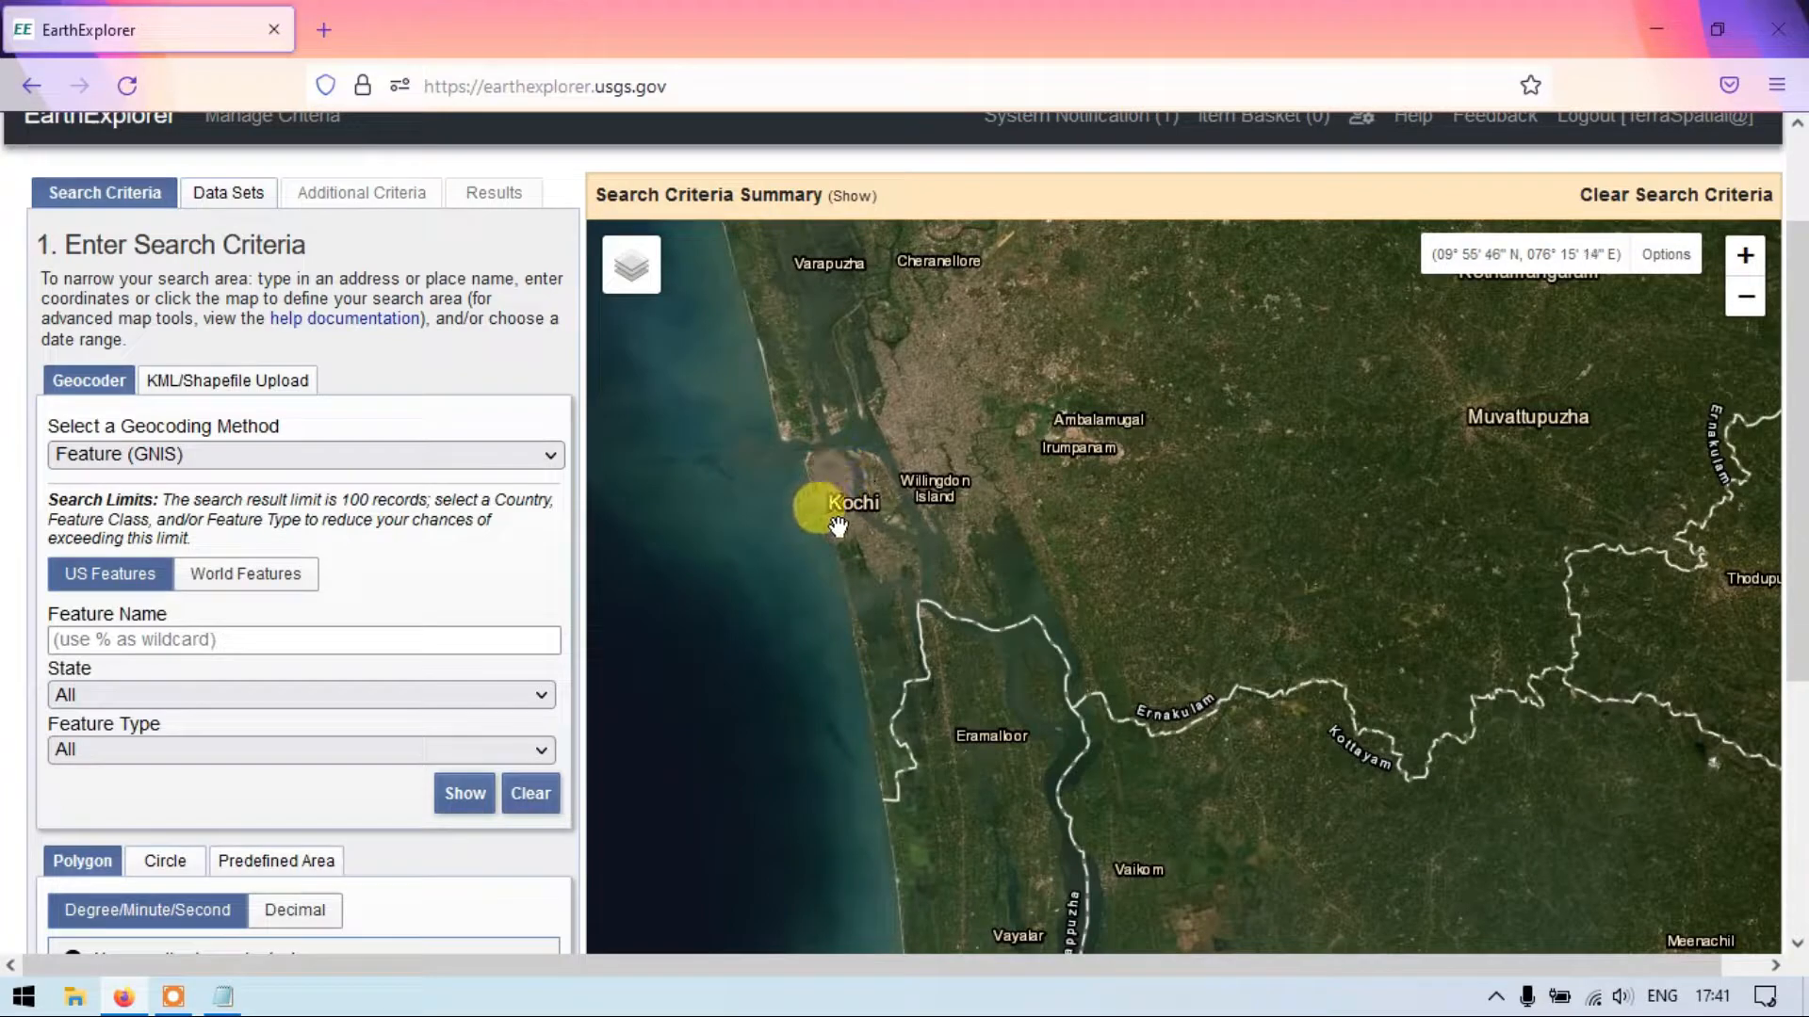
scroll(838, 526, up, 3)
scroll(834, 528, down, 3)
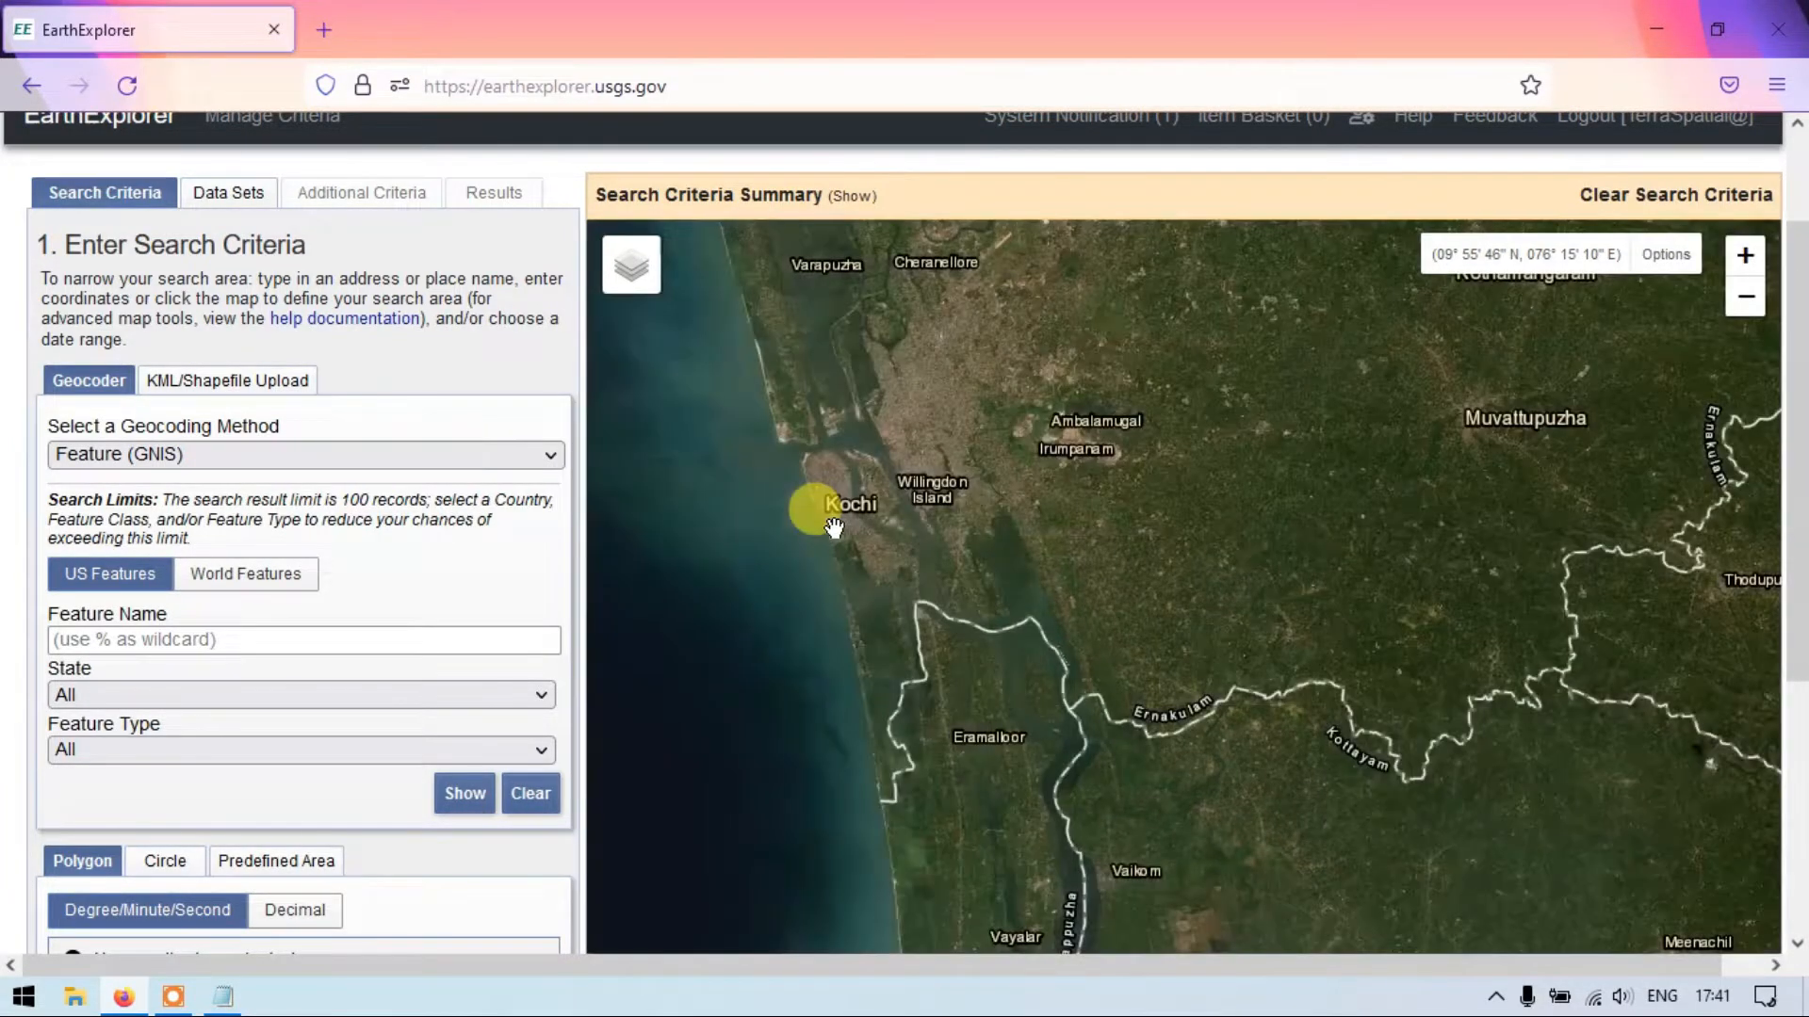
scroll(833, 528, up, 3)
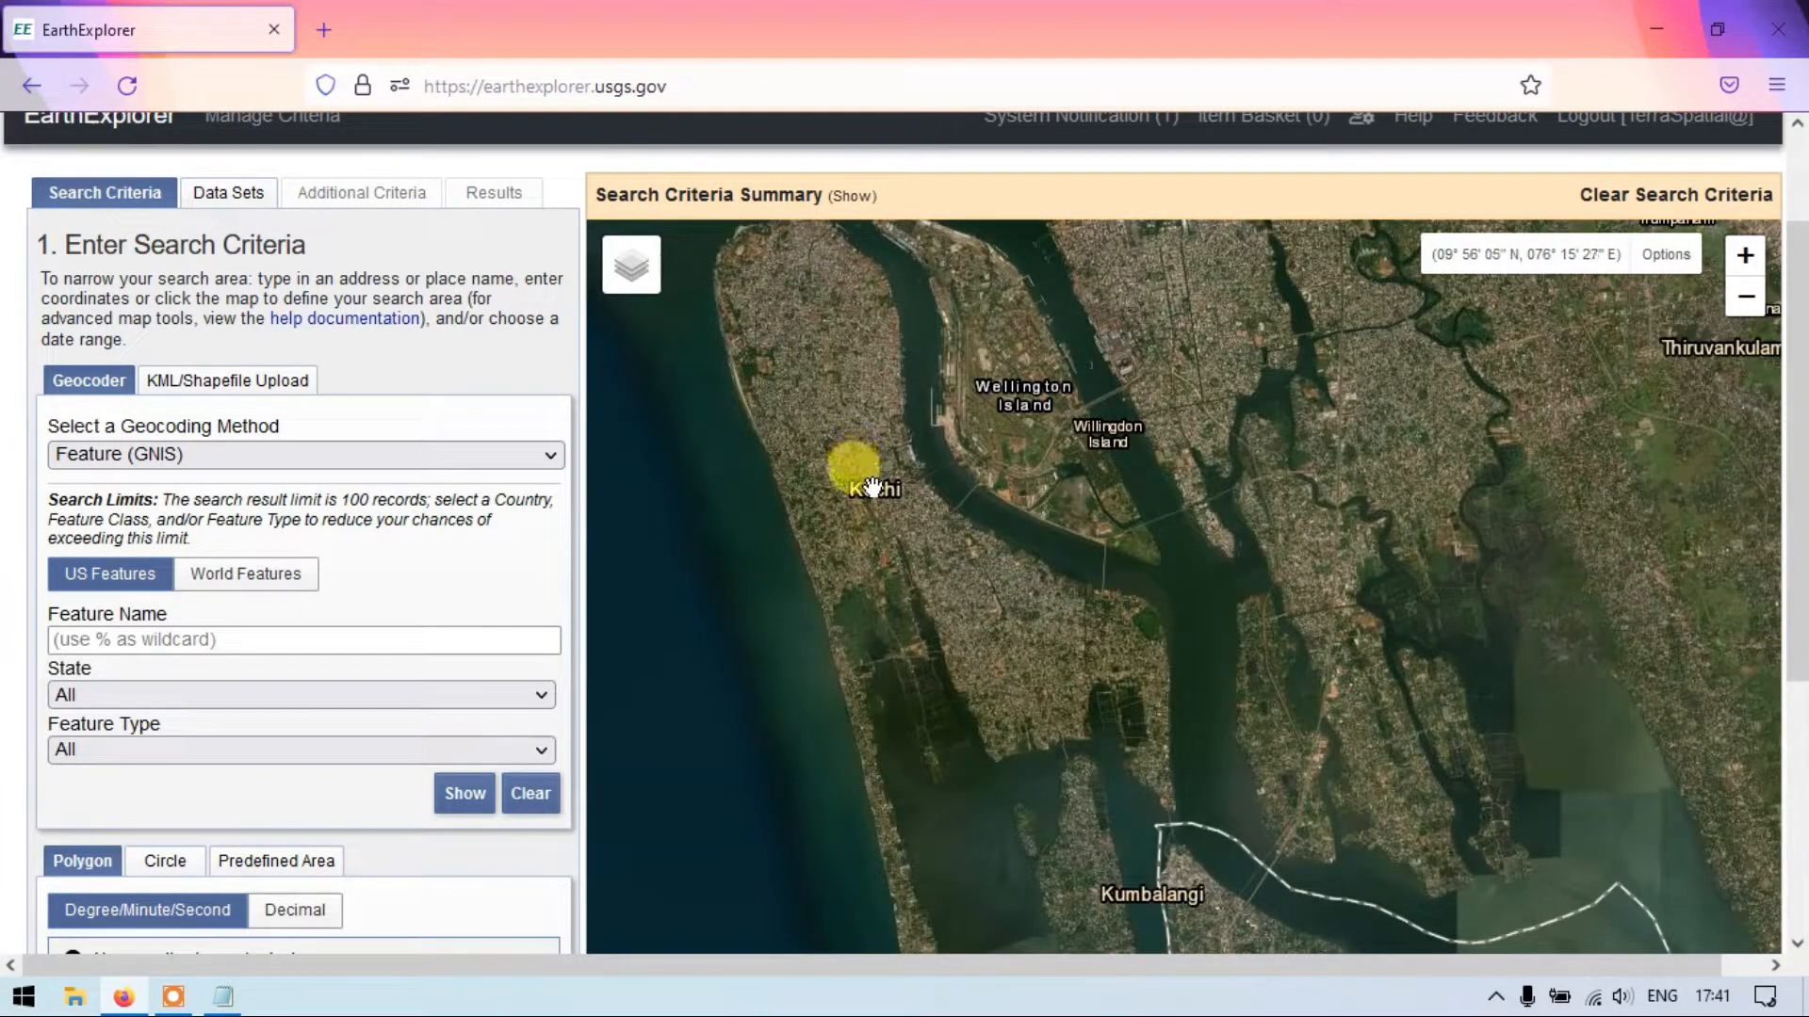
click(874, 471)
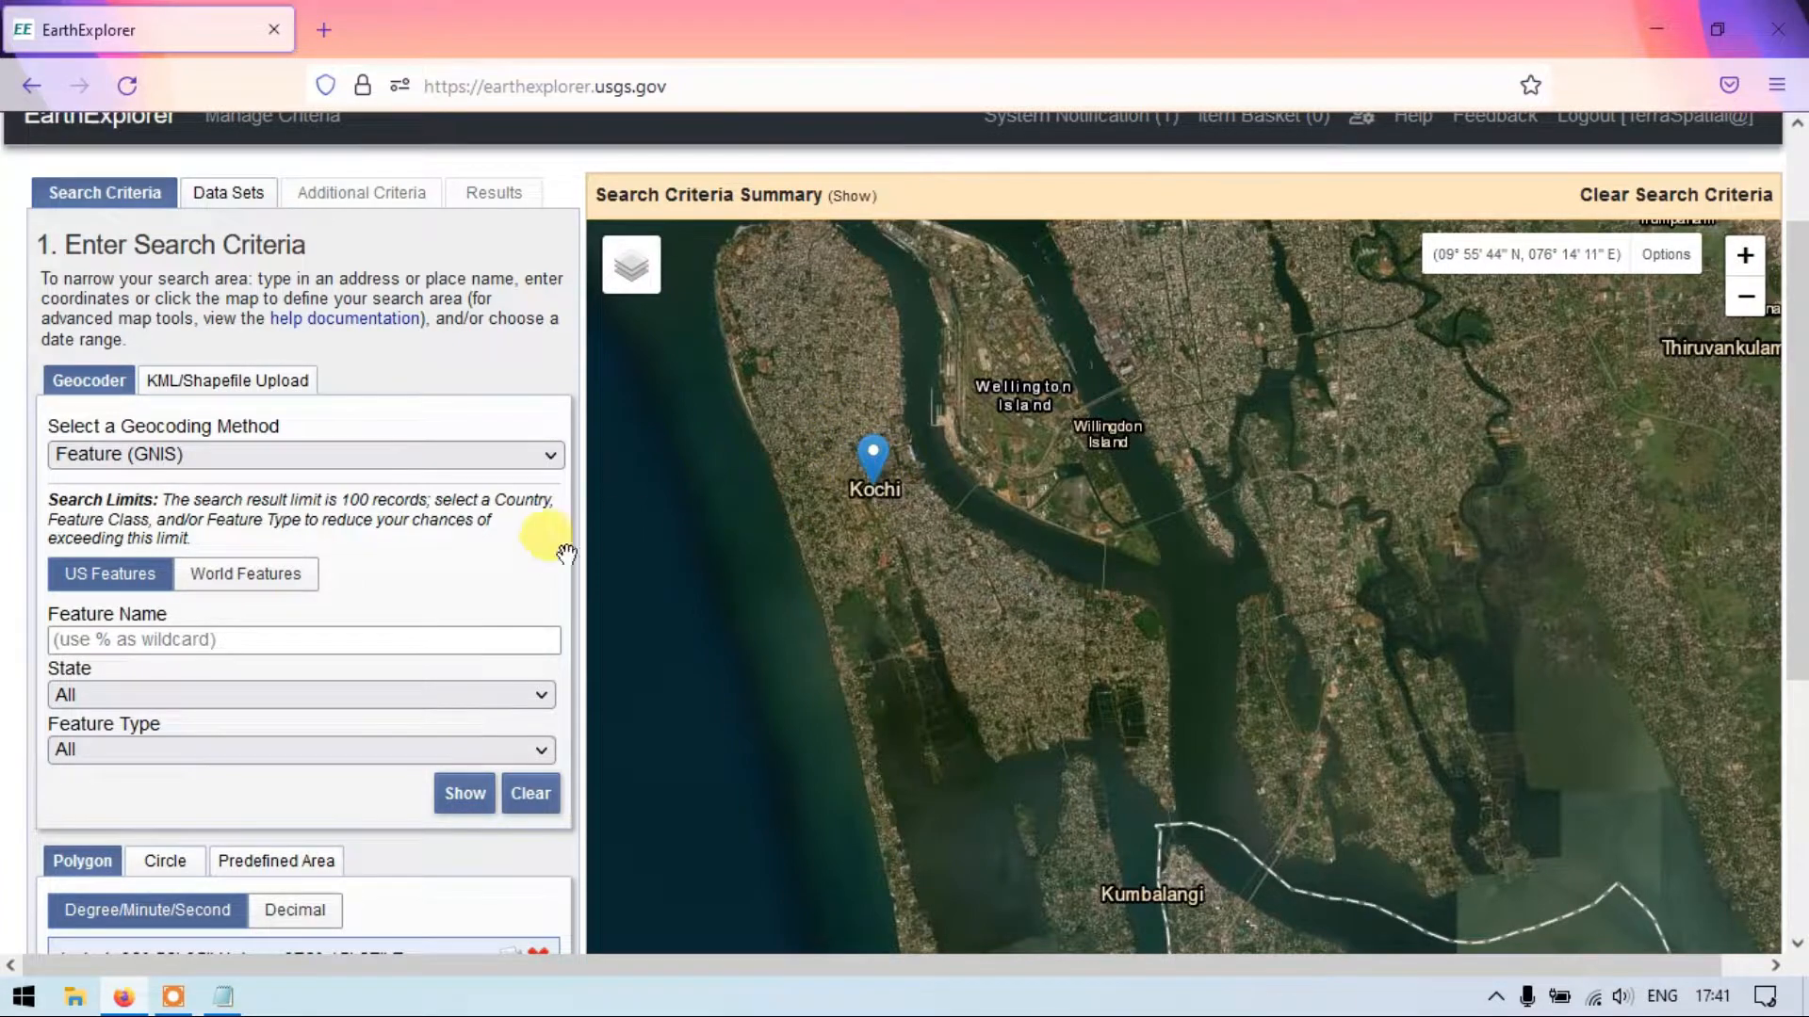
scroll(463, 584, down, 2)
scroll(462, 584, down, 1)
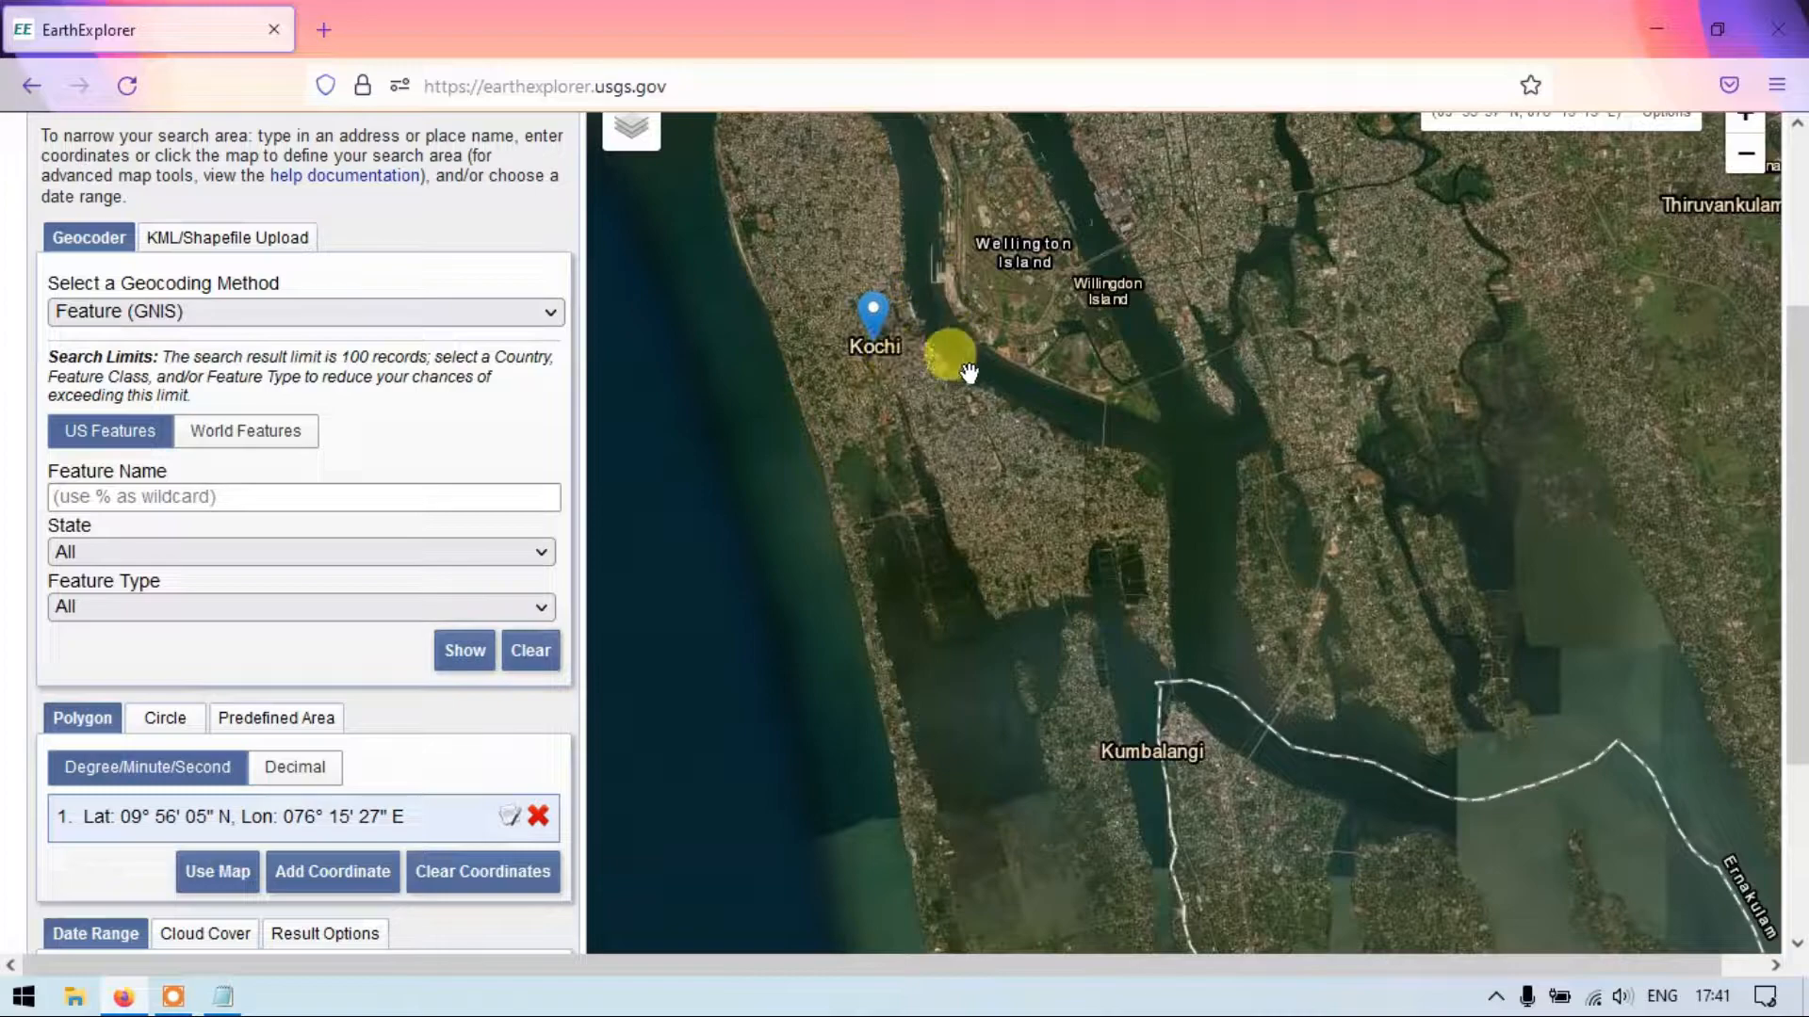
click(538, 817)
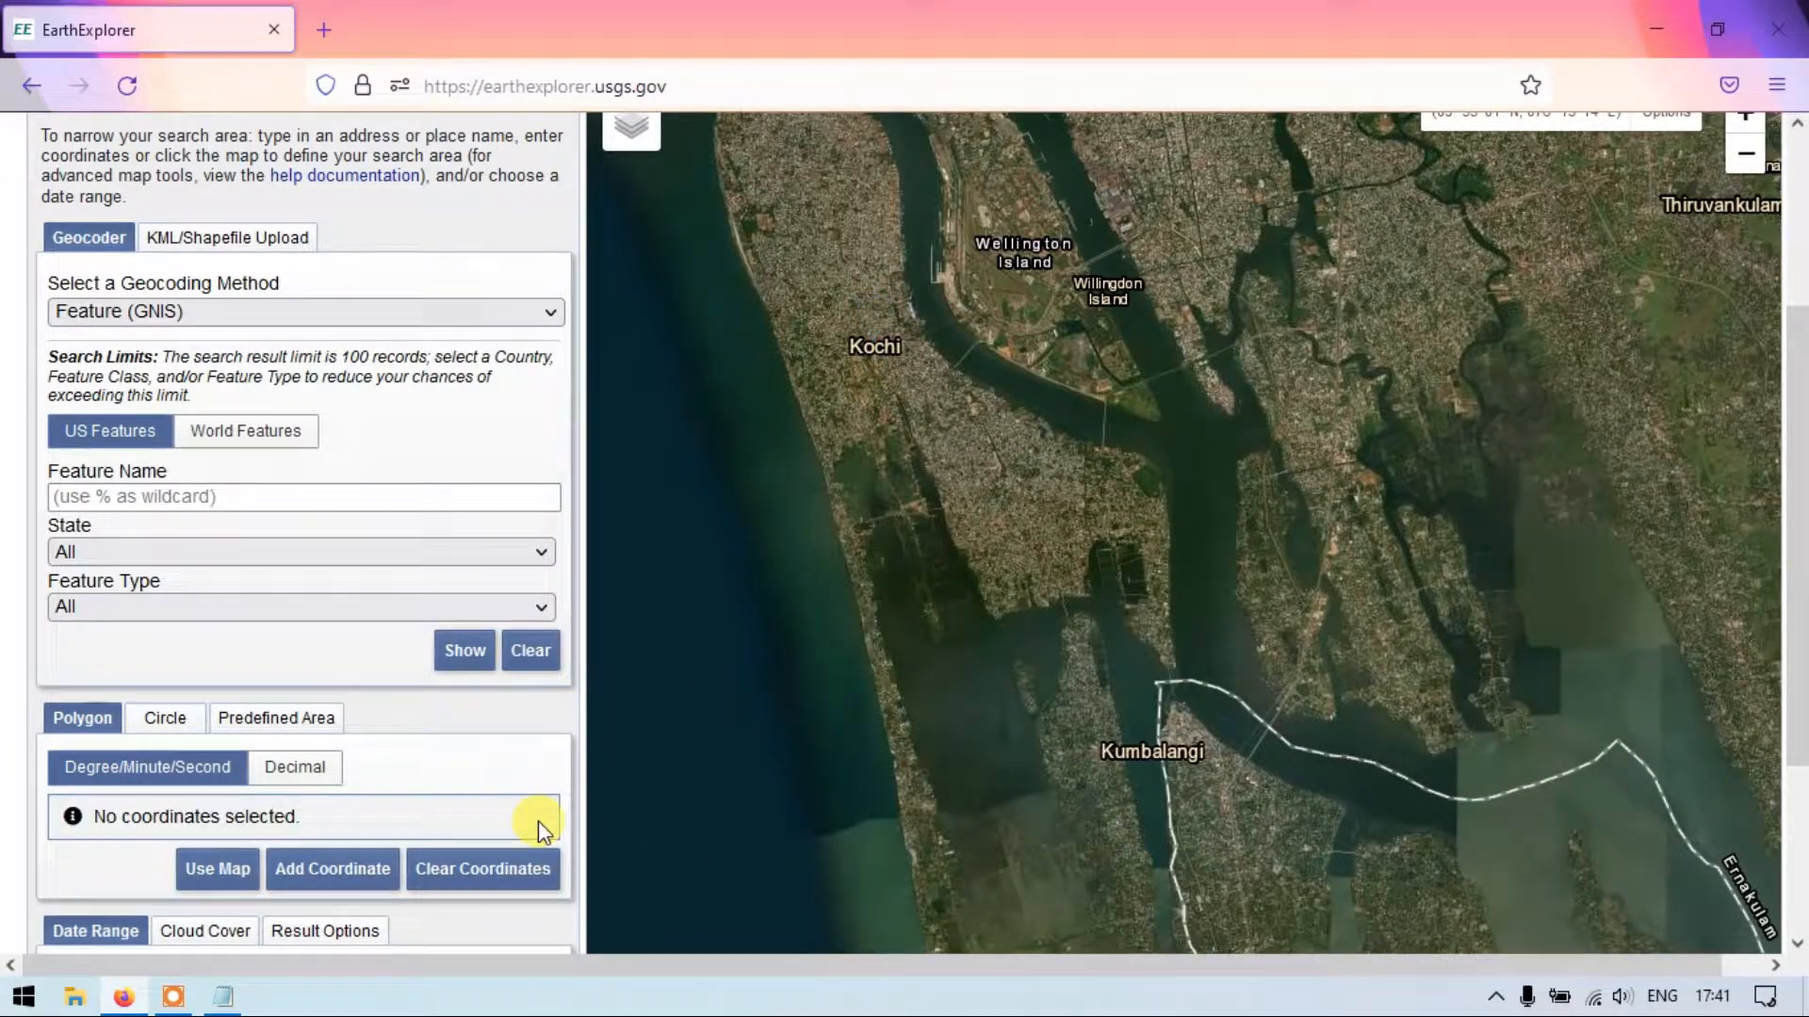
Draw a four-corner search polygon around Kochi, spanning about 09° 54' to 09° 57' N and 076° 14' to 076° 18' E.
click(743, 213)
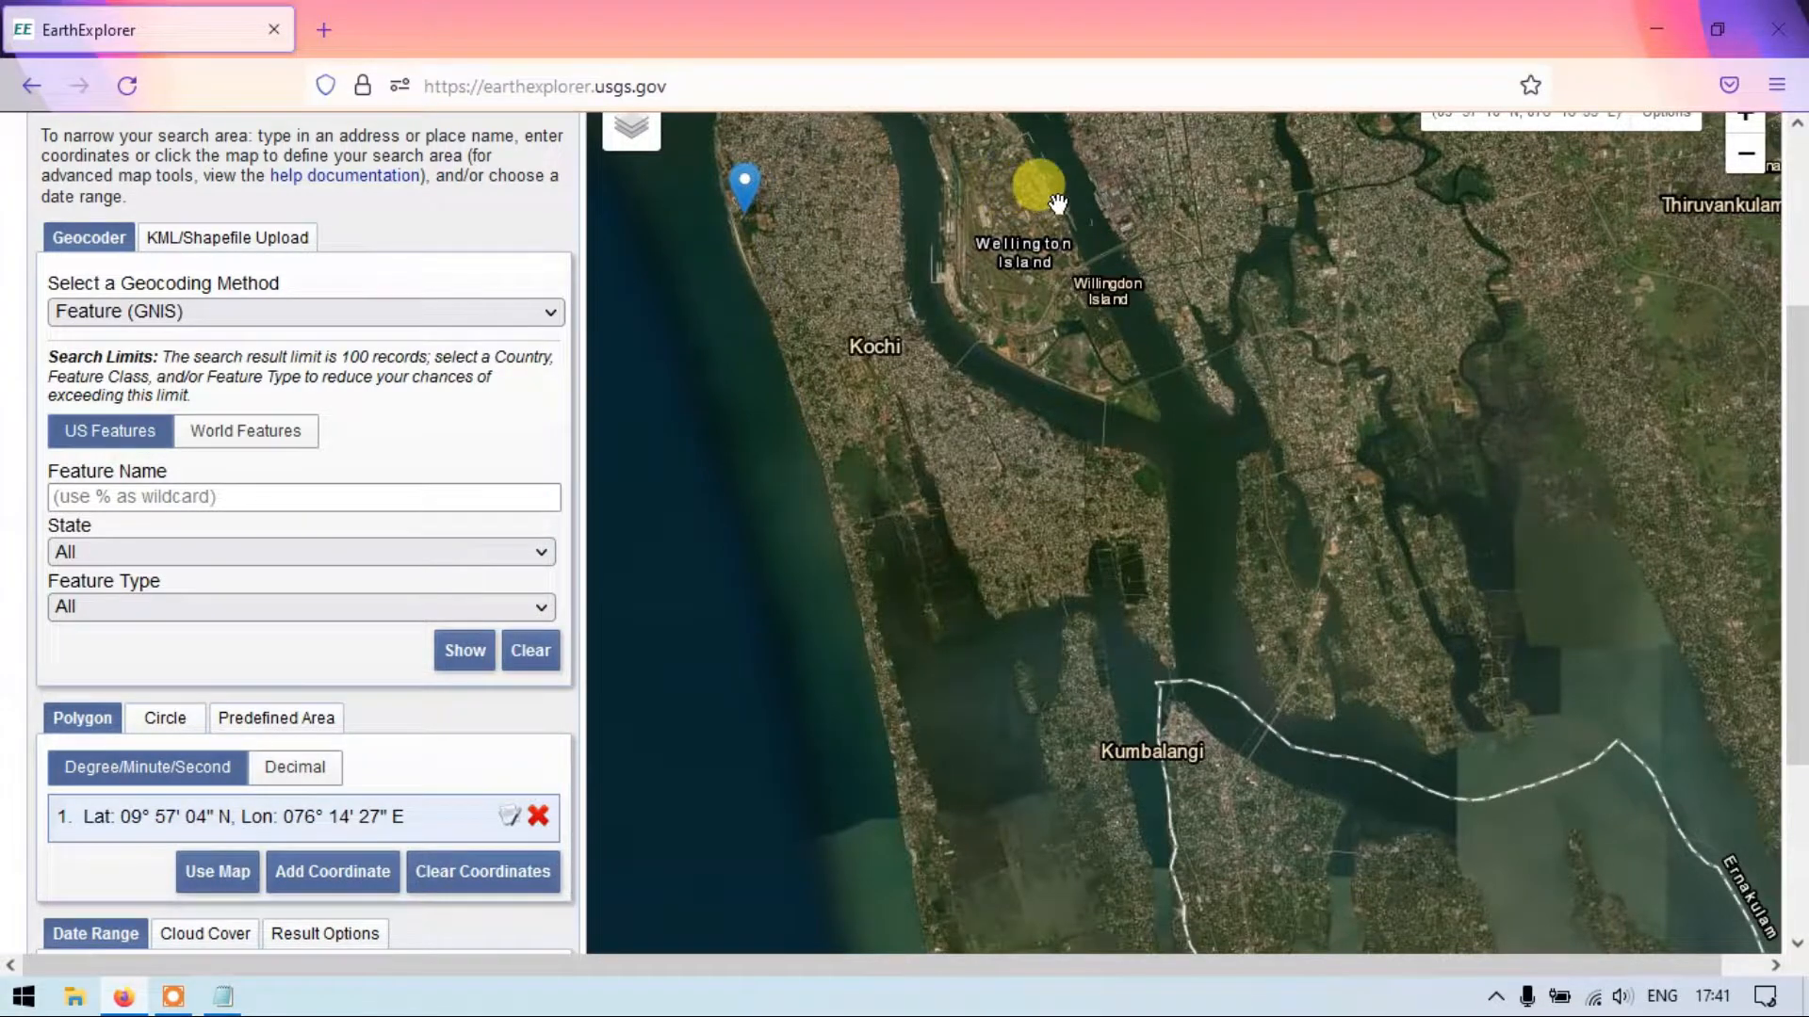
click(1152, 192)
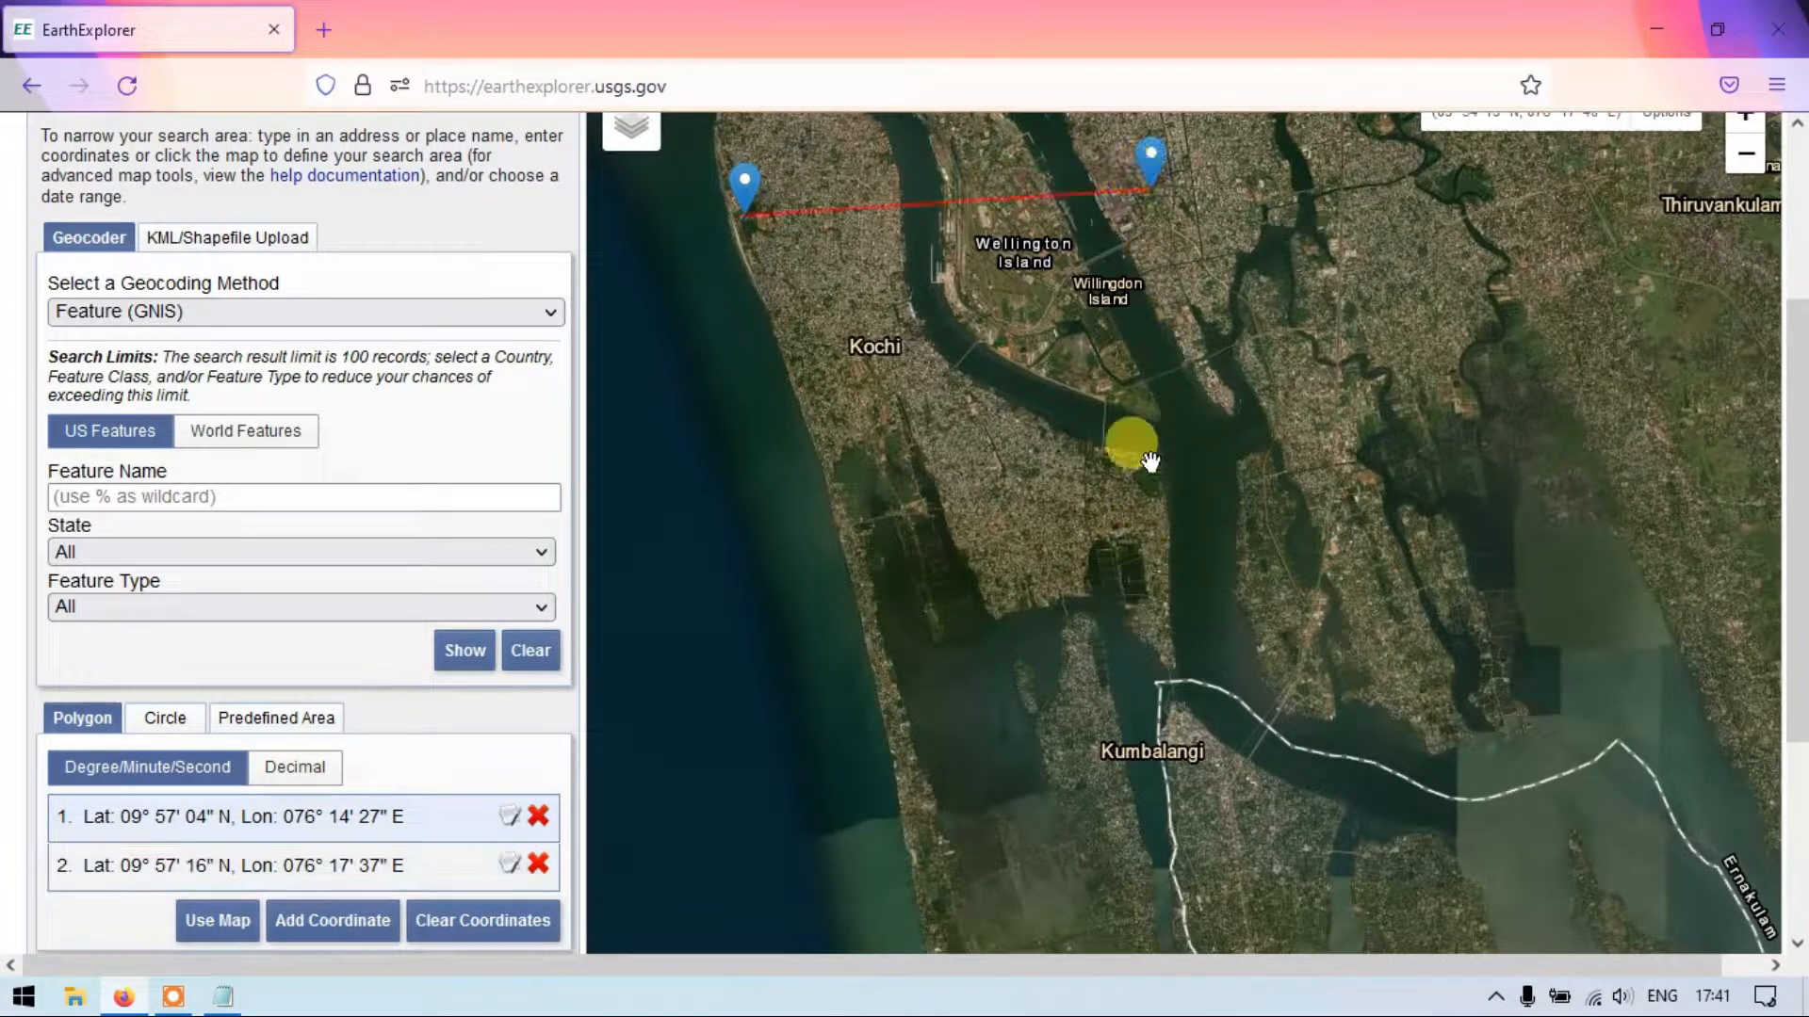
drag(1169, 185, 1187, 211)
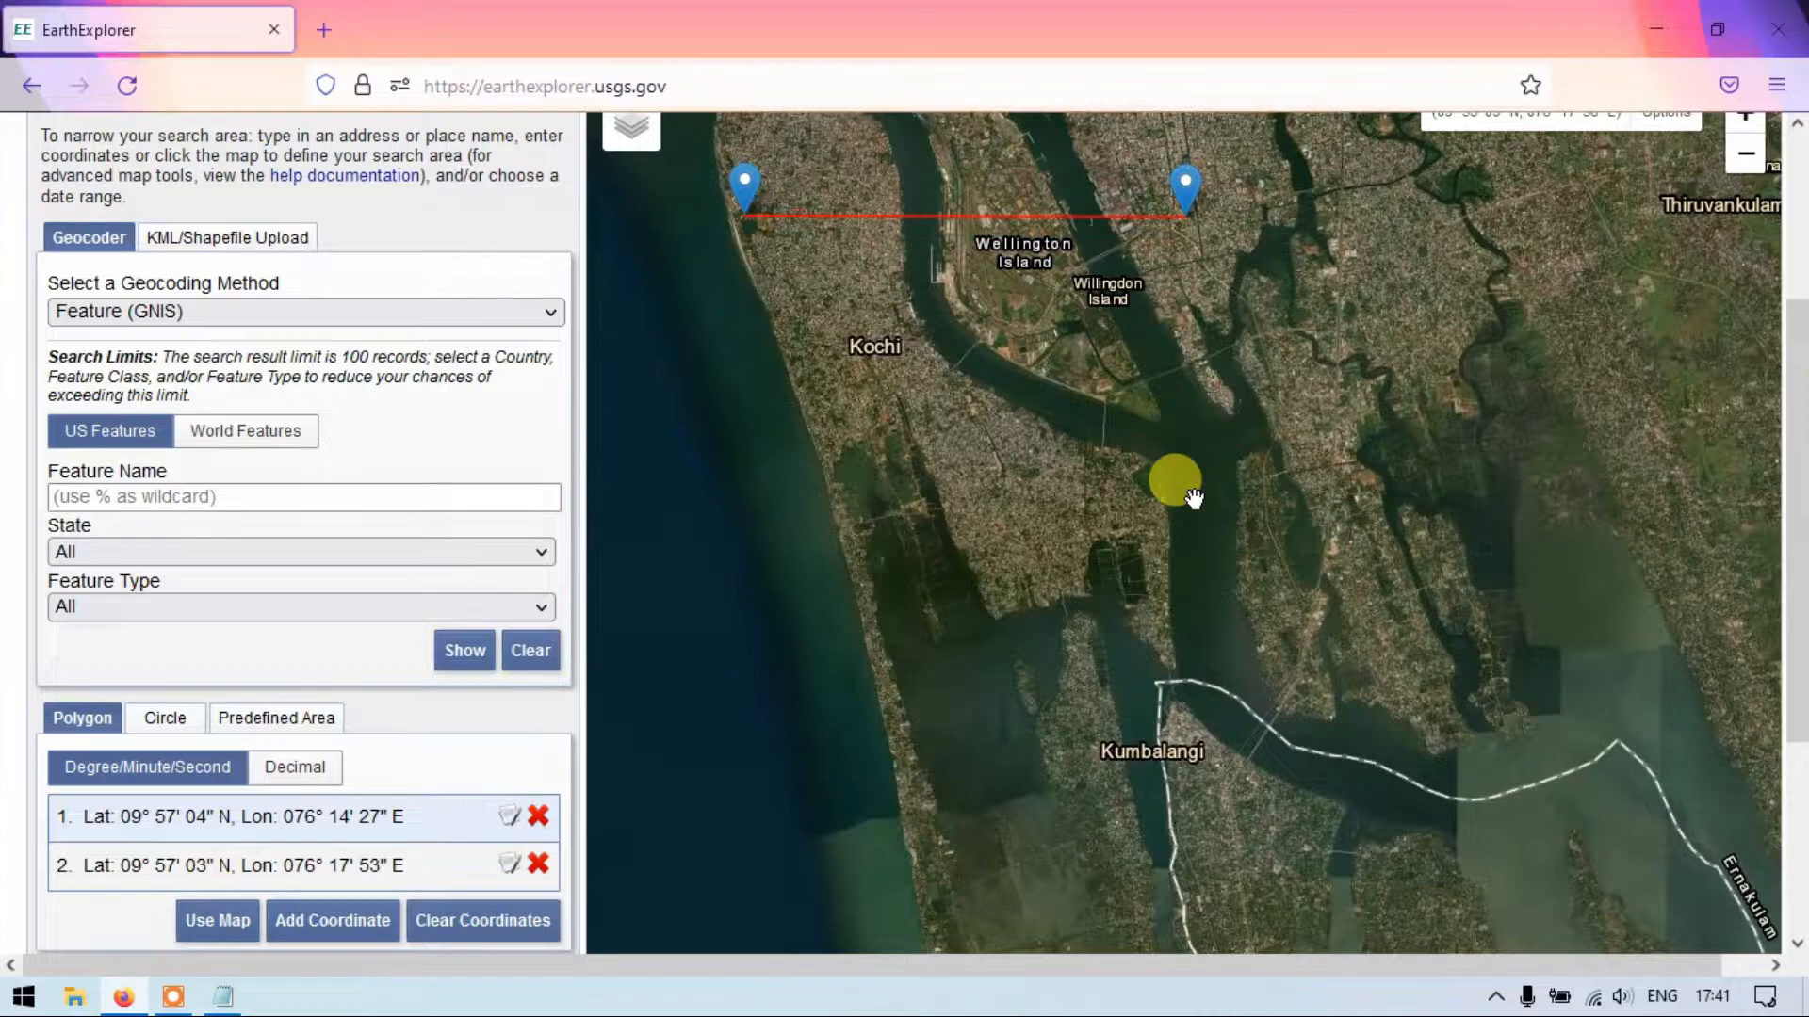
click(1204, 597)
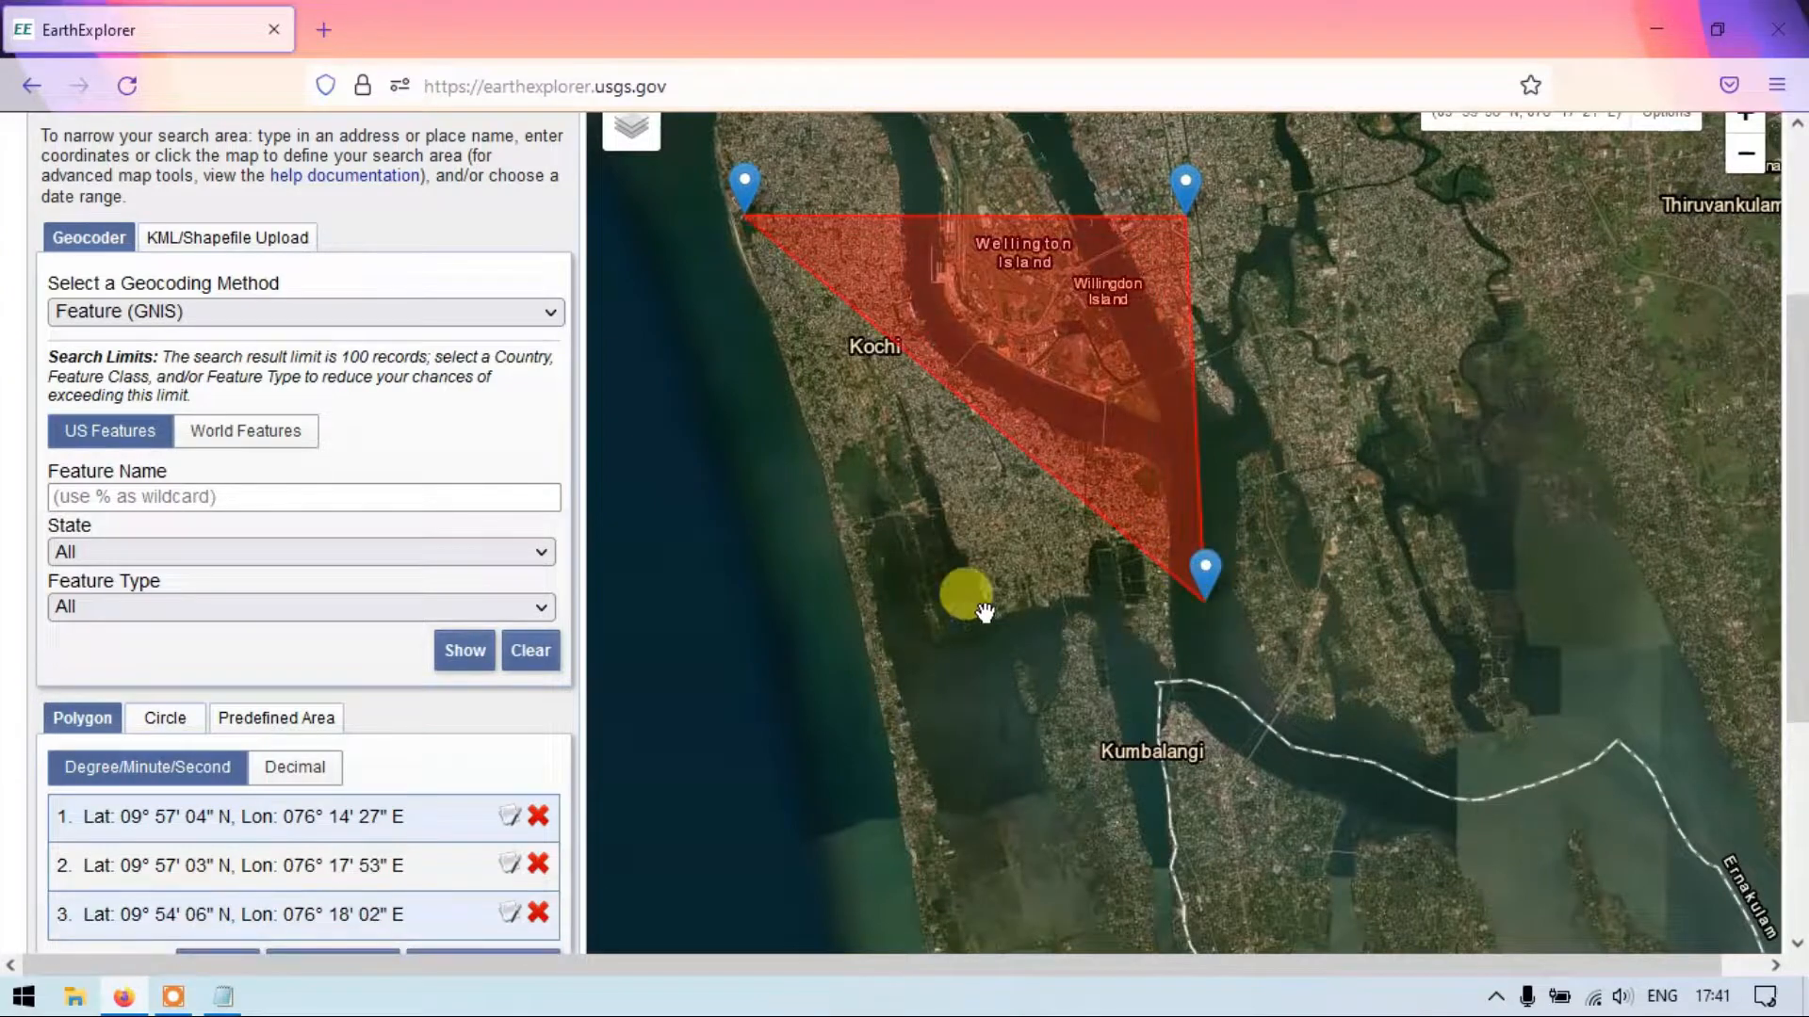
click(801, 612)
drag(793, 599, 778, 591)
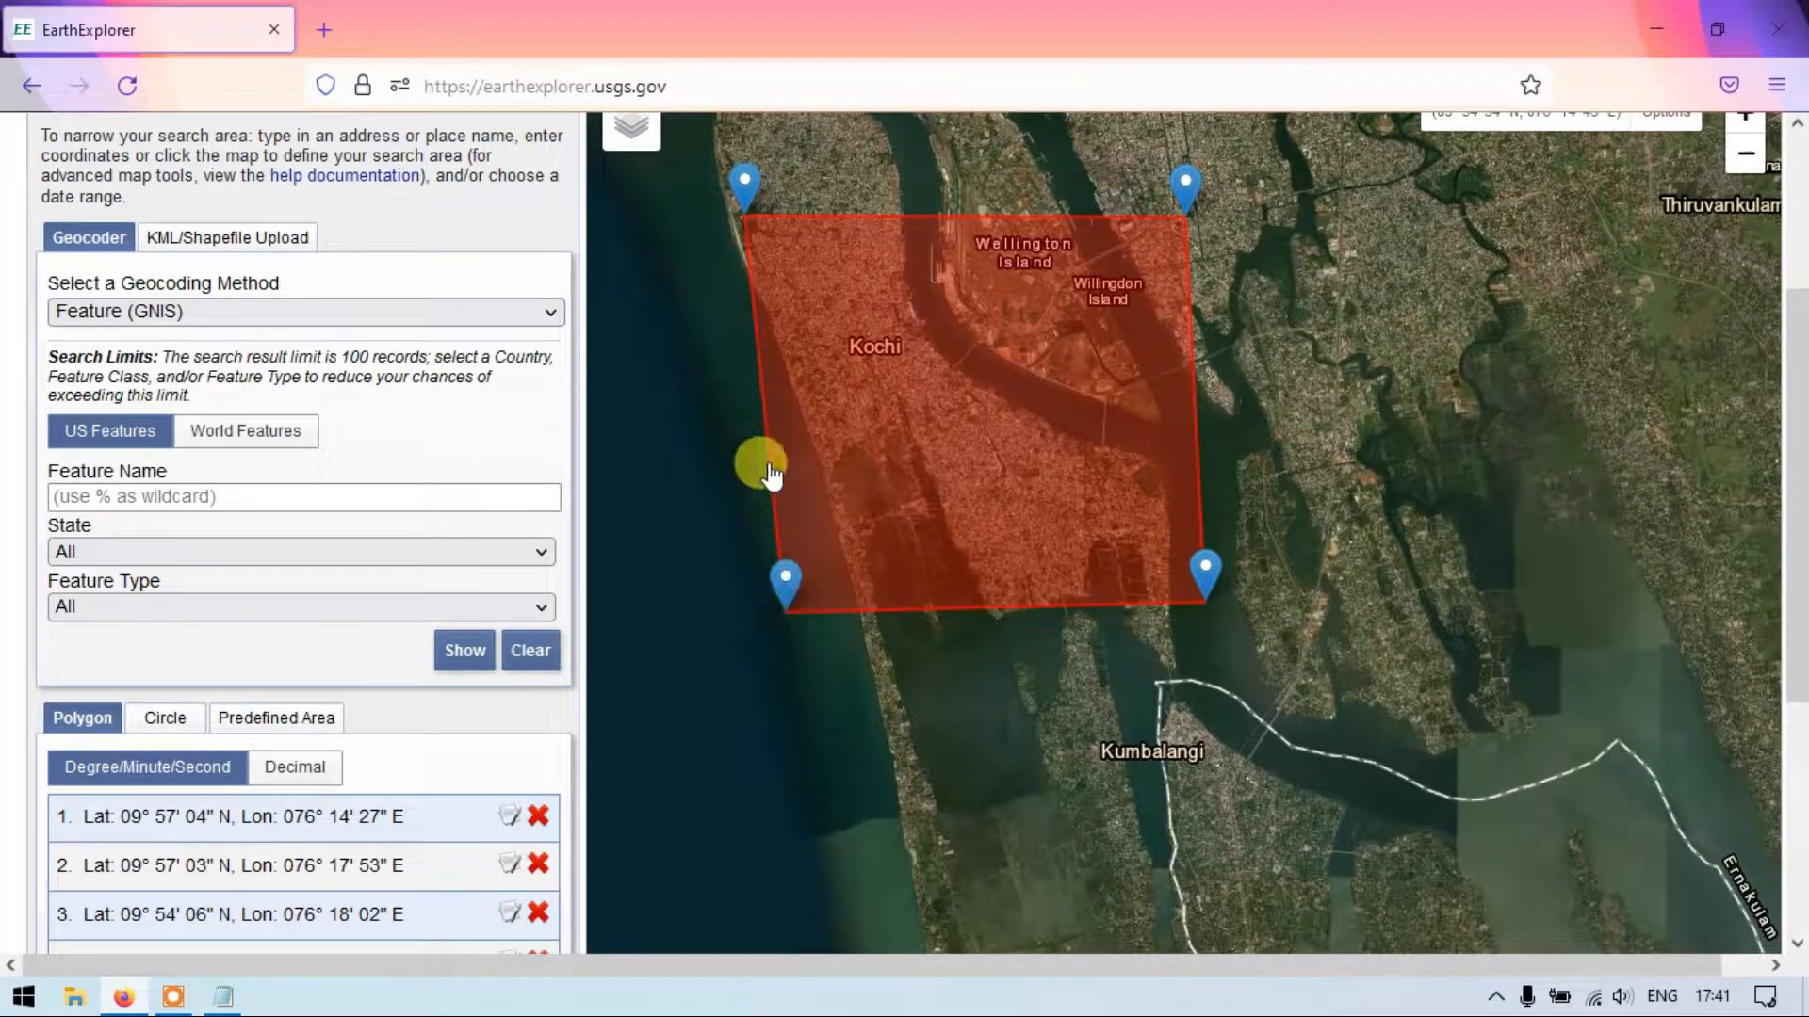
Add a fifth vertex on the polygon's west edge near 09° 55' 23" N and move the southwest corner to about 076° 14' 31" E.
click(736, 377)
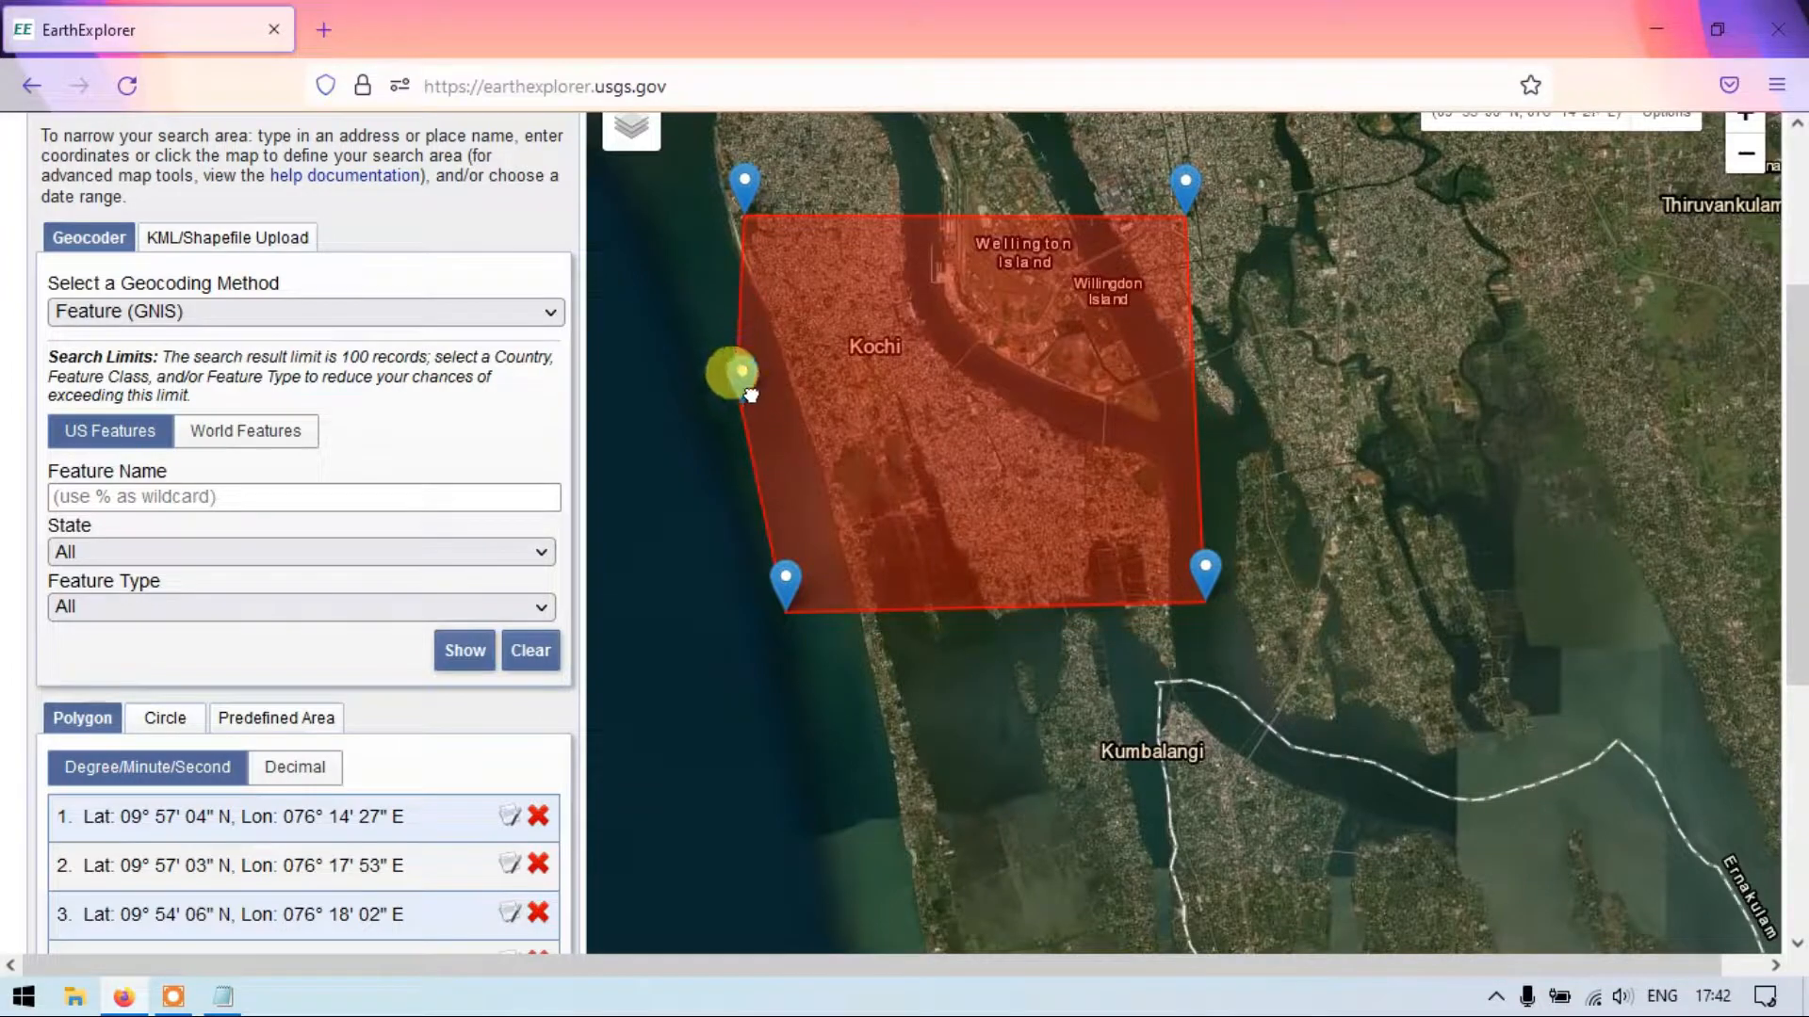
drag(735, 377, 749, 431)
drag(780, 603, 747, 604)
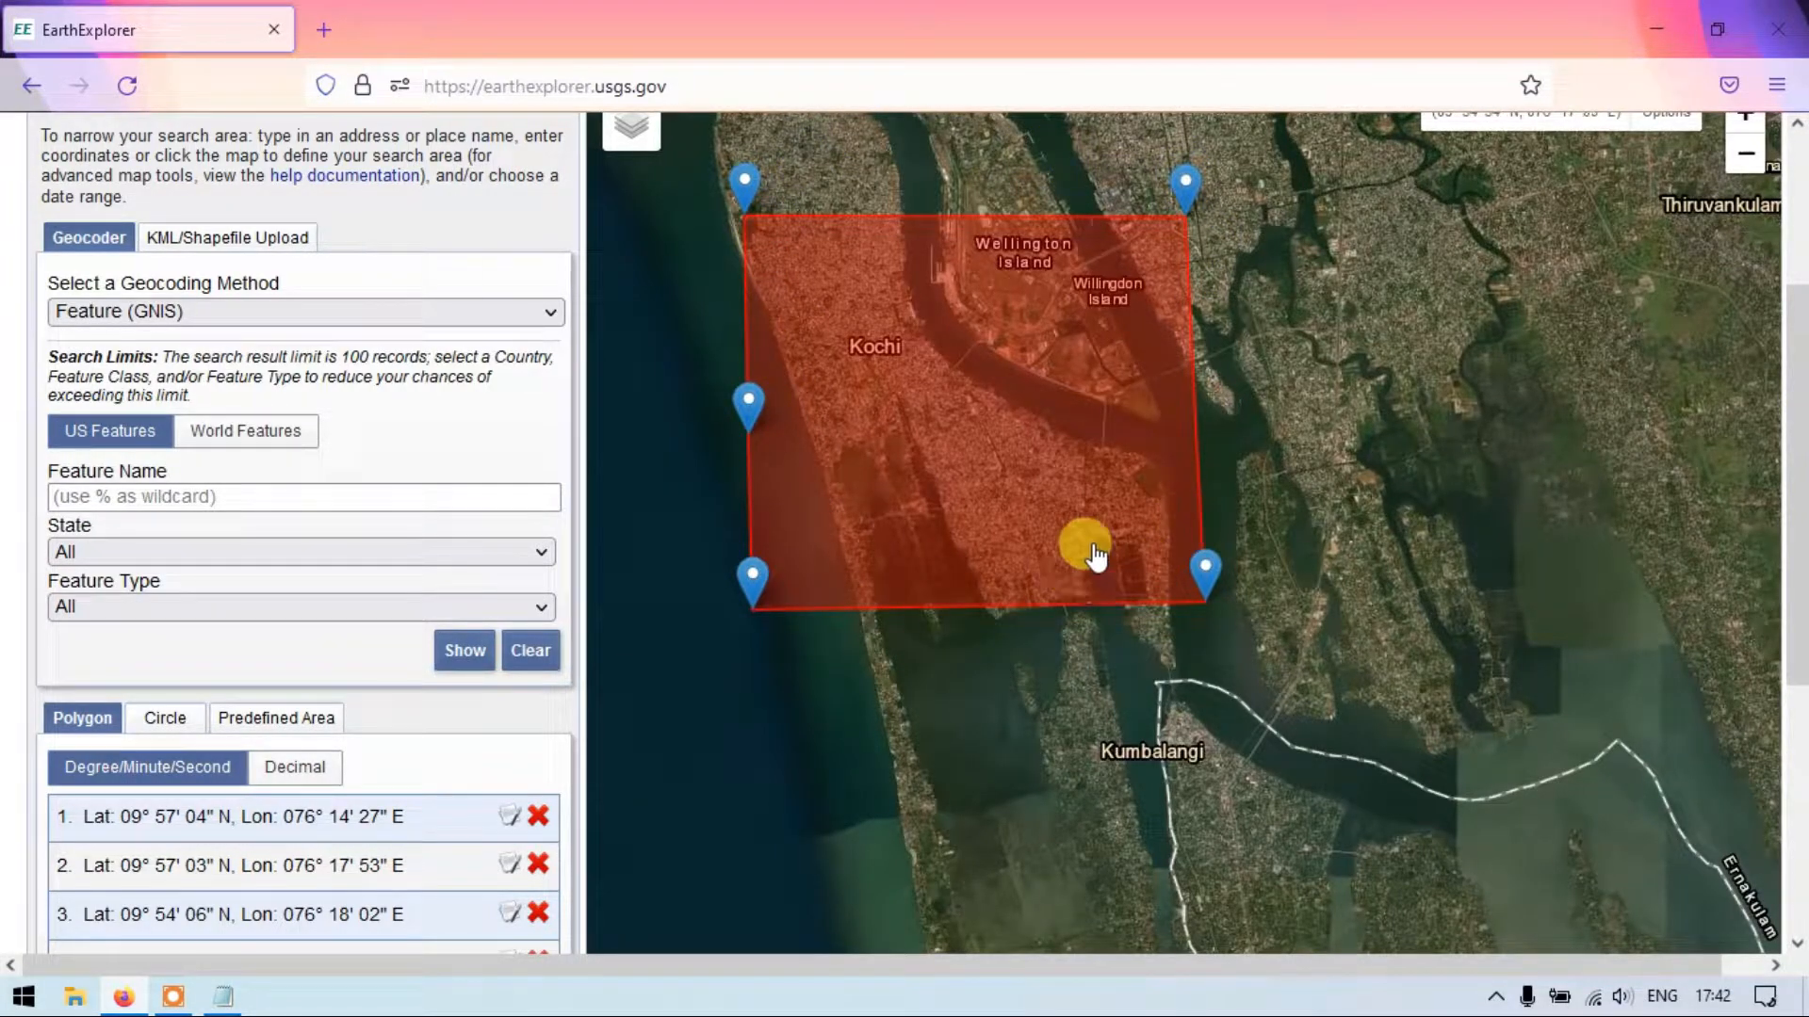
Clear all coordinates of the drawn search polygon.
scroll(472, 597, down, 3)
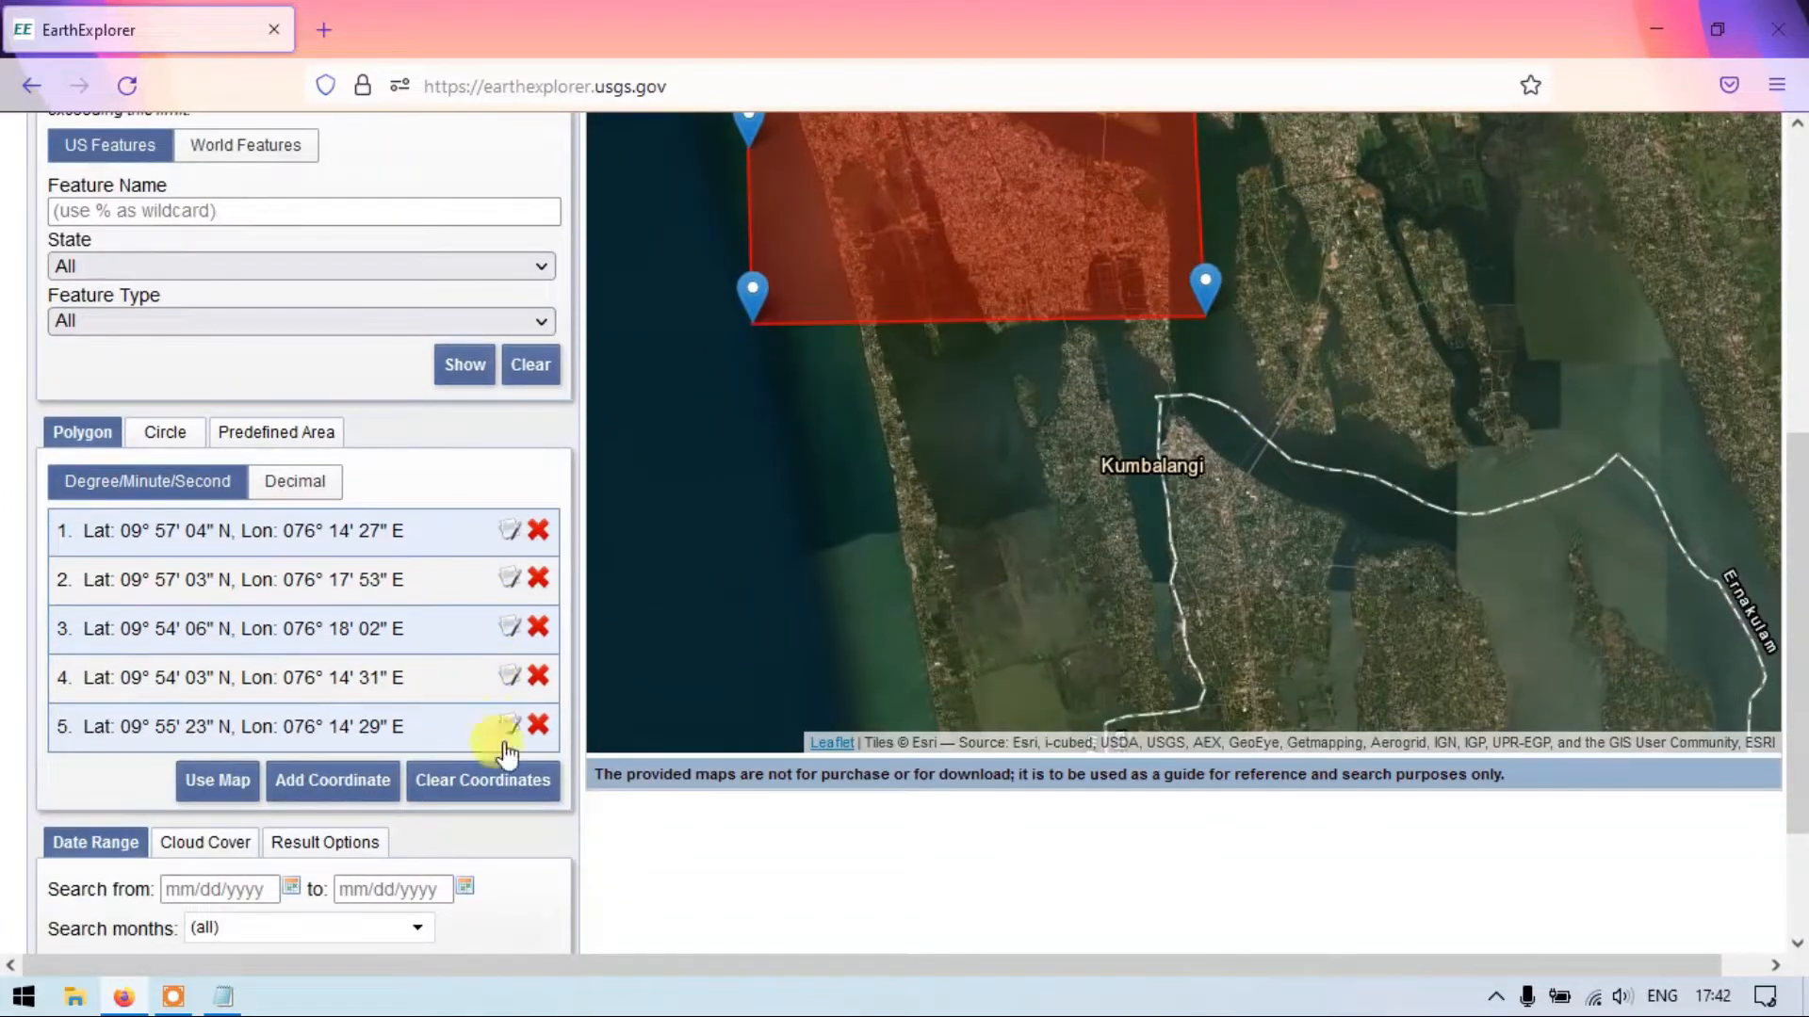
click(496, 785)
scroll(411, 501, up, 3)
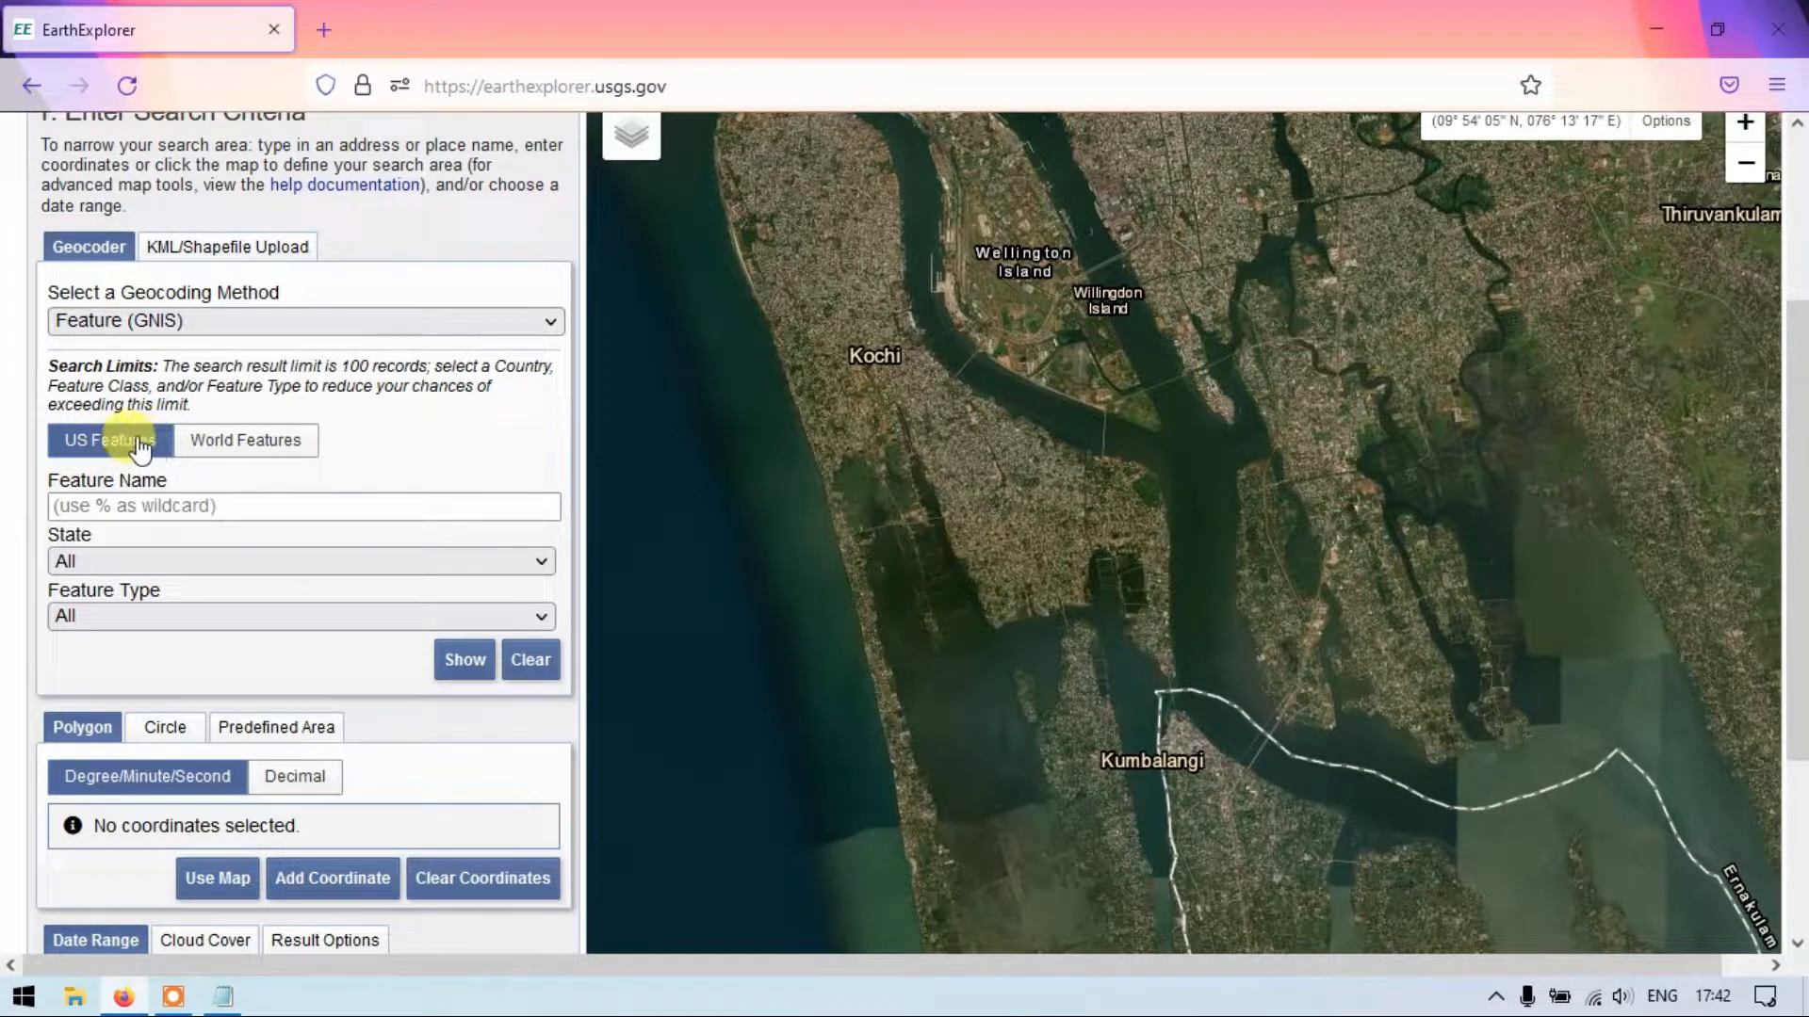
Search the World Features for the feature name kochi.
click(109, 501)
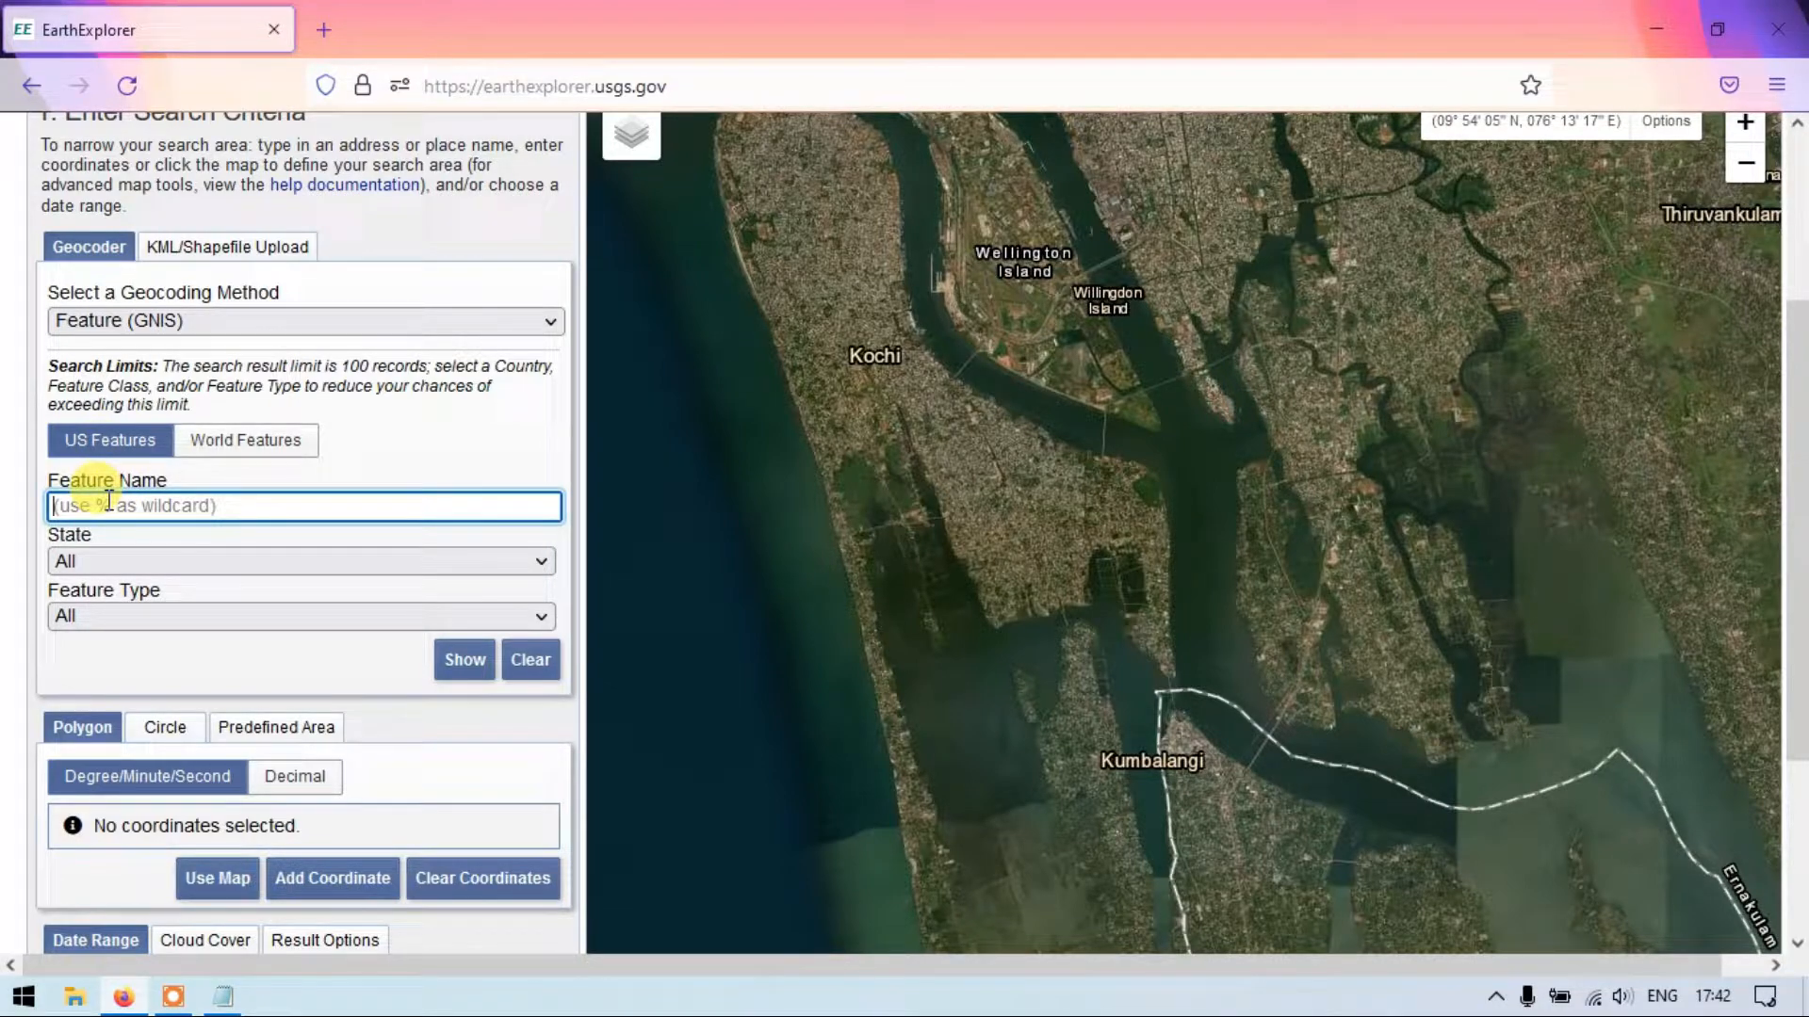
click(248, 446)
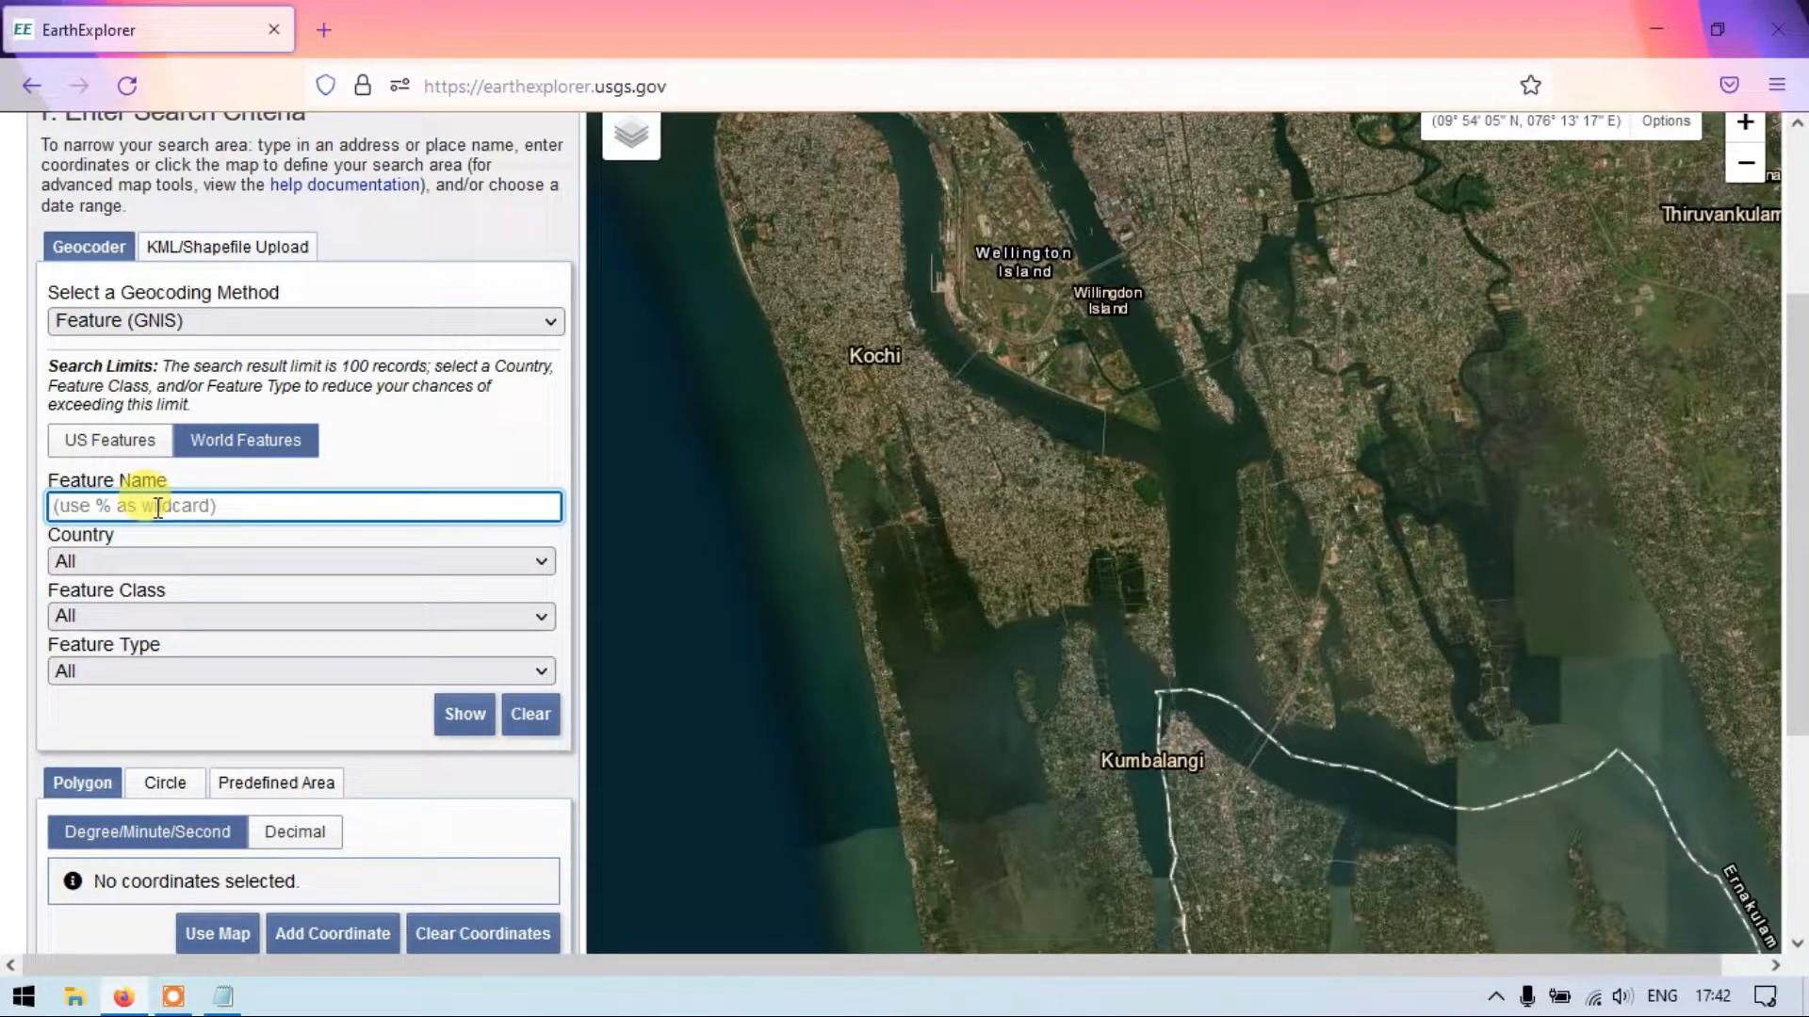
text(kochi)
click(466, 716)
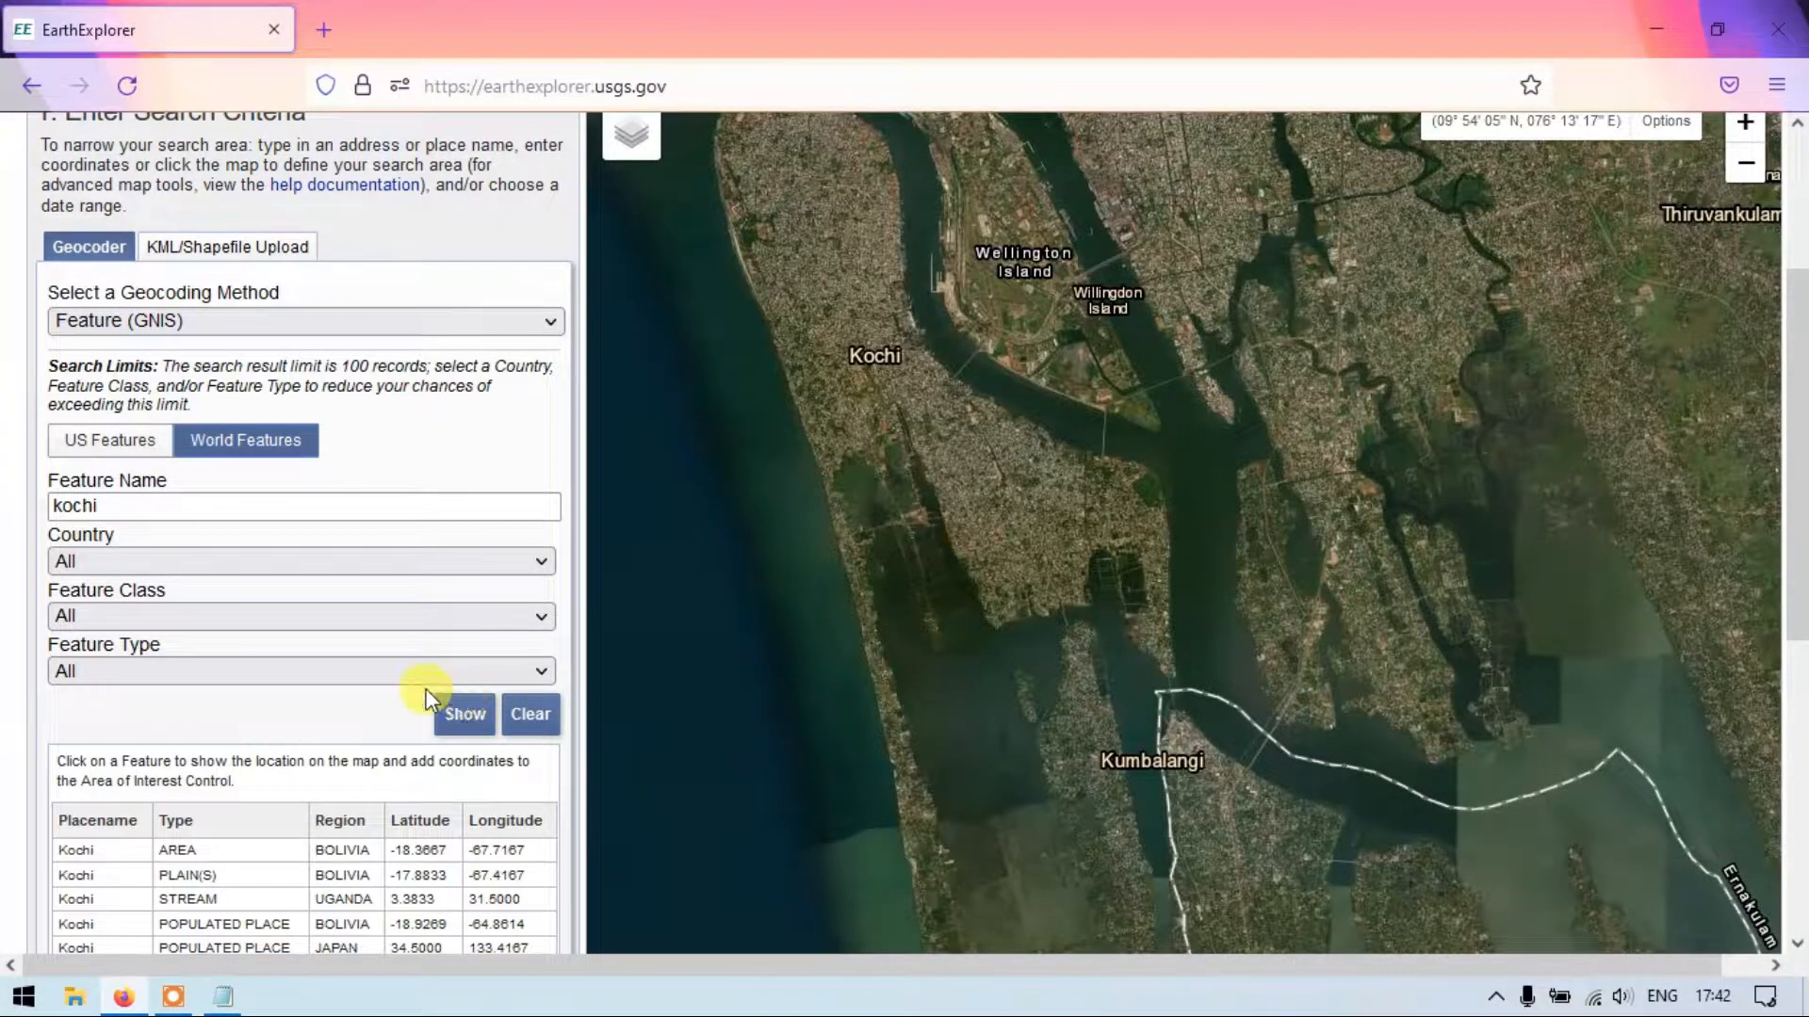
Use the populated place Kochi in India as the search coordinate and inspect its marker on the map.
scroll(368, 695, down, 2)
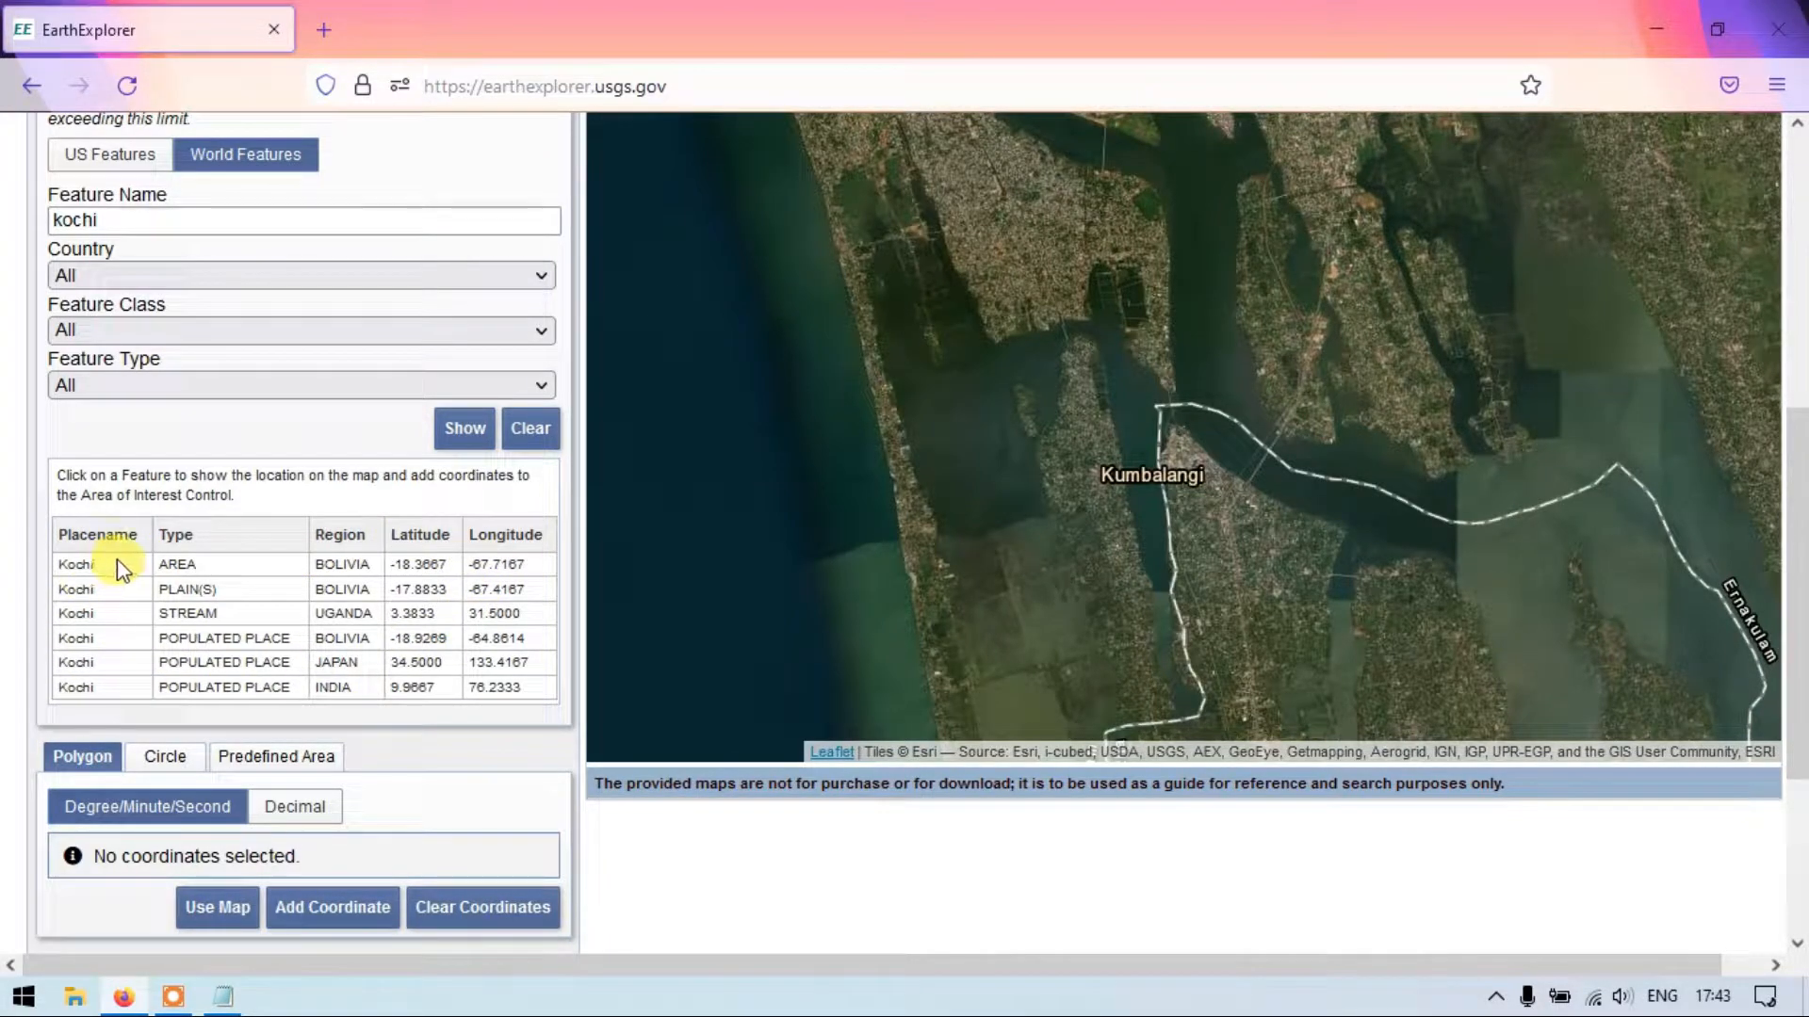
click(74, 696)
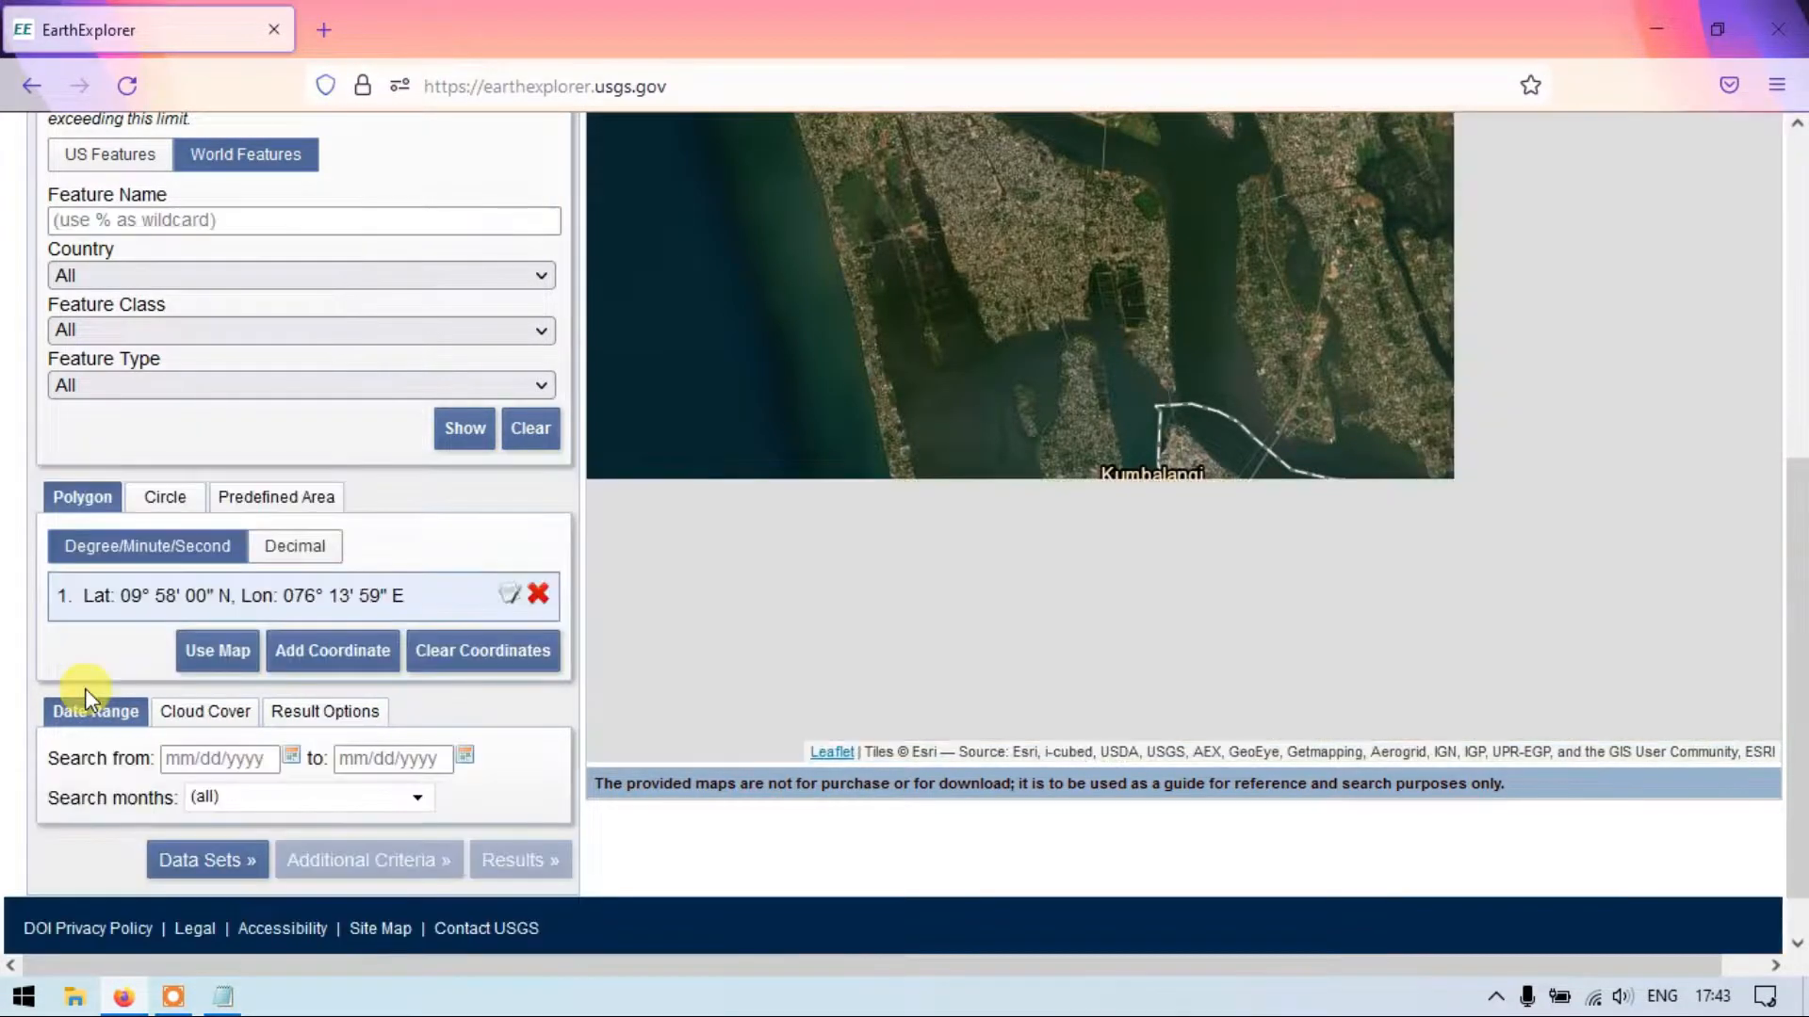
scroll(1224, 217, up, 3)
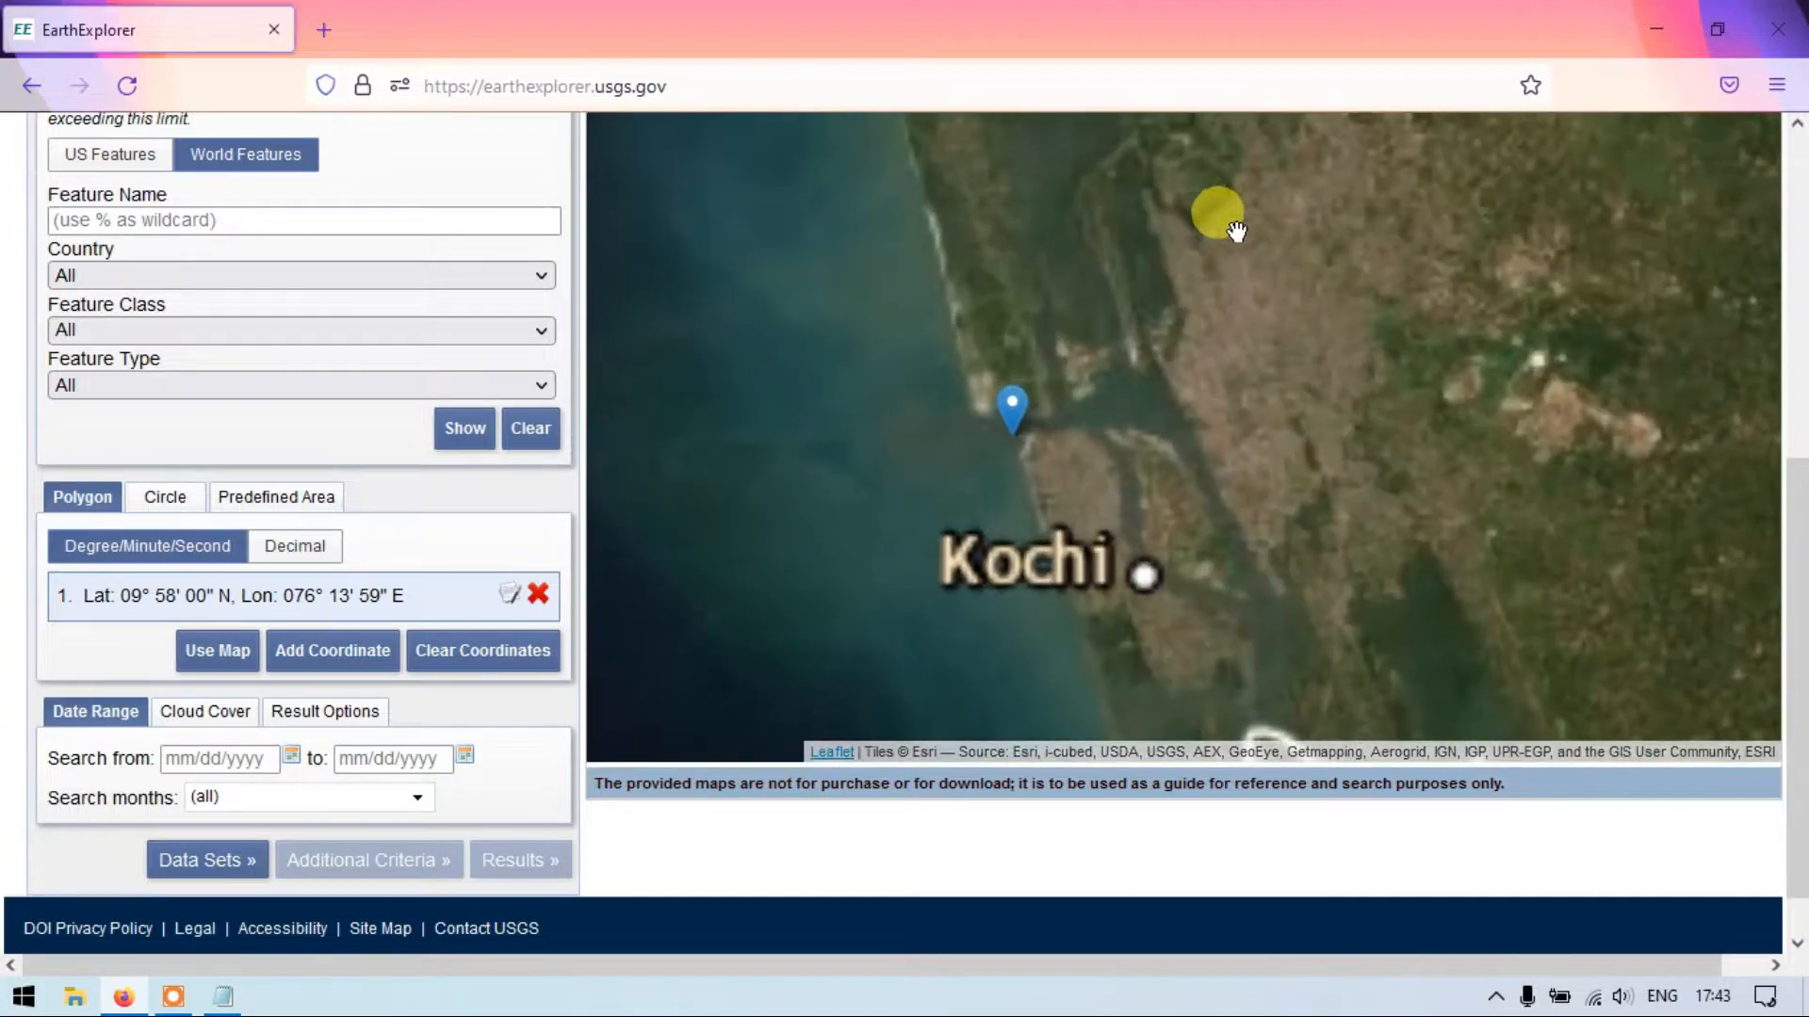
Inspect the Kochi marker's location on the map and delete its coordinate from the search area.
scroll(1055, 391, up, 3)
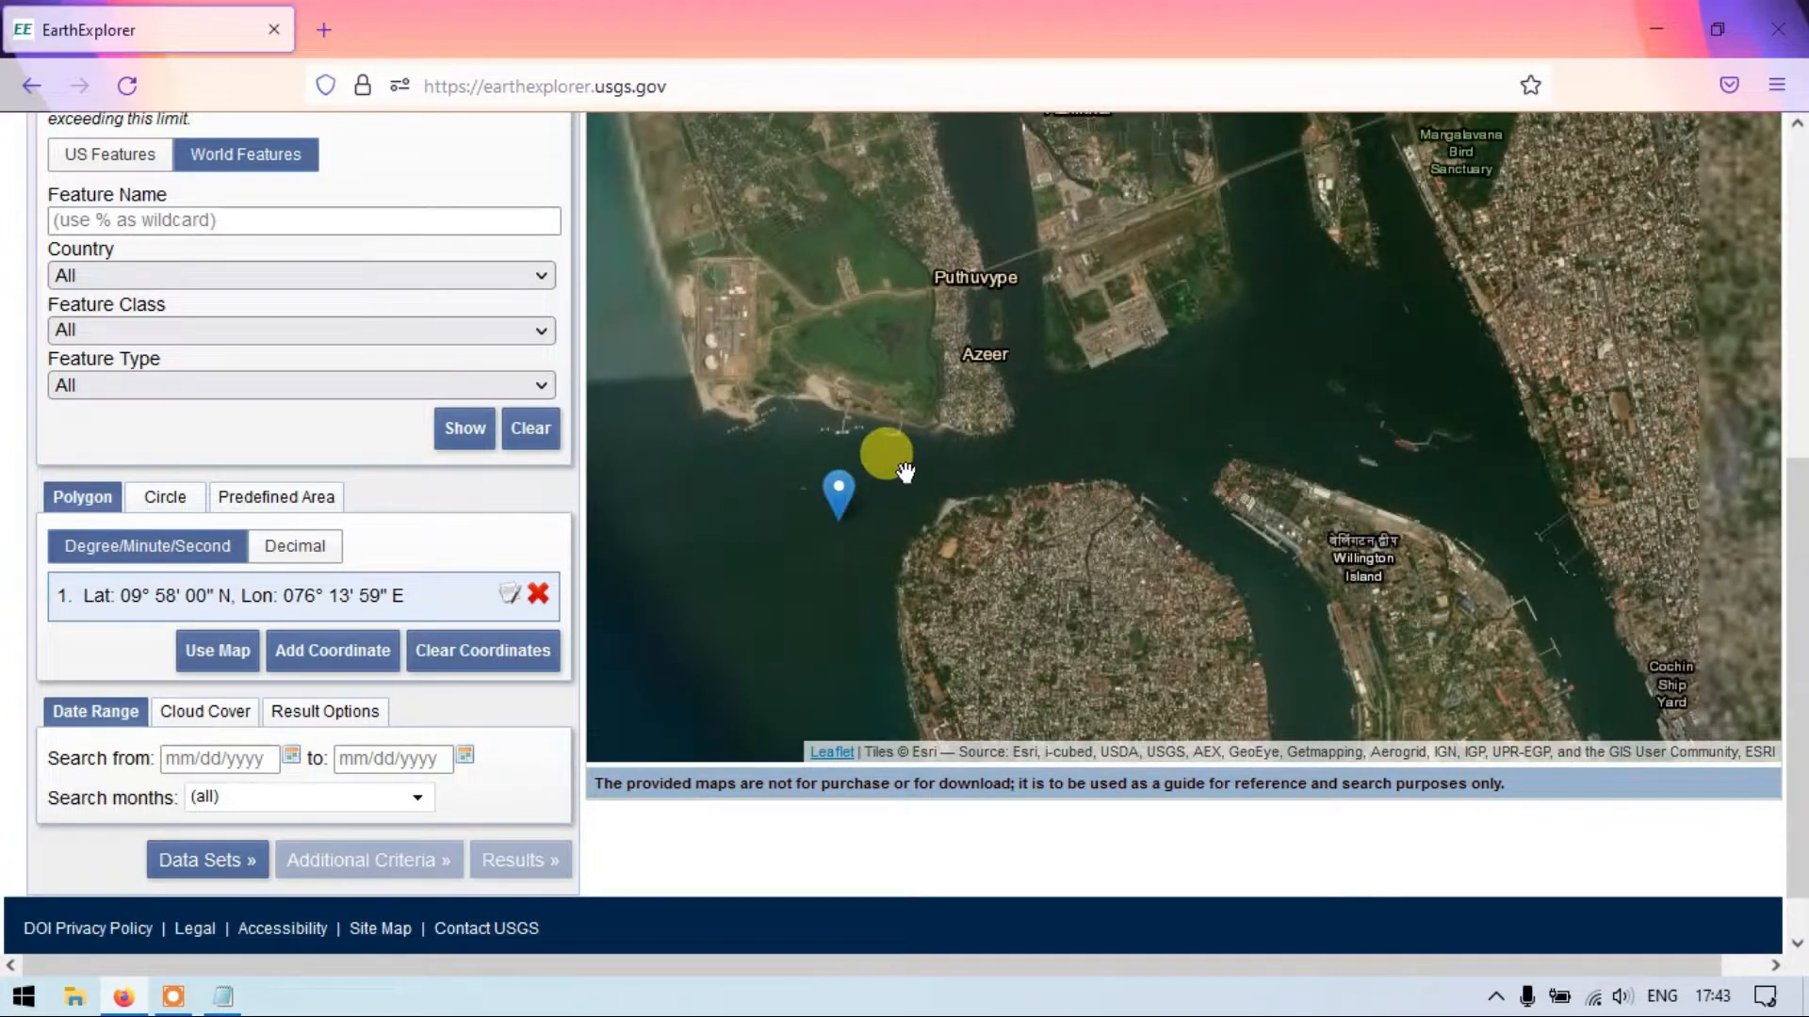
scroll(892, 452, down, 3)
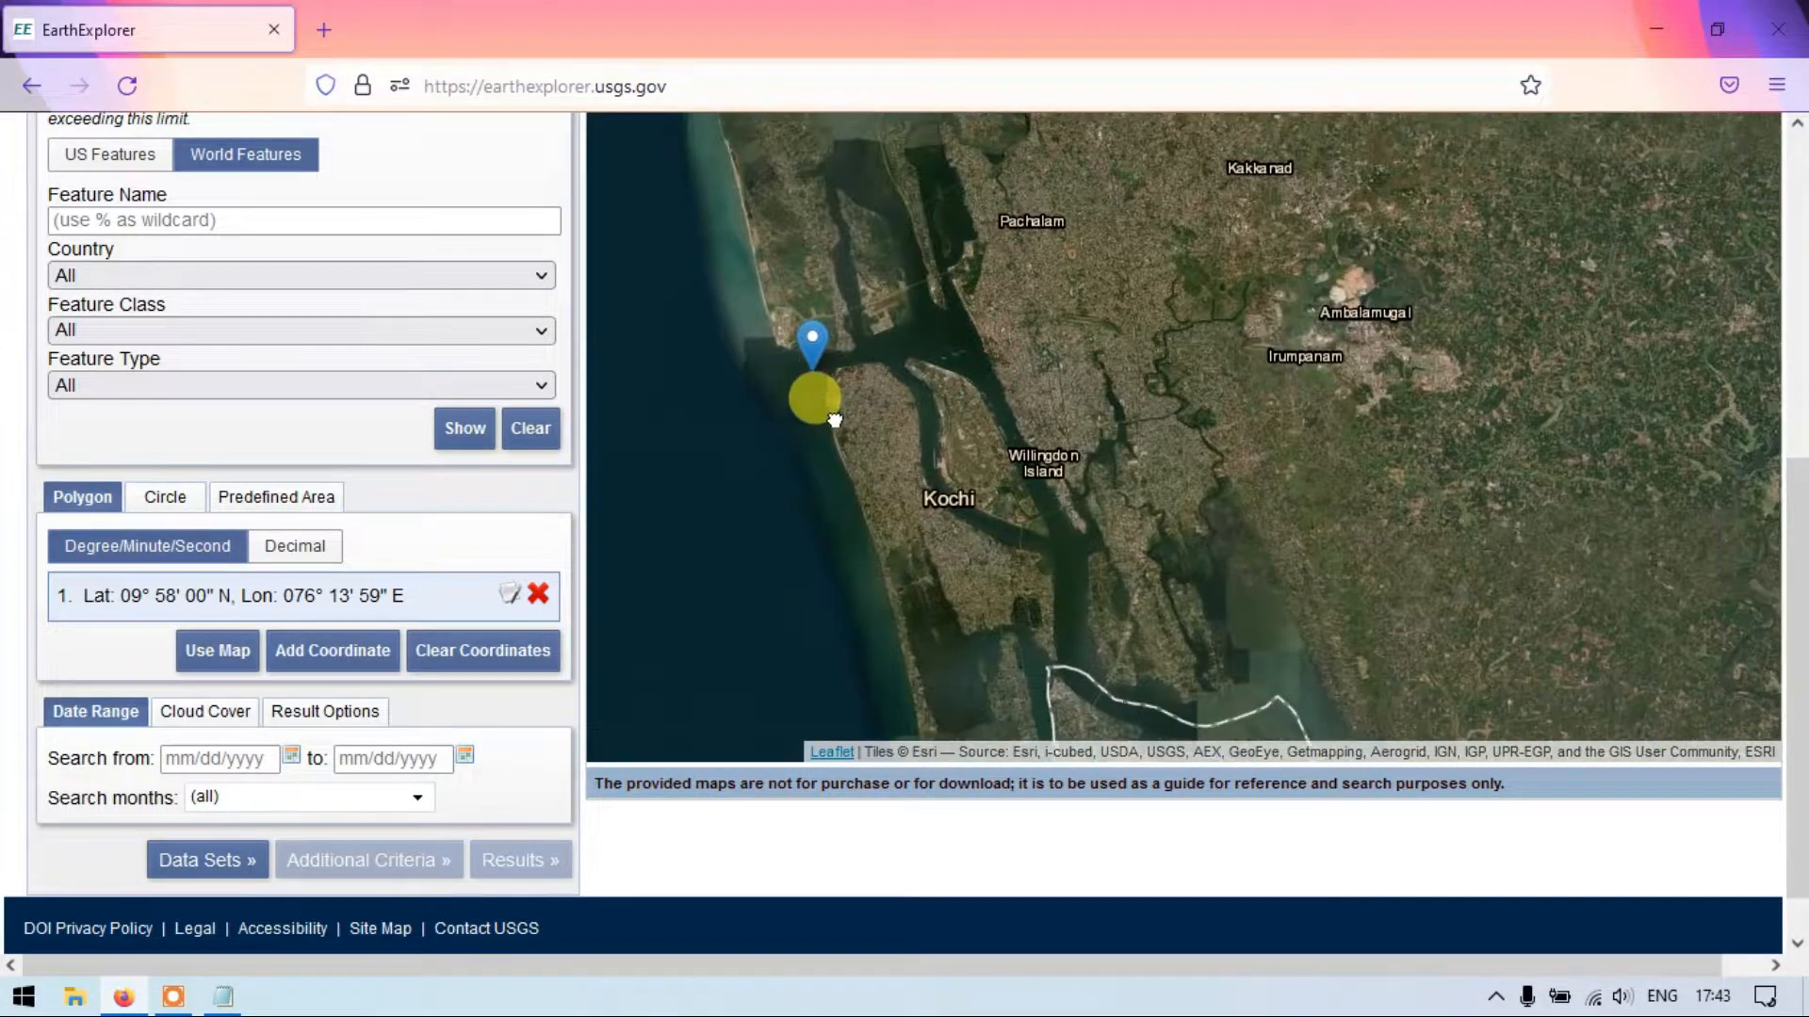
drag(835, 420, 827, 411)
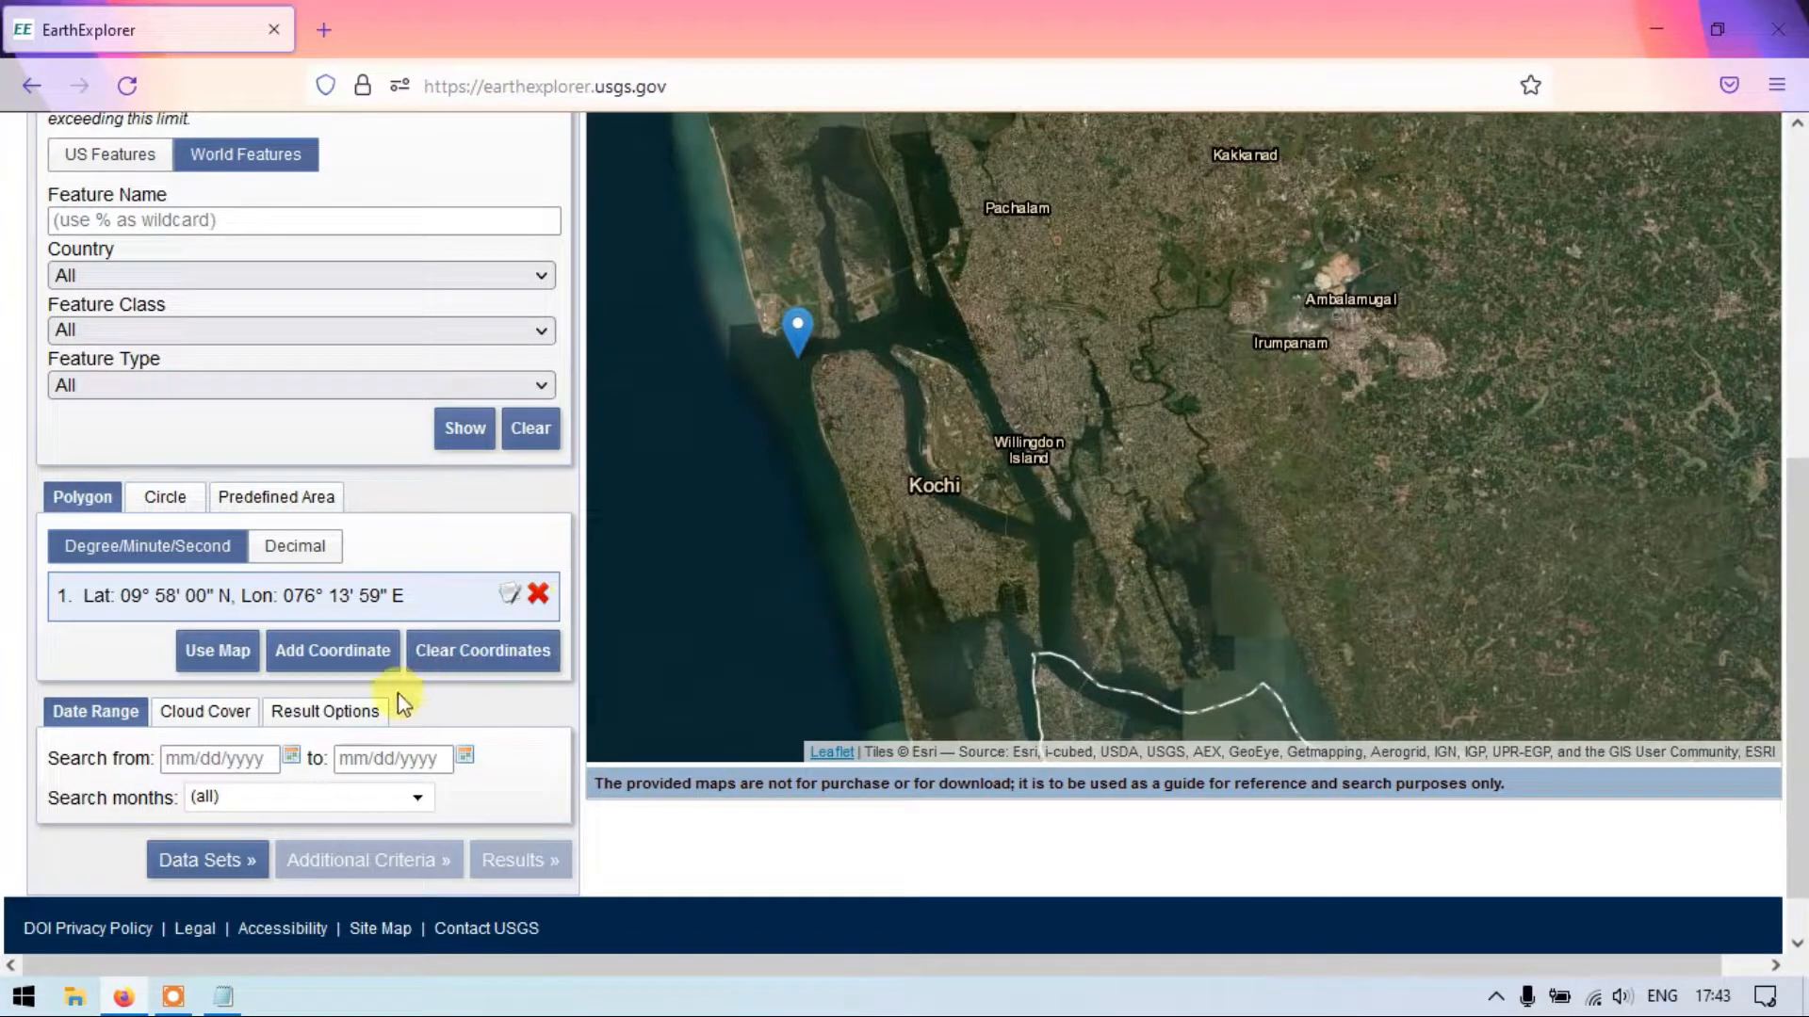
click(537, 595)
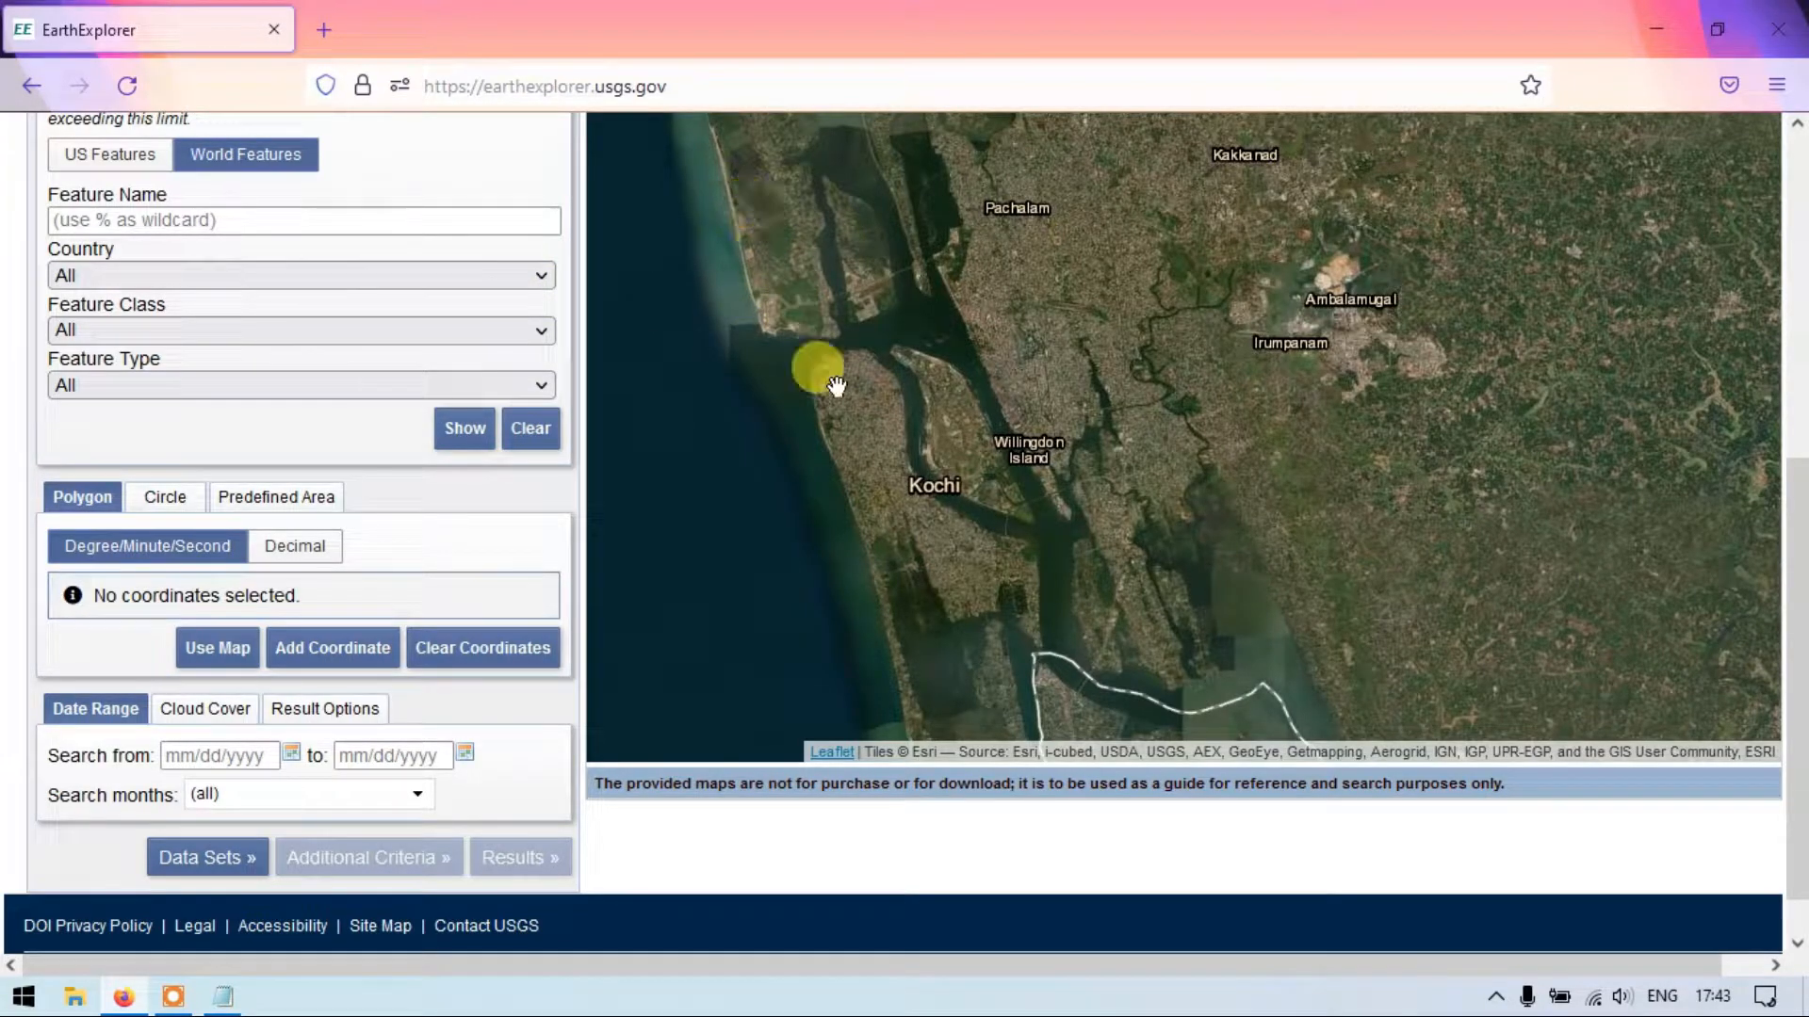
Draw a four-corner search polygon over Kochi, from about 09° 57' 55" N, 076° 14' 21" E to about 09° 53' 14" N, 076° 20' 24" E.
scroll(970, 452, up, 2)
scroll(986, 484, down, 2)
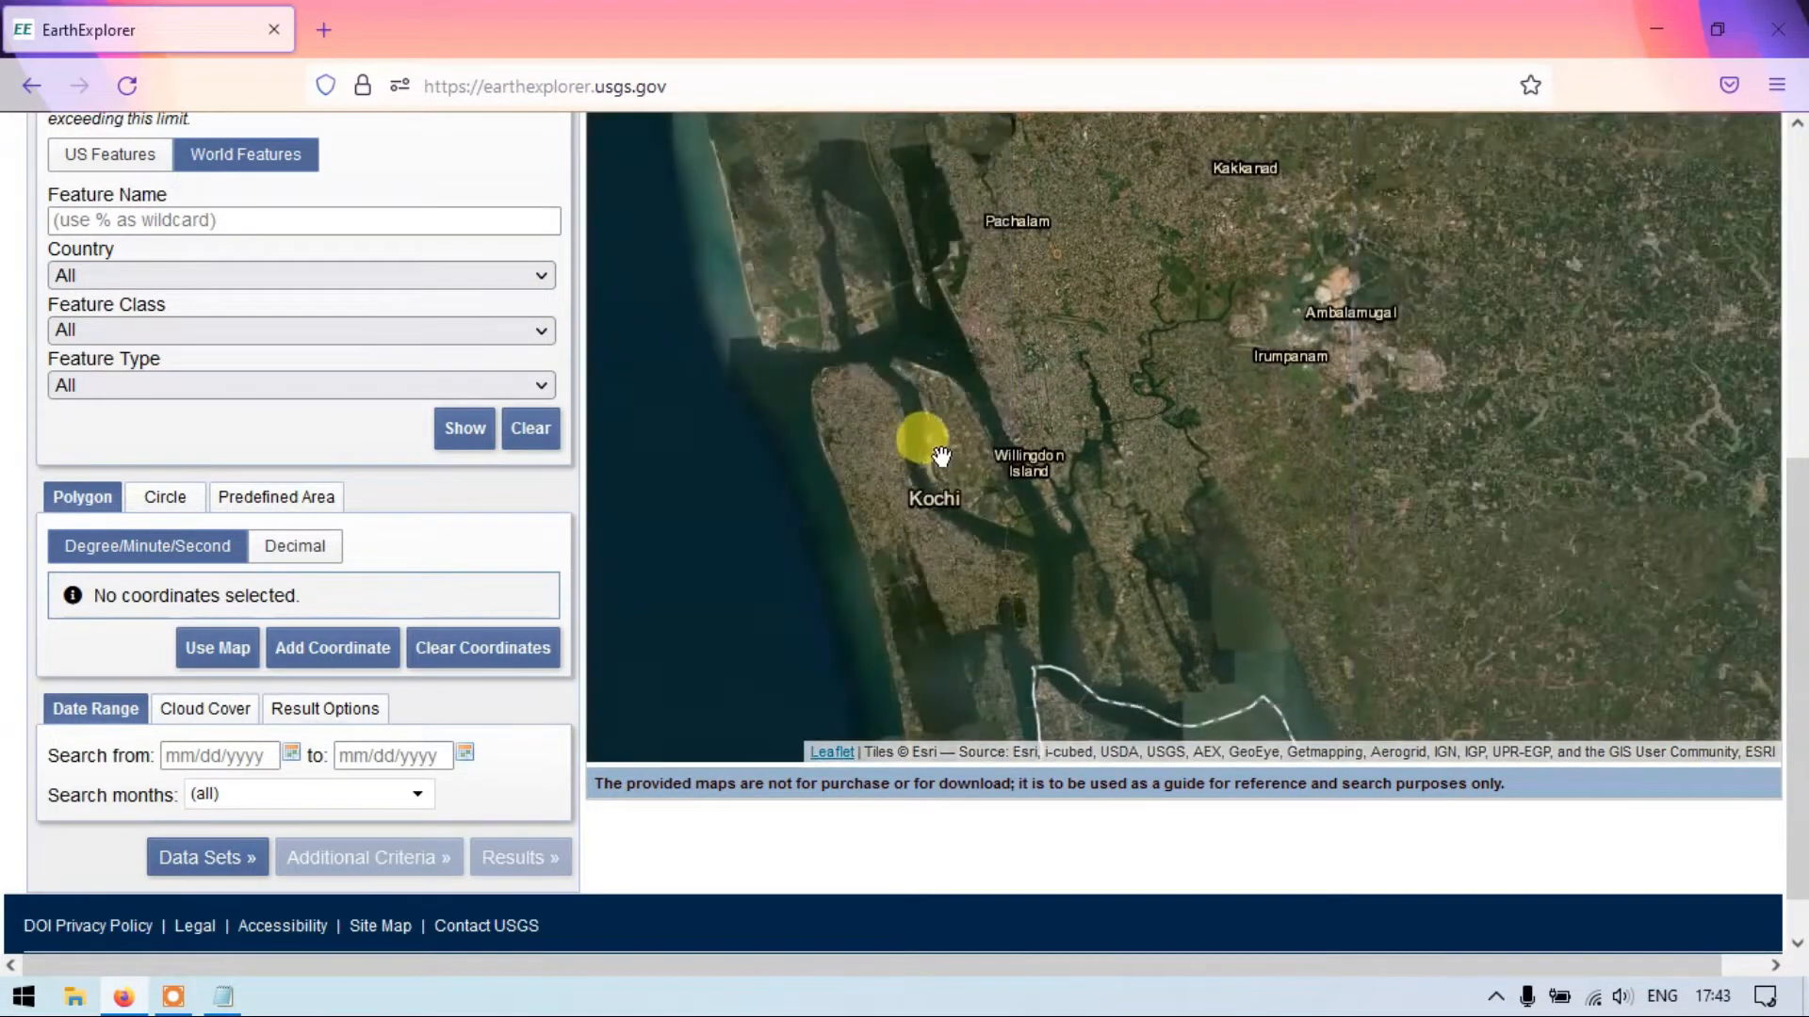
click(818, 373)
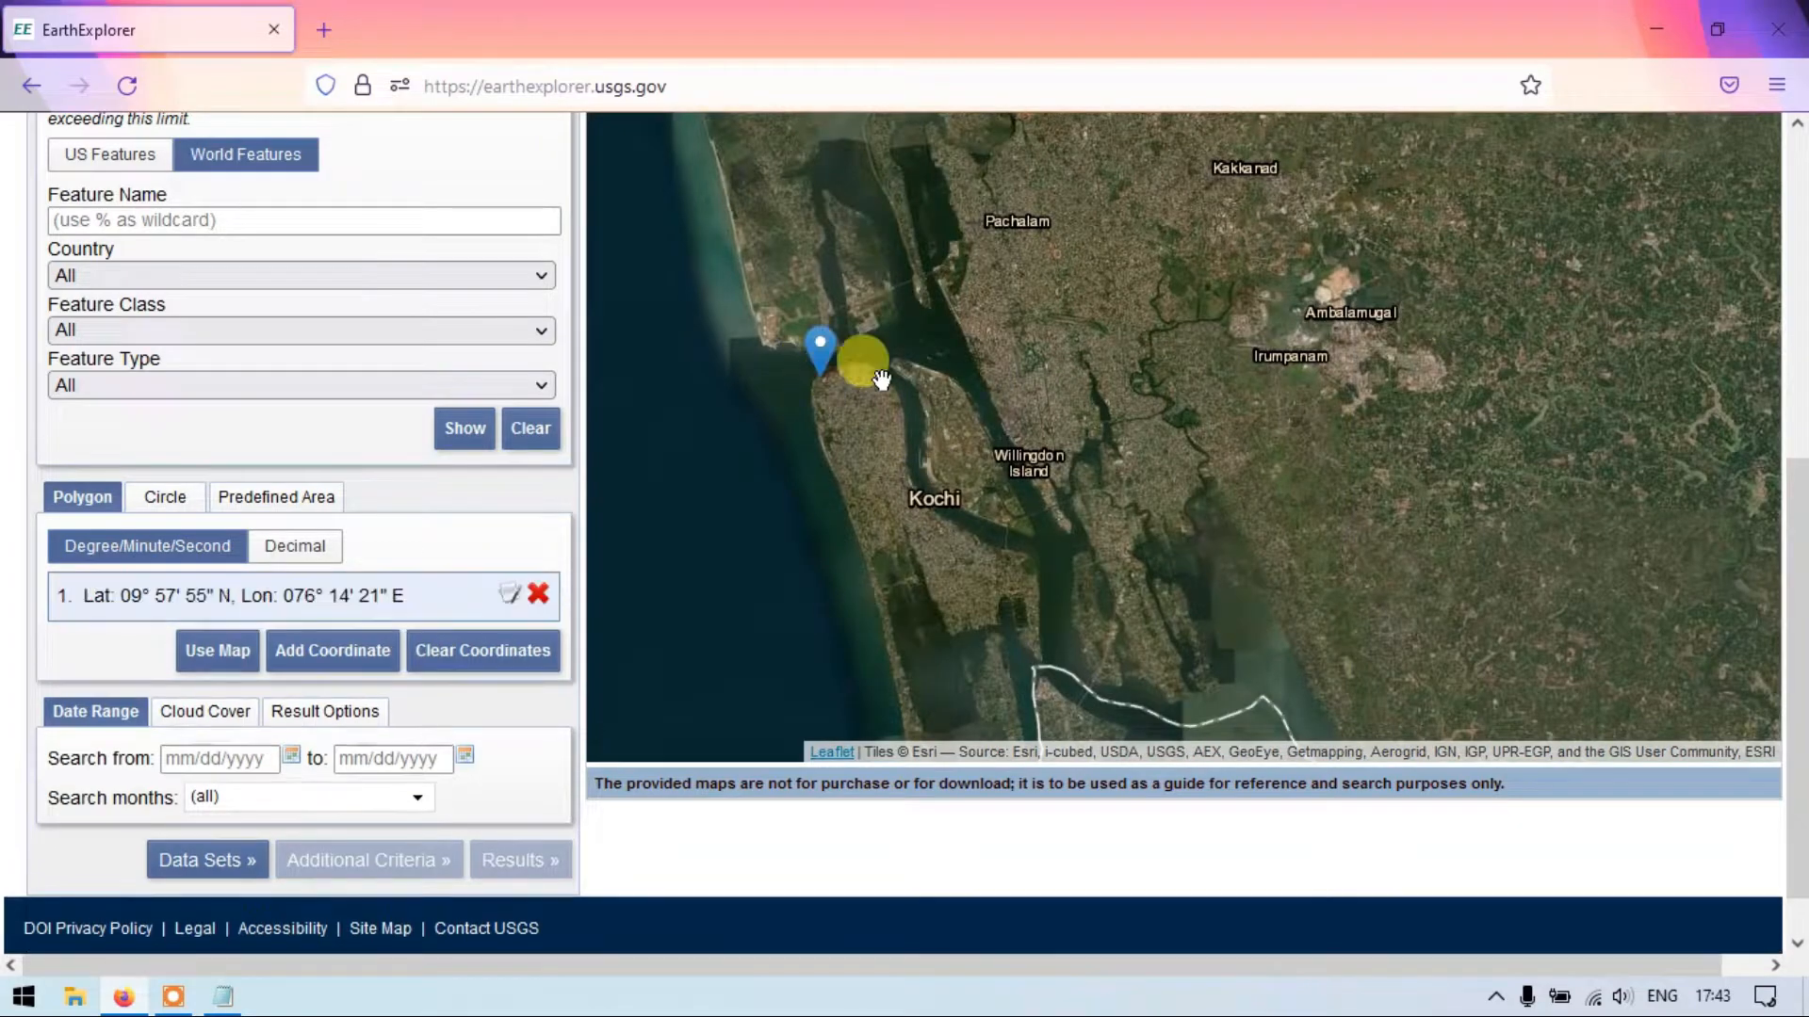
click(1175, 362)
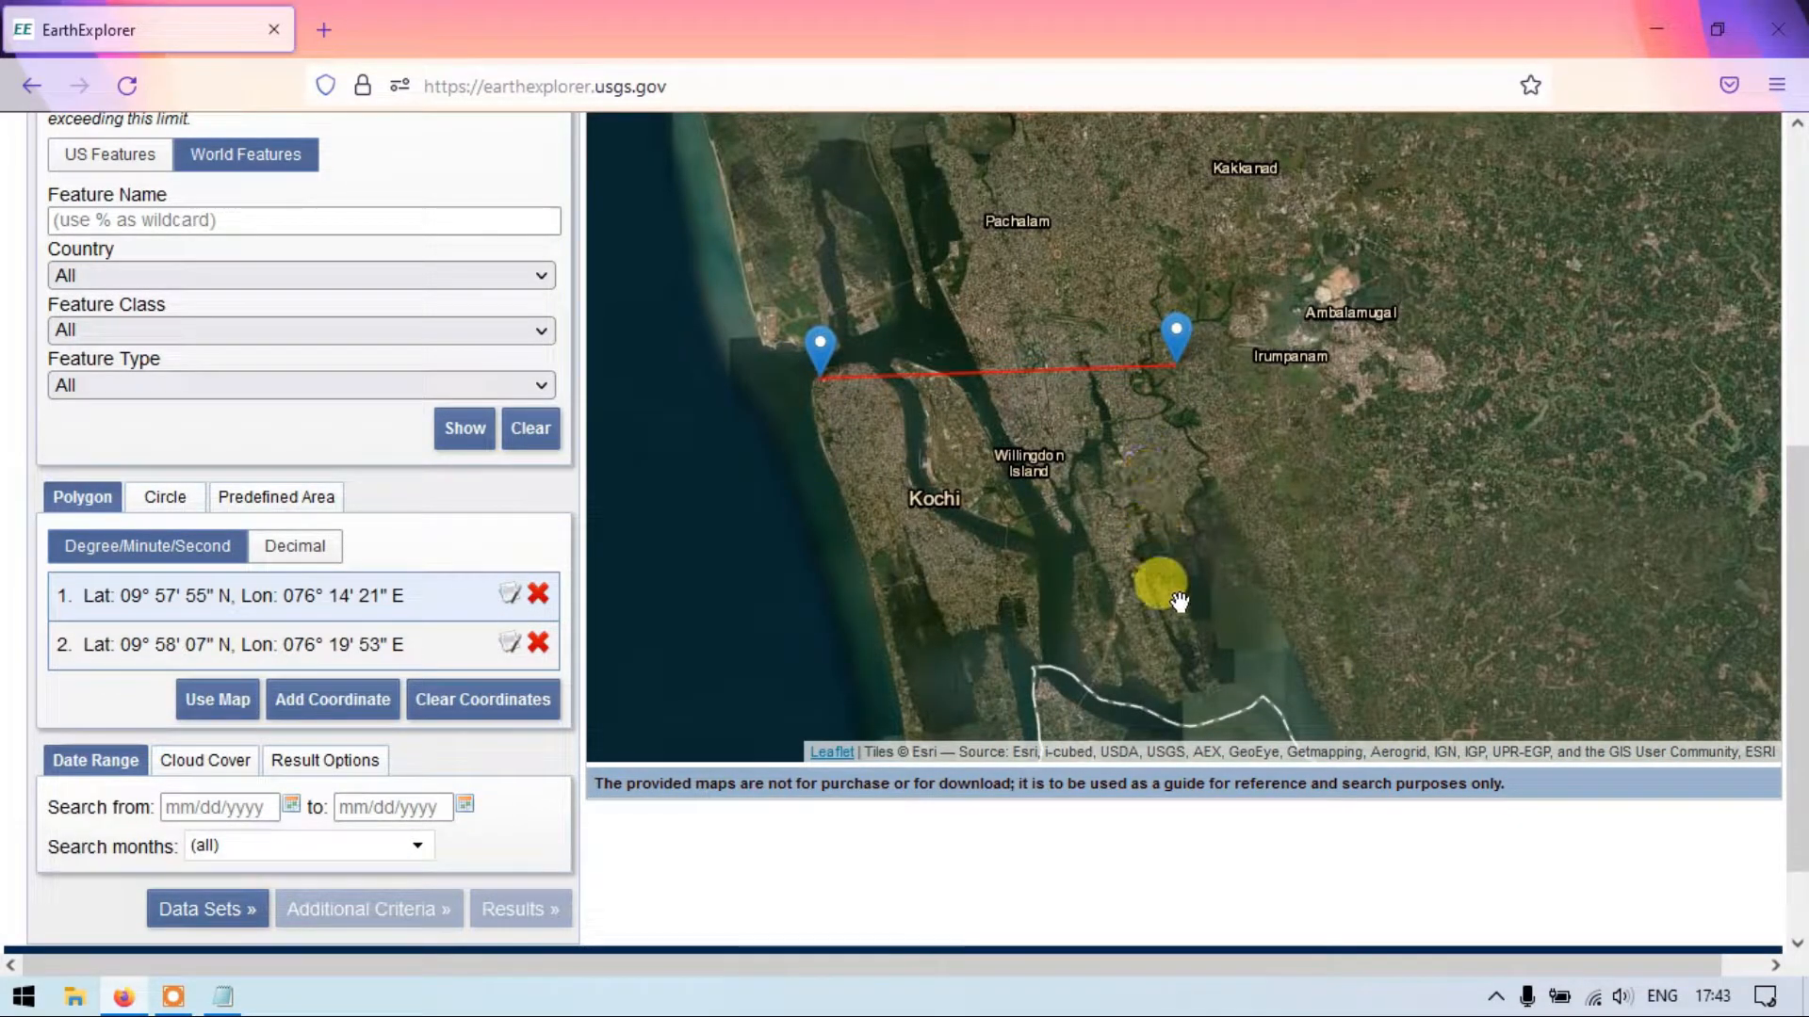
click(1213, 671)
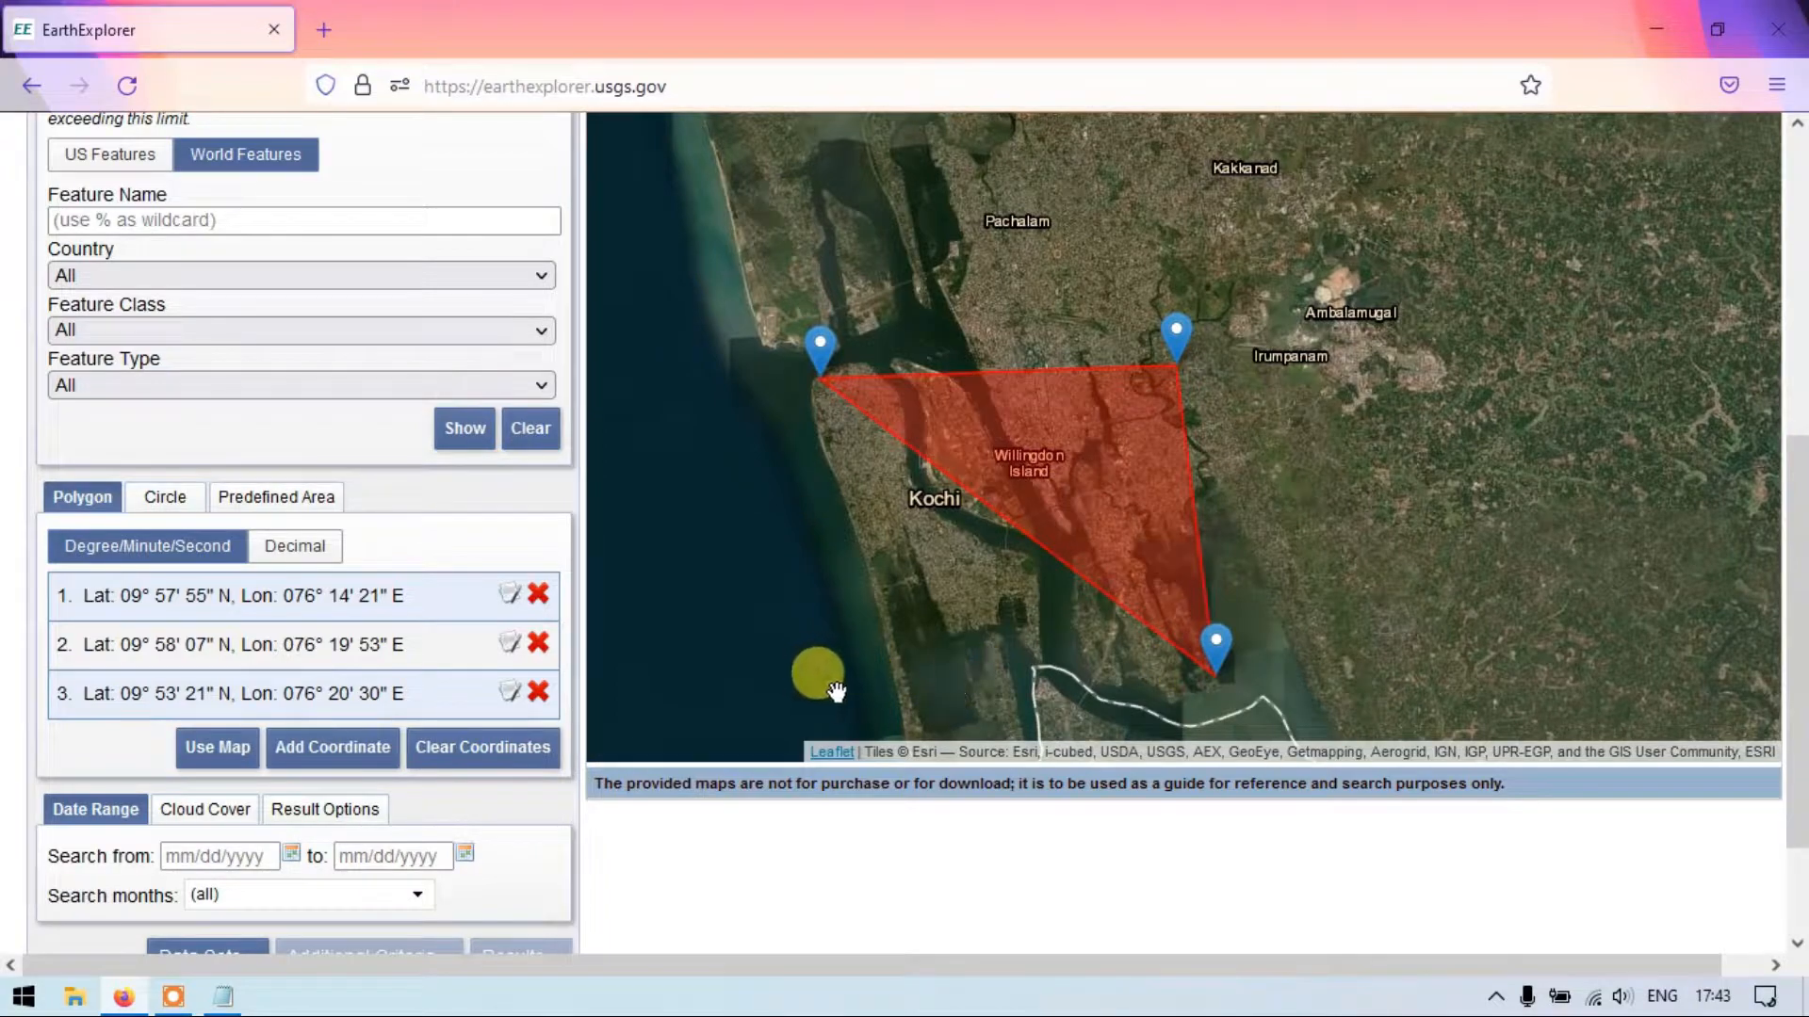
click(848, 686)
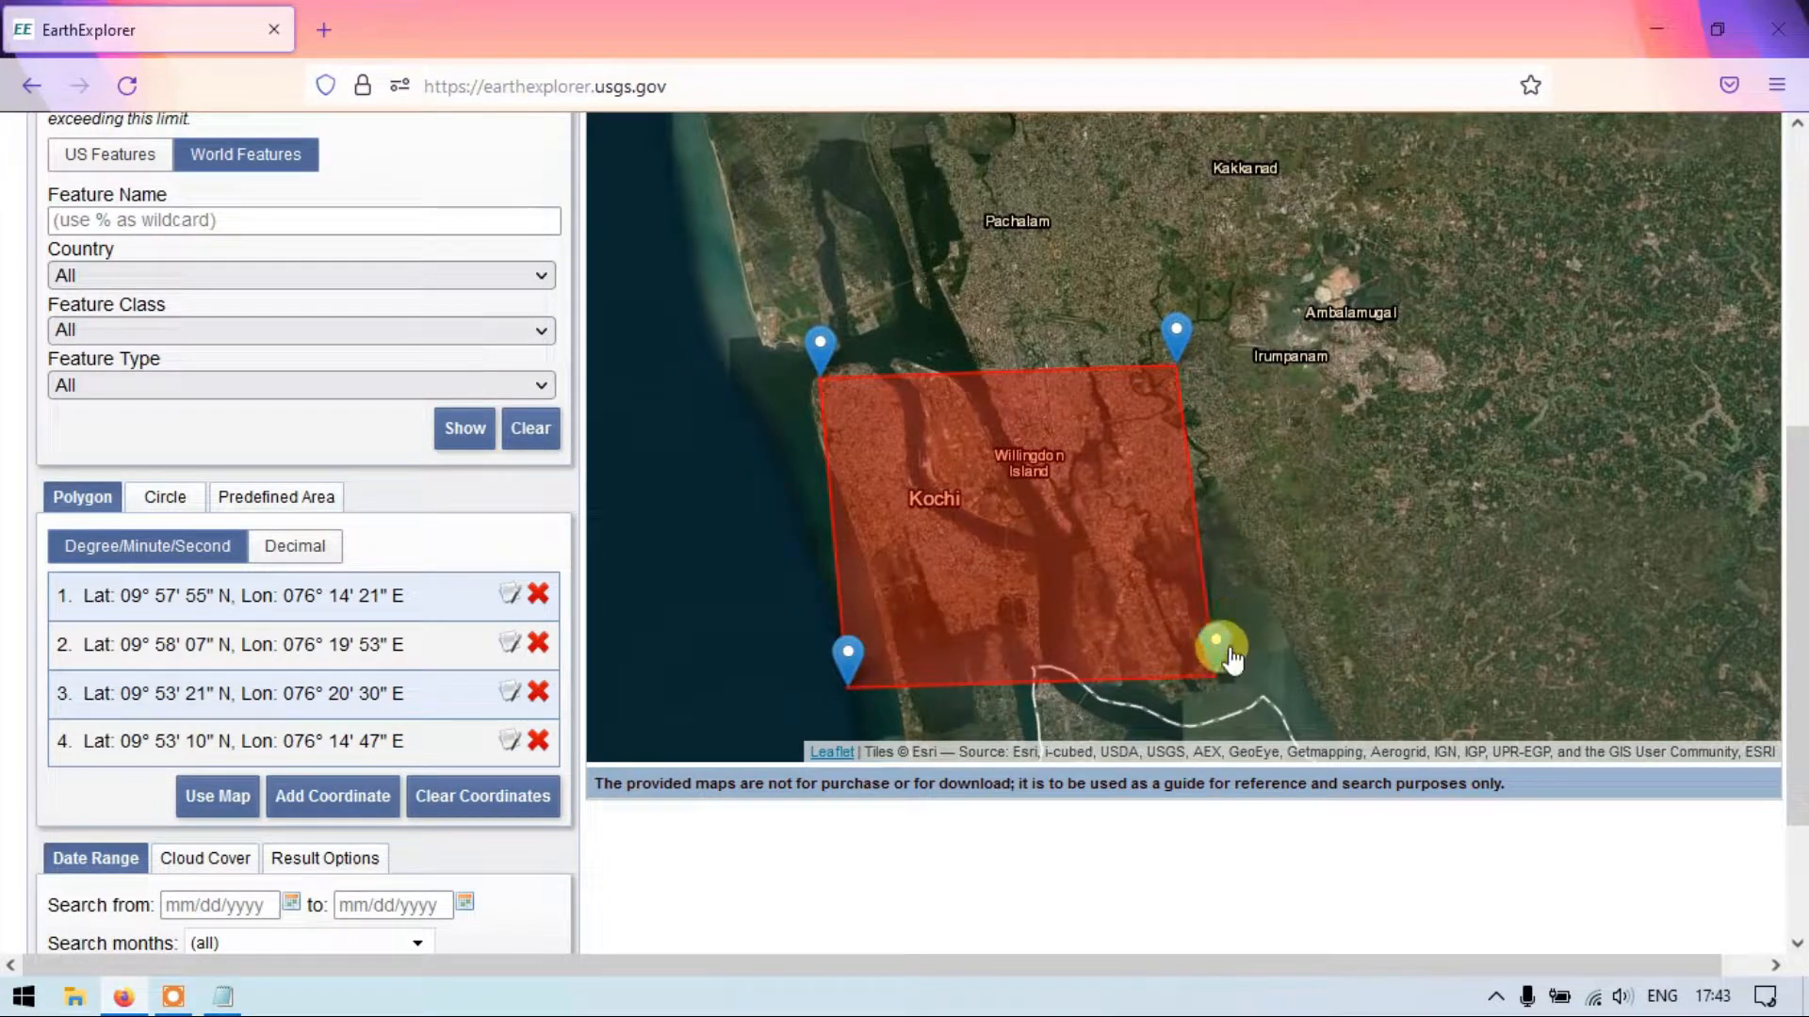
drag(1215, 650, 1208, 657)
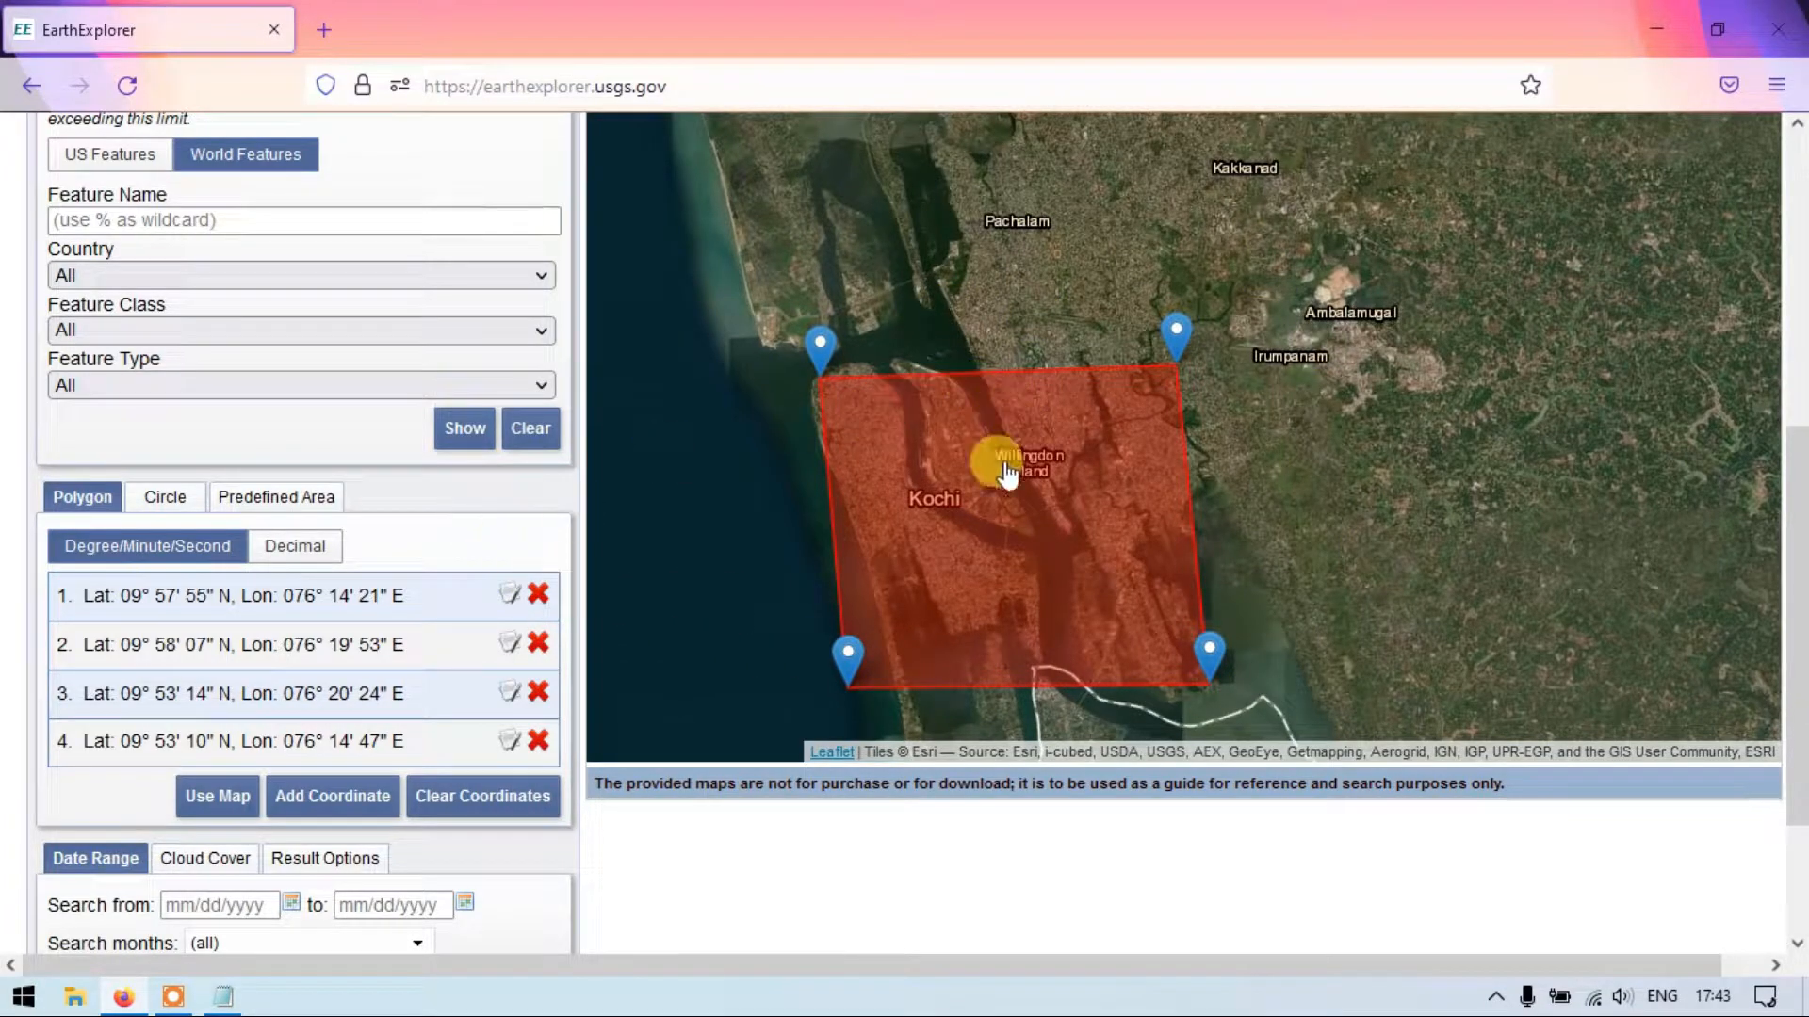
Set the search date range from 01/01/2021 to 04/30/2022.
scroll(401, 515, down, 3)
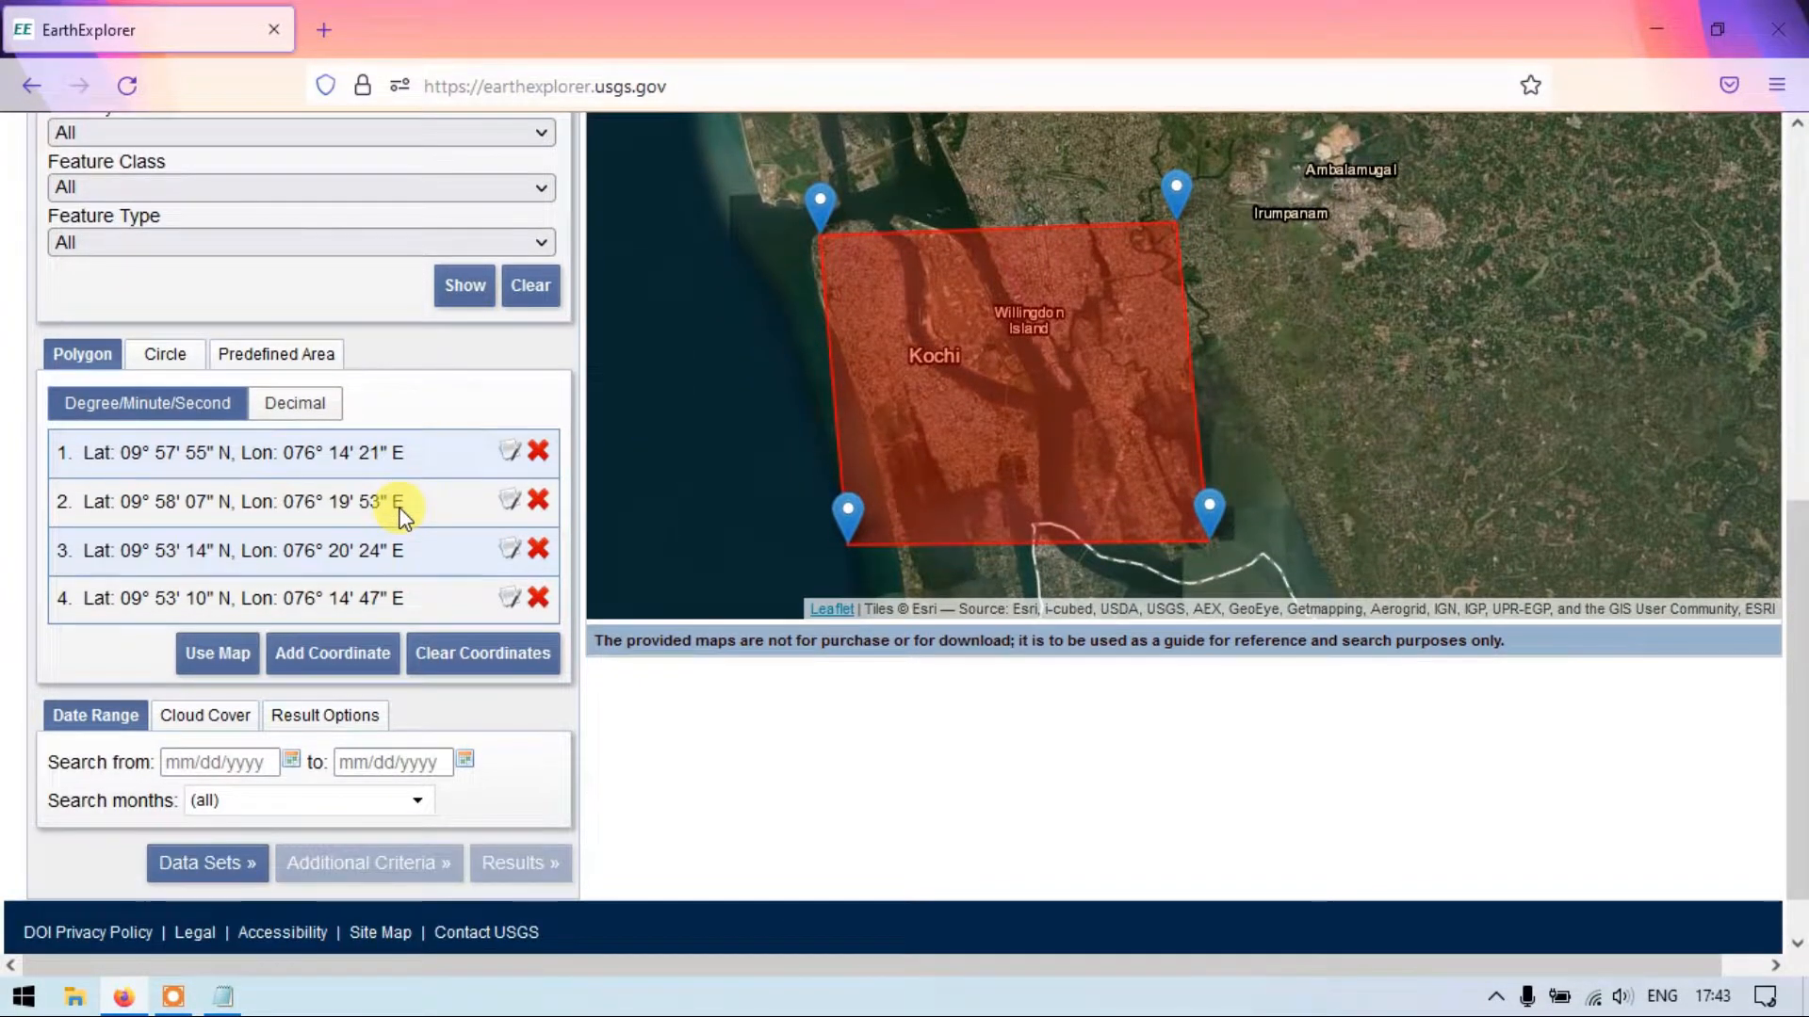
scroll(403, 517, down, 1)
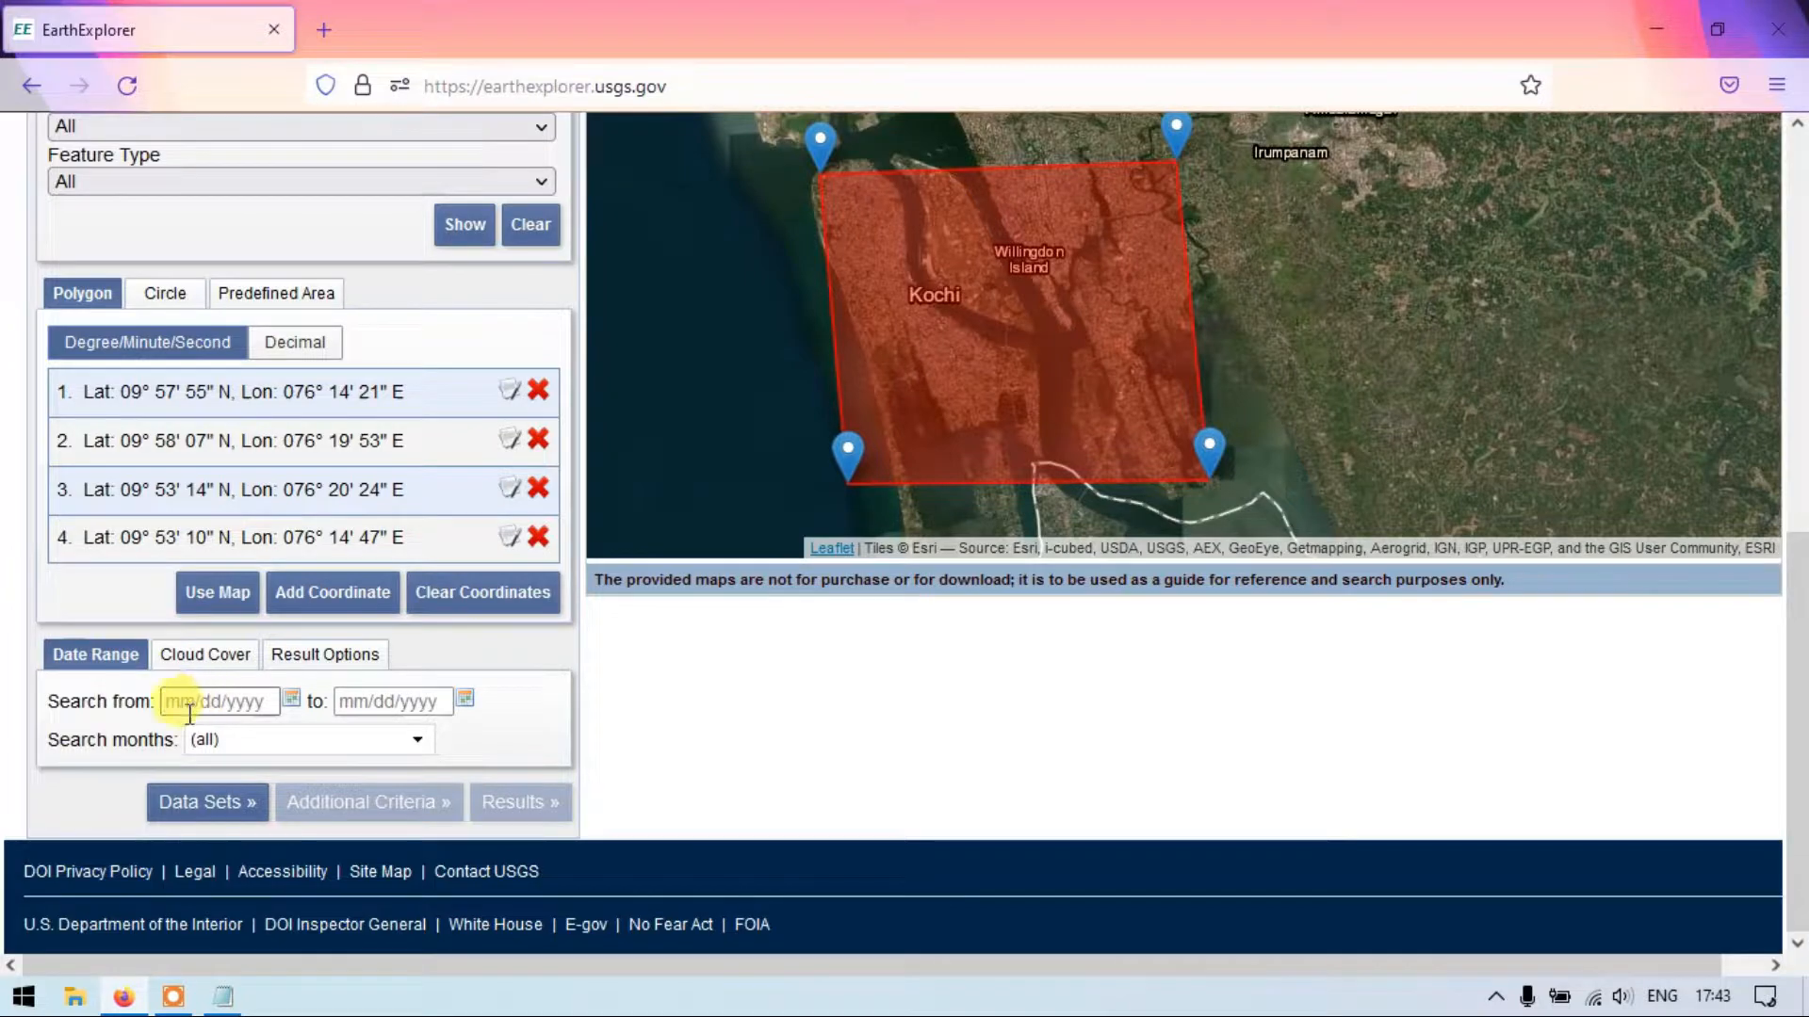
click(193, 713)
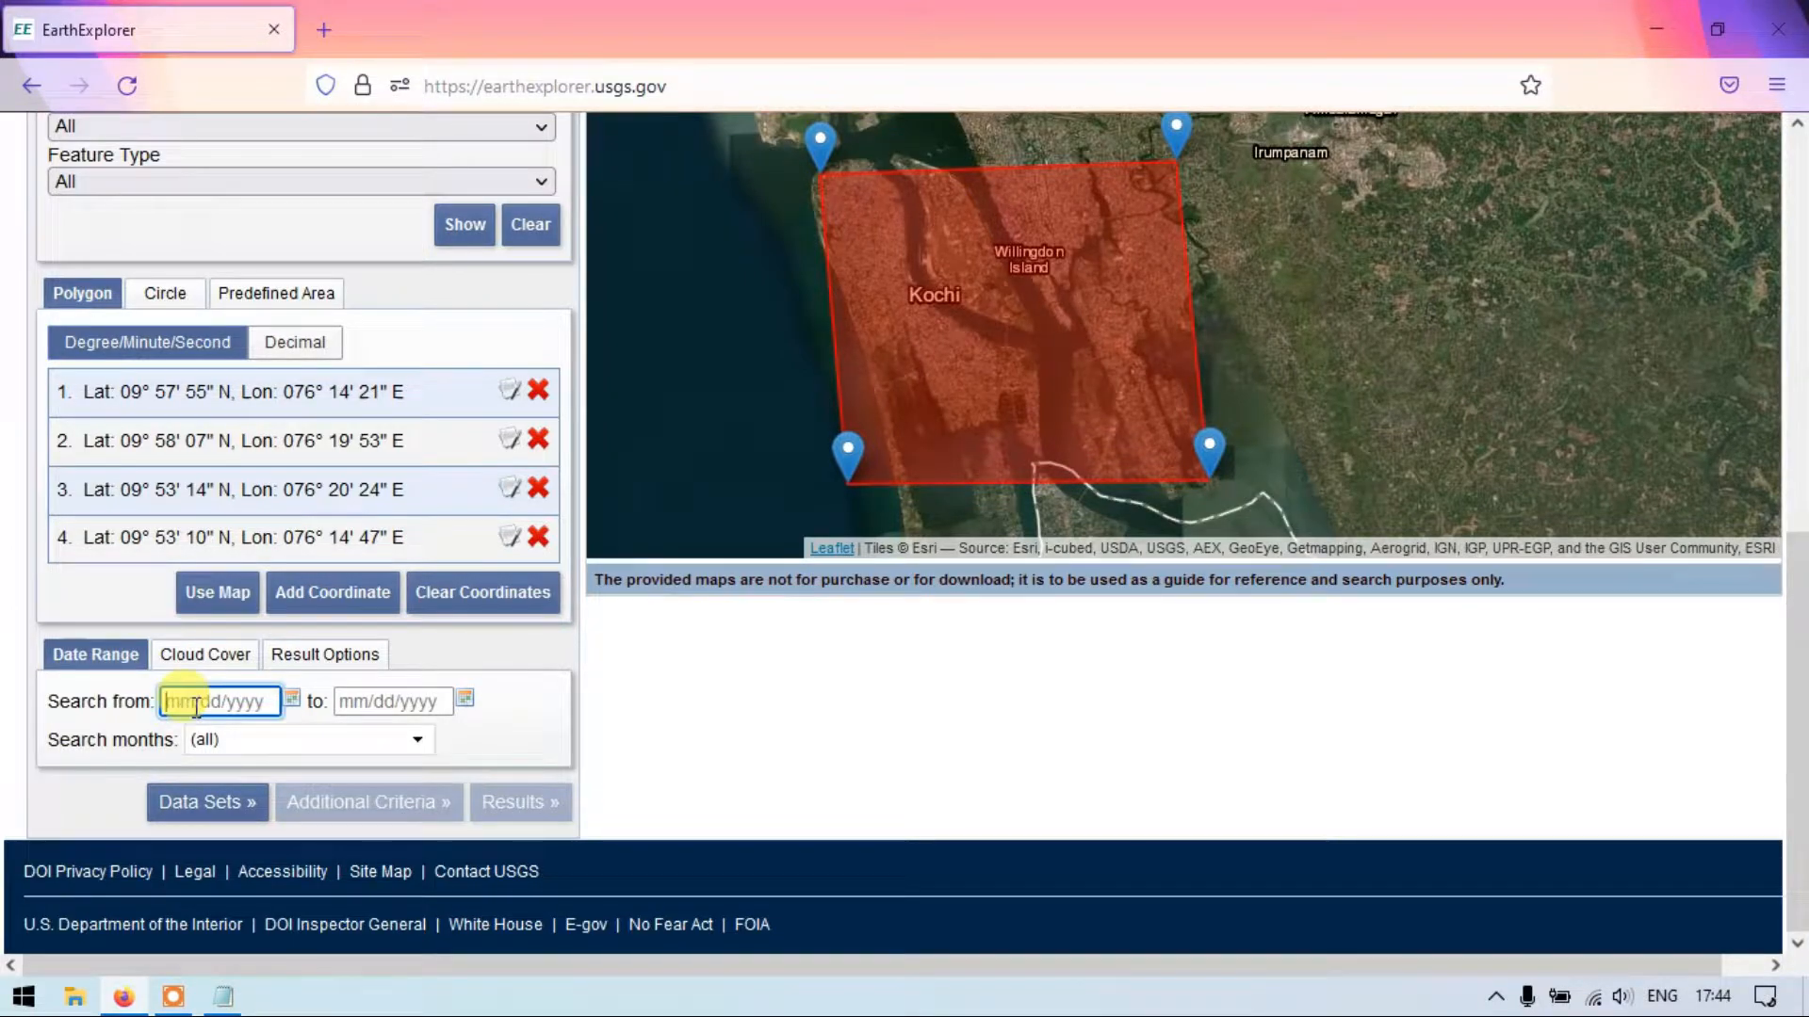
text(01/01/2021)
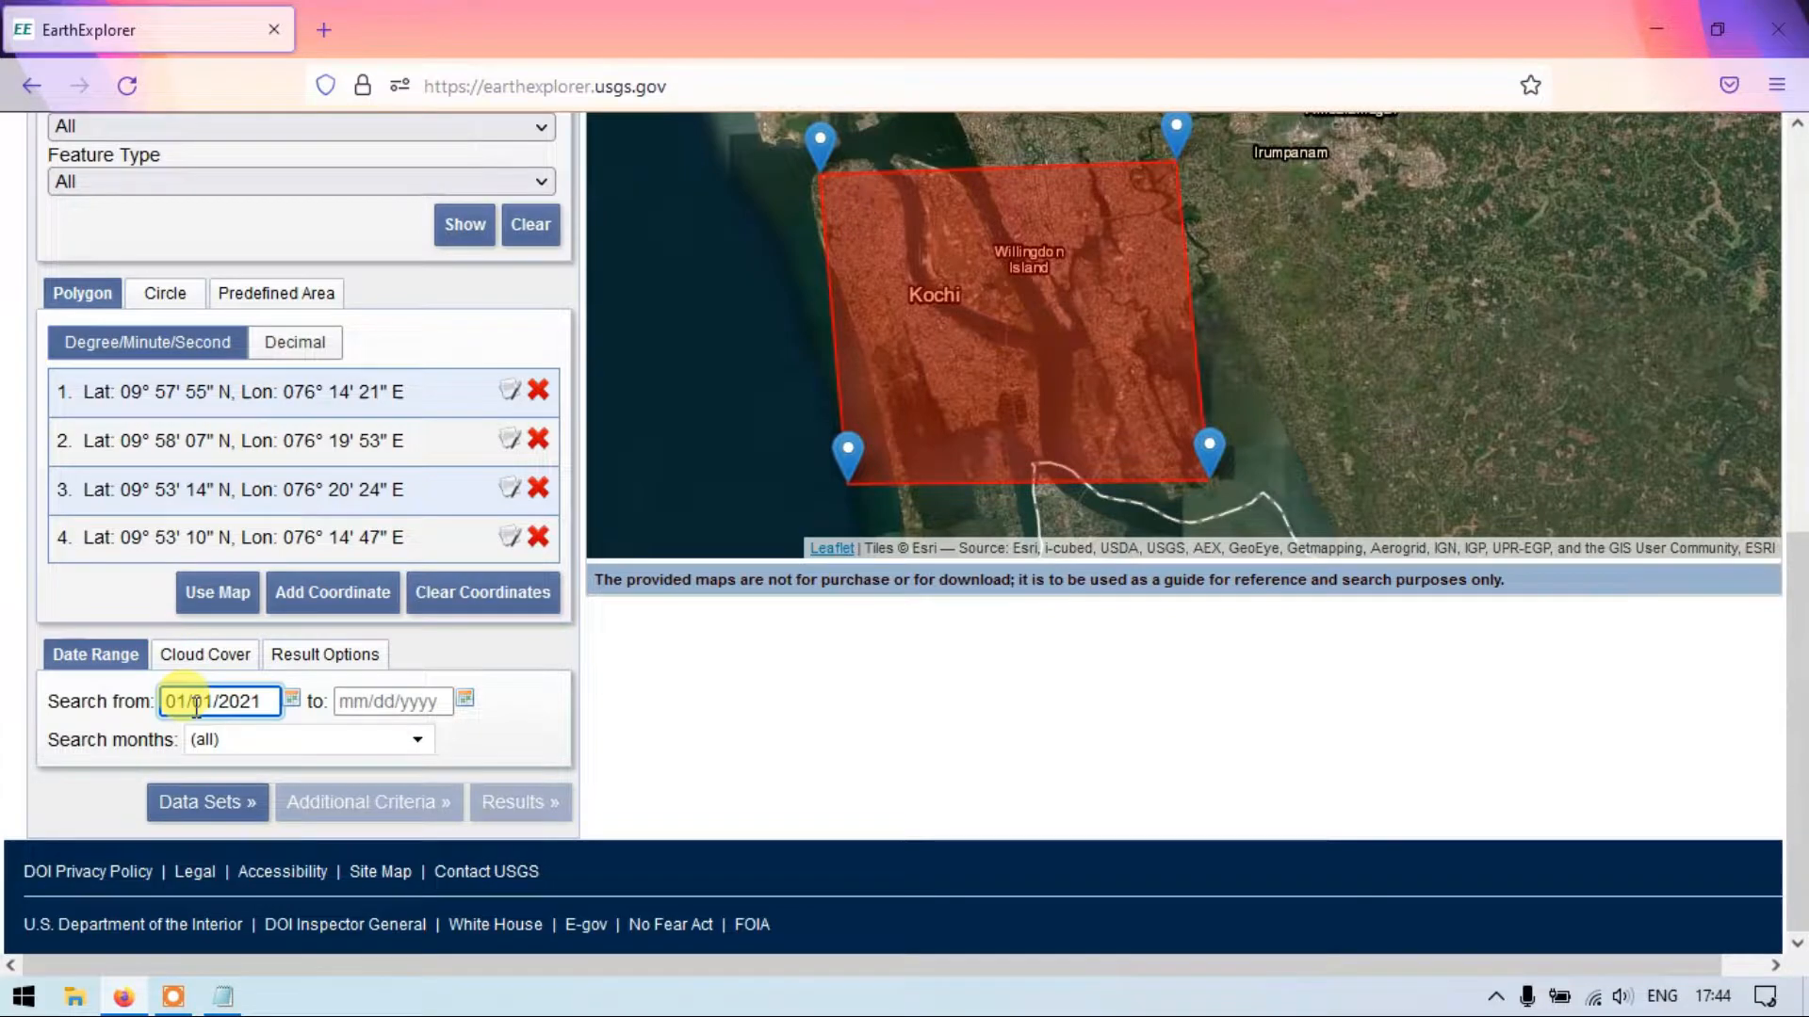
click(368, 705)
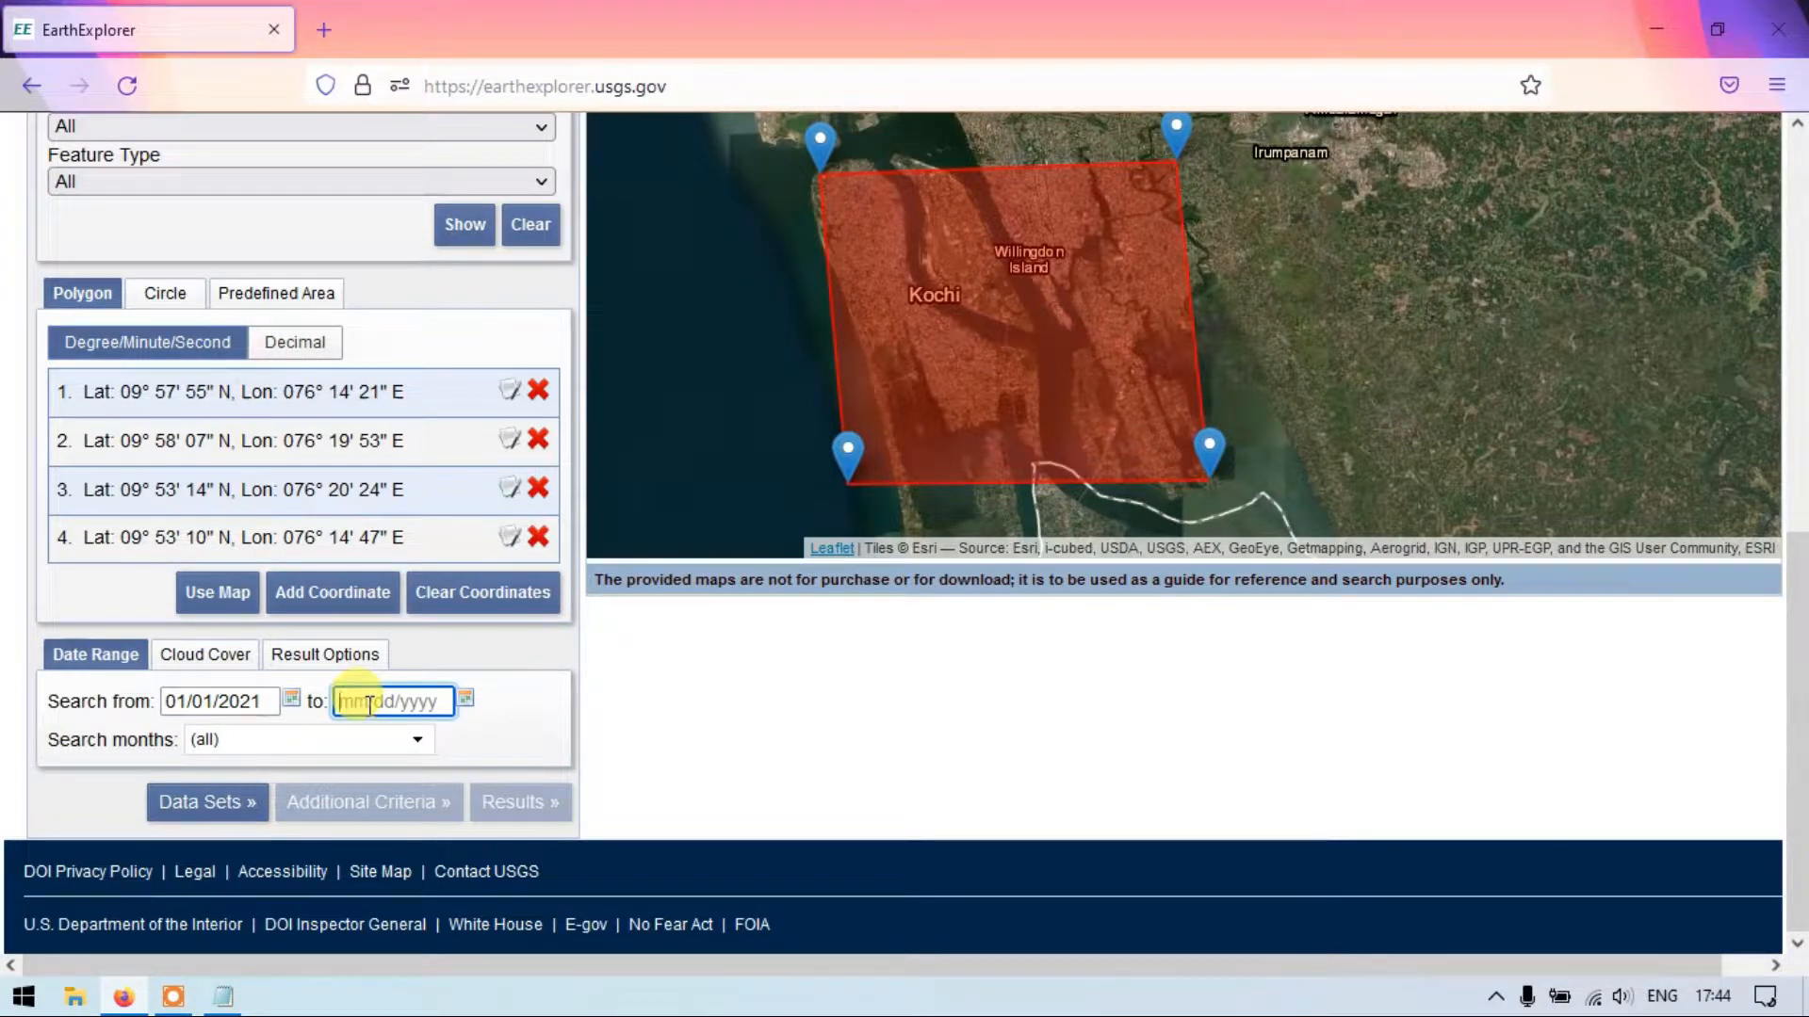
text(04/30/2022)
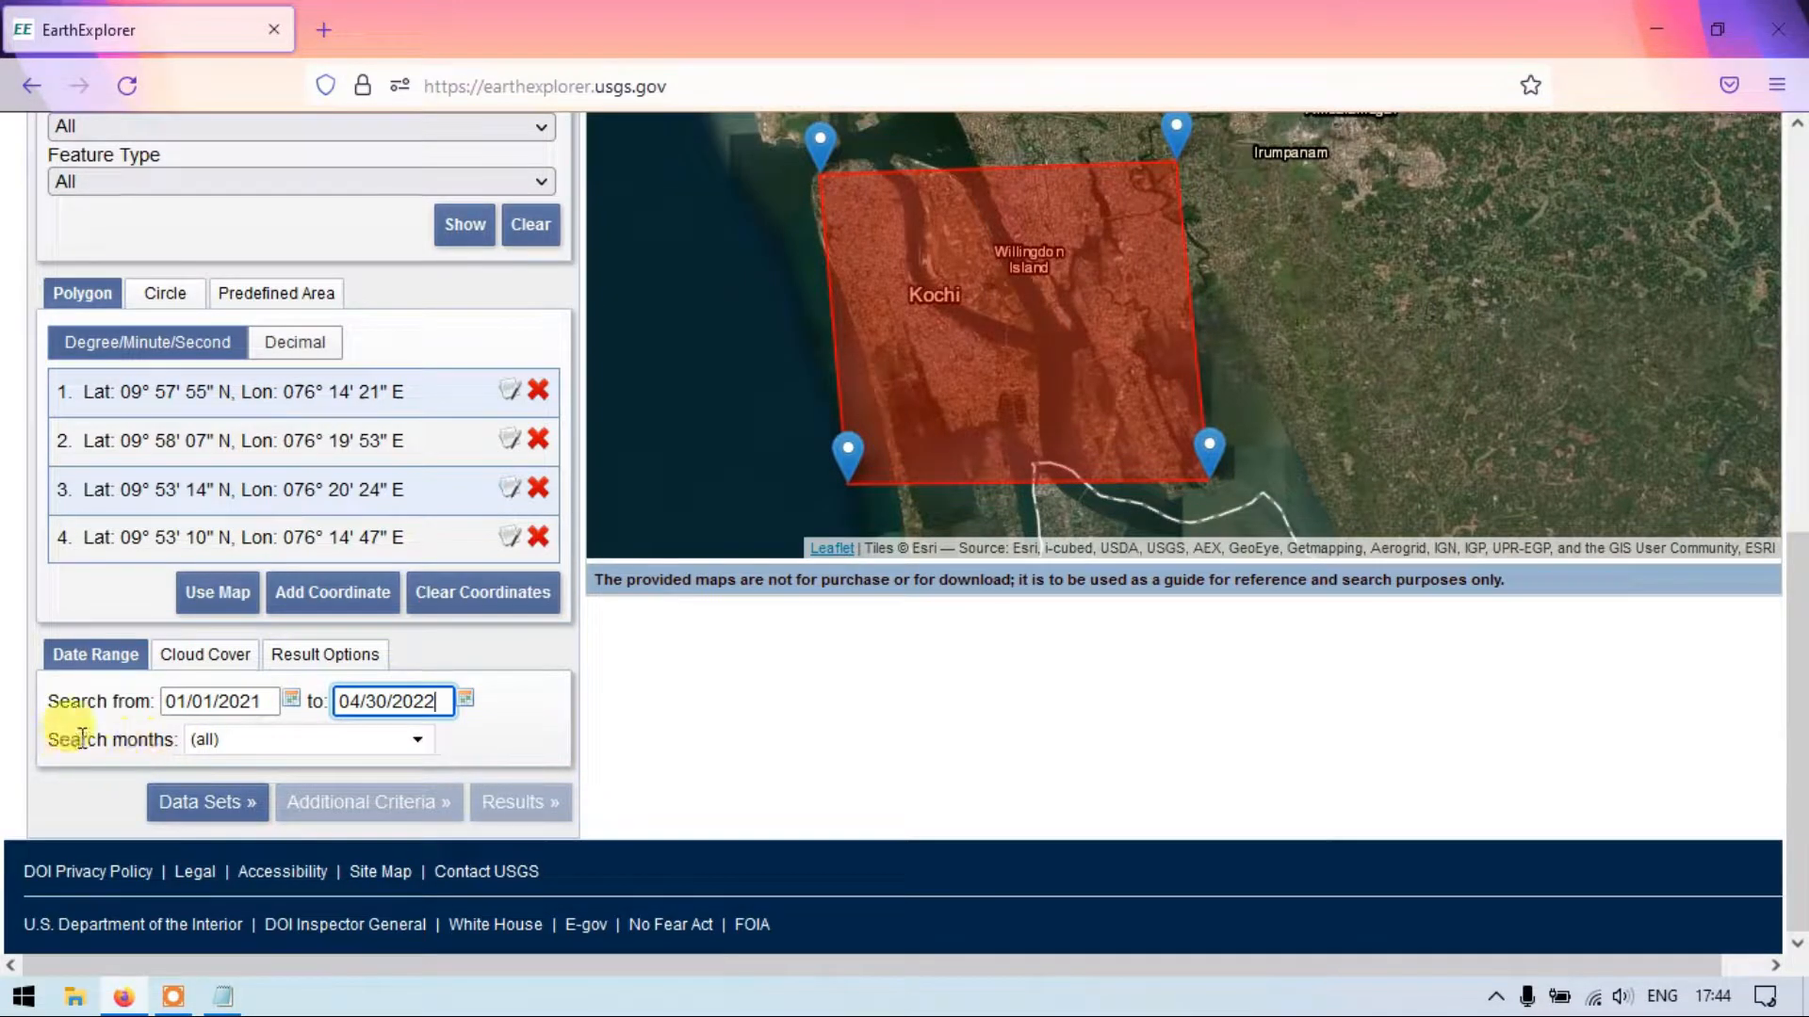
Restrict the search months to January, February, March and April only.
click(231, 749)
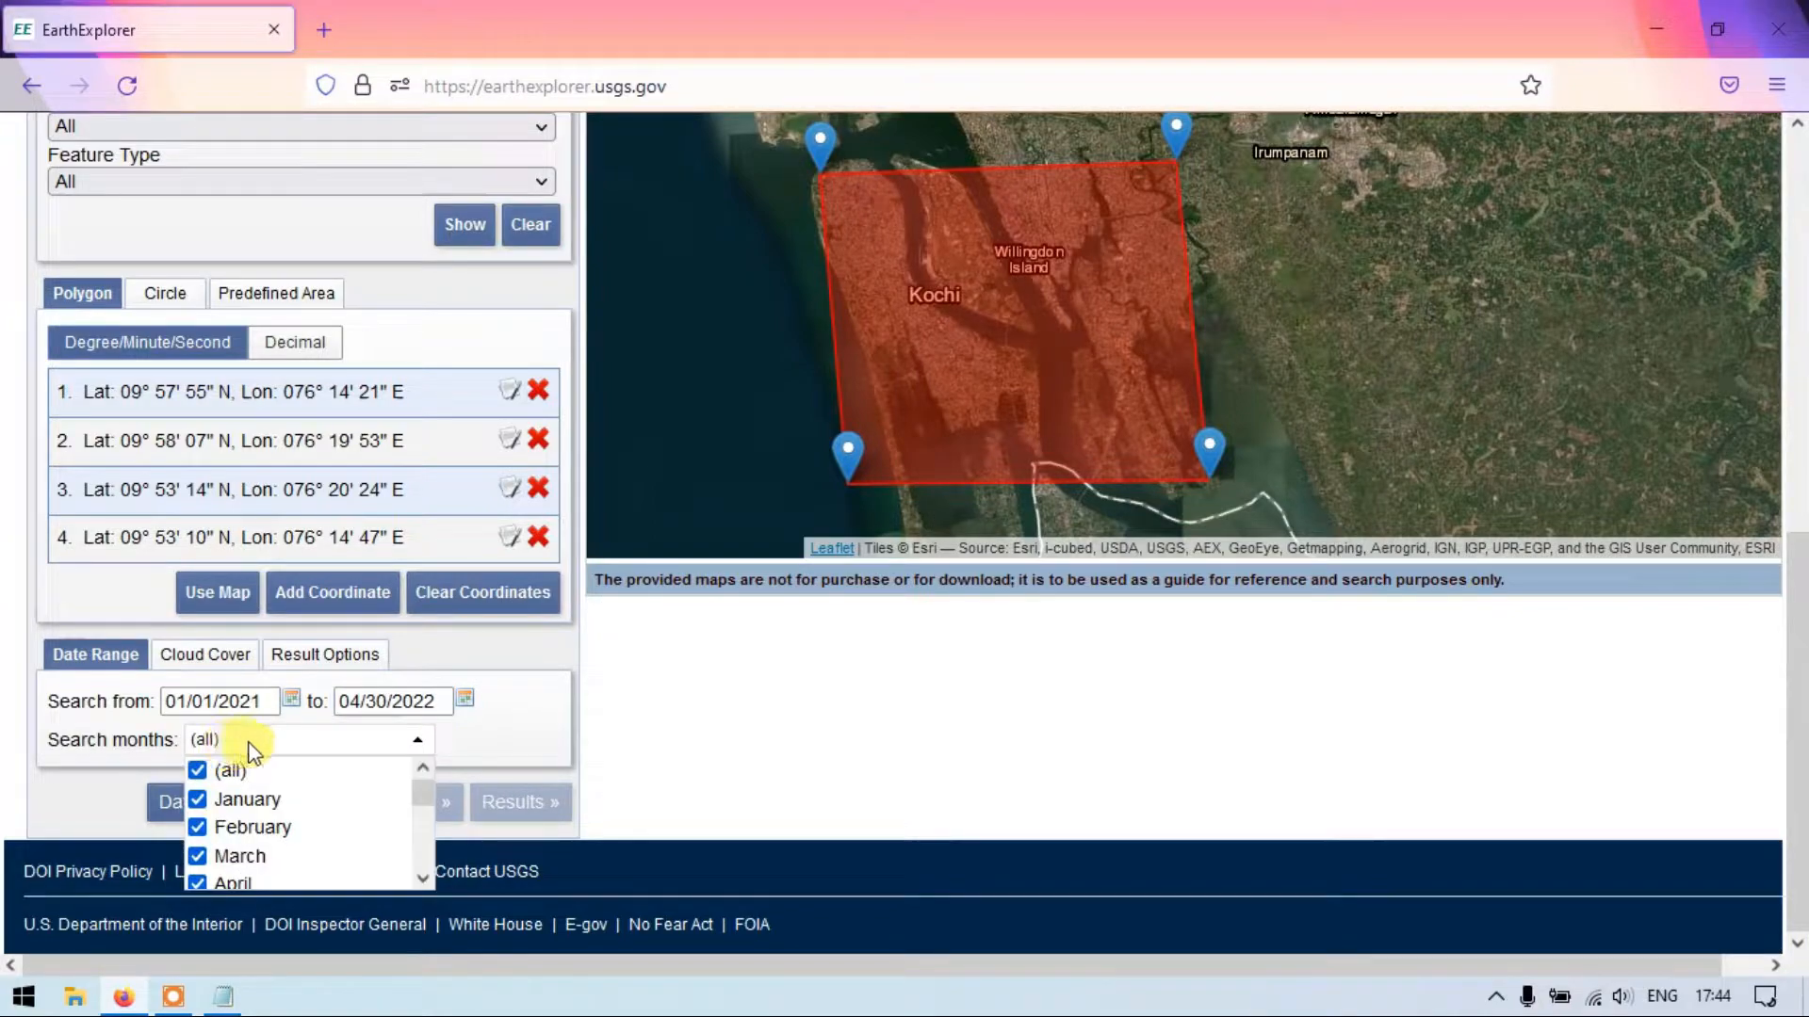
click(199, 771)
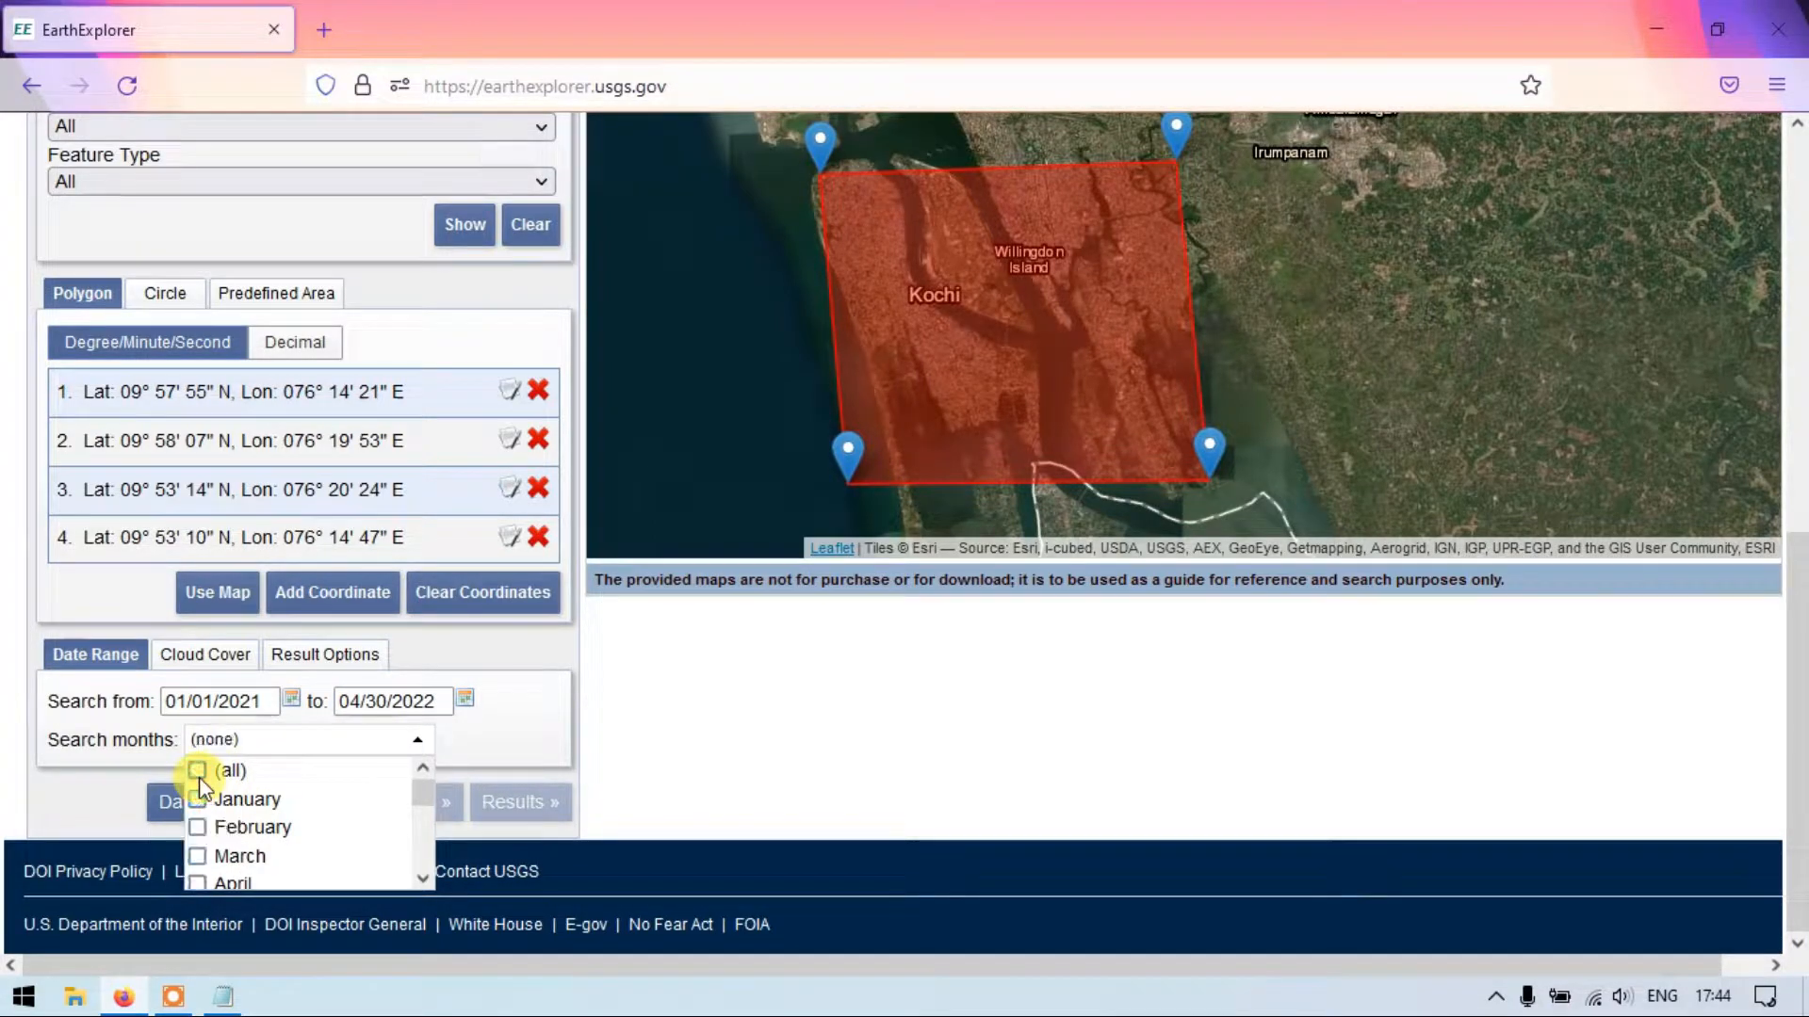
scroll(283, 794, down, 2)
scroll(287, 796, up, 2)
click(197, 799)
click(197, 828)
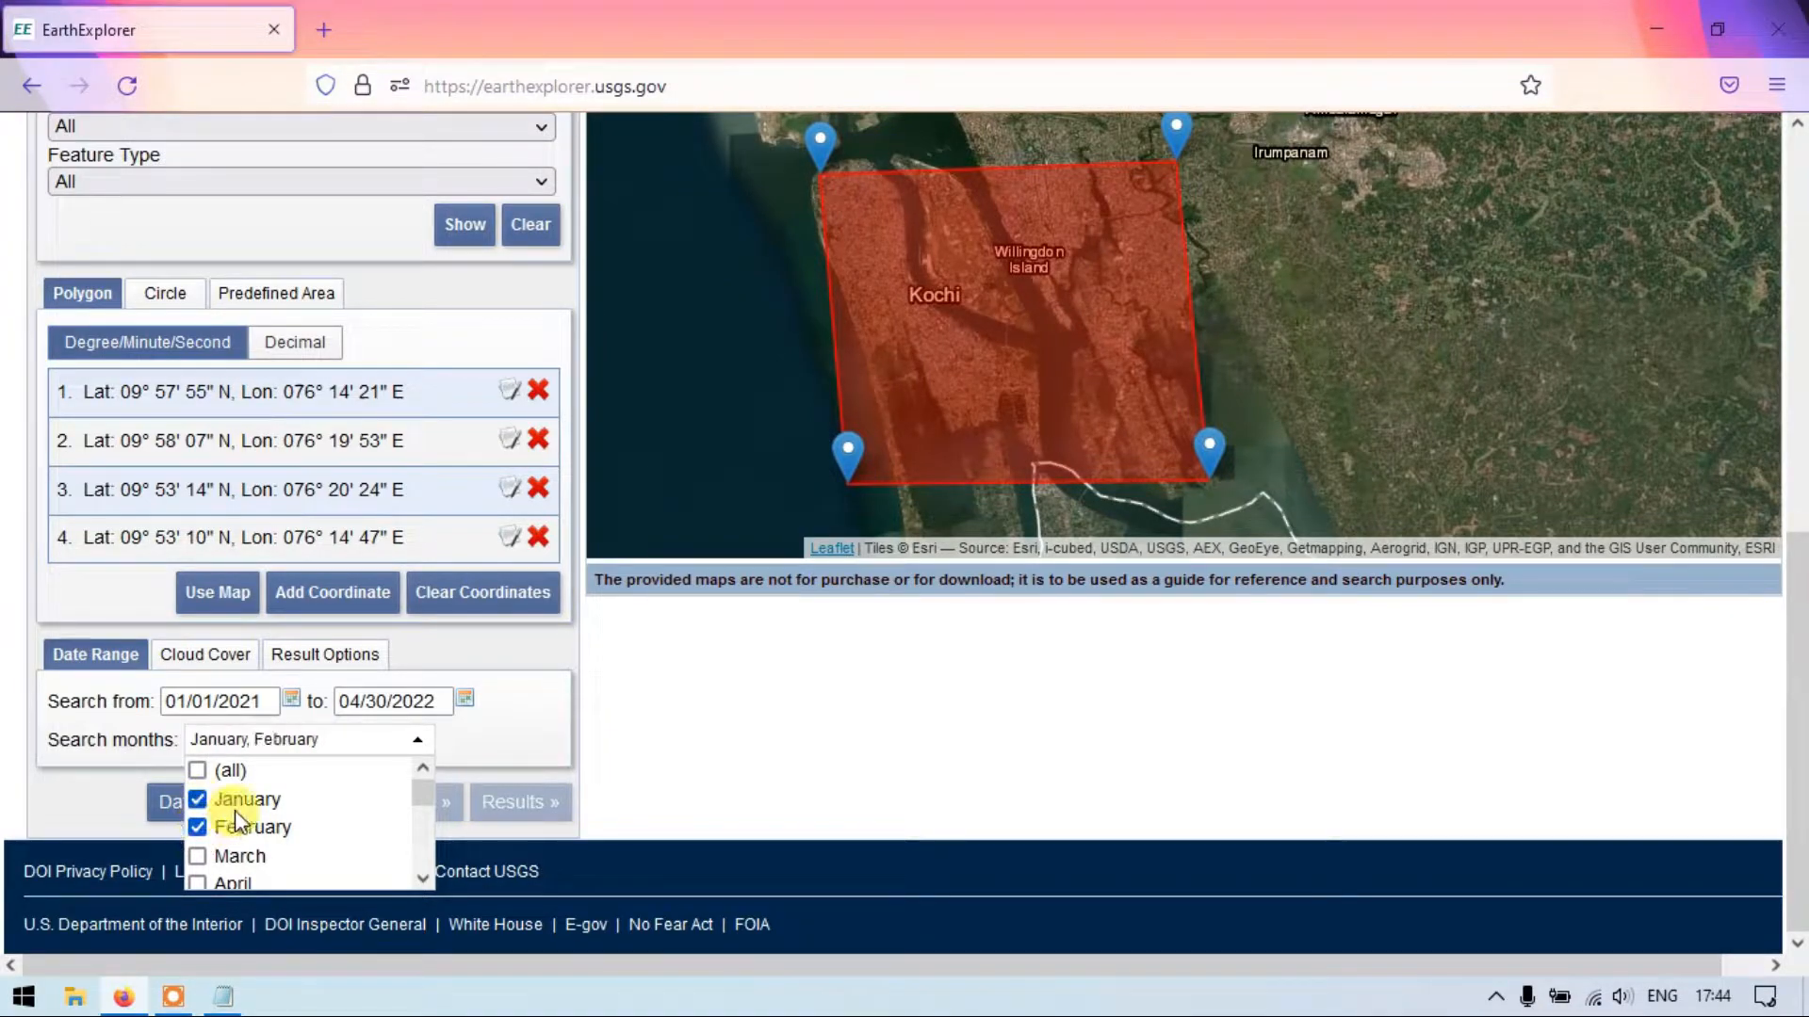
click(203, 857)
click(200, 883)
click(485, 756)
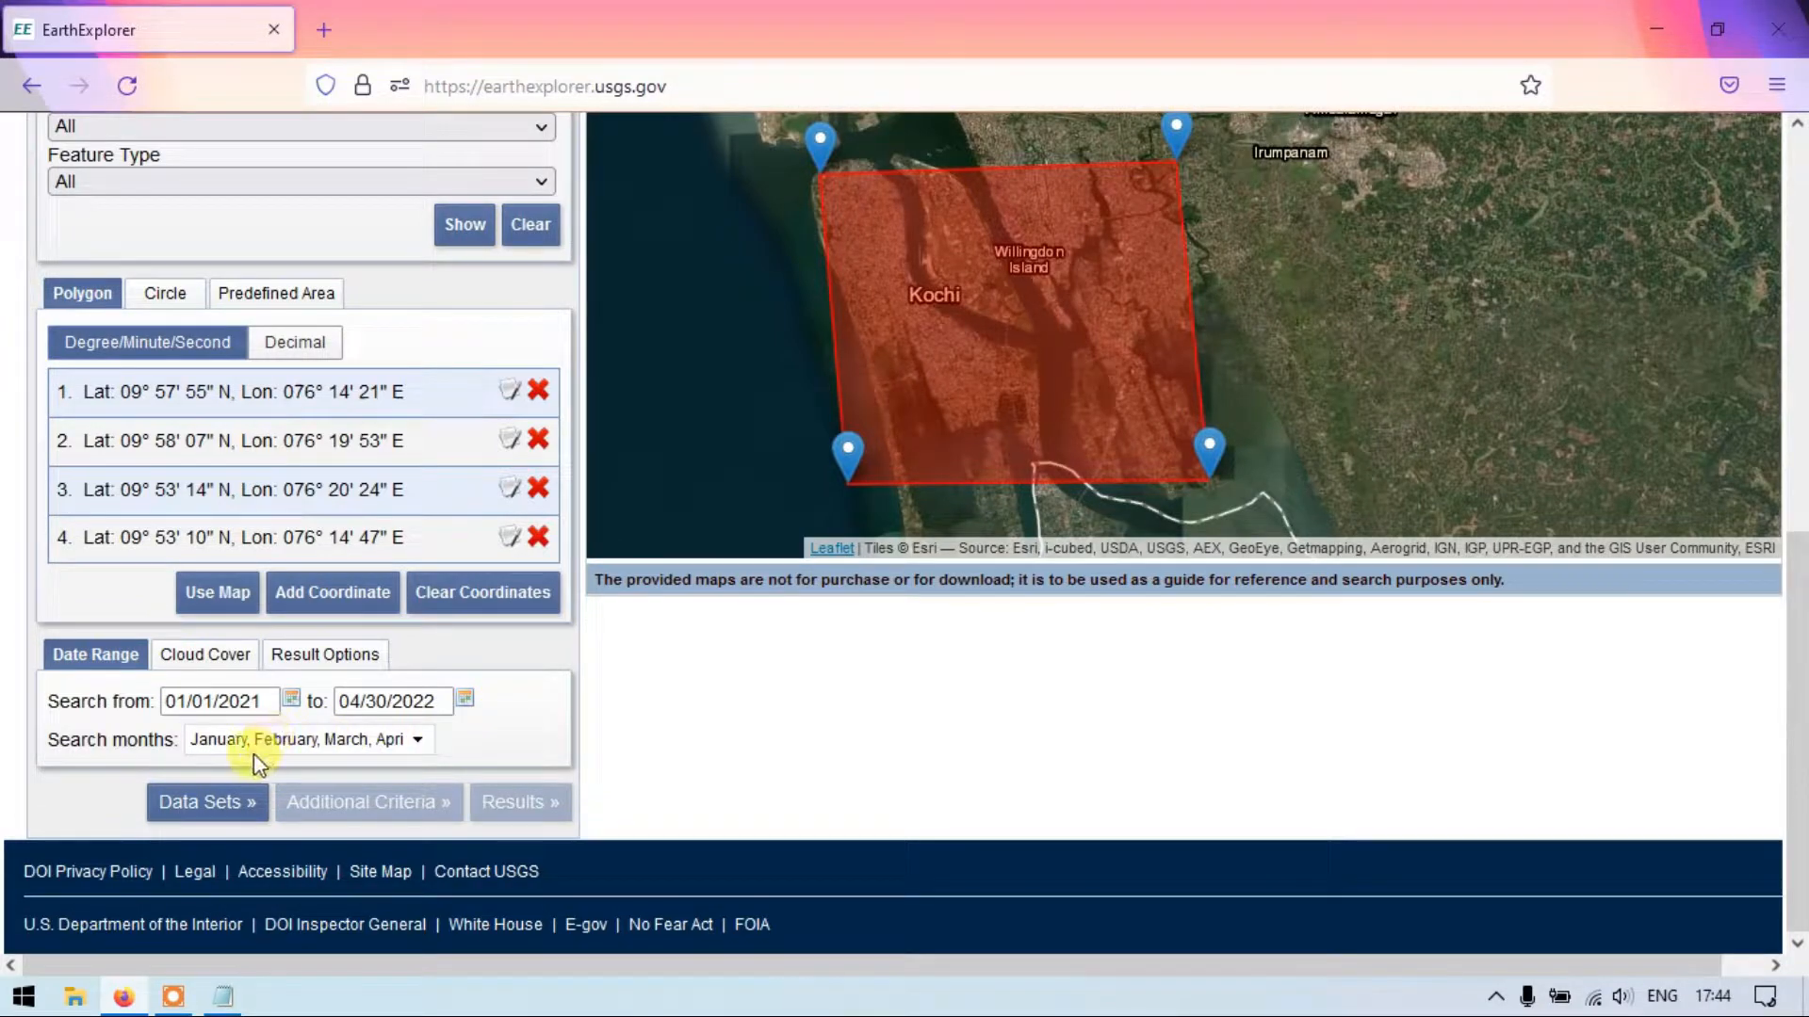
Limit the cloud cover range to 0% - 20%, with unknown cloud cover values included.
click(203, 663)
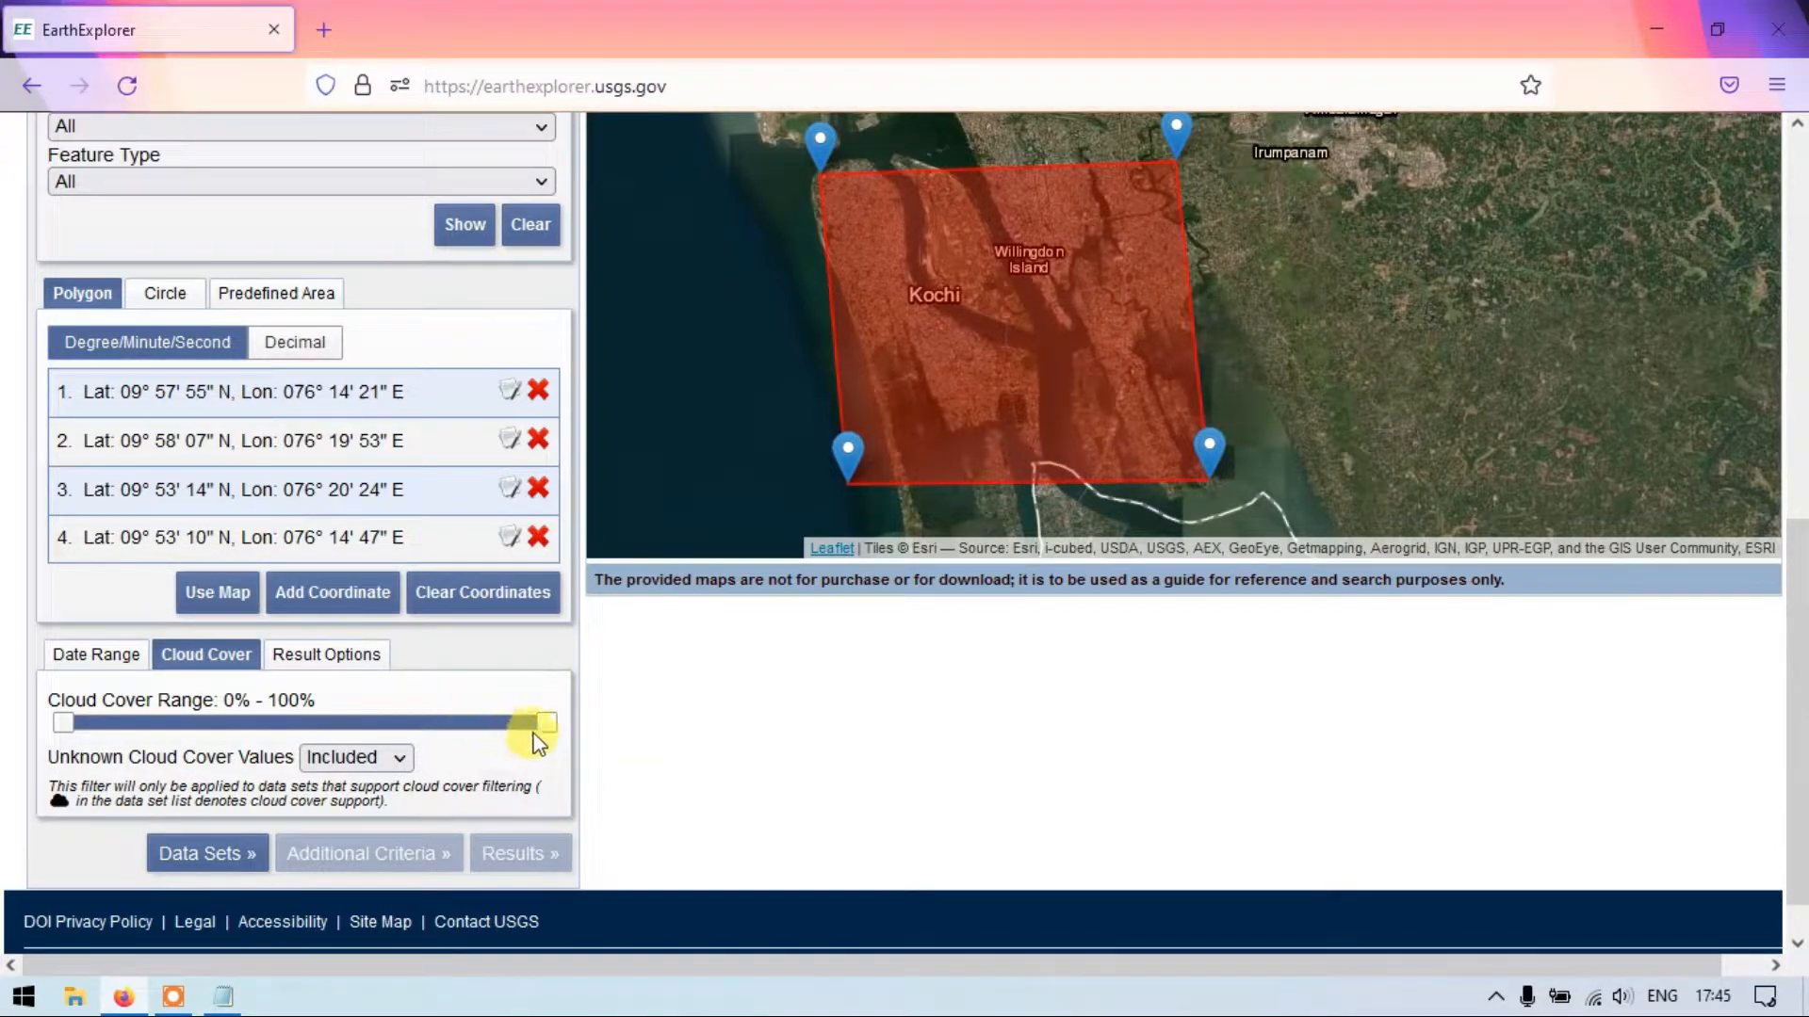
drag(547, 726, 162, 733)
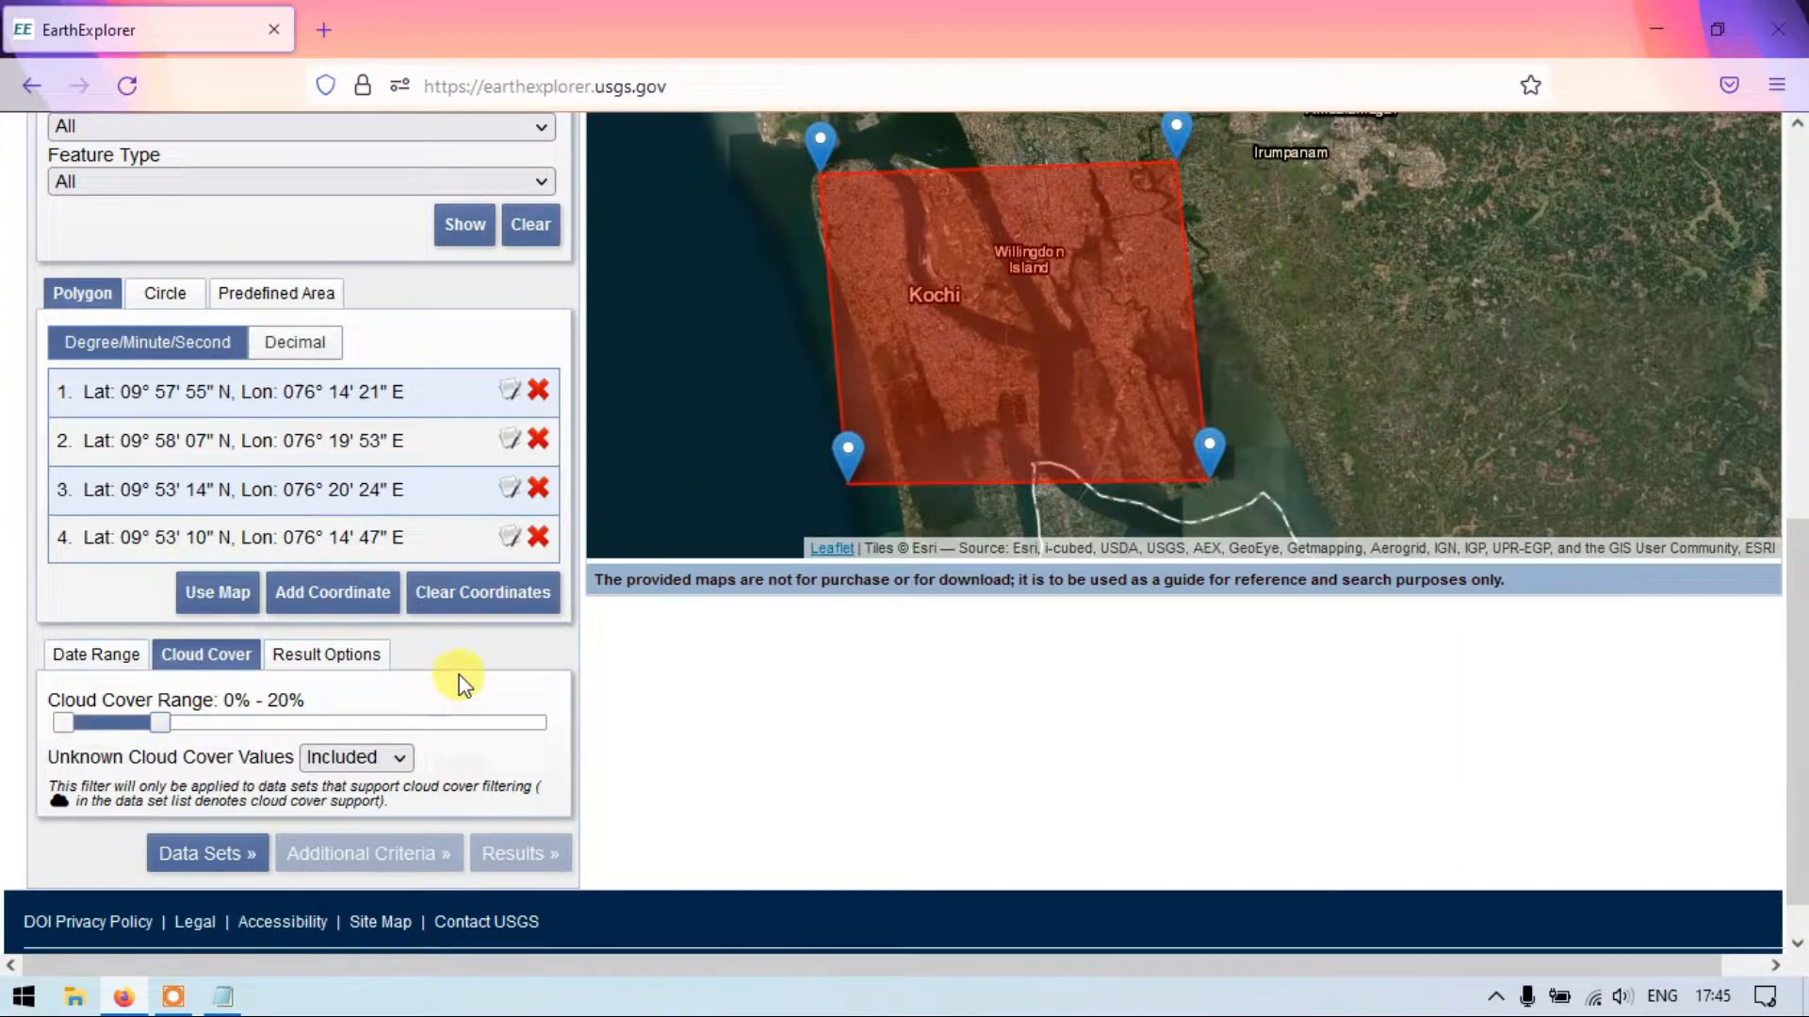
scroll(444, 684, down, 1)
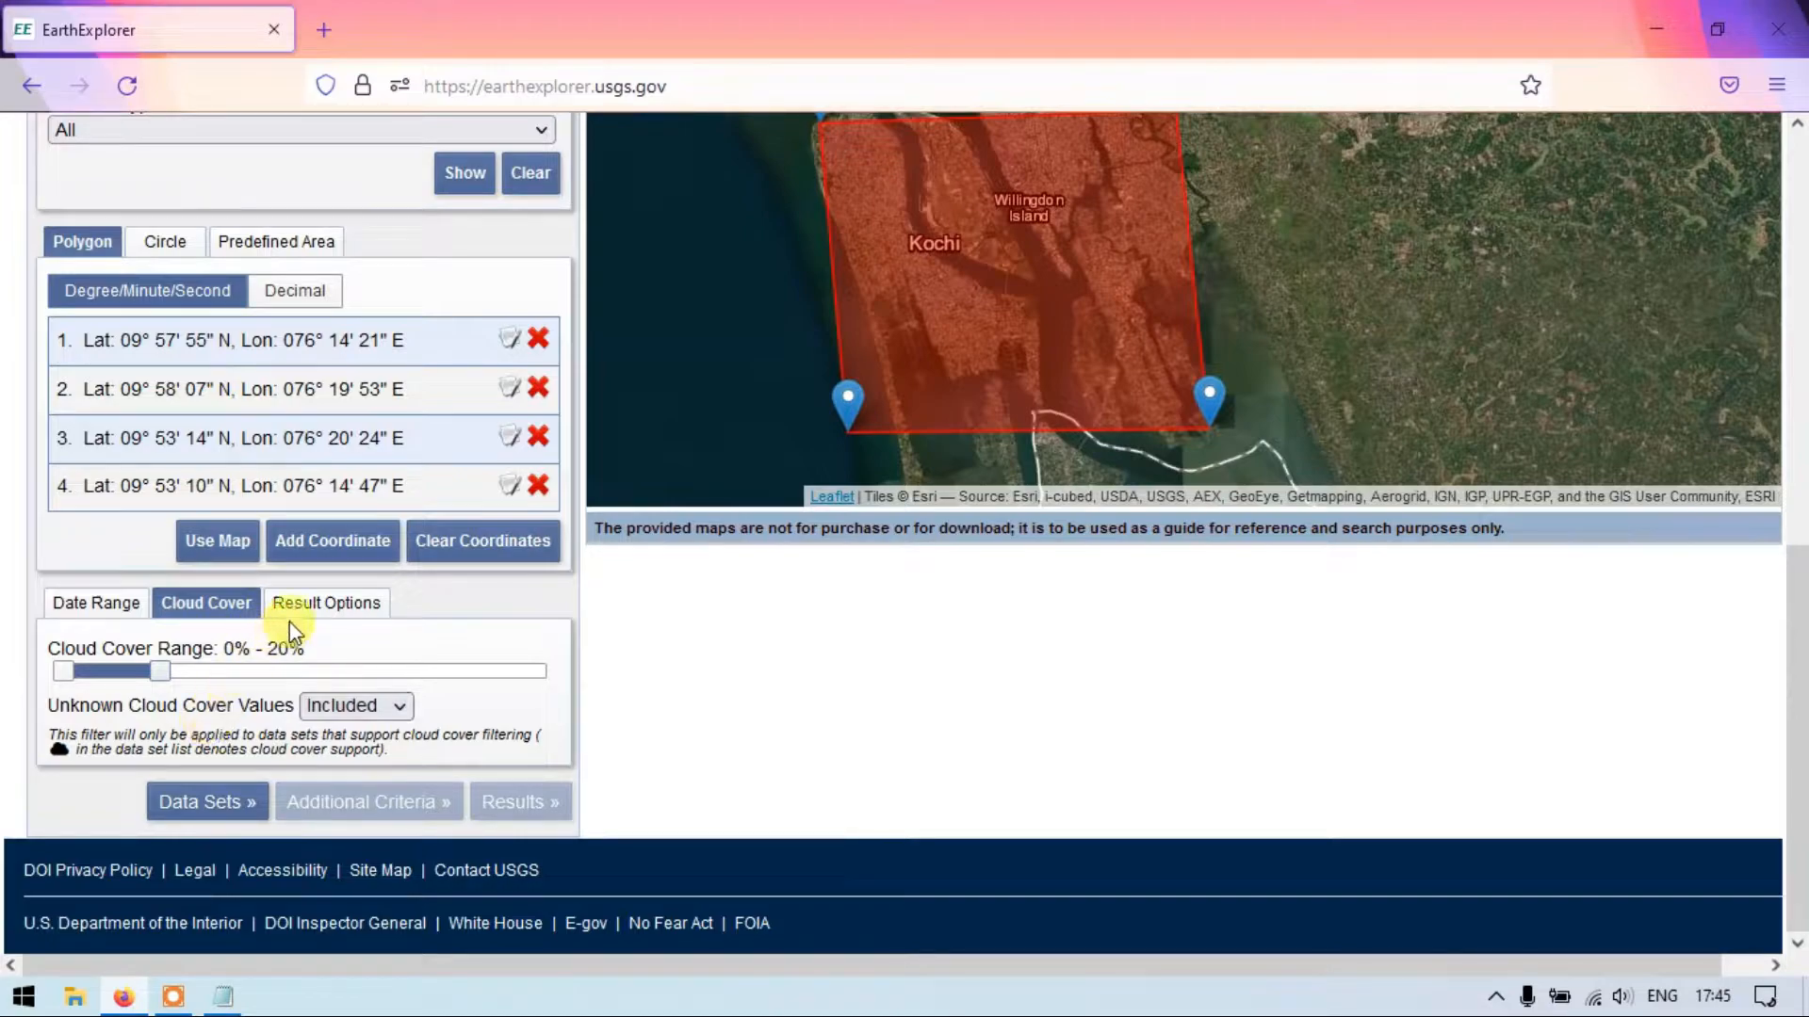
Review the result options and keep the results per page at 10.
click(320, 608)
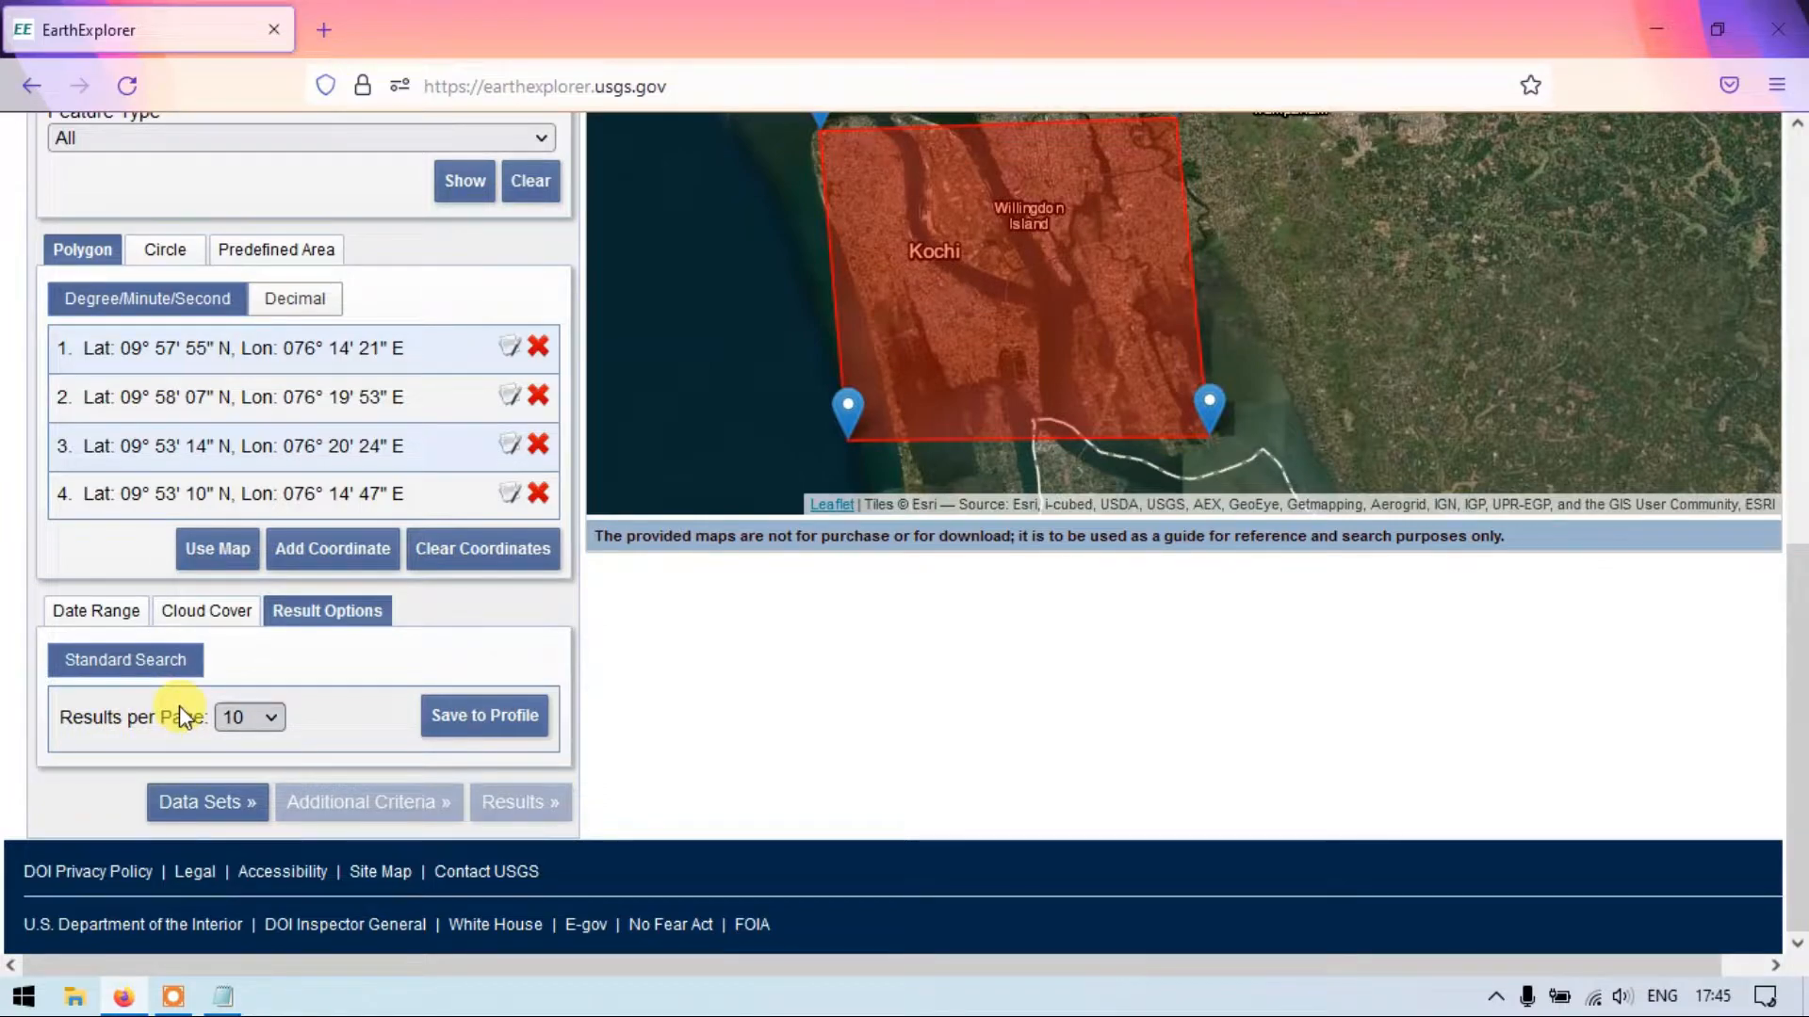
click(268, 721)
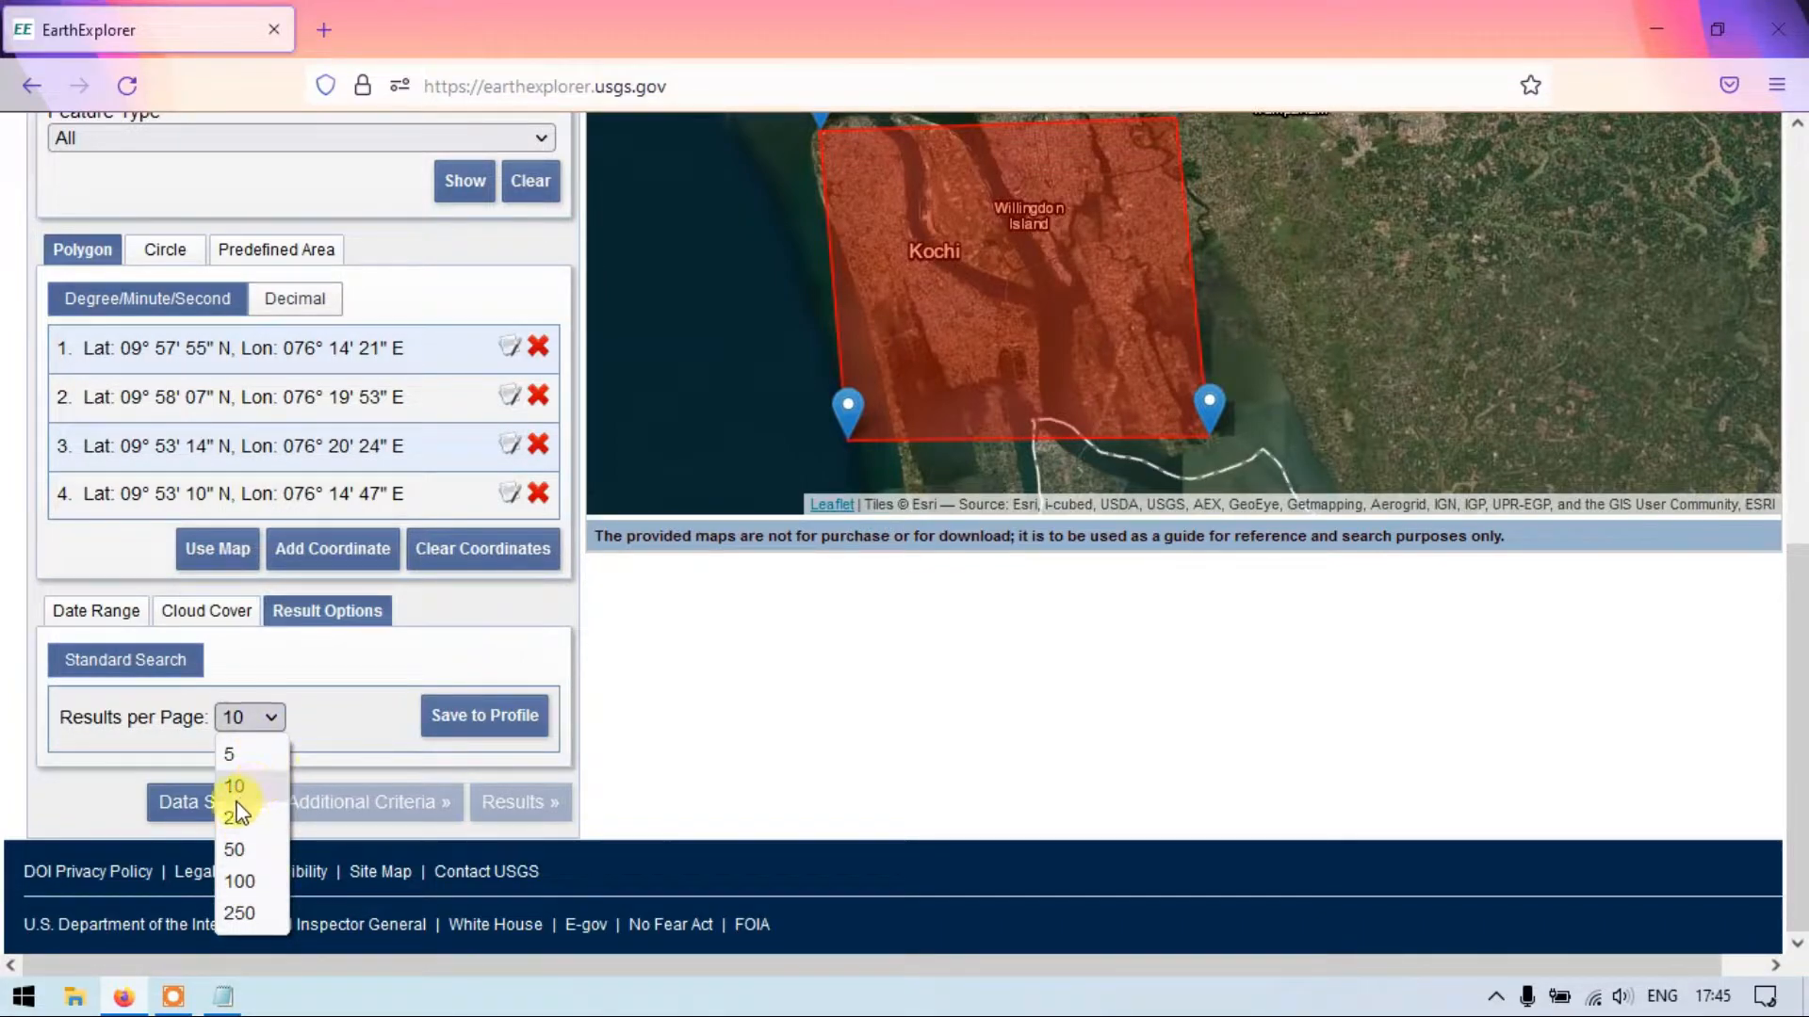
click(257, 788)
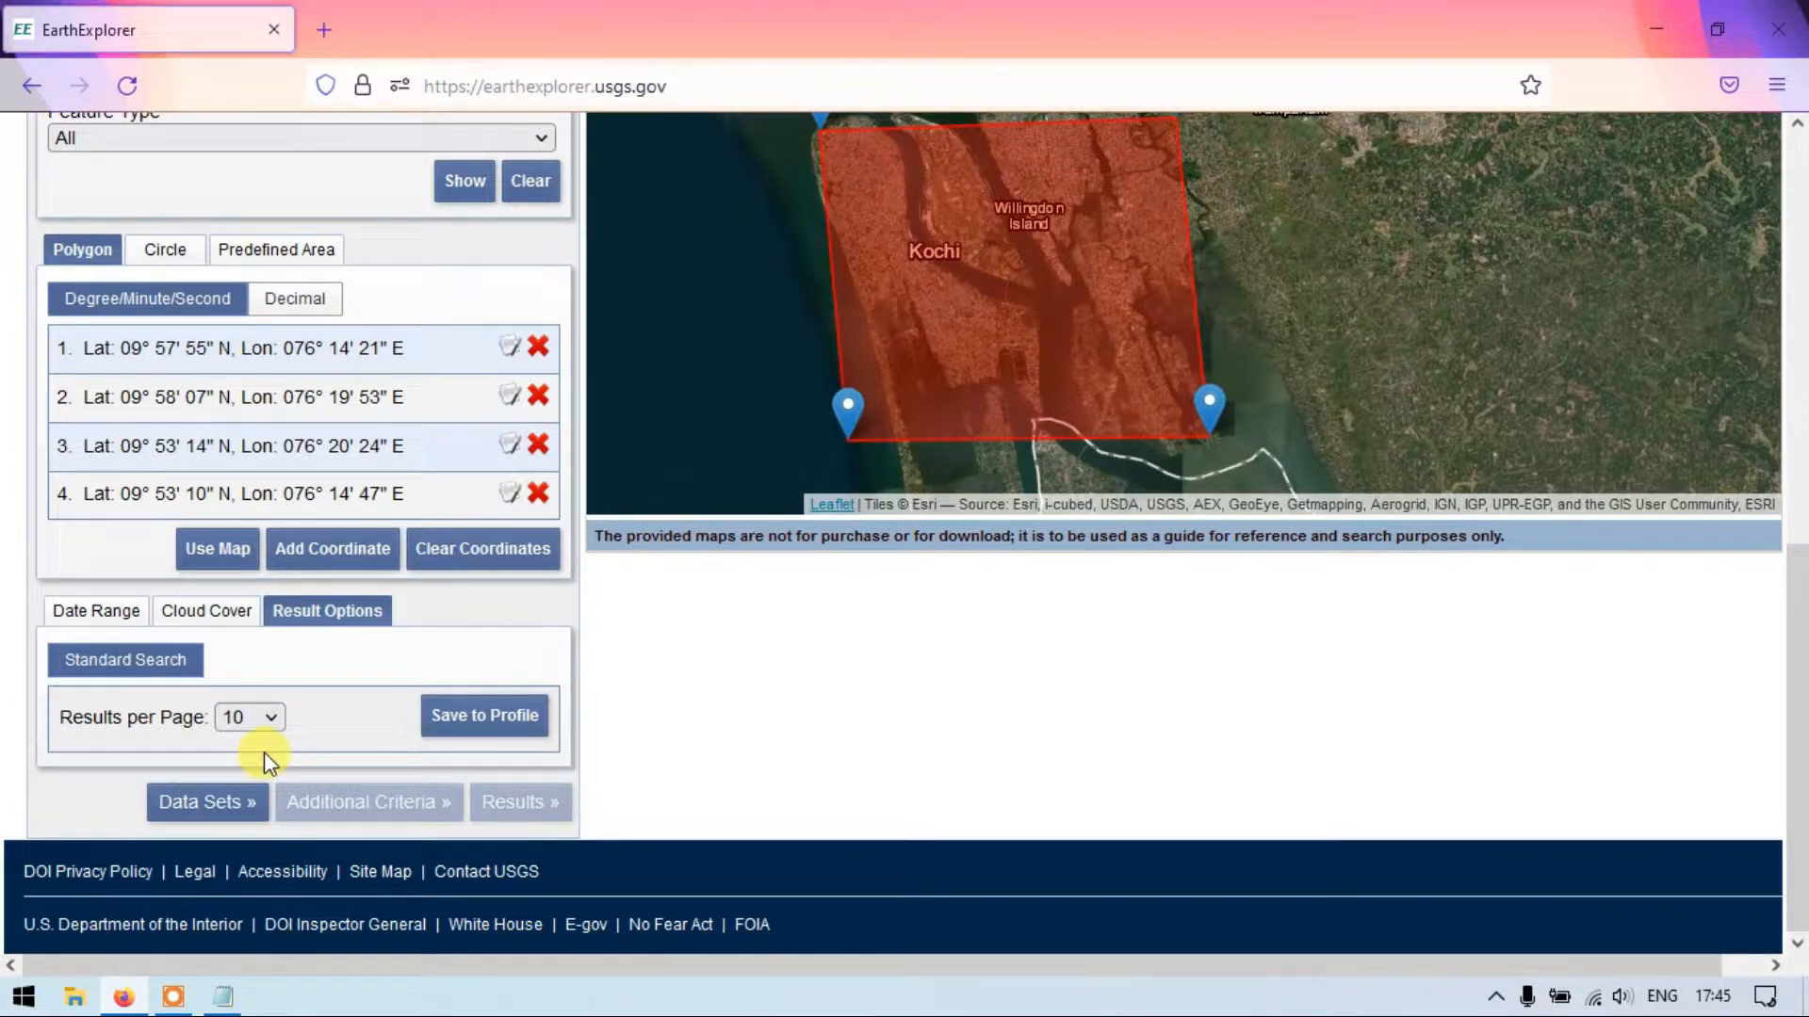
click(270, 721)
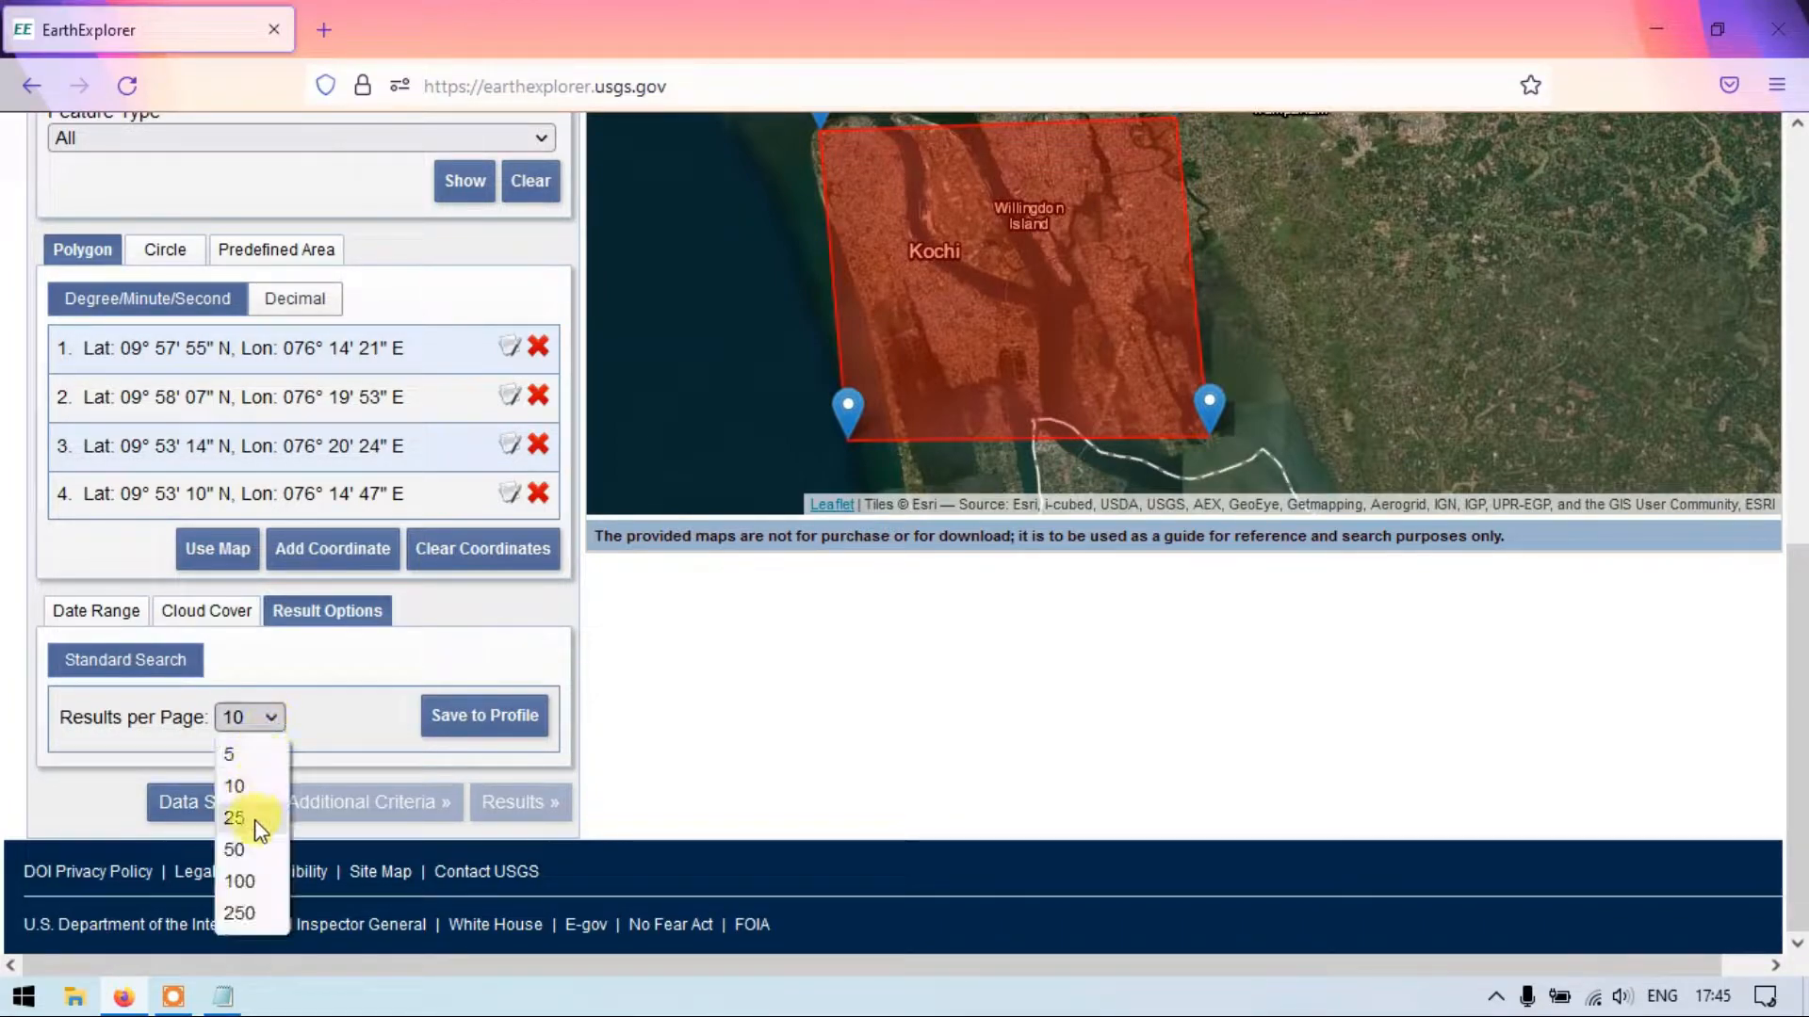
click(345, 711)
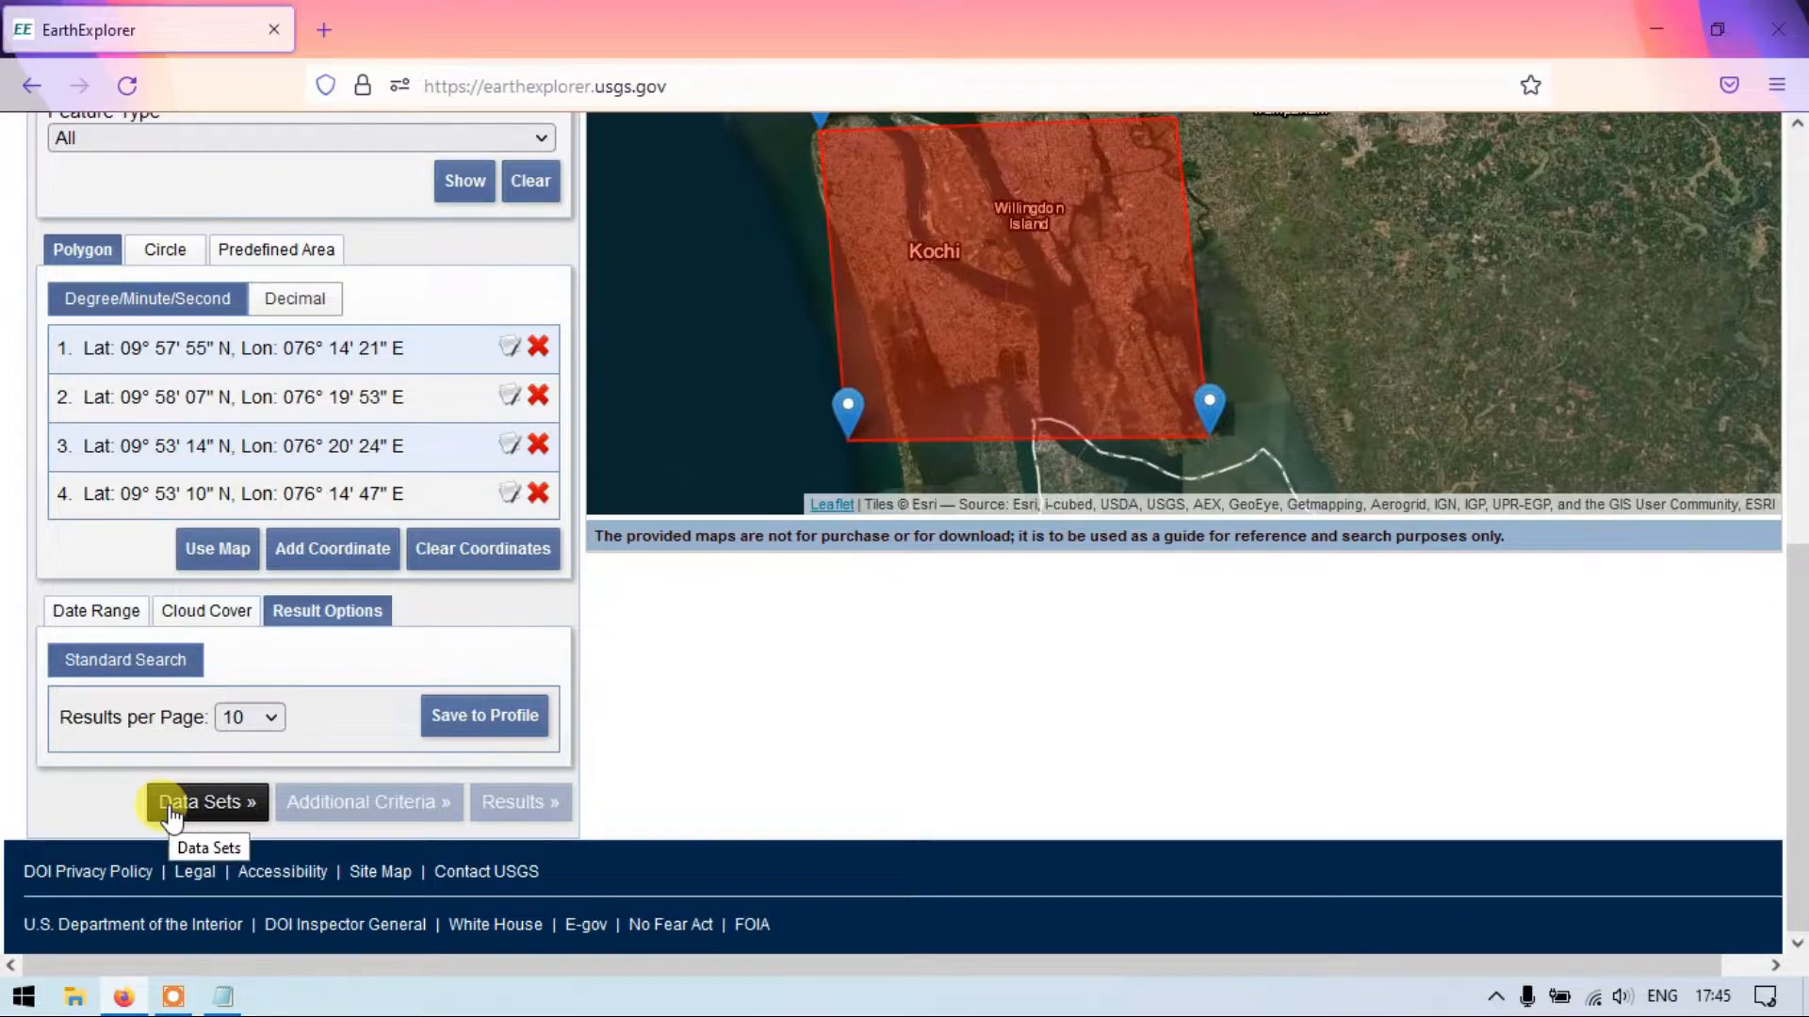
Select the Landsat 8-9 OLI/TIRS C2 L2 data set under Landsat Collection 2 Level-2 for the search.
click(202, 803)
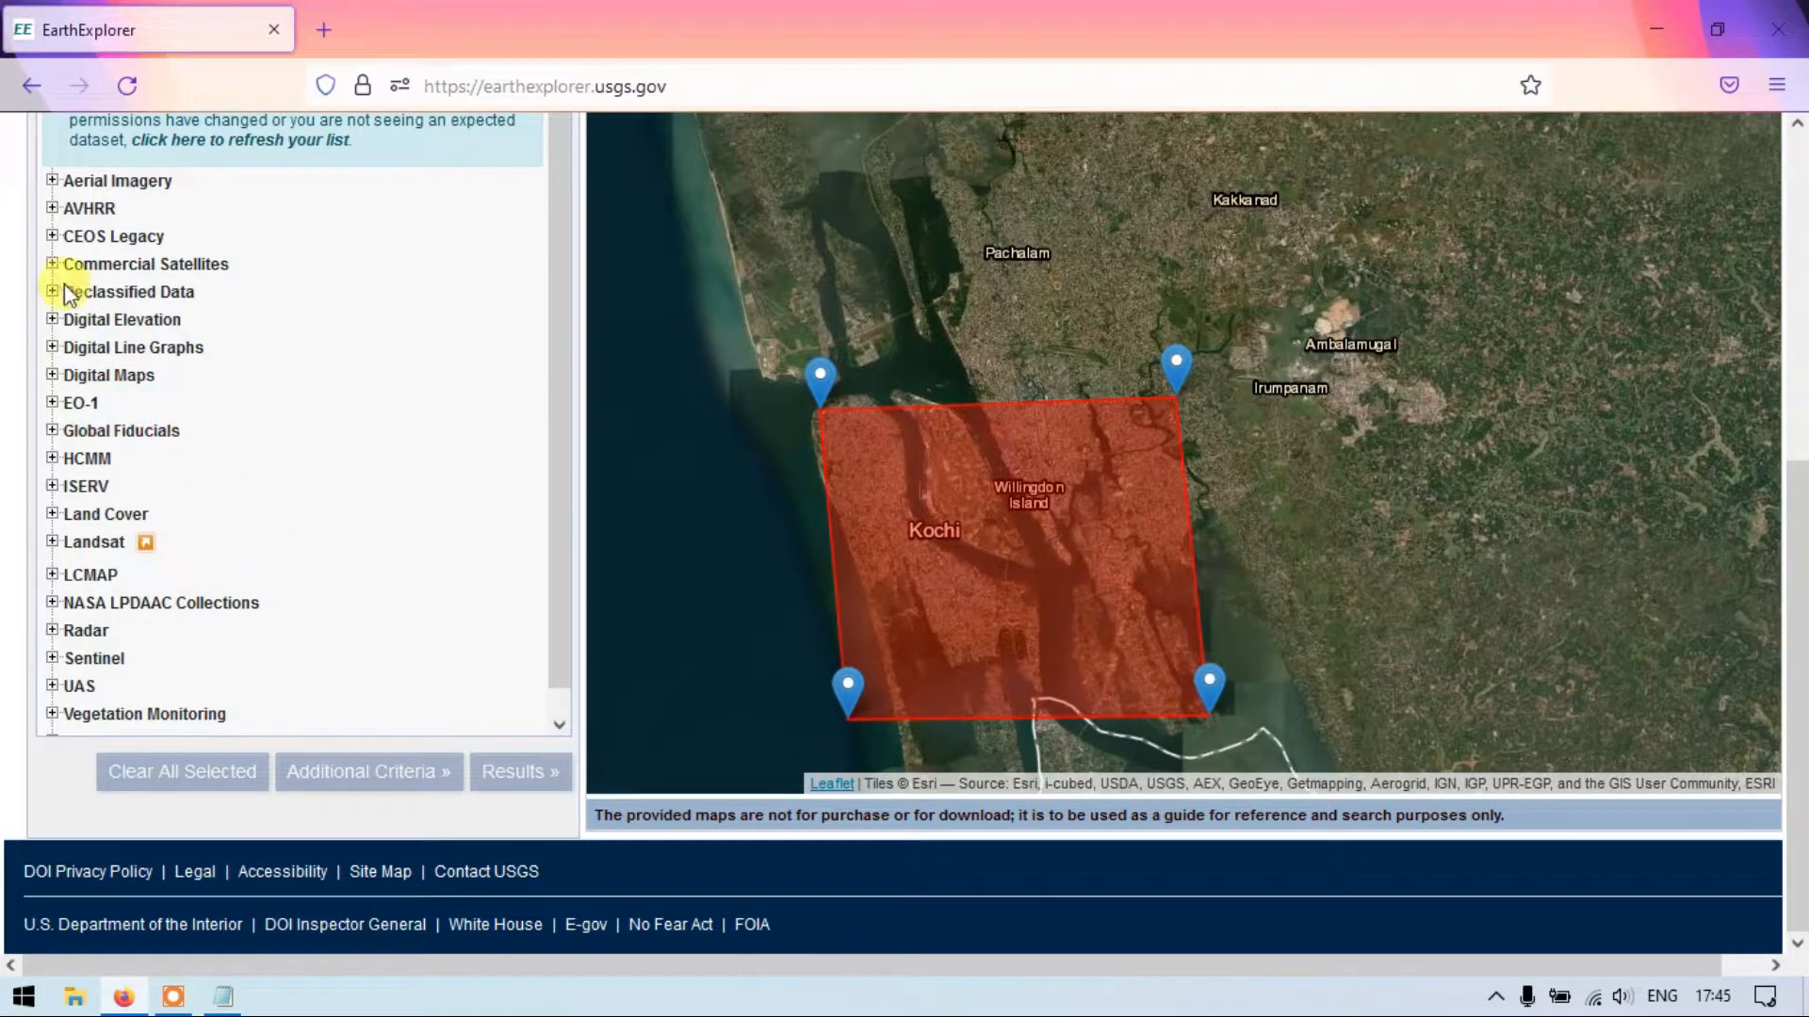
scroll(226, 274, up, 3)
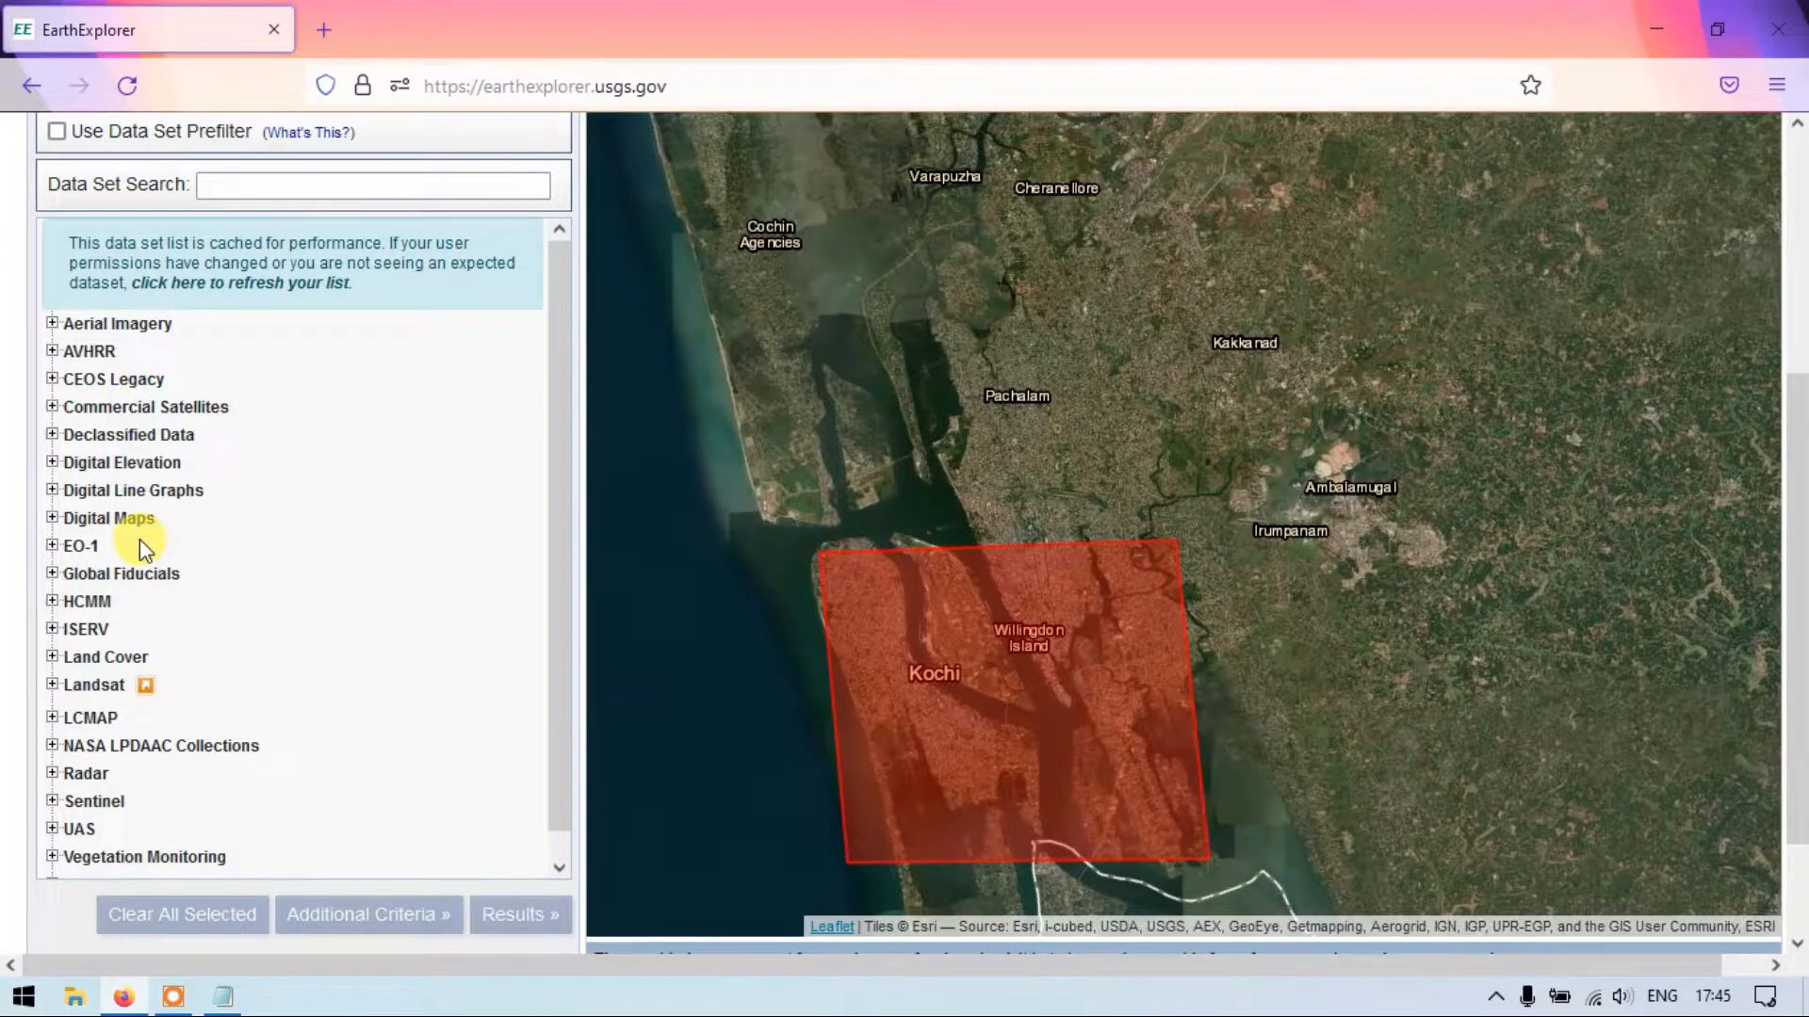
scroll(123, 556, down, 1)
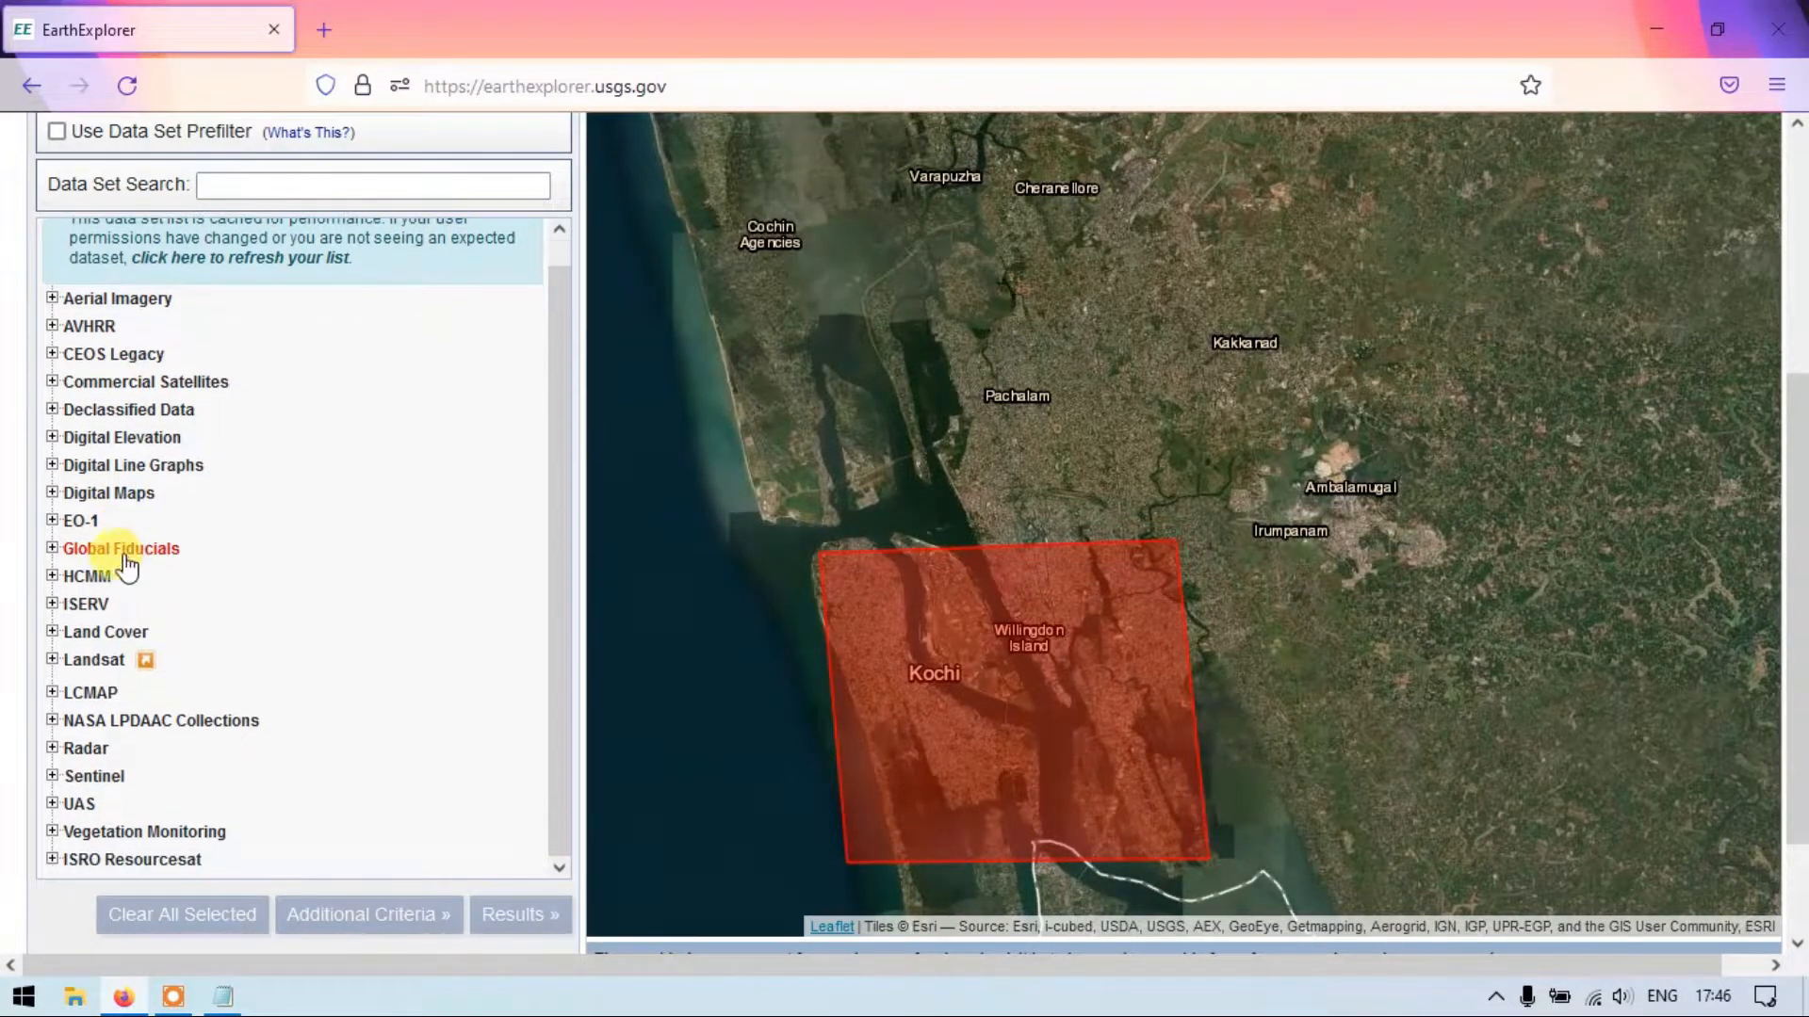
click(53, 659)
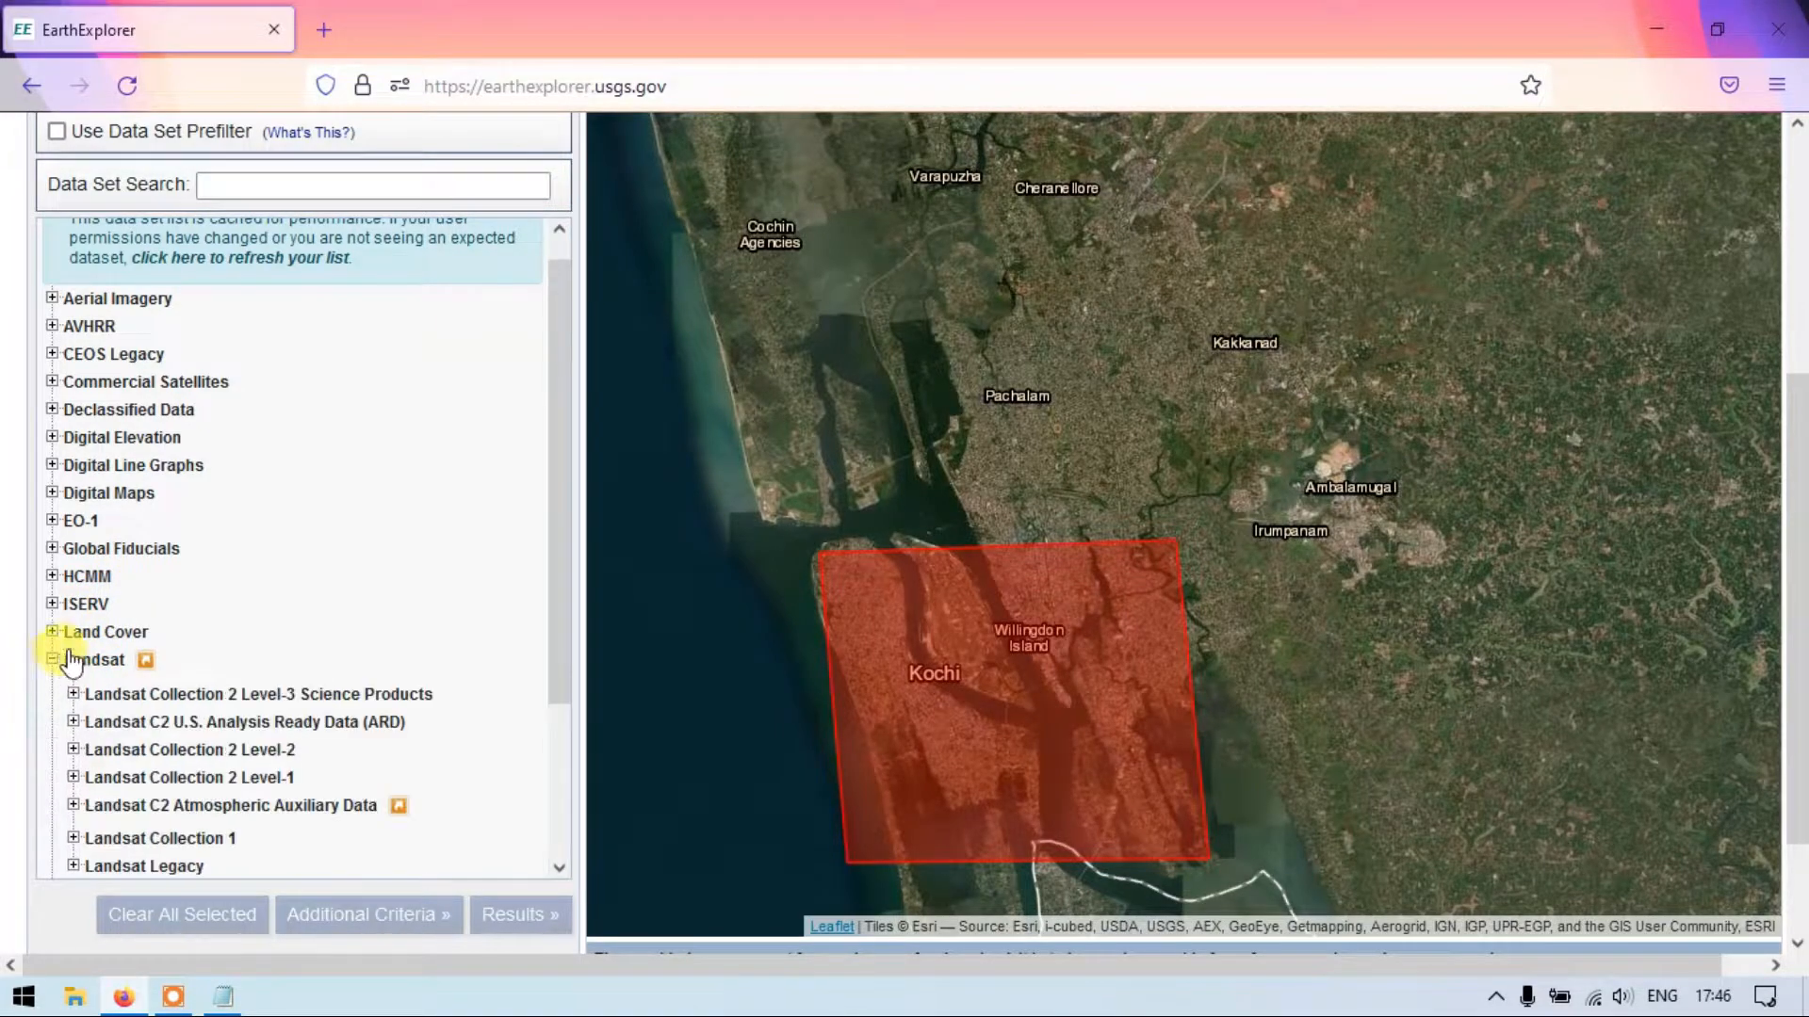
scroll(139, 622, down, 2)
scroll(138, 622, down, 2)
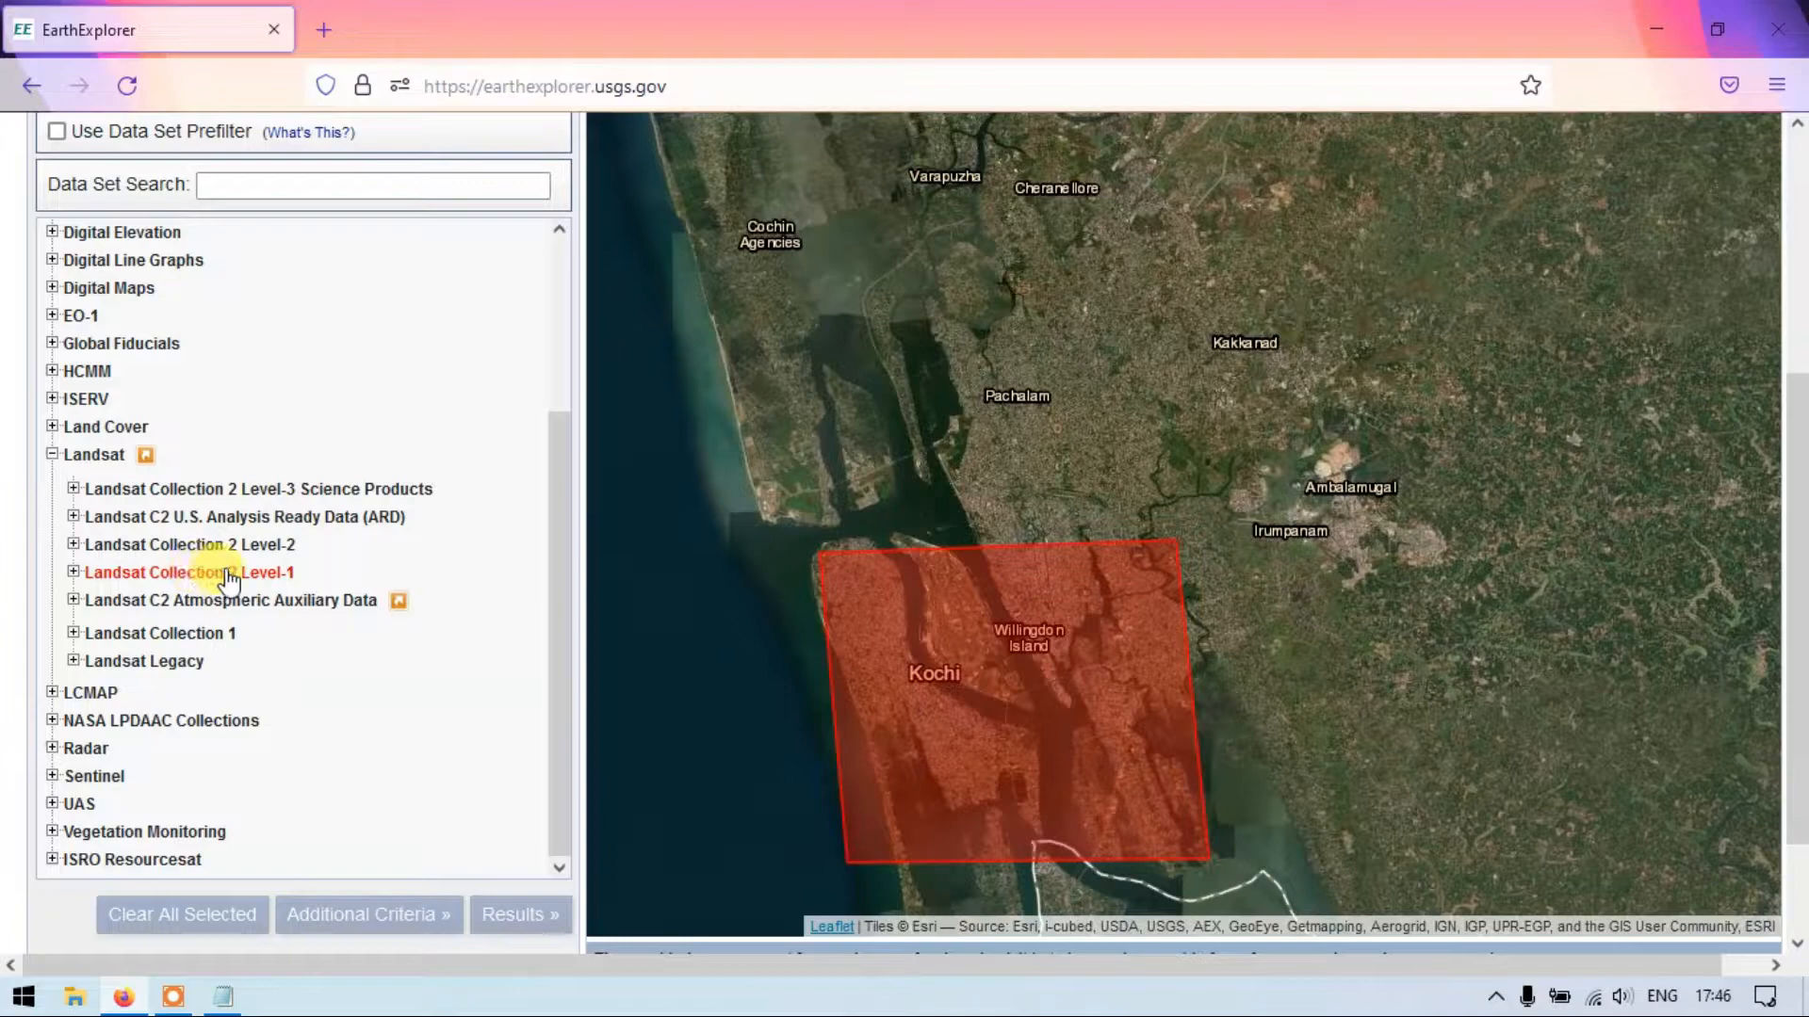
click(75, 547)
scroll(170, 518, down, 2)
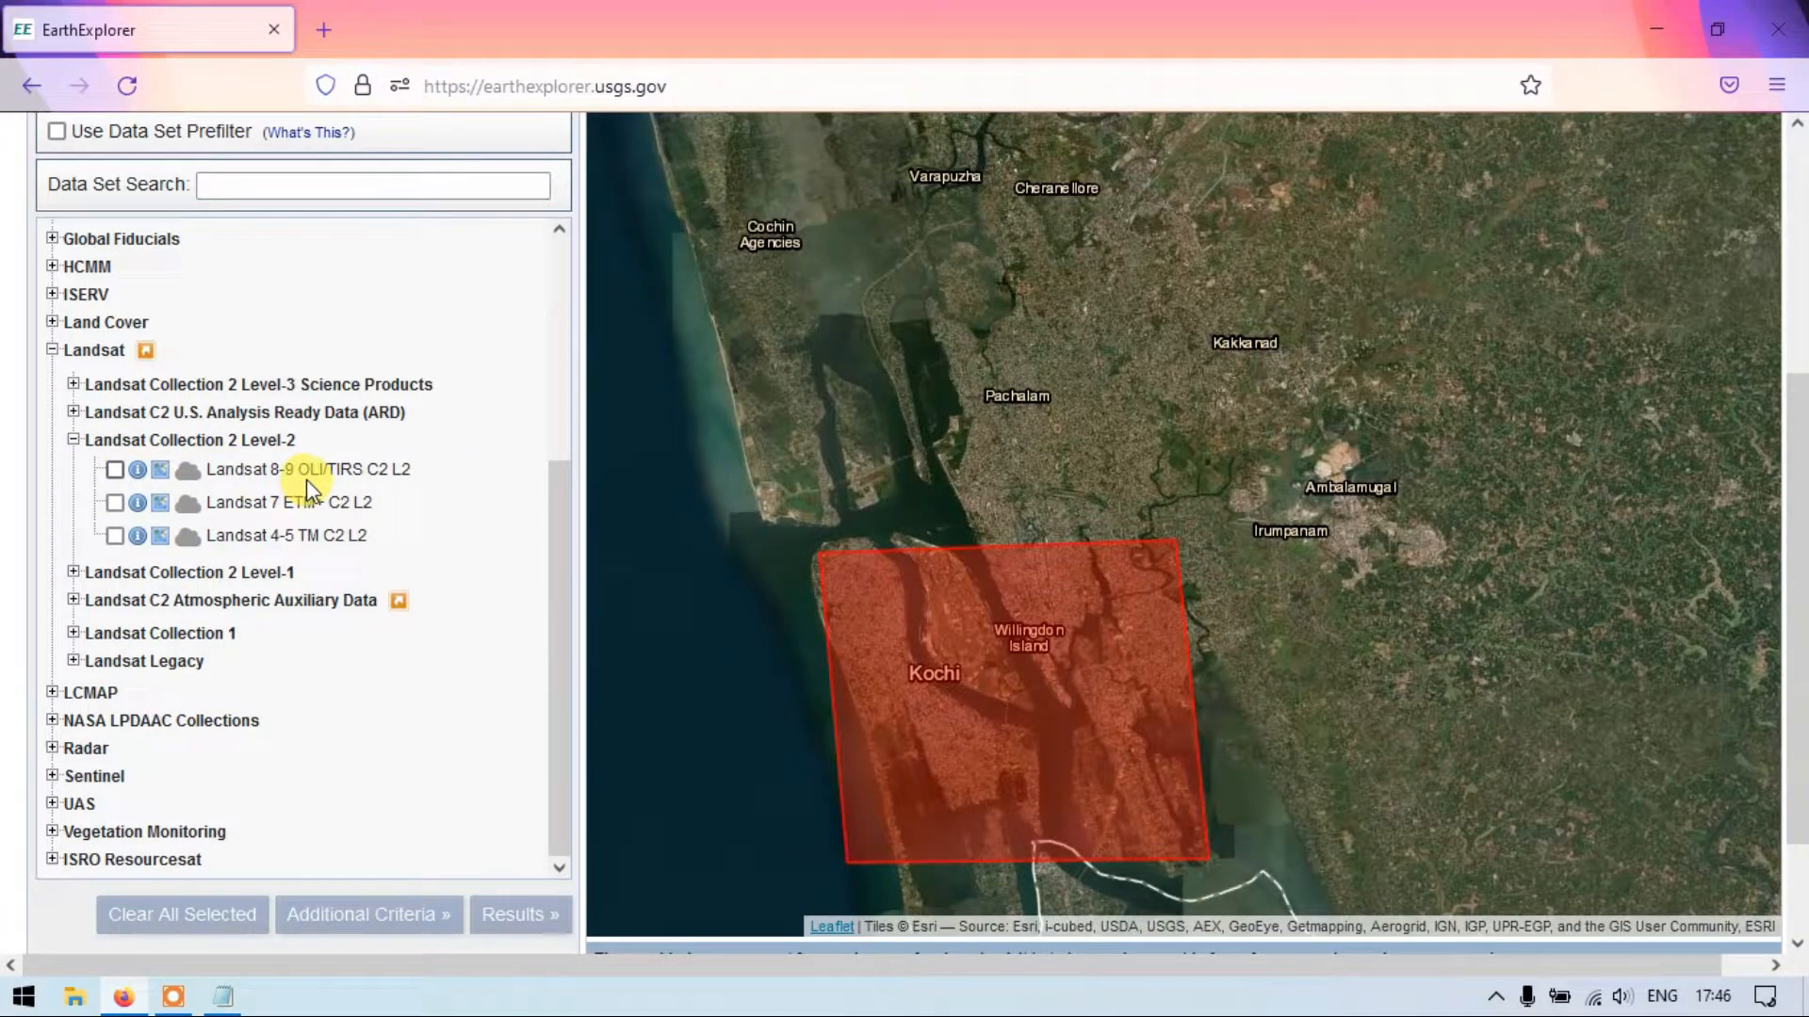
click(114, 469)
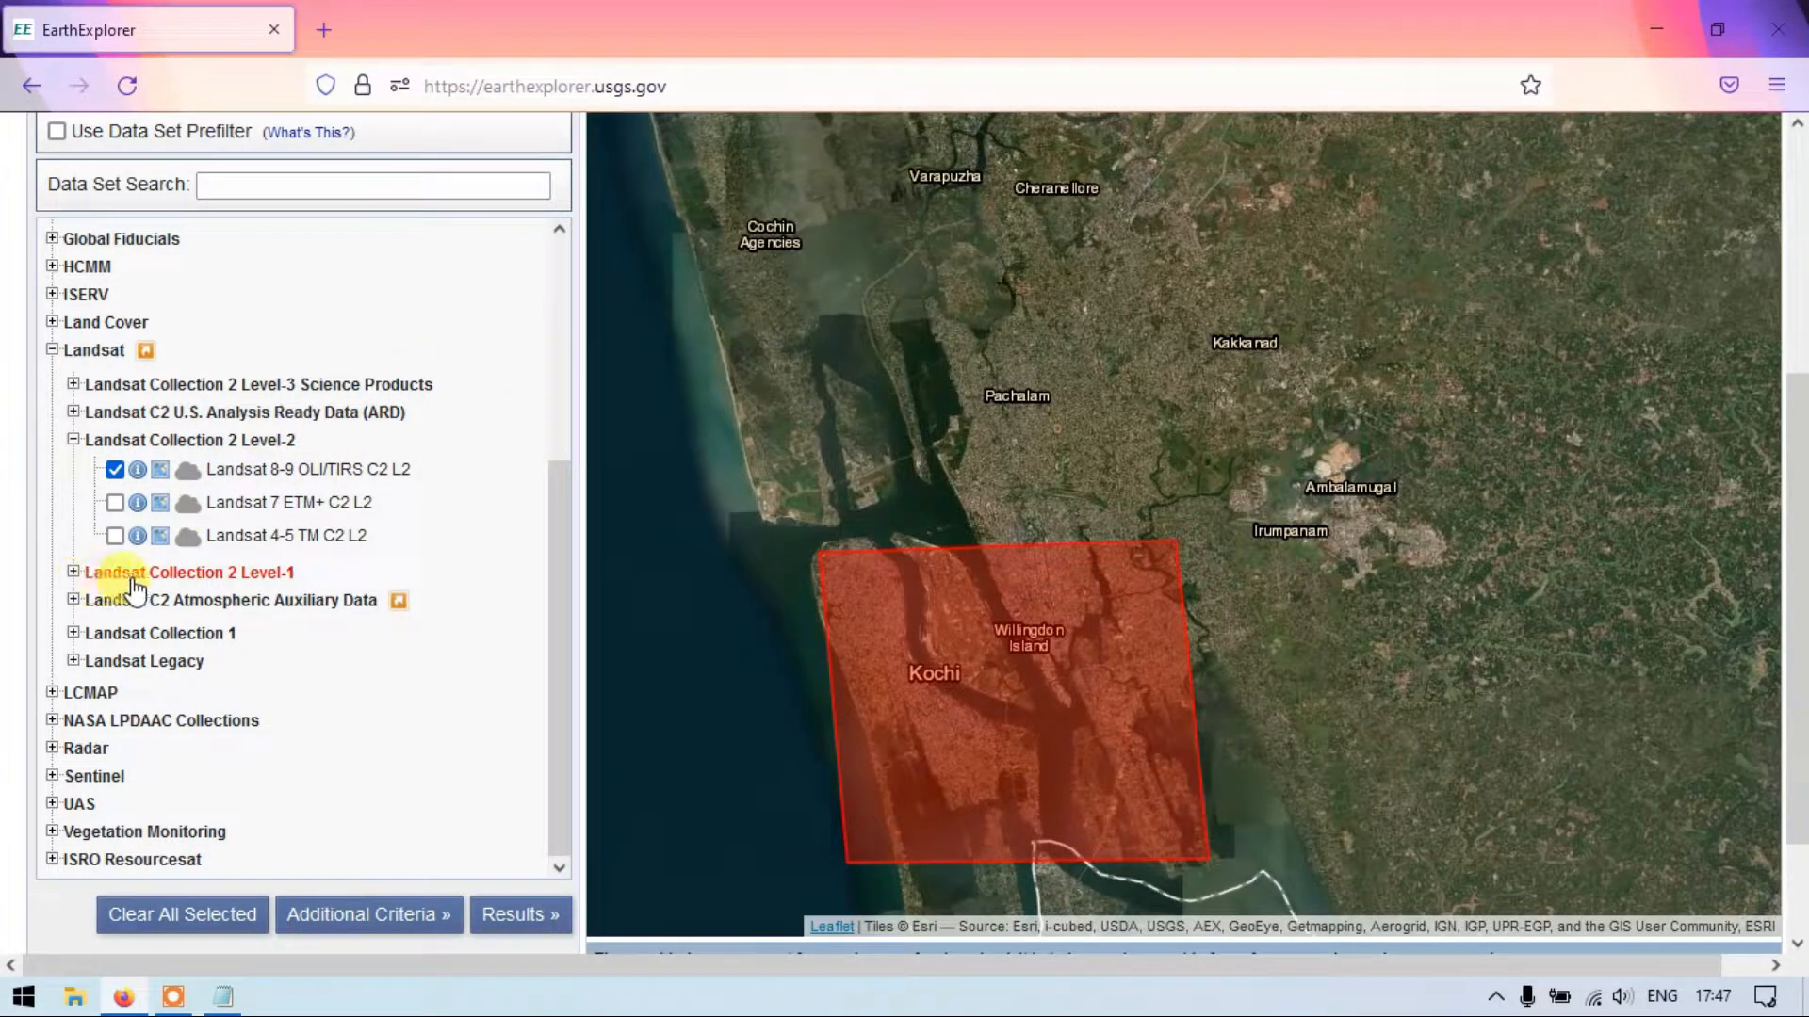
Expand Landsat Collection 2 Level-1 to compare its available data sets with the Level-2 ones.
click(74, 572)
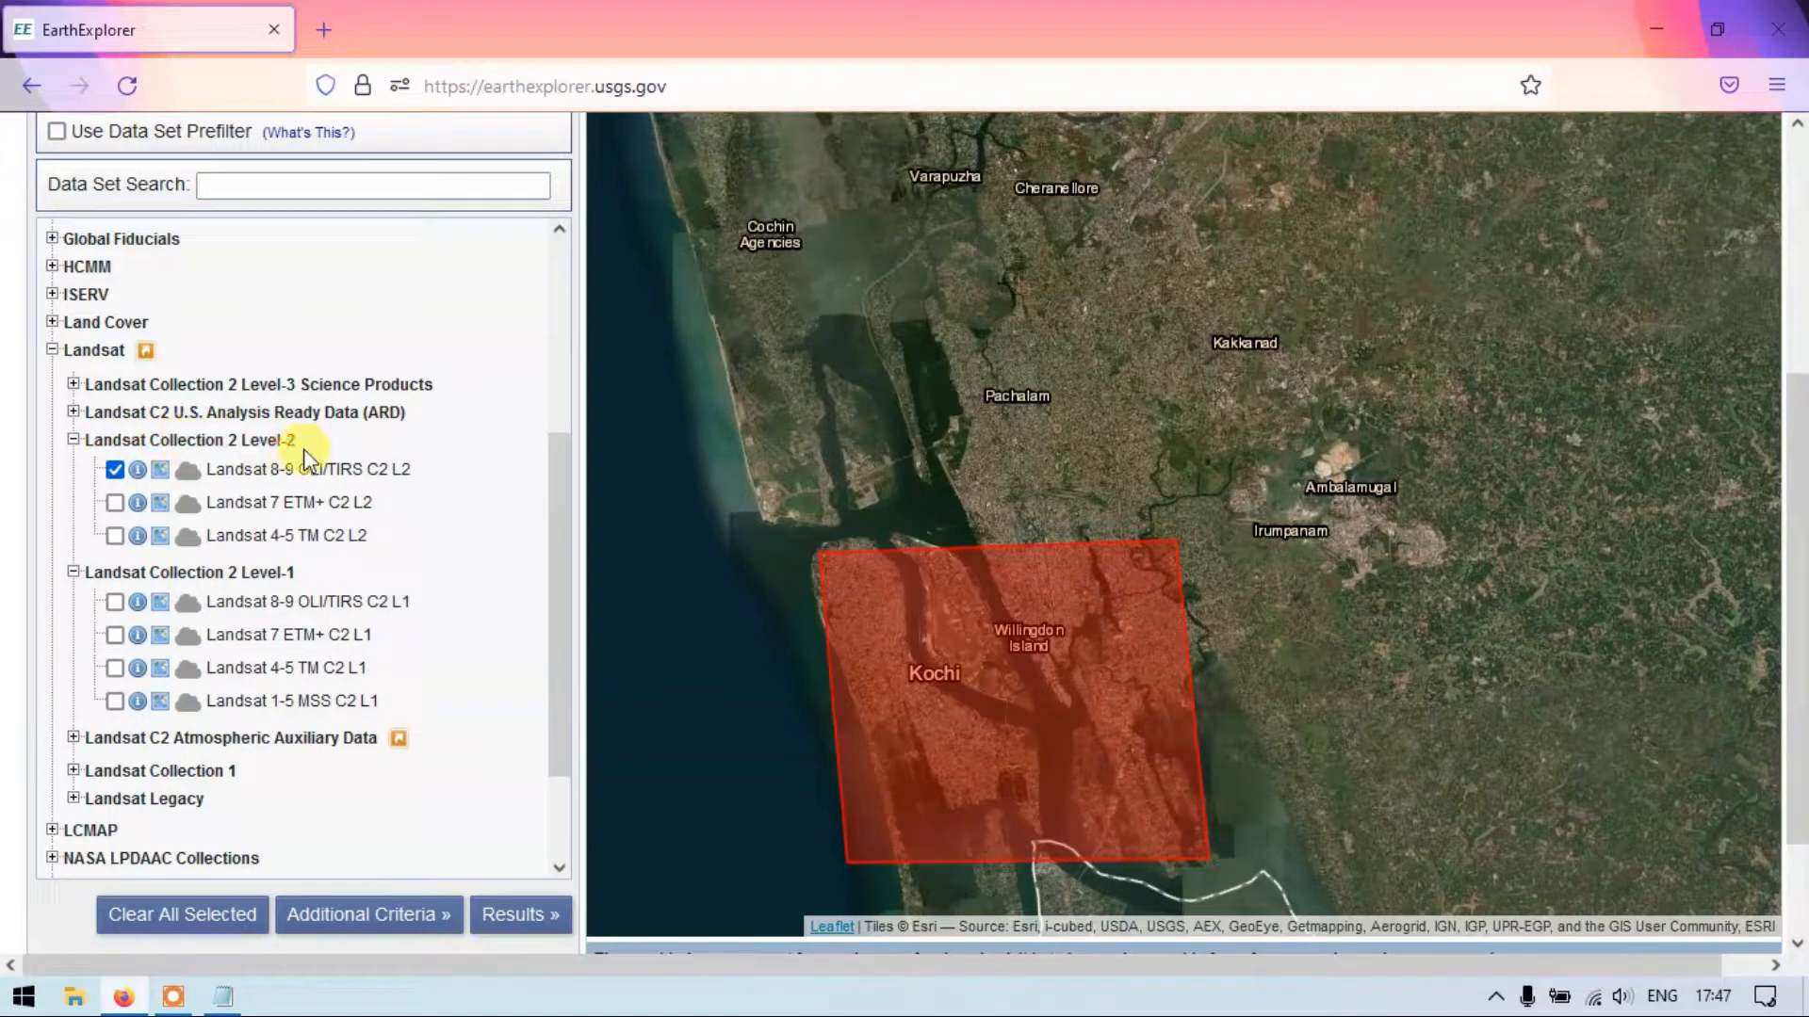
scroll(504, 556, down, 2)
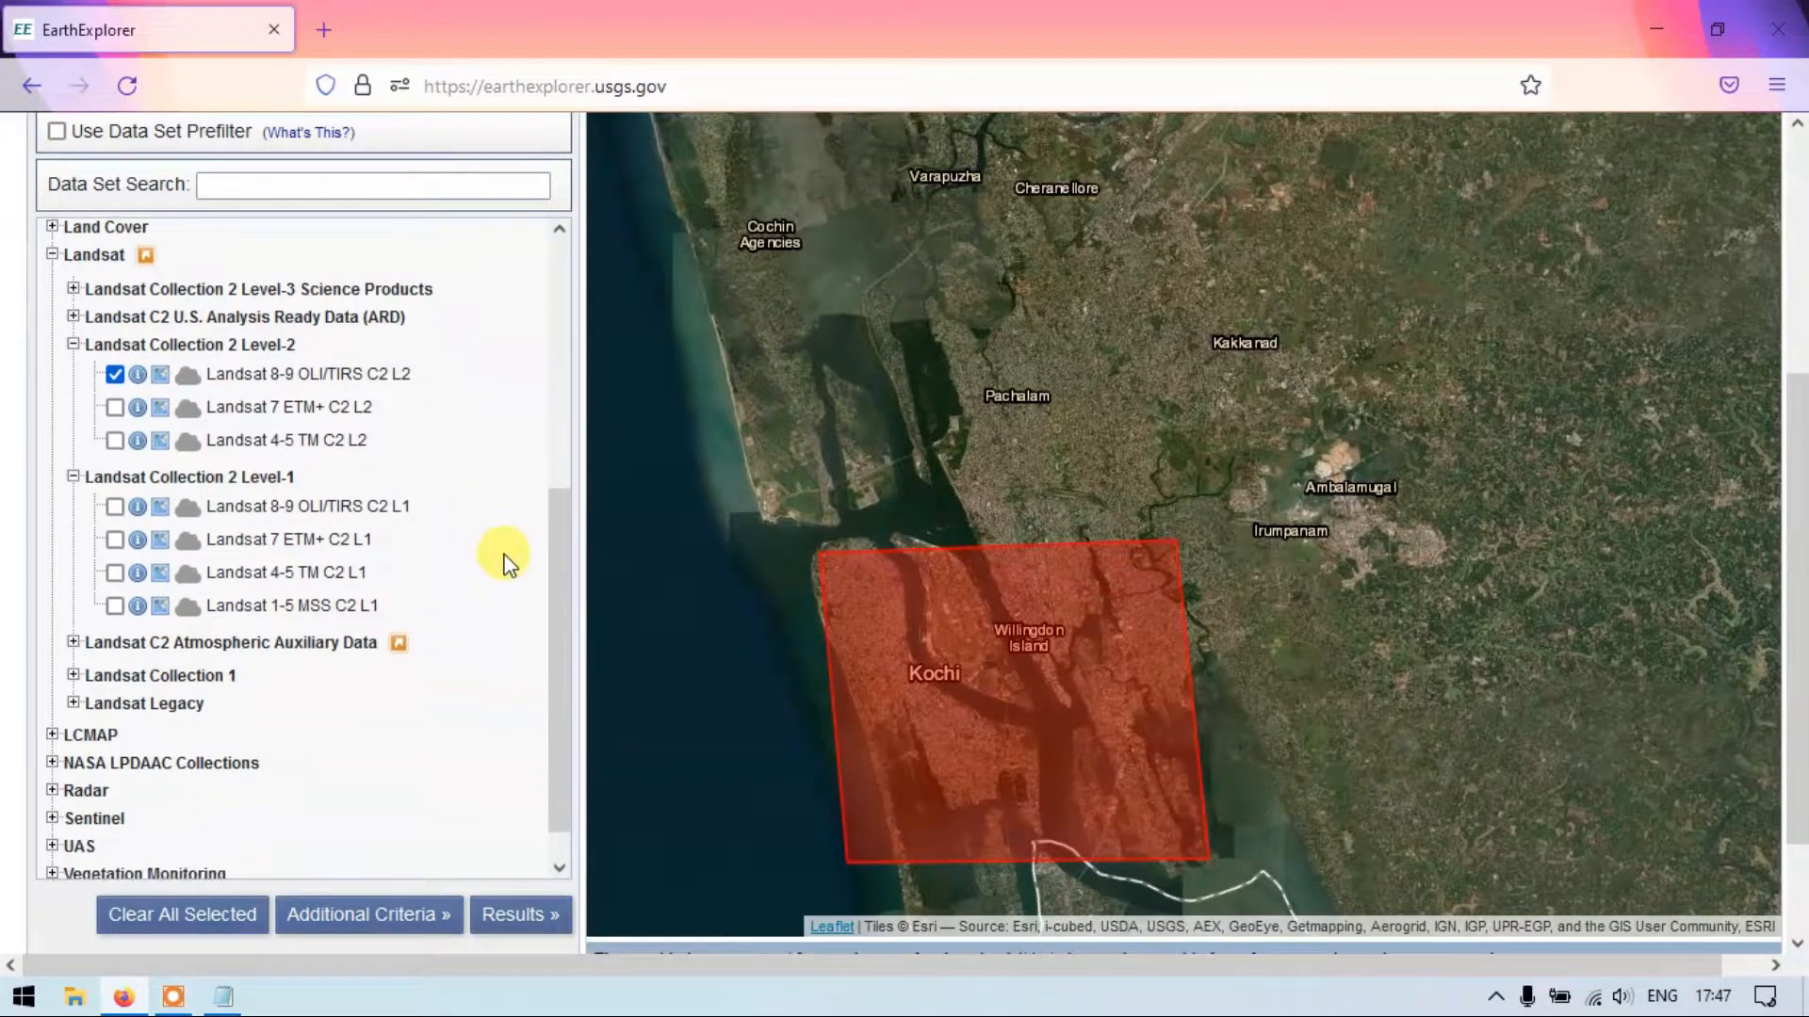
scroll(504, 560, down, 1)
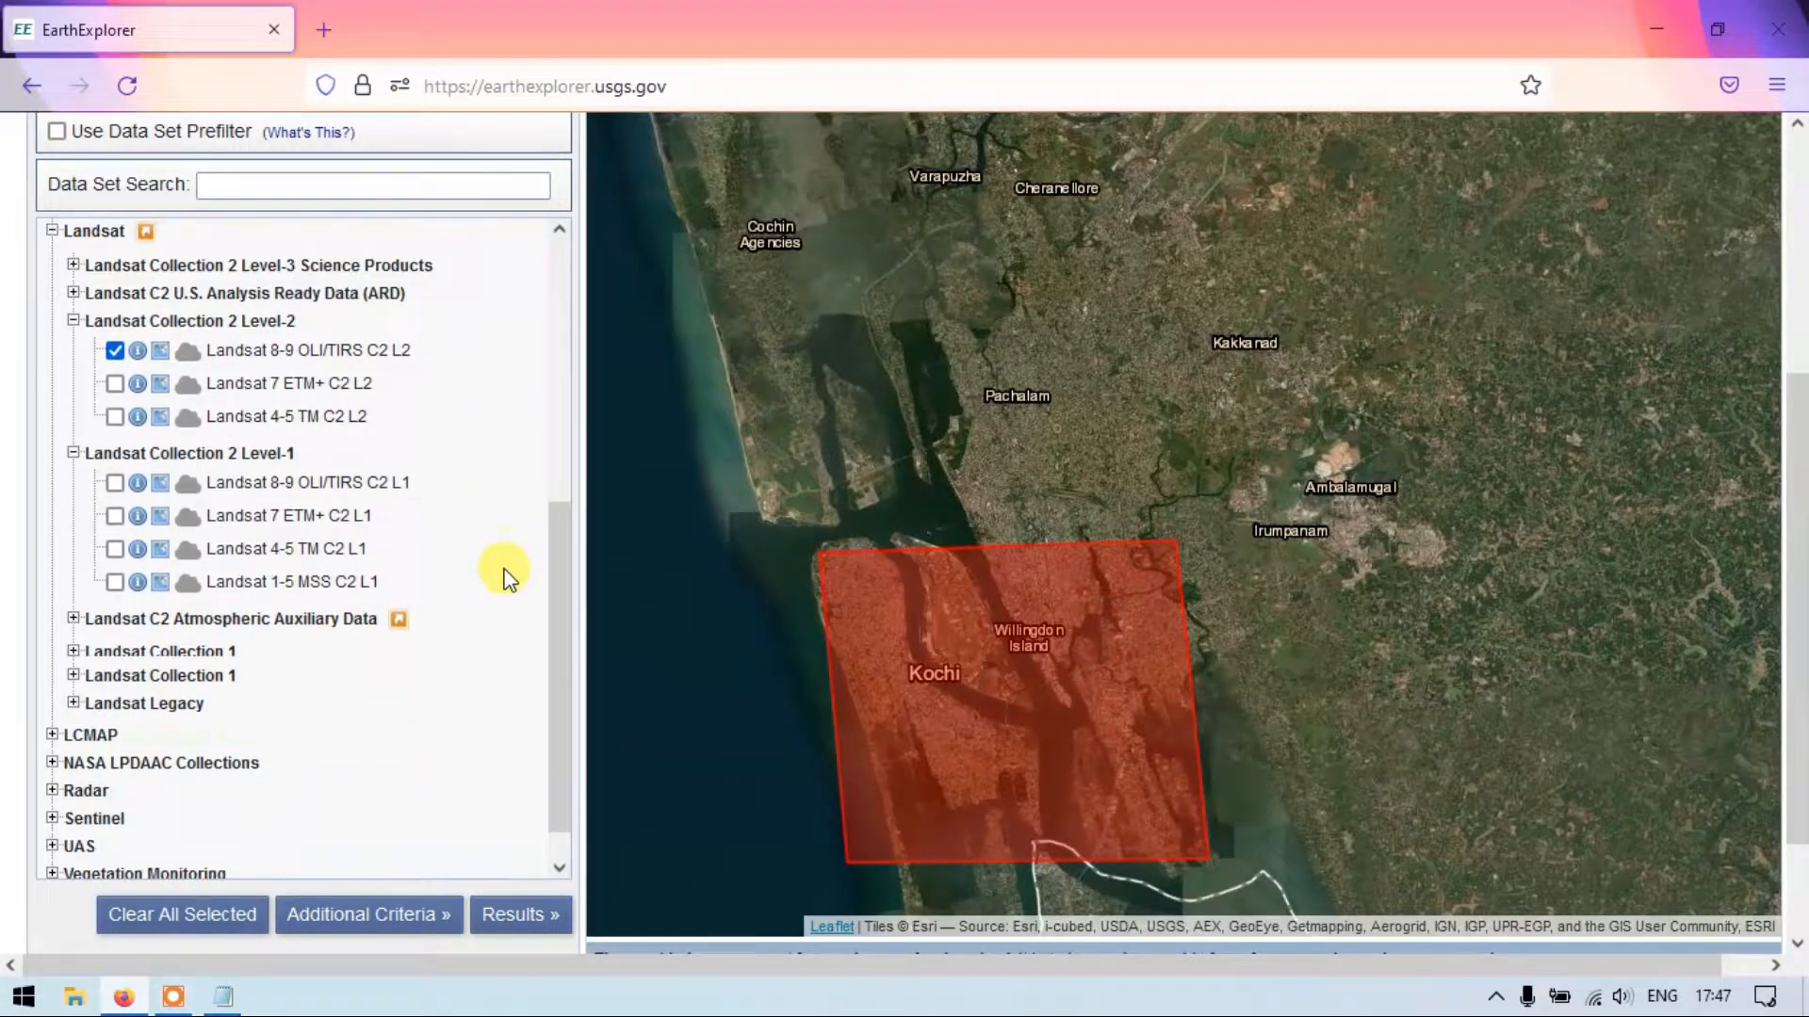
Open the additional criteria for the Landsat 8-9 OLI/TIRS C2 L2 data set and restrict Satellite to 8.
click(384, 916)
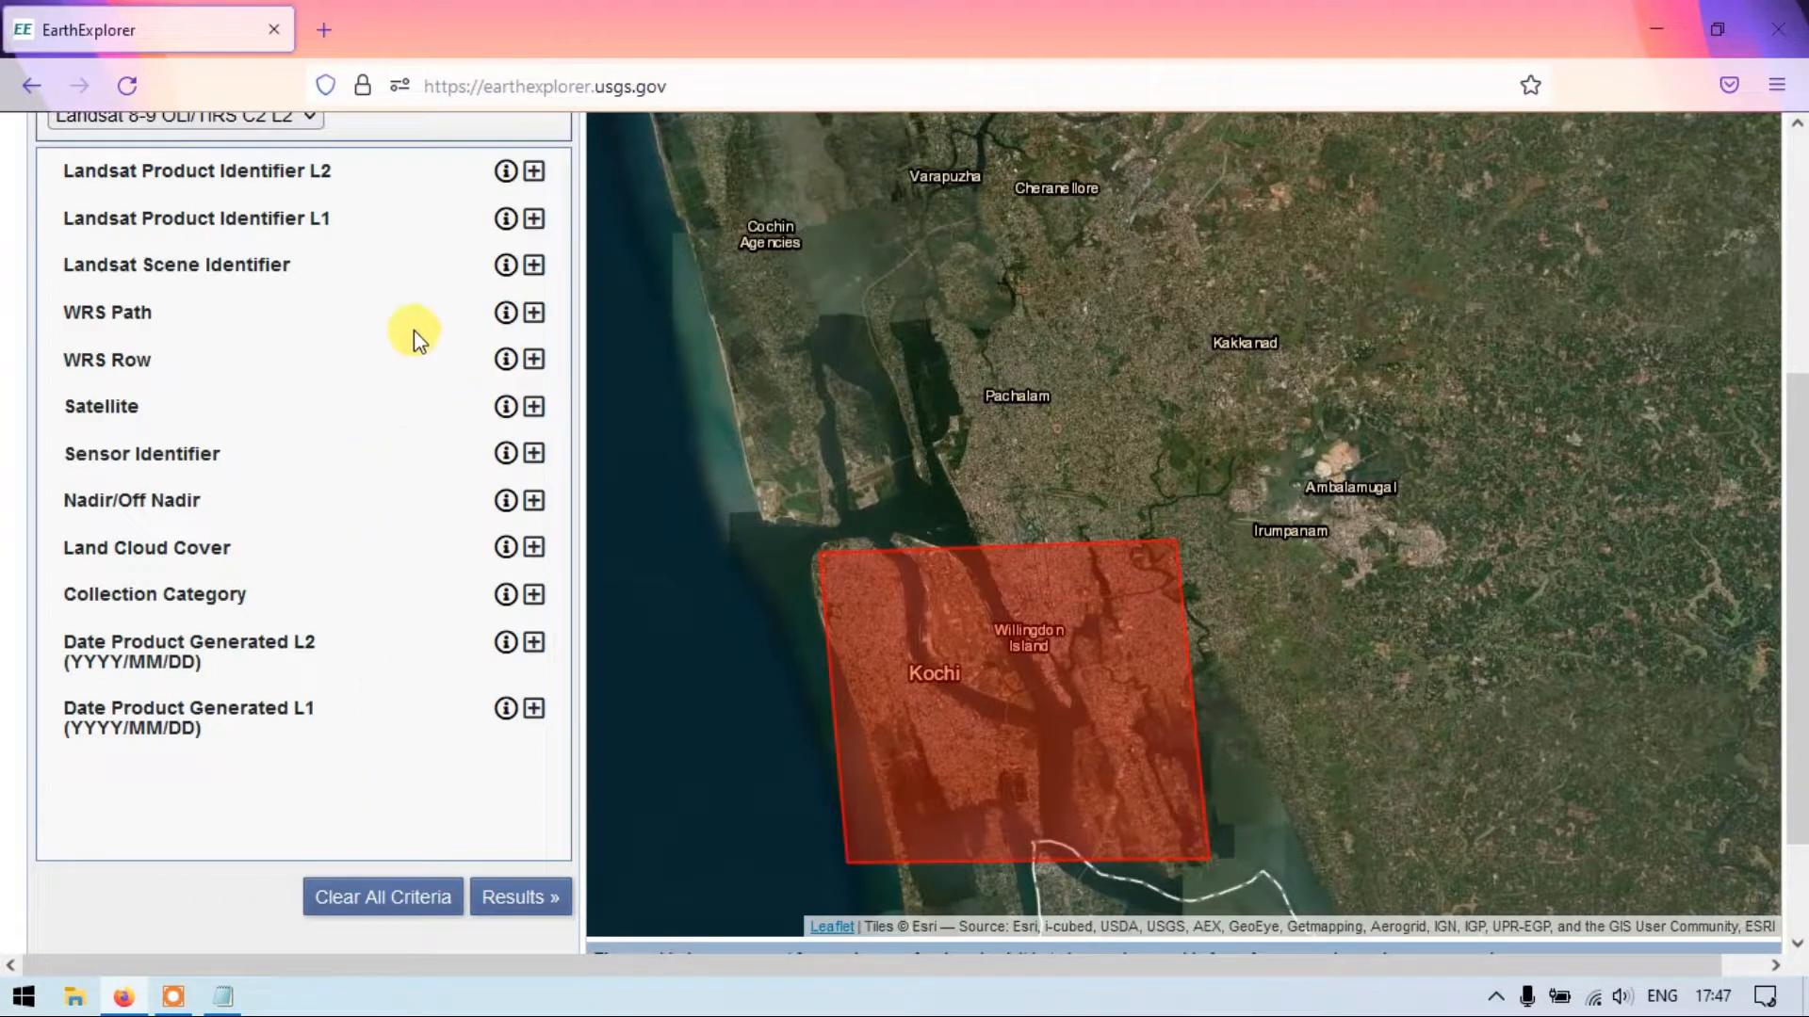
scroll(411, 324, up, 3)
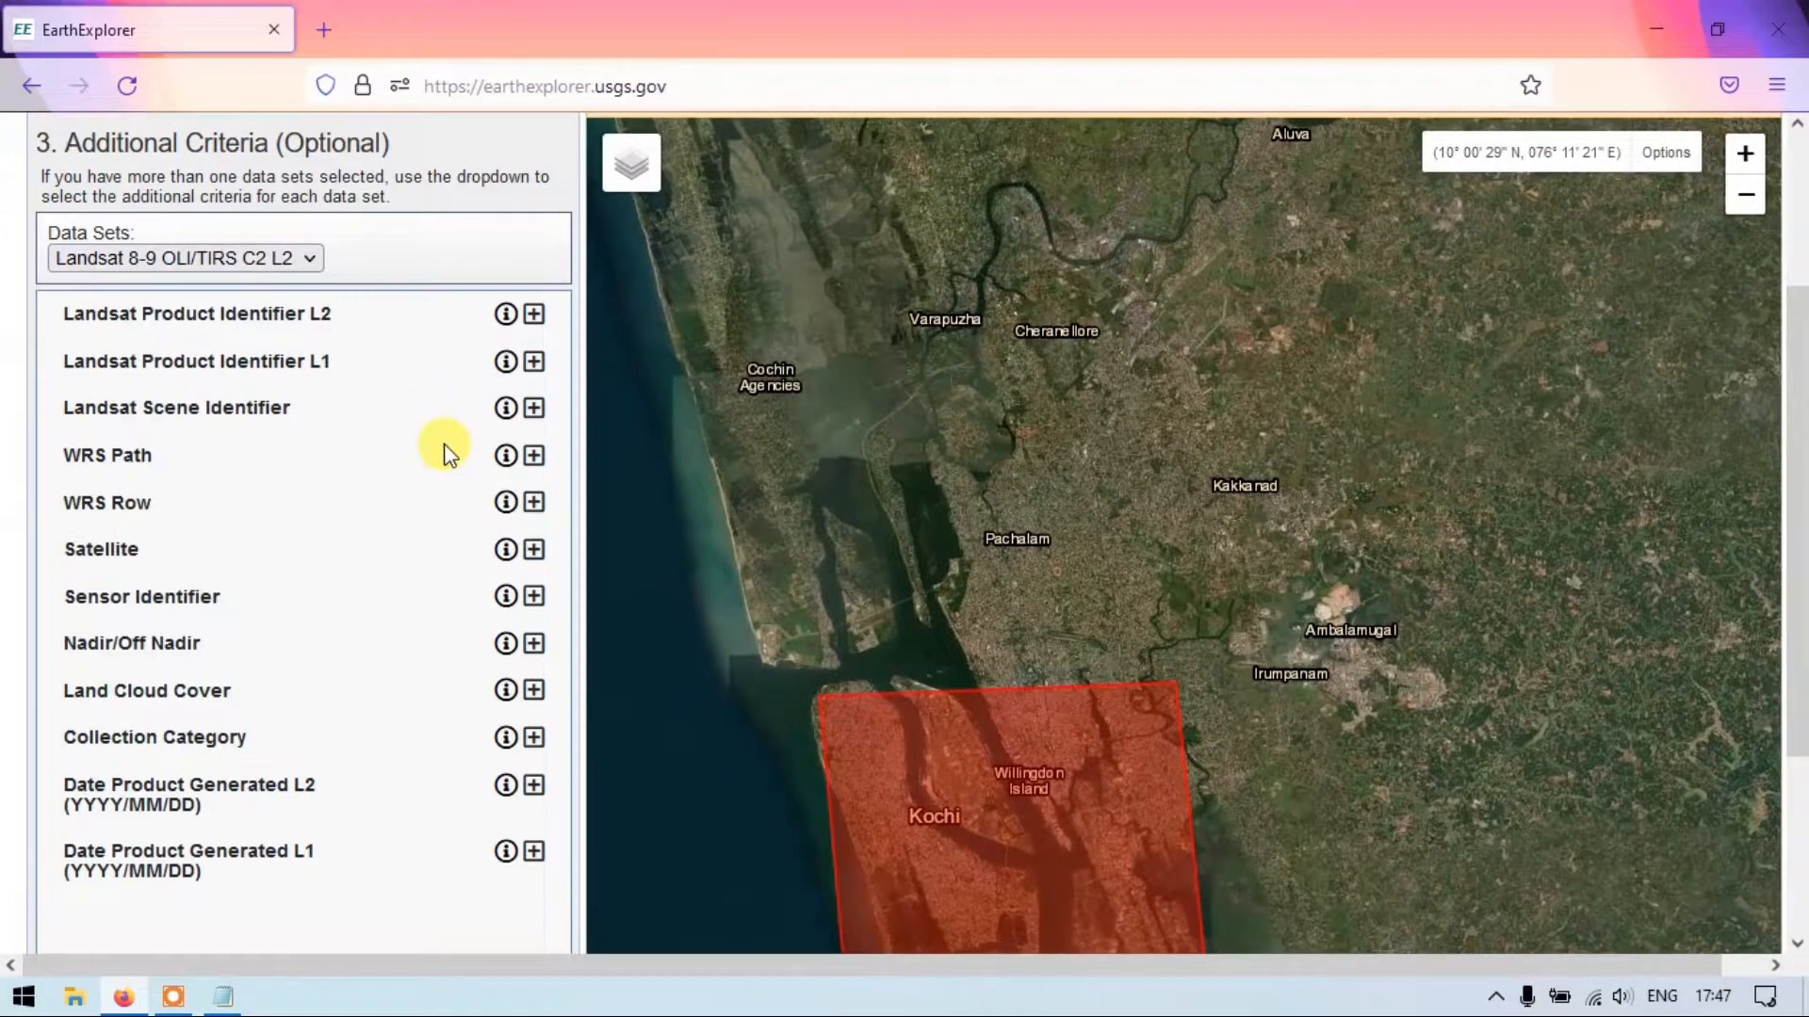
scroll(446, 489, down, 3)
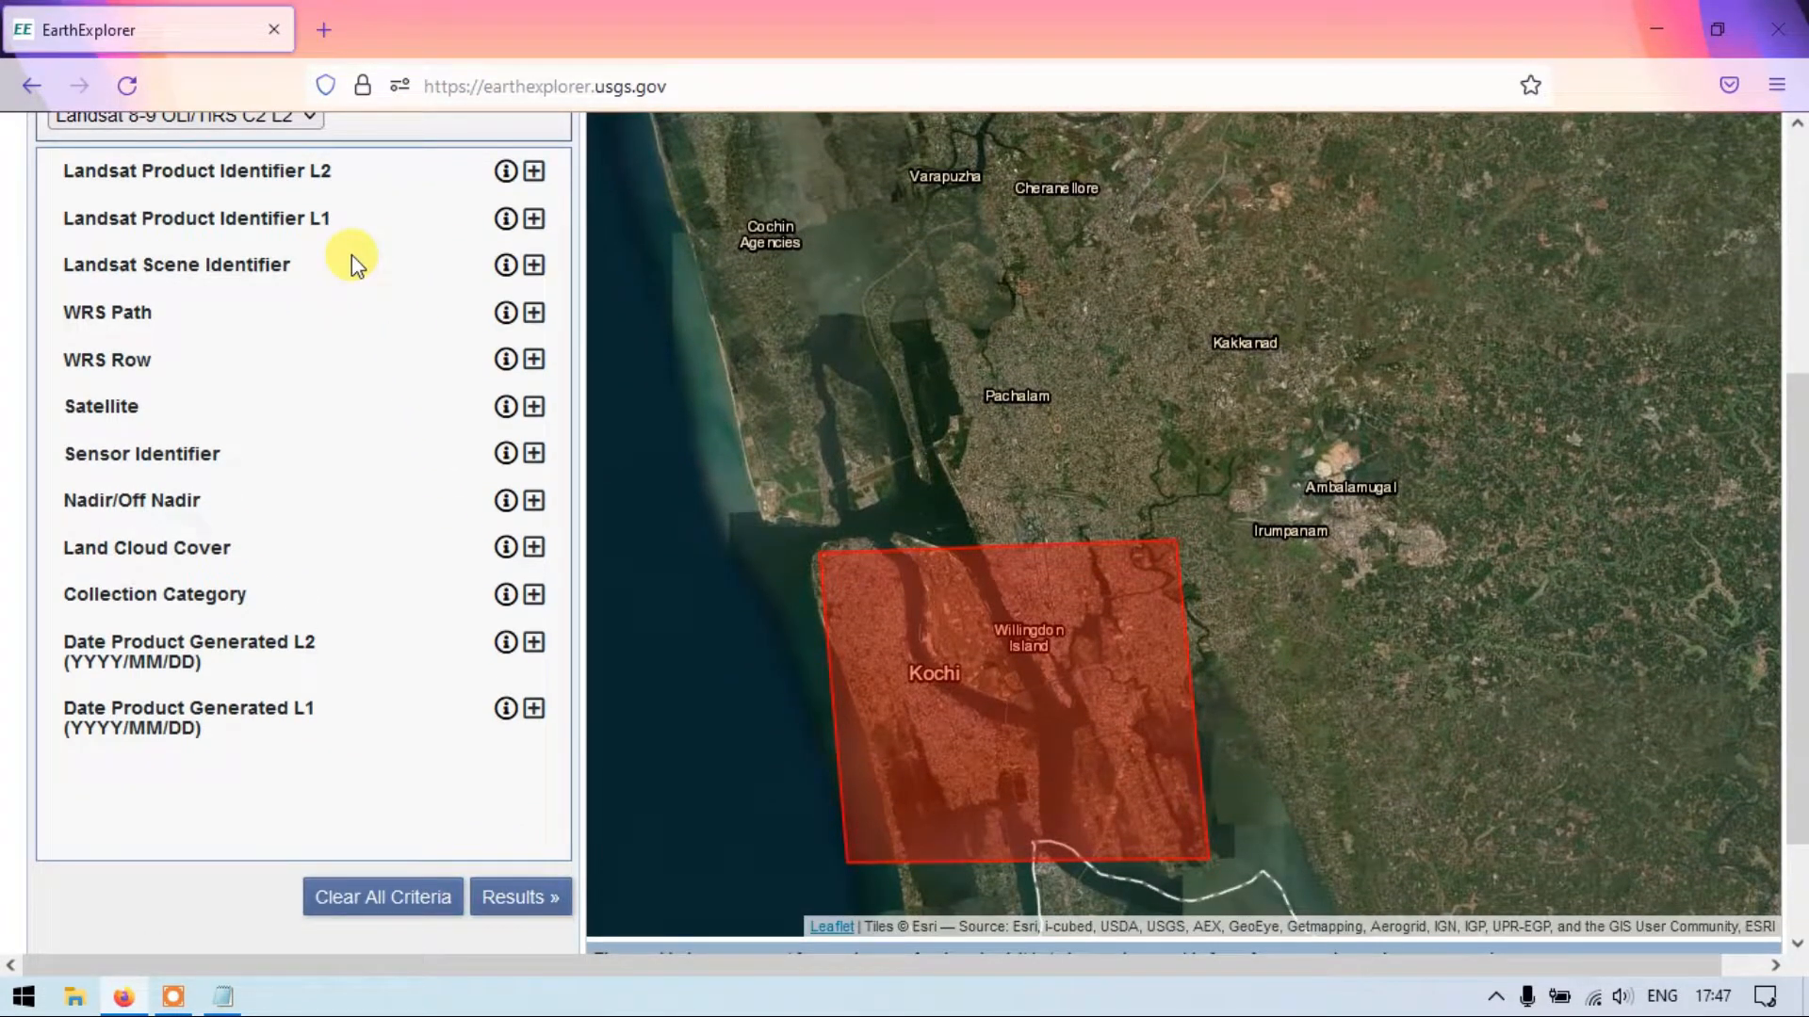
click(534, 408)
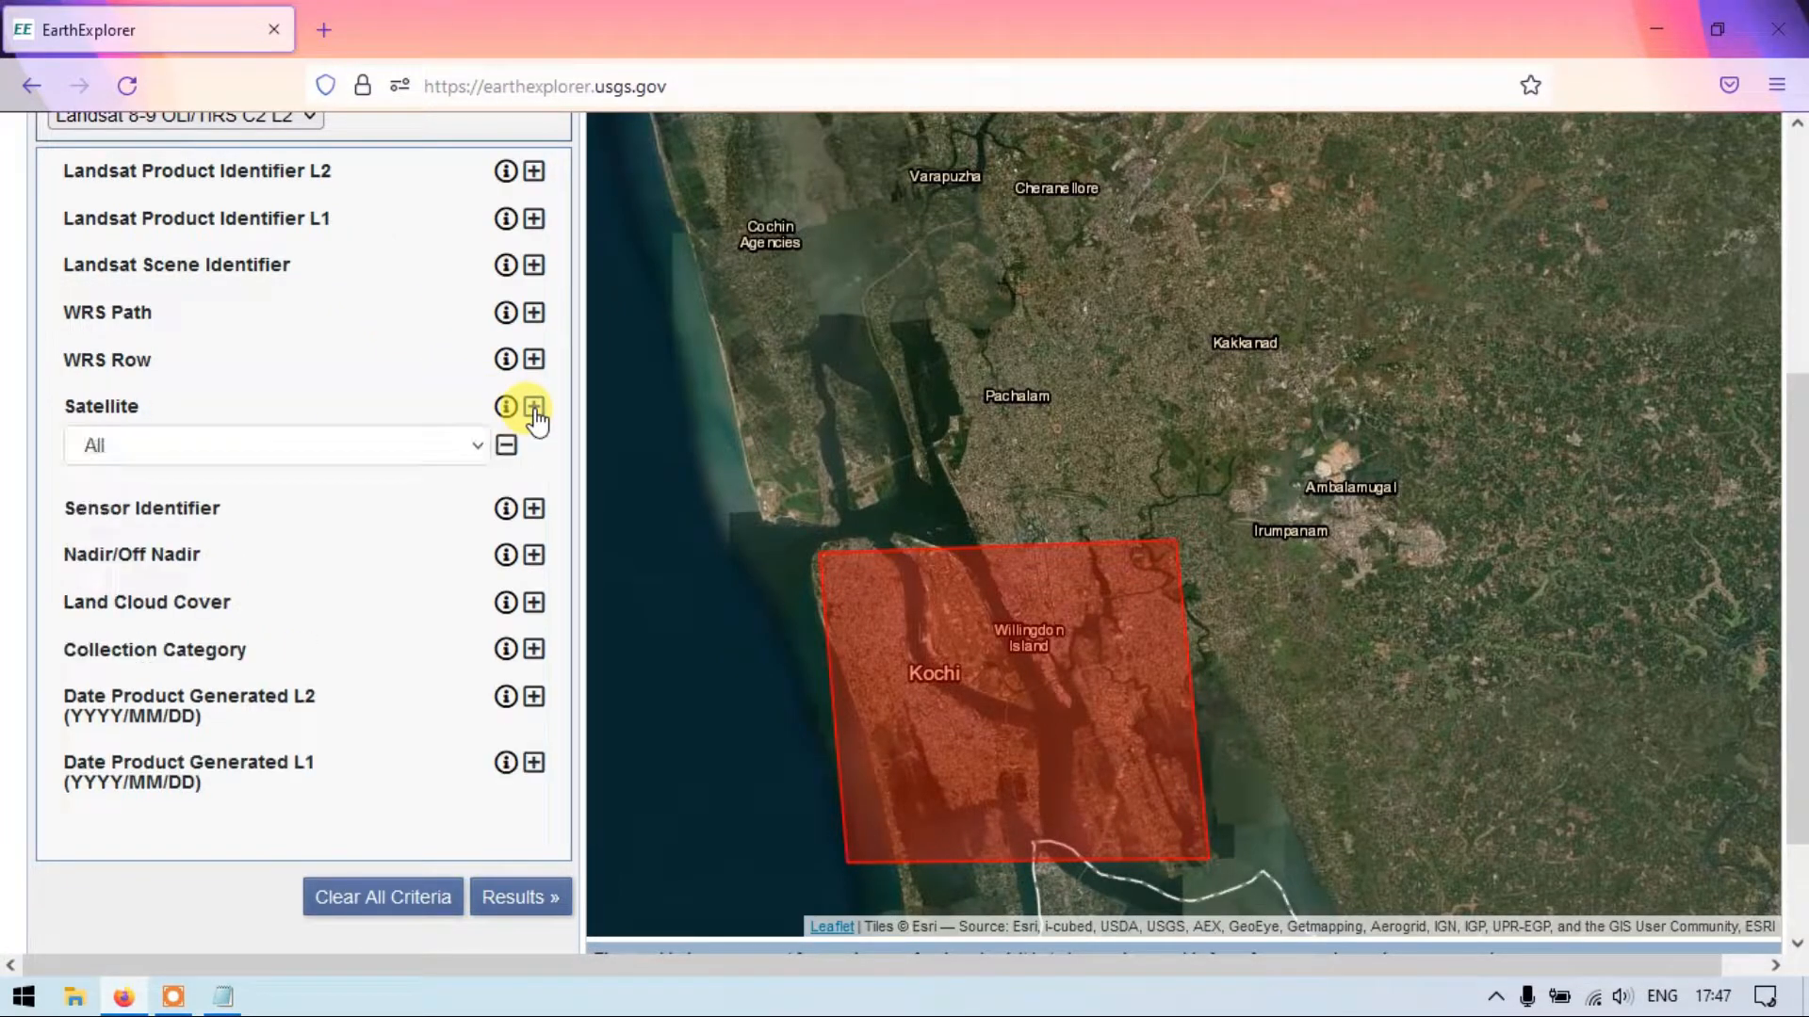
click(476, 452)
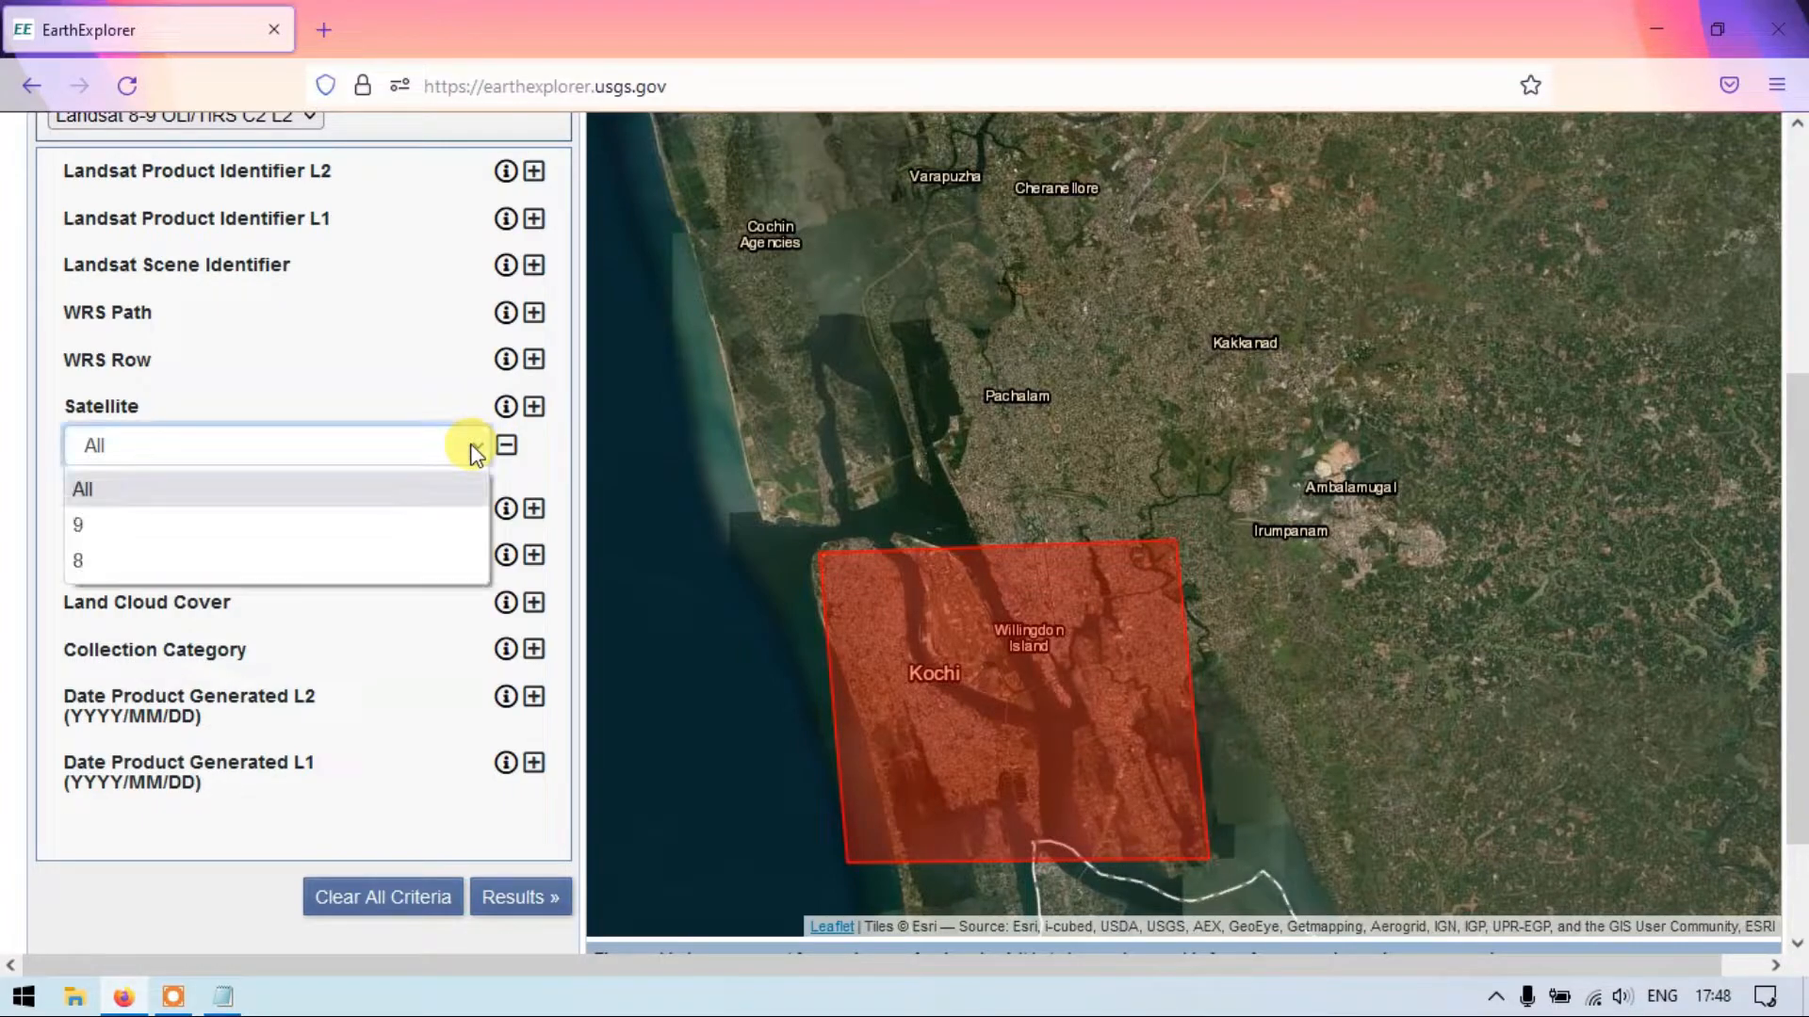
click(371, 565)
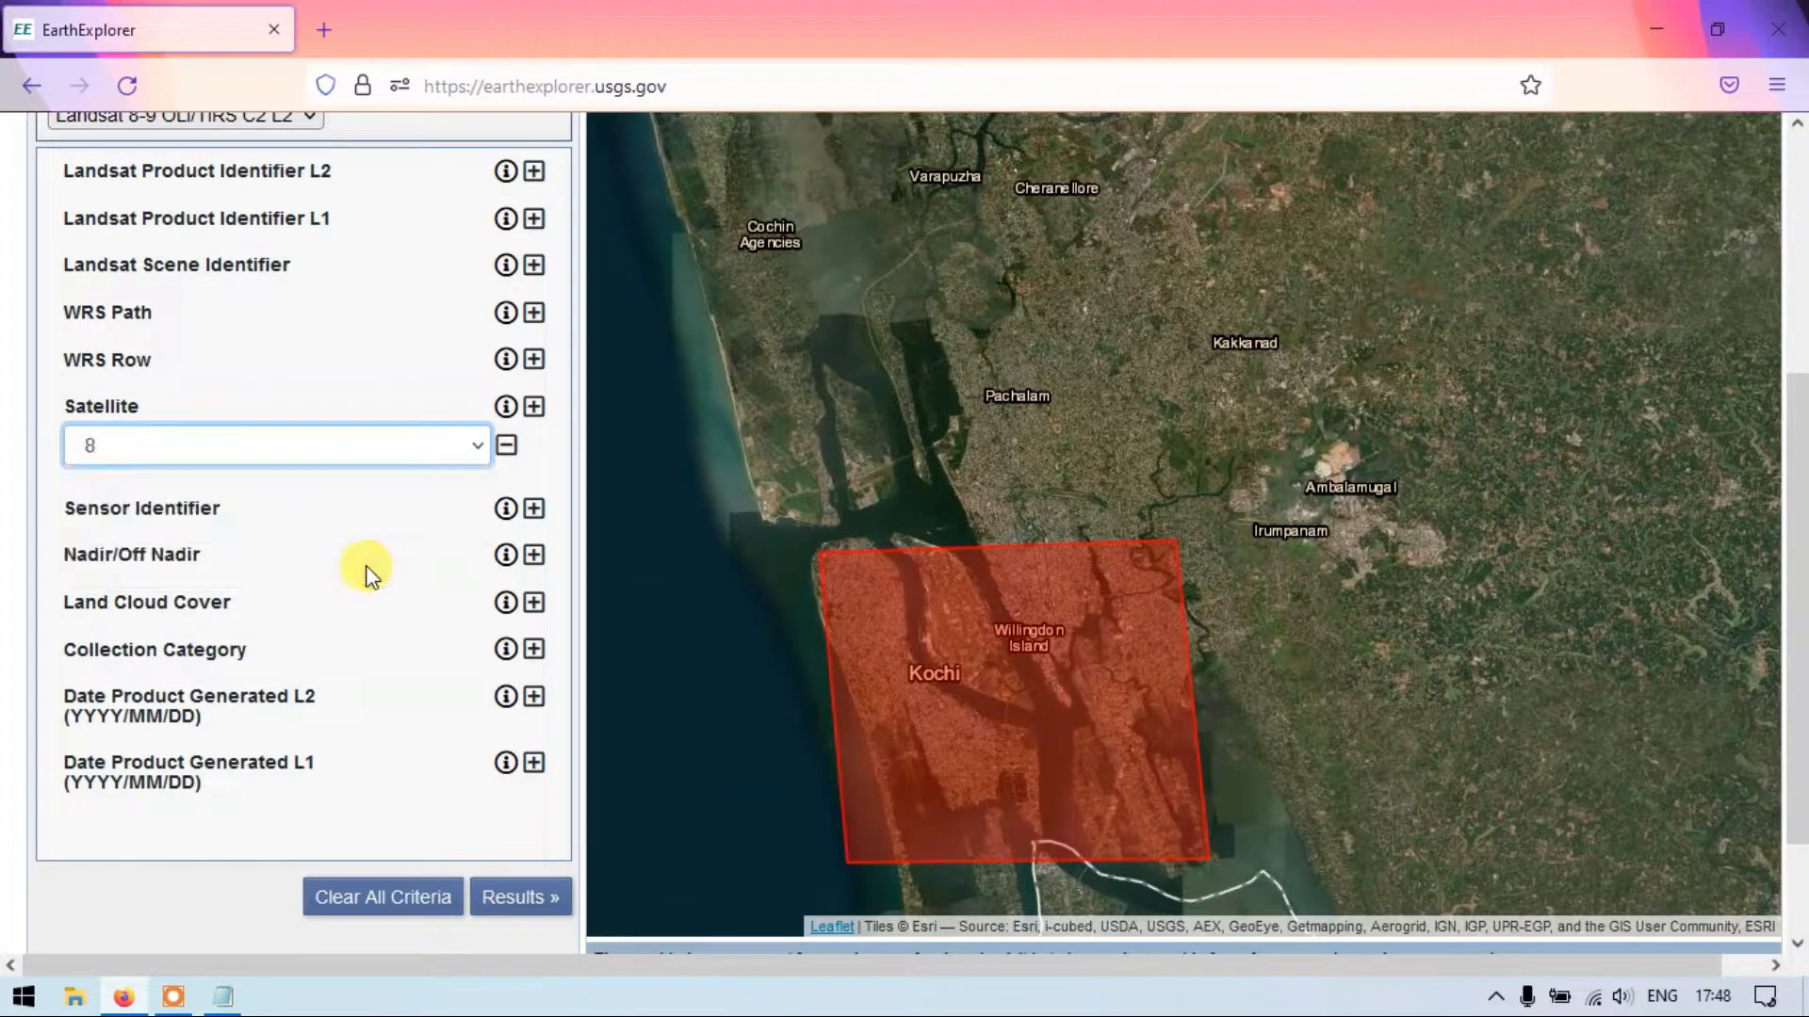
Add a Land Cloud Cover criterion of 0 to 18 and run the search.
scroll(509, 460, down, 3)
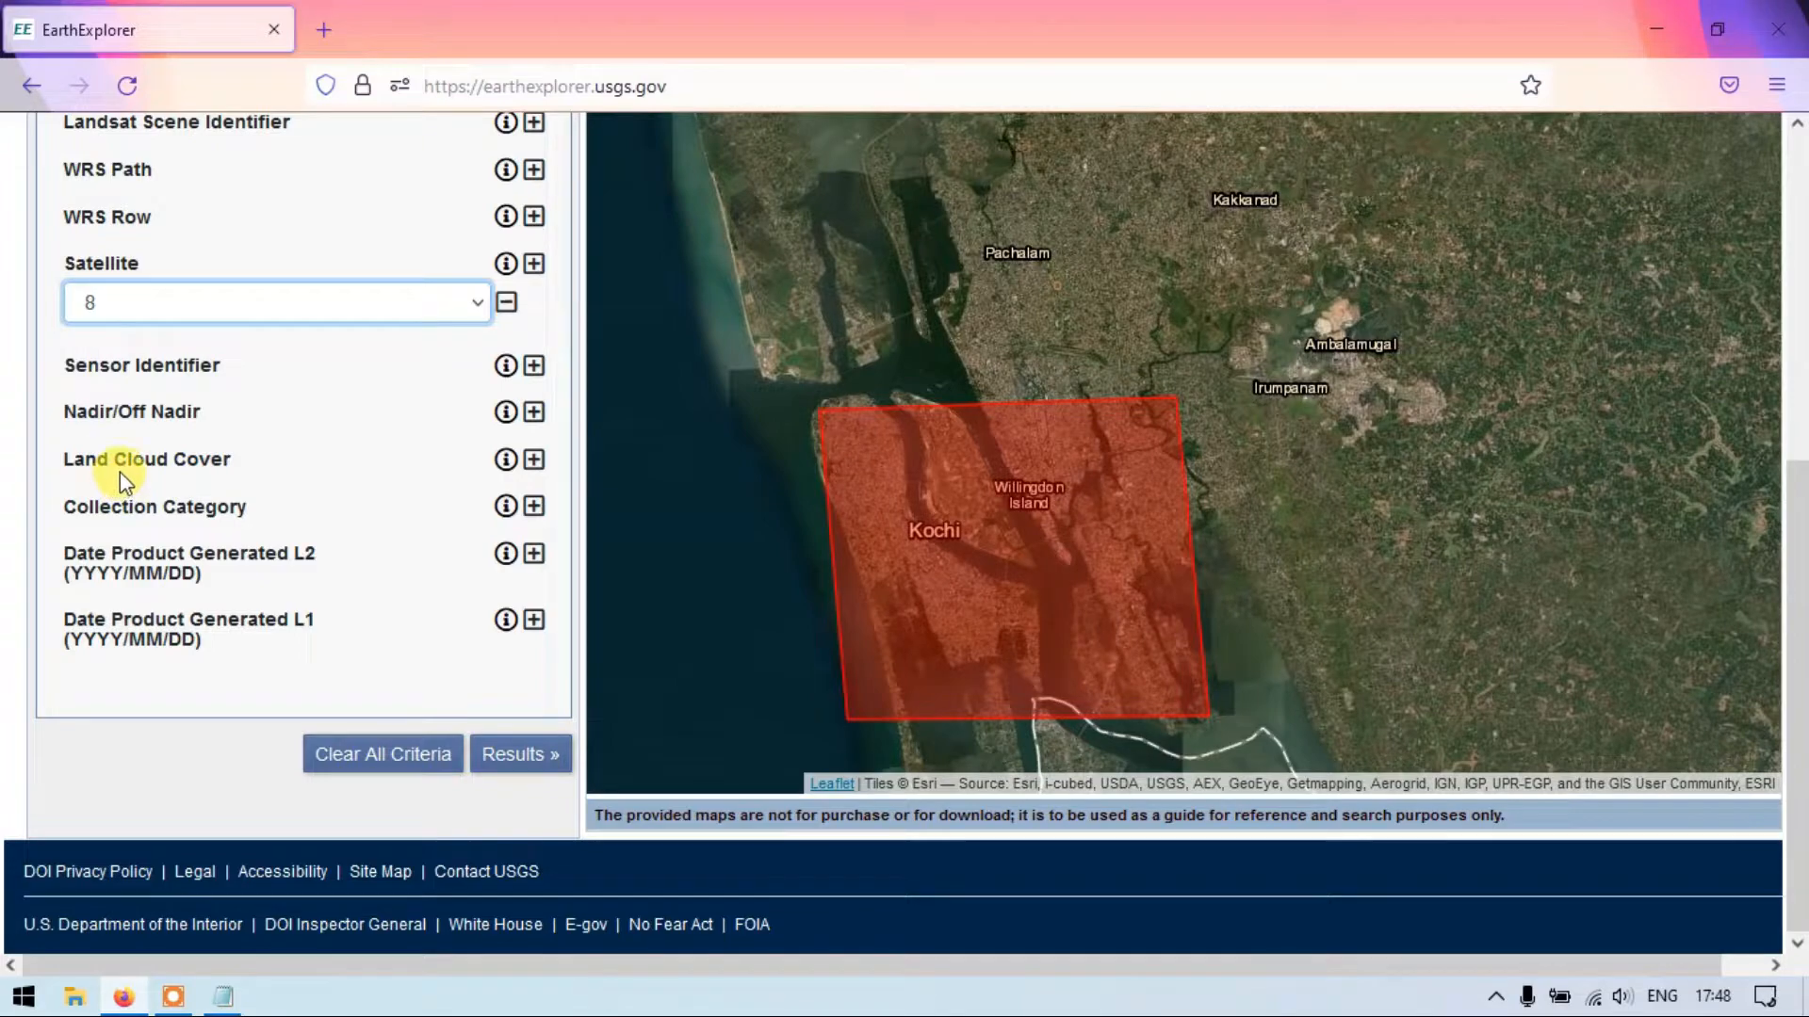
click(534, 462)
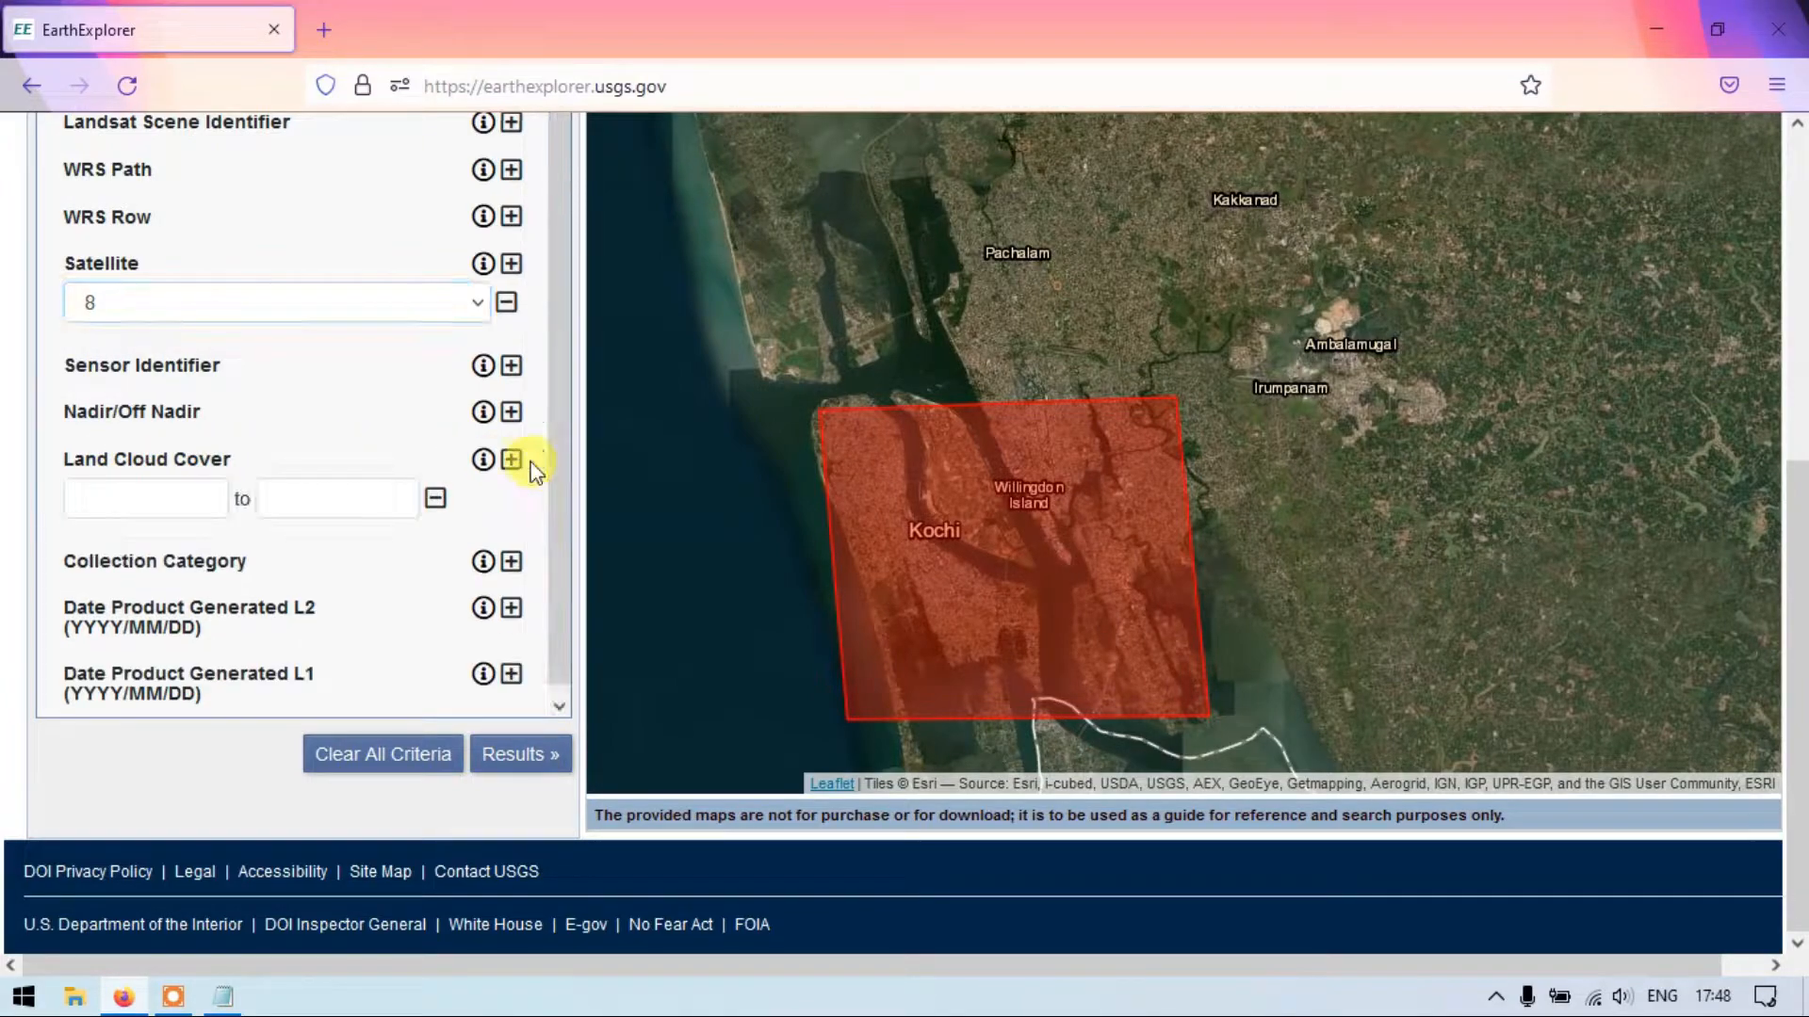
click(176, 500)
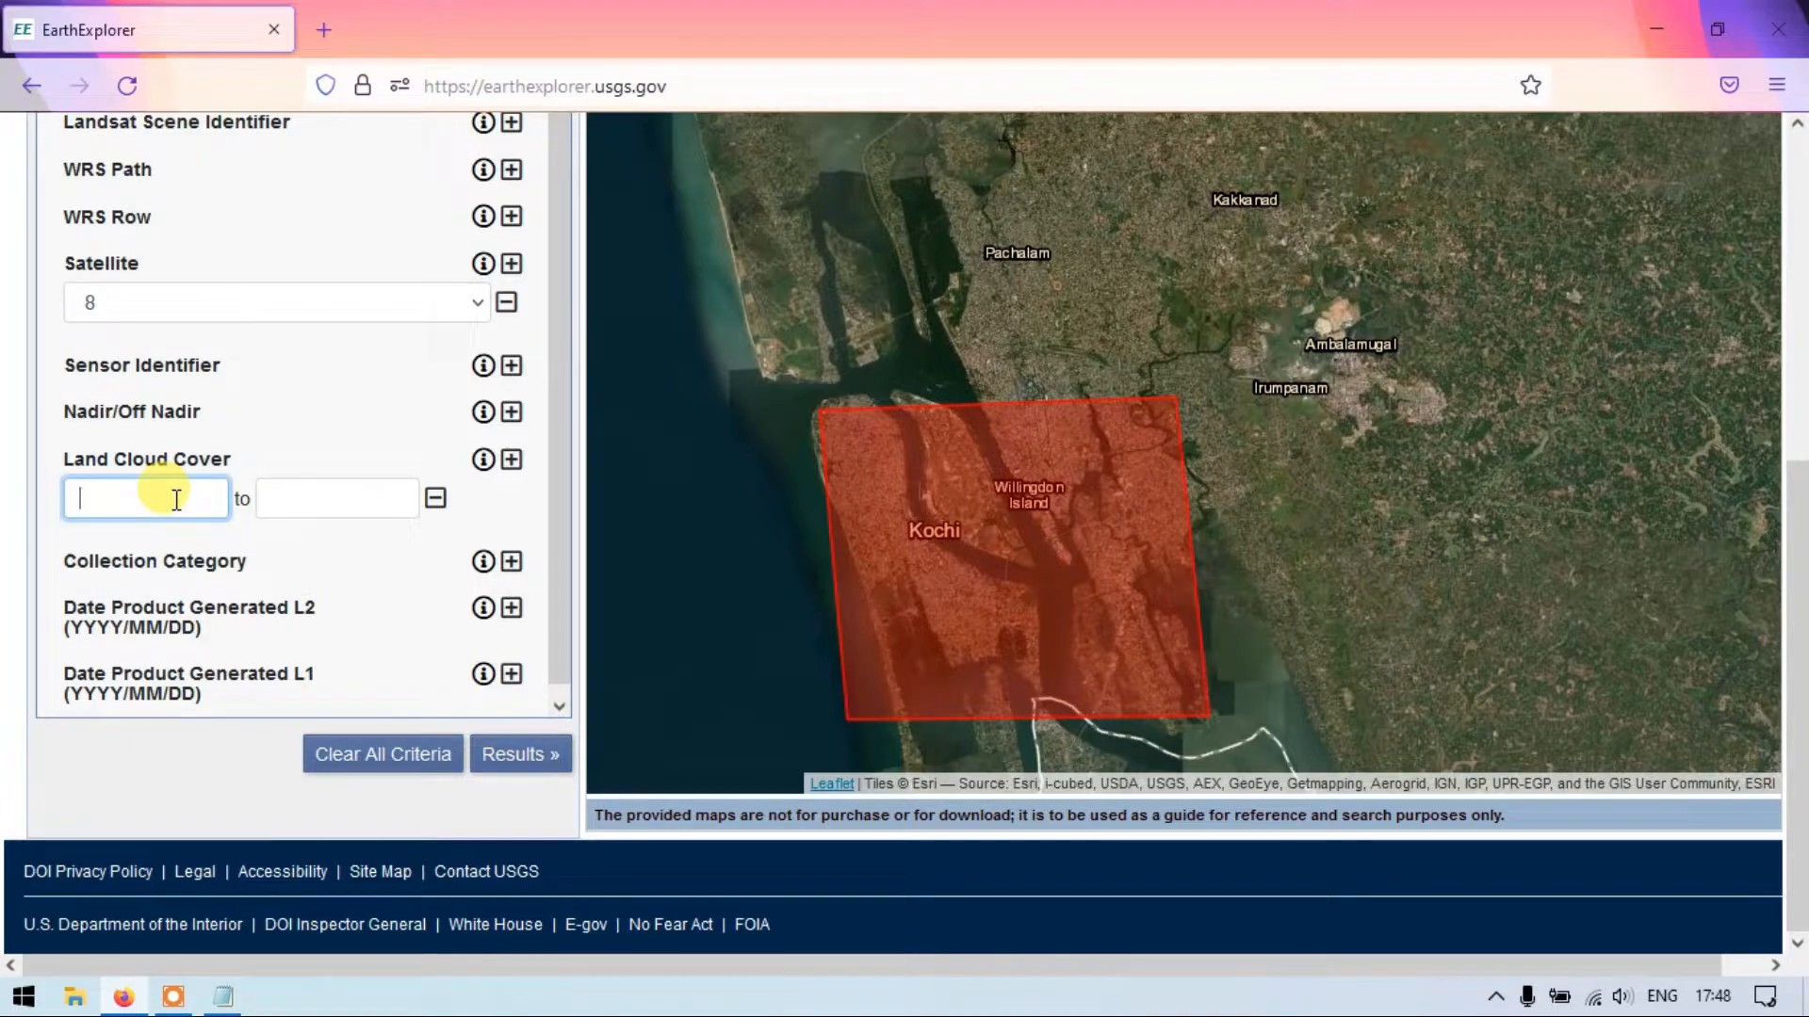
text(0)
click(293, 487)
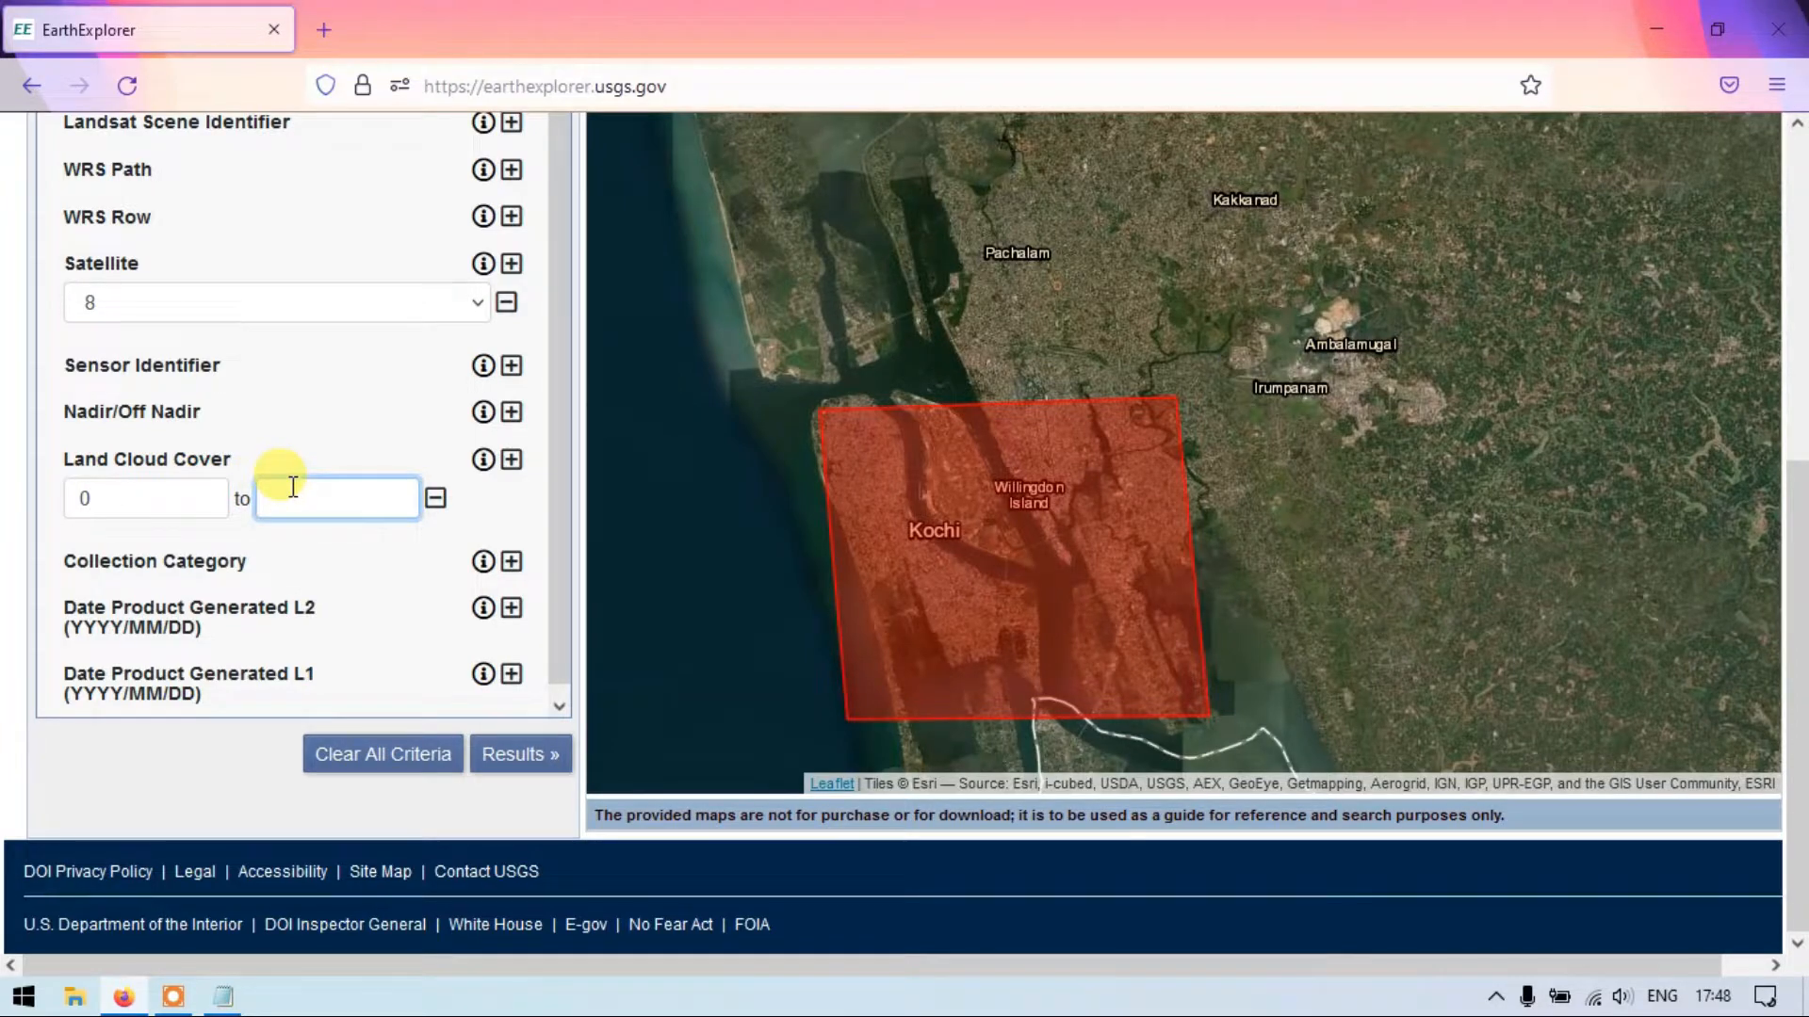
text(18)
scroll(502, 516, down, 1)
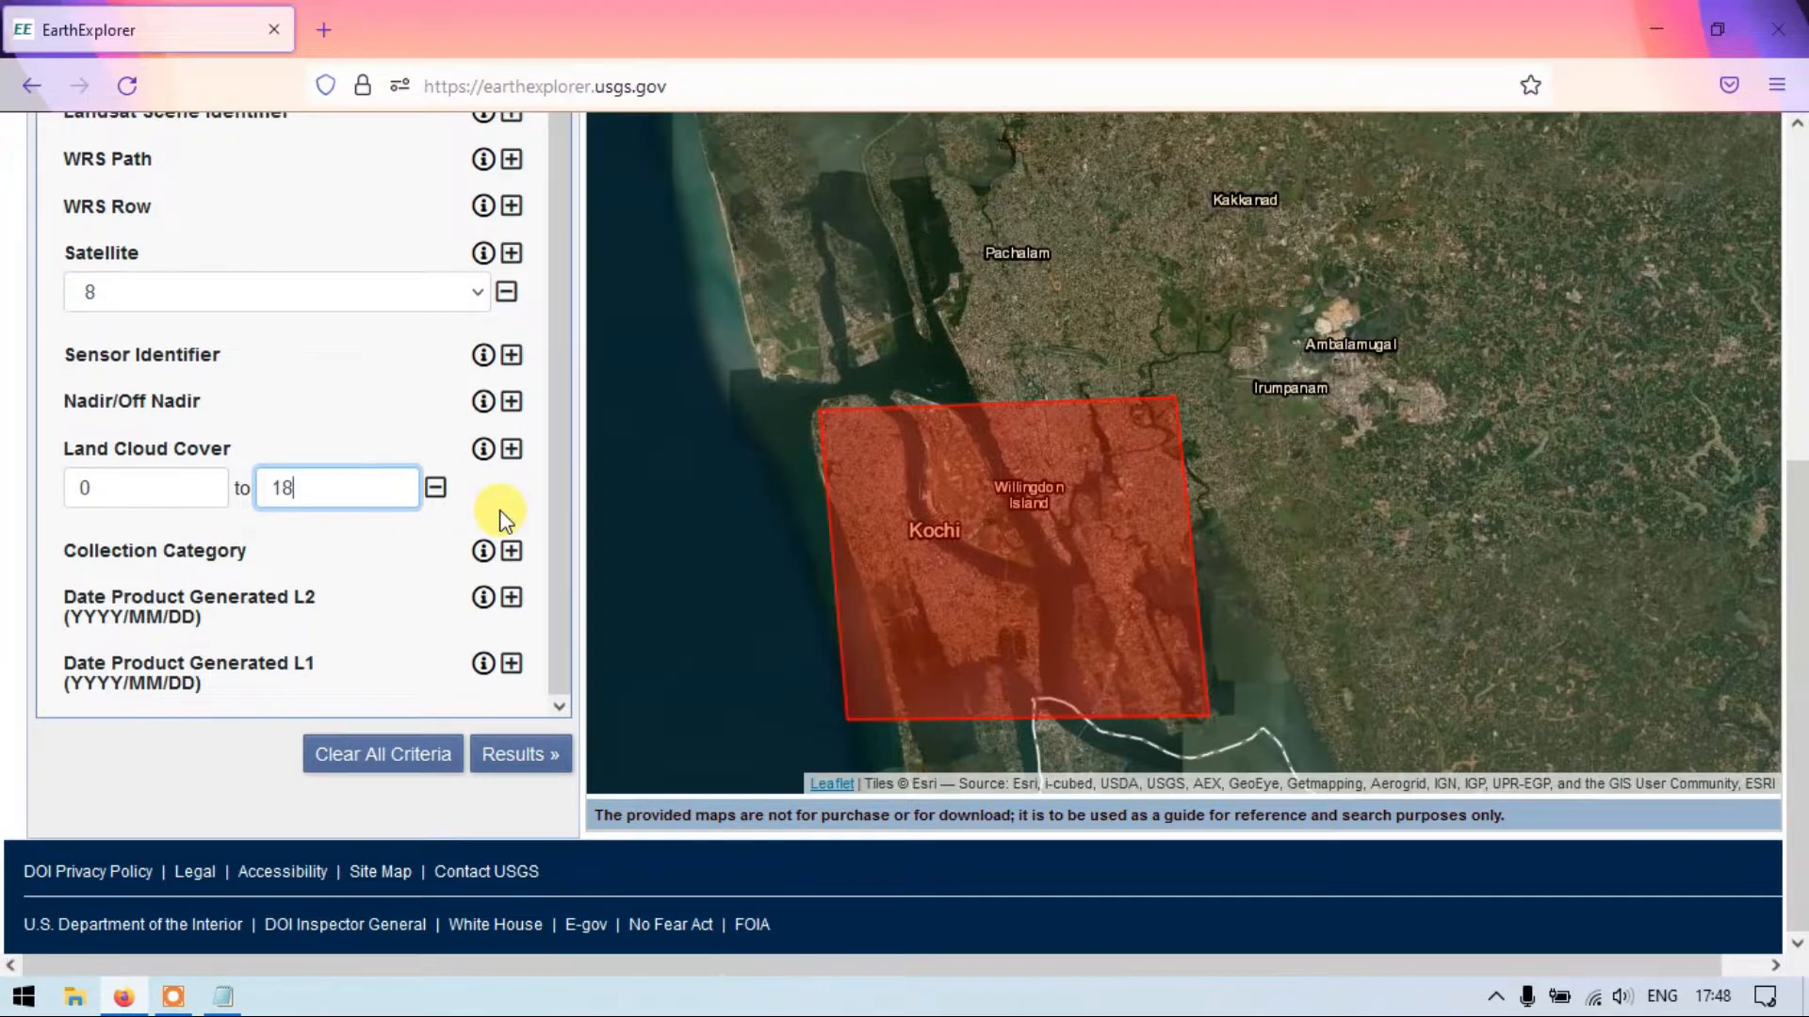
click(528, 757)
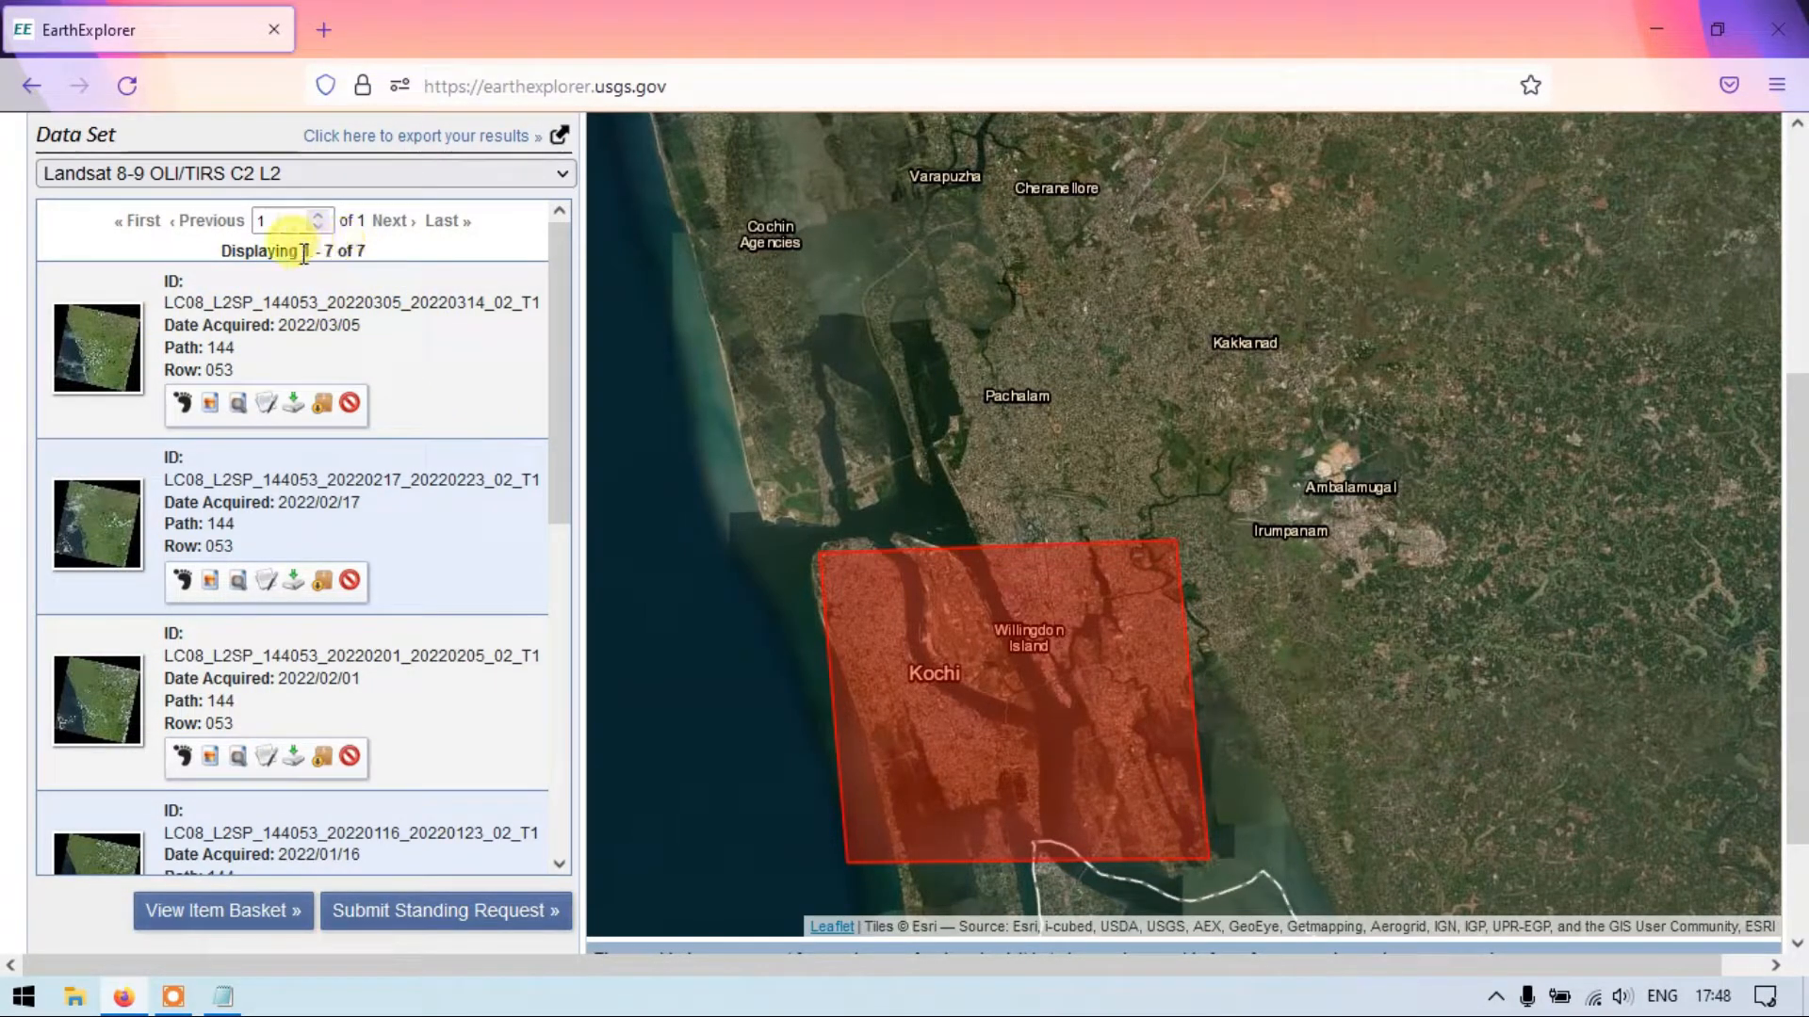
Examine the number of scenes found and compare the acquisition dates across the results list.
drag(302, 250, 370, 251)
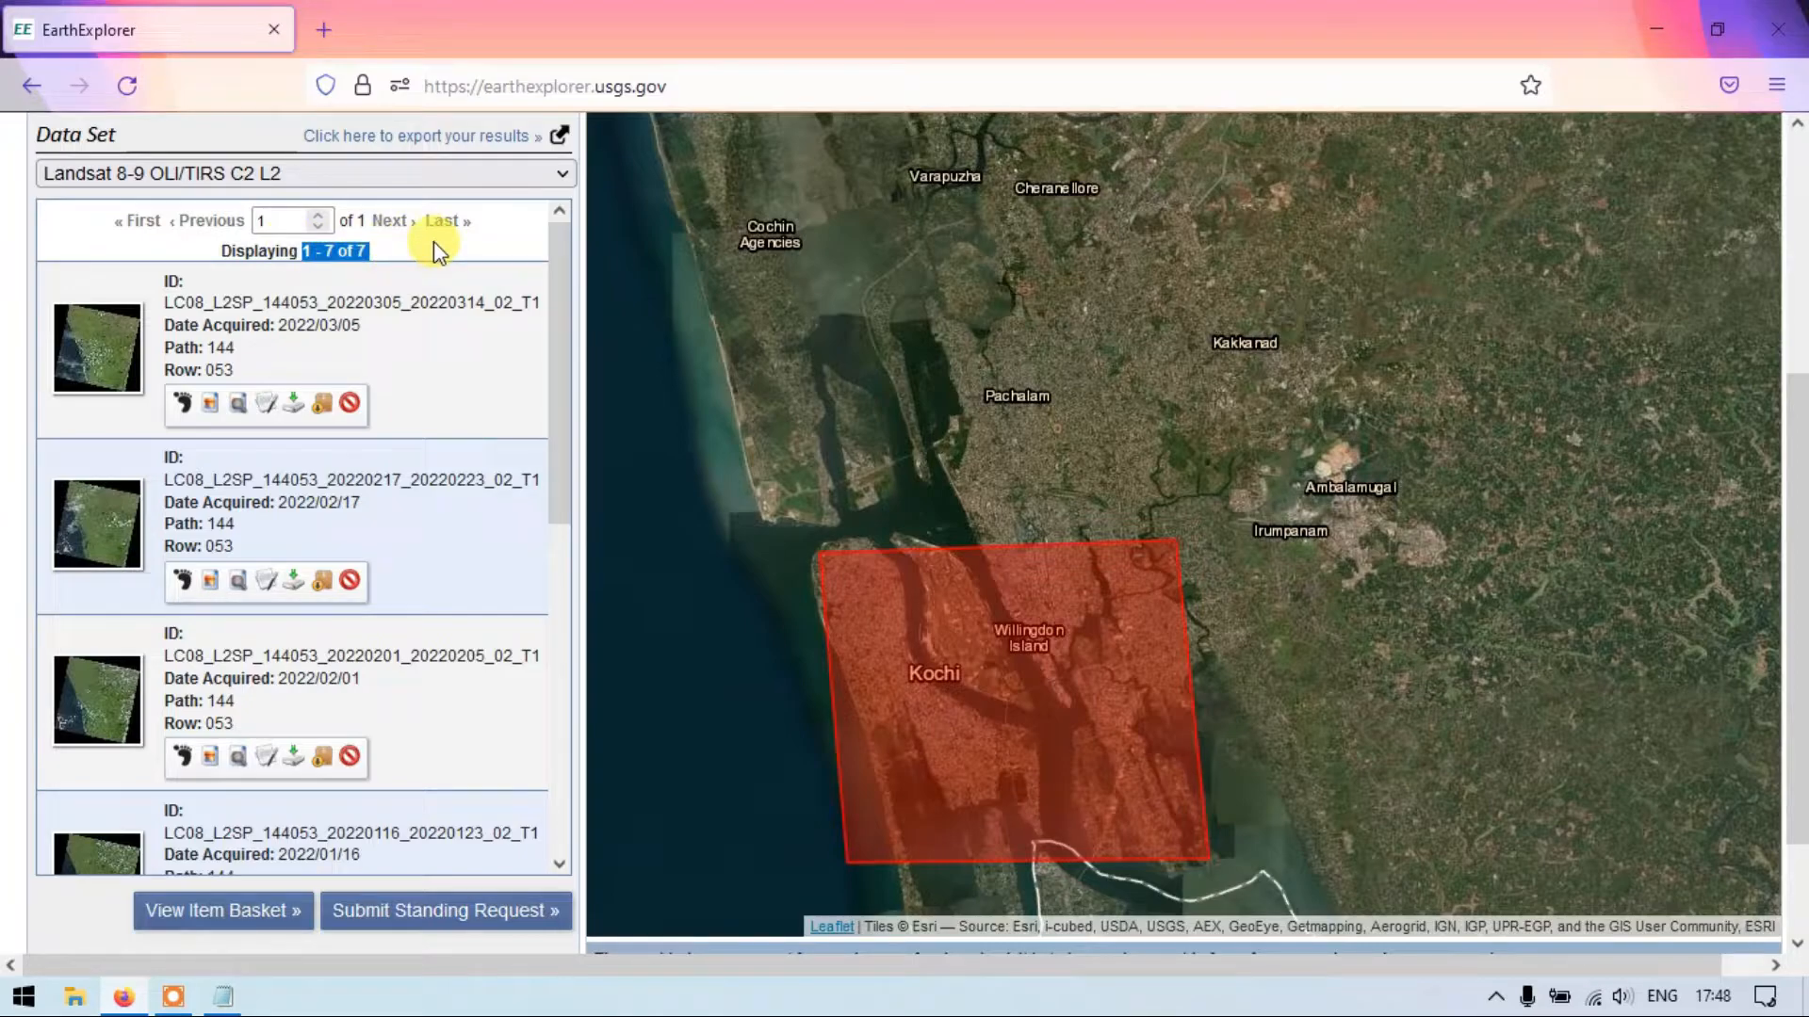
scroll(460, 344, down, 5)
scroll(459, 349, down, 3)
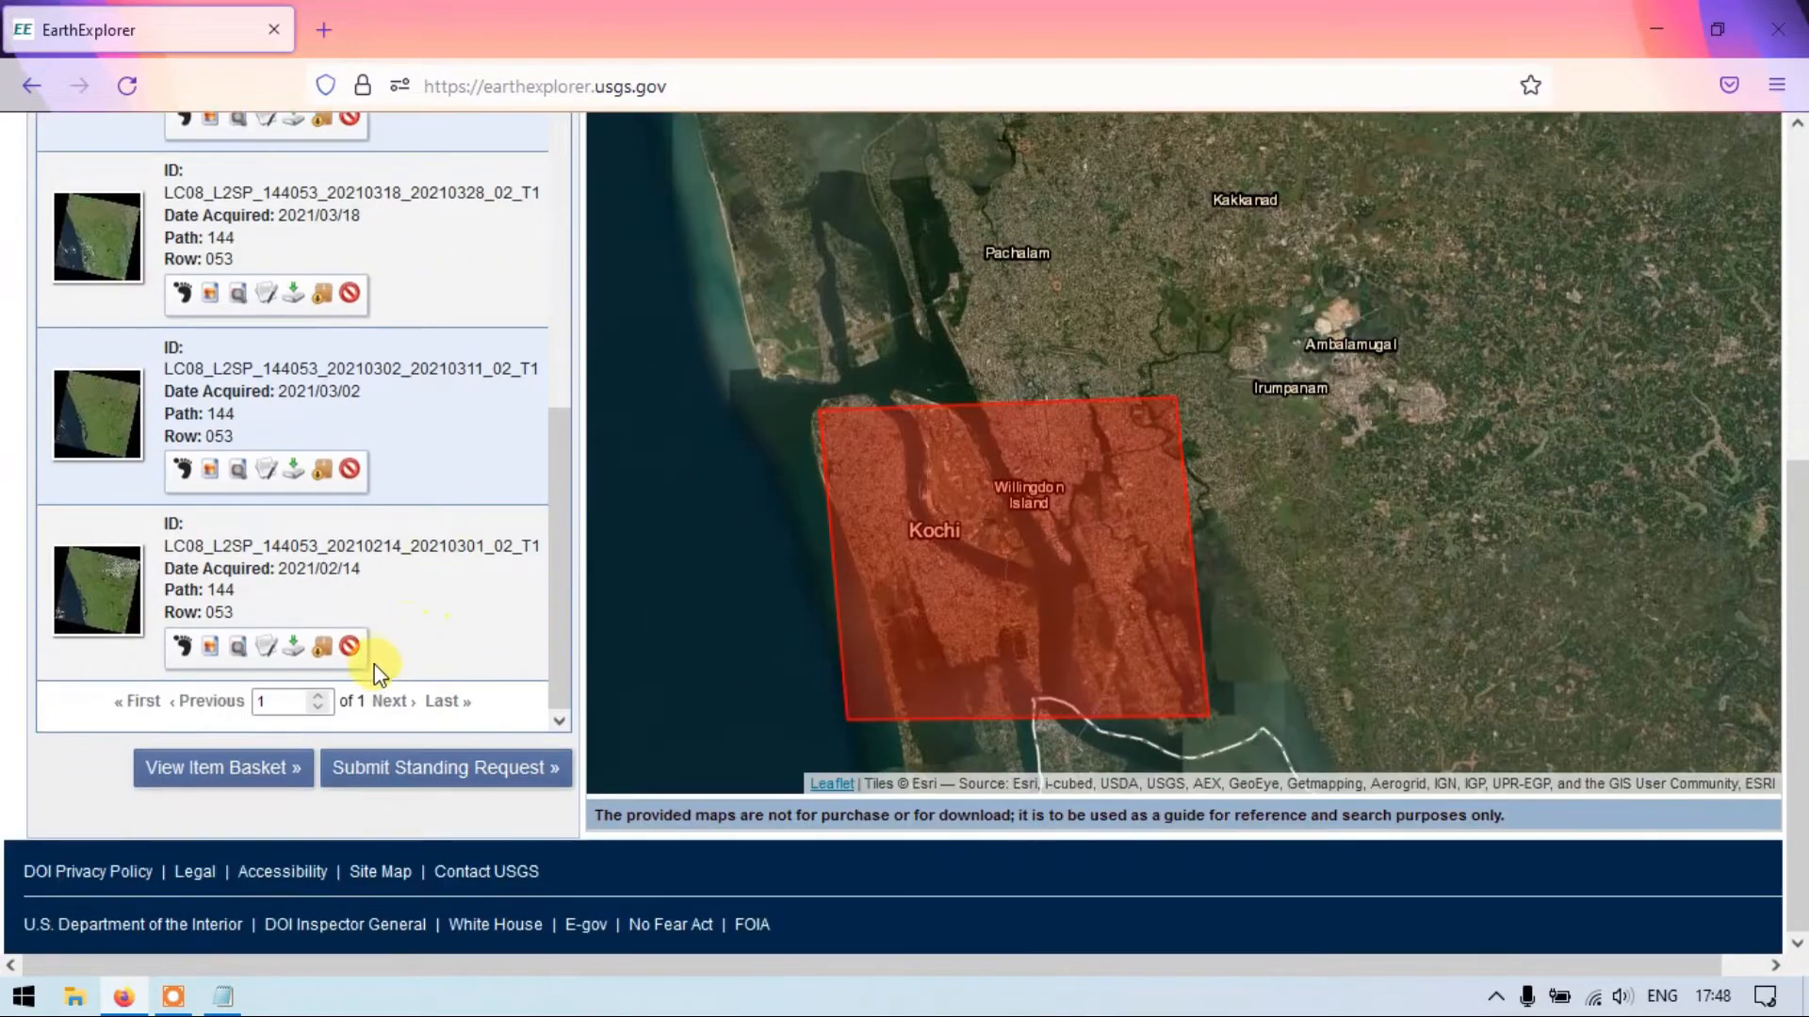
scroll(401, 490, up, 8)
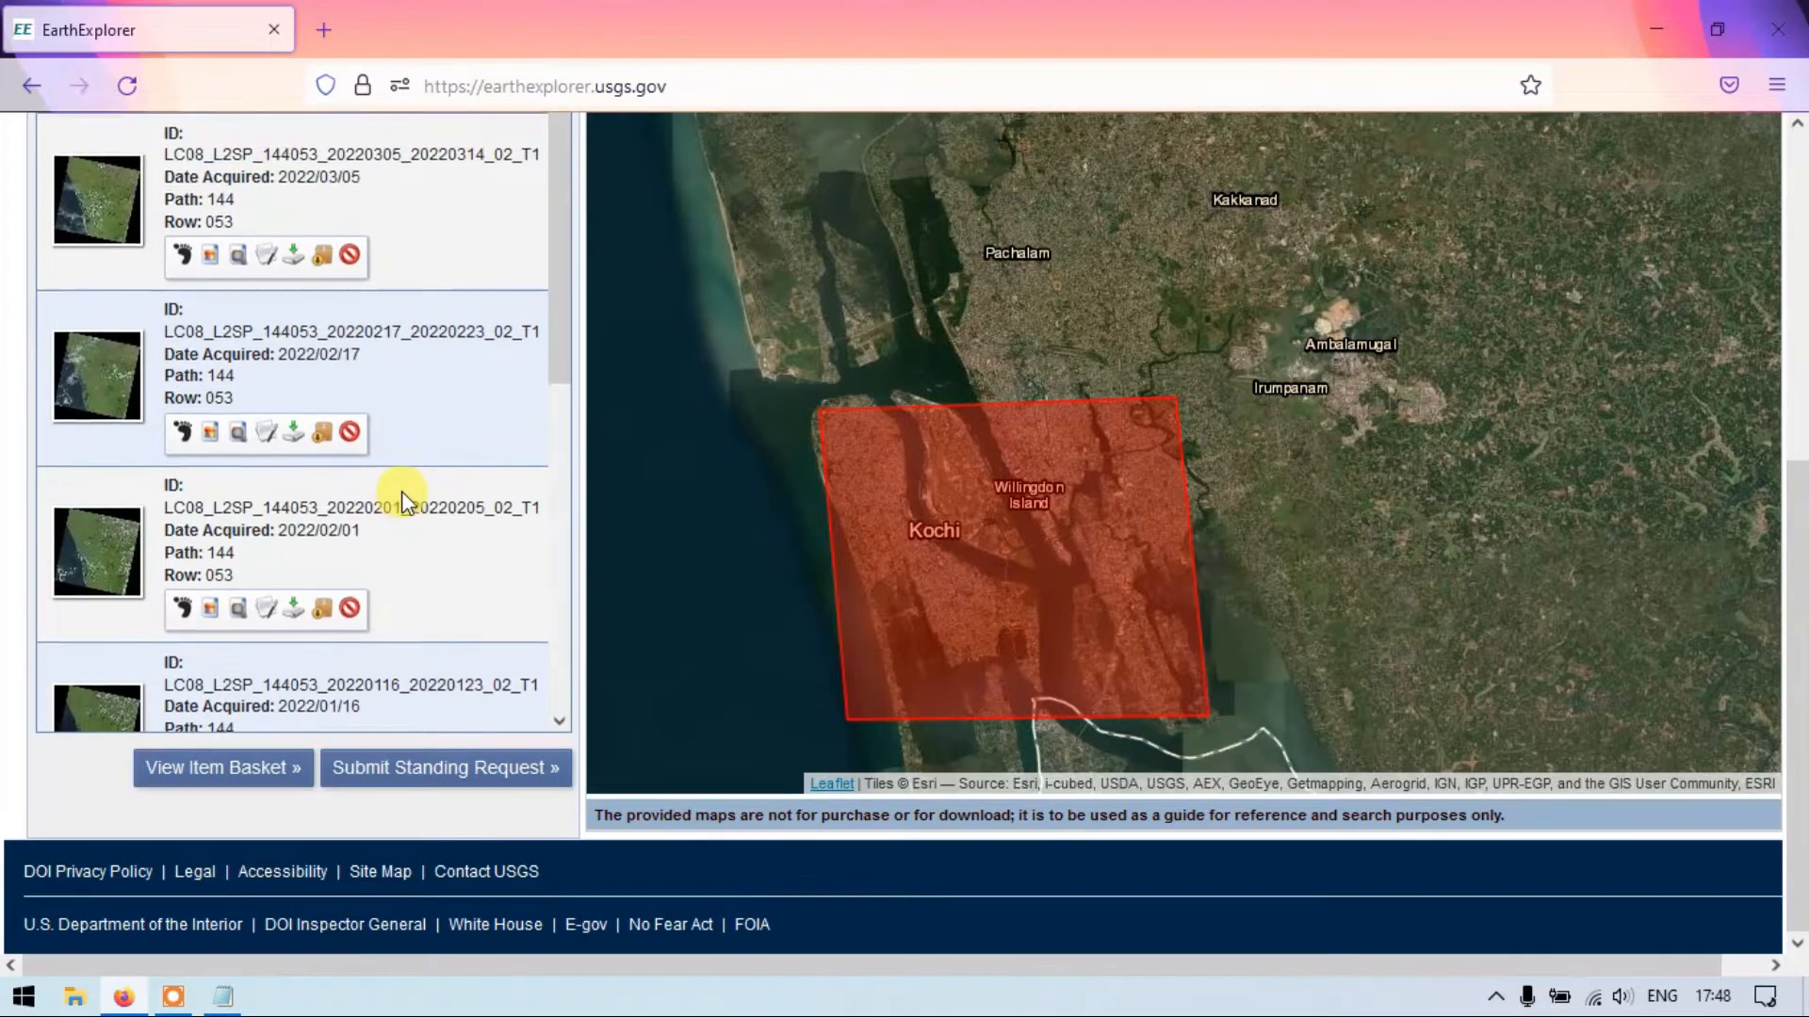
scroll(394, 480, up, 2)
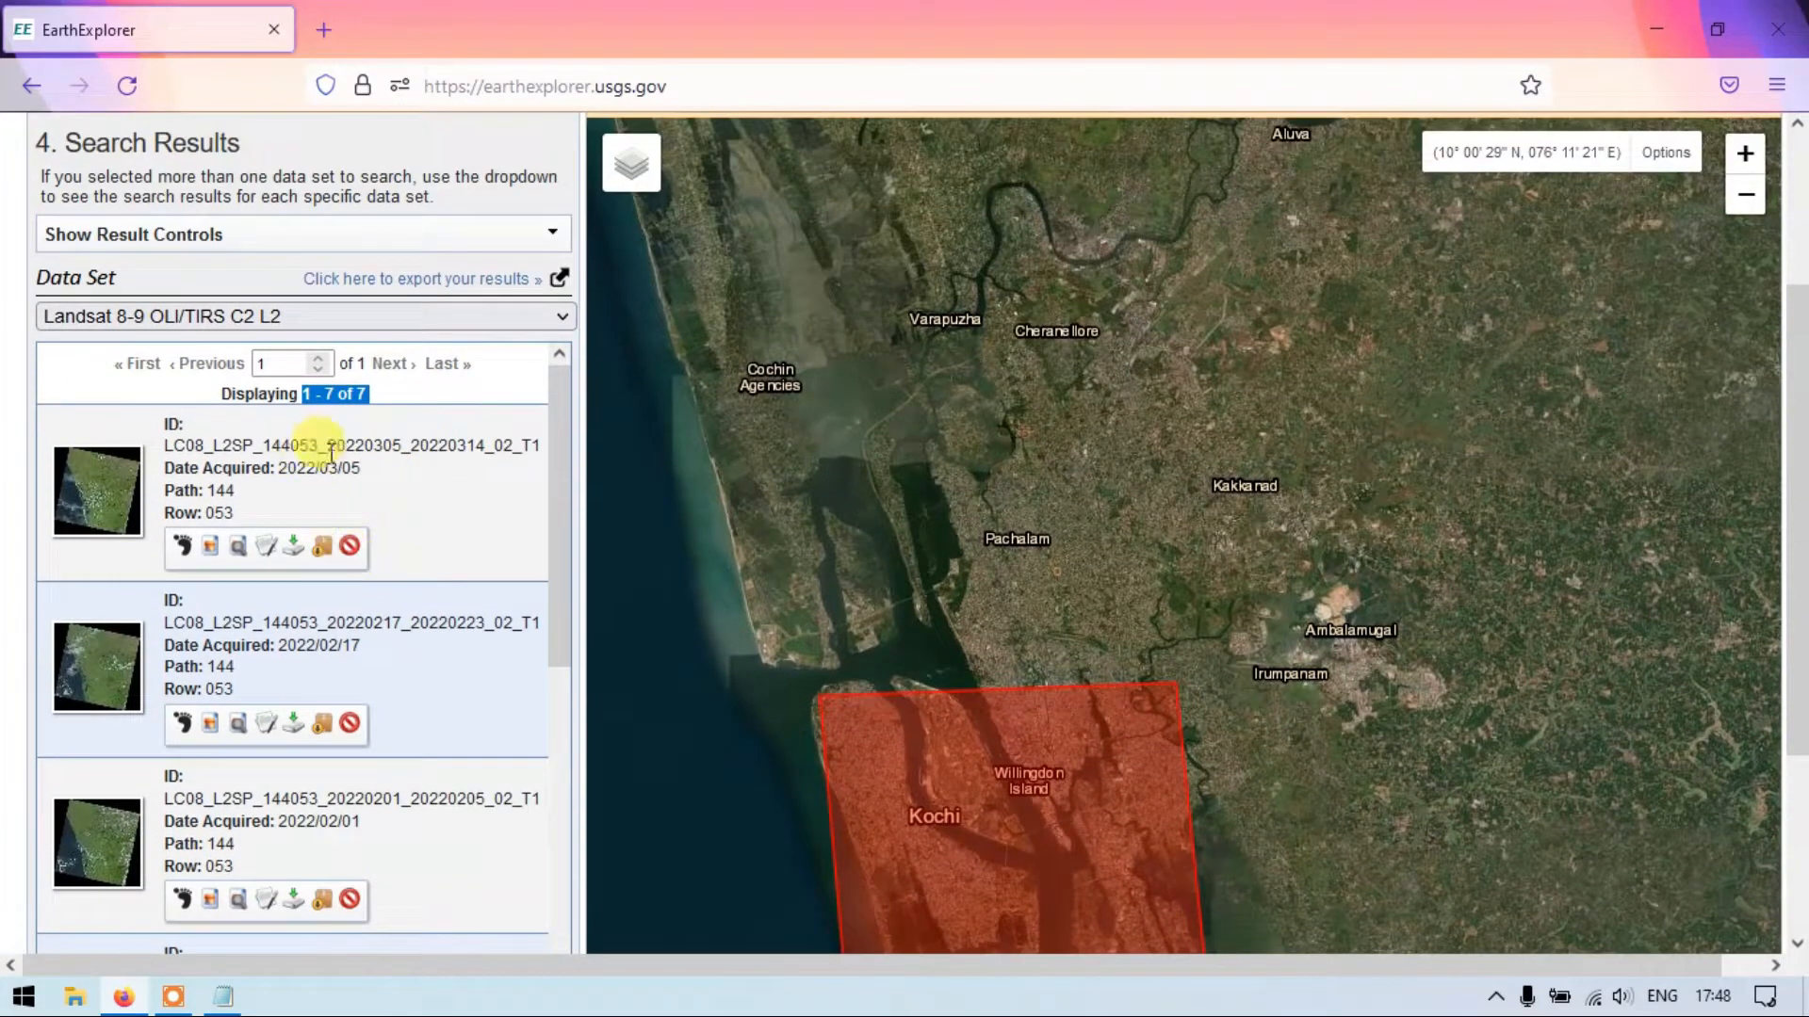
drag(328, 468, 338, 468)
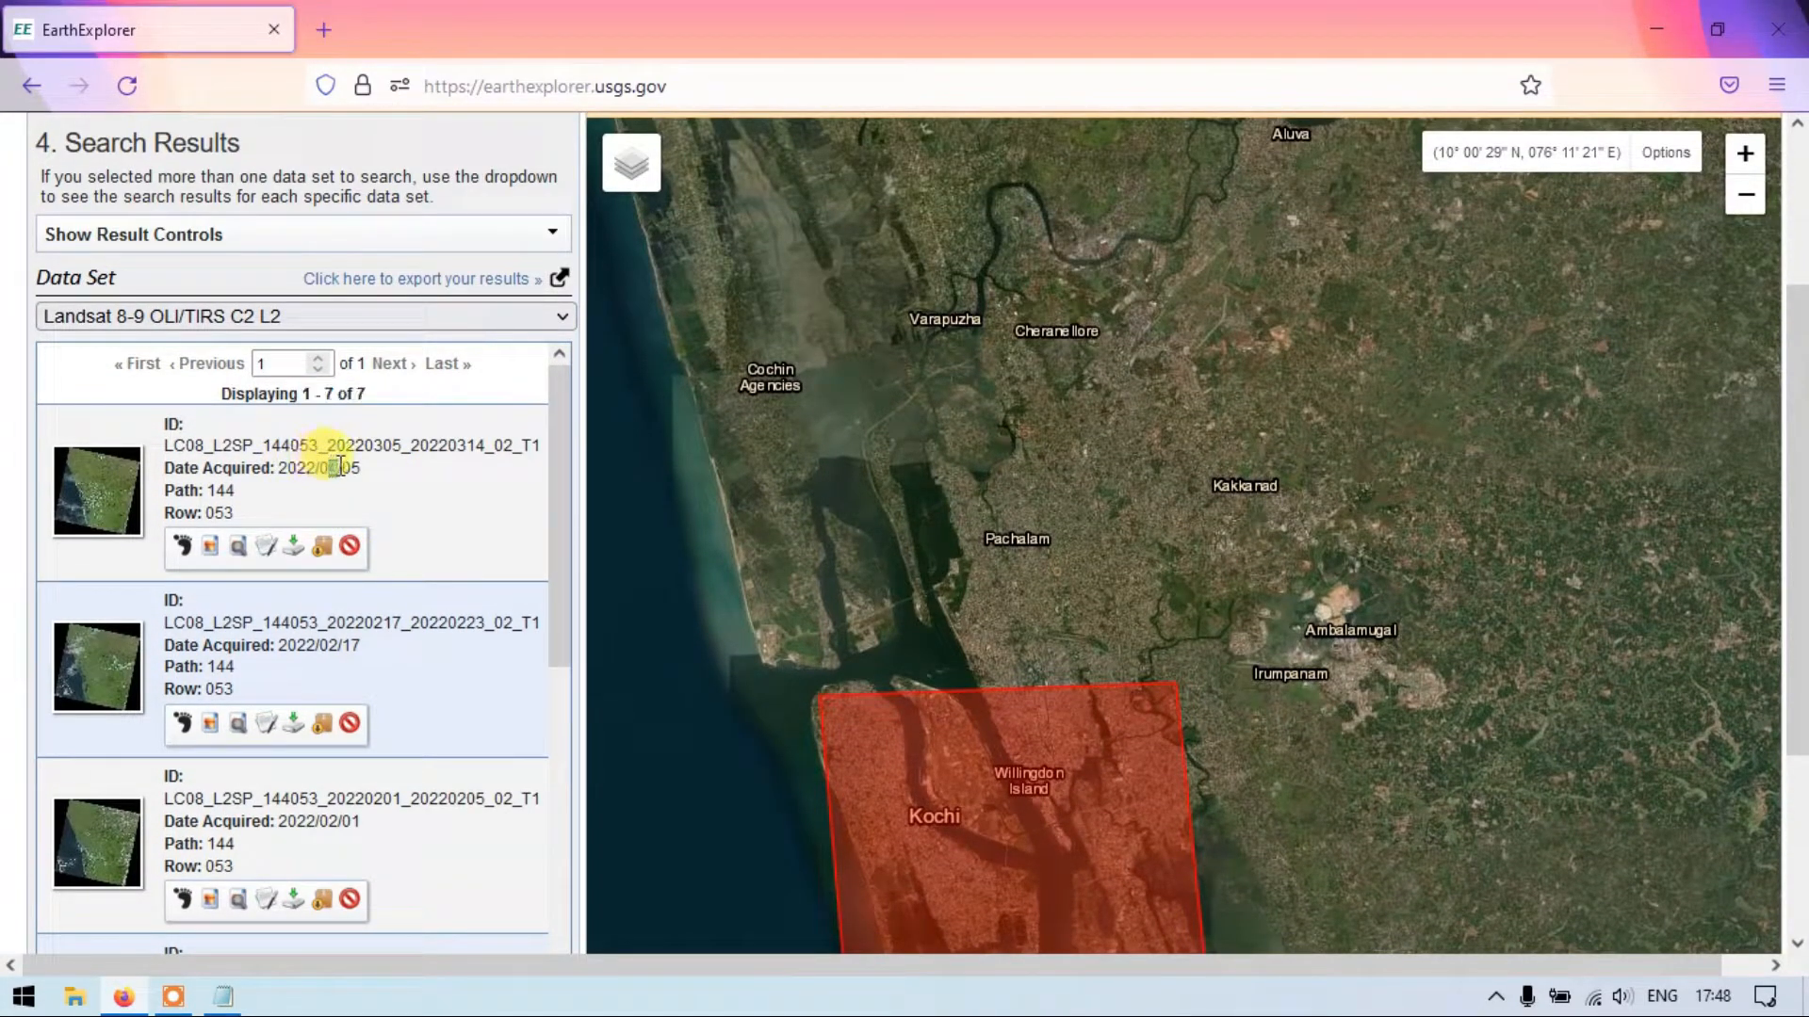
drag(326, 635, 338, 635)
scroll(331, 635, down, 3)
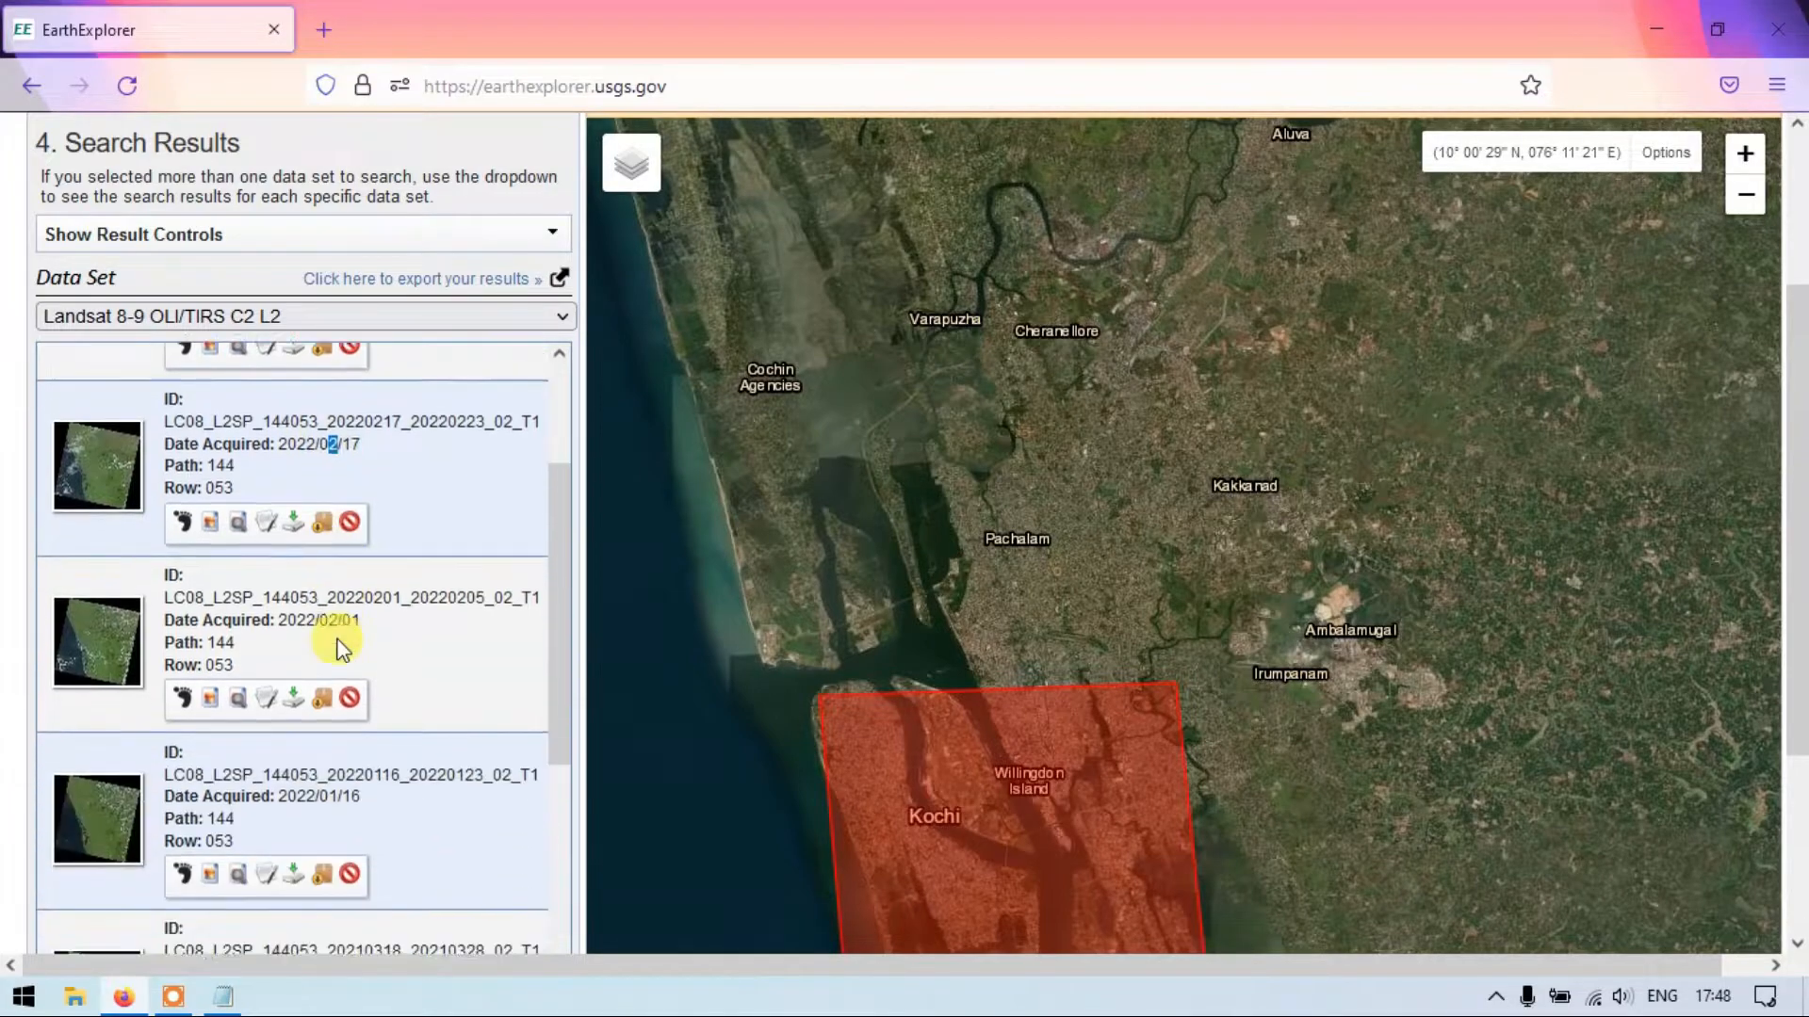
scroll(325, 651, down, 2)
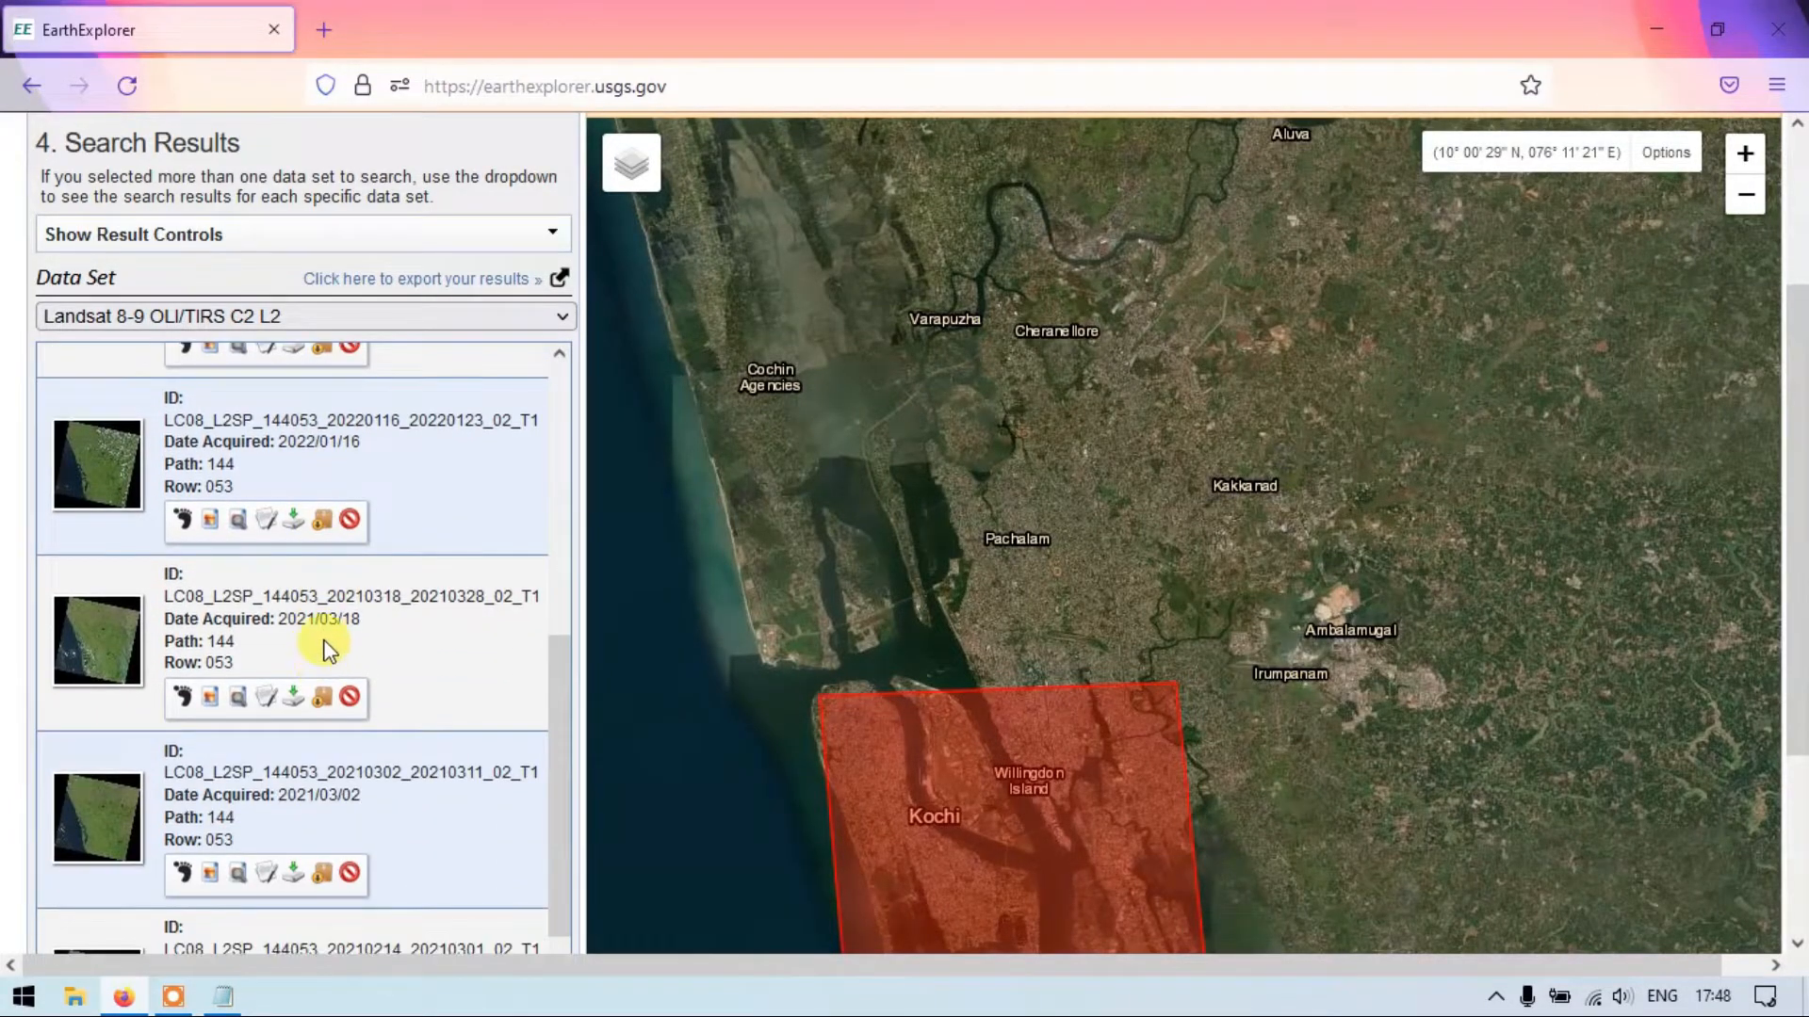
scroll(324, 627, down, 2)
scroll(396, 565, down, 3)
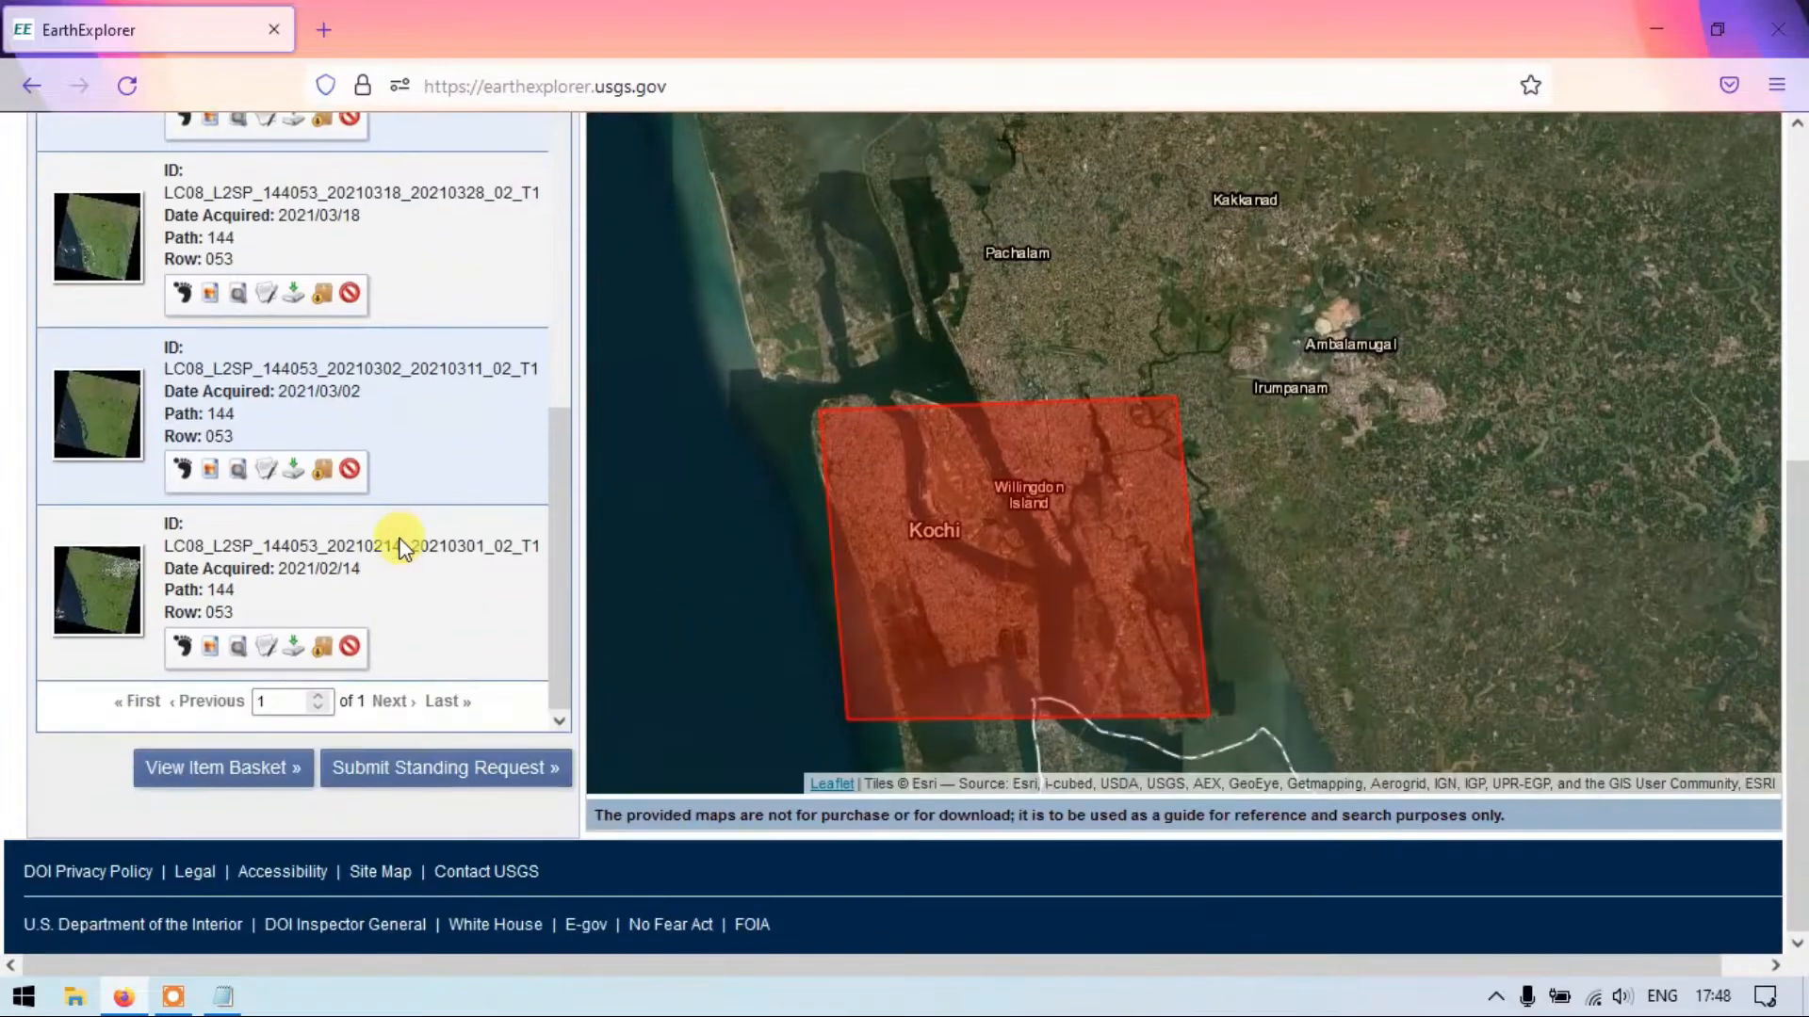
scroll(363, 517, up, 4)
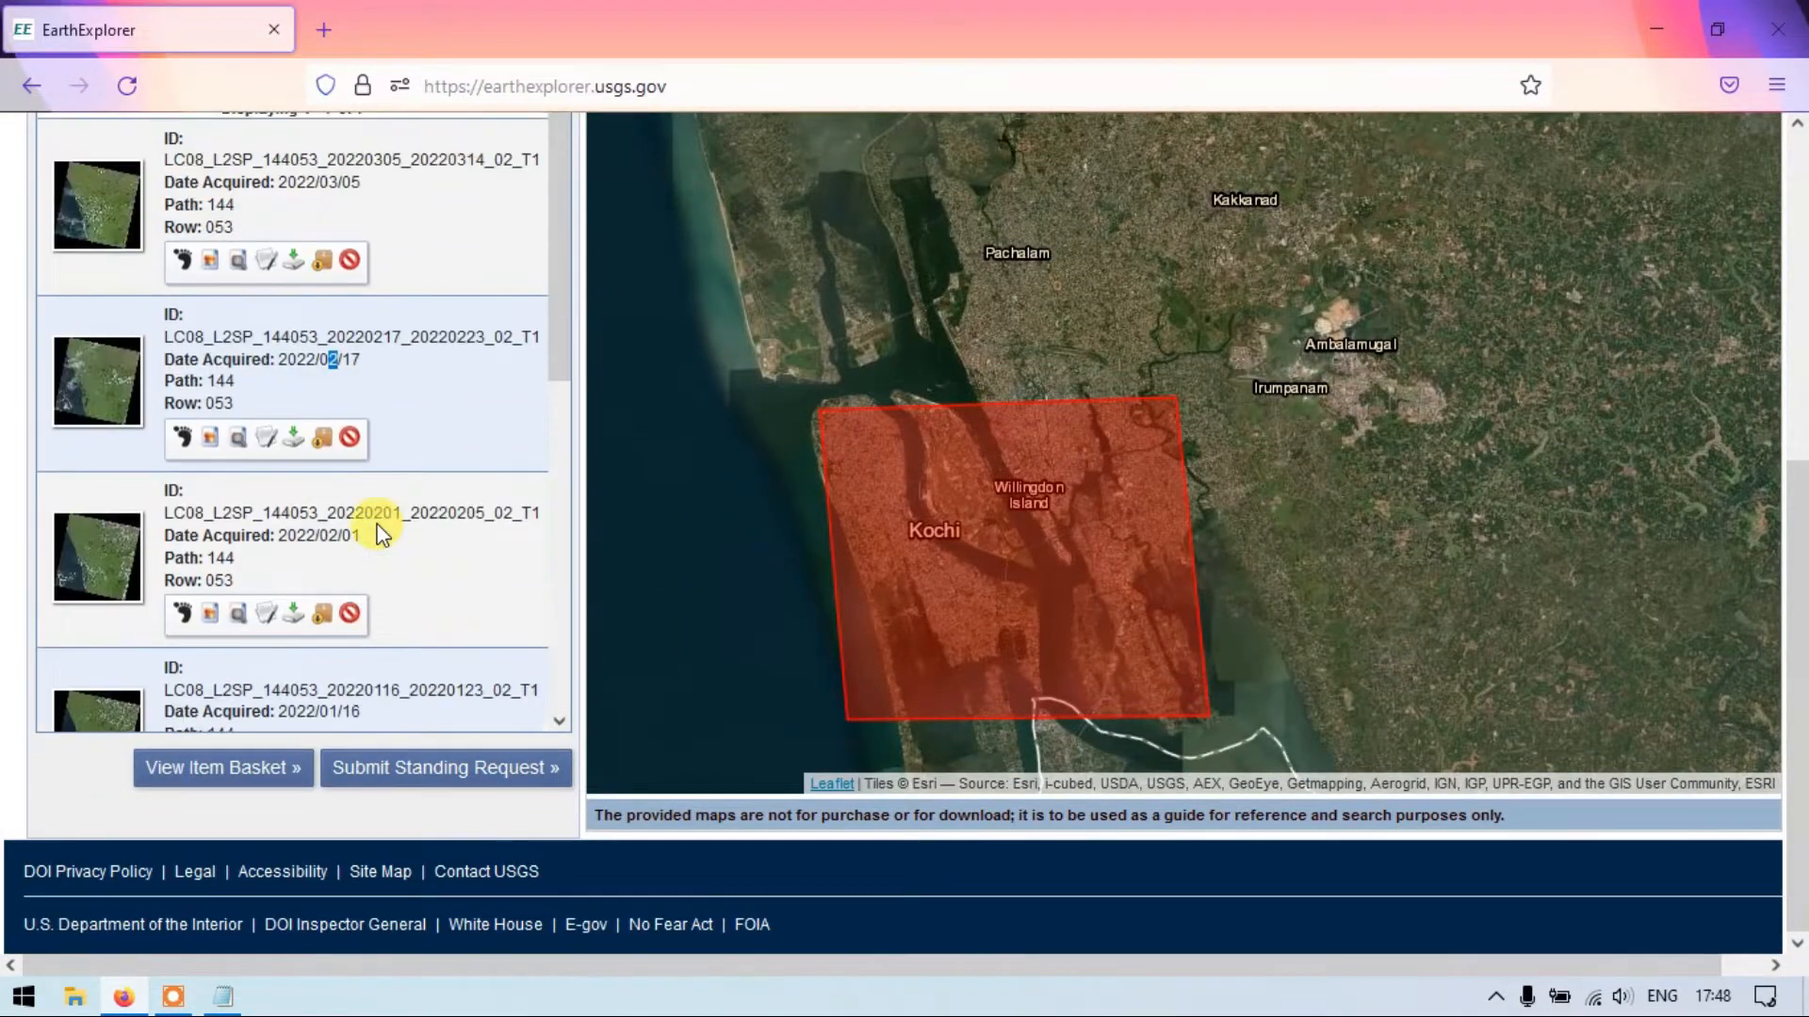
scroll(395, 513, up, 2)
scroll(400, 509, up, 2)
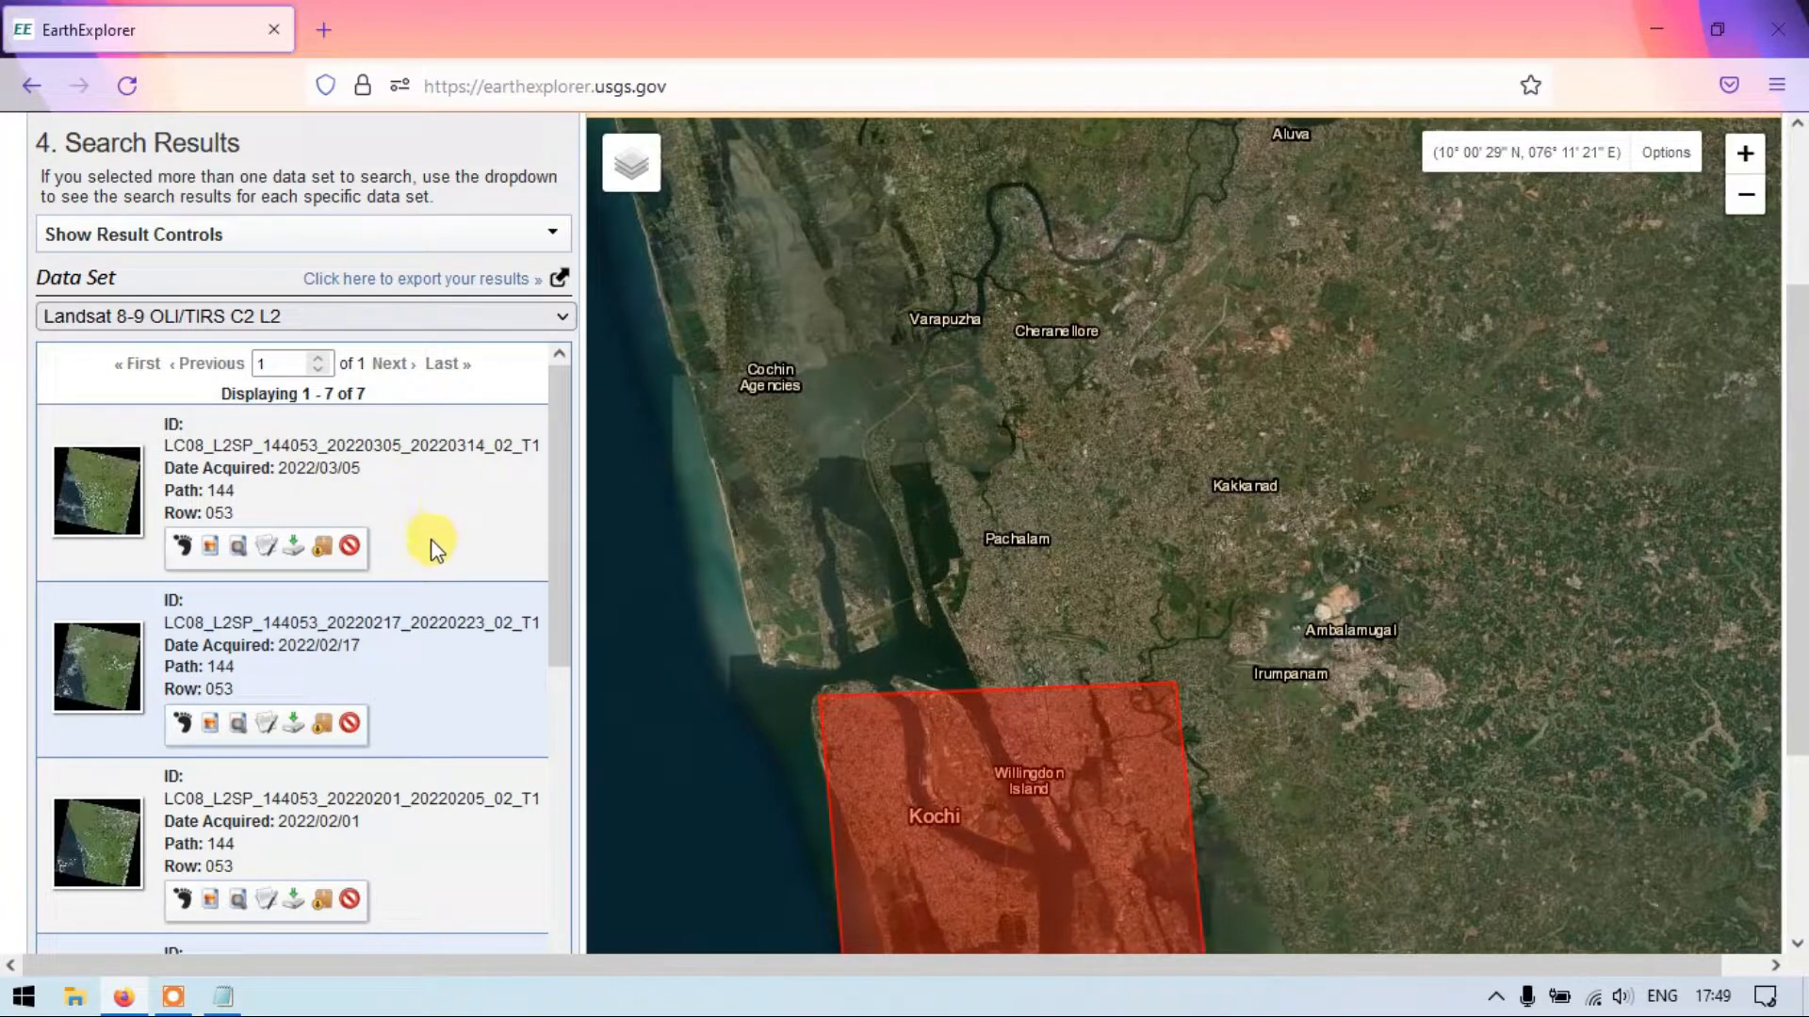
Find the scene acquired on 2021/03/02 in the results and show its footprint on the map.
scroll(432, 552, down, 2)
scroll(343, 675, down, 2)
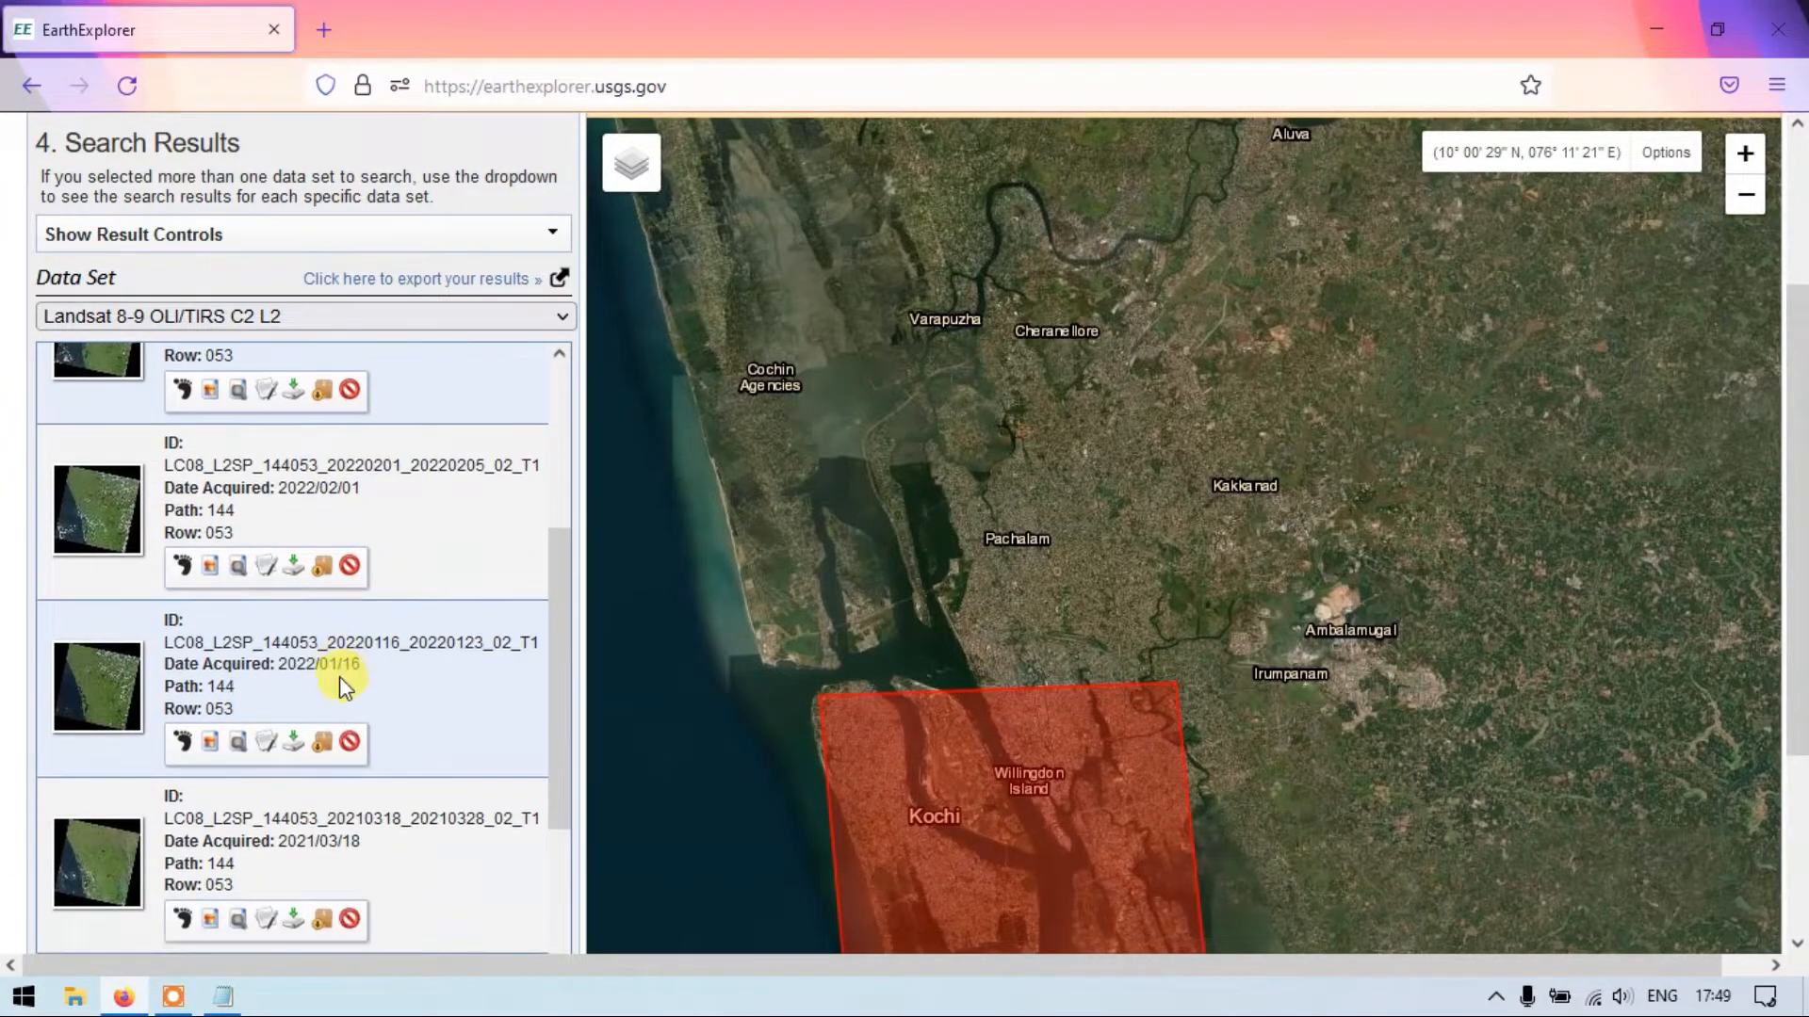
scroll(340, 676, down, 3)
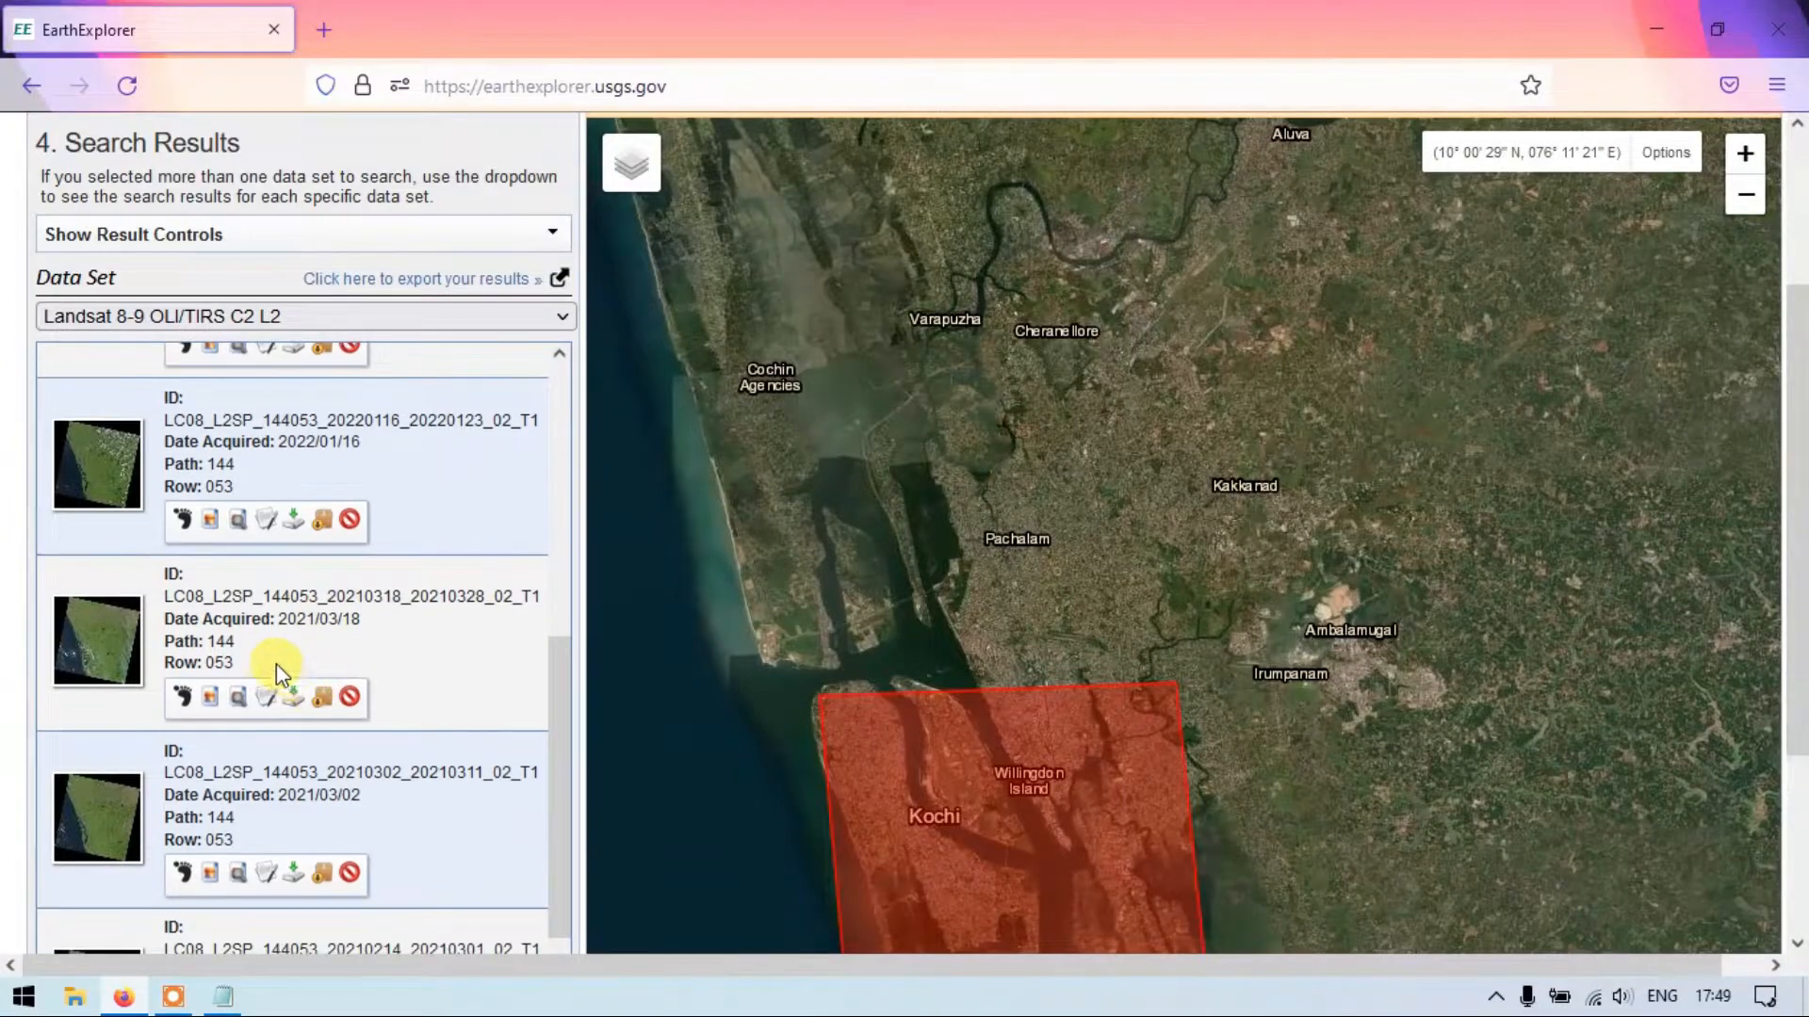
scroll(264, 657, down, 1)
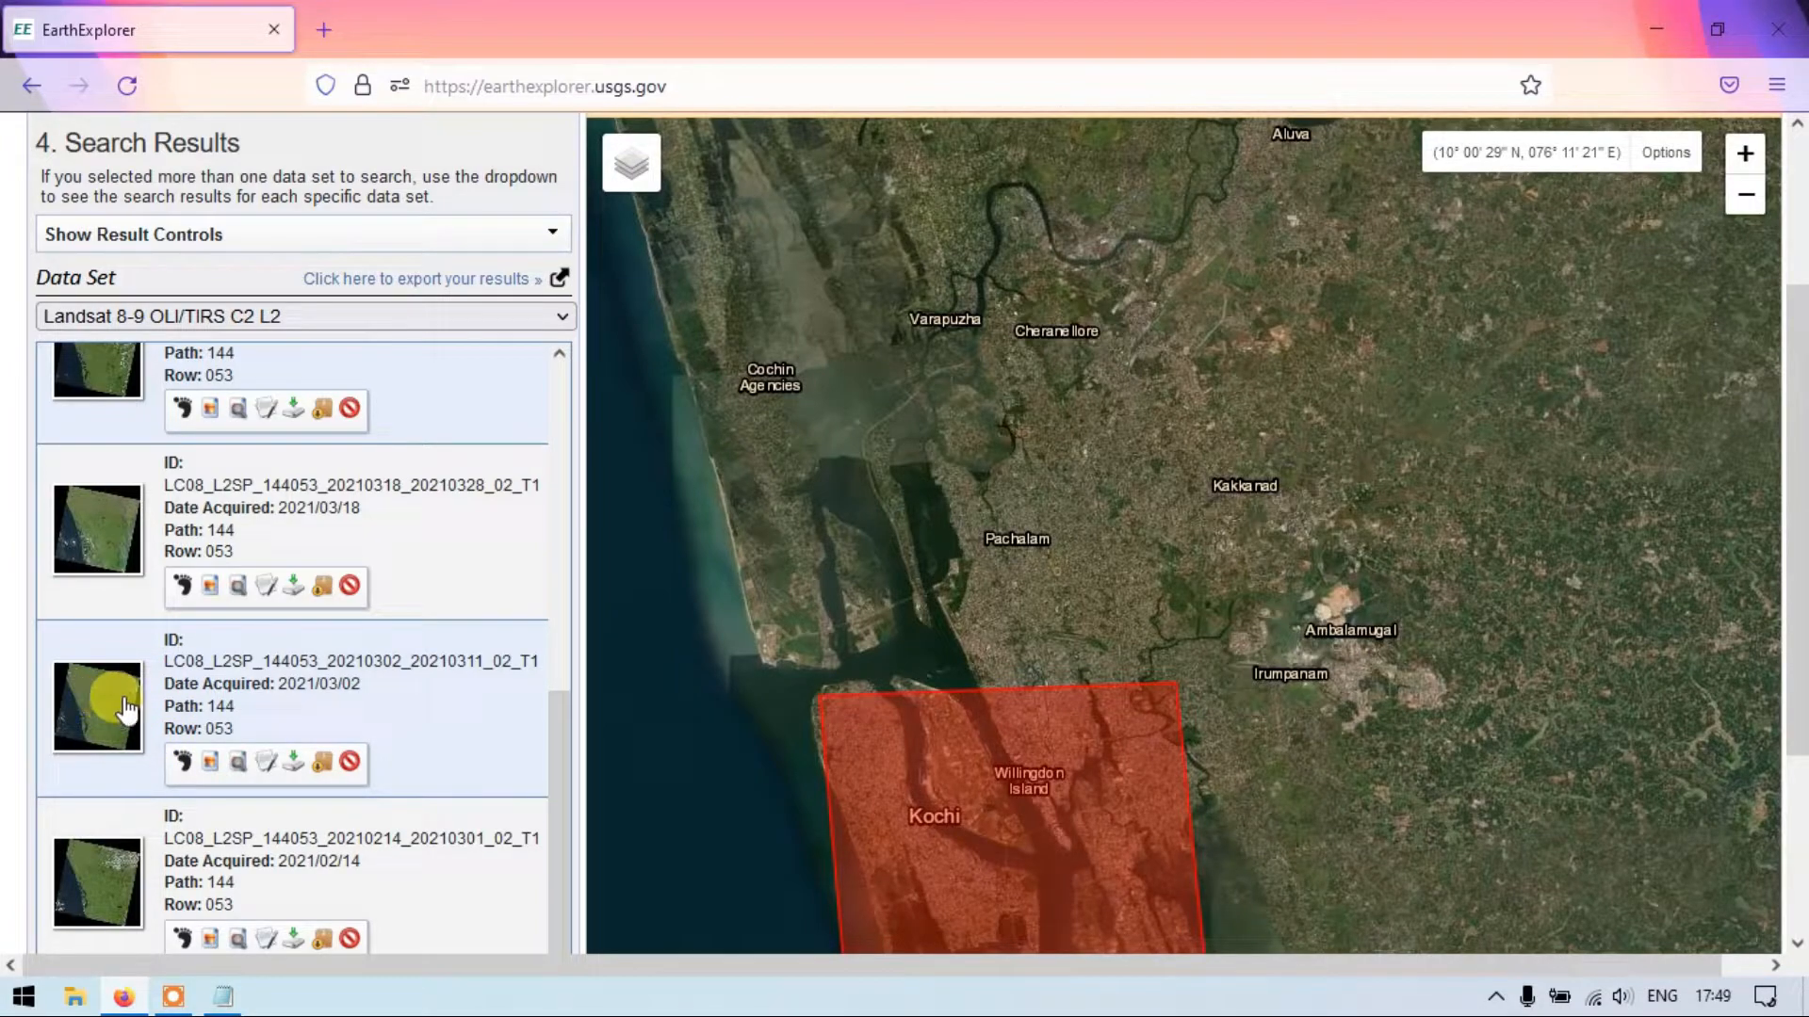
click(181, 765)
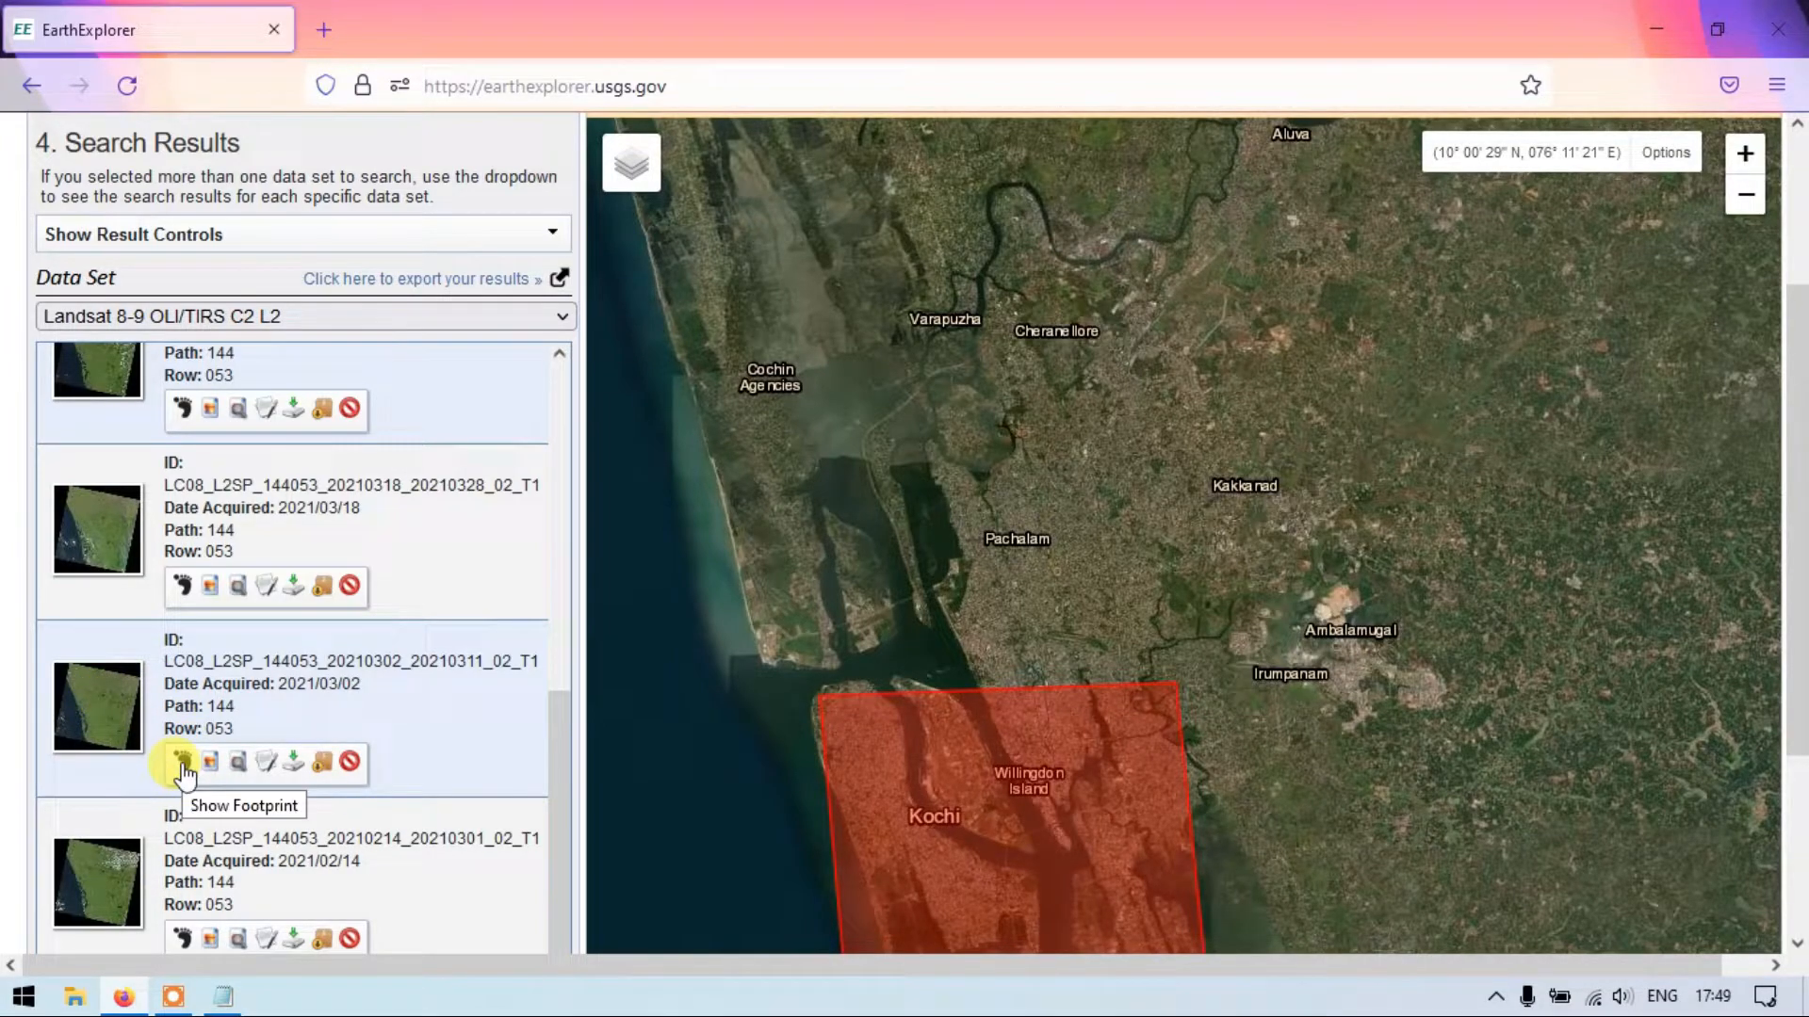
click(181, 765)
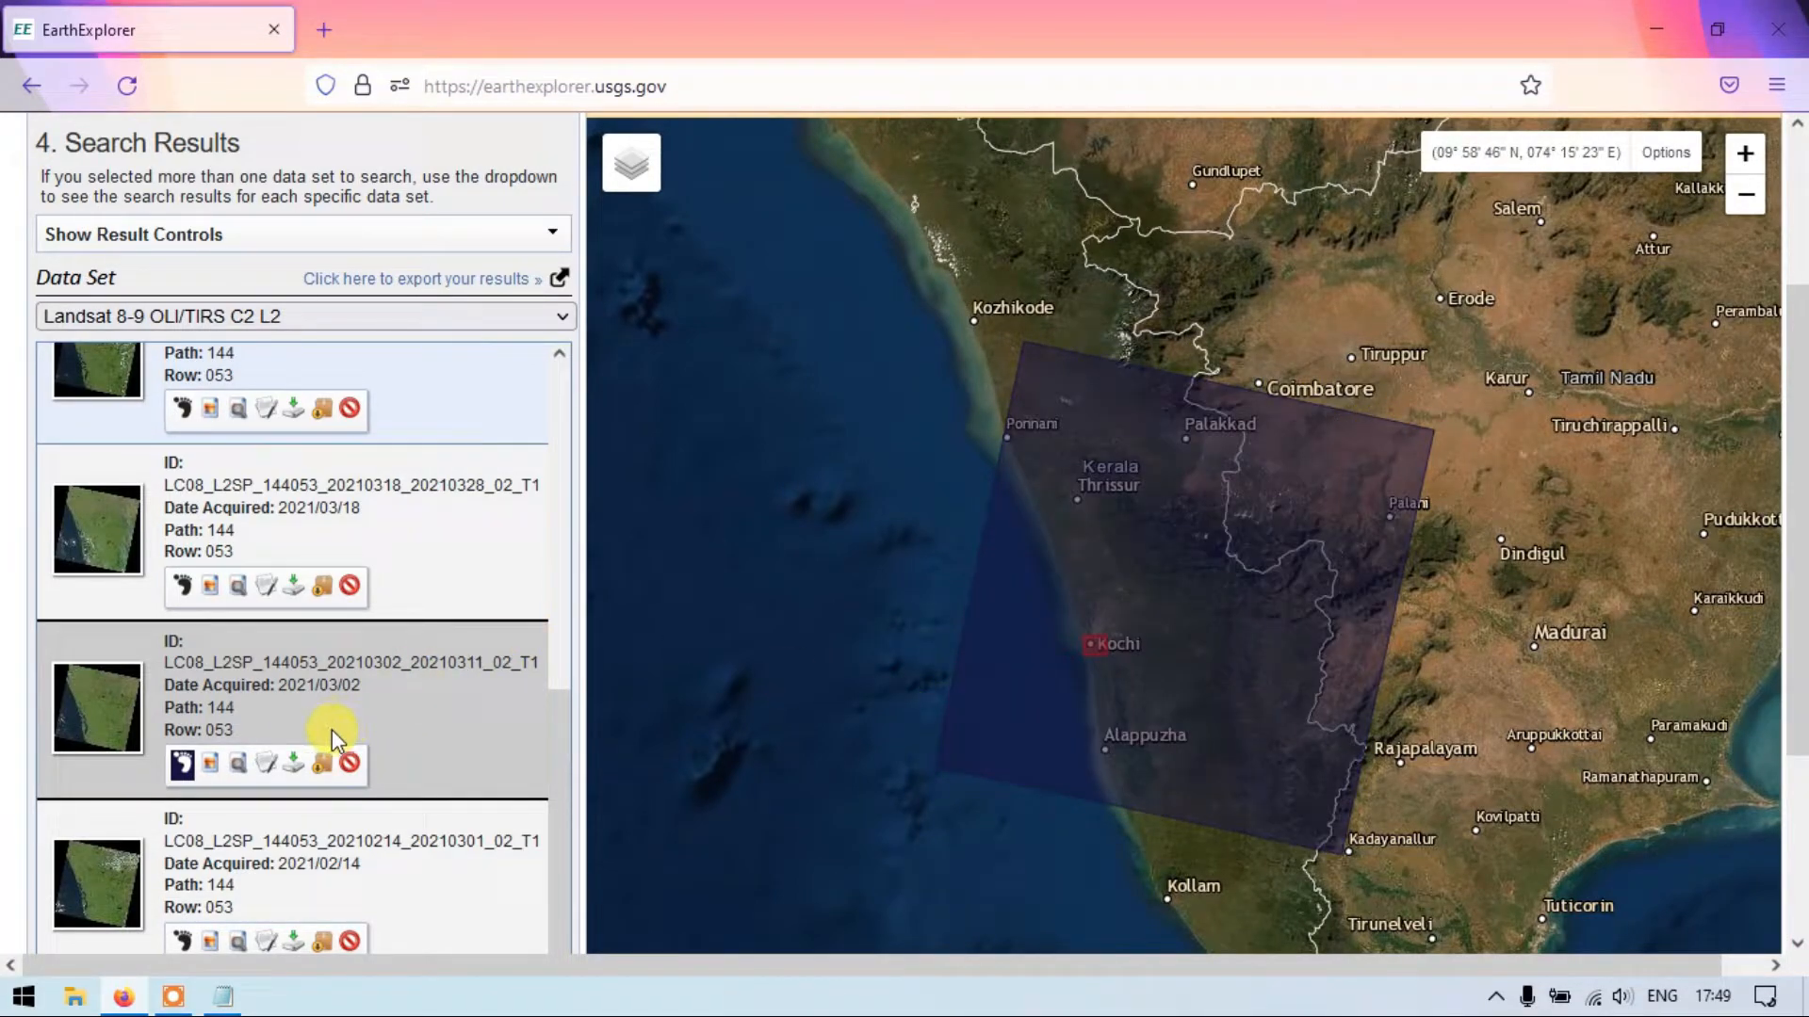
Check the acquisition date of the 2021/03/02 scene and replace its footprint on the map with its browse overlay.
scroll(322, 735, down, 1)
scroll(386, 699, down, 2)
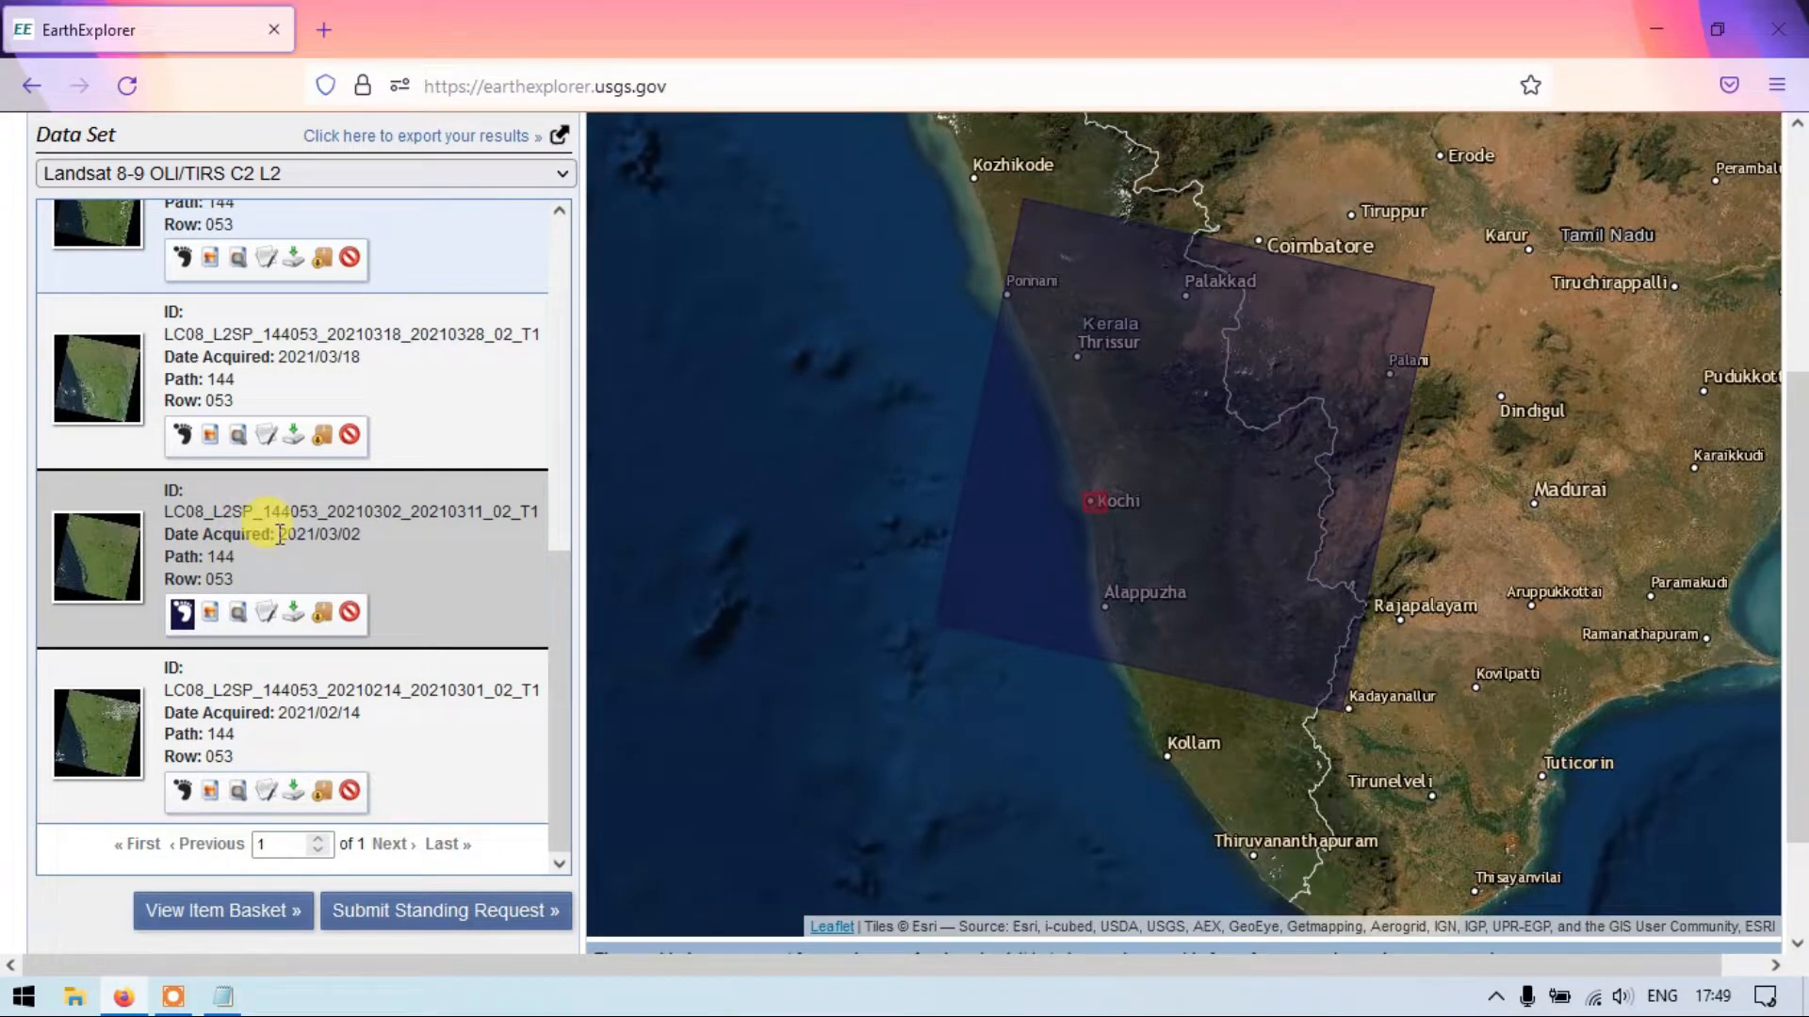
drag(281, 534, 375, 533)
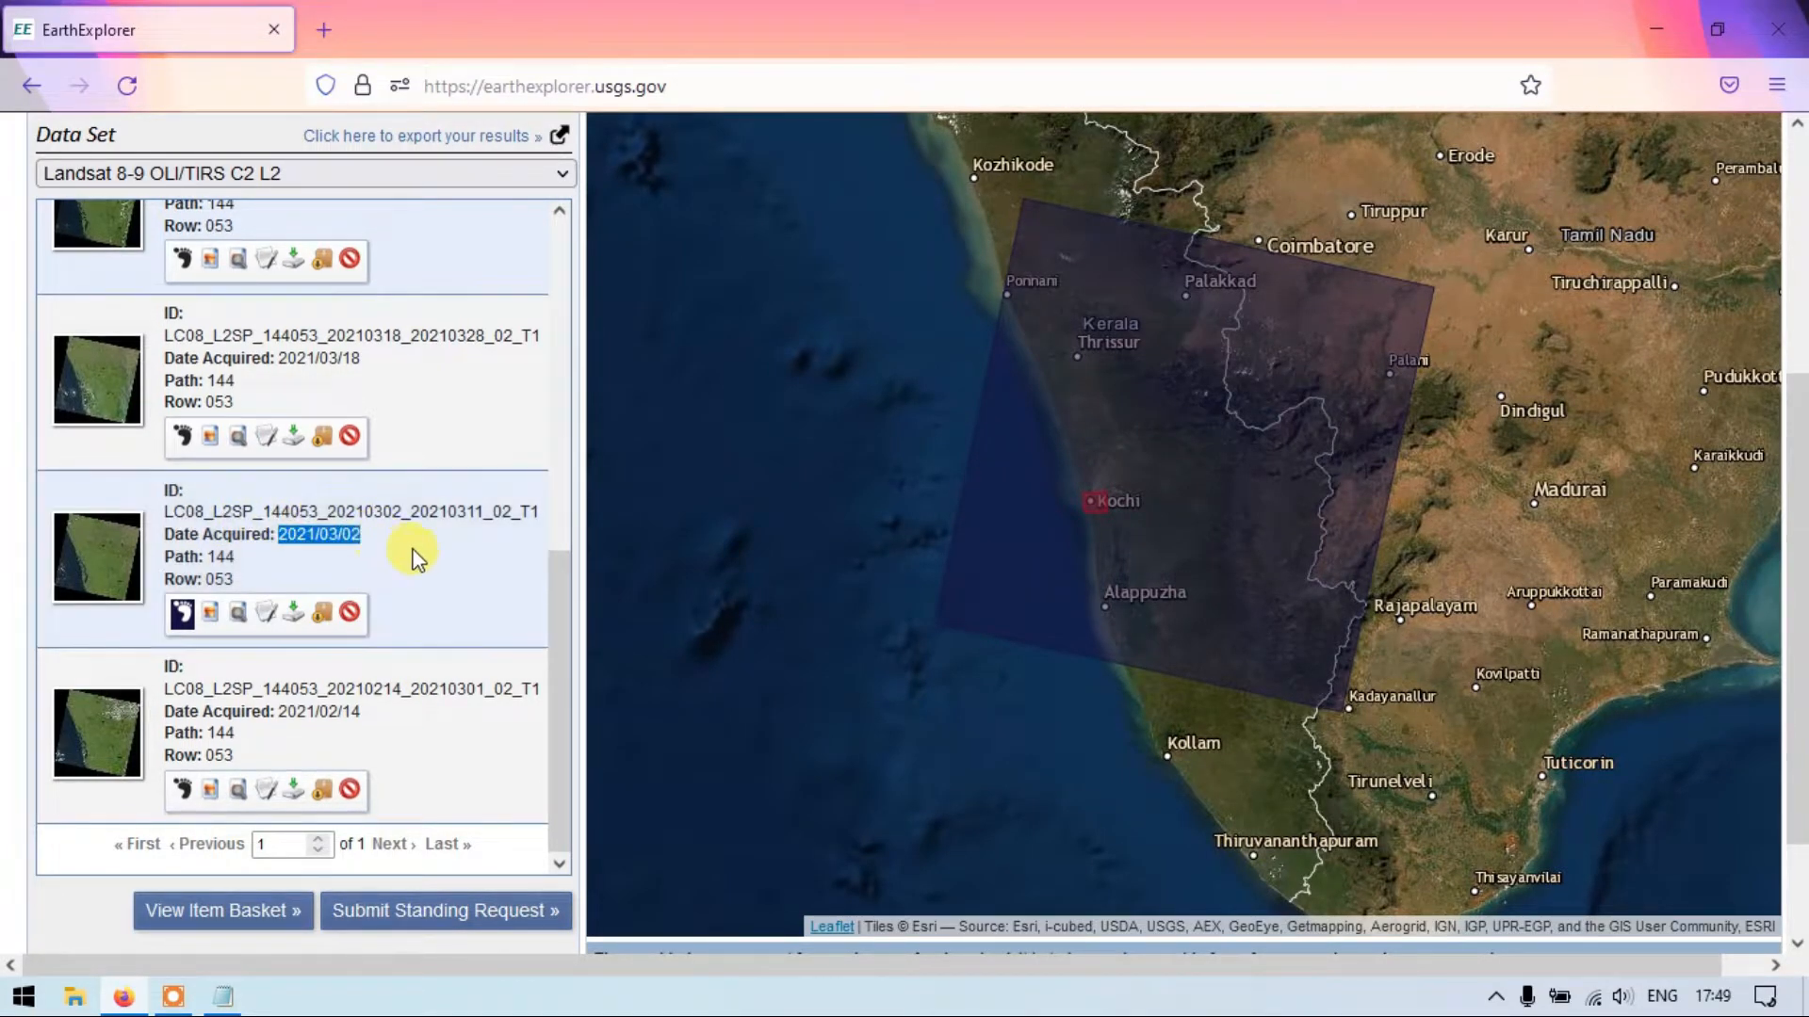
click(414, 558)
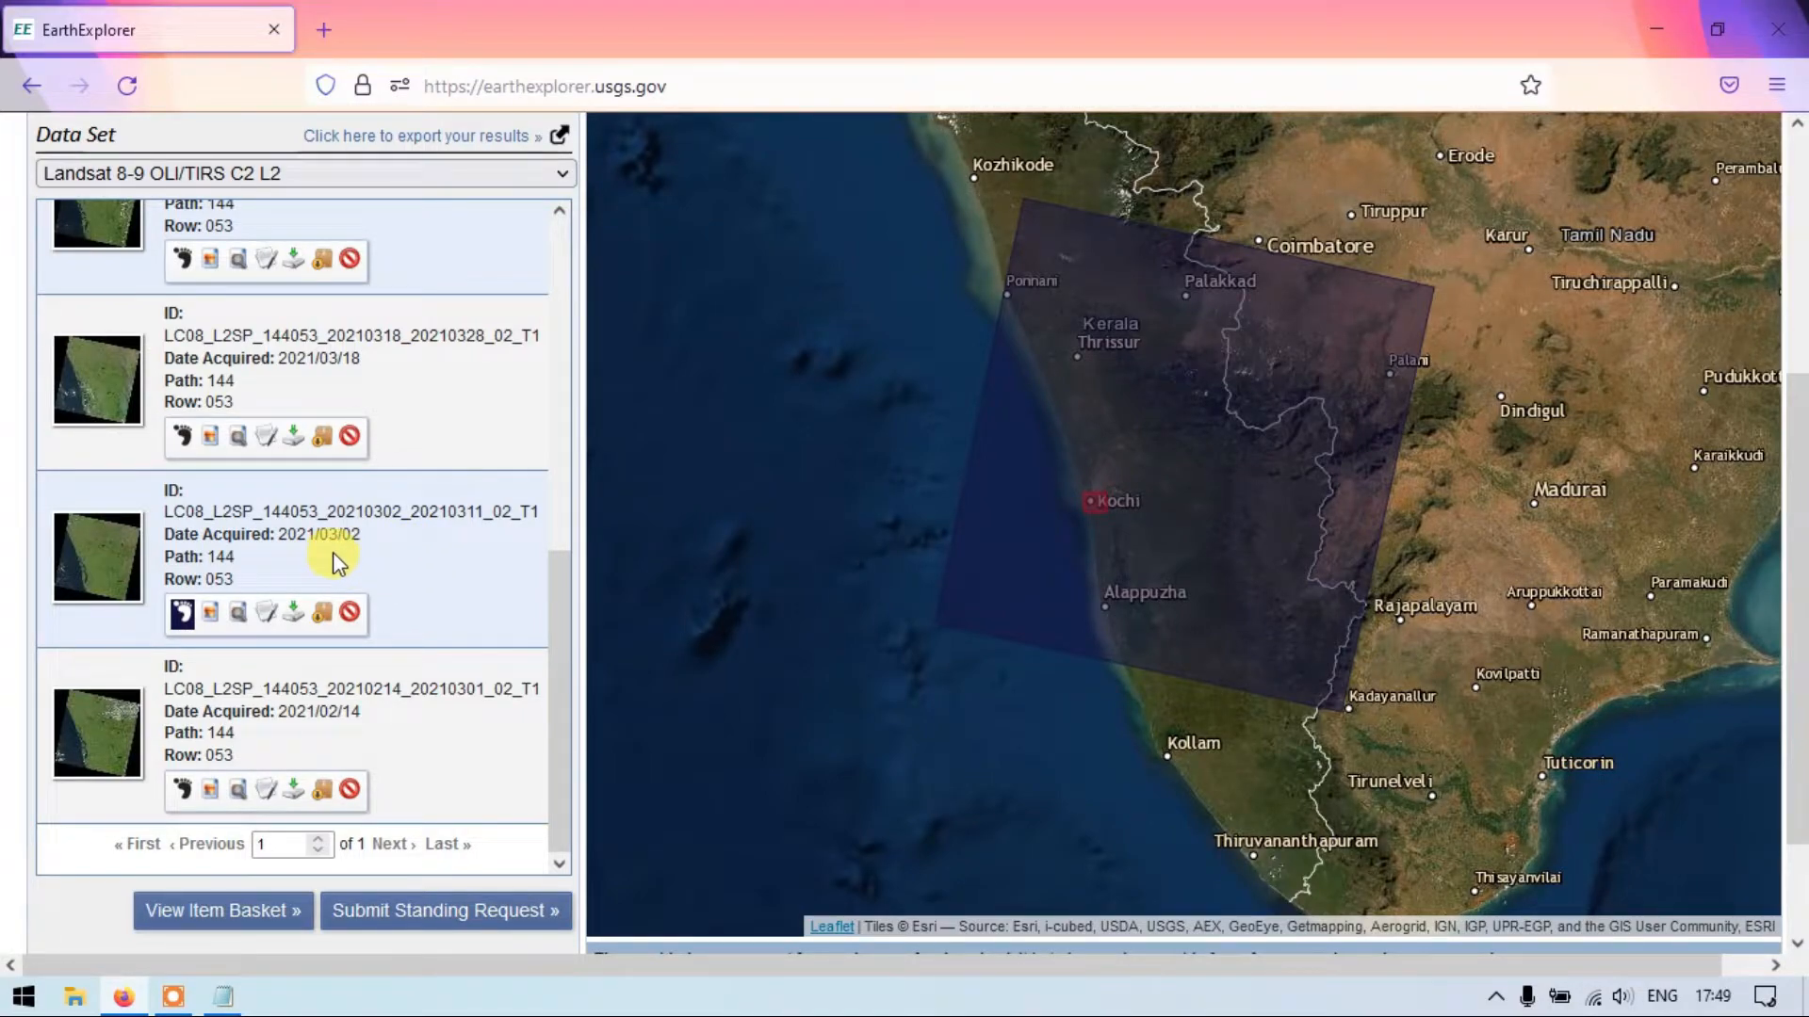
click(211, 618)
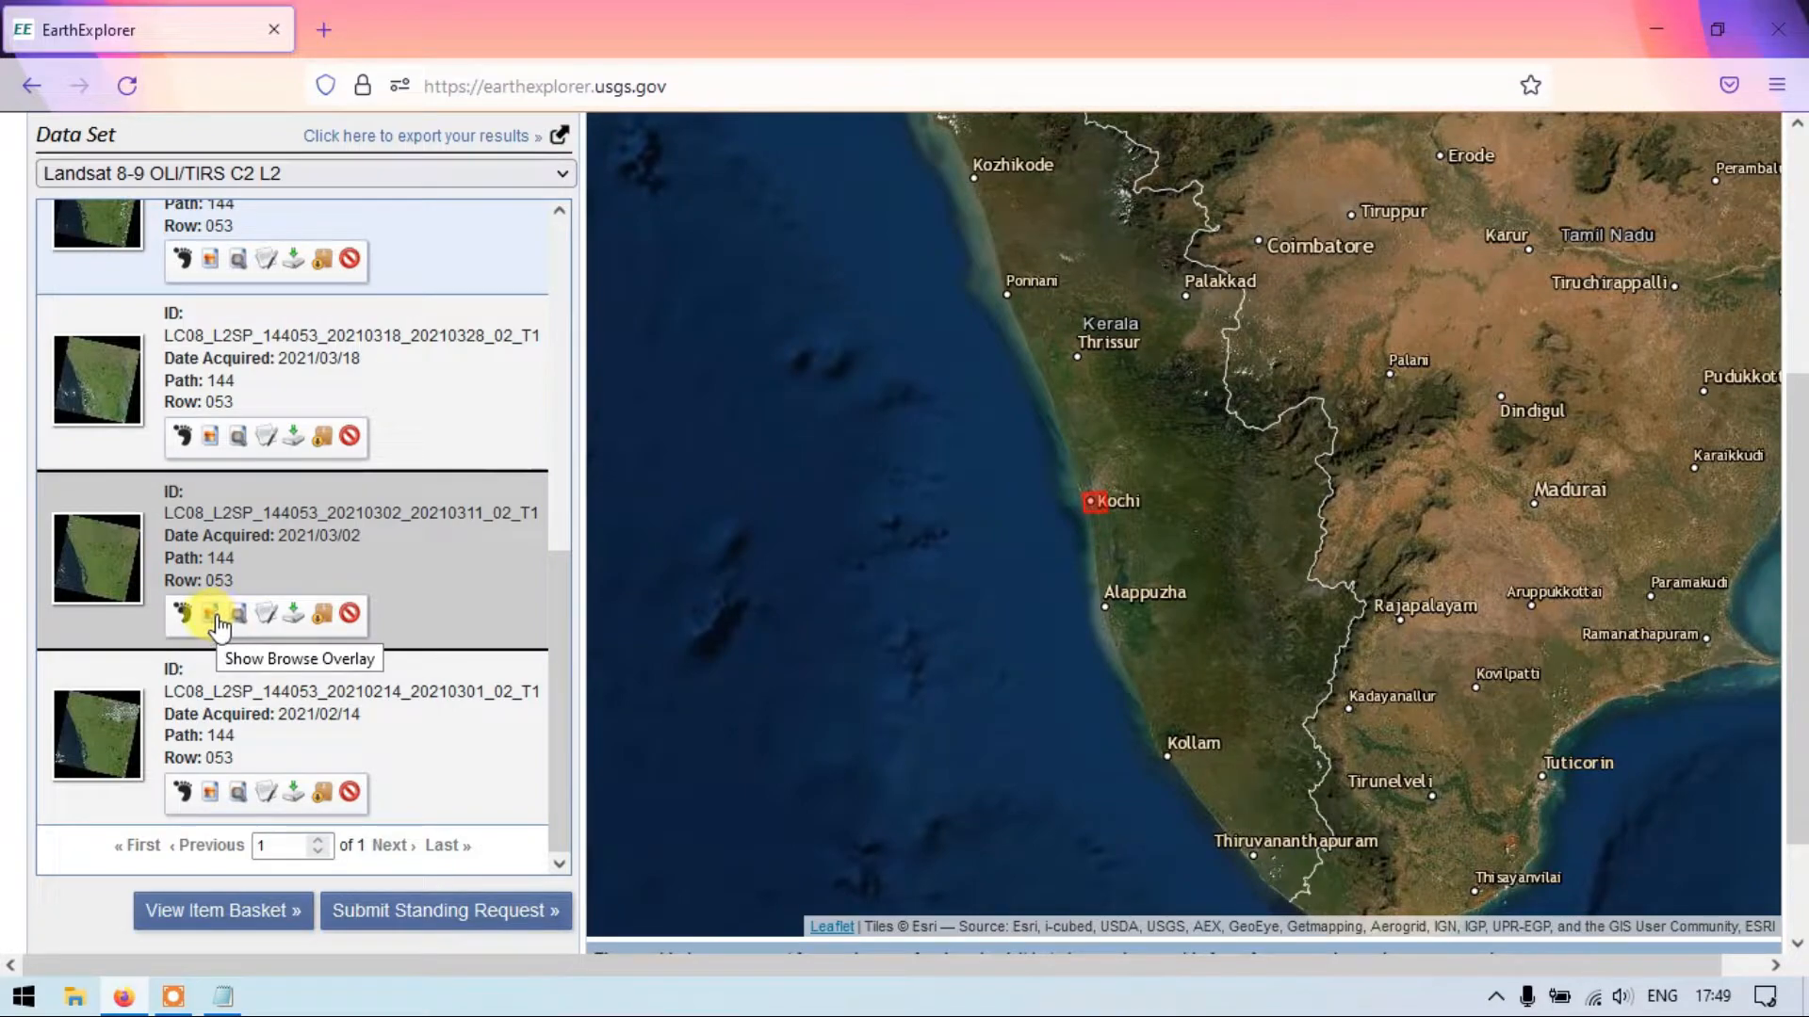
click(211, 618)
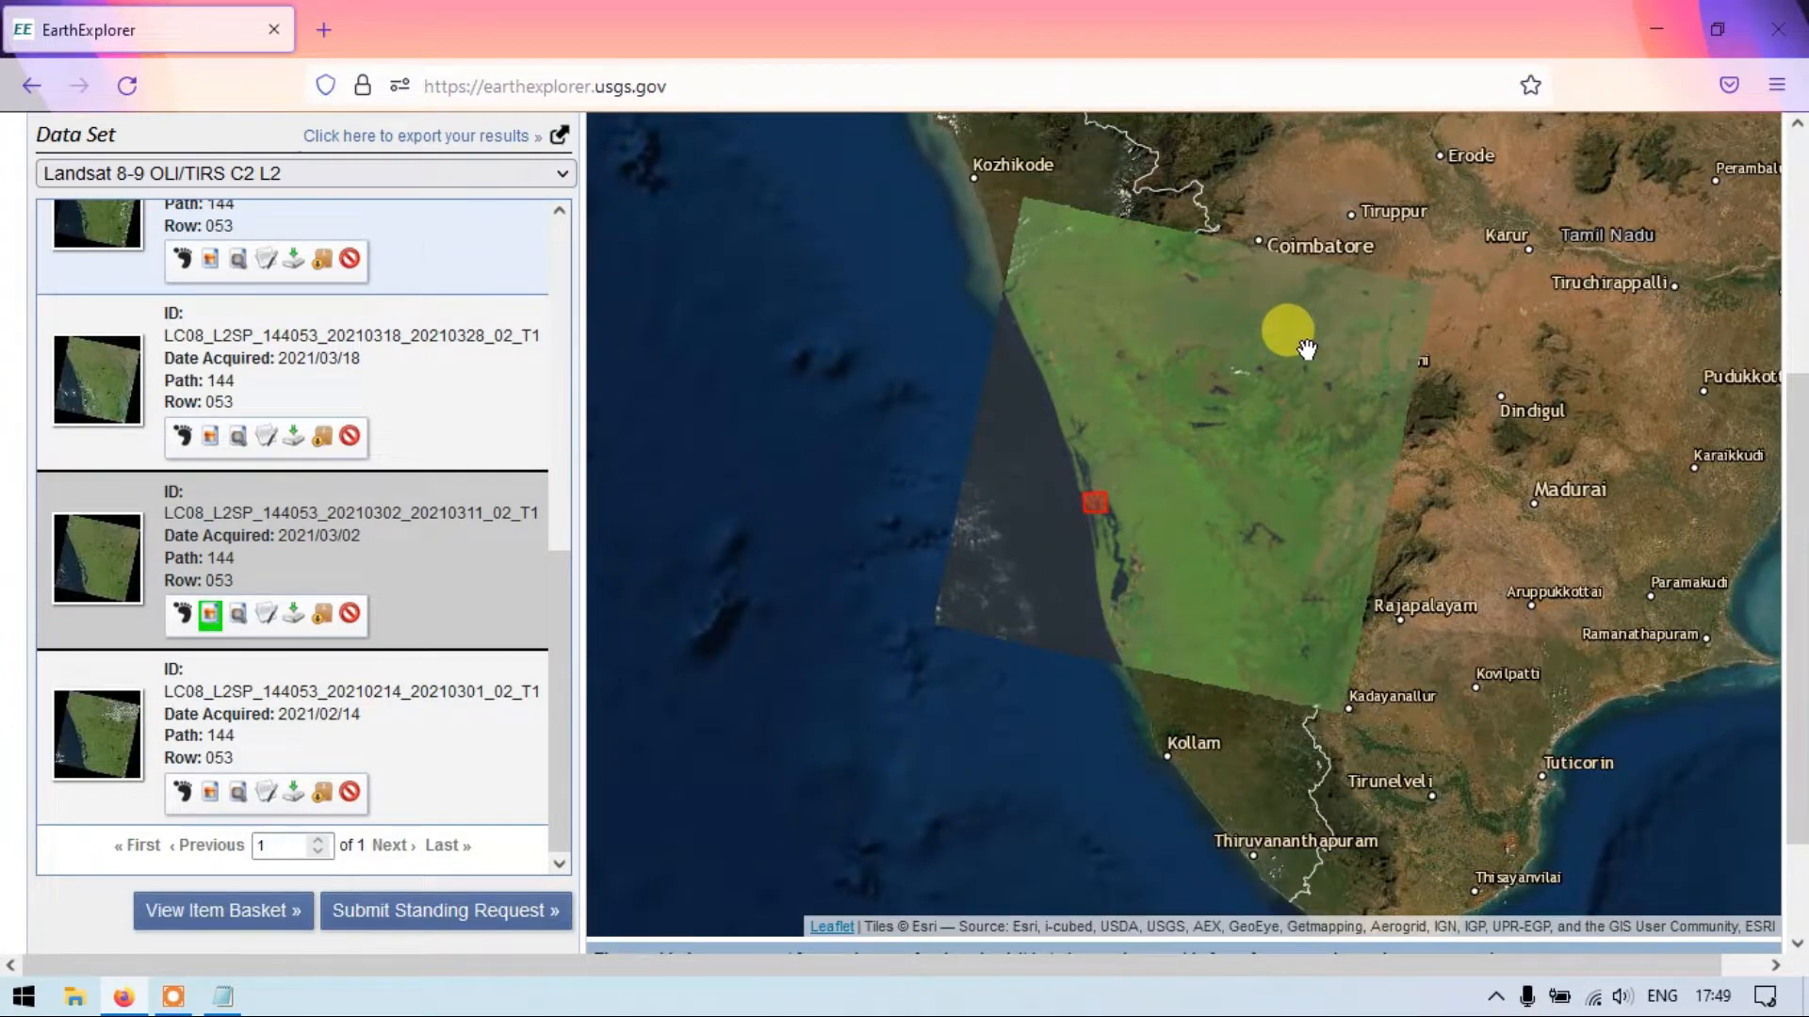
Open the metadata of the 2021/03/02 scene and inspect its Level-1 reflective browse image at full size.
click(268, 620)
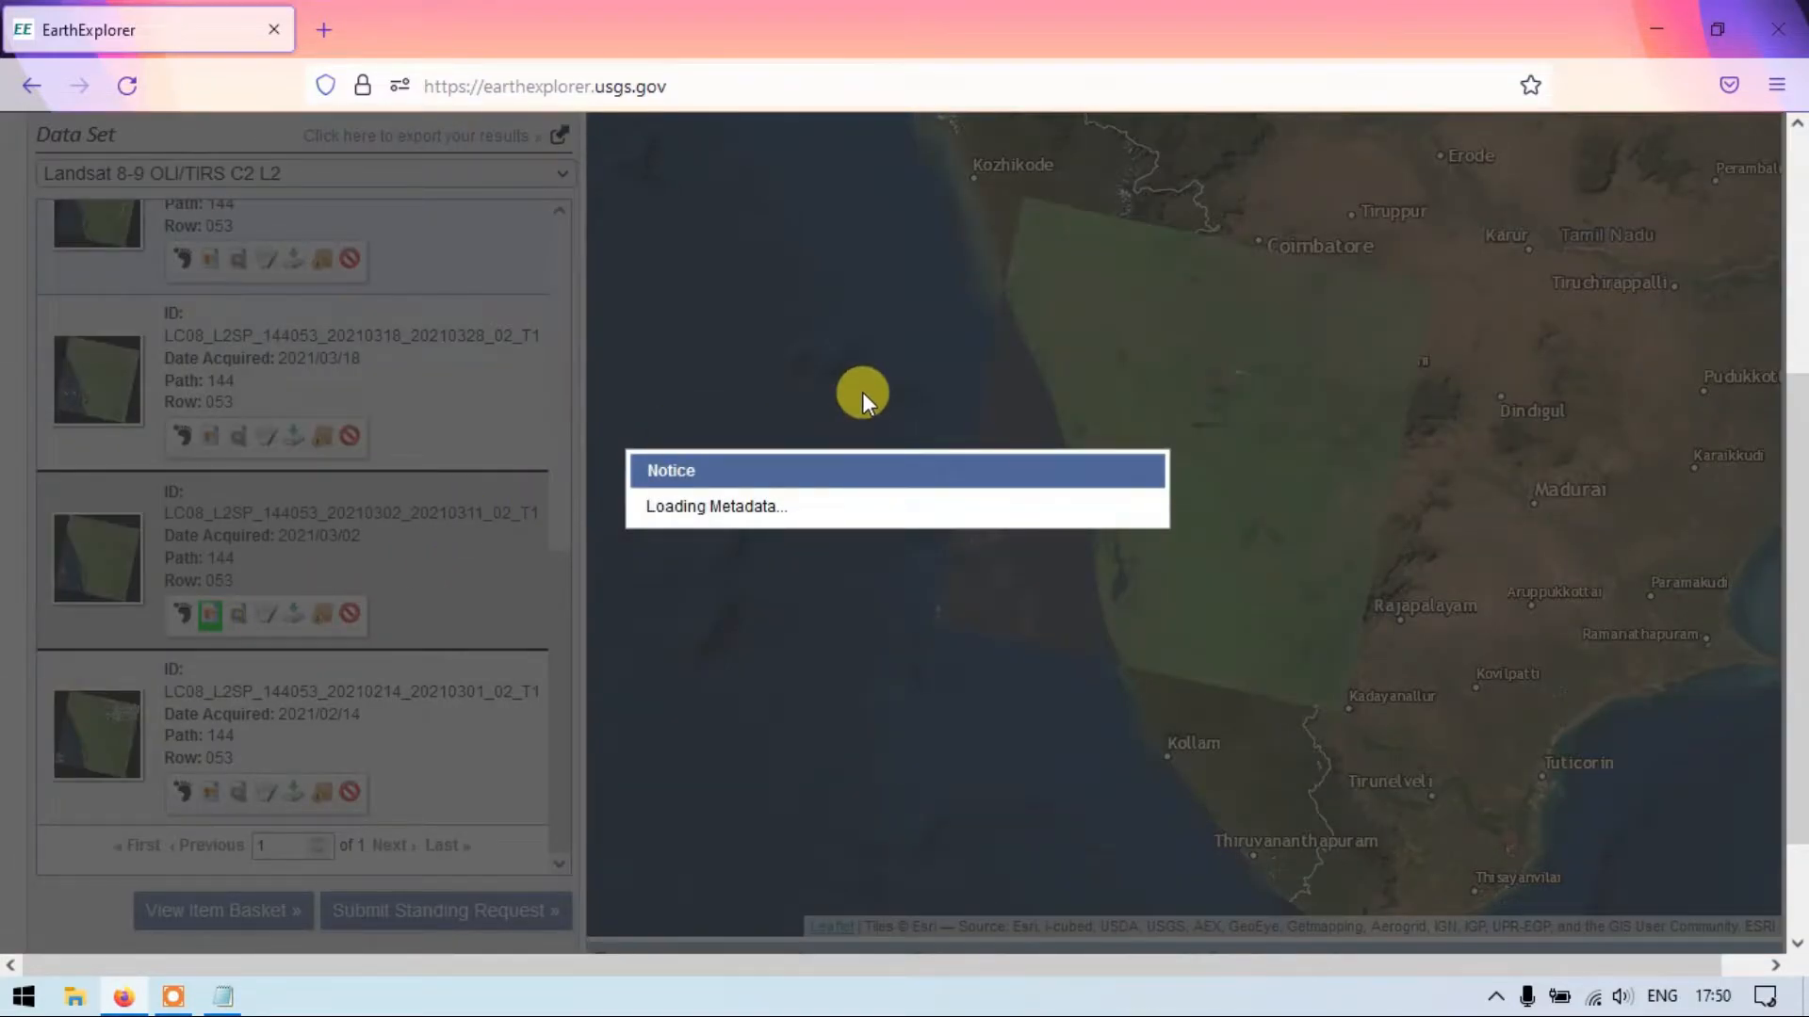
scroll(935, 376, up, 2)
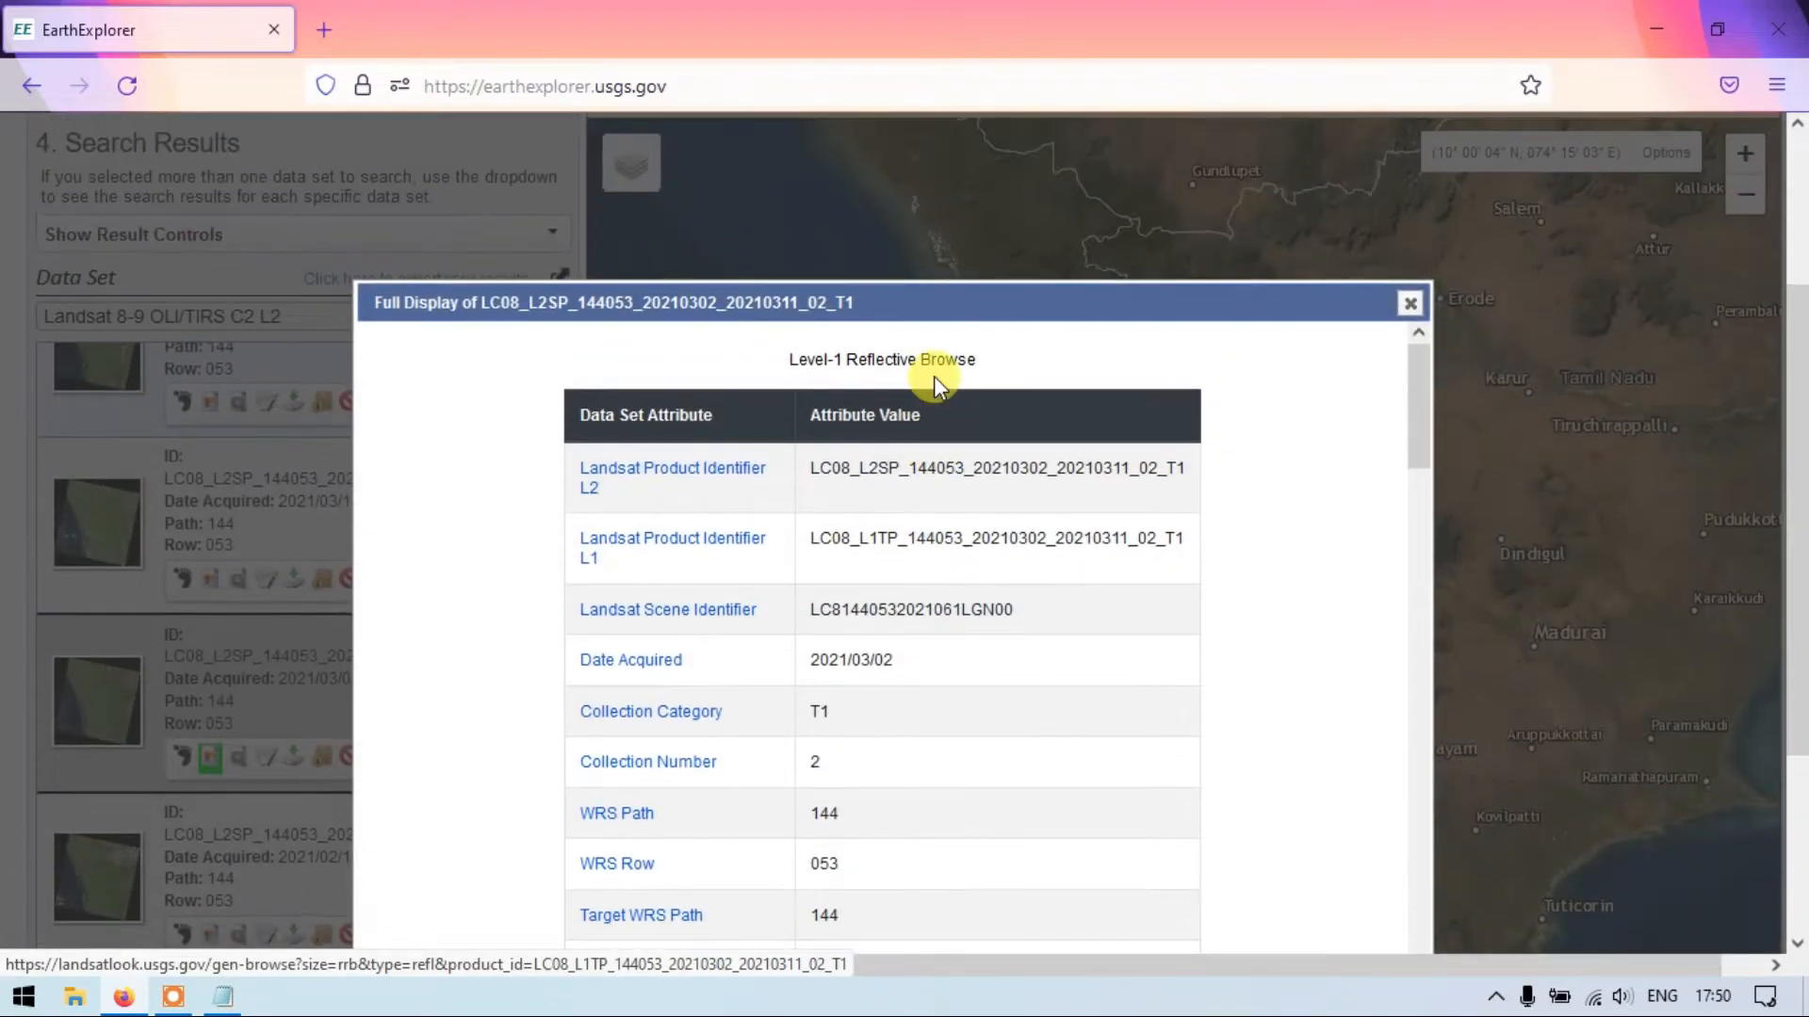
scroll(935, 376, down, 3)
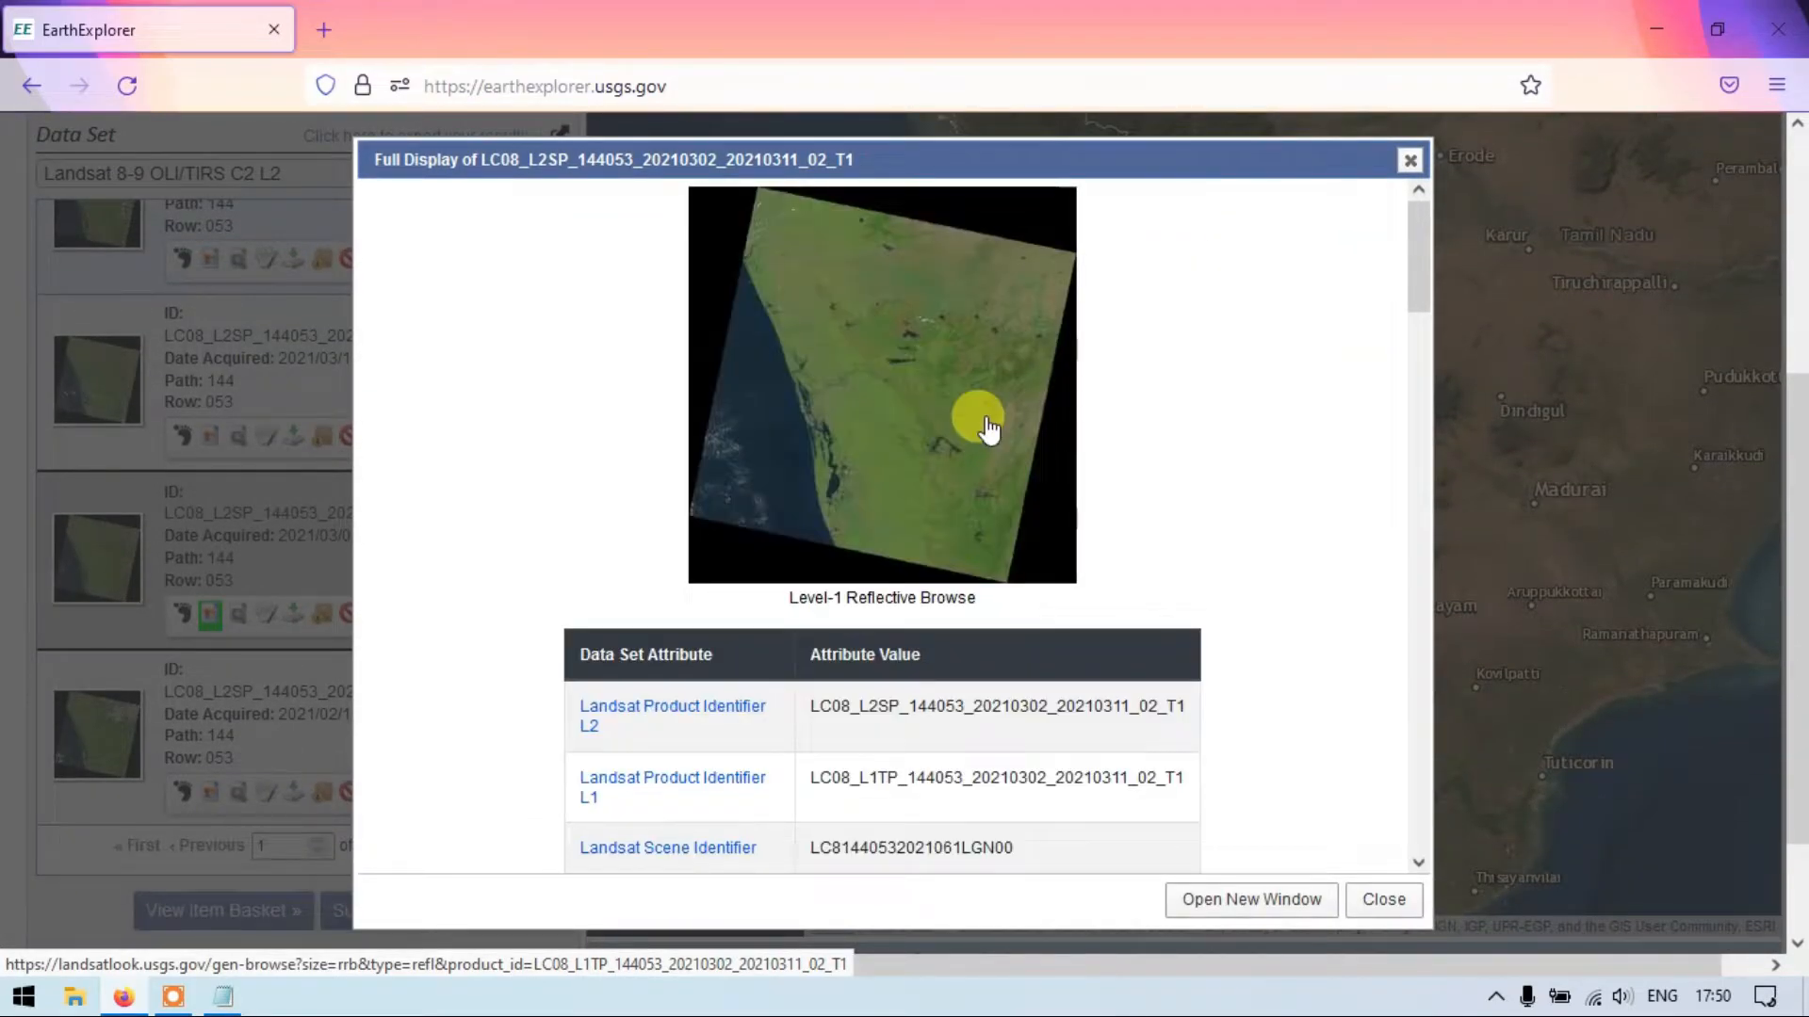
click(881, 349)
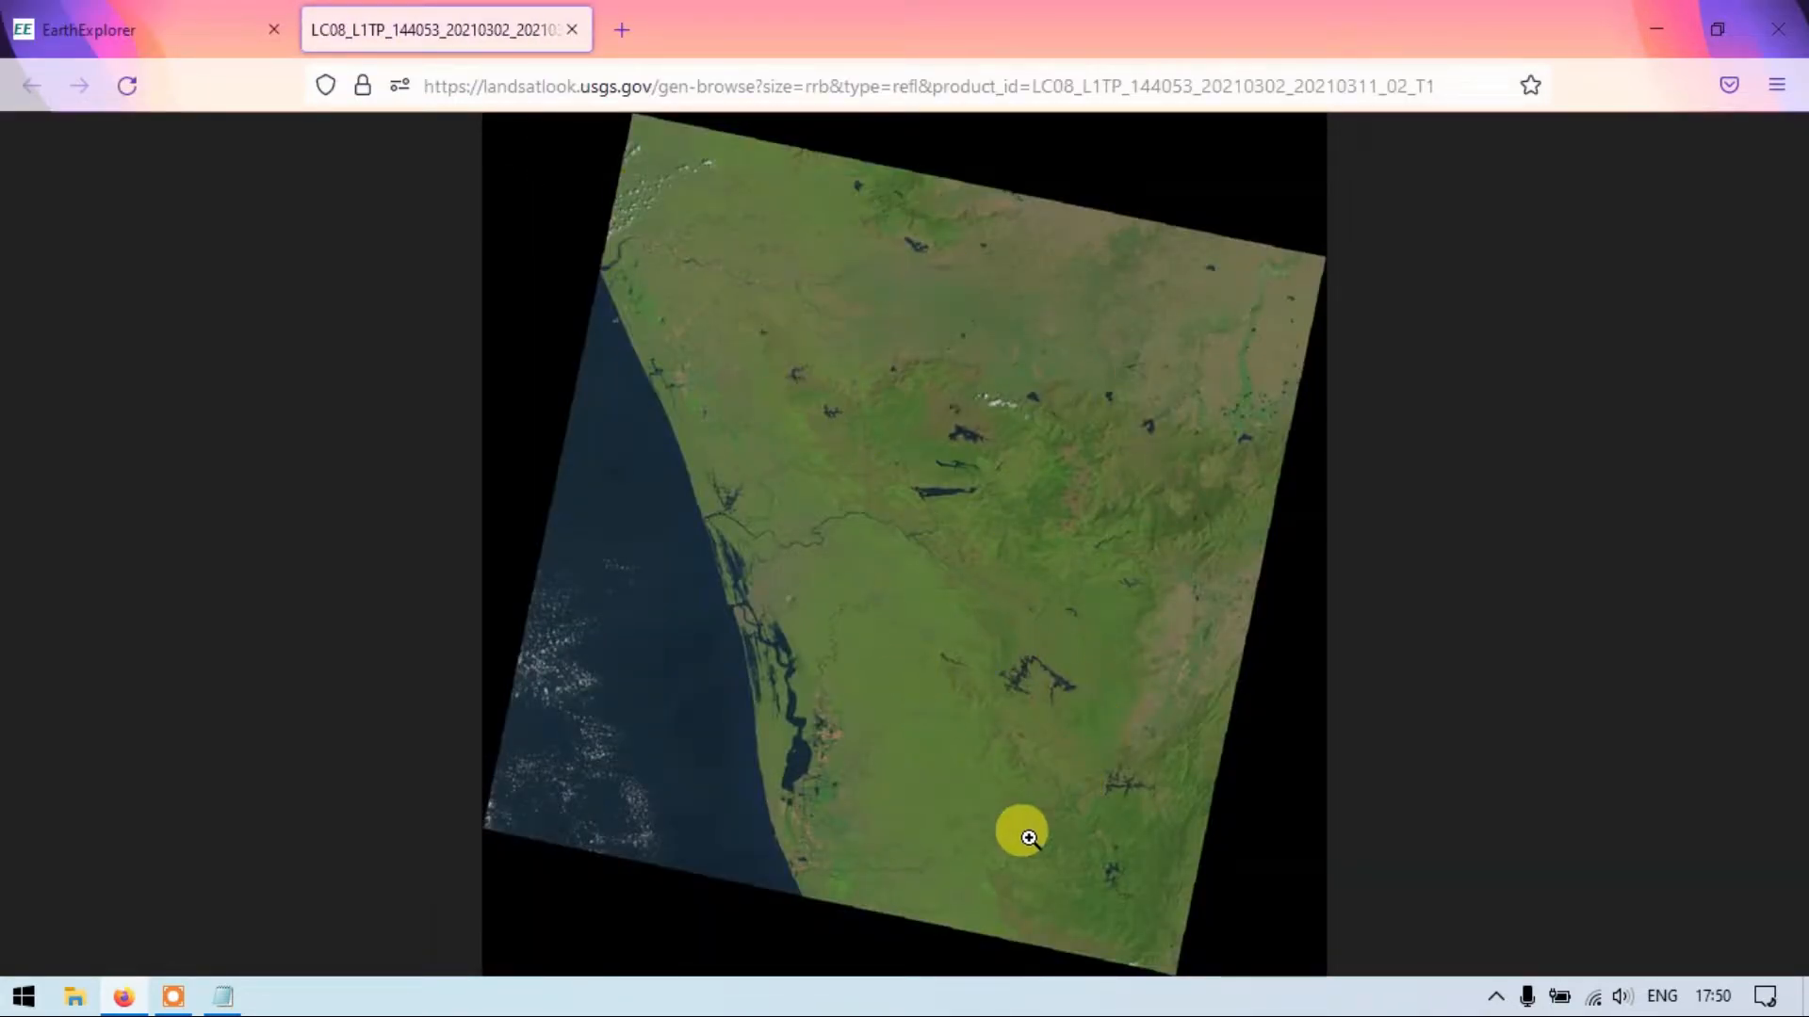
click(990, 585)
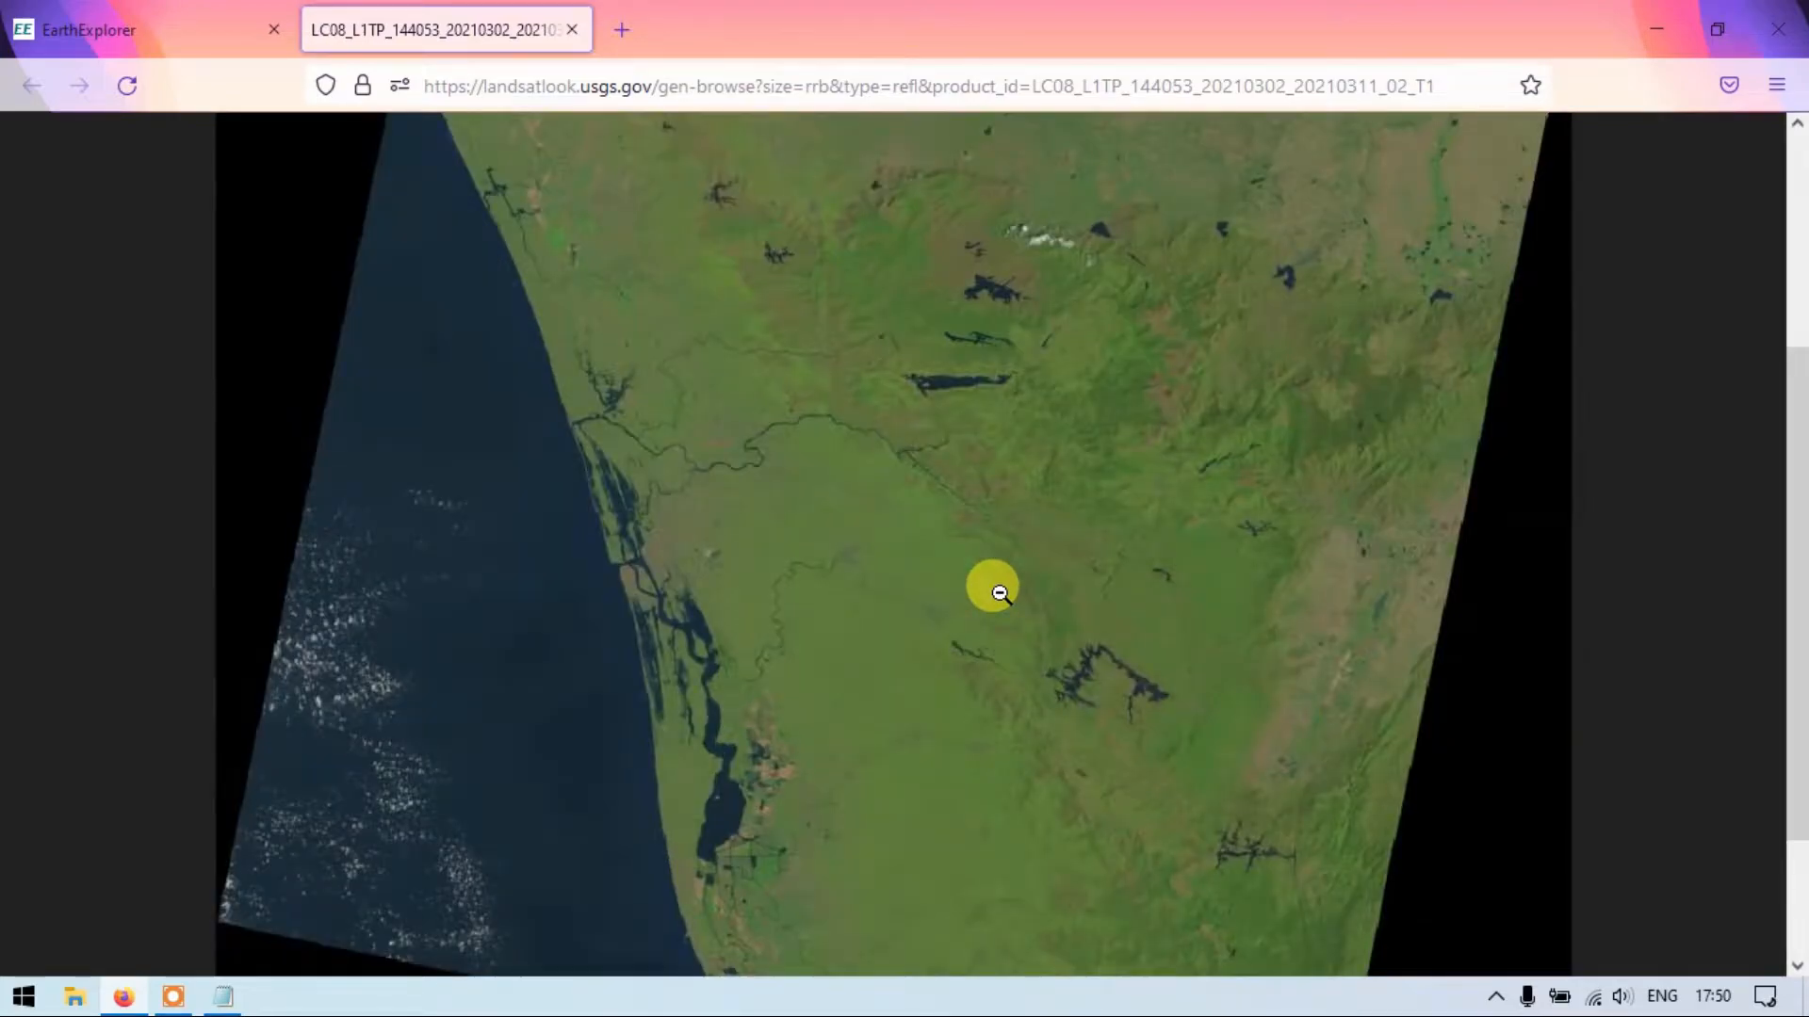
click(867, 350)
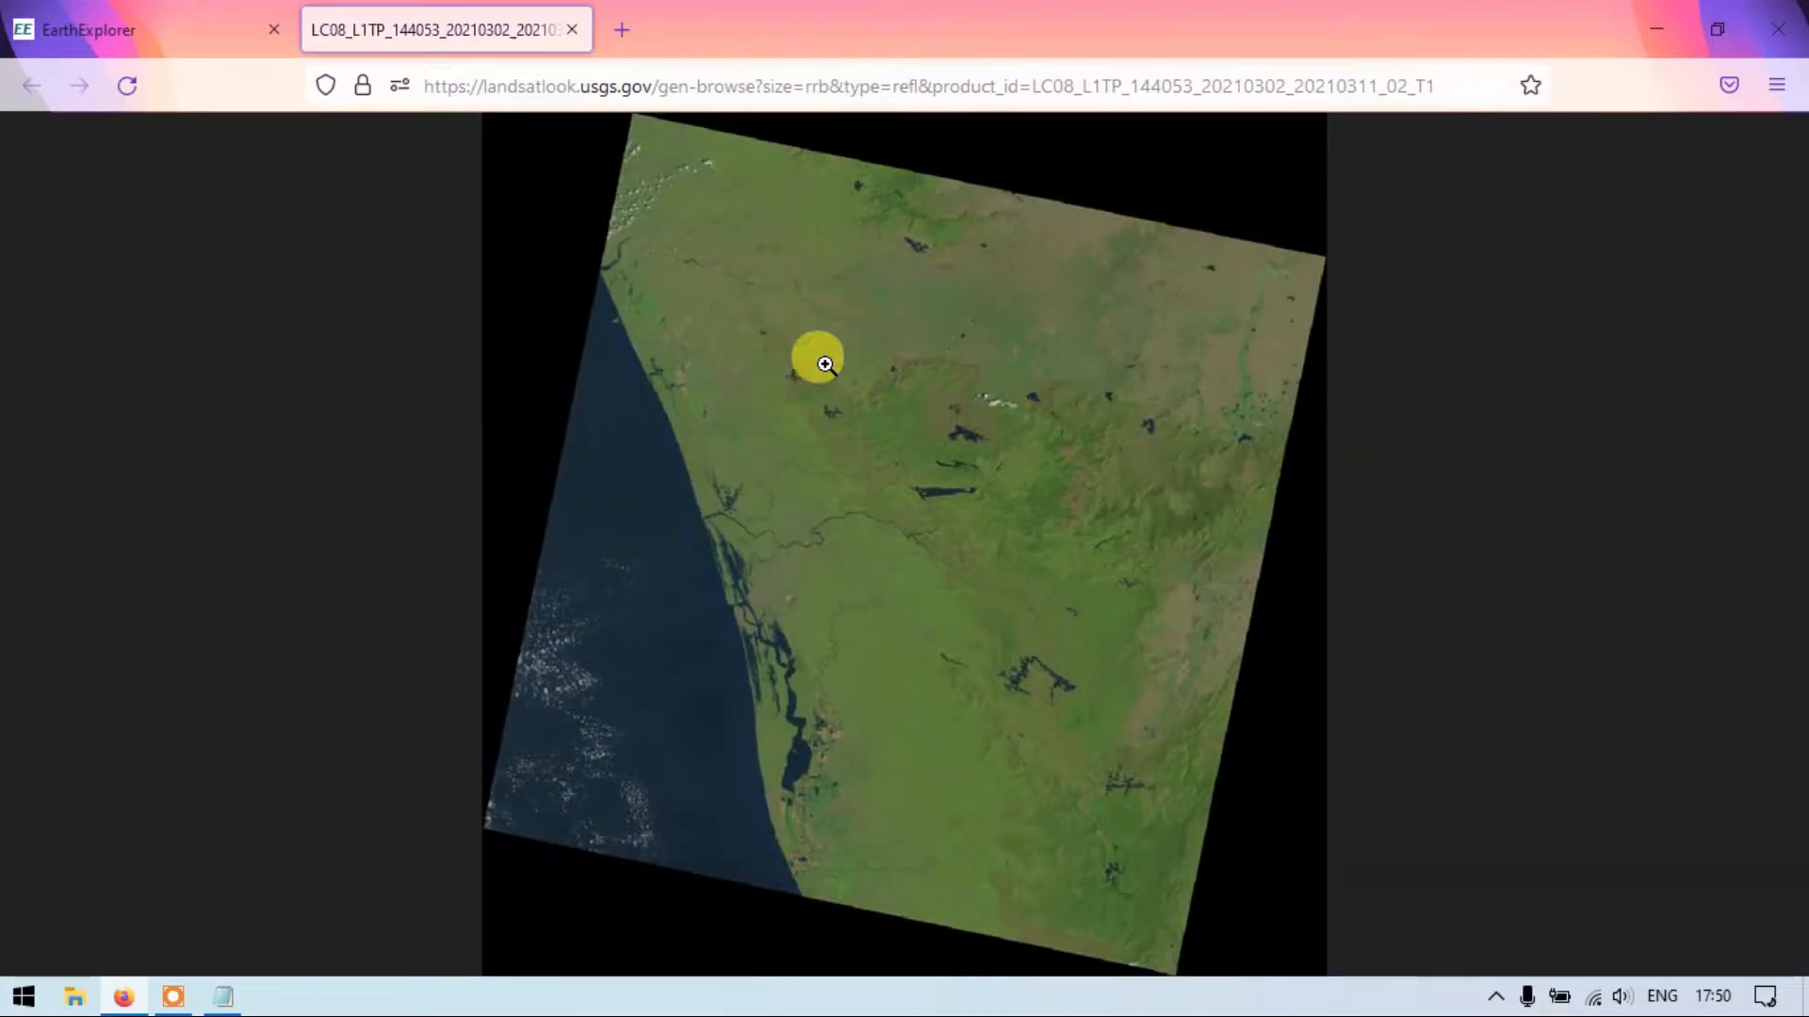
Return to the scene's metadata and check its acquisition date and collection category.
click(175, 45)
scroll(792, 574, down, 4)
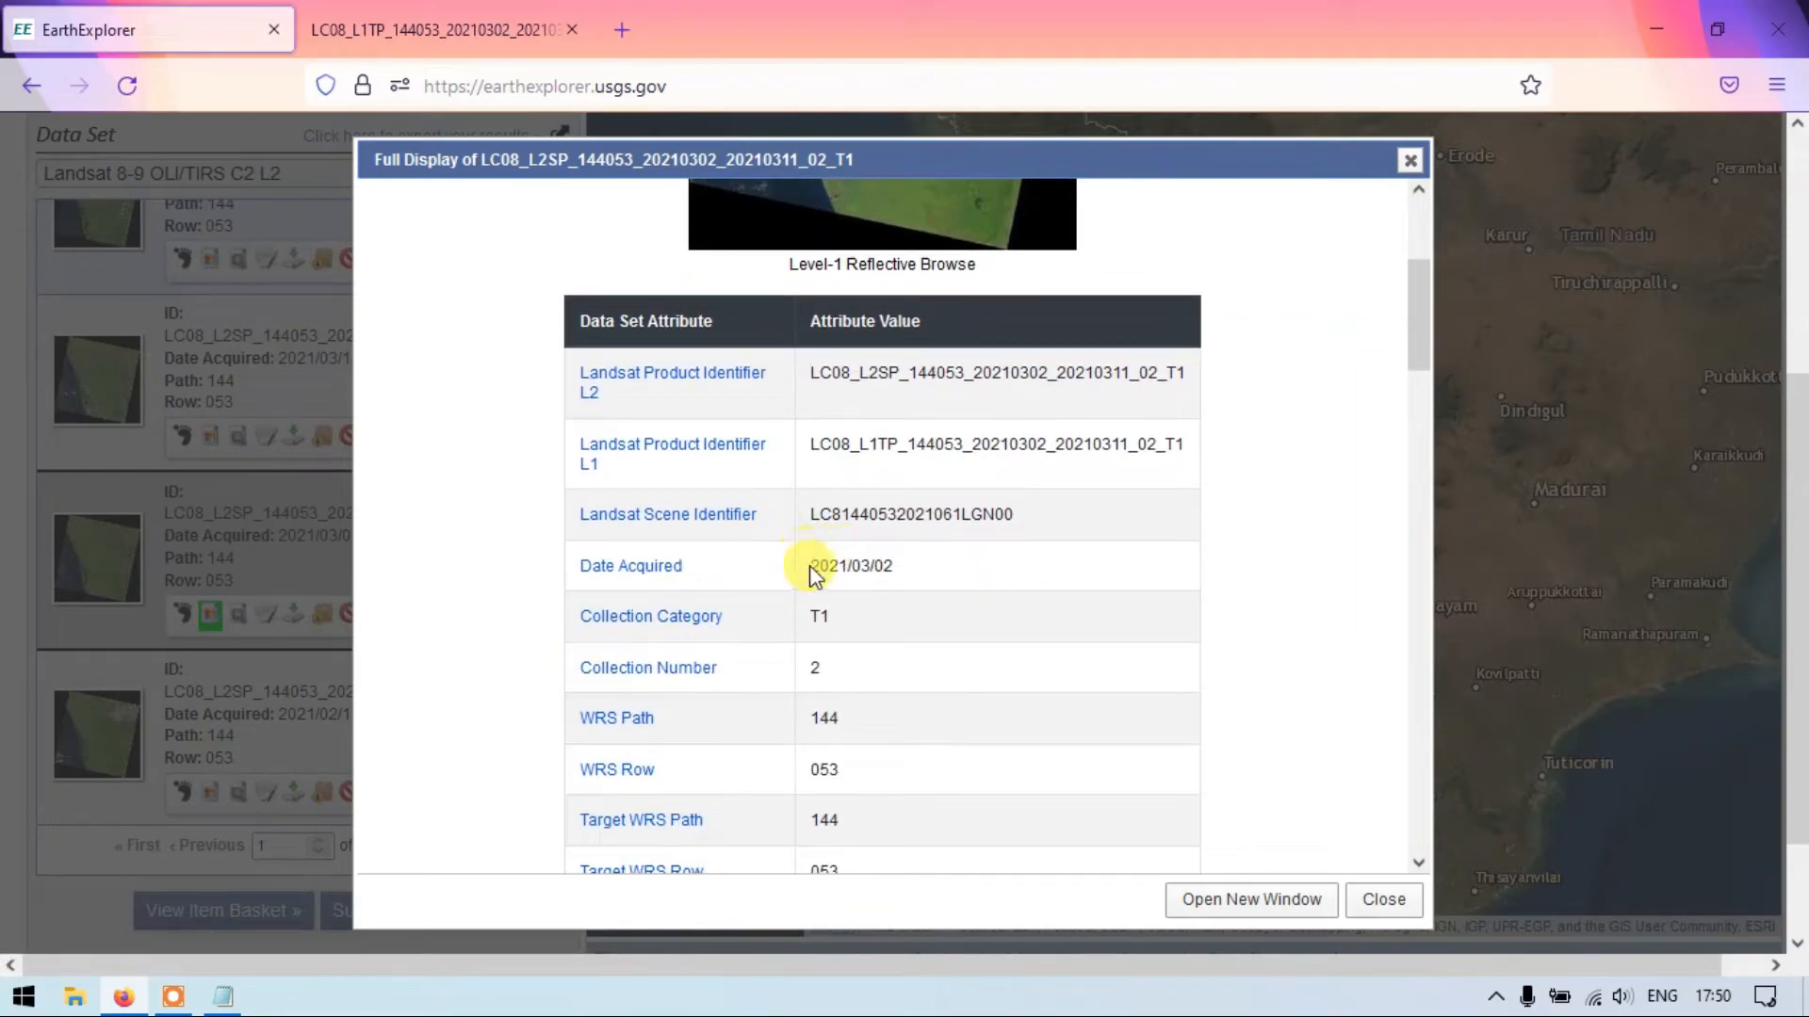
drag(809, 568, 913, 565)
scroll(940, 553, down, 1)
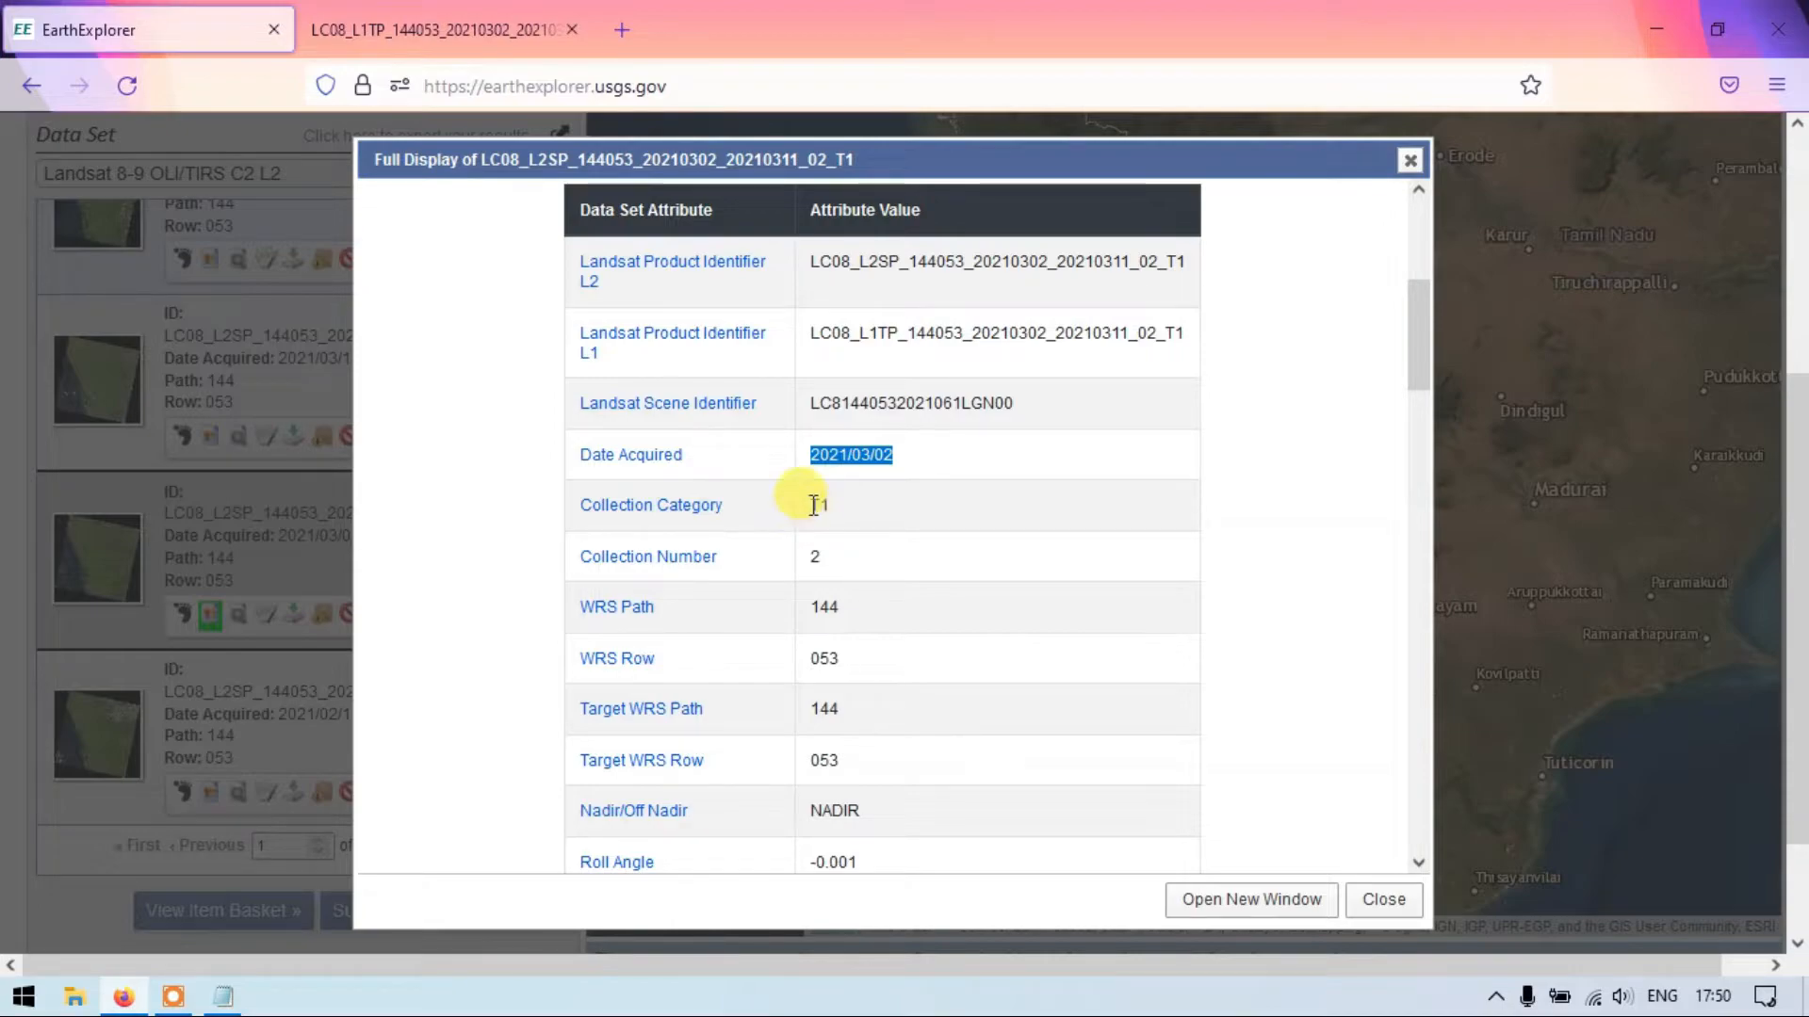
drag(814, 505, 908, 500)
scroll(942, 504, down, 1)
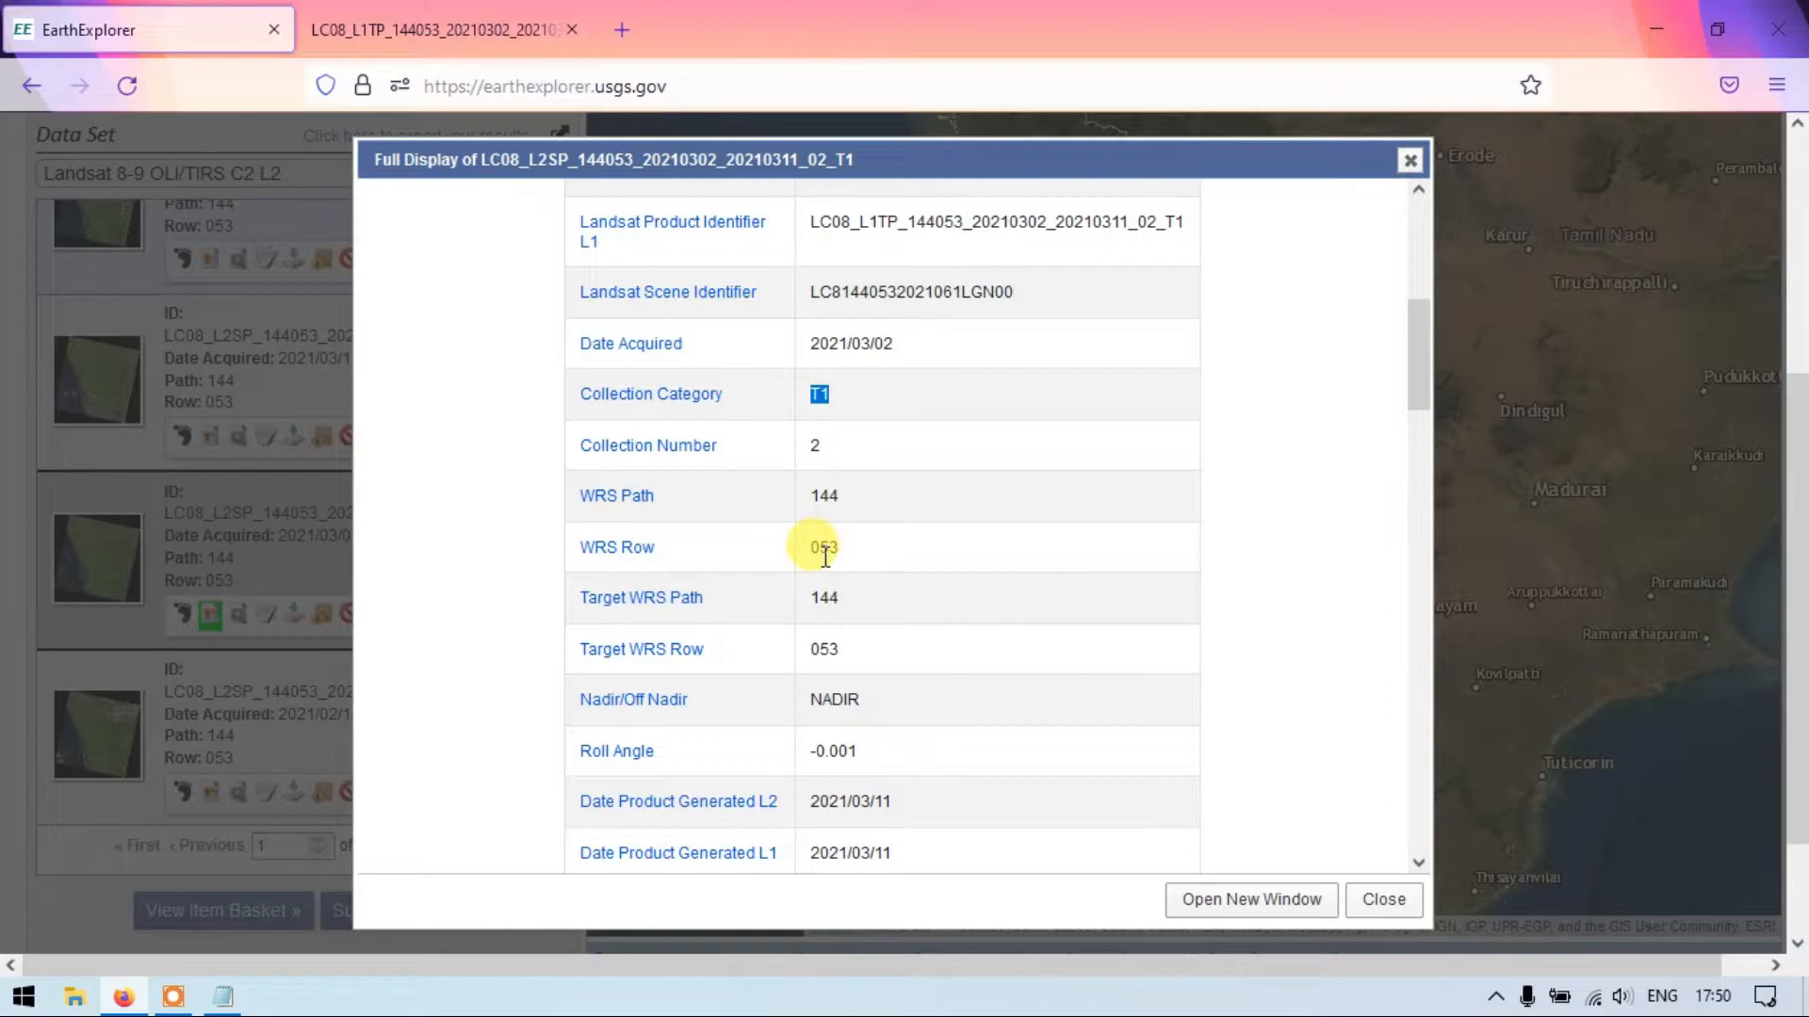
Review the scene's cloud cover, sensor, satellite, projection and corner coordinates in the metadata, and close the full display.
scroll(895, 561, down, 3)
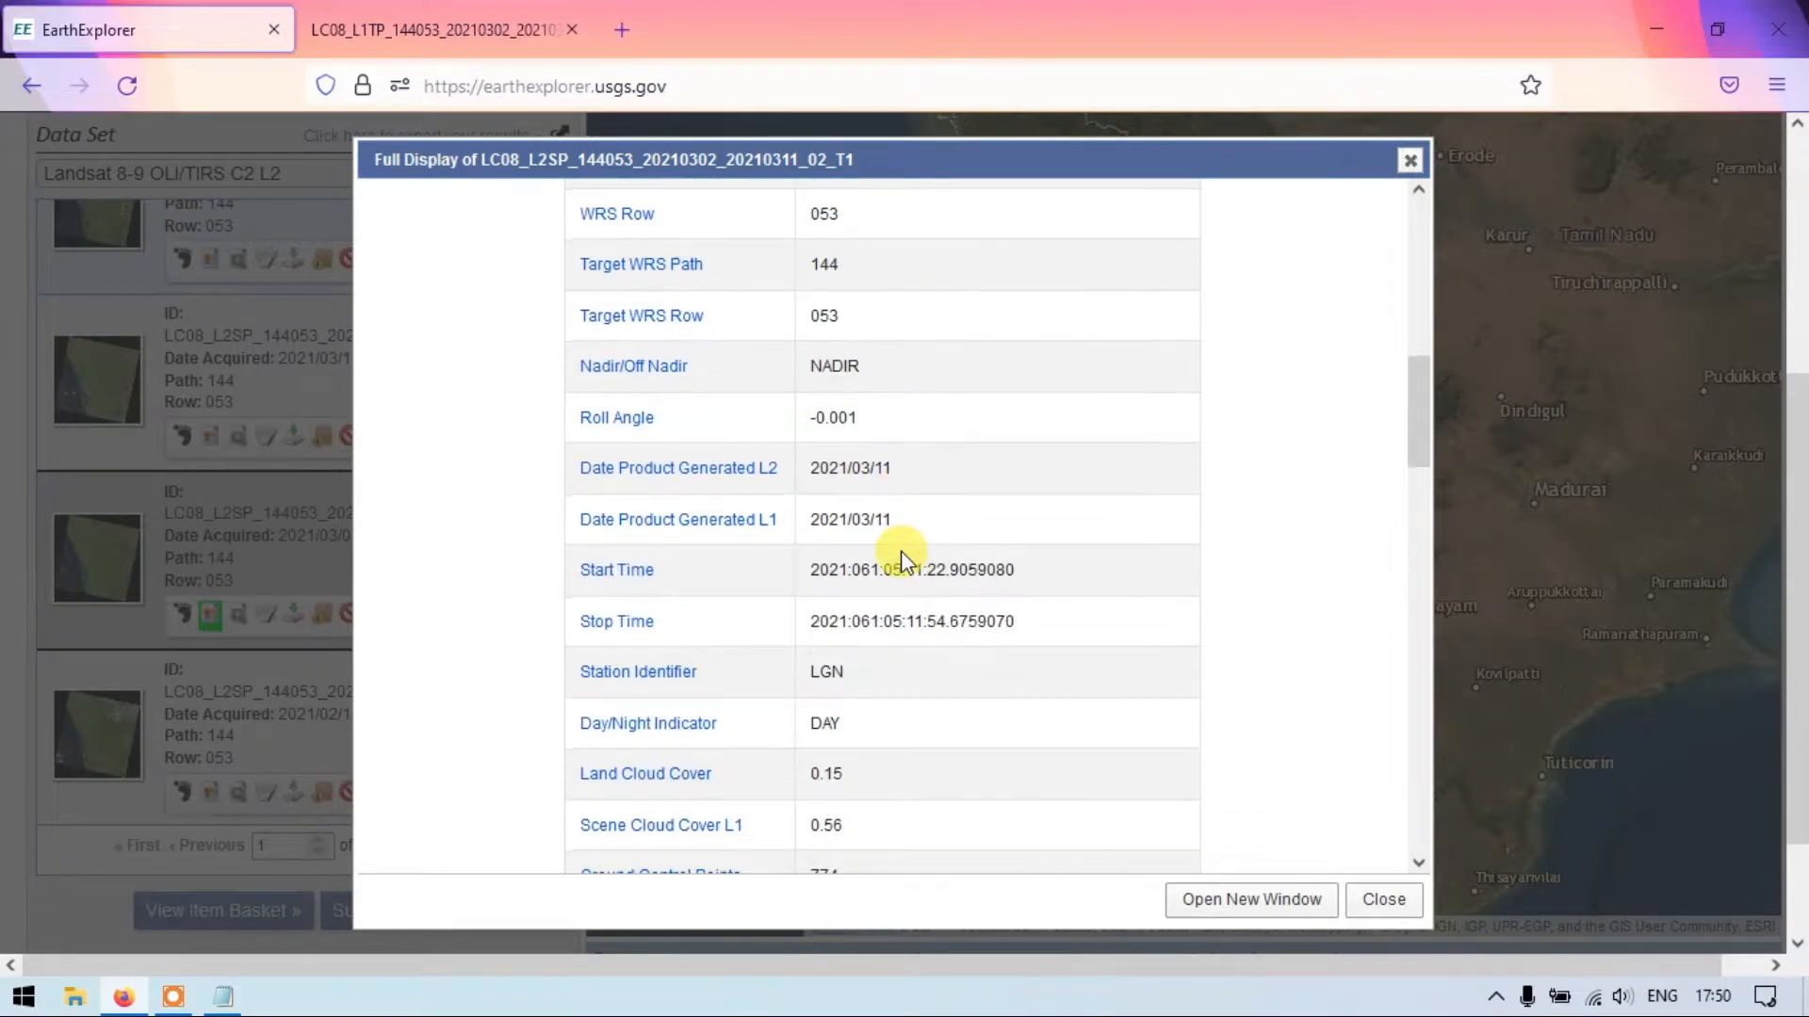
scroll(904, 560, down, 5)
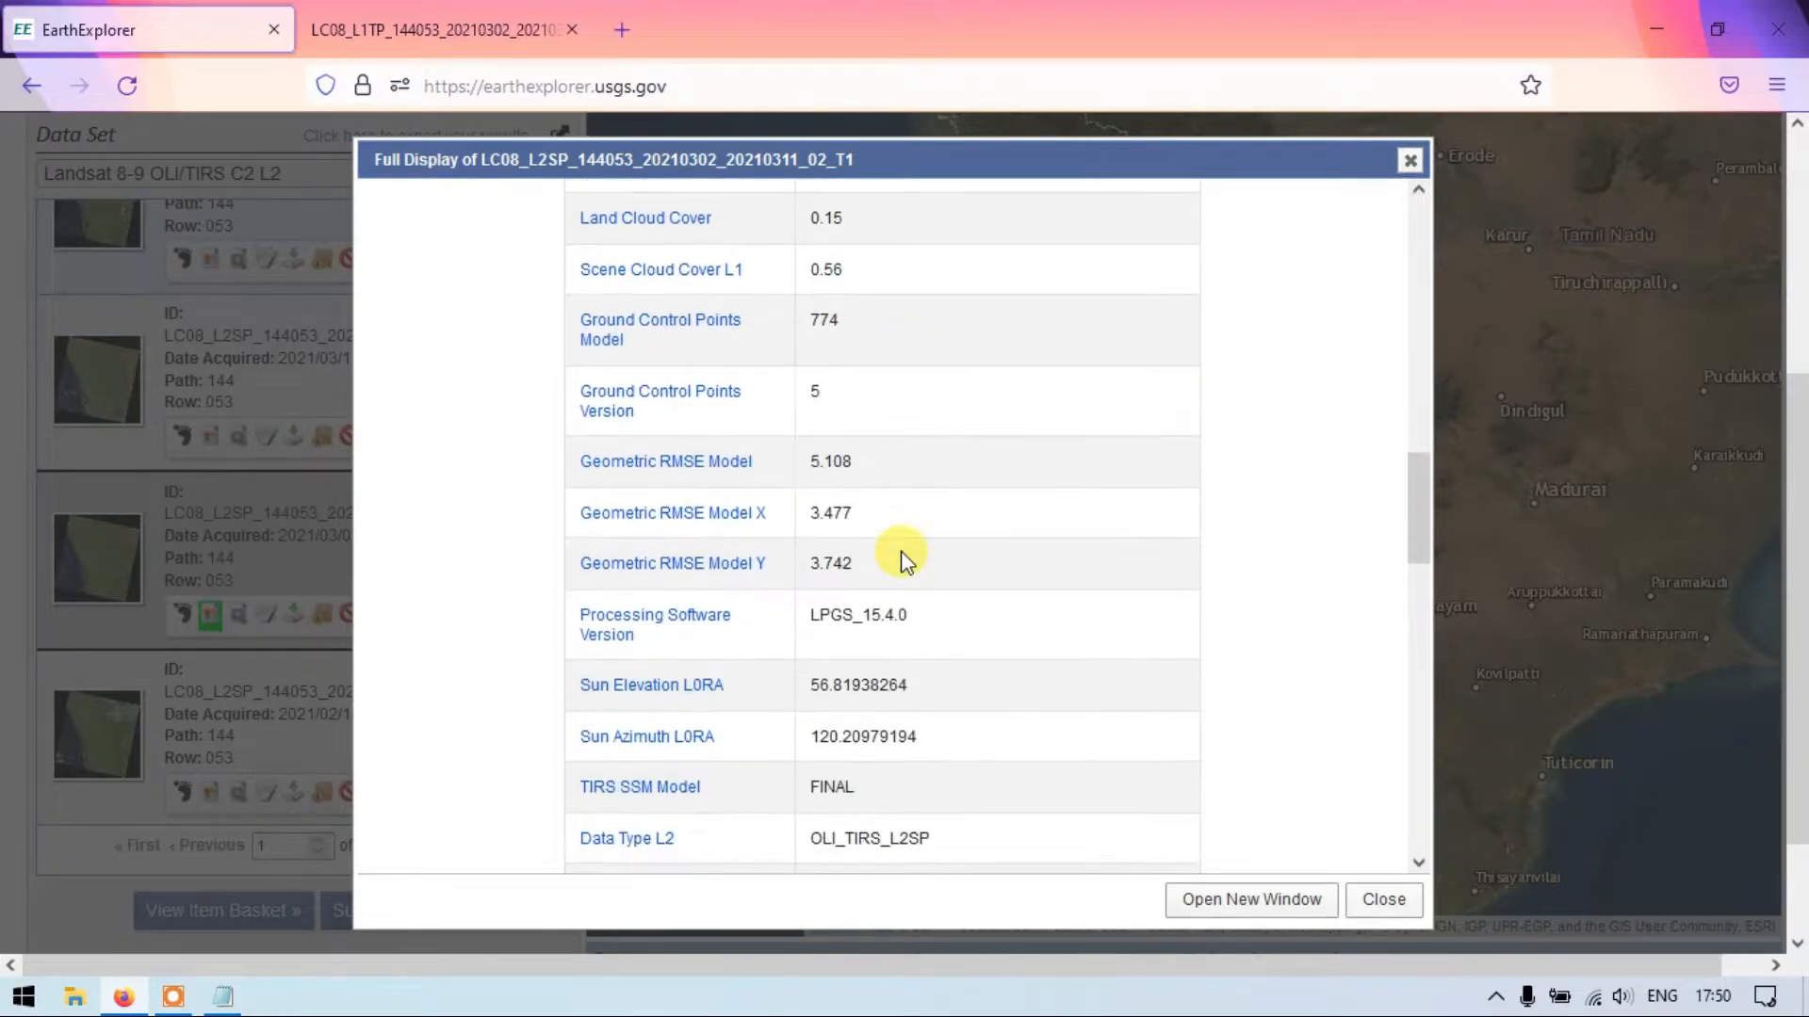
scroll(900, 558, down, 3)
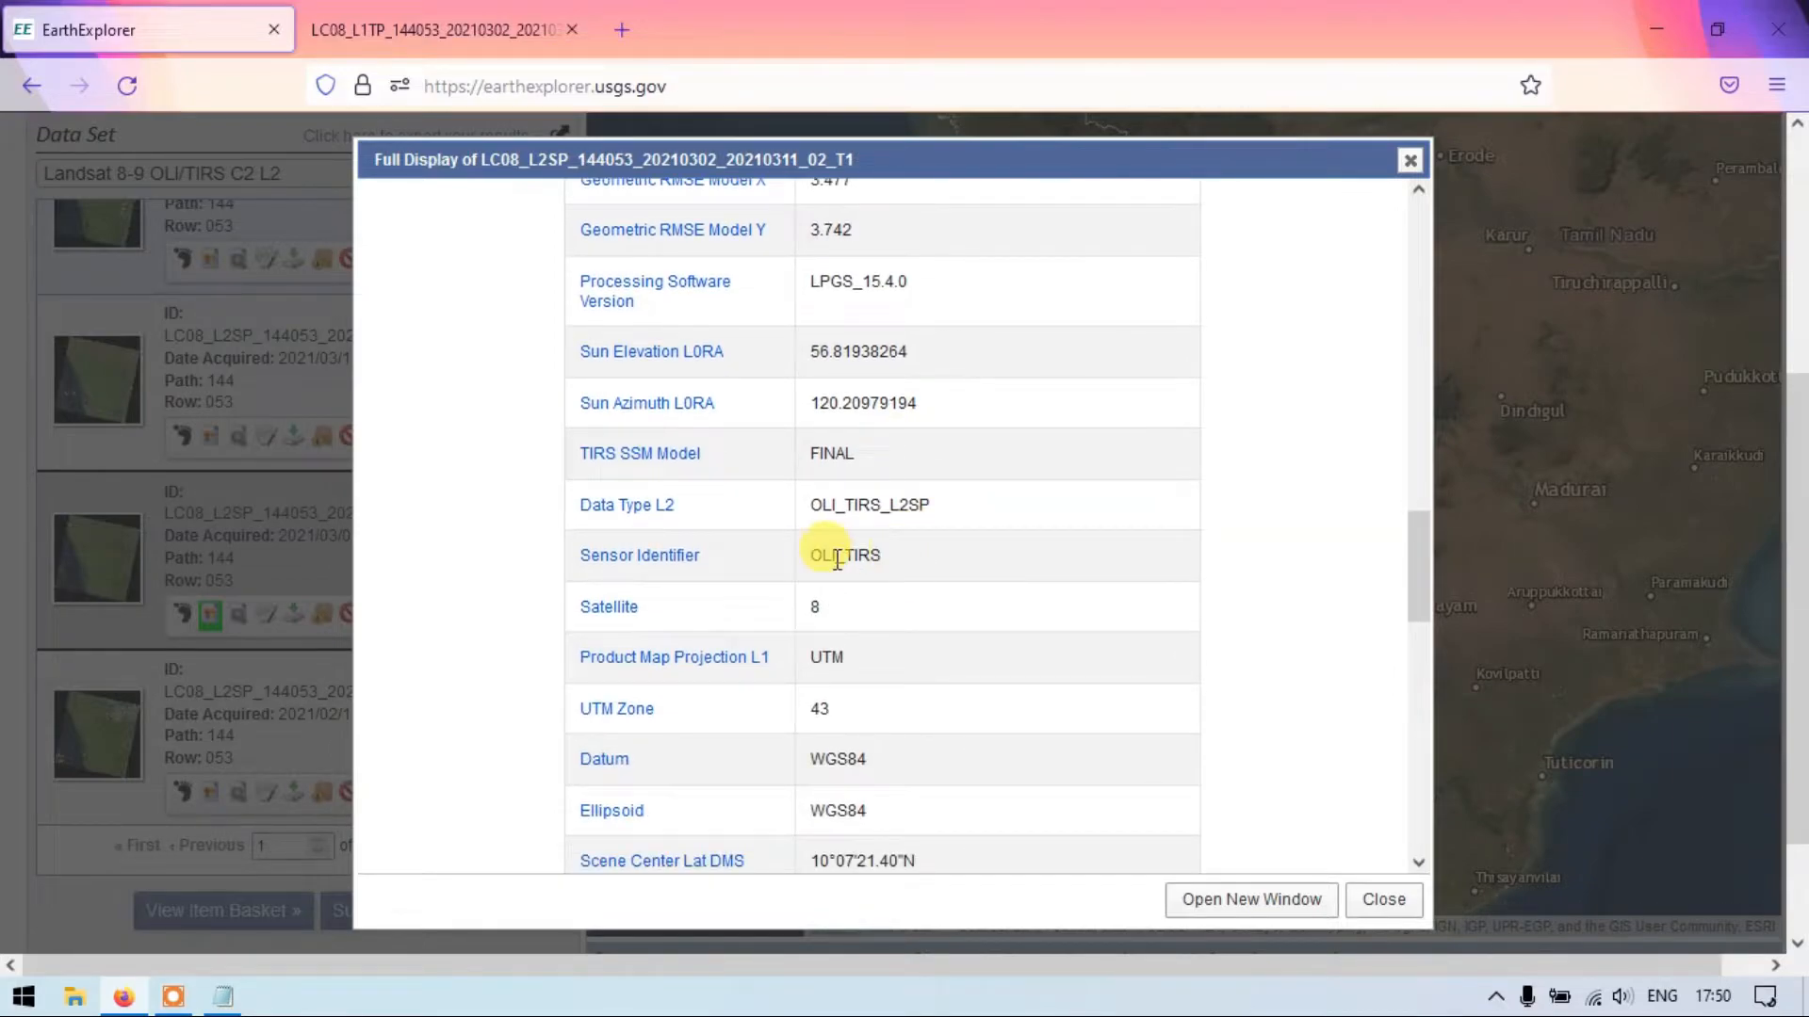
drag(813, 554, 812, 604)
scroll(848, 603, down, 3)
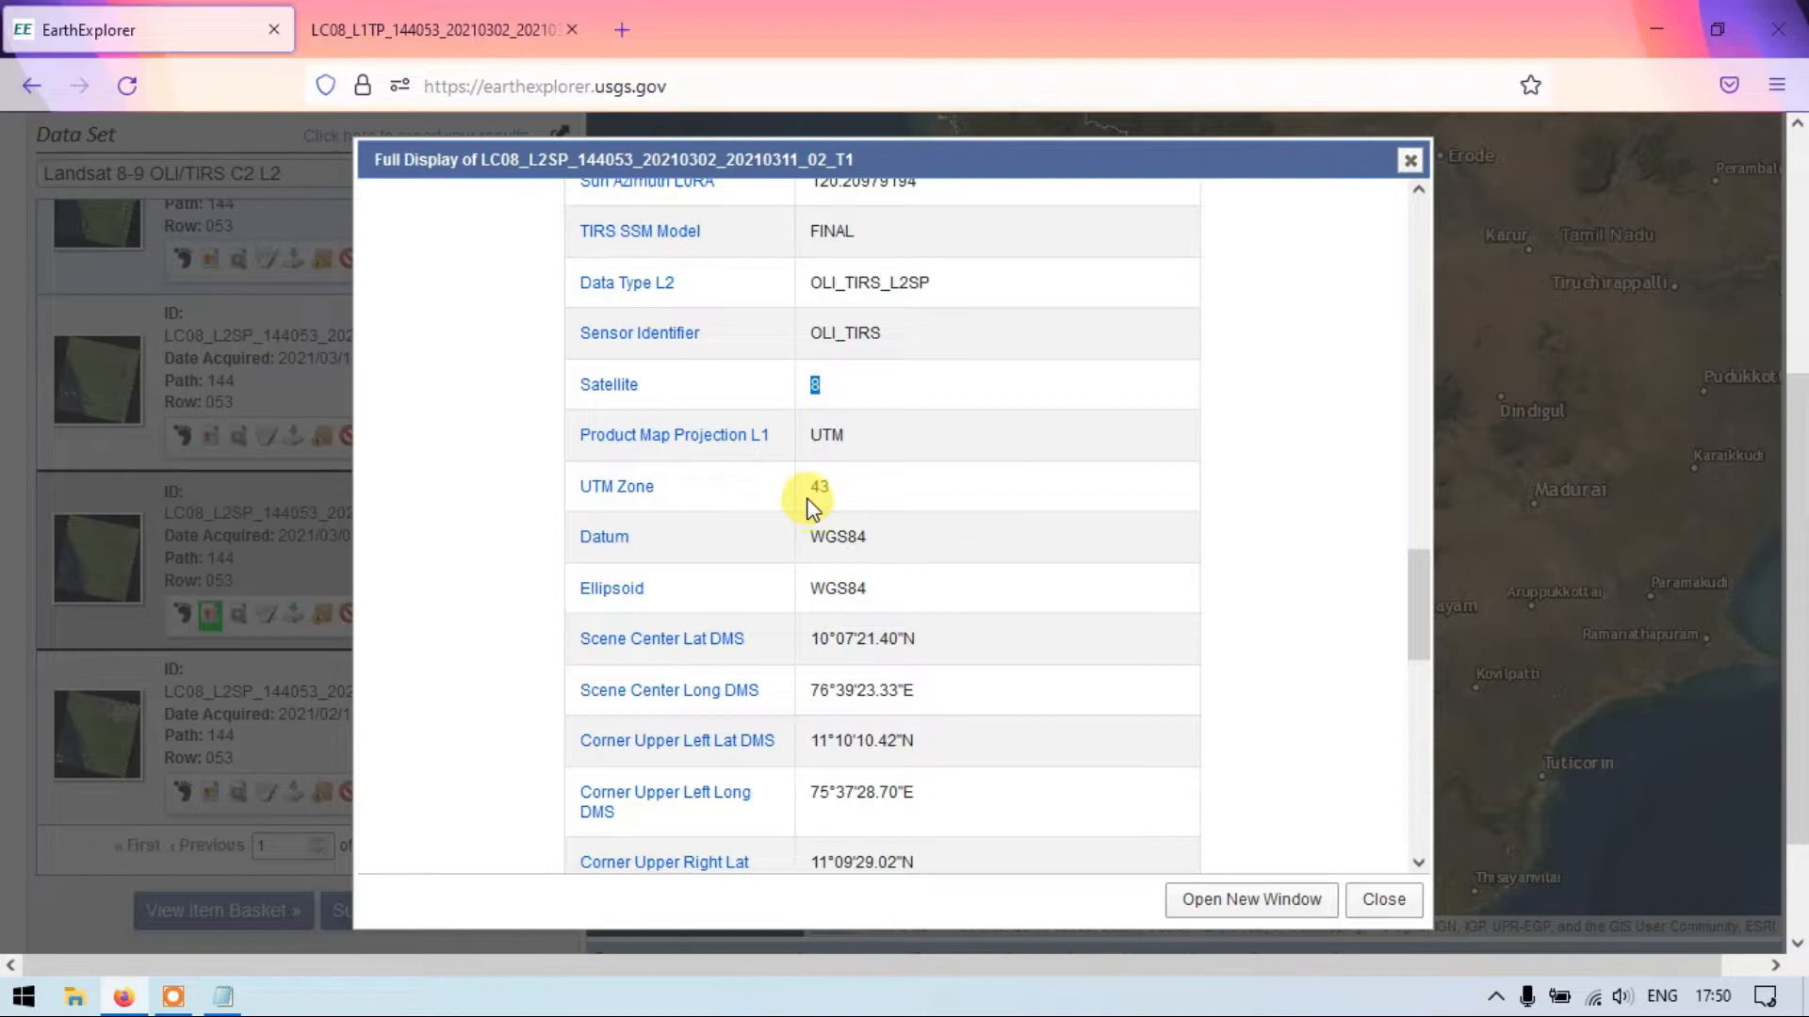
scroll(859, 546, down, 5)
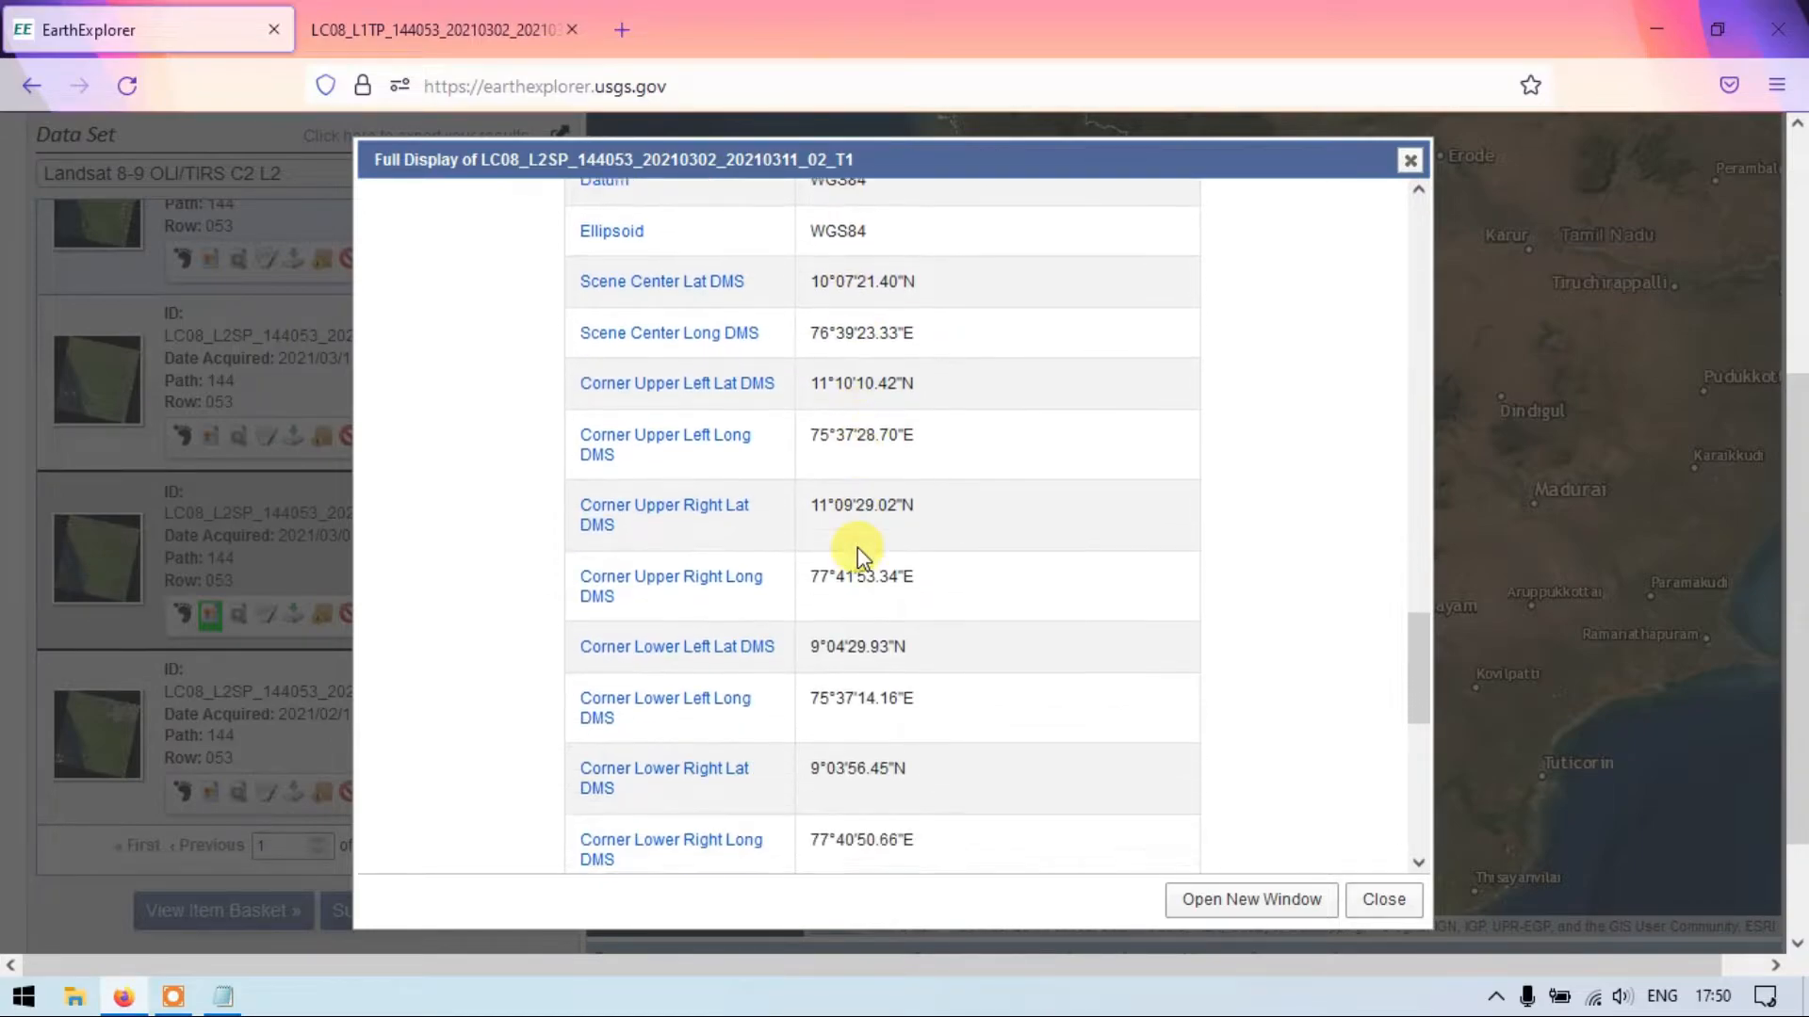
scroll(859, 546, down, 4)
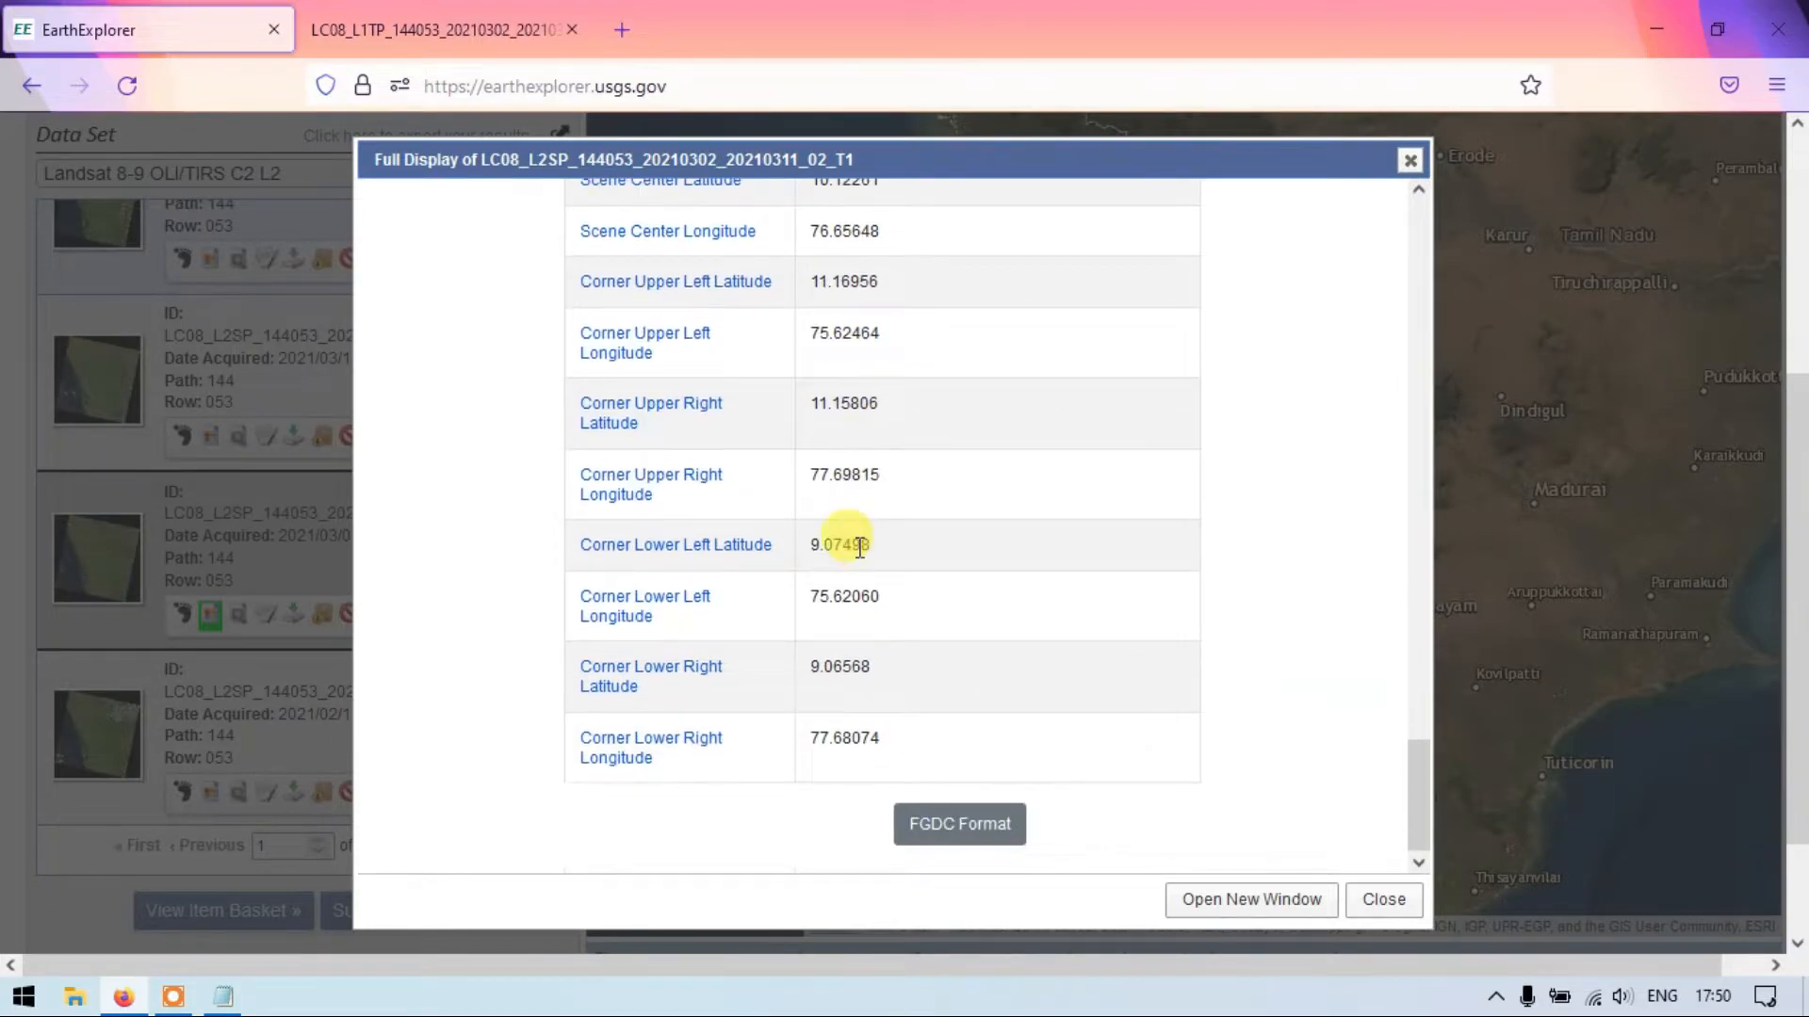
scroll(971, 528, up, 4)
scroll(1006, 521, up, 5)
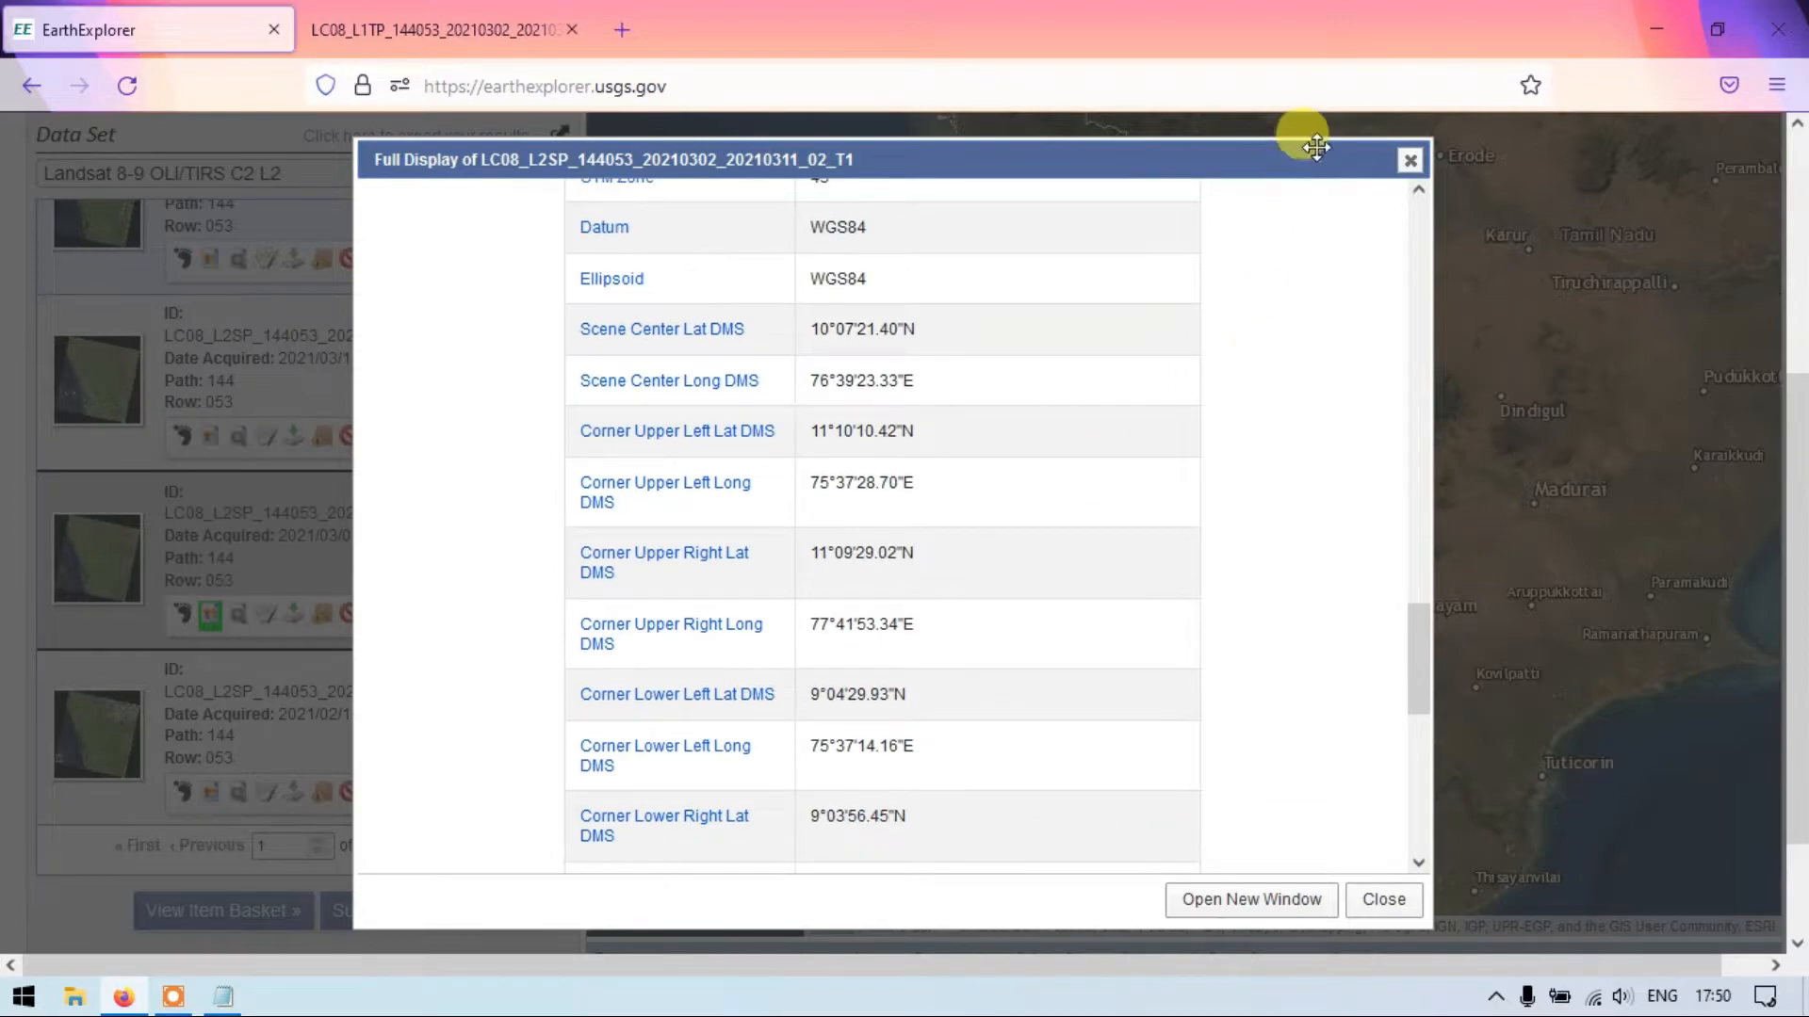
click(1410, 160)
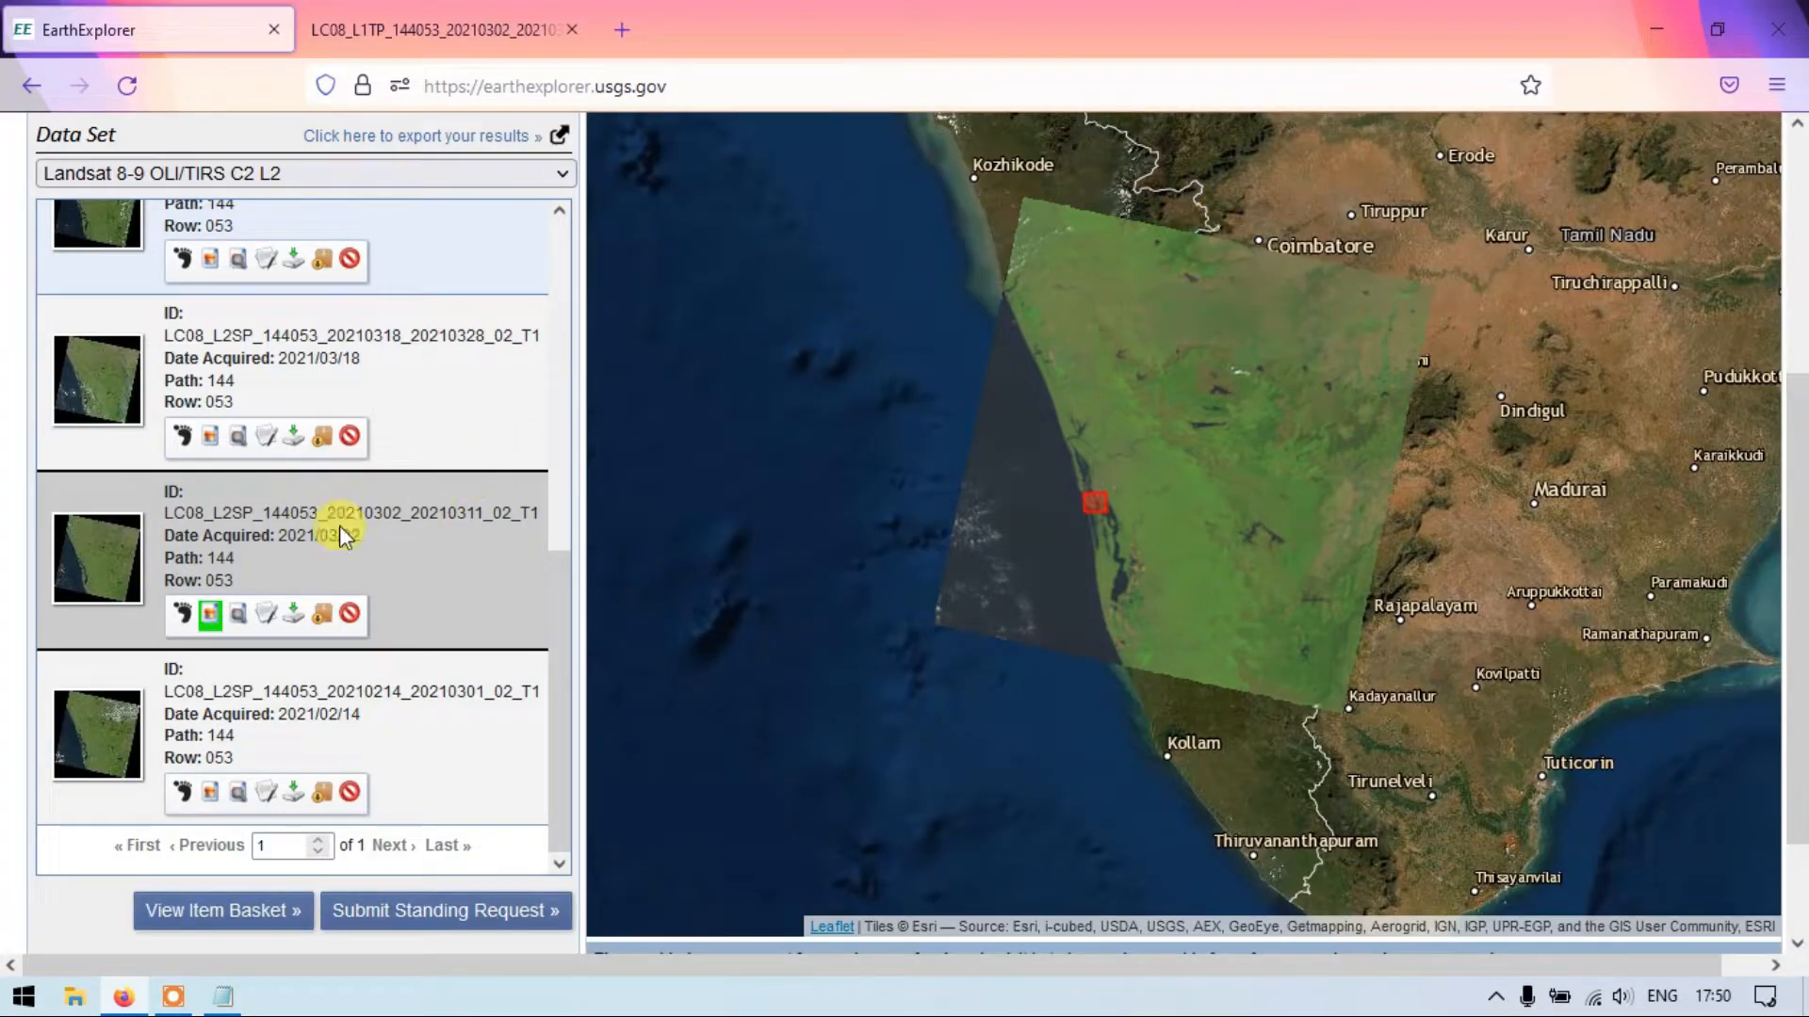
Open the product options for downloading the 2021/03/02 scene's Level-2 bundle and look through its individual band files.
click(295, 617)
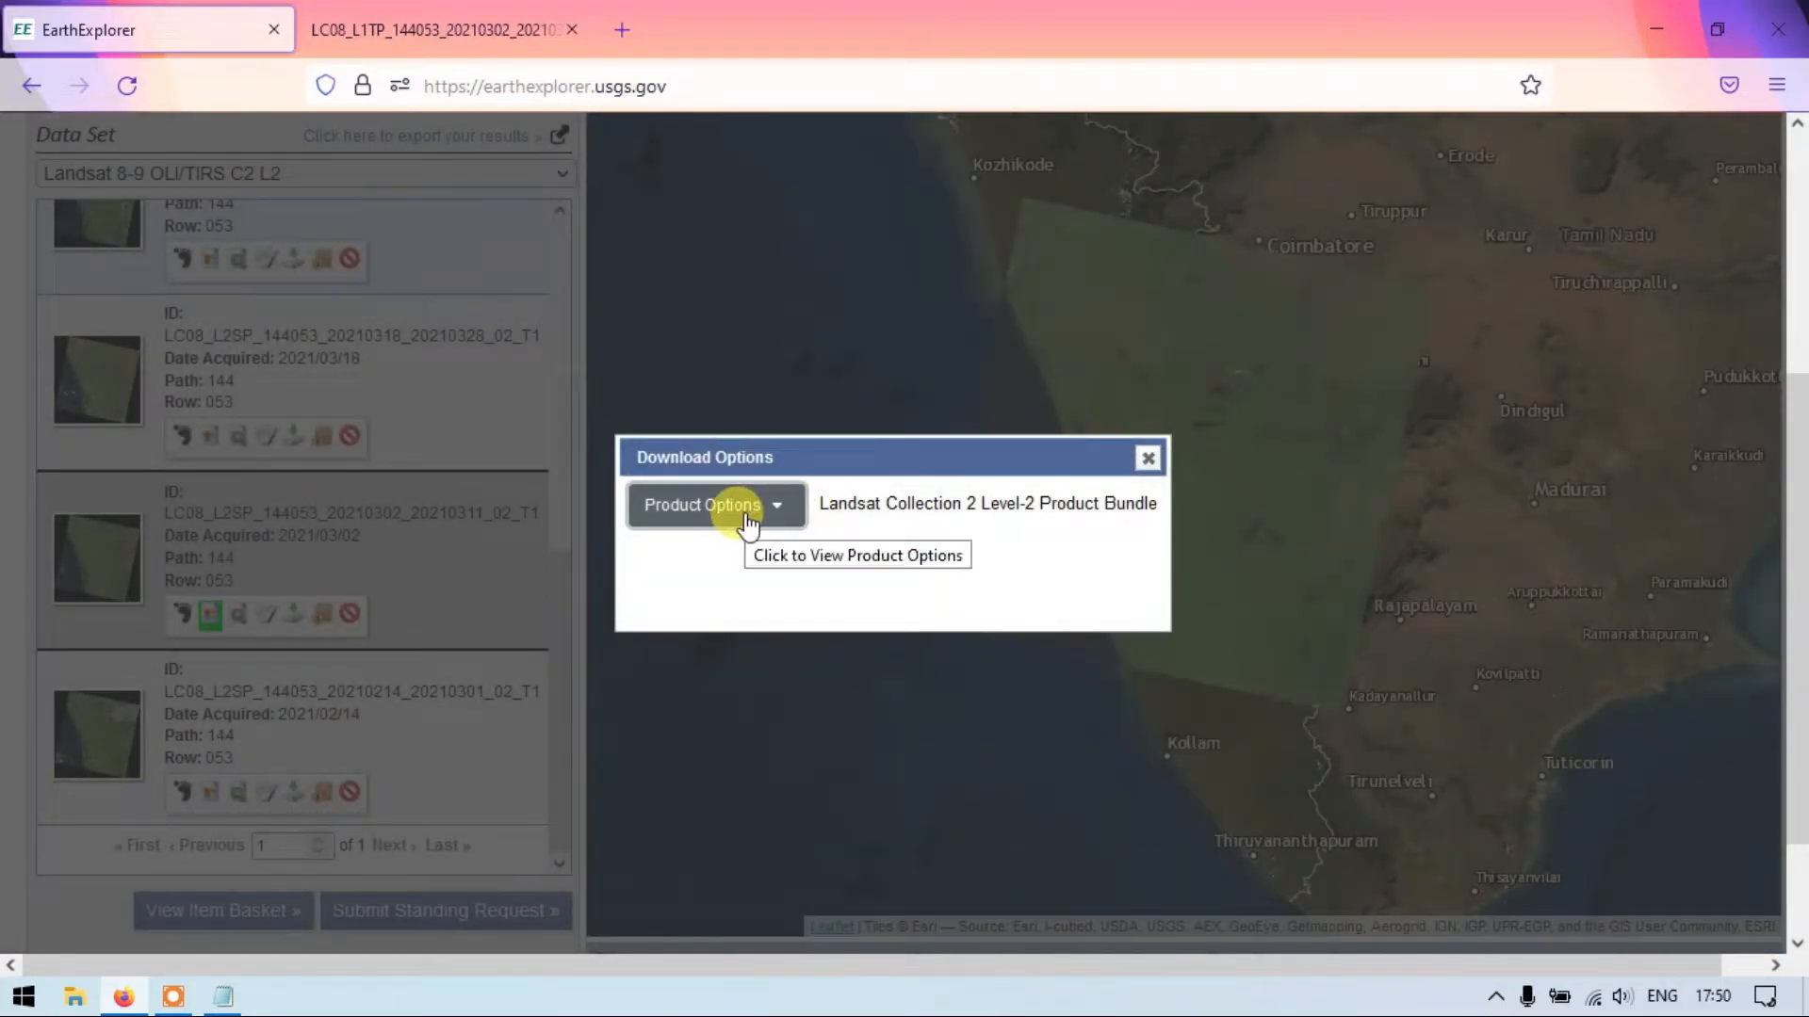
click(742, 509)
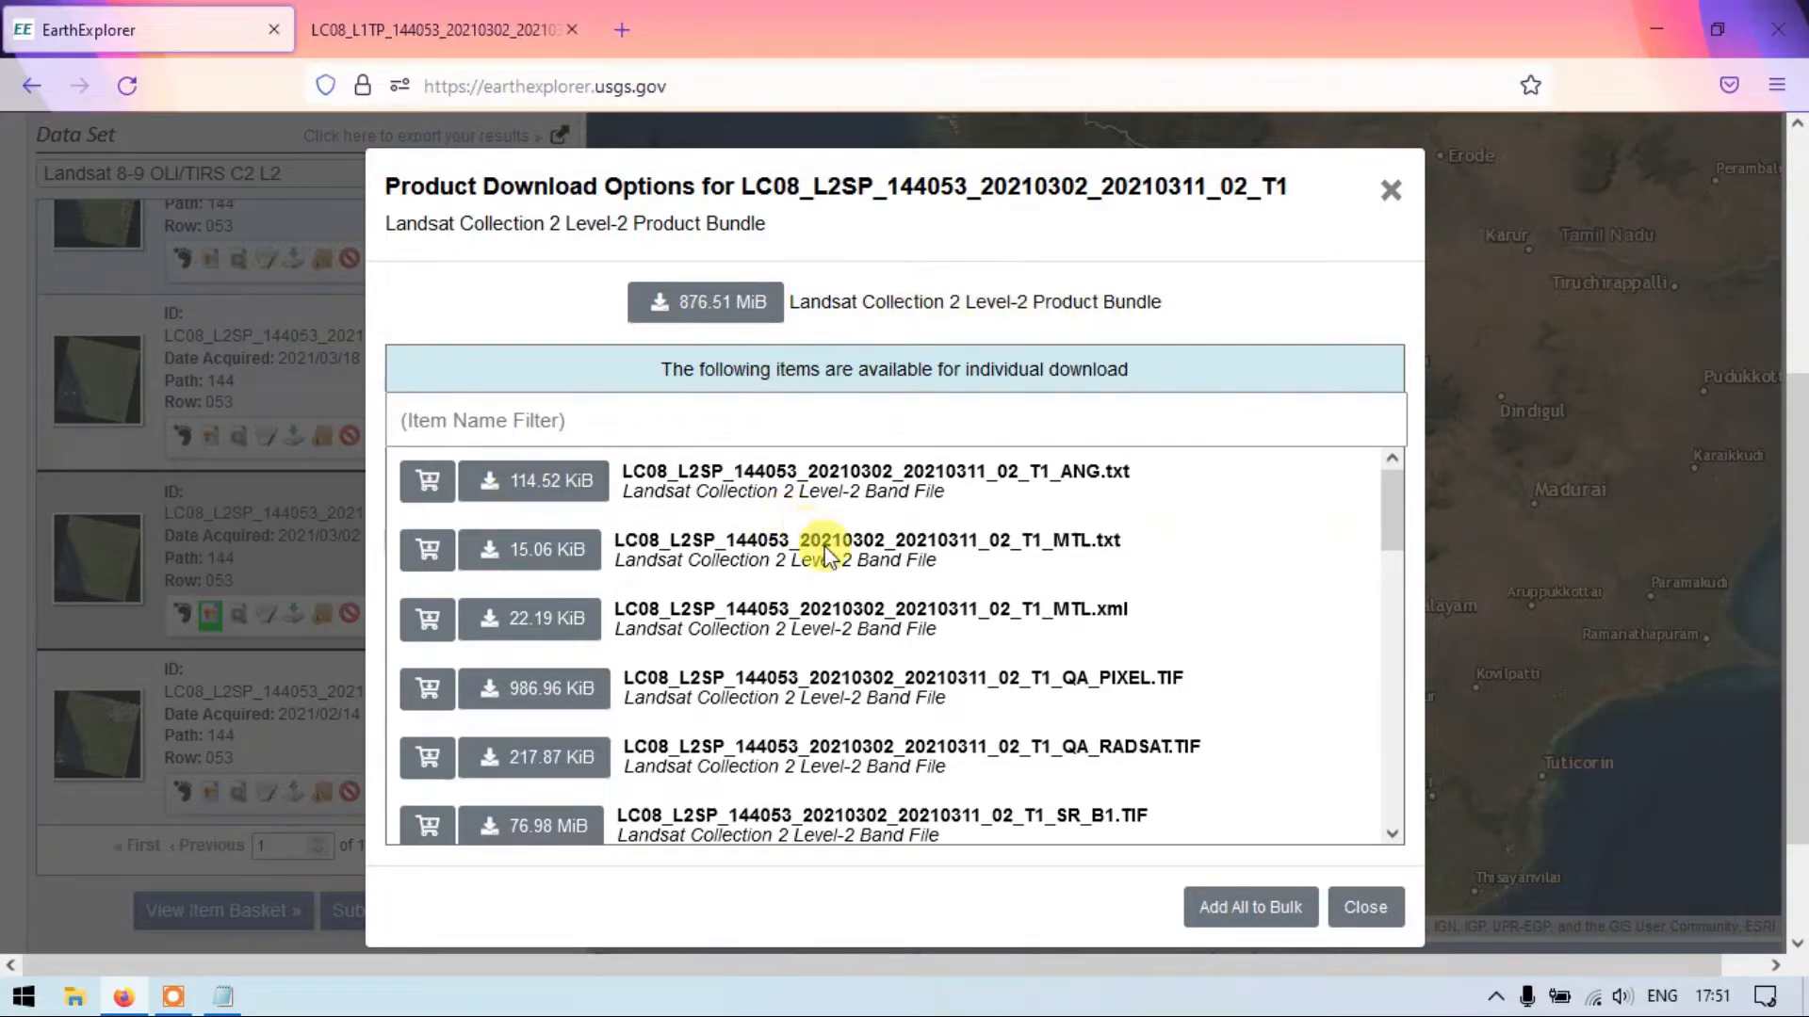
scroll(825, 554, down, 3)
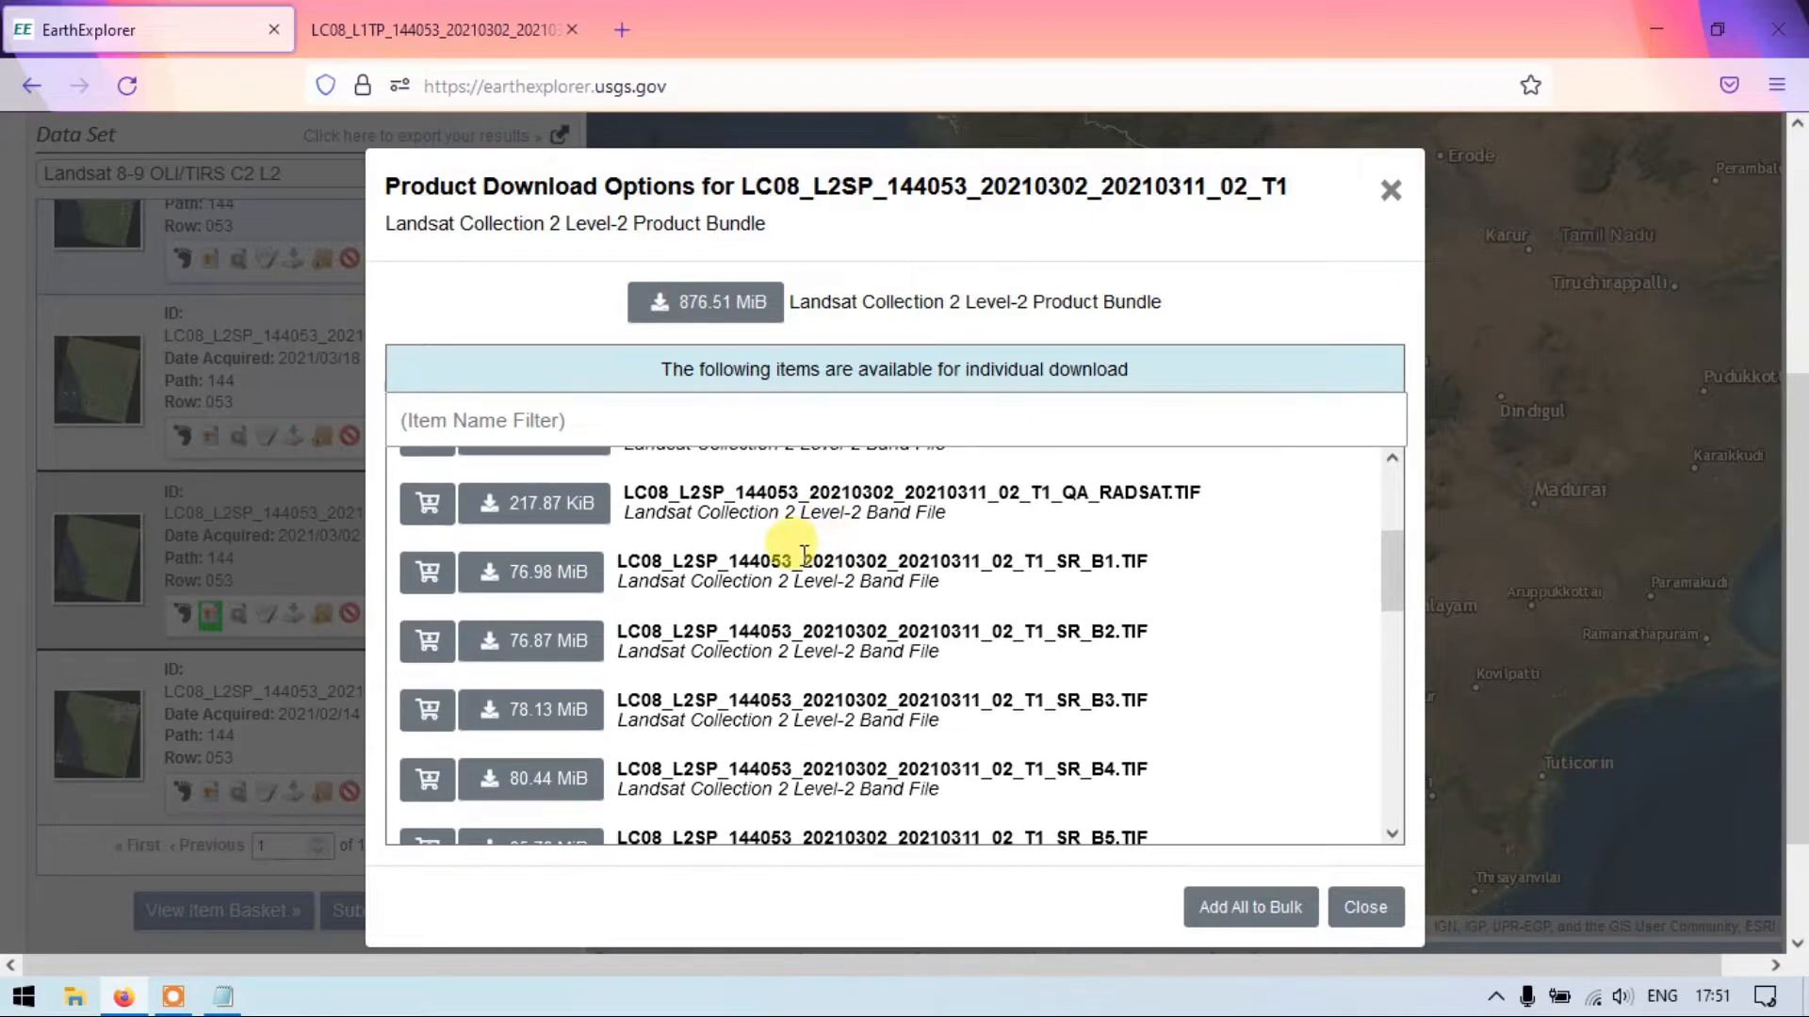
scroll(803, 554, up, 2)
scroll(980, 673, down, 2)
scroll(1100, 724, down, 2)
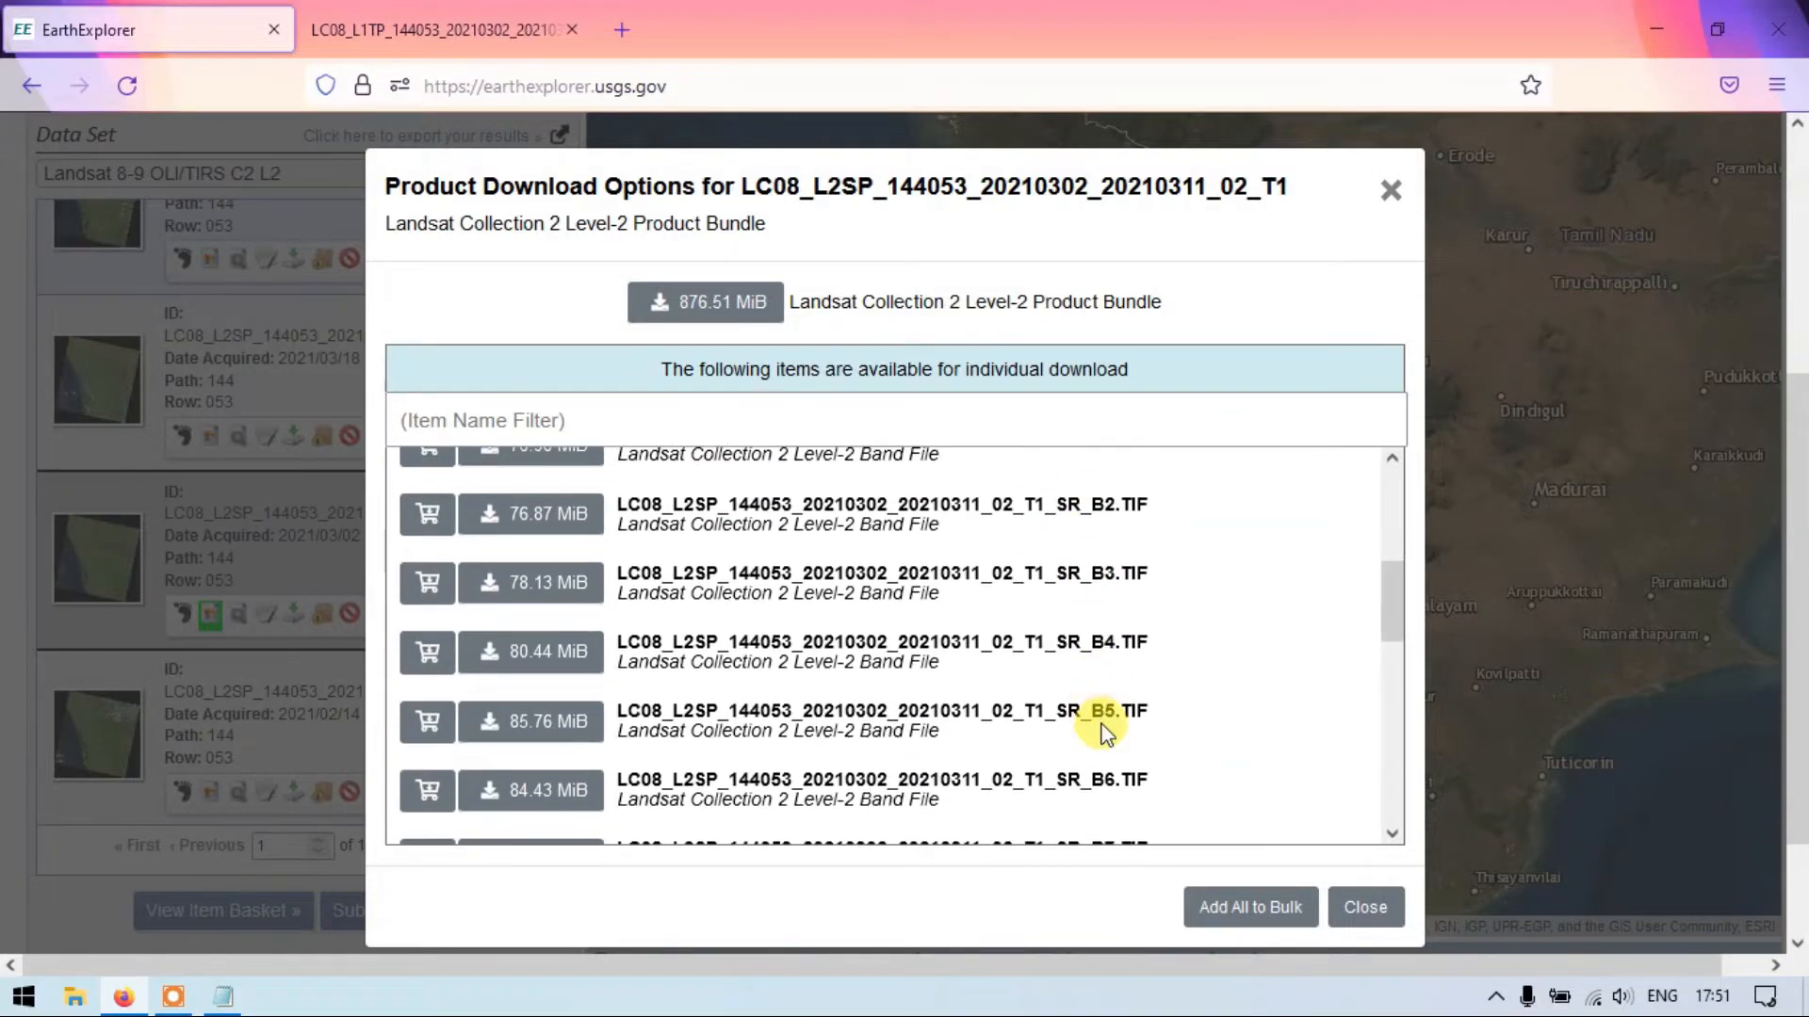
Find the MTL.txt metadata file among the individually downloadable items and highlight its entry.
scroll(572, 621, up, 2)
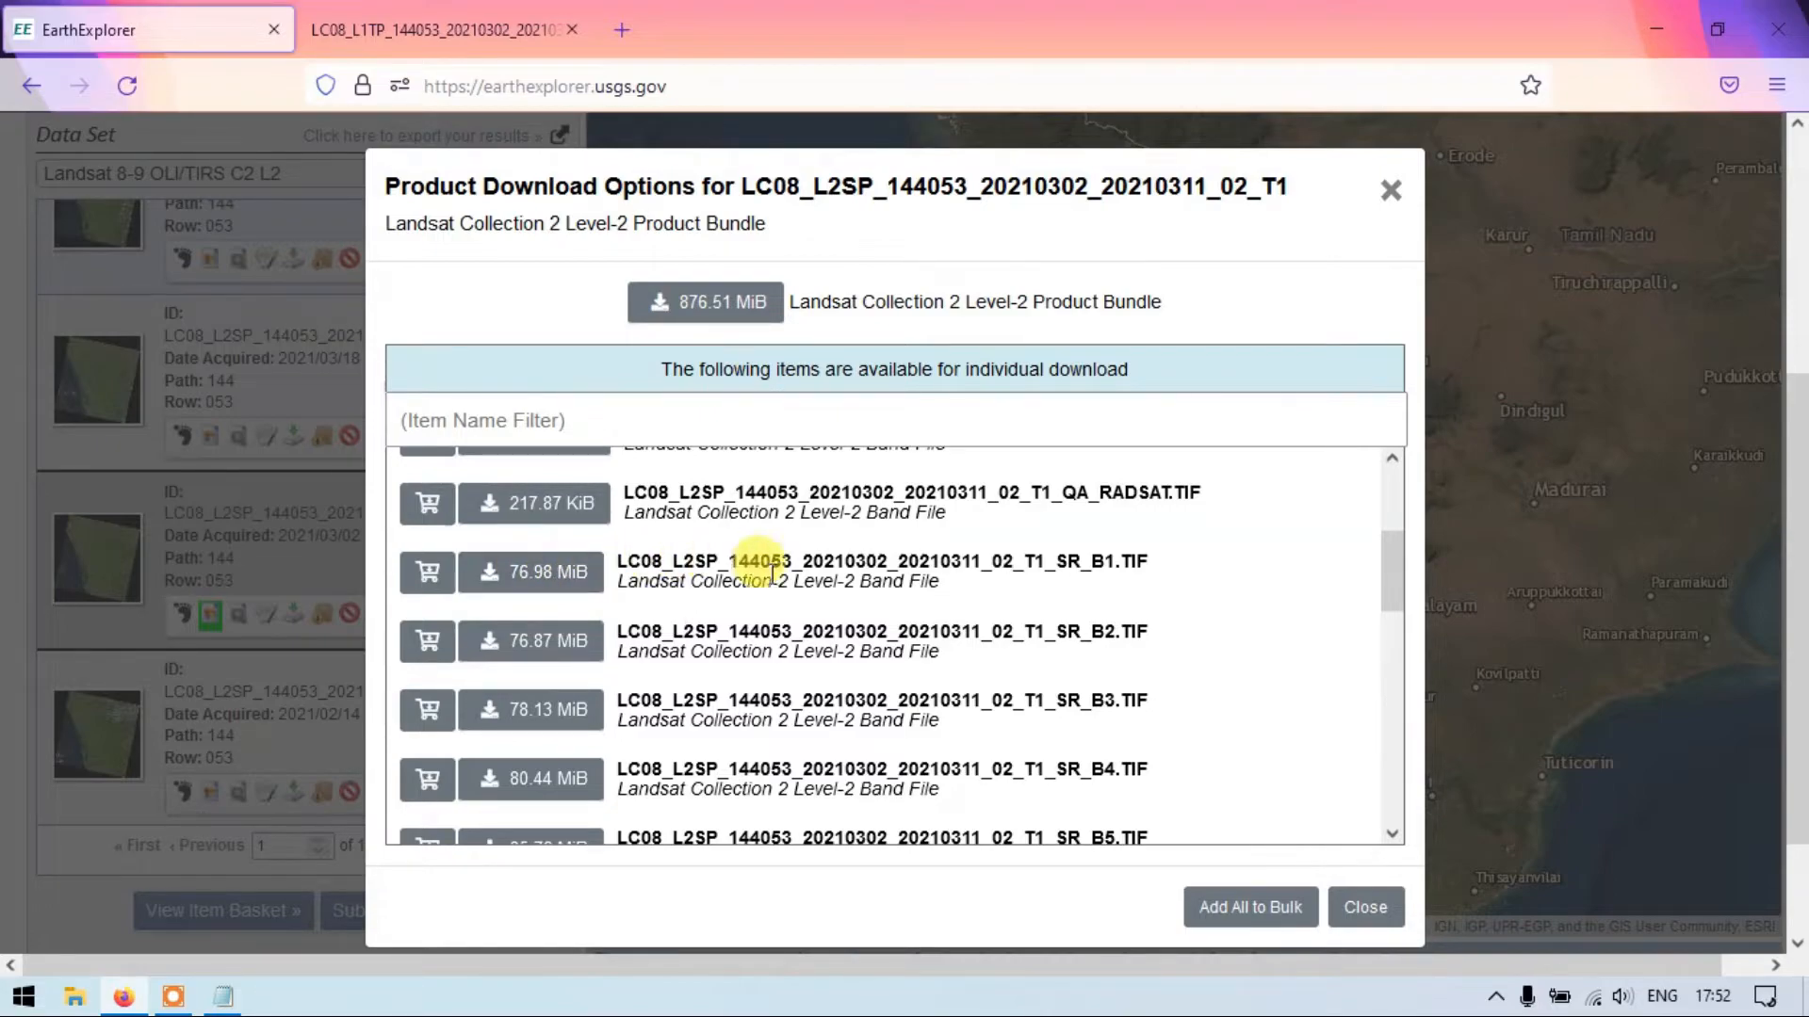
scroll(1030, 545, up, 3)
scroll(1144, 603, up, 1)
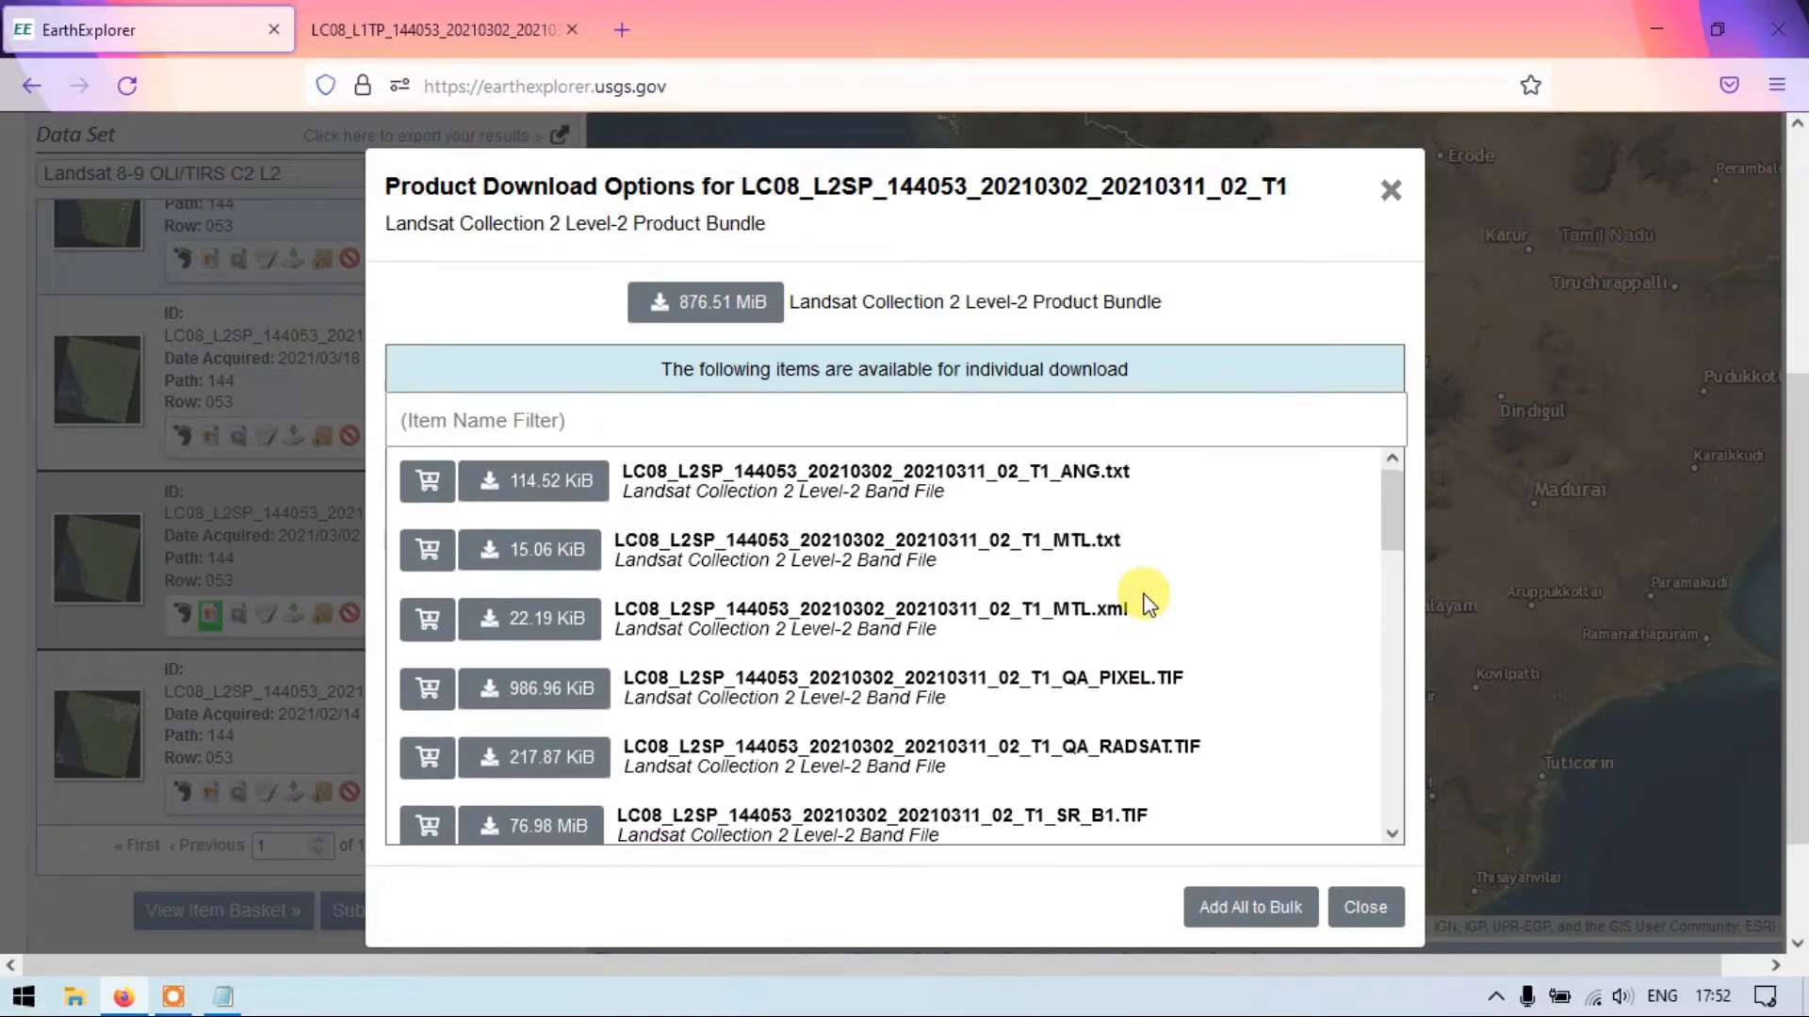
scroll(1144, 603, up, 2)
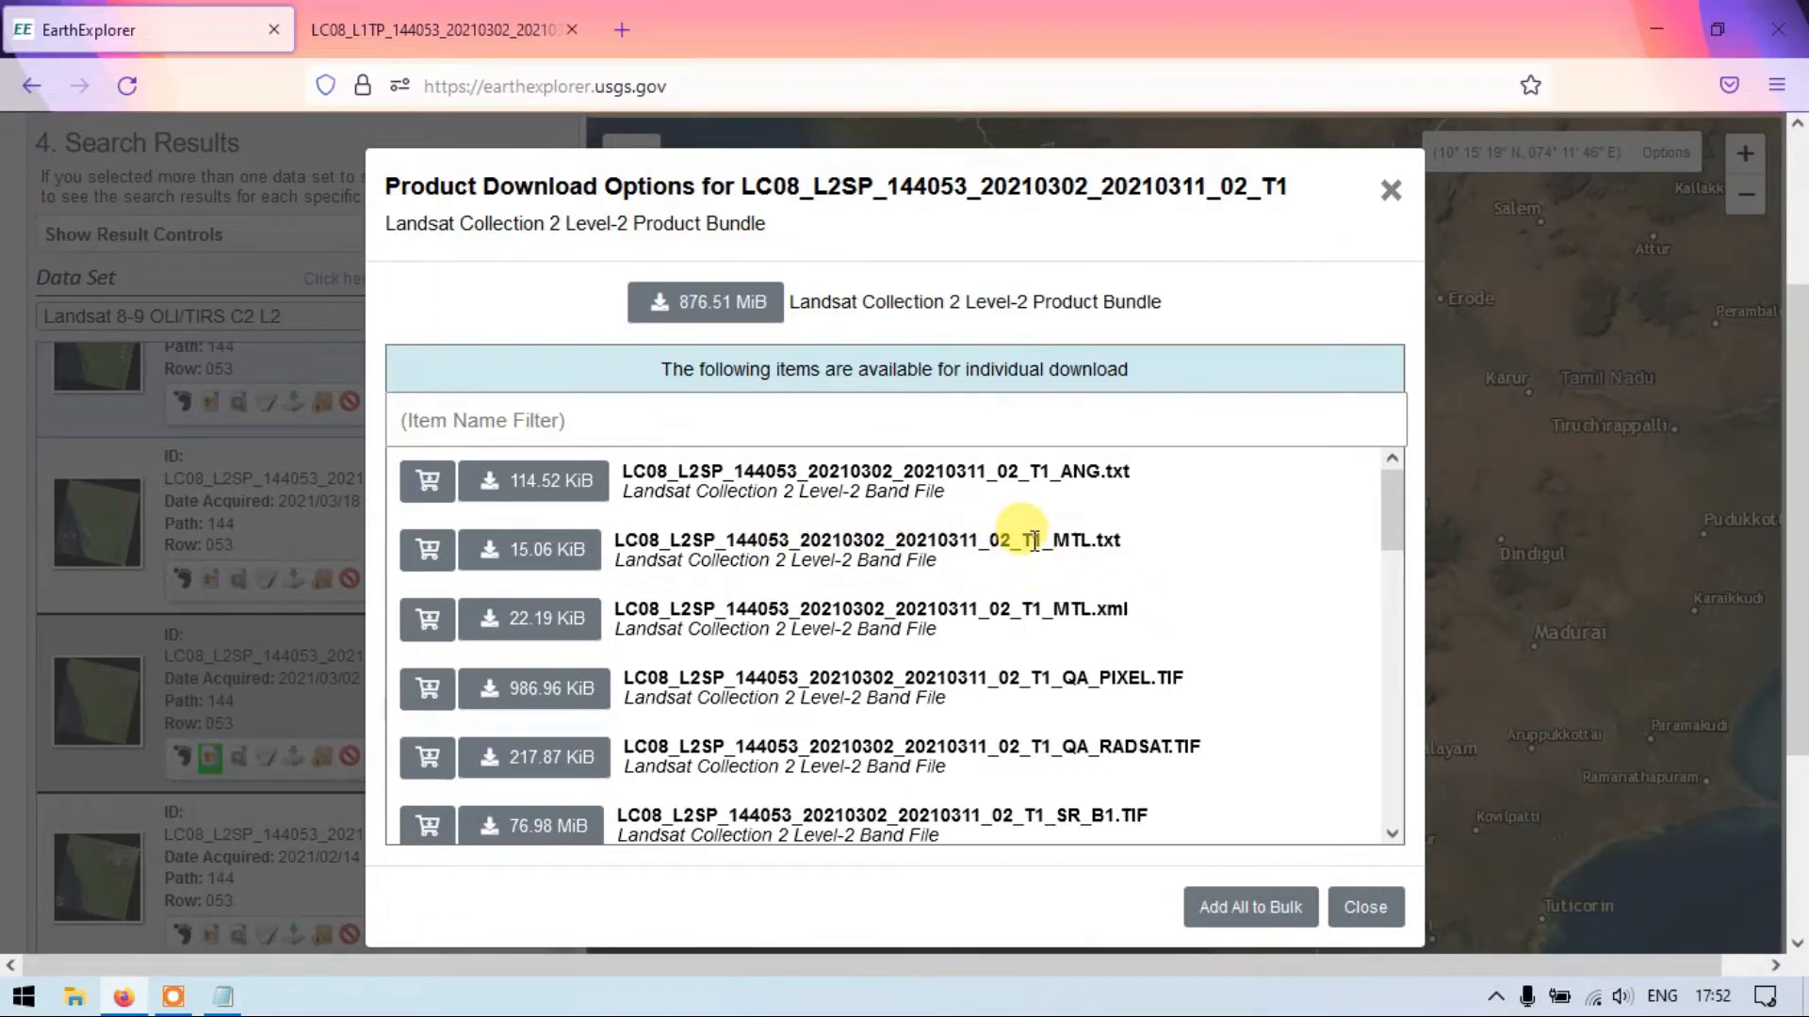
click(499, 549)
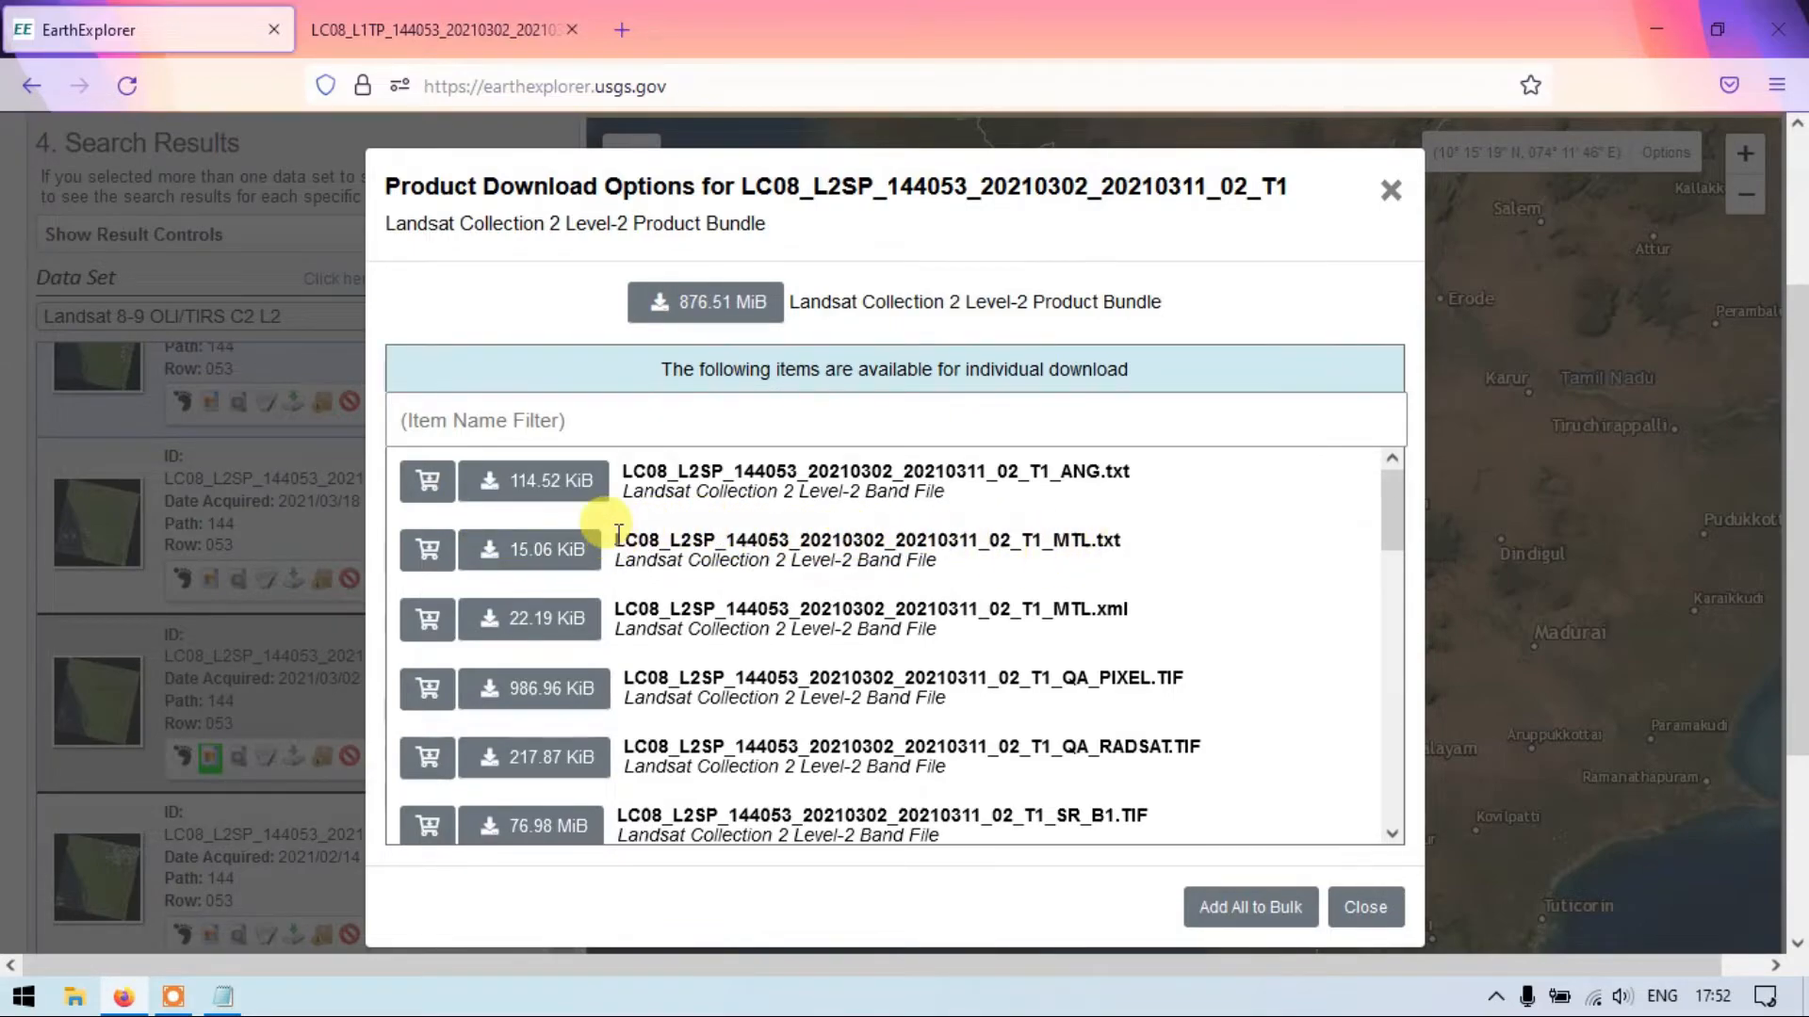
drag(616, 541, 1096, 569)
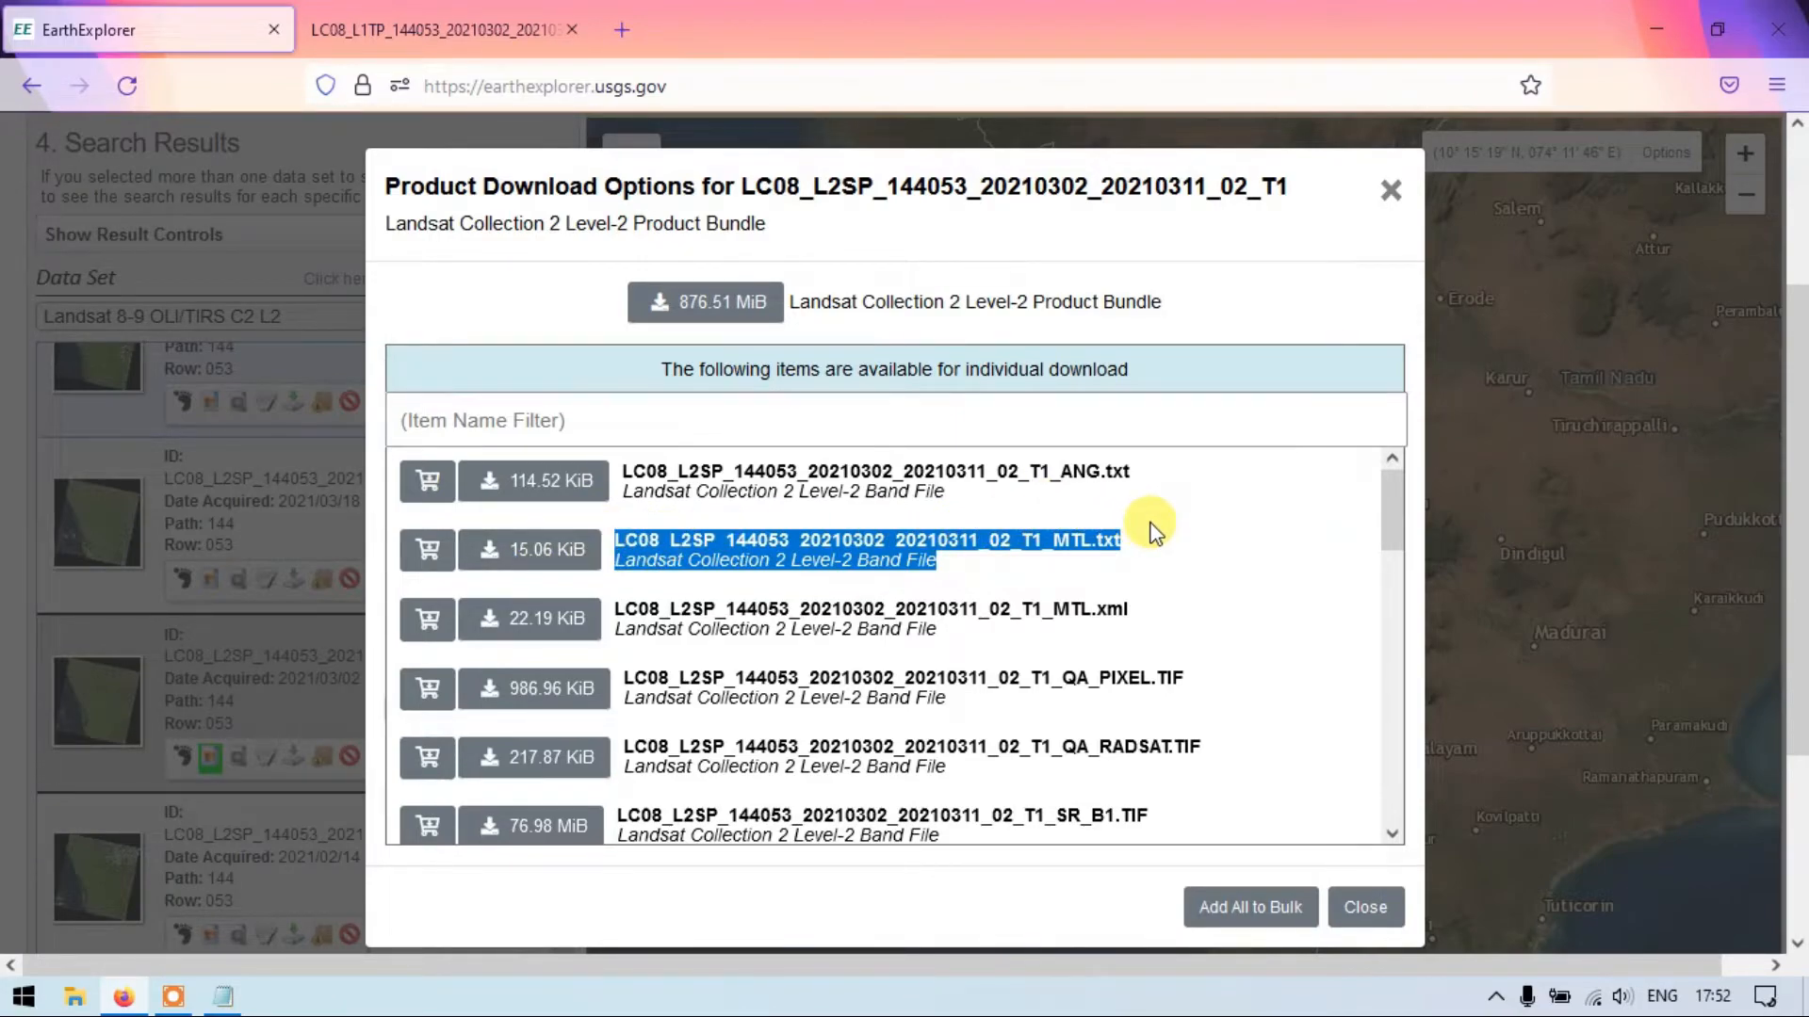
Examine the individual file list from the QA and surface reflectance (SR) bands through the surface temperature (ST) files.
scroll(1207, 525, down, 2)
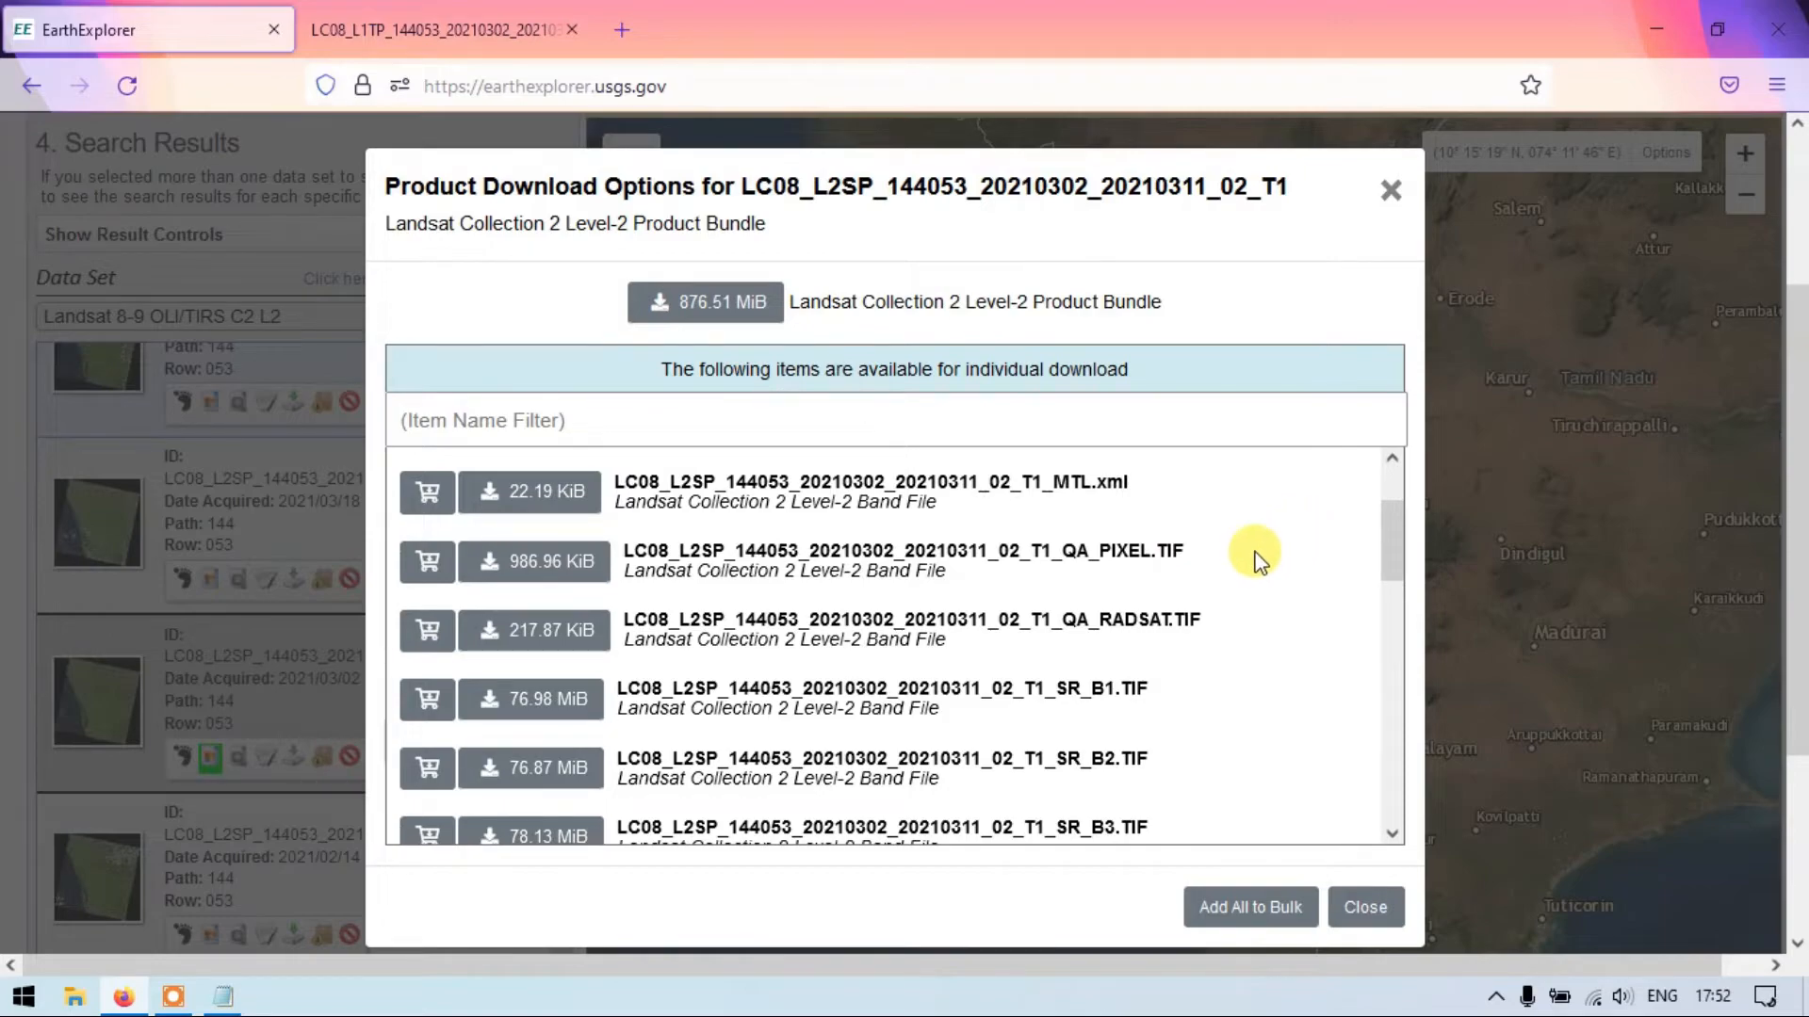
scroll(1207, 570, down, 2)
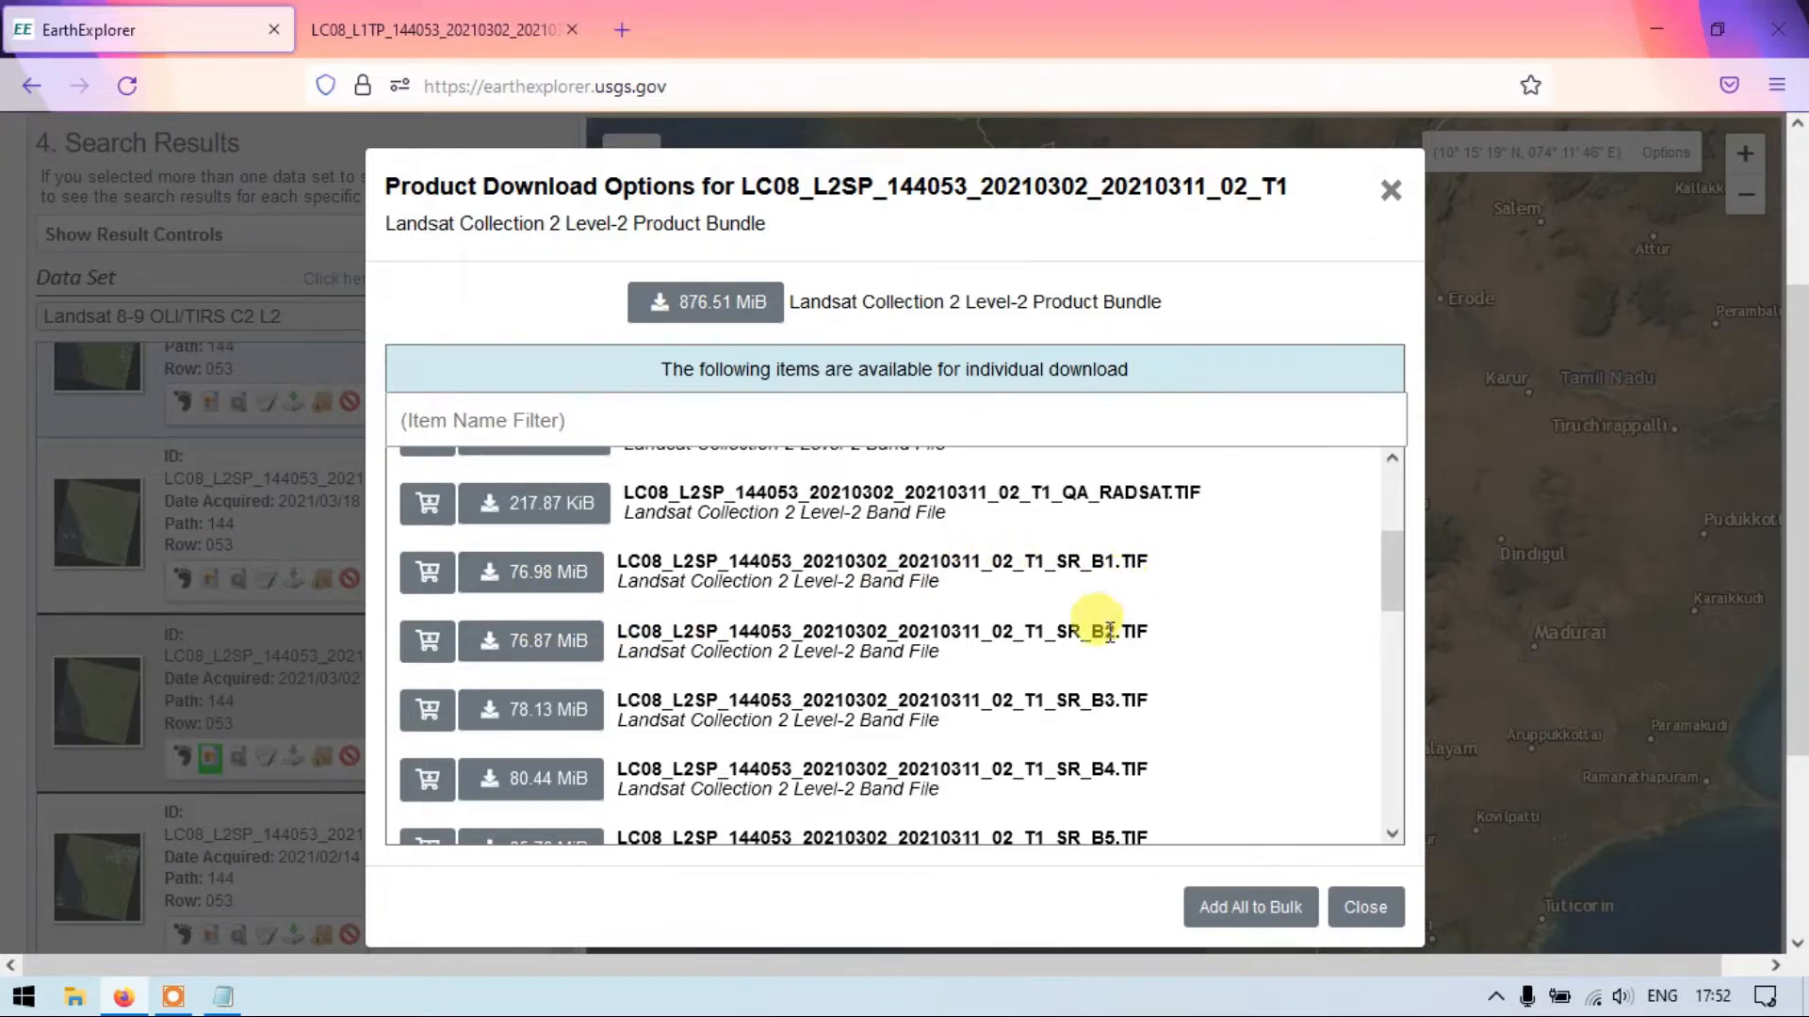
scroll(1123, 693, down, 2)
scroll(1122, 687, down, 6)
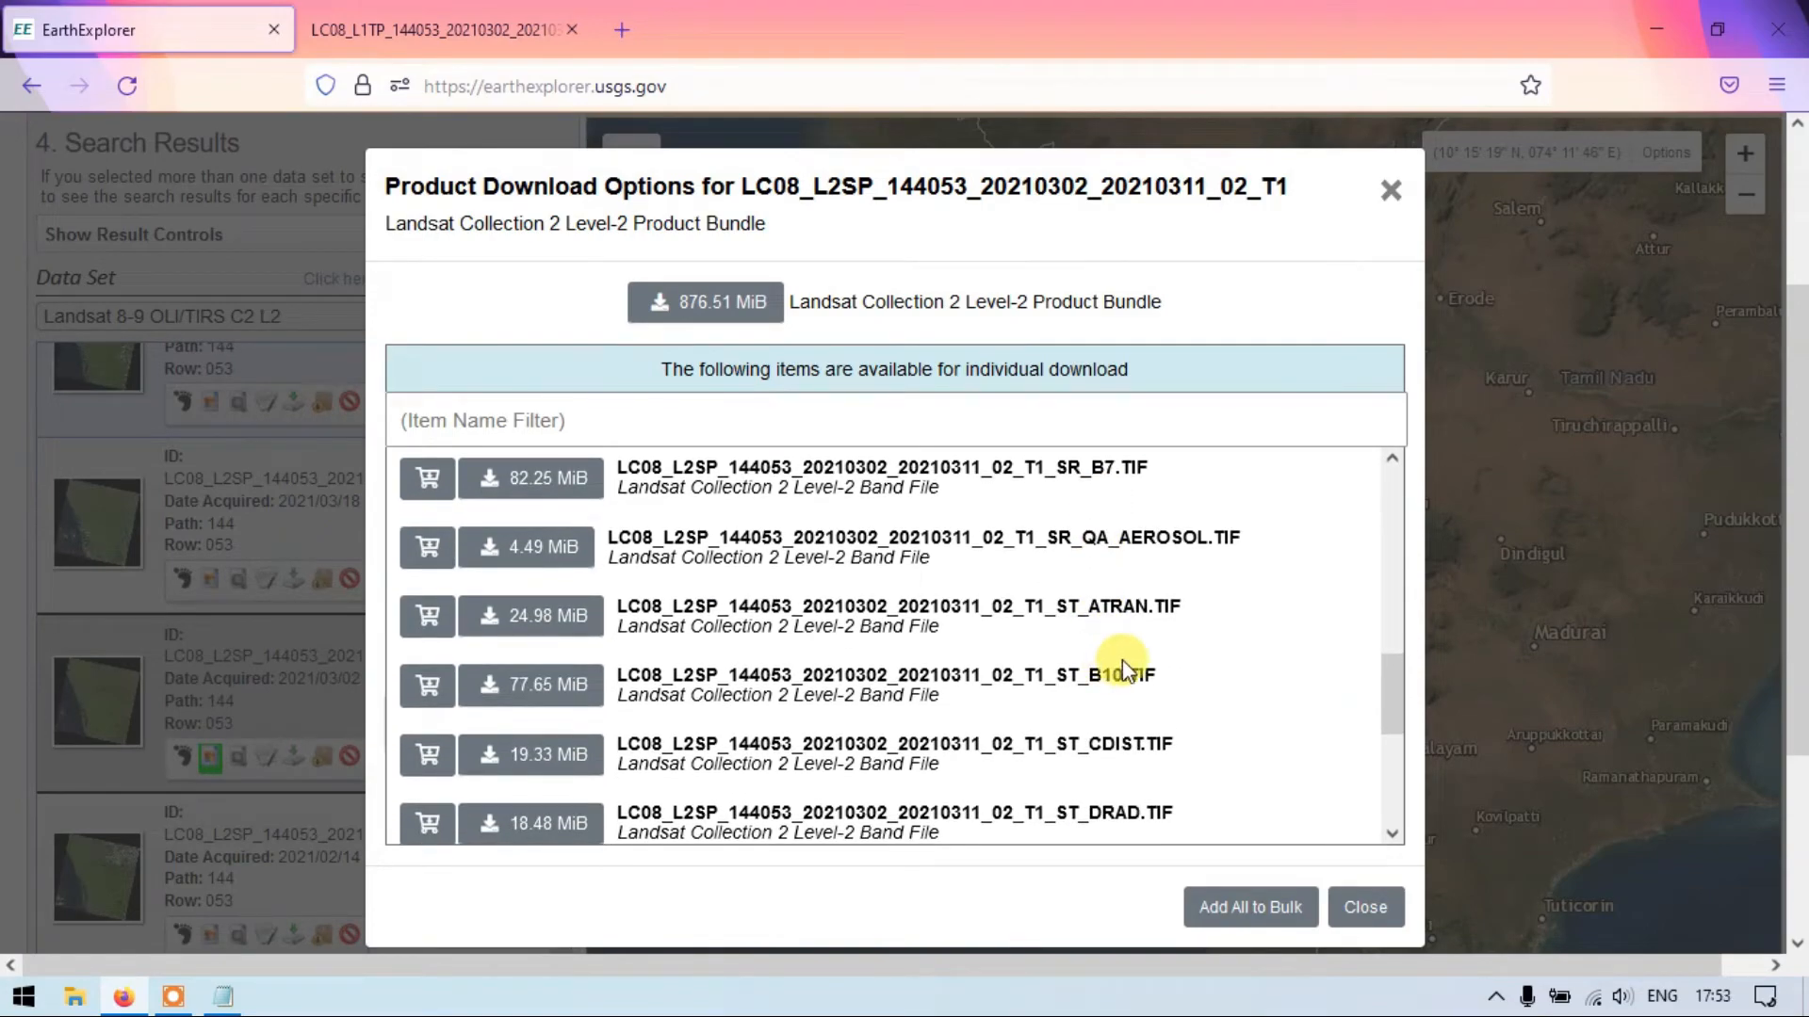
scroll(1135, 574, down, 4)
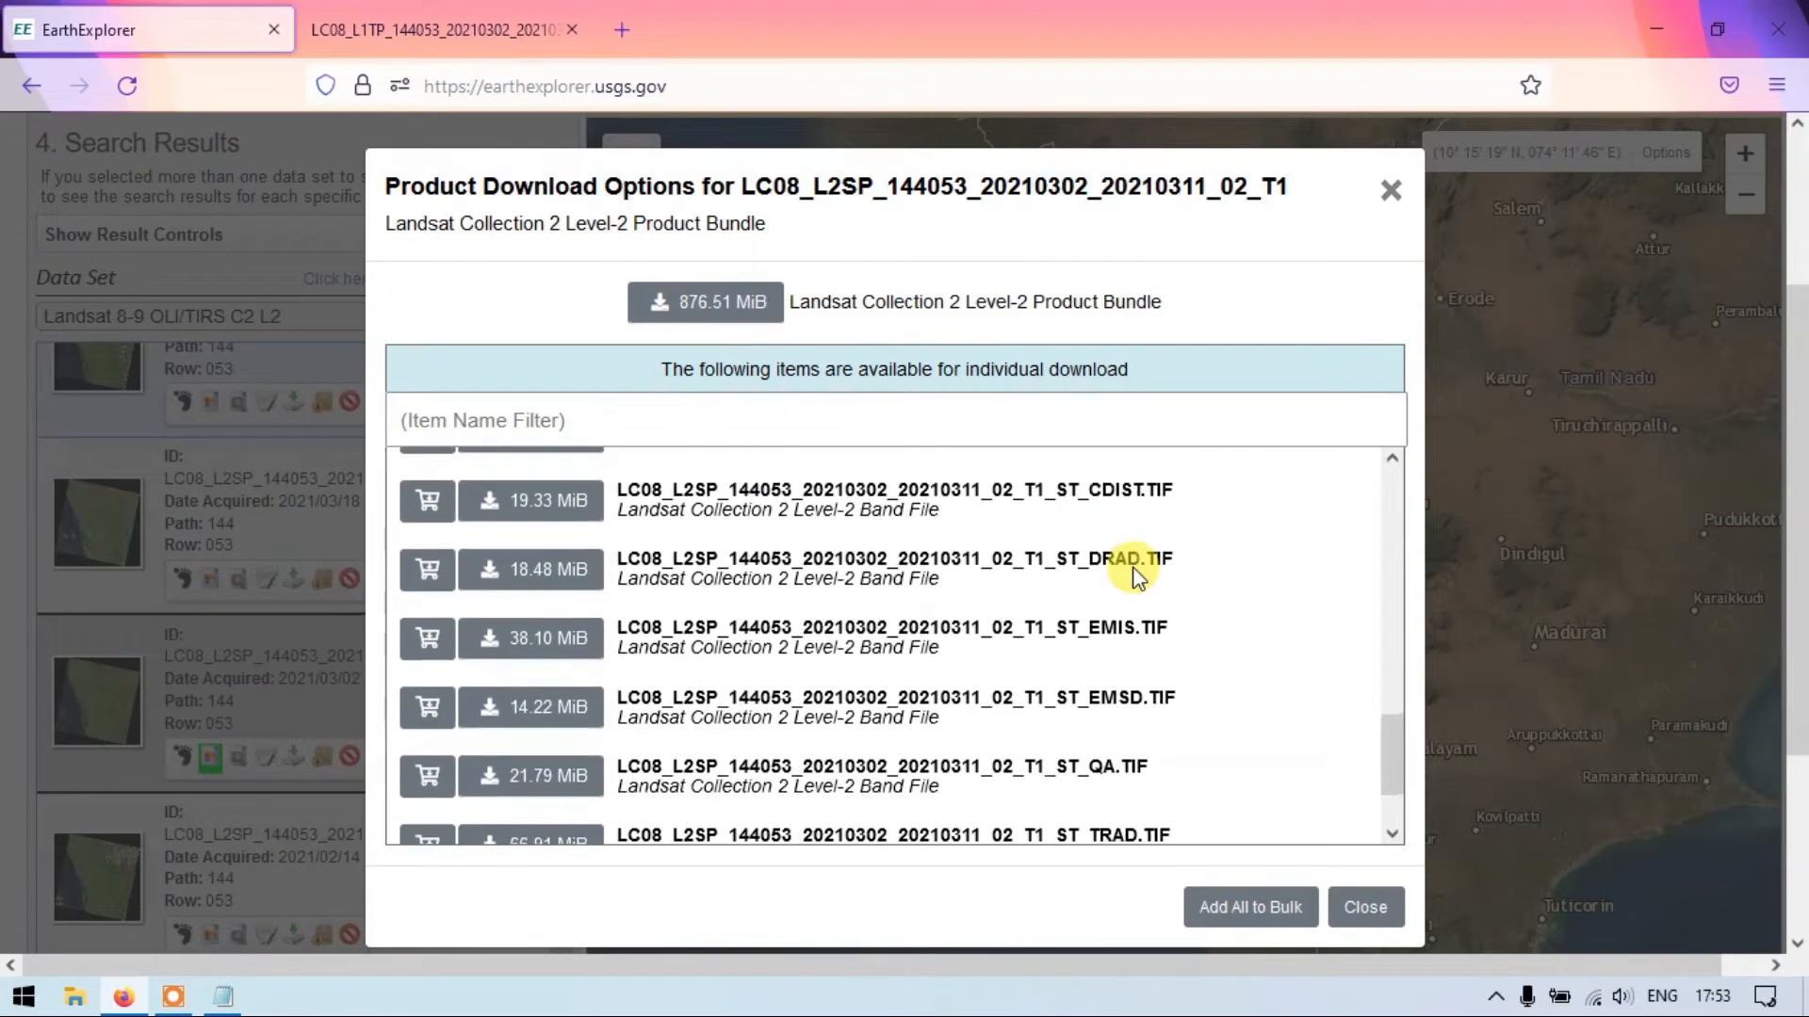
scroll(1137, 577, down, 2)
scroll(1182, 617, up, 2)
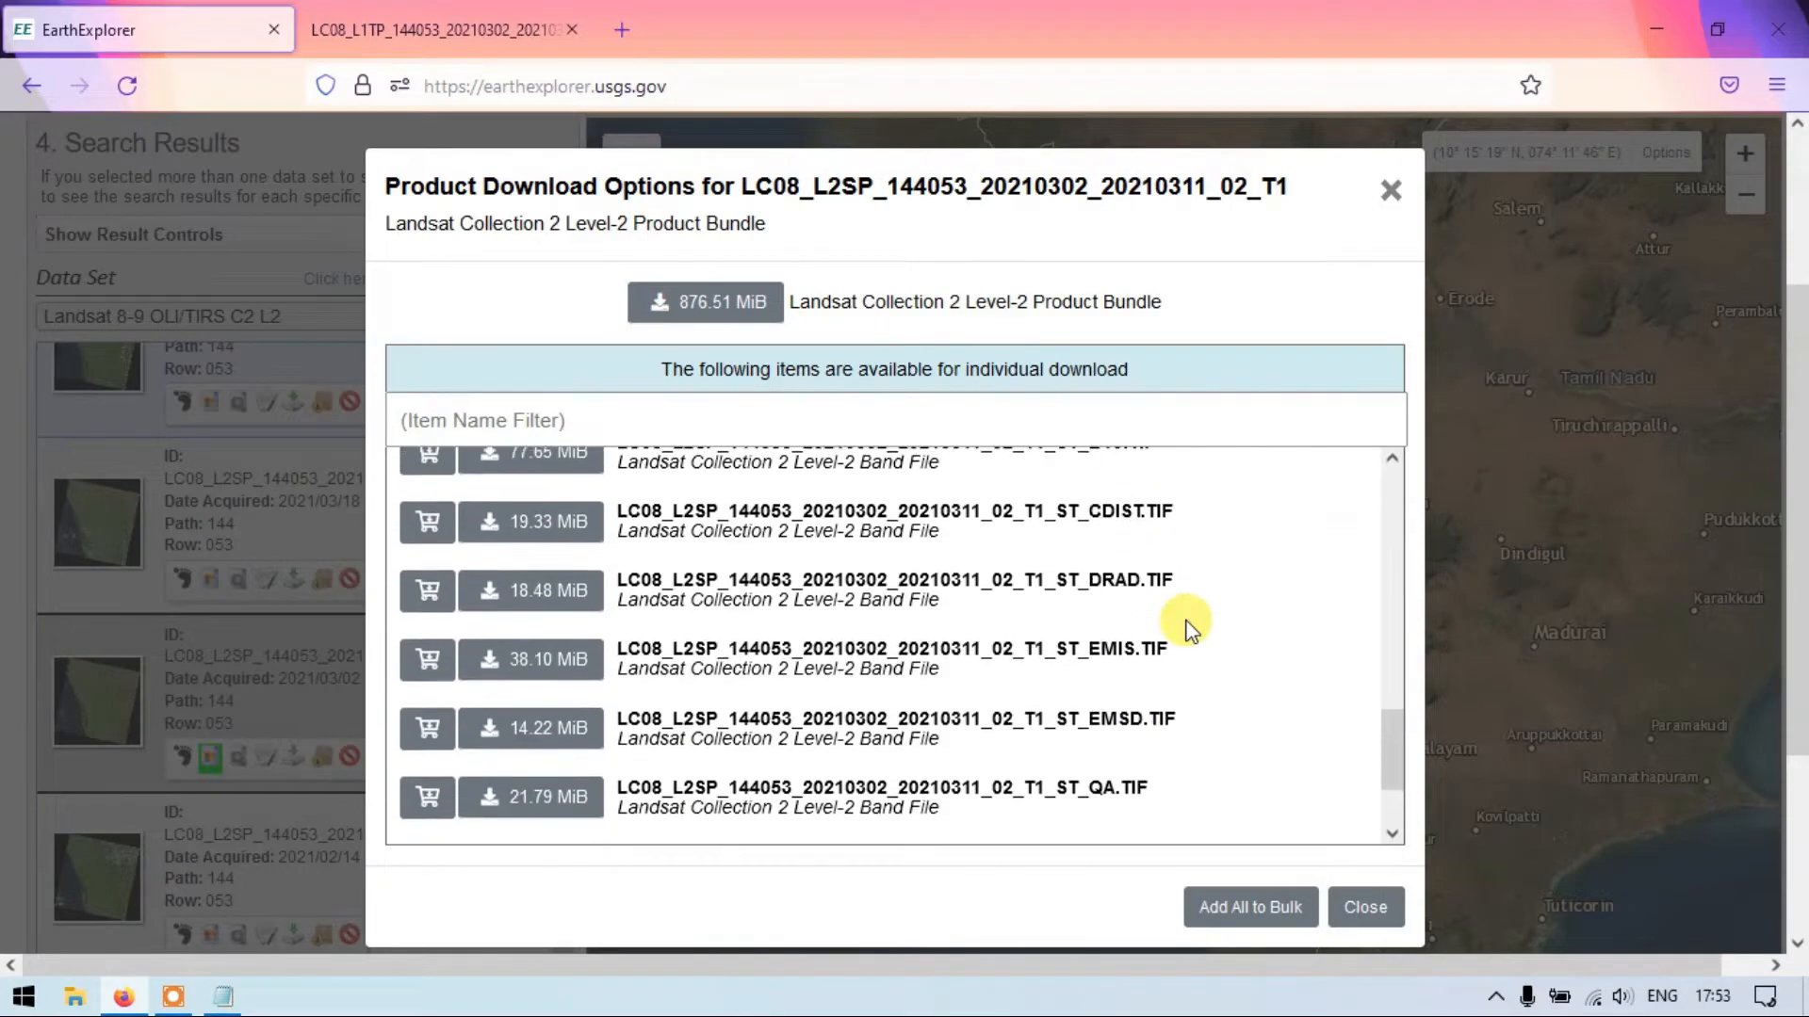
Go back to the surface reflectance files and review bands SR_B1 to SR_B7.
scroll(1185, 622, up, 4)
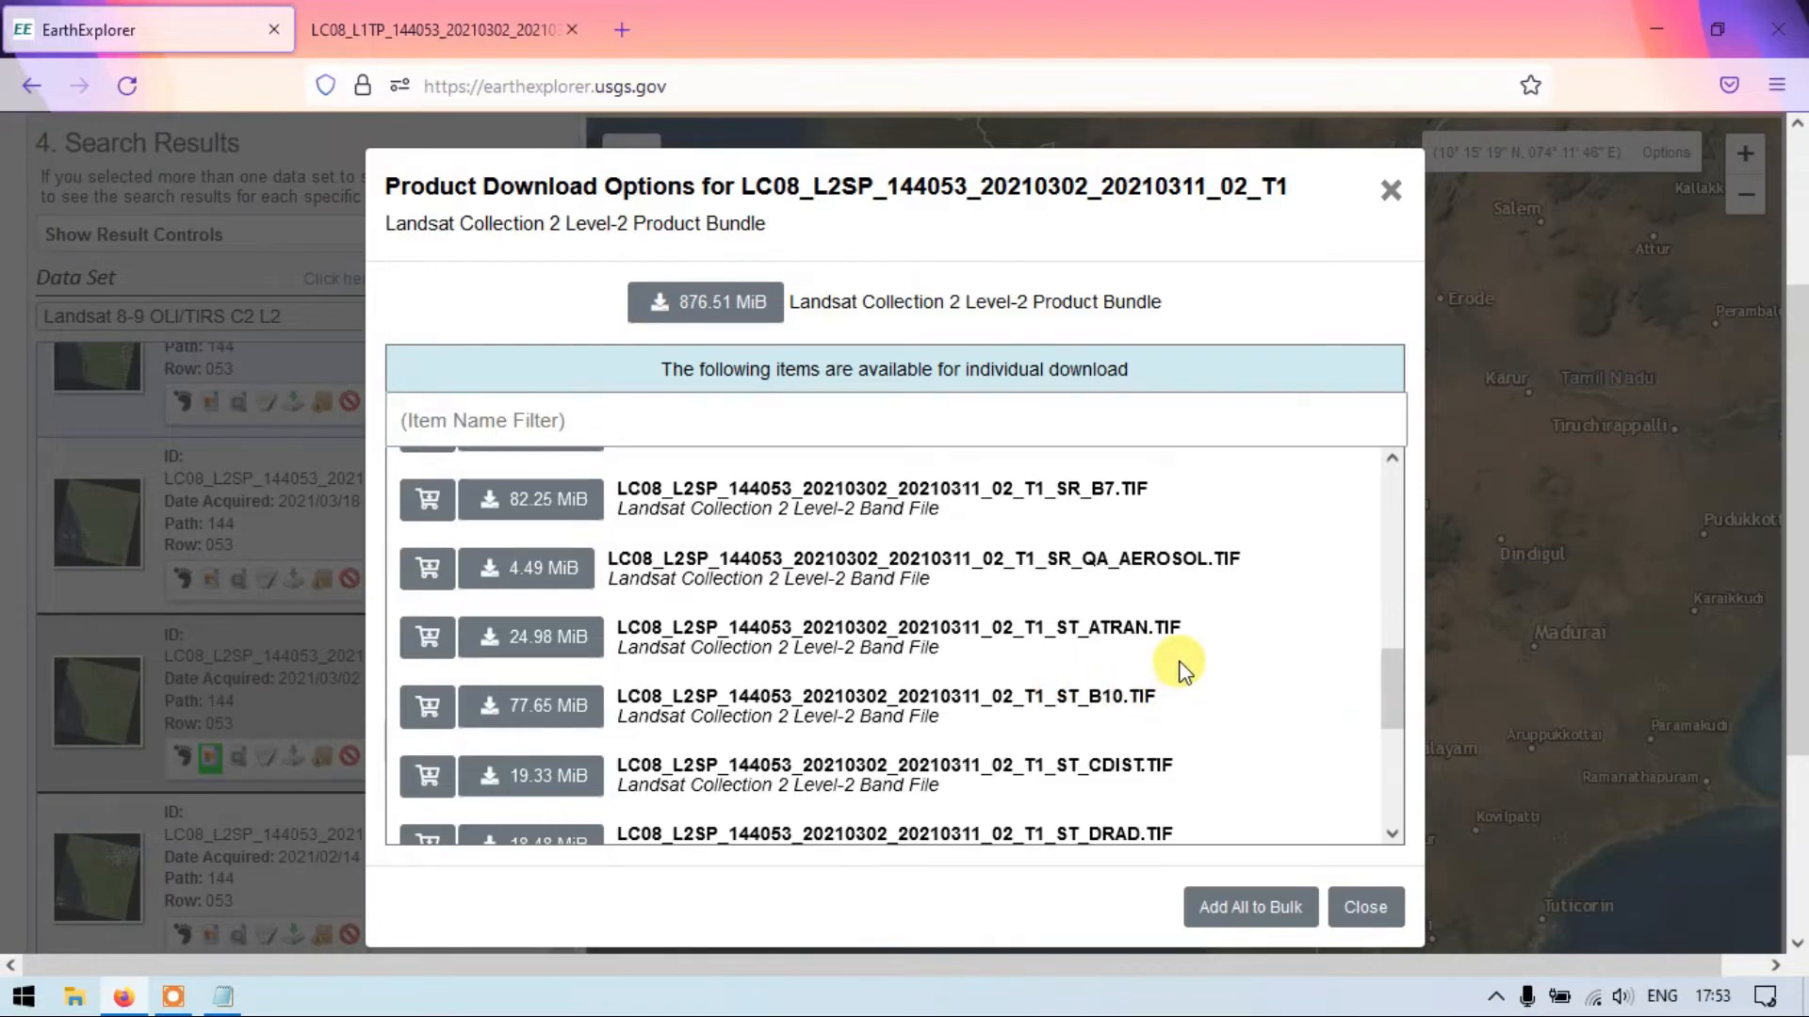
scroll(1185, 671, up, 5)
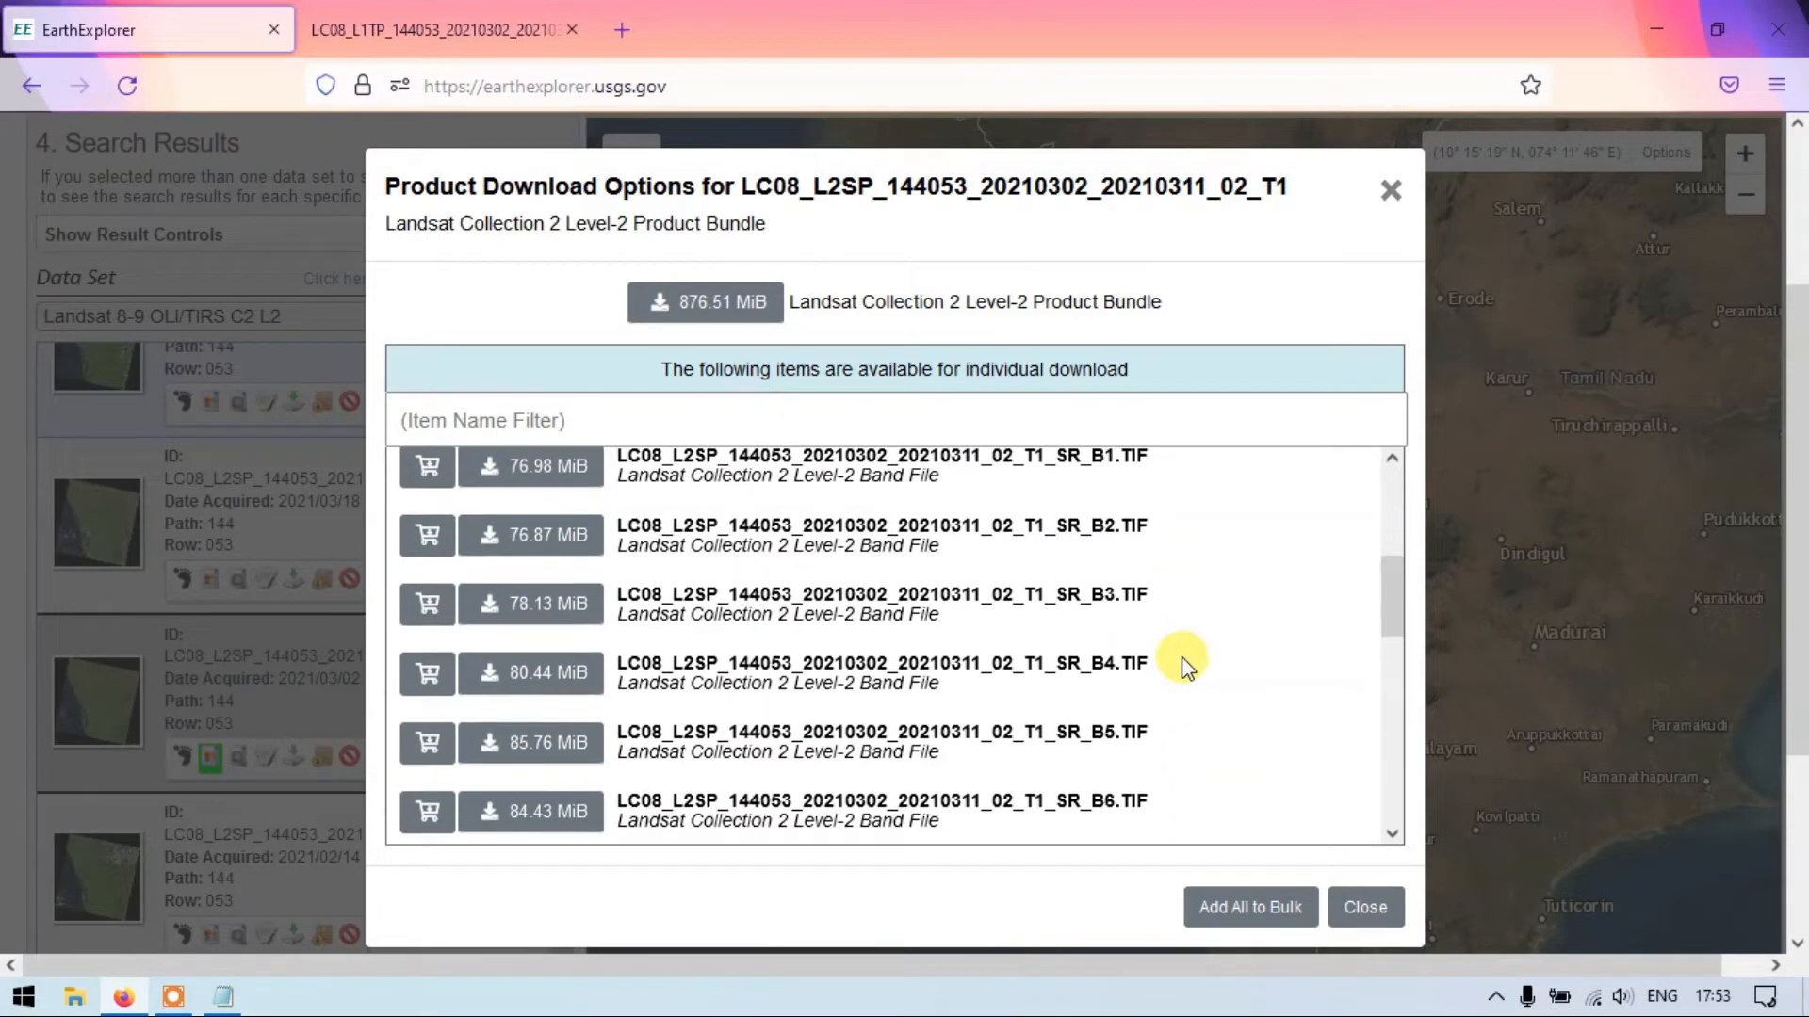
scroll(1185, 666, down, 2)
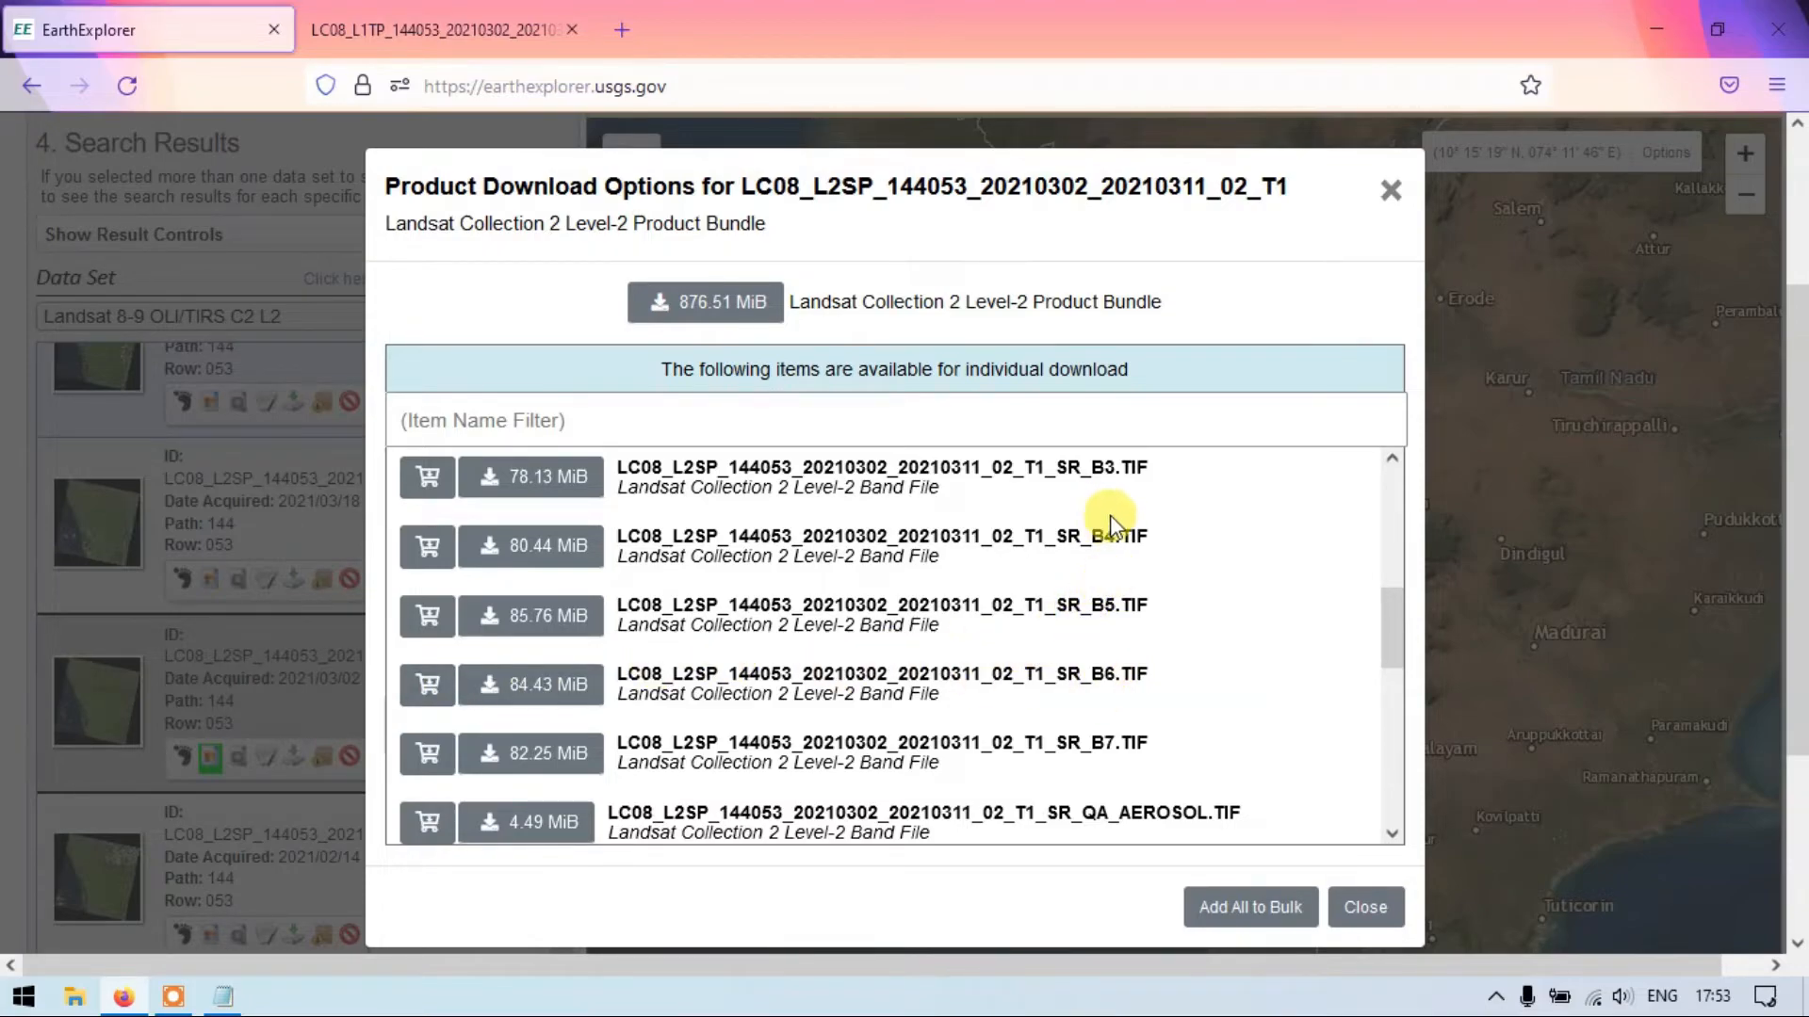
scroll(1118, 521, up, 2)
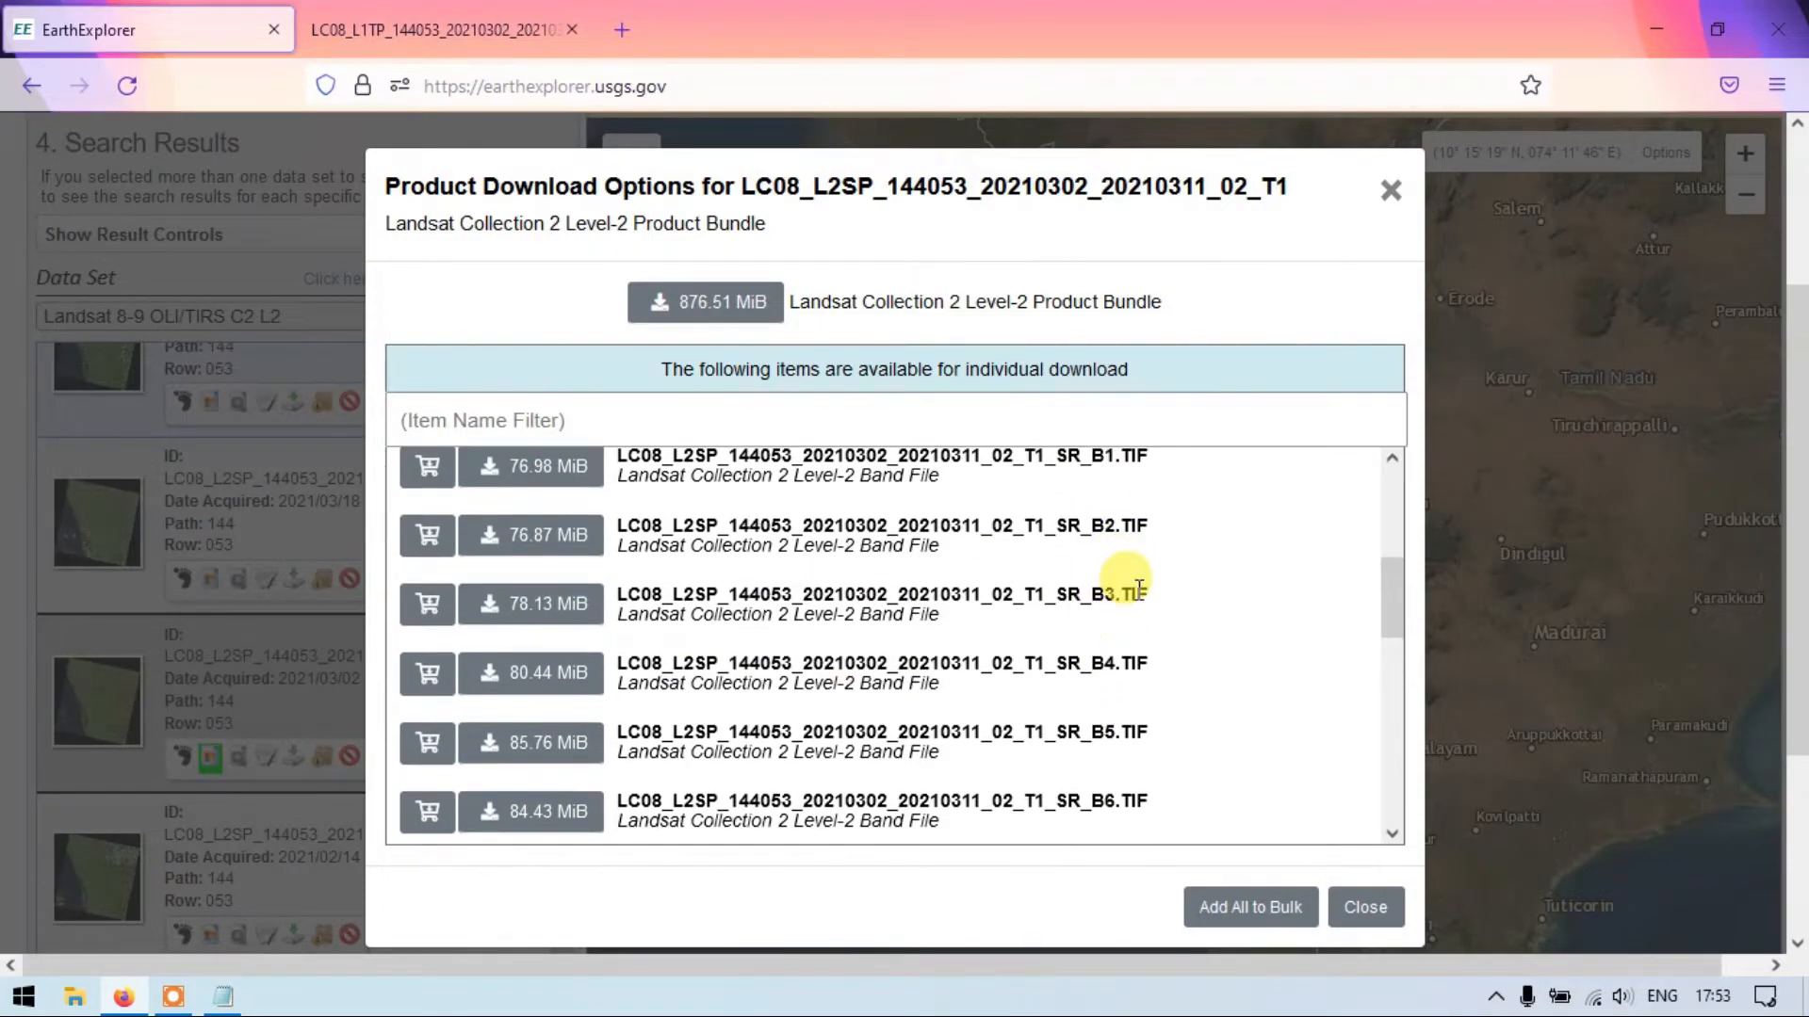
Download the SR_B1.TIF and SR_B2.TIF band files of the 2021/03/02 scene individually and check their download progress.
scroll(1126, 554, up, 2)
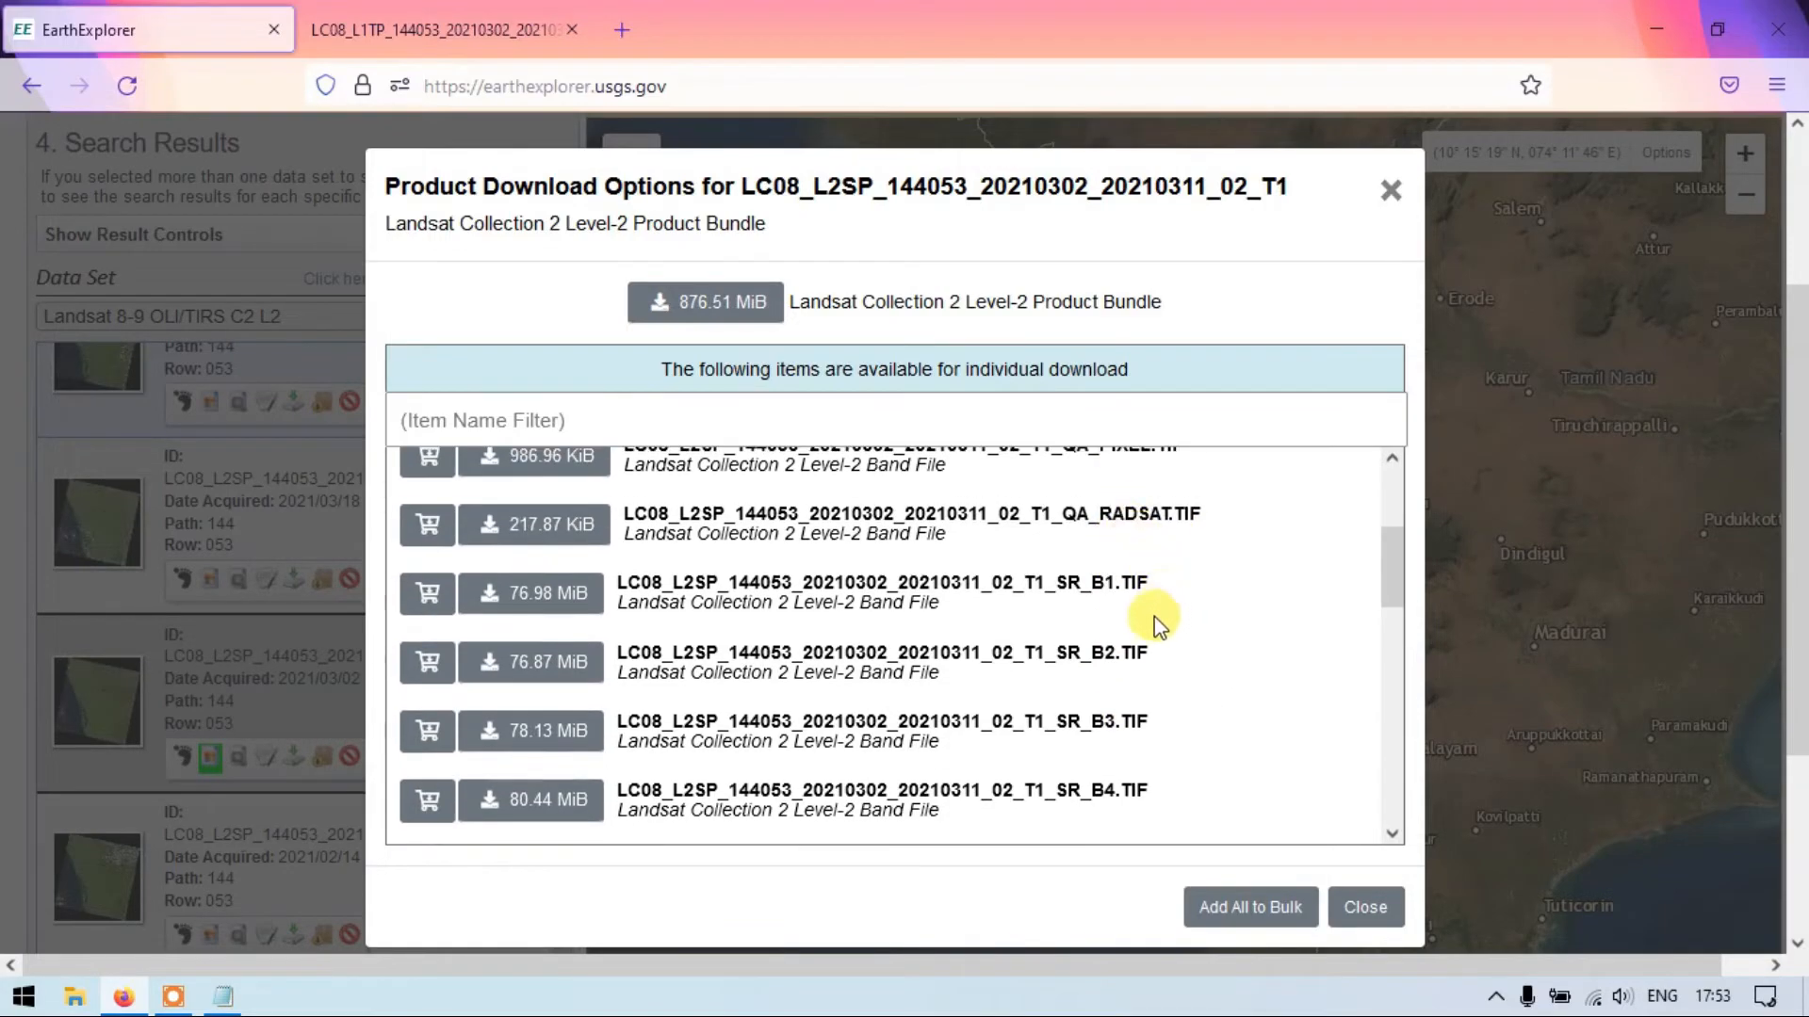
scroll(1070, 617, down, 2)
scroll(1066, 622, up, 2)
click(509, 610)
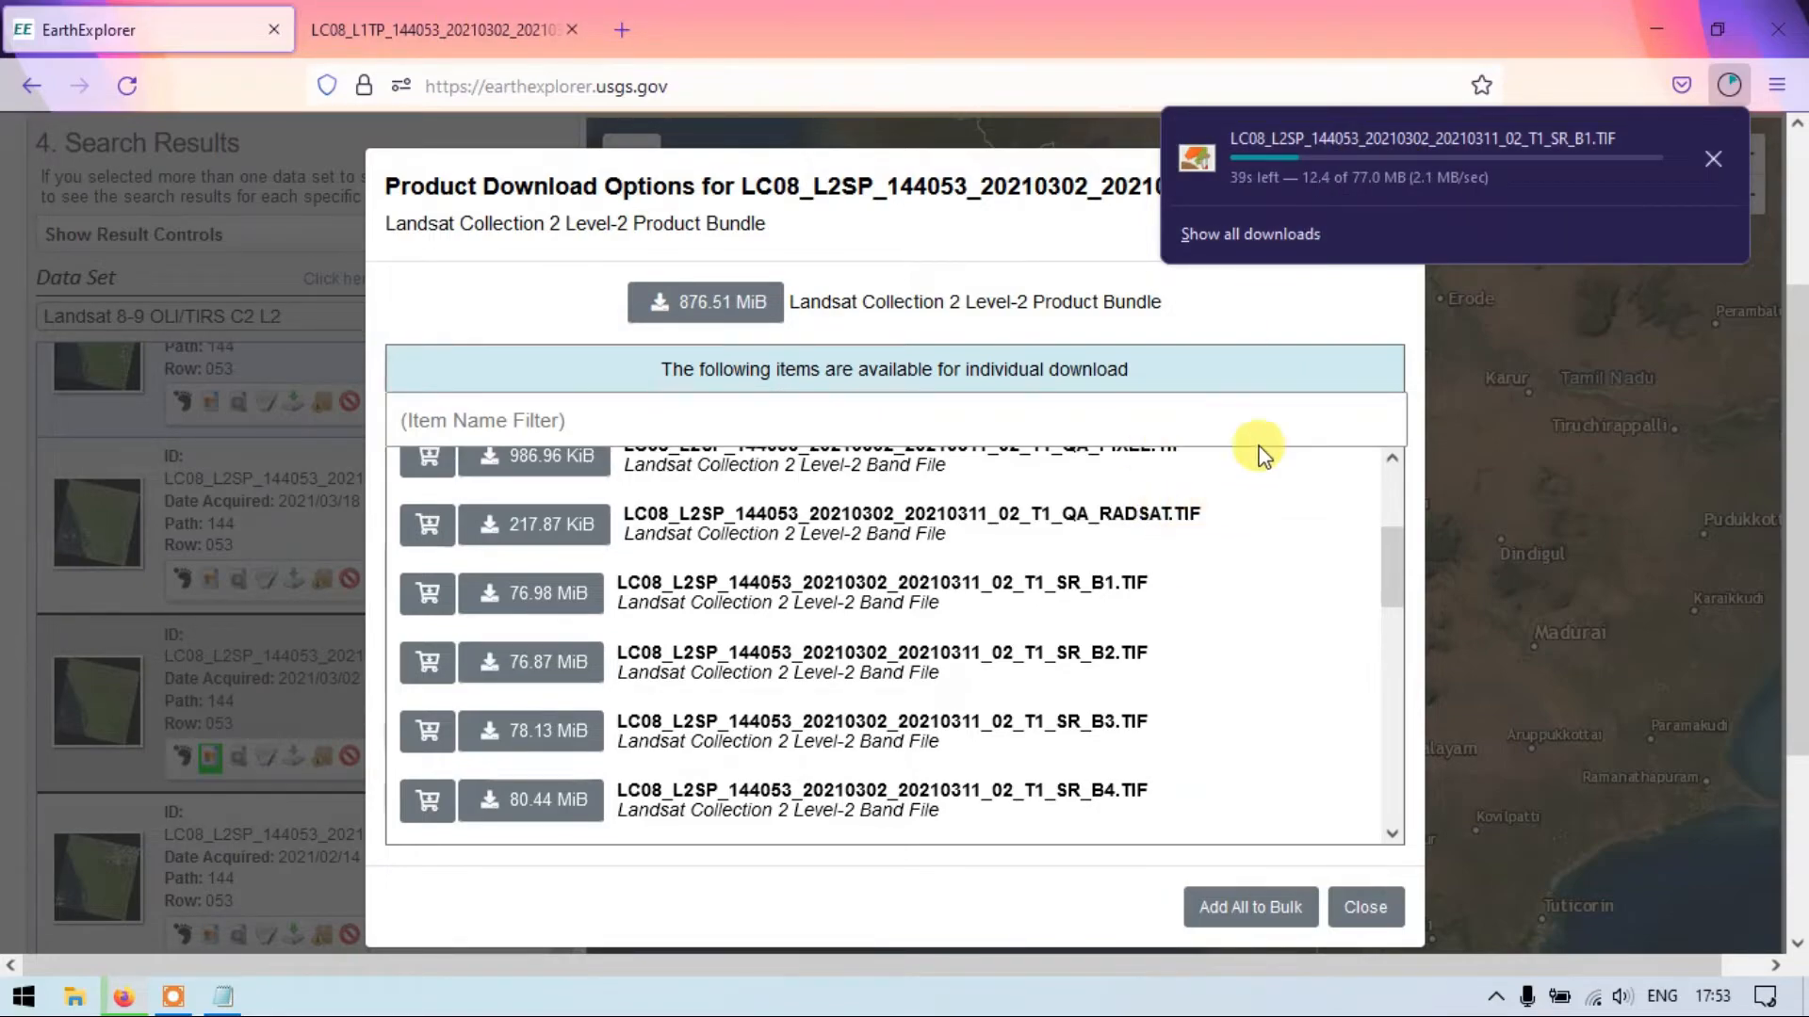
click(523, 673)
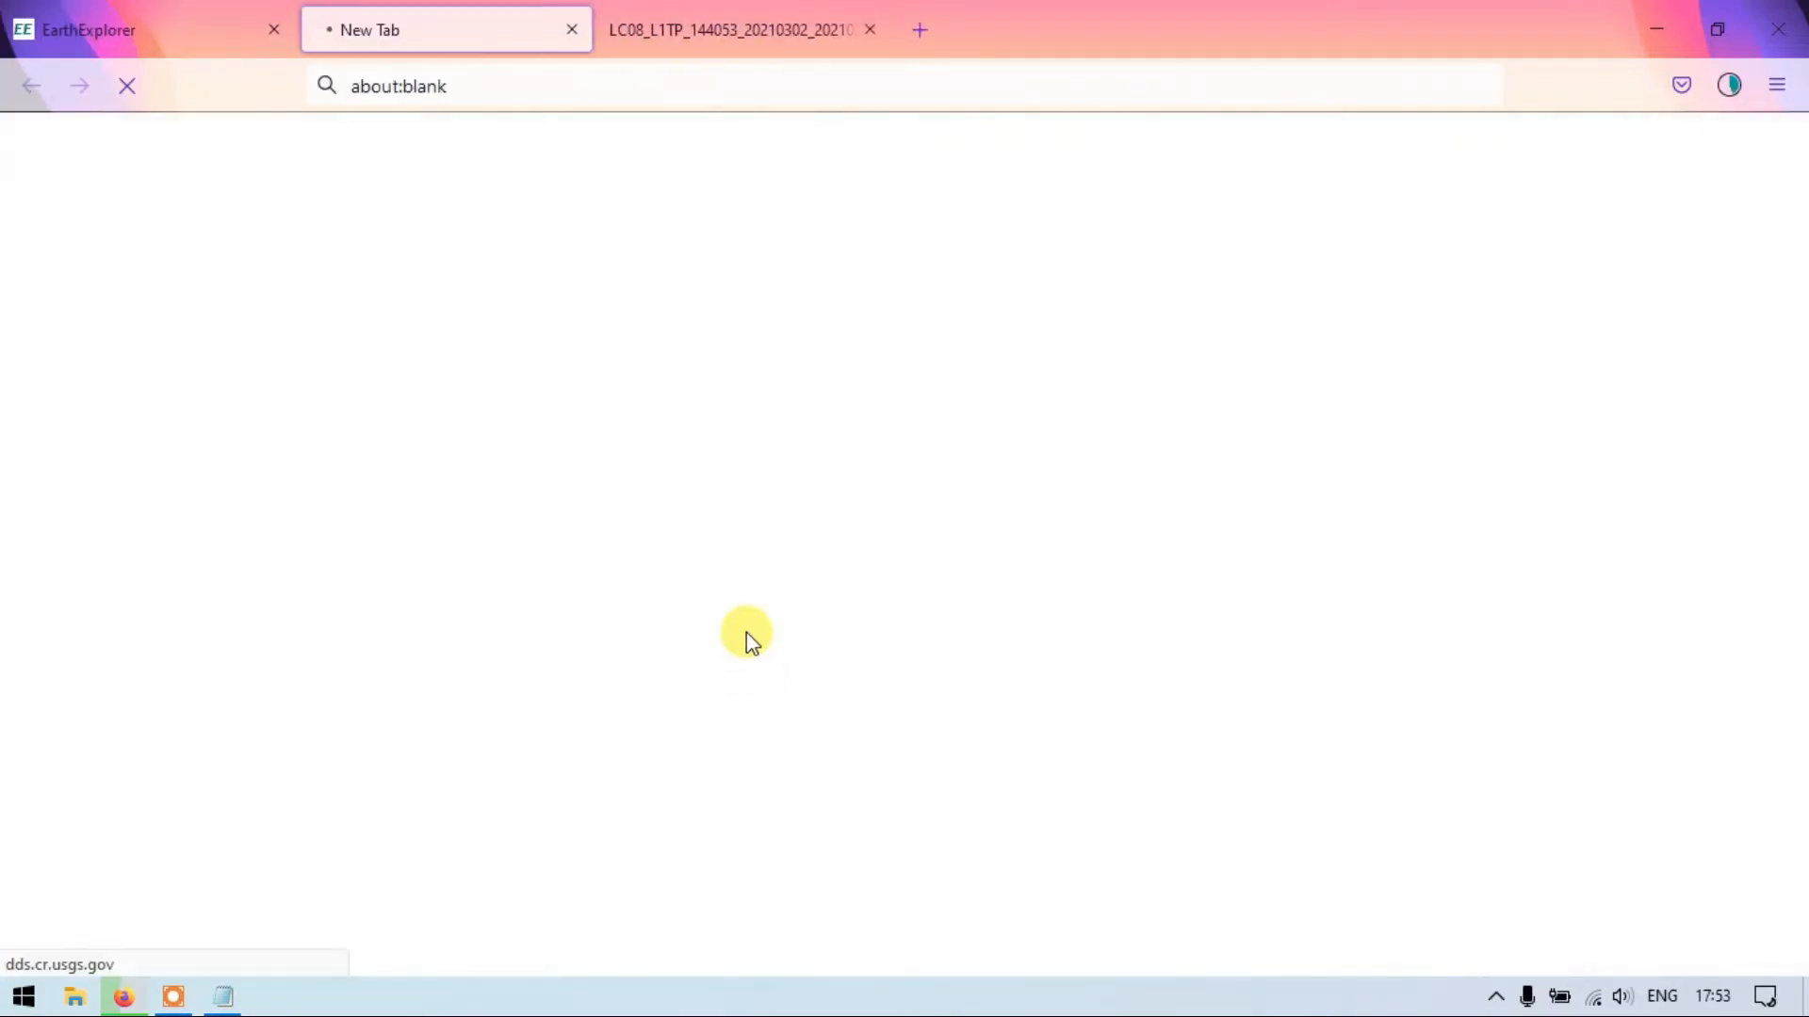
click(185, 27)
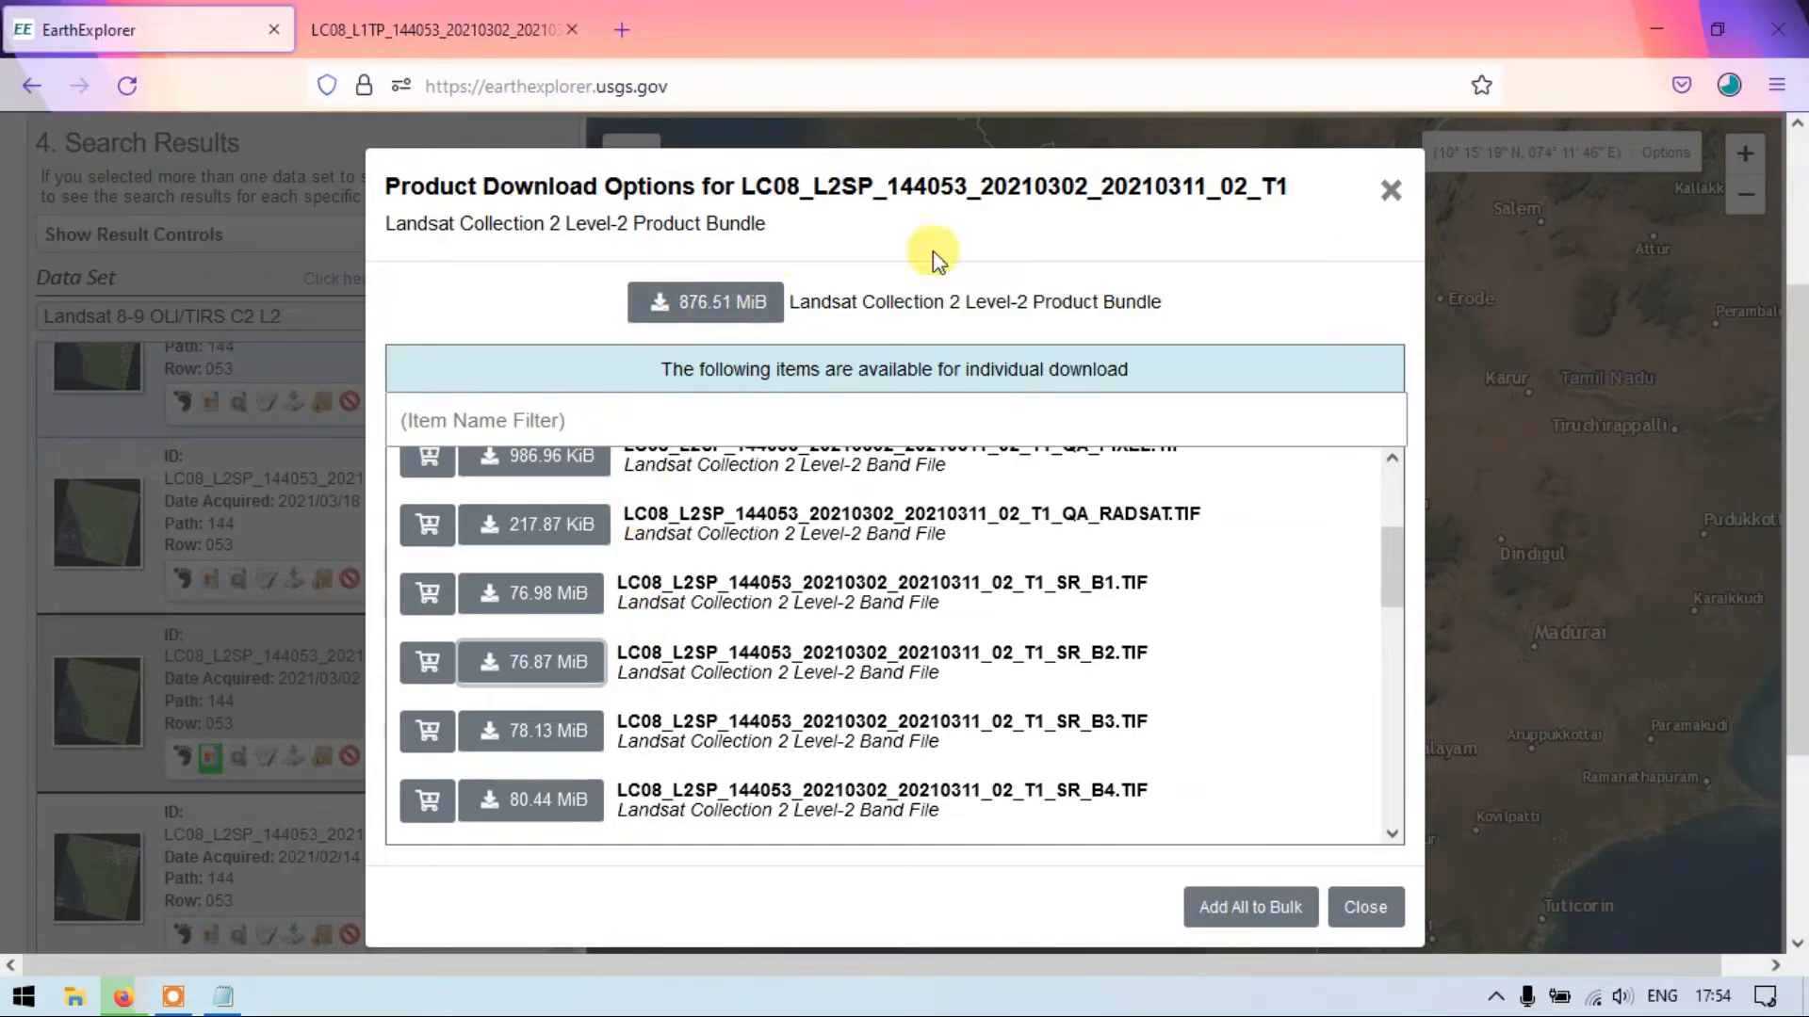
click(1730, 83)
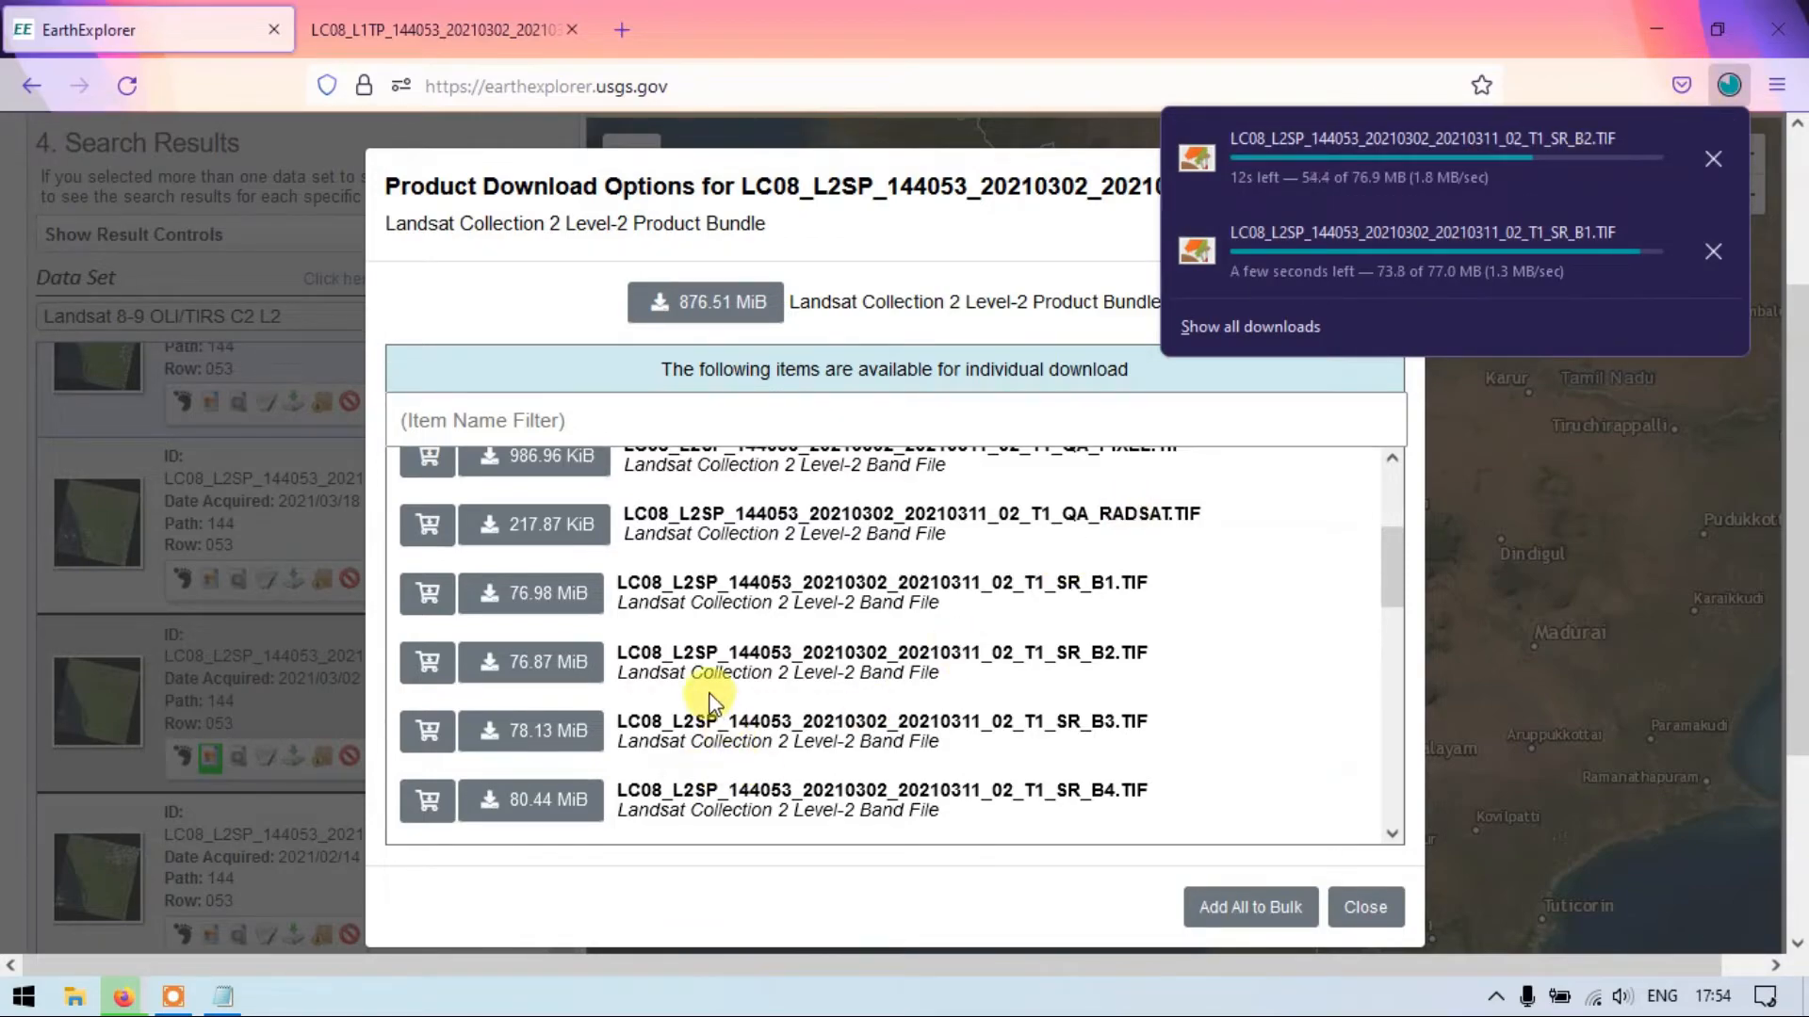
Download the SR_B3.TIF and SR_B4.TIF band files from the individual items of the product bundle.
click(530, 739)
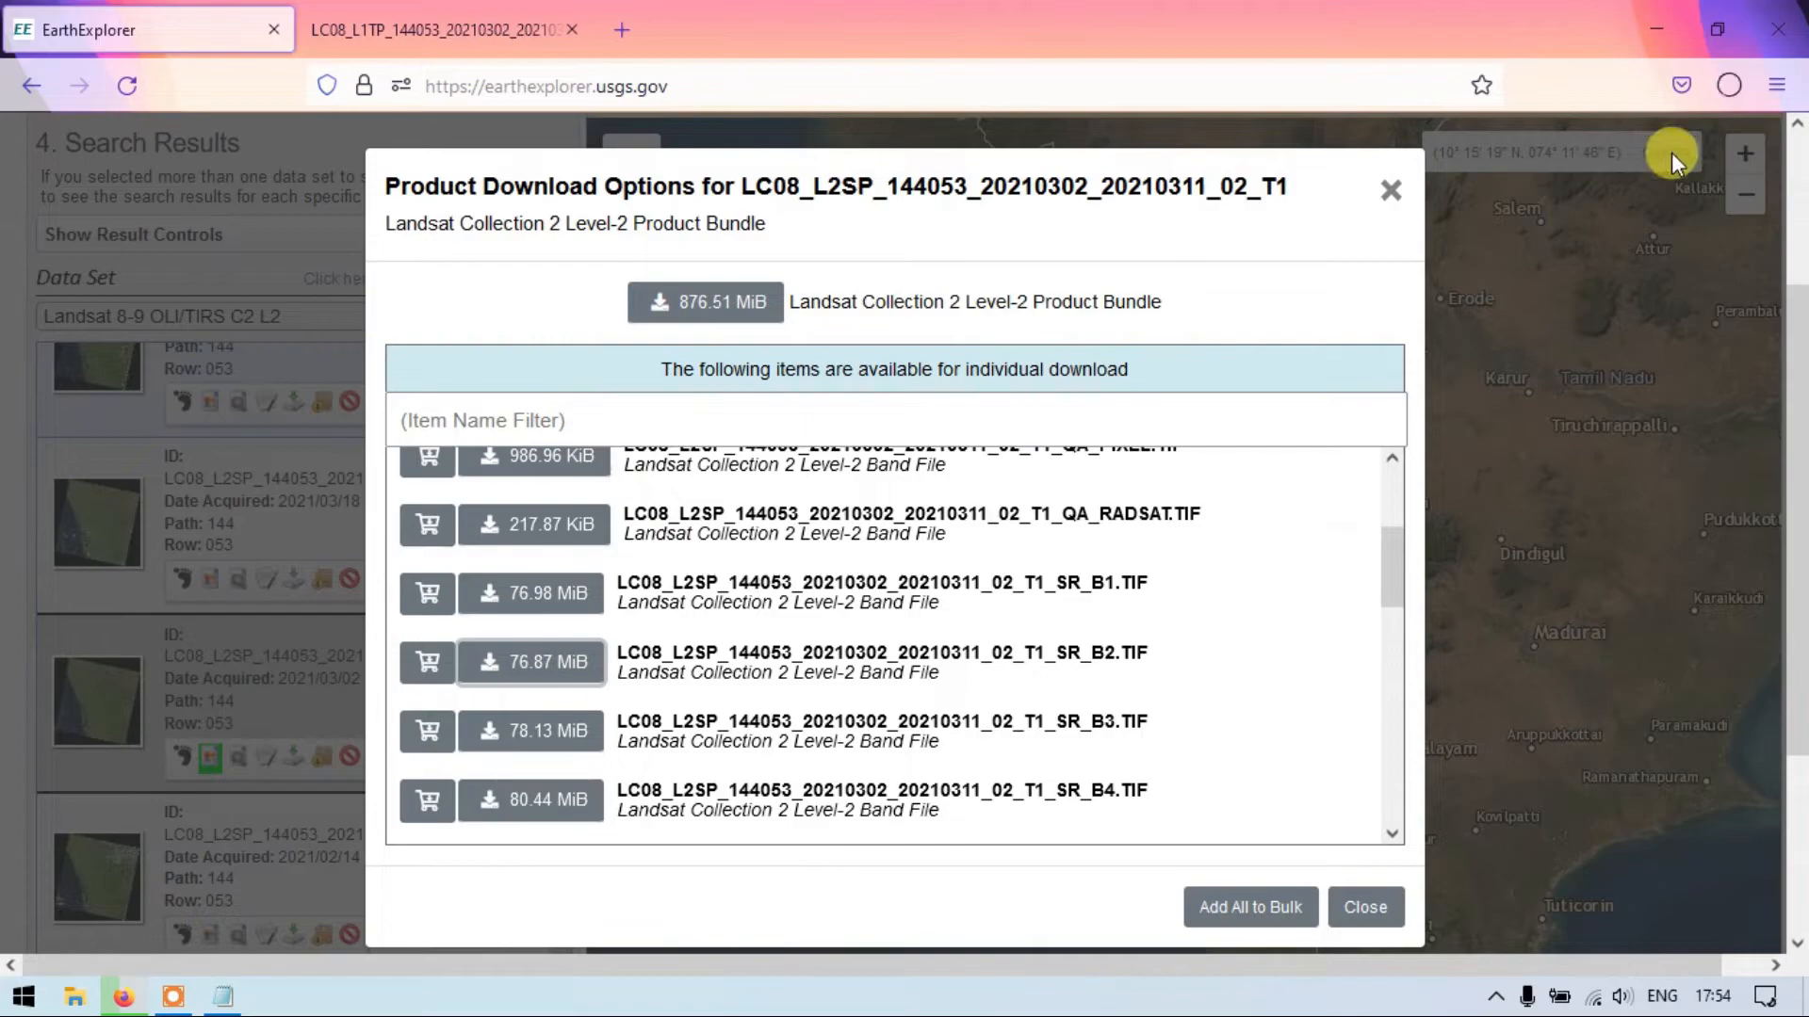
click(1731, 86)
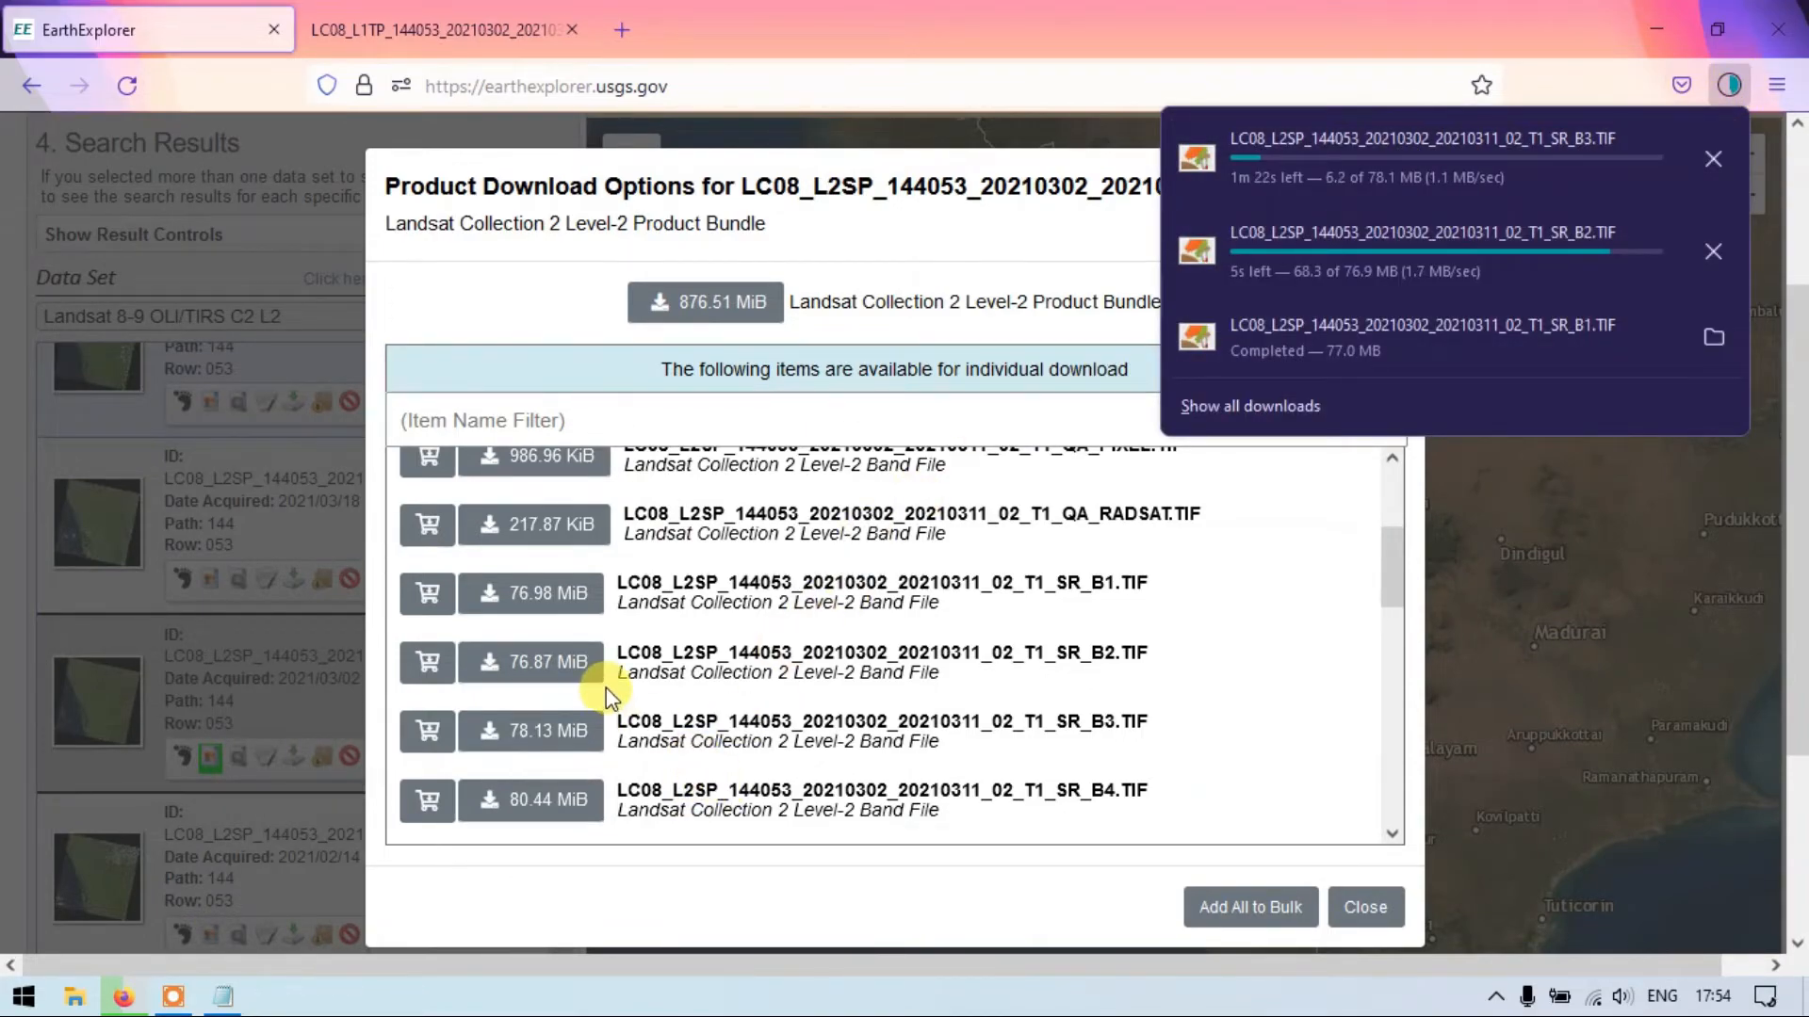
scroll(753, 702, down, 2)
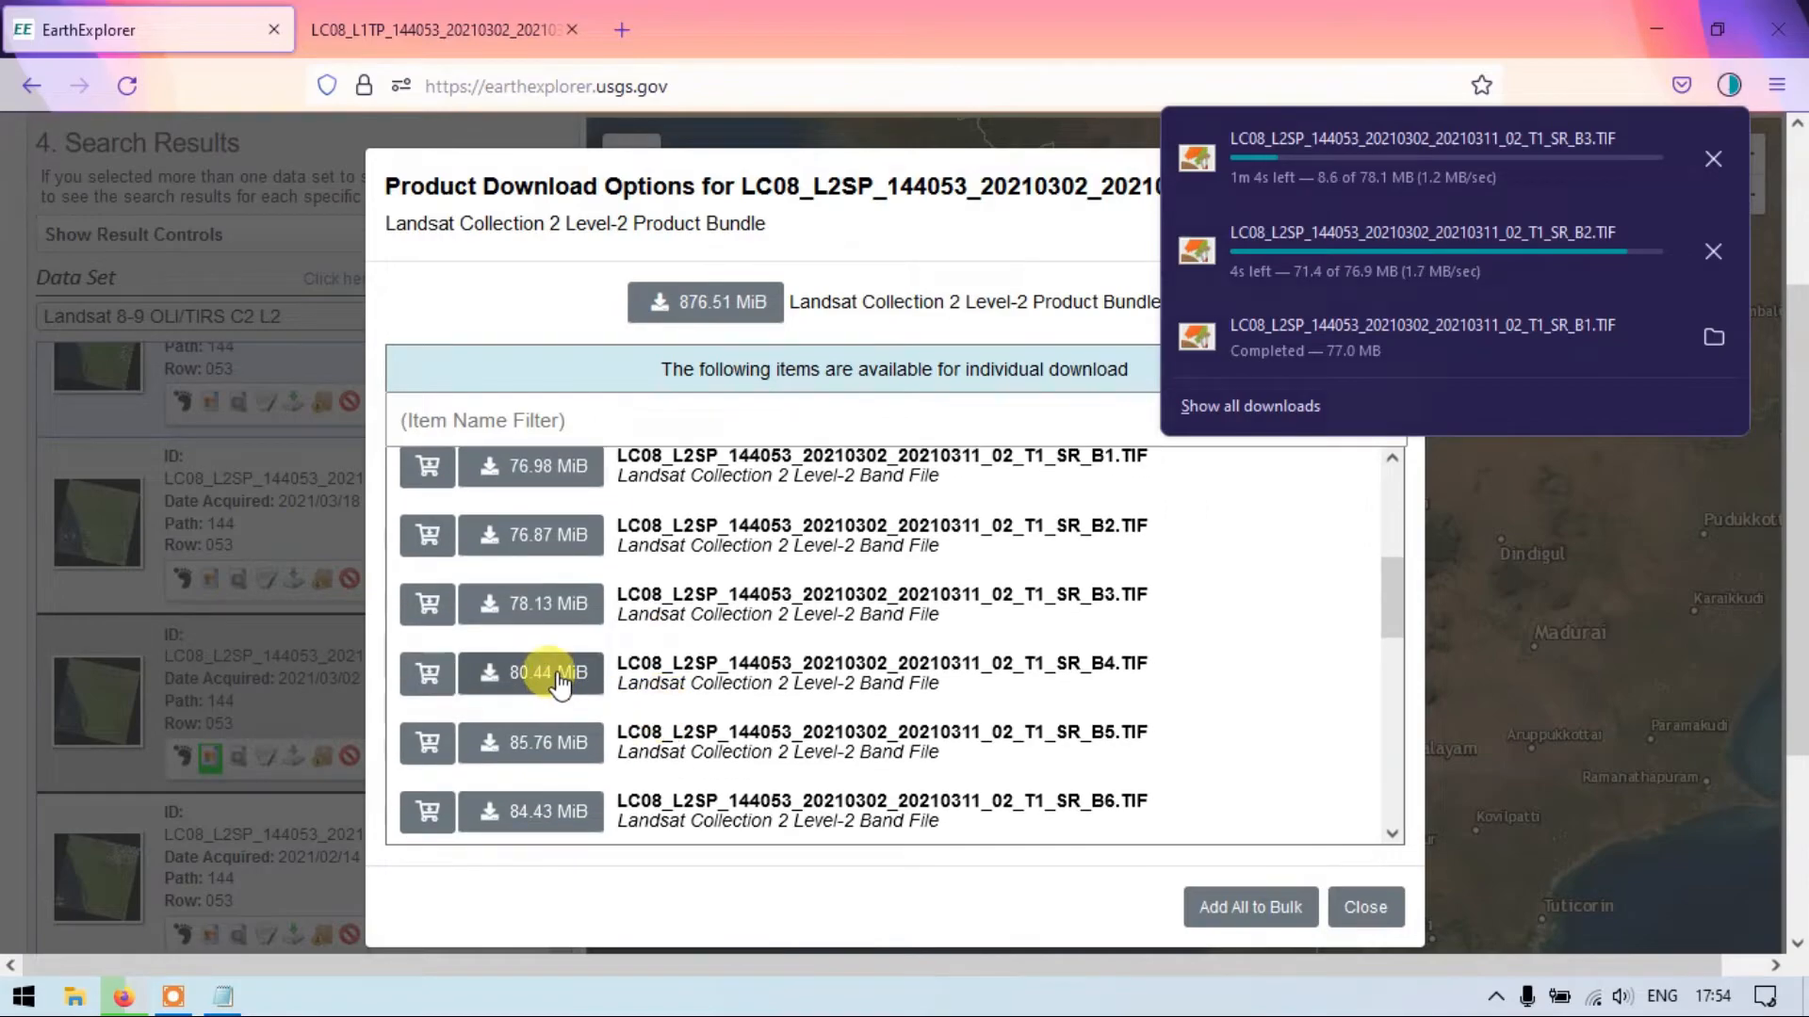
click(566, 686)
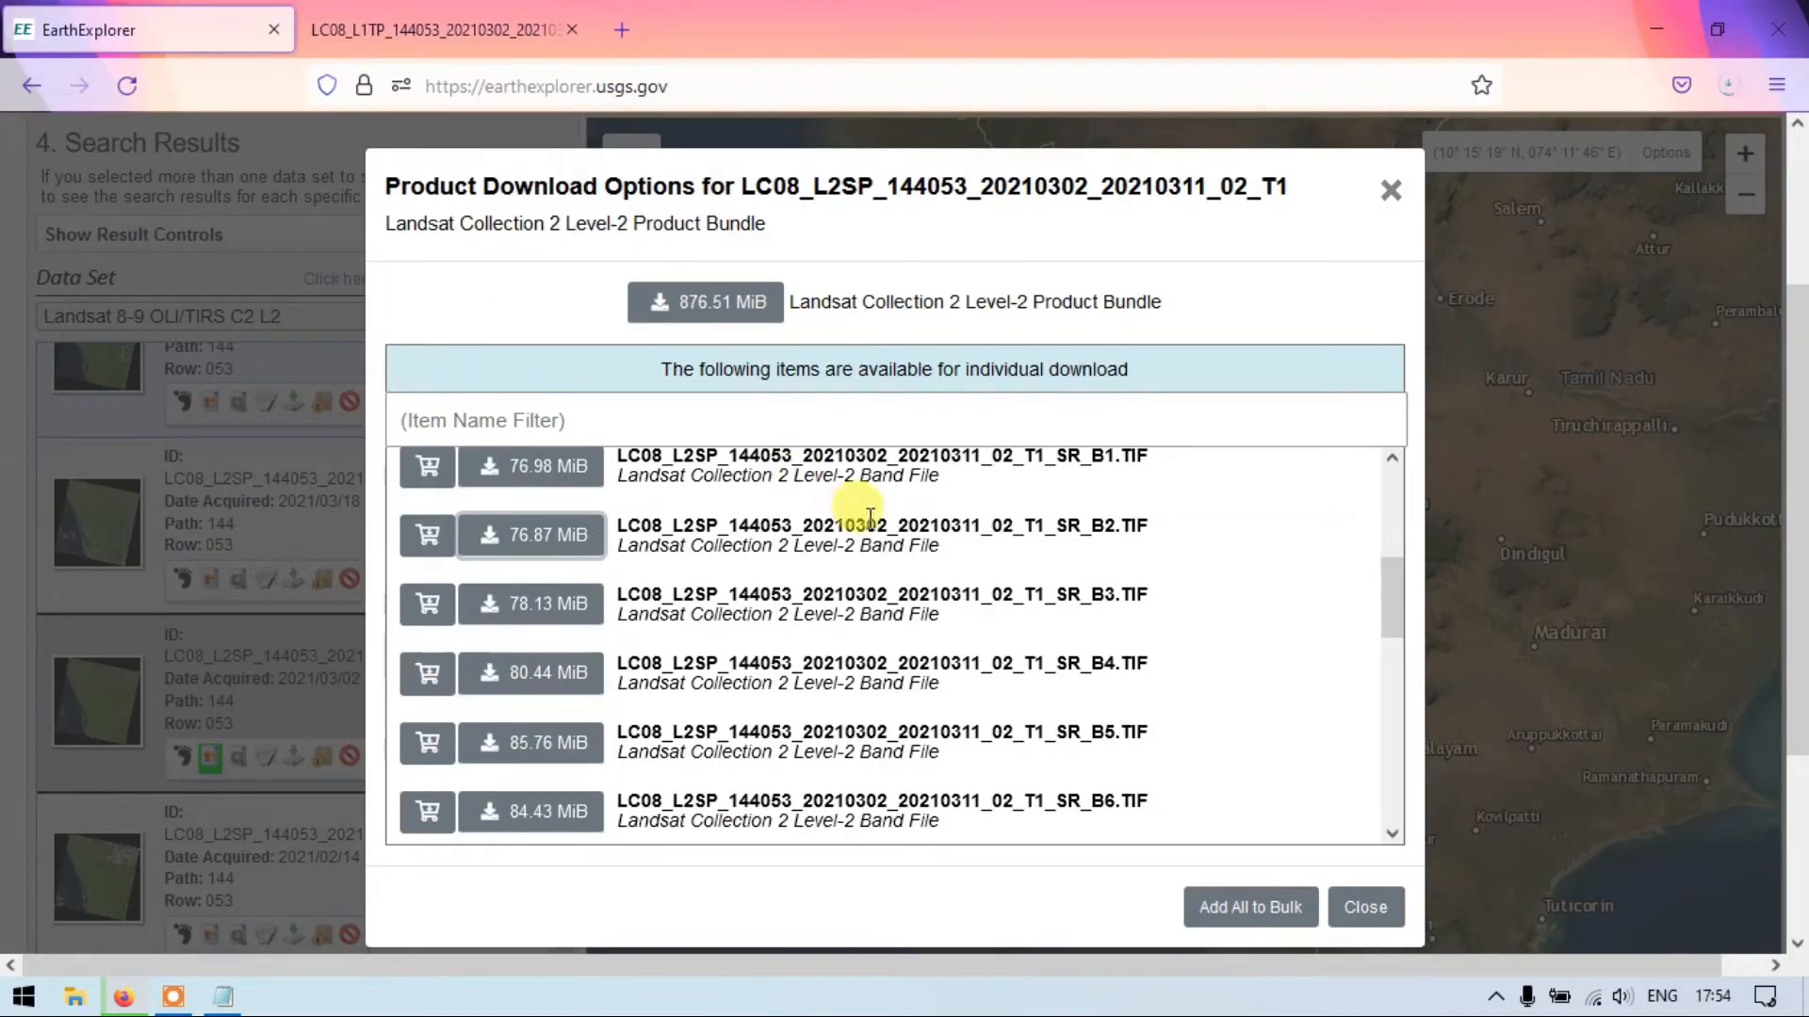
Download the SR_B5.TIF and SR_B6.TIF band files and check the progress of the running downloads.
scroll(1178, 688, down, 2)
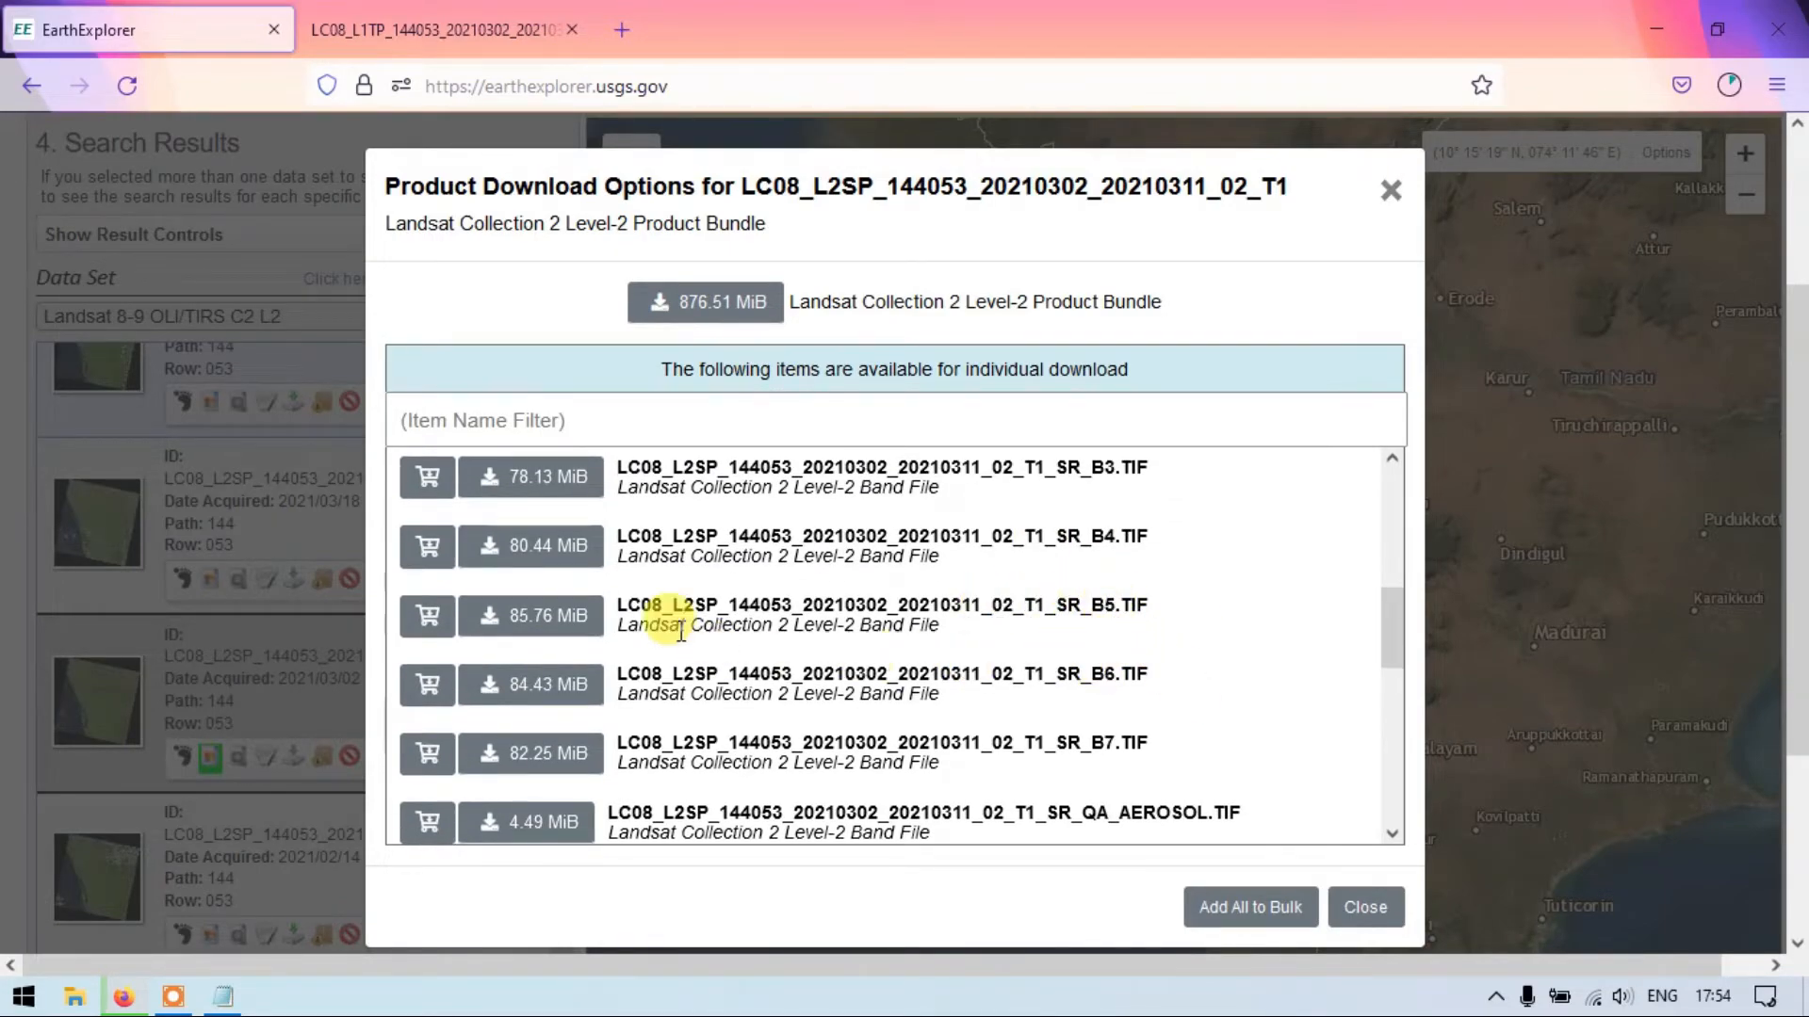
click(556, 617)
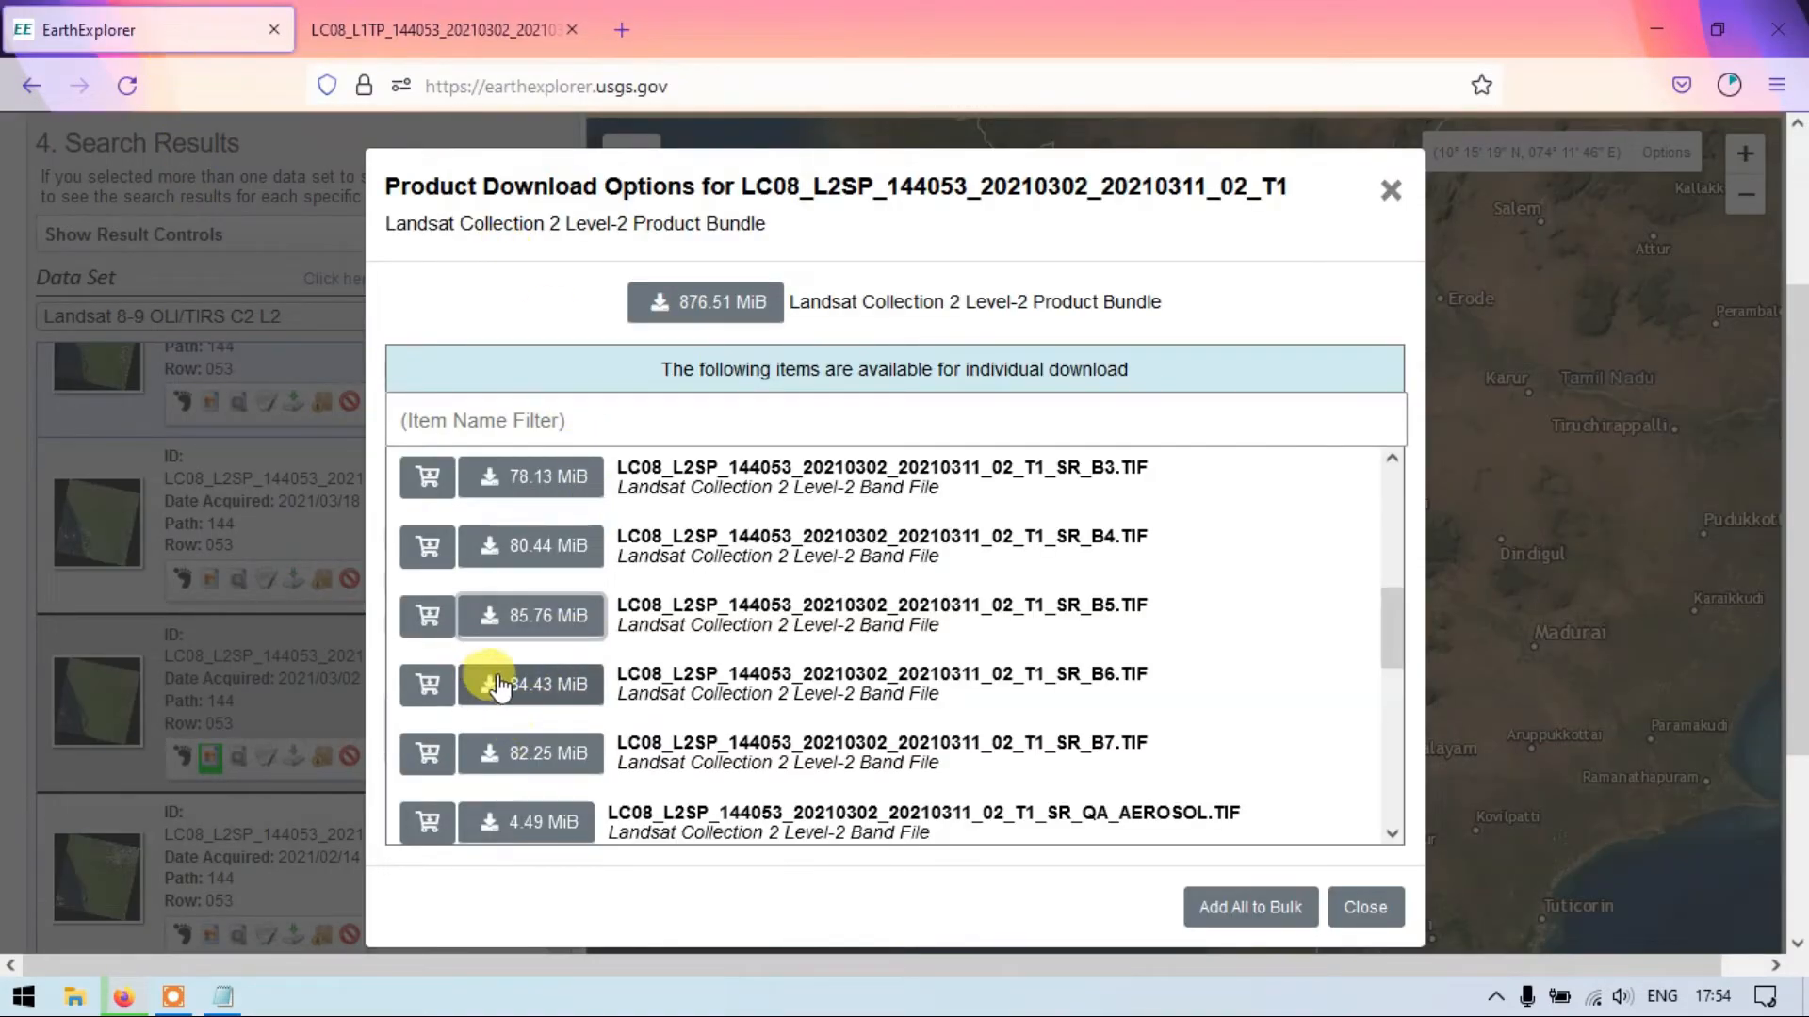
click(531, 685)
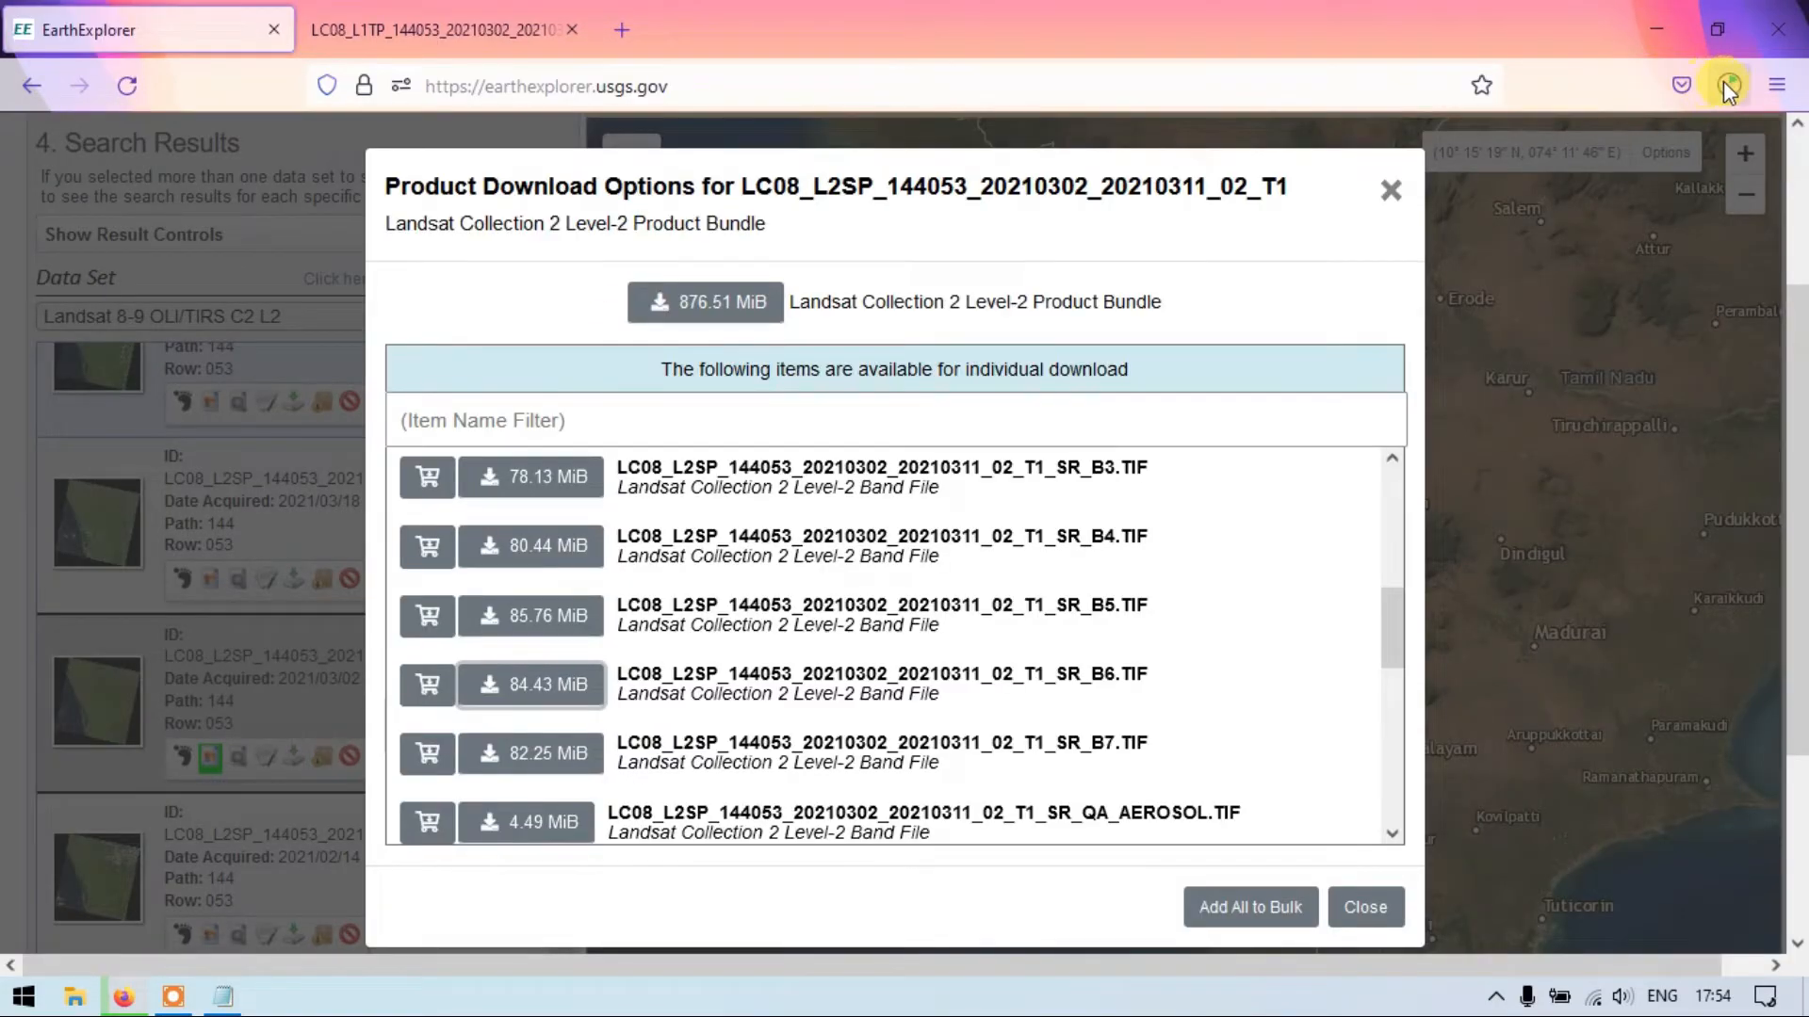
click(1730, 87)
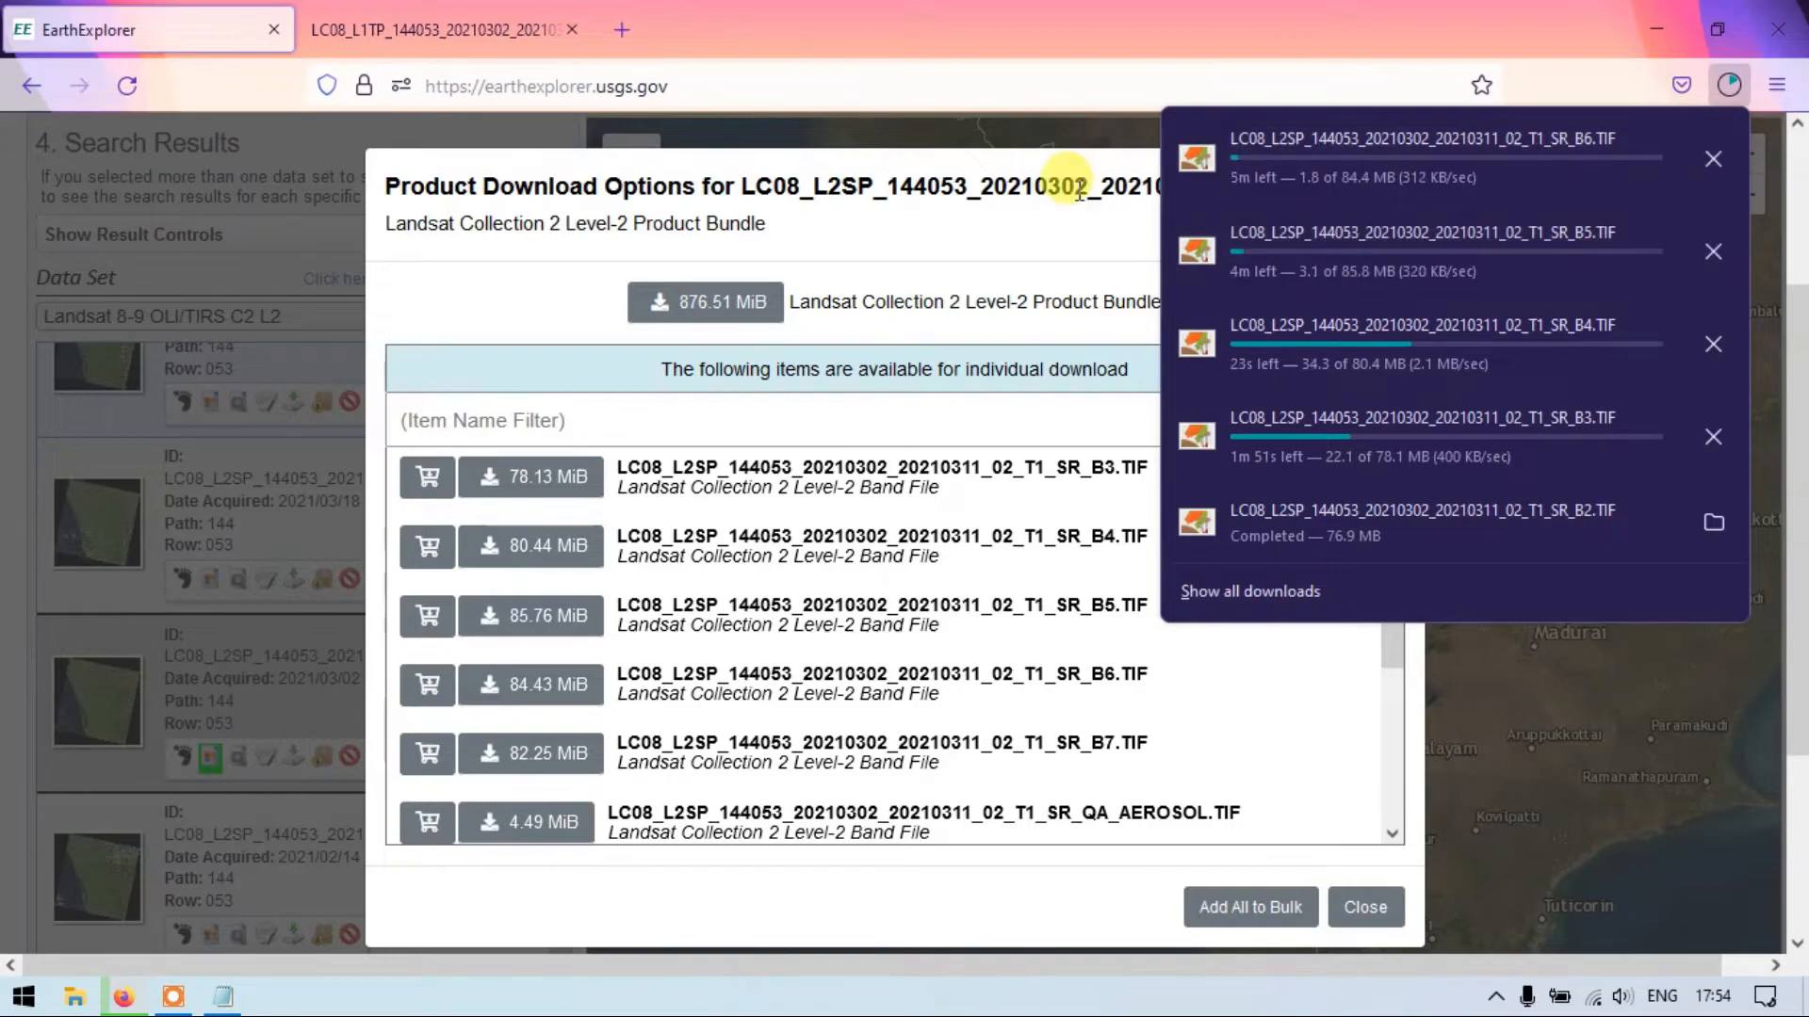
click(997, 167)
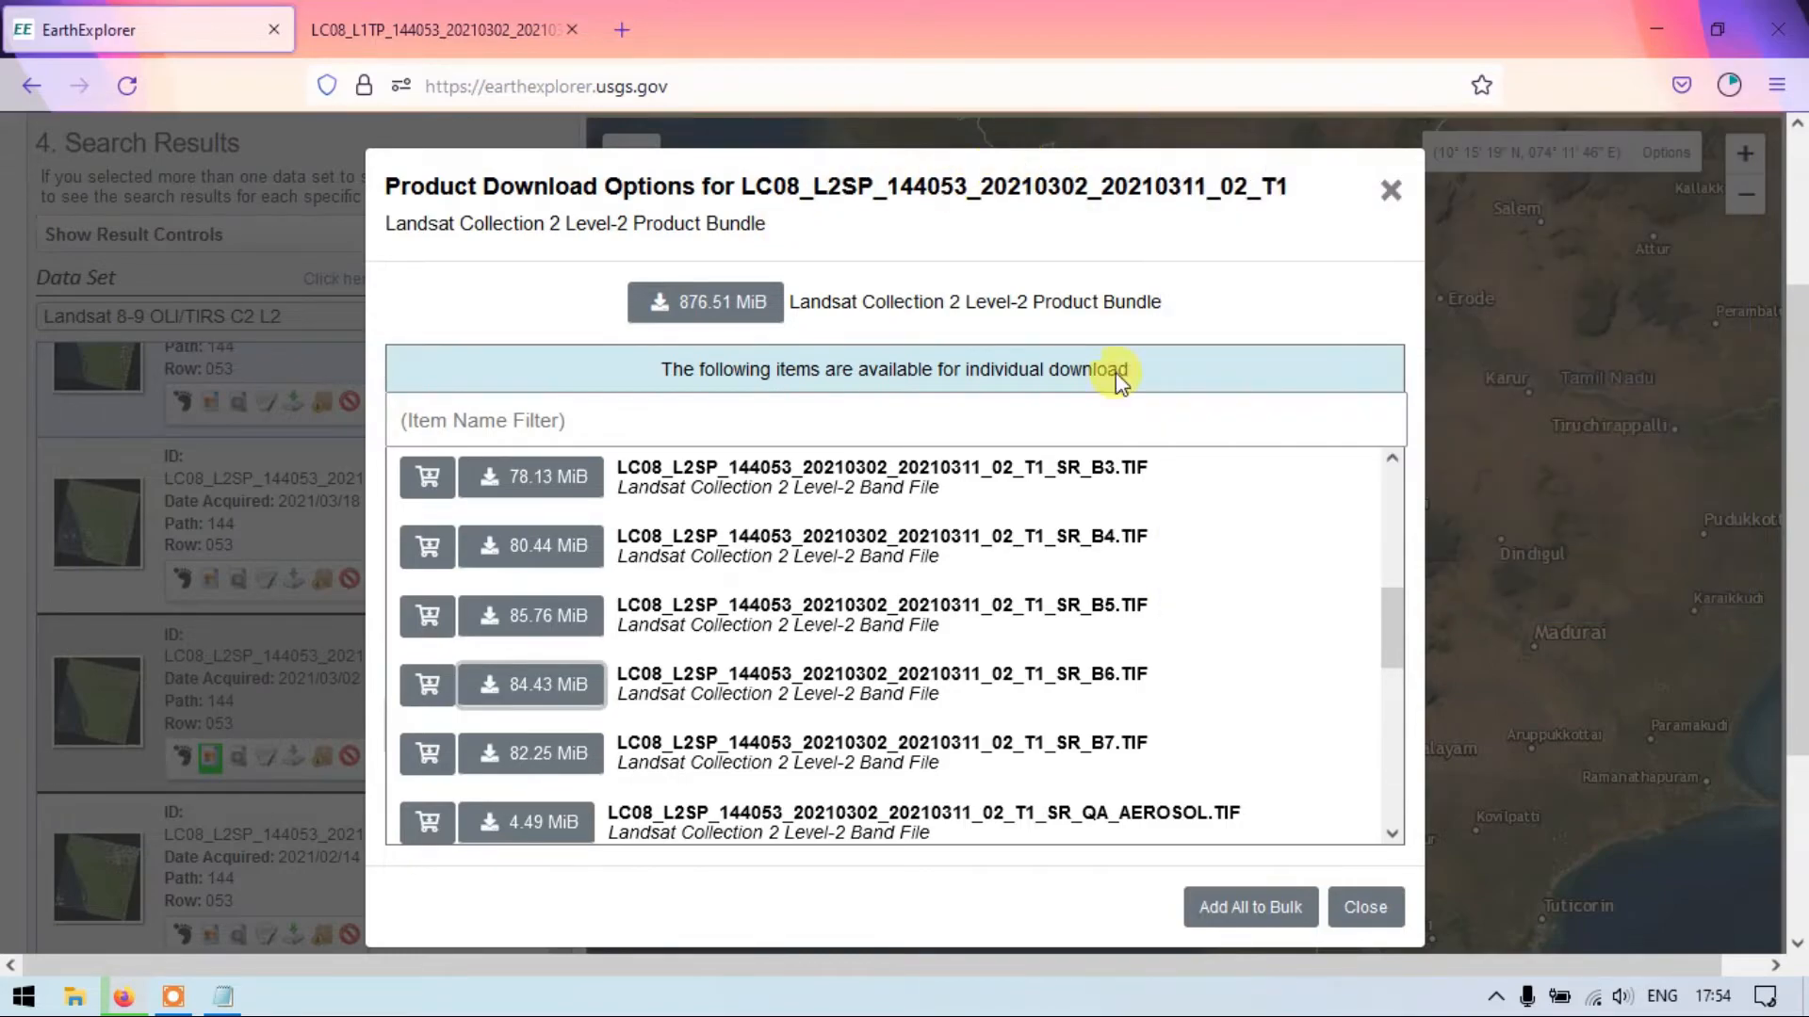
Download the scene's MTL.txt and MTL.xml metadata files and check them in the download list.
scroll(1145, 631, up, 4)
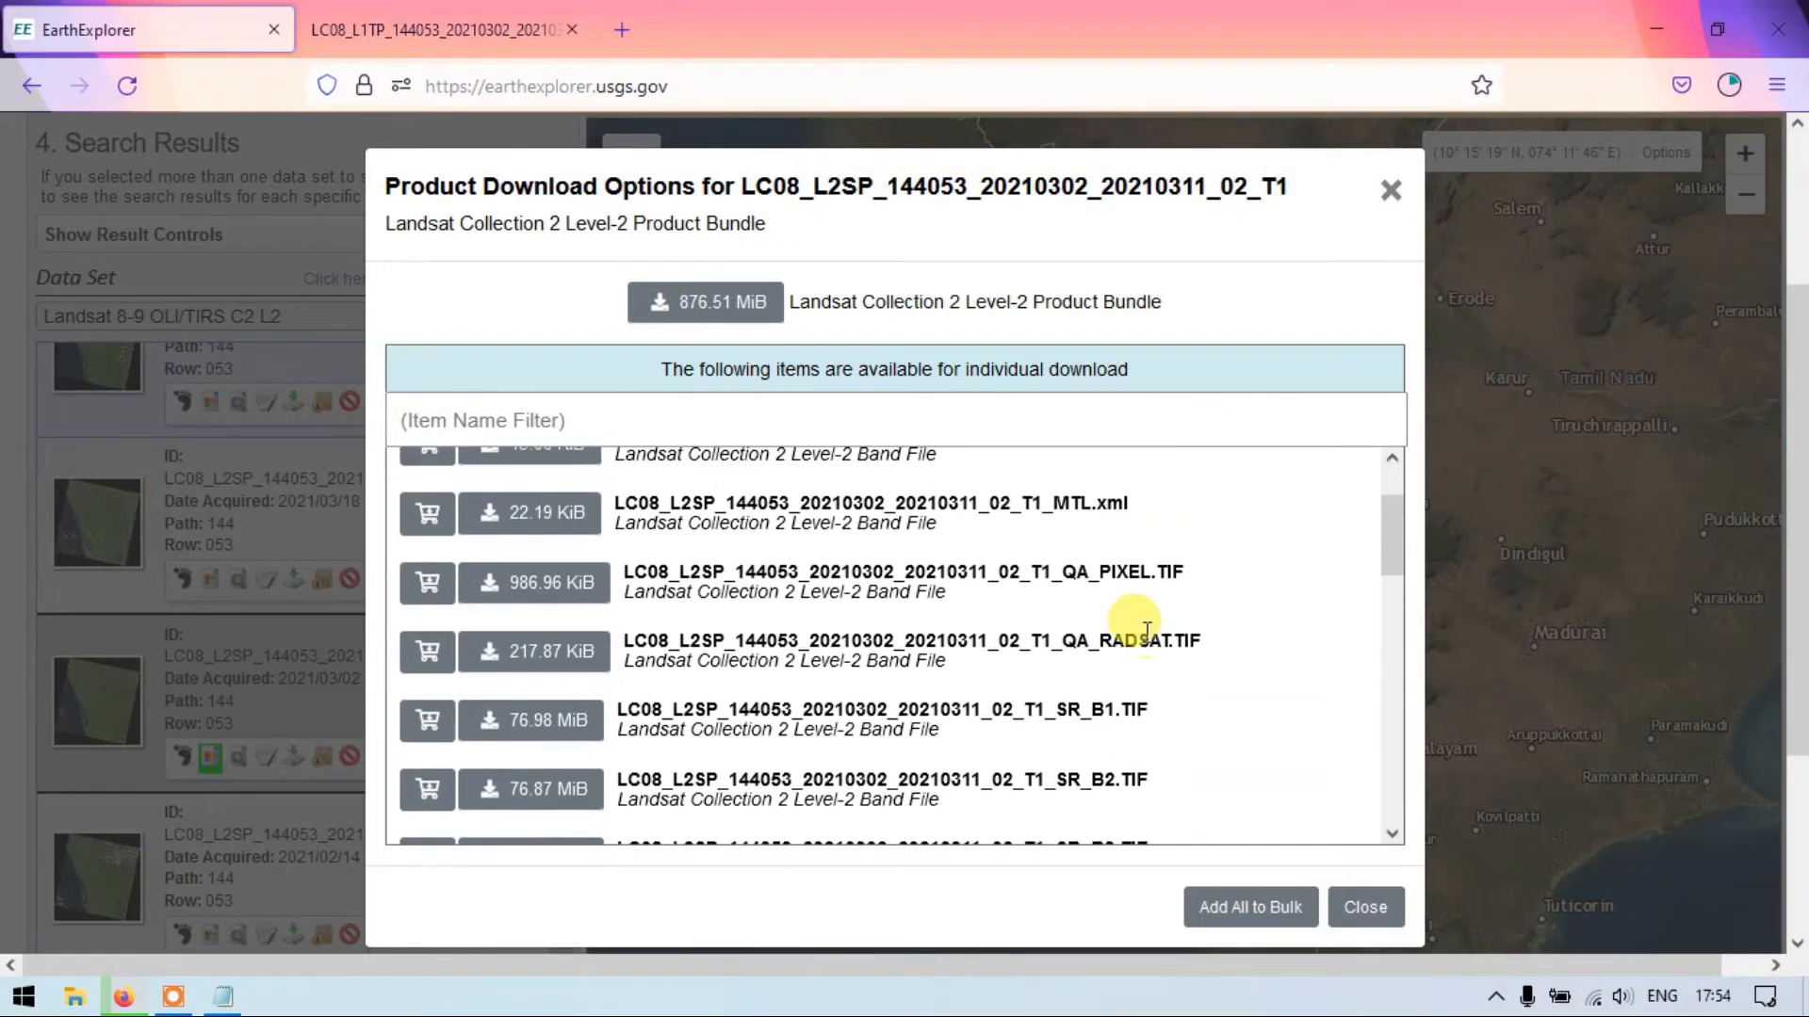
scroll(1154, 612, up, 2)
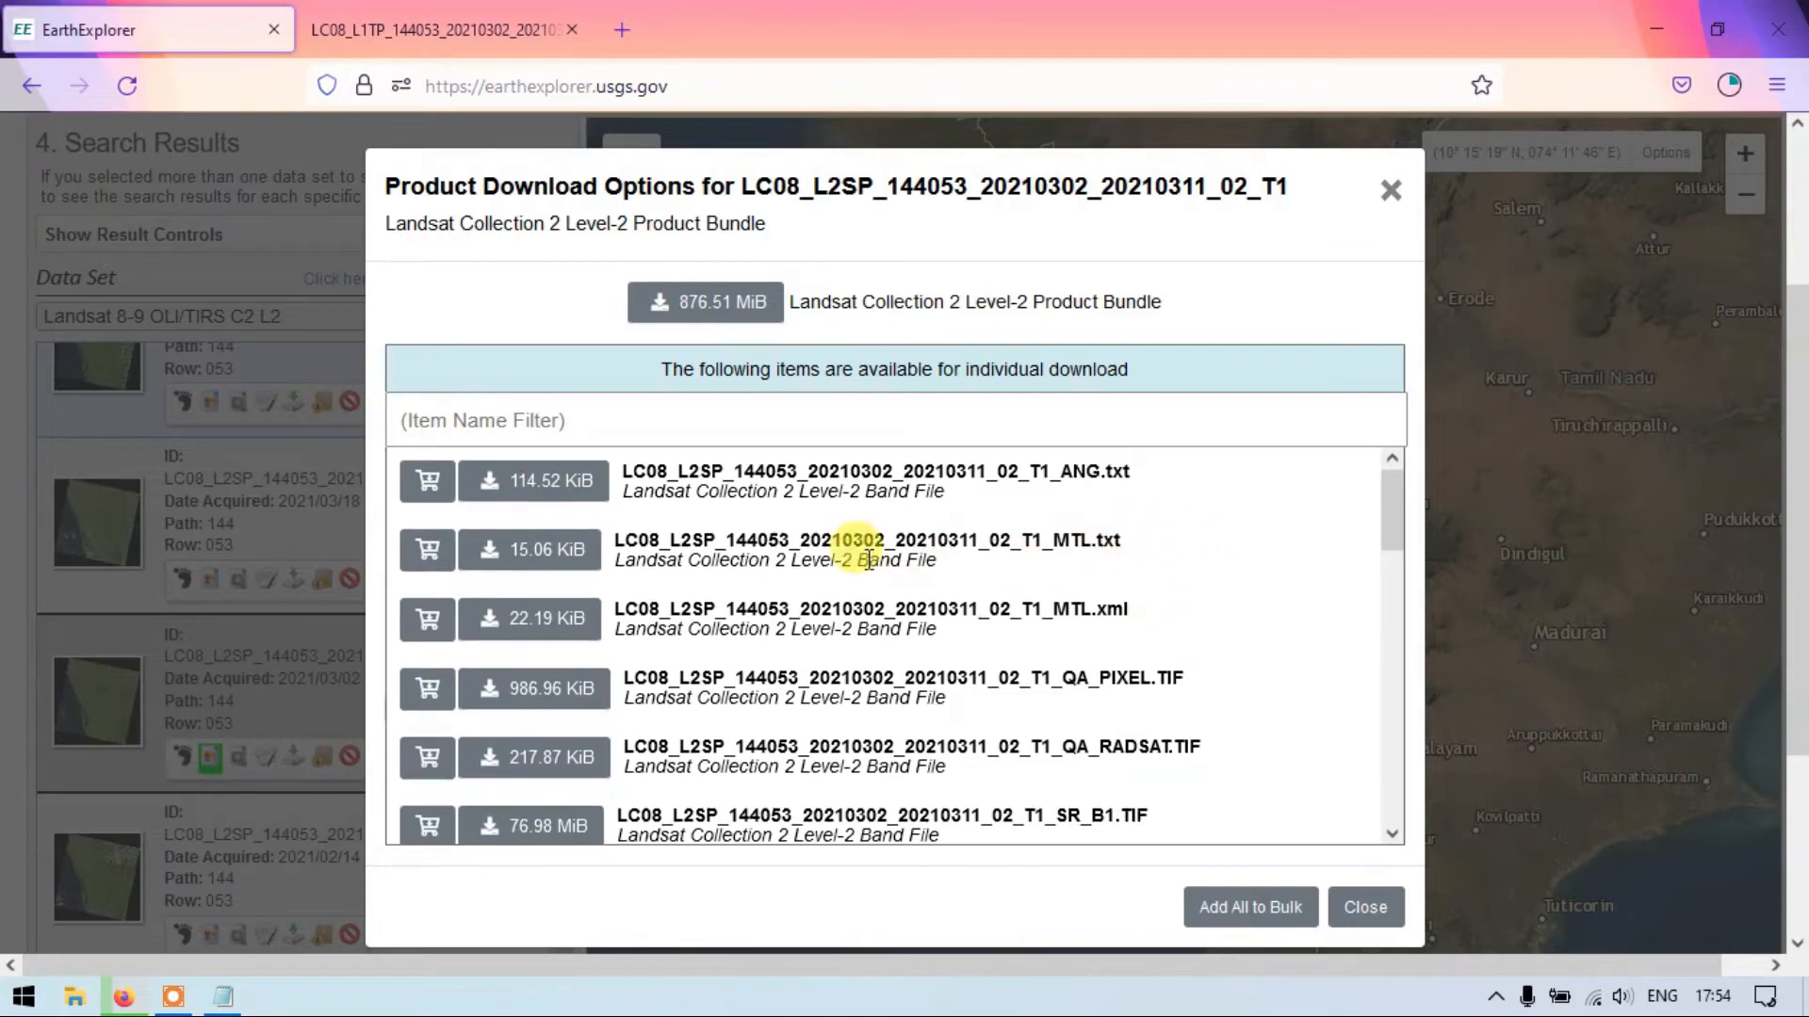
click(519, 561)
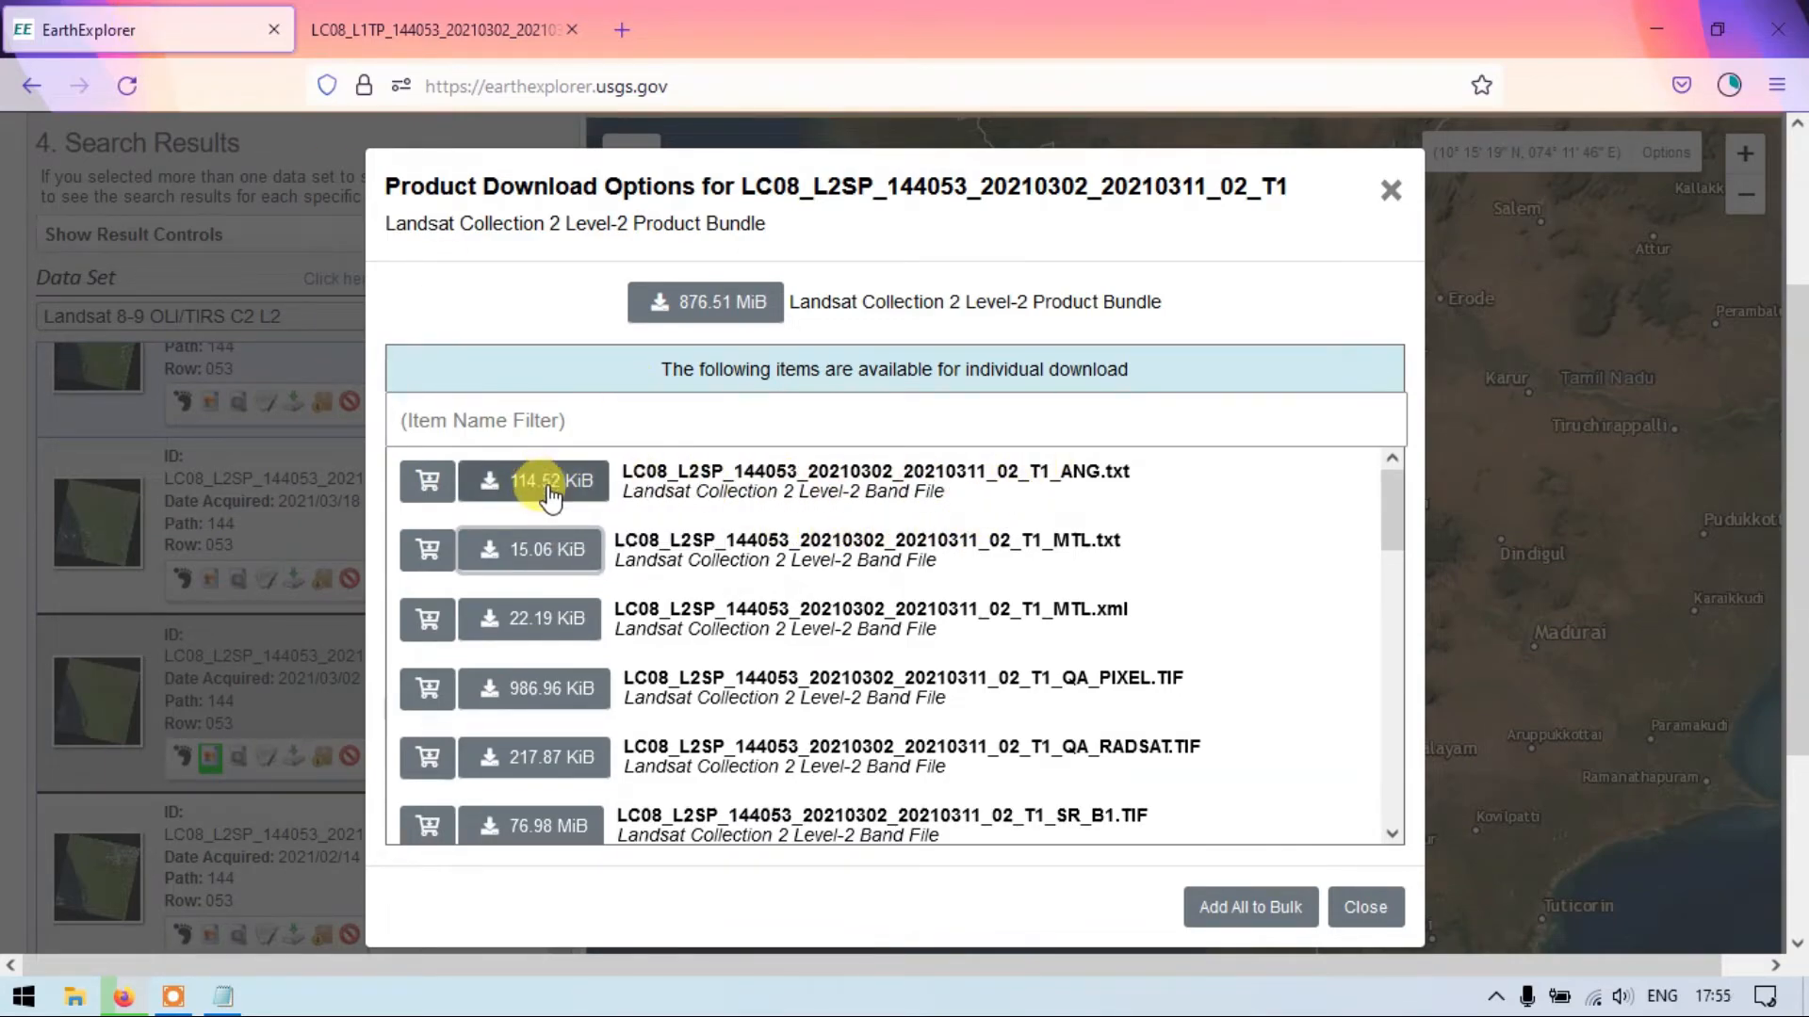
click(535, 618)
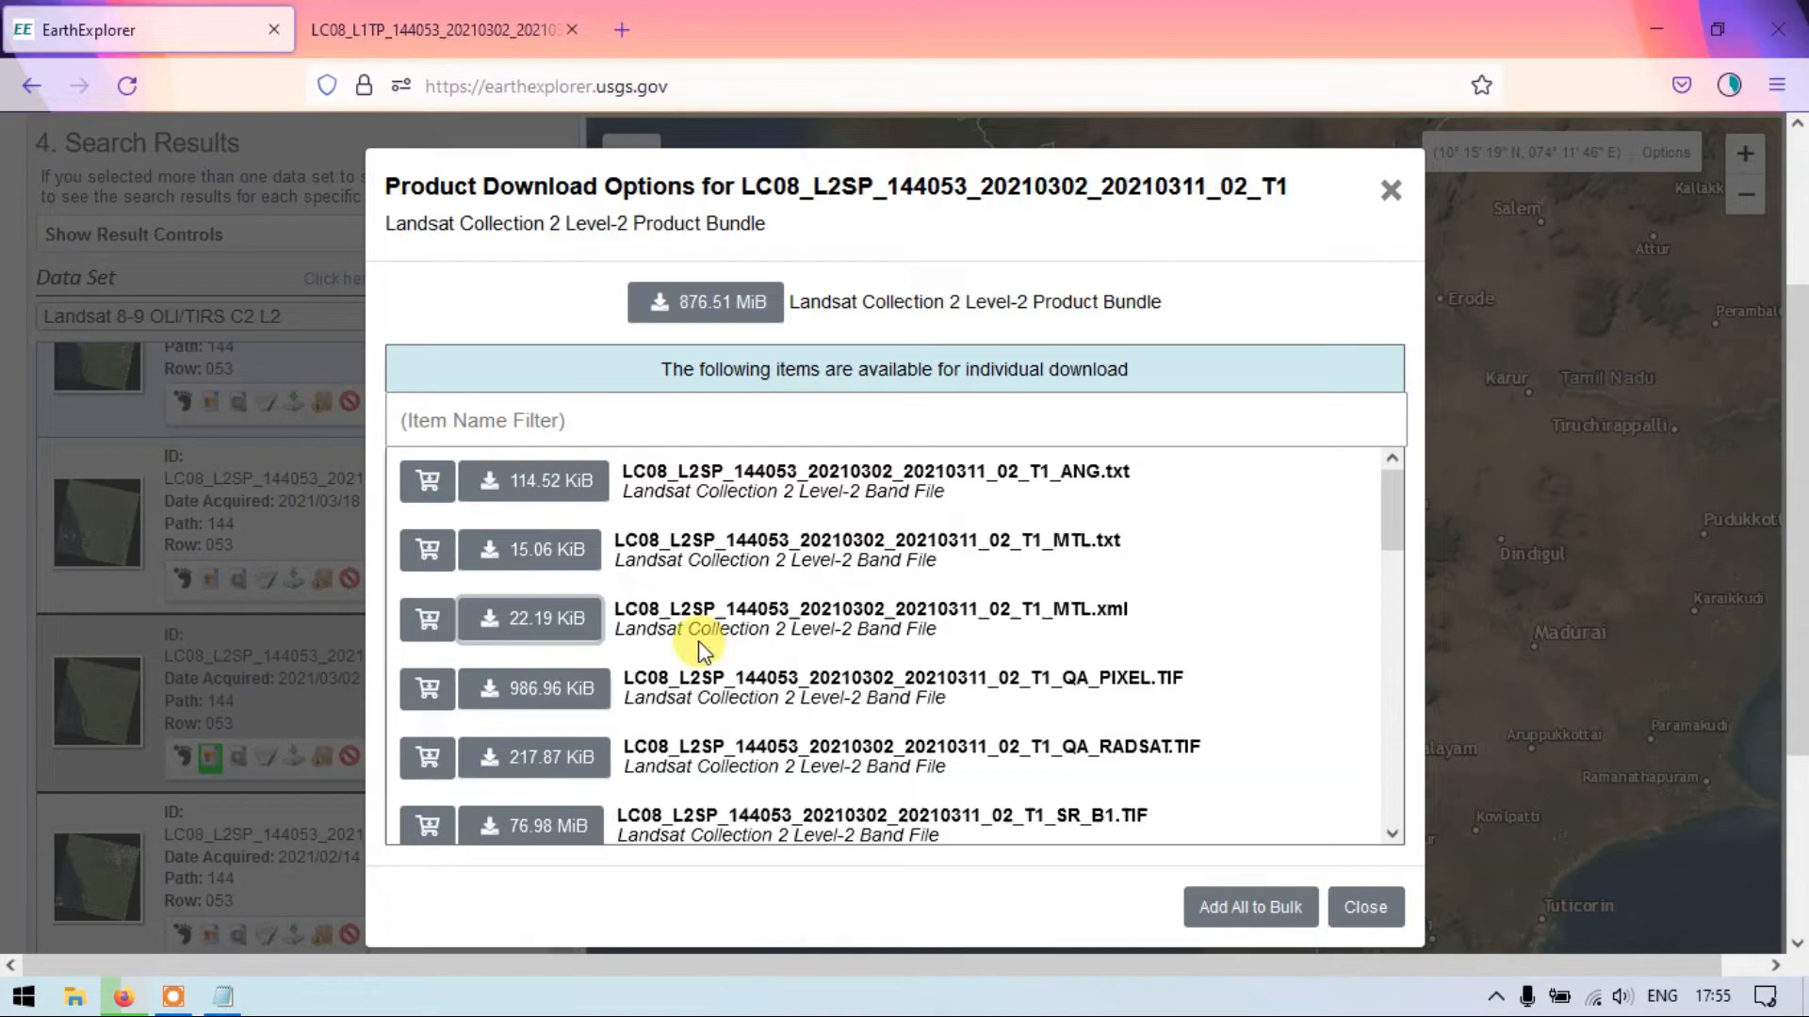
scroll(693, 641, down, 2)
scroll(751, 620, up, 2)
click(1731, 85)
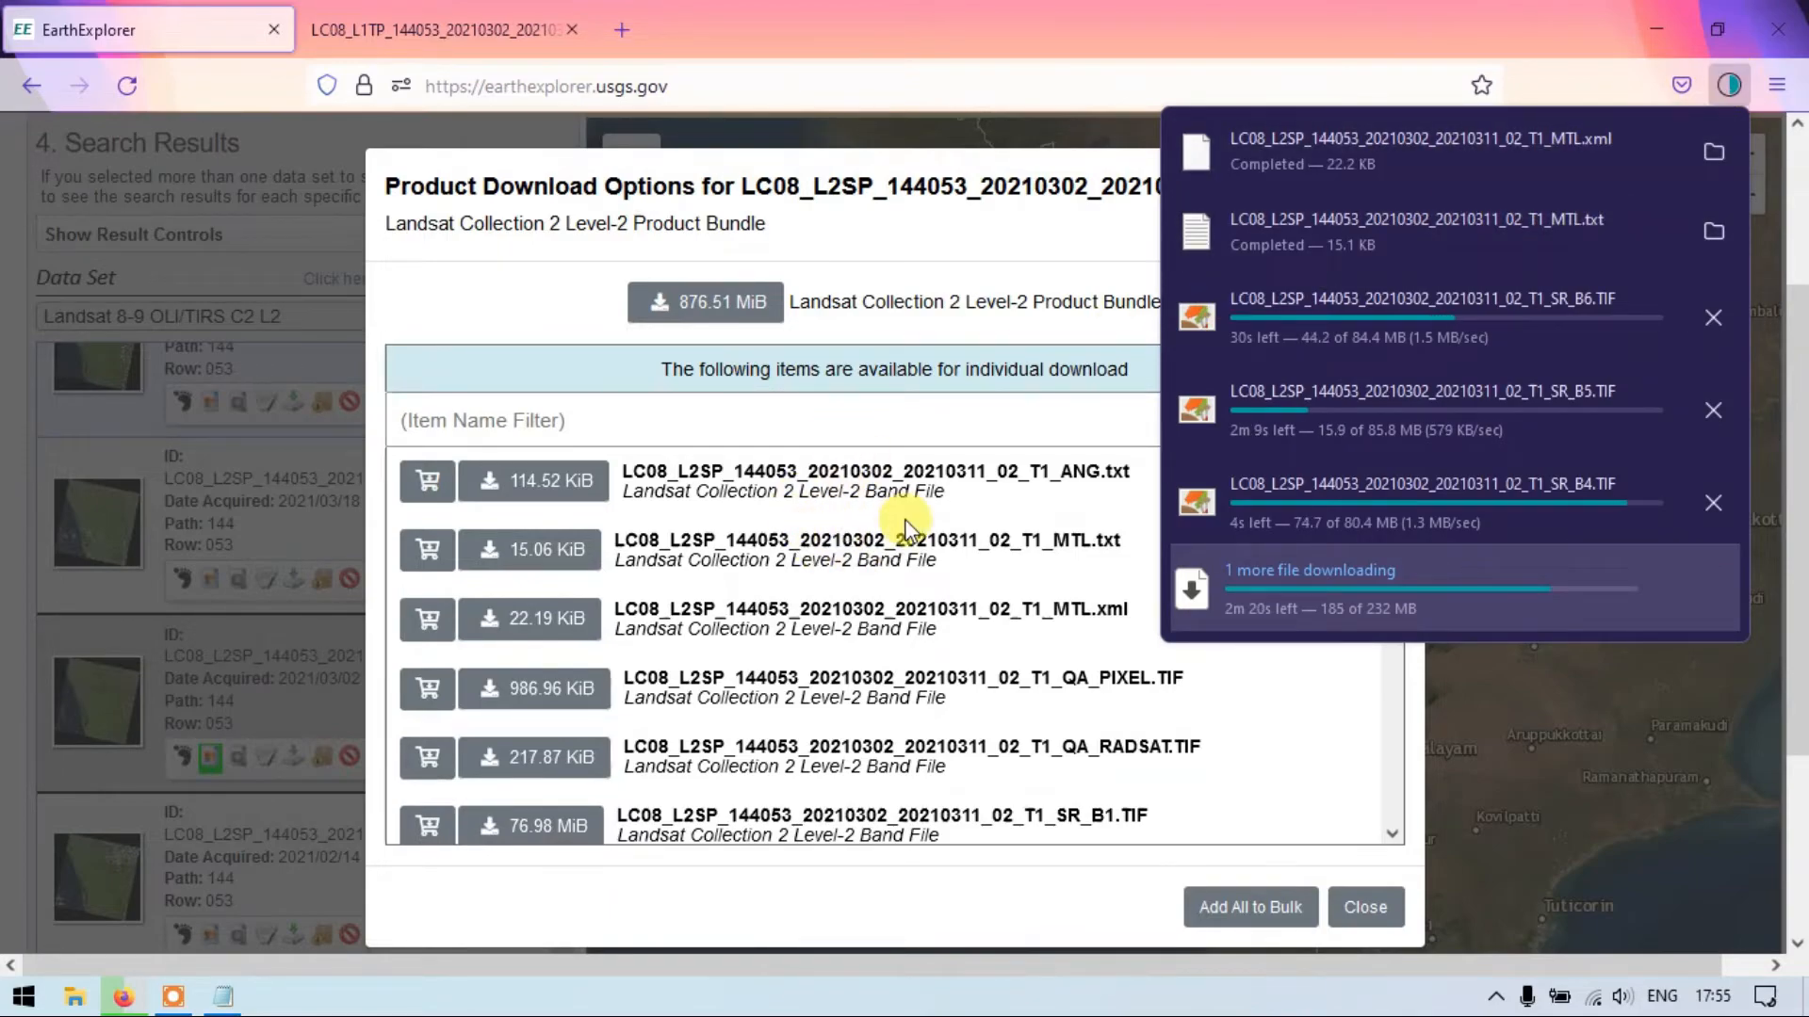
click(477, 310)
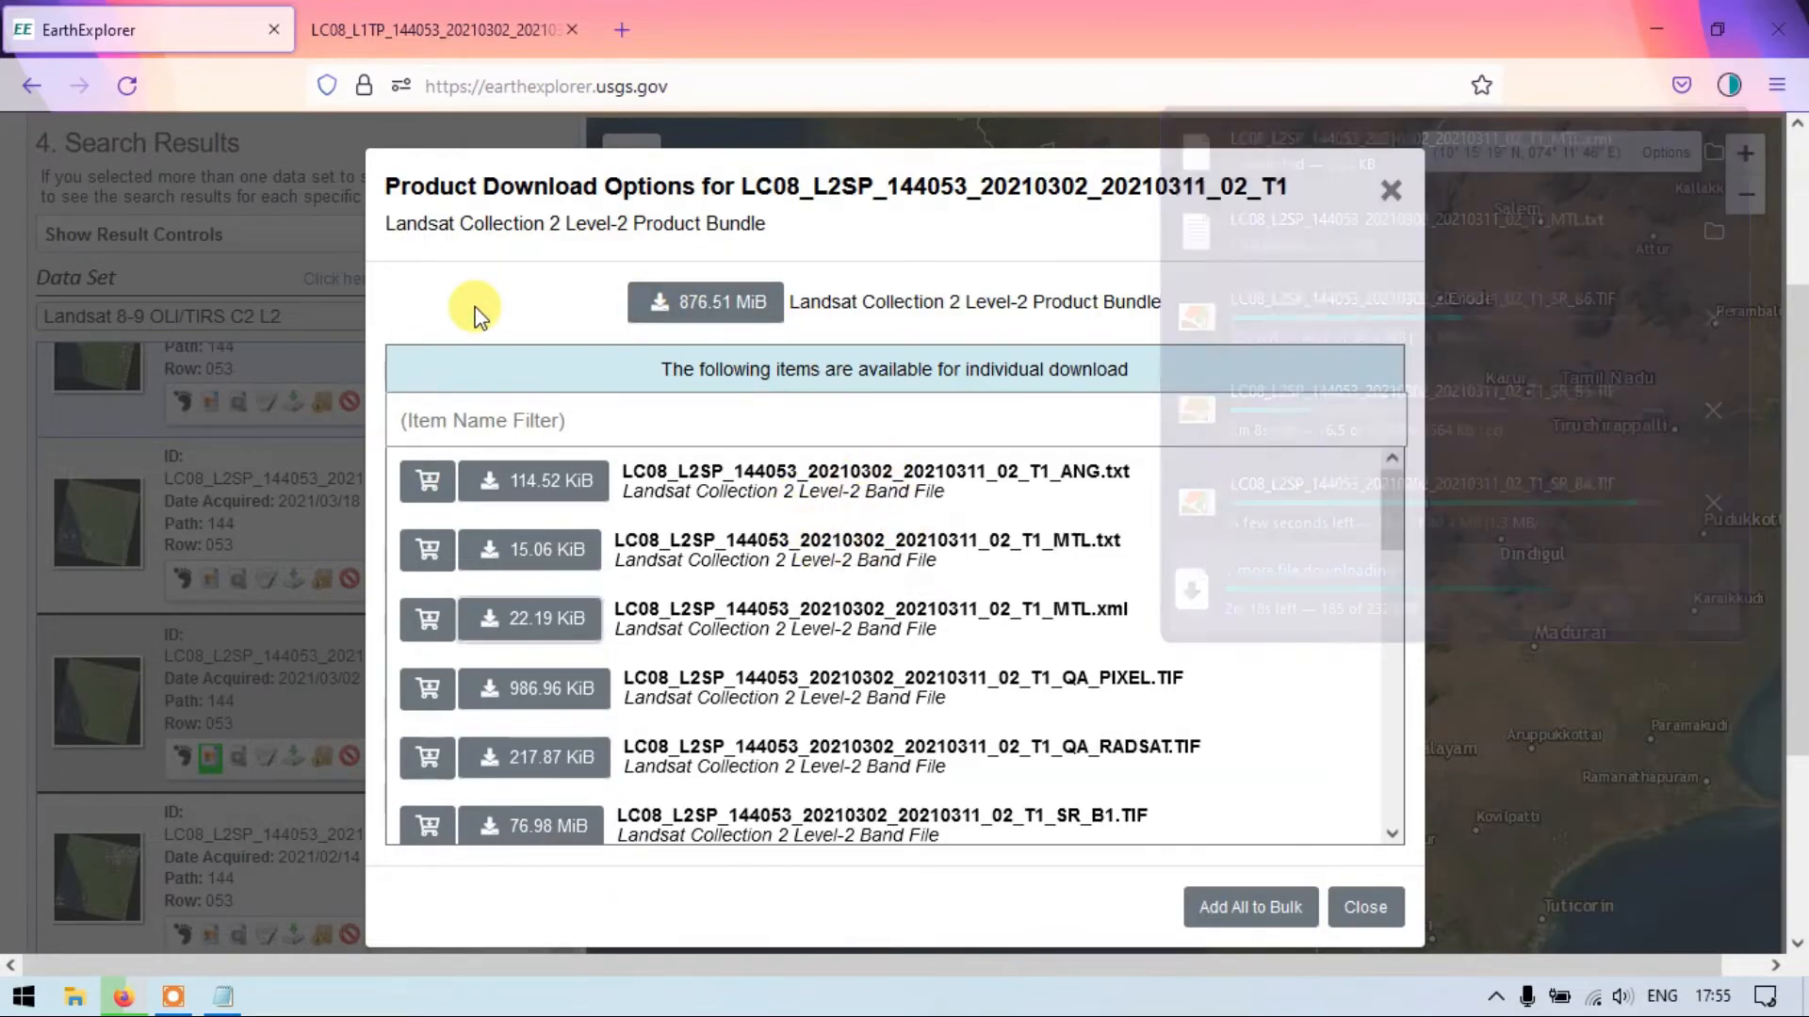
Leave the product download options, check the remaining downloads, and close the Download Options dialog.
click(682, 311)
click(1365, 908)
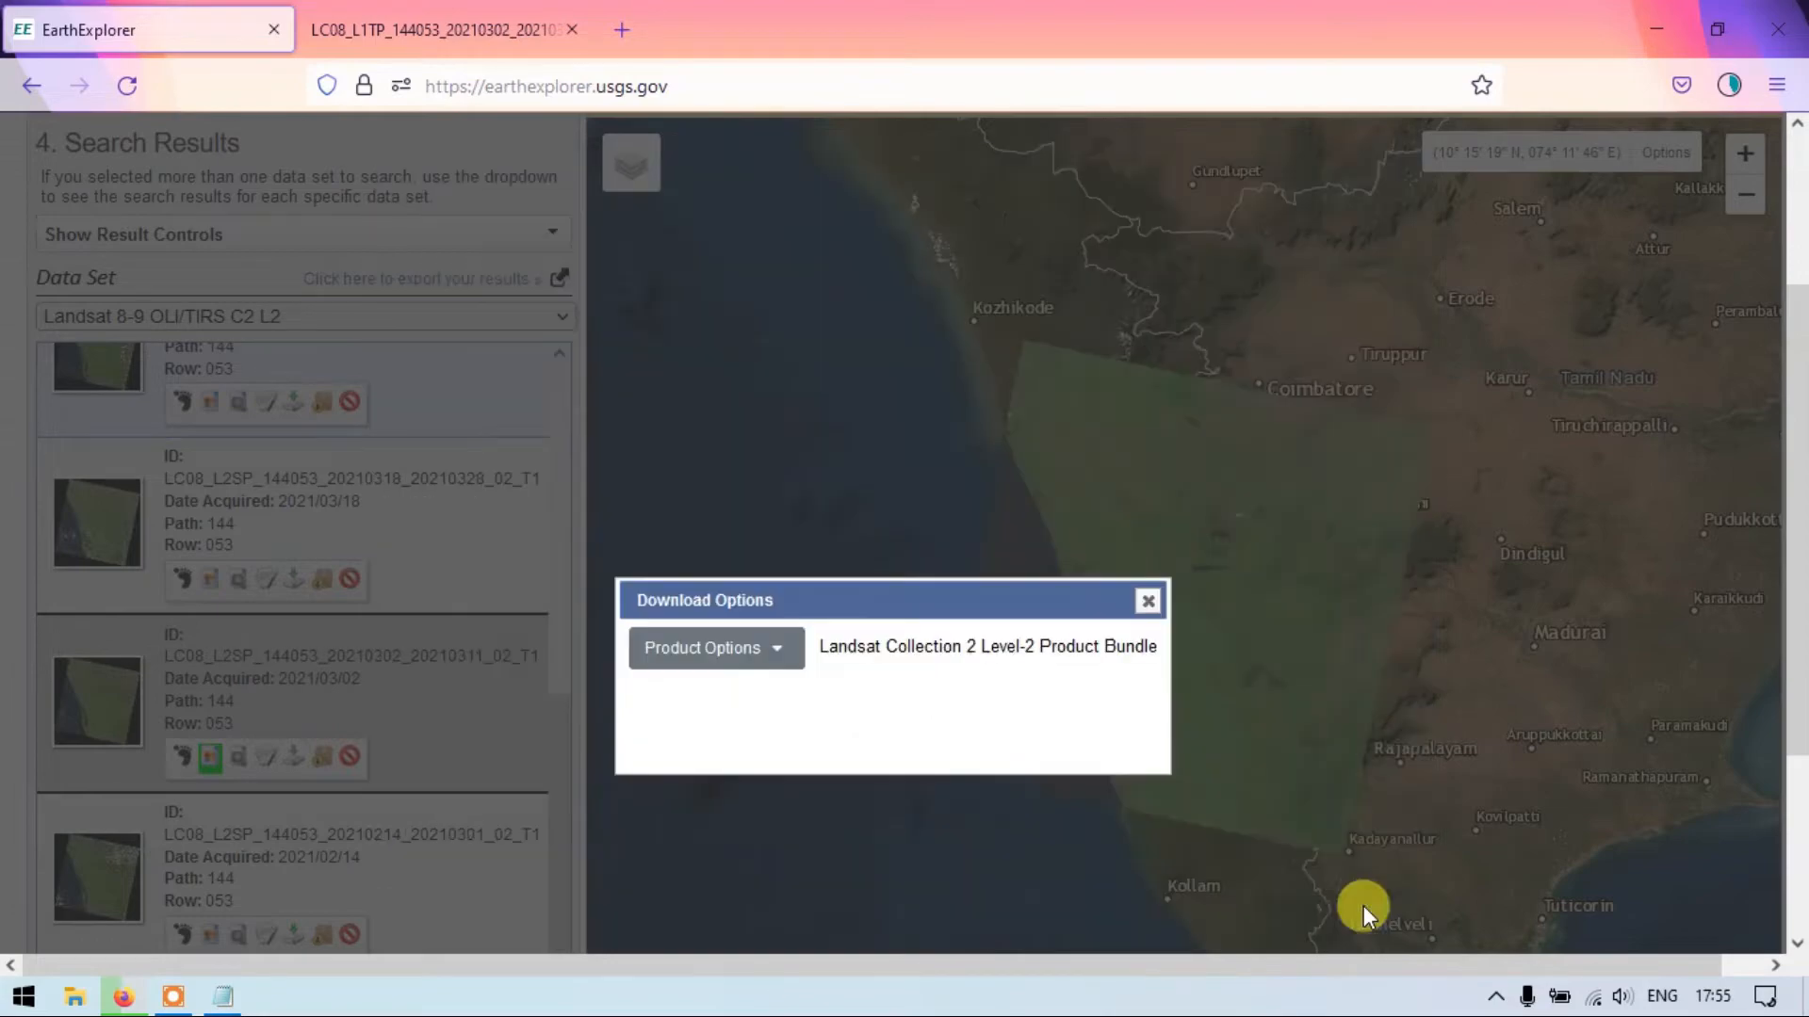
click(1738, 92)
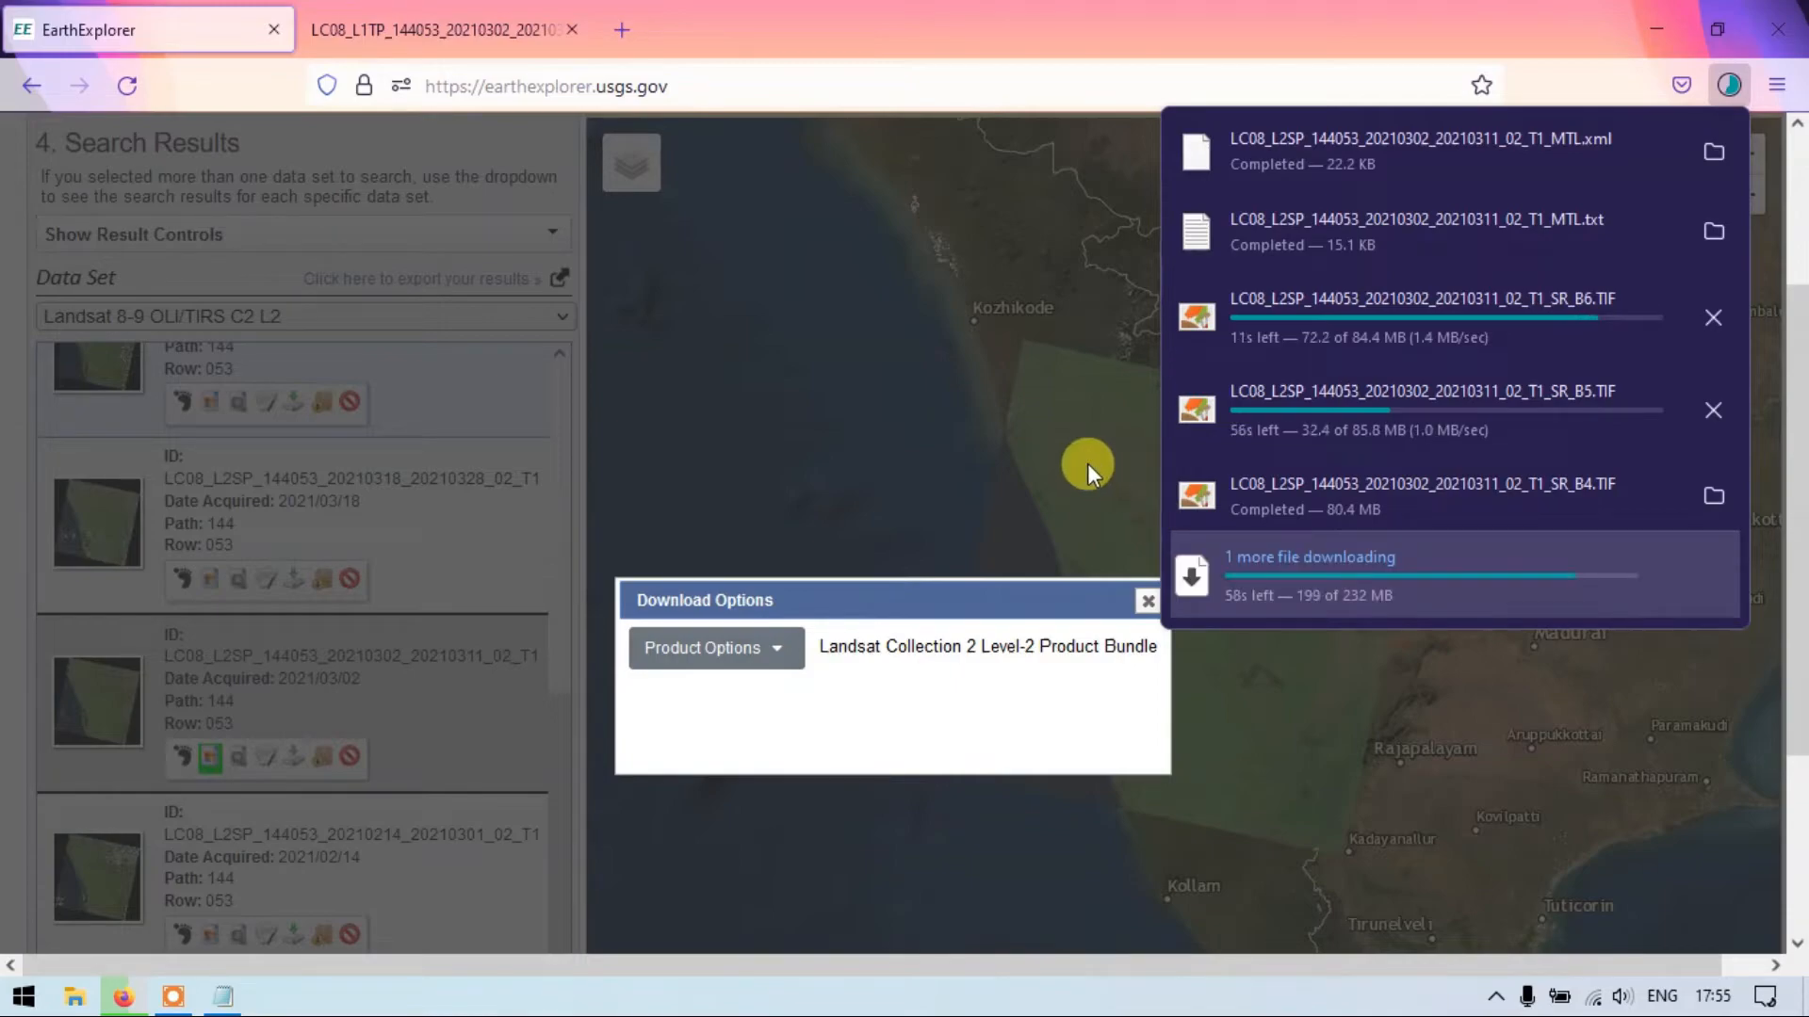
click(1148, 608)
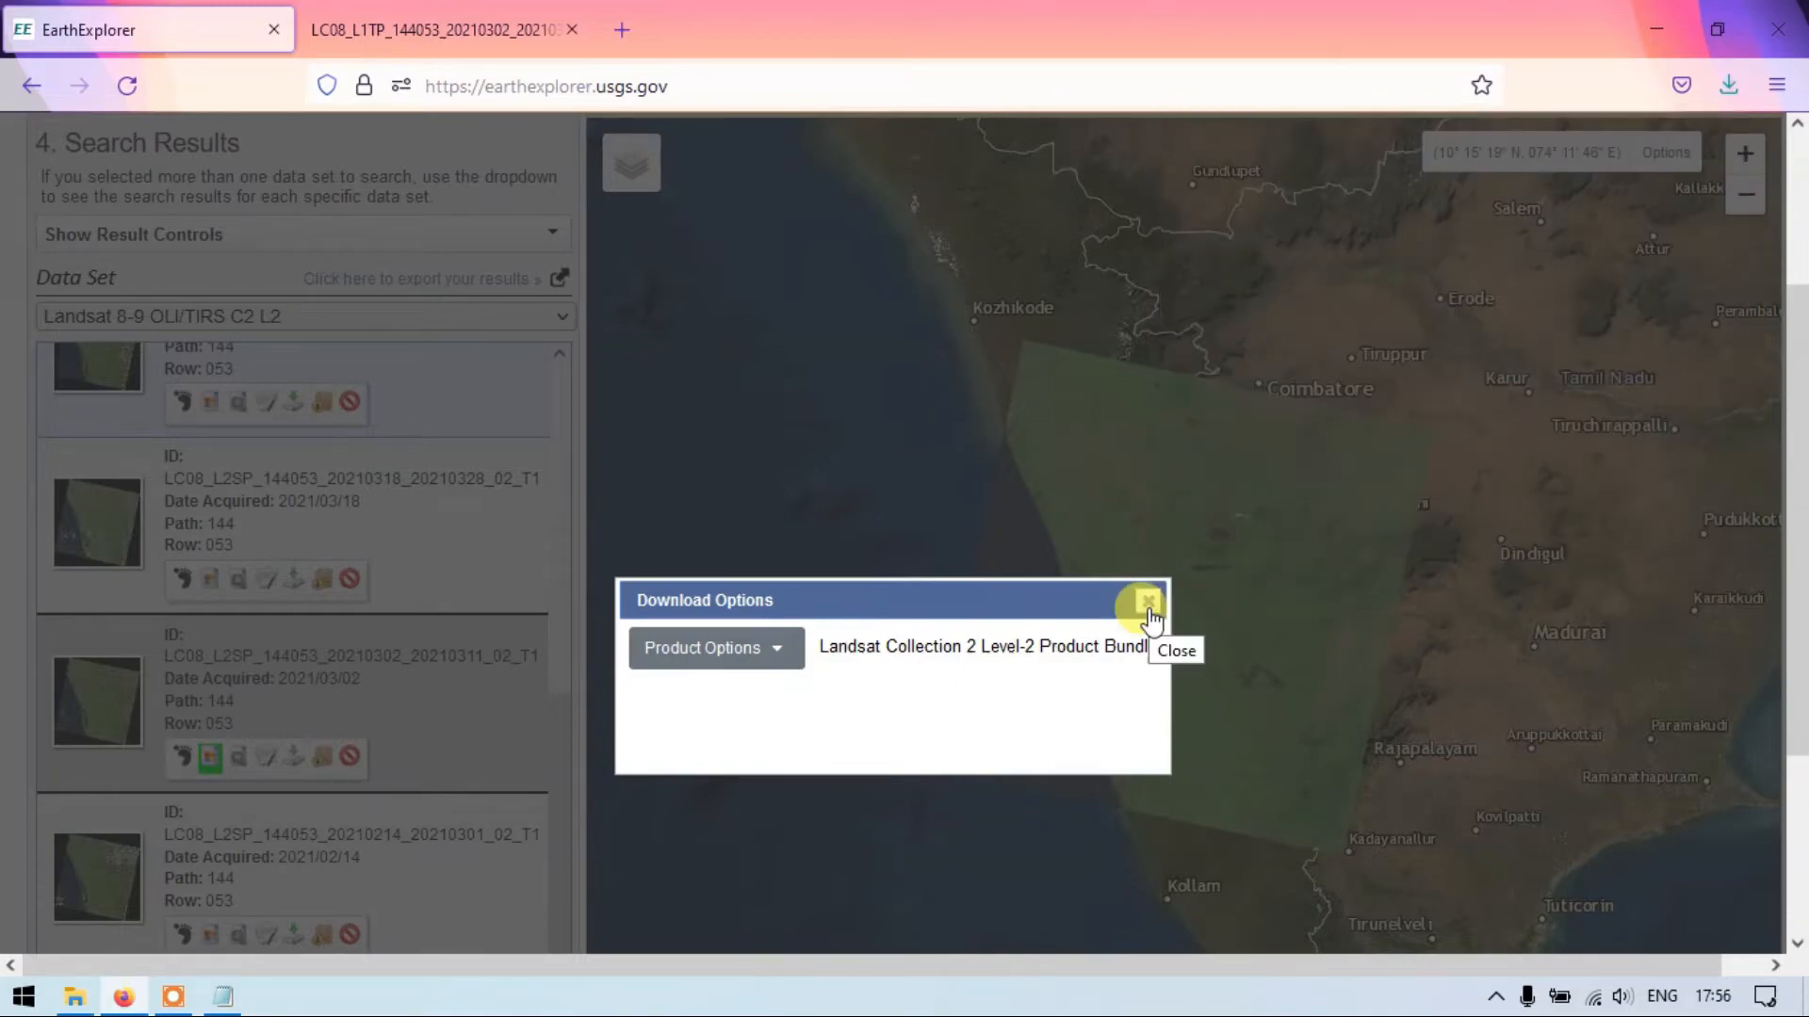
click(1148, 603)
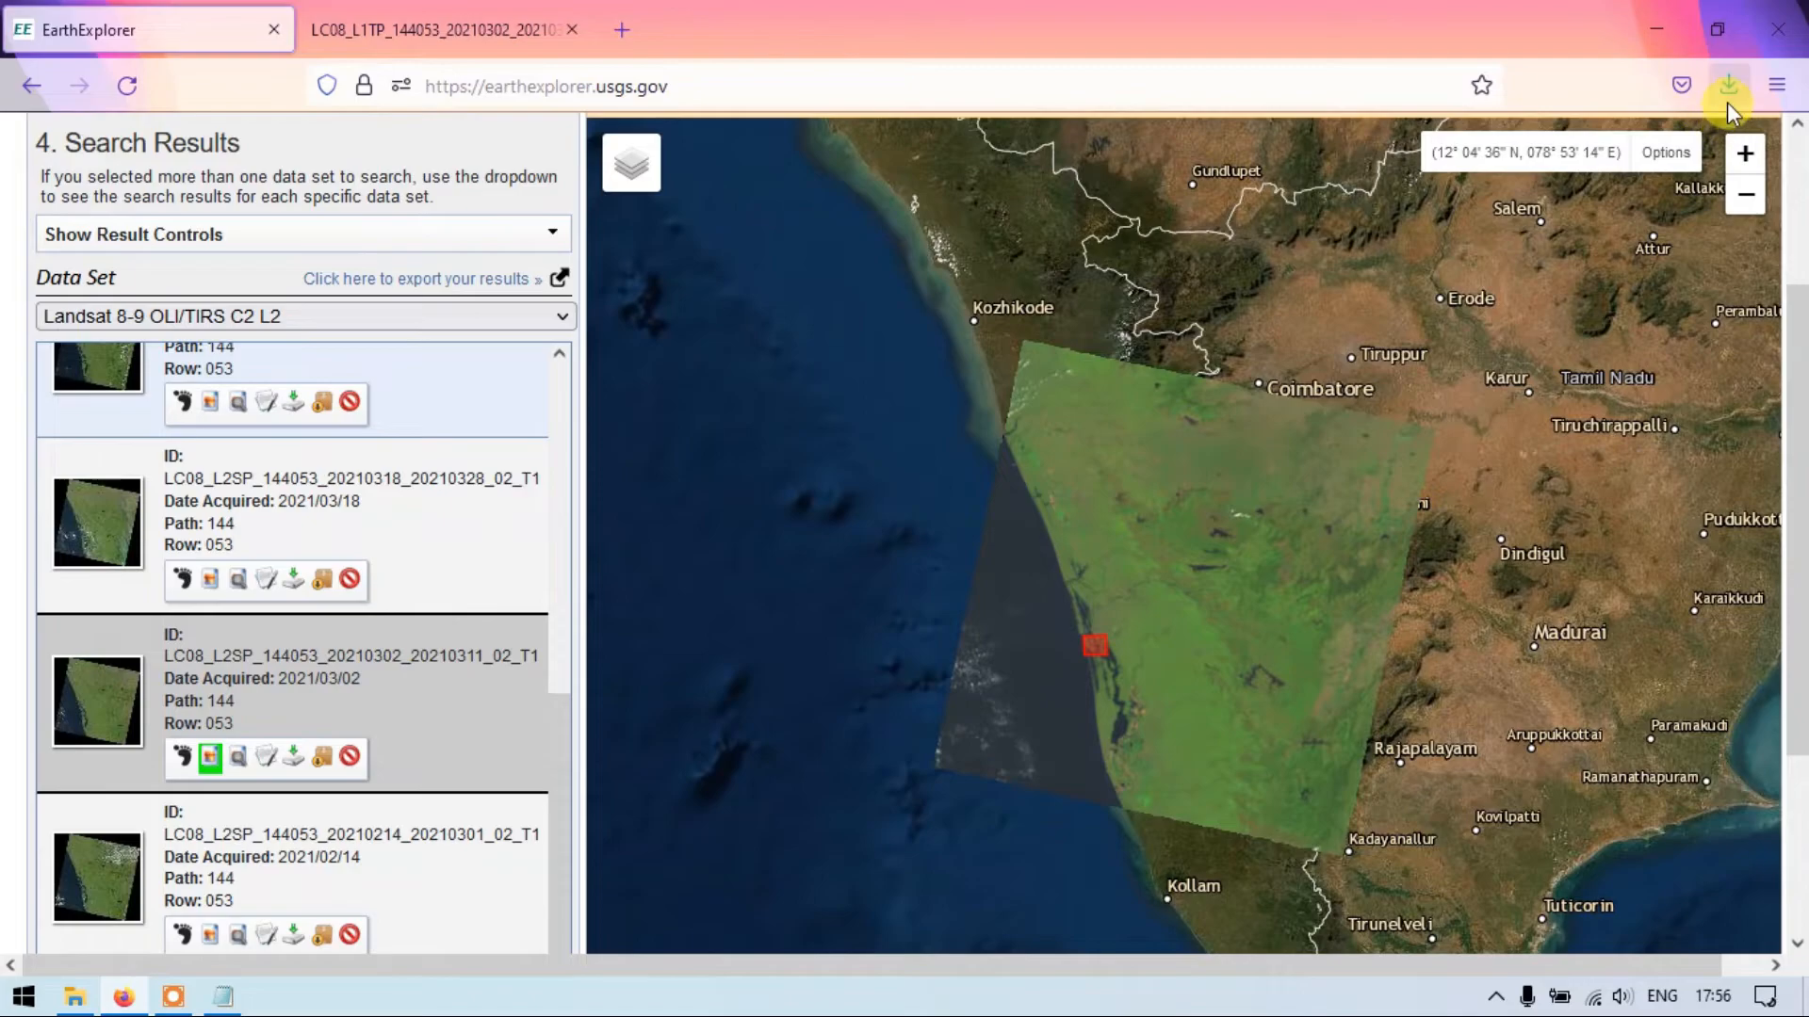
Show the downloaded files in the Downloads folder and look through the SR_B1 to SR_B6 bands and MTL metadata files.
click(1727, 102)
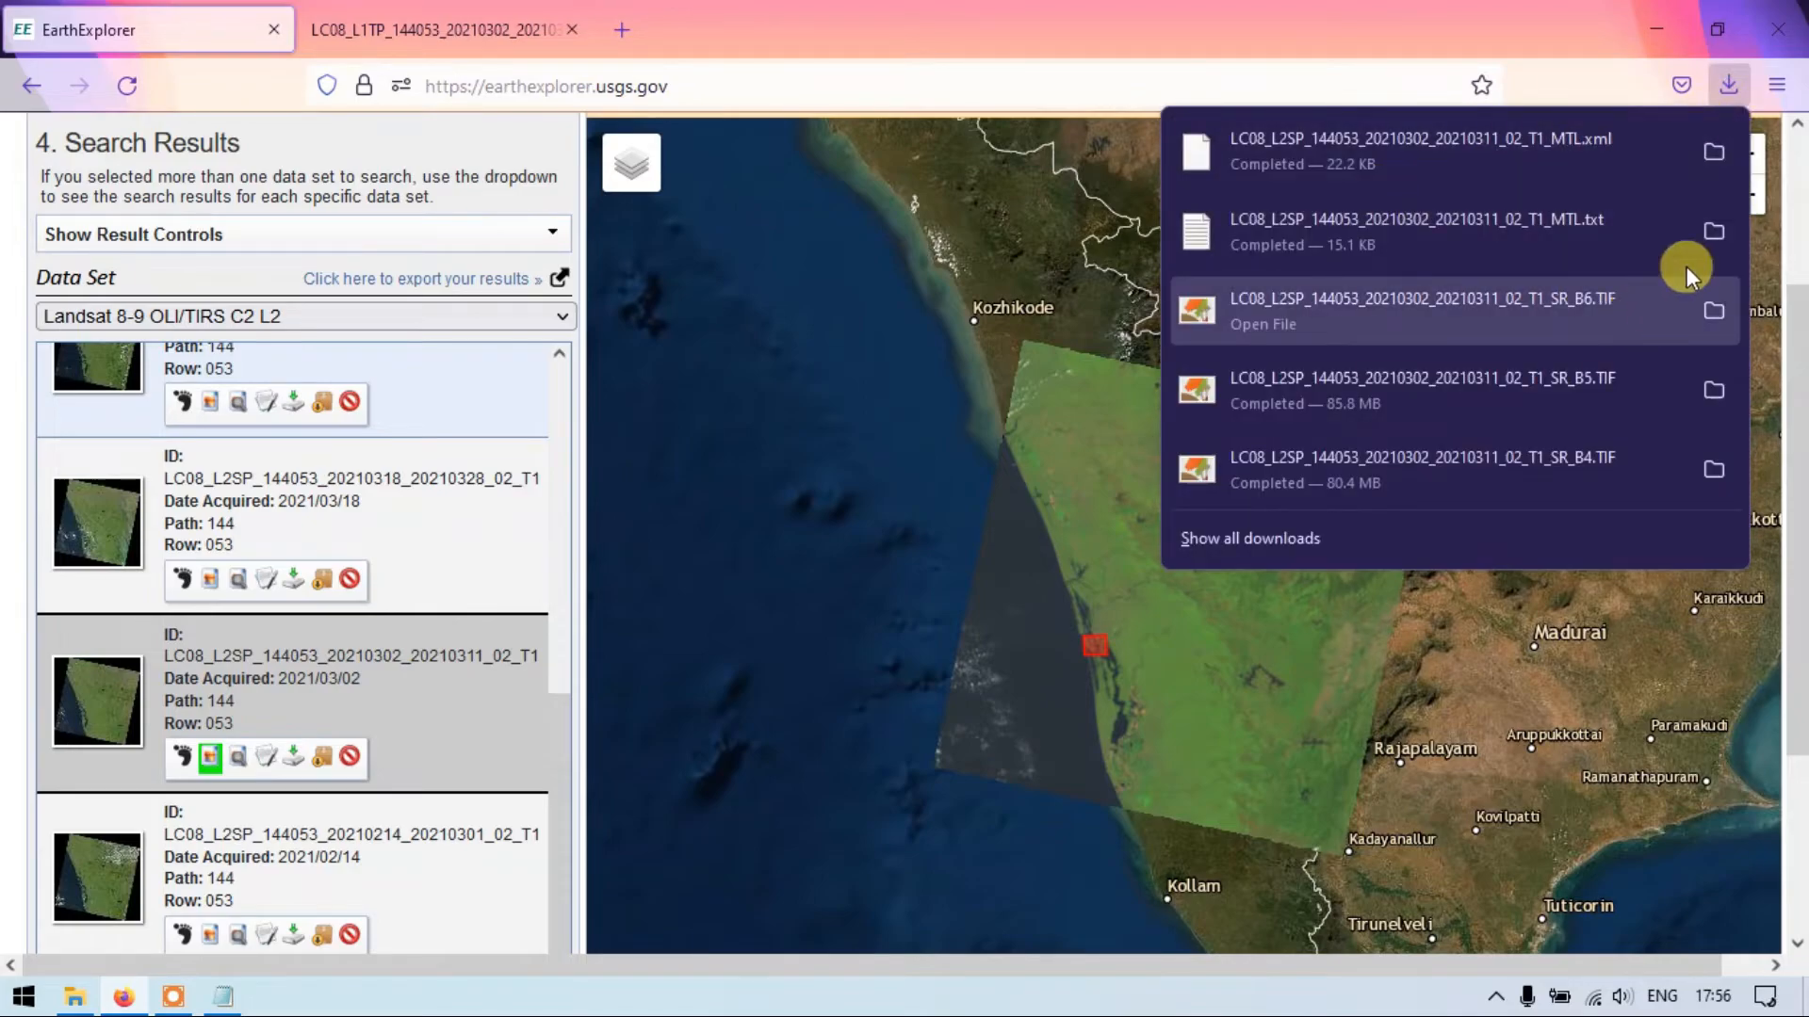
click(1707, 150)
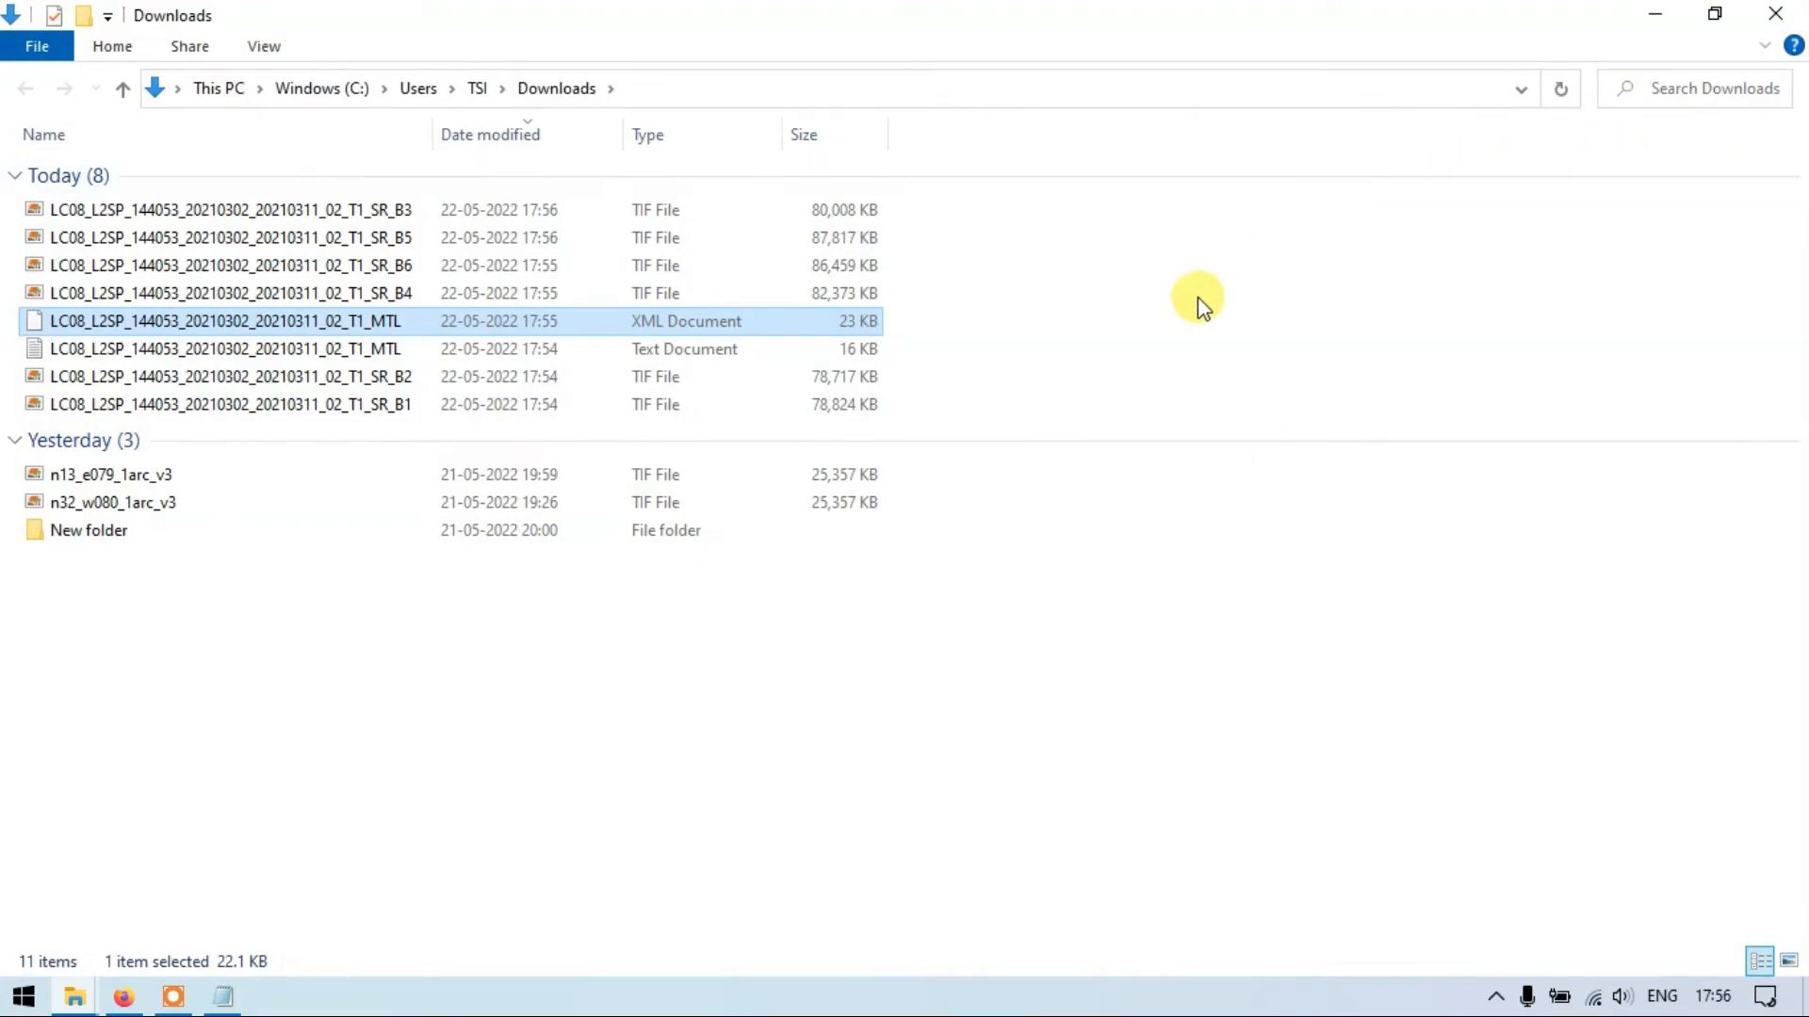
click(1192, 307)
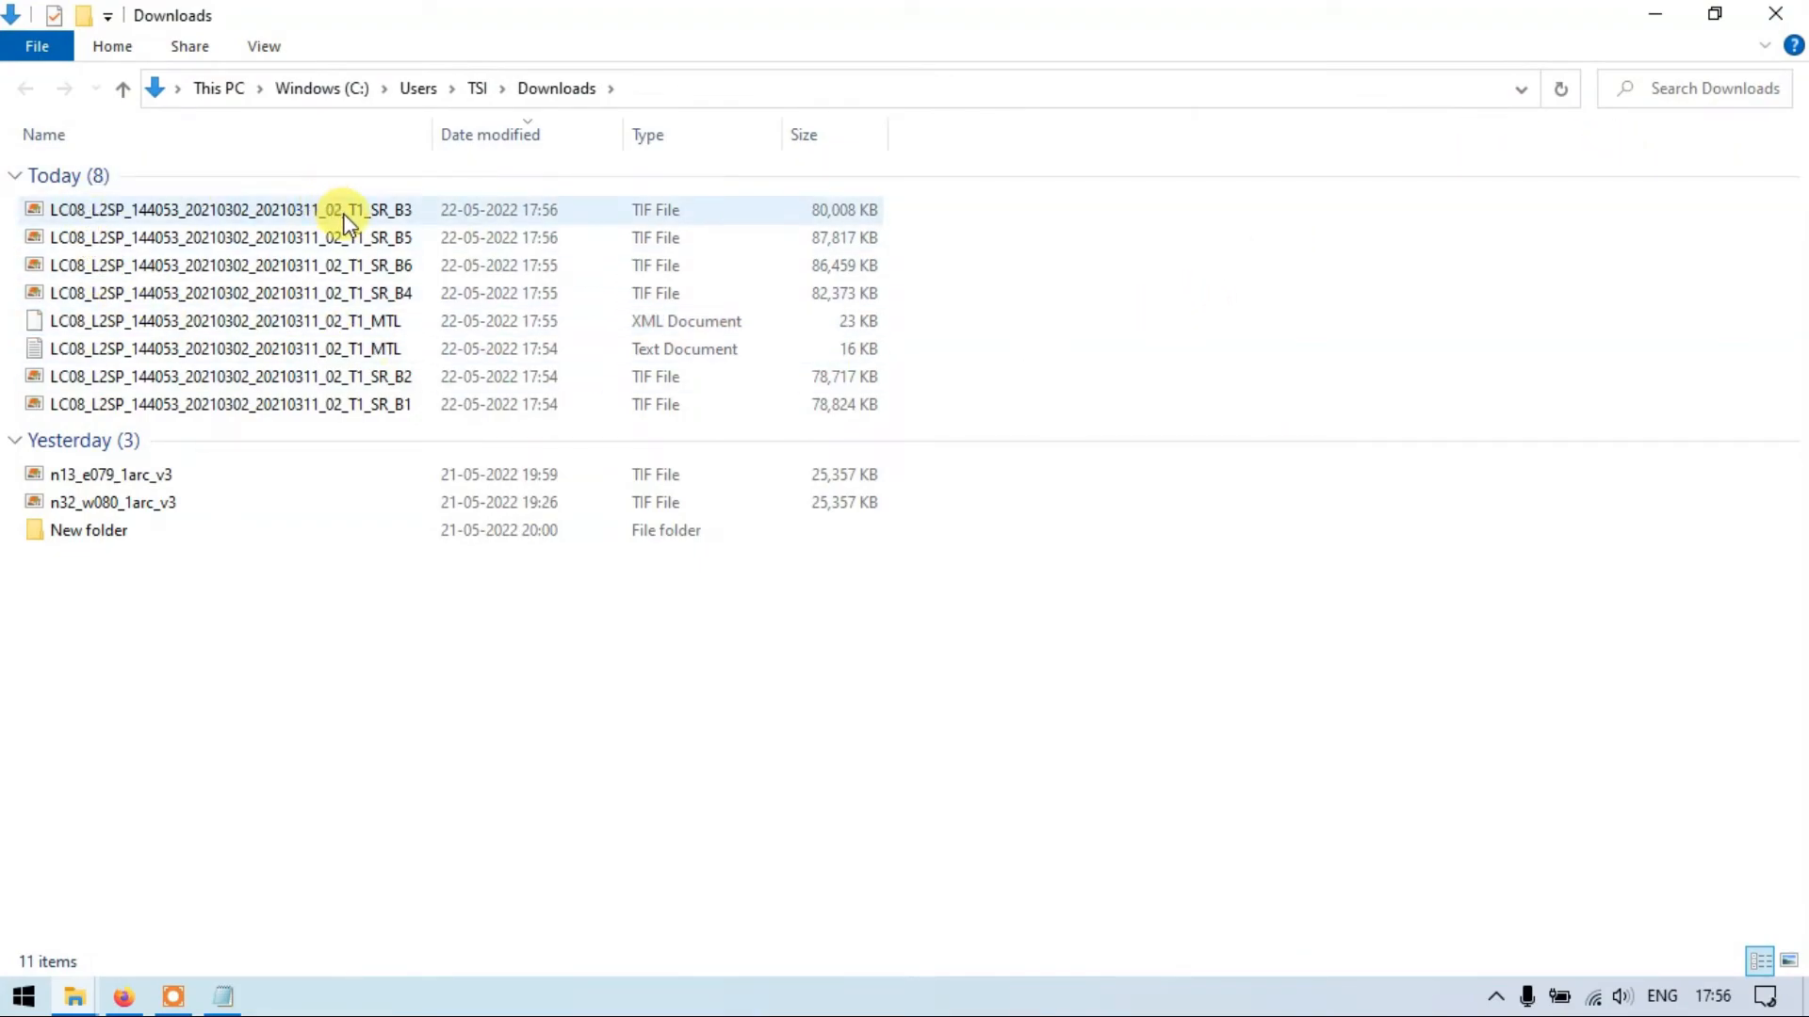
click(367, 375)
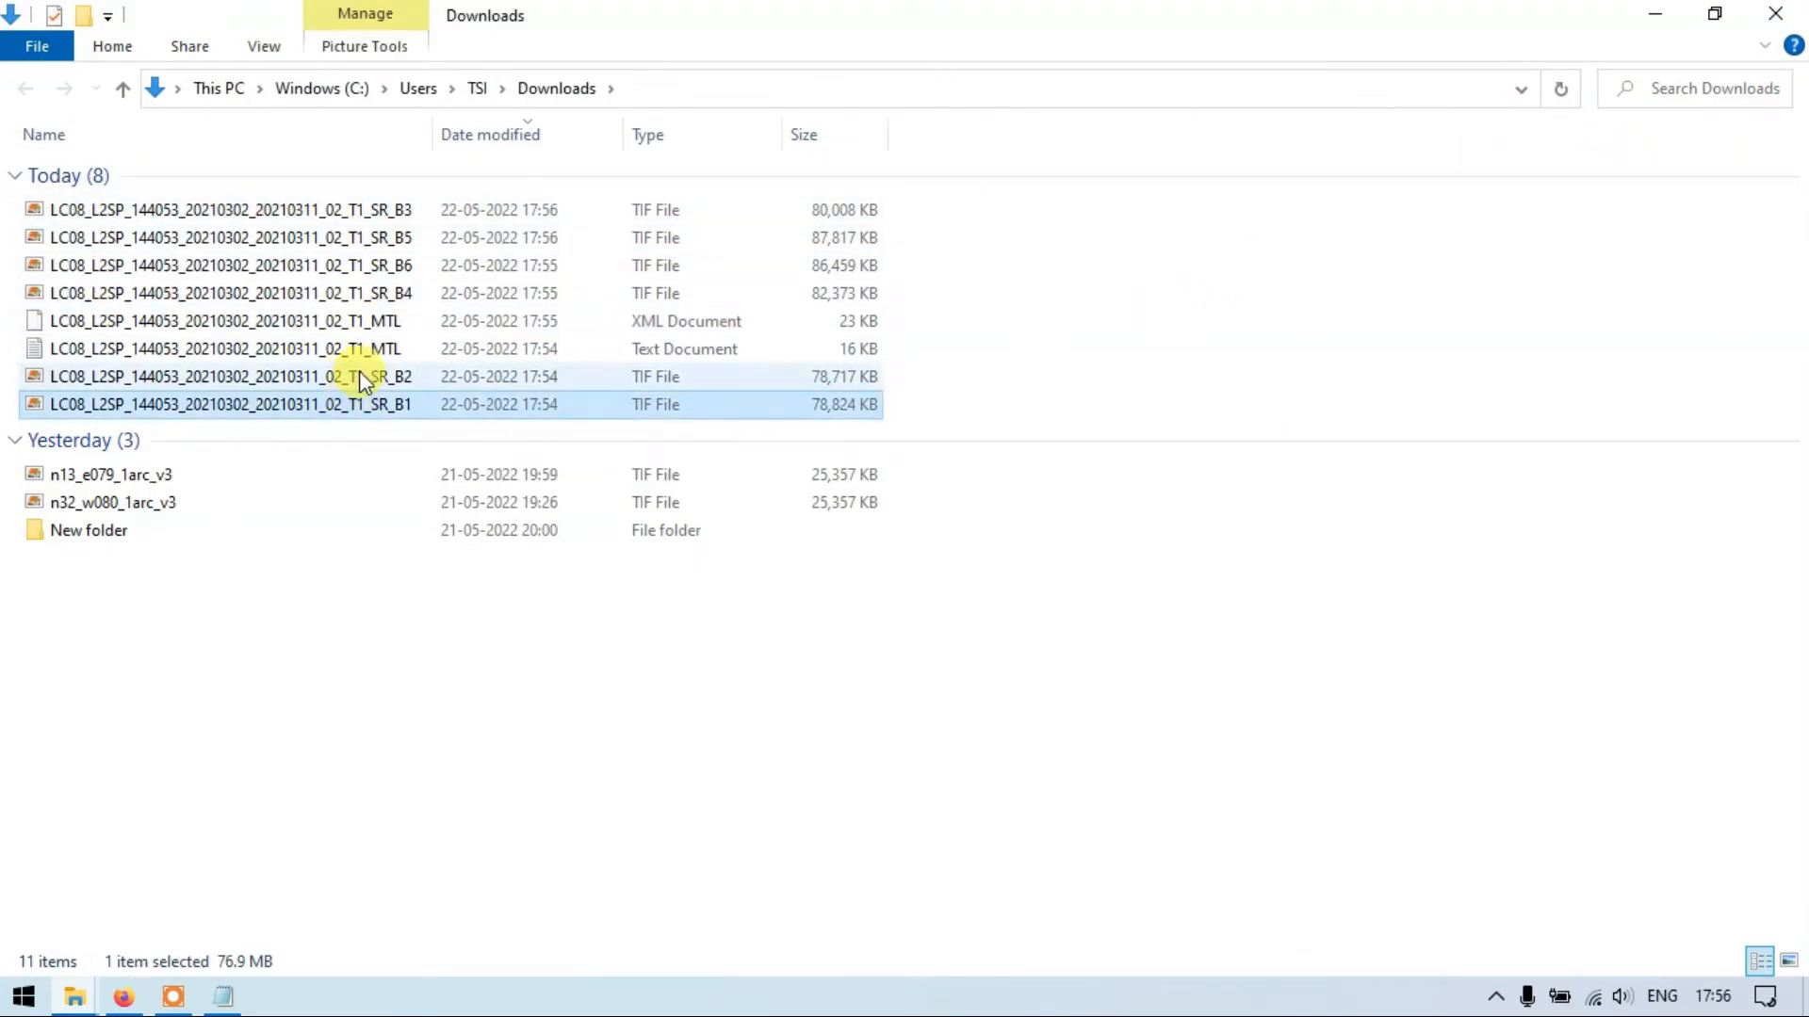
click(369, 238)
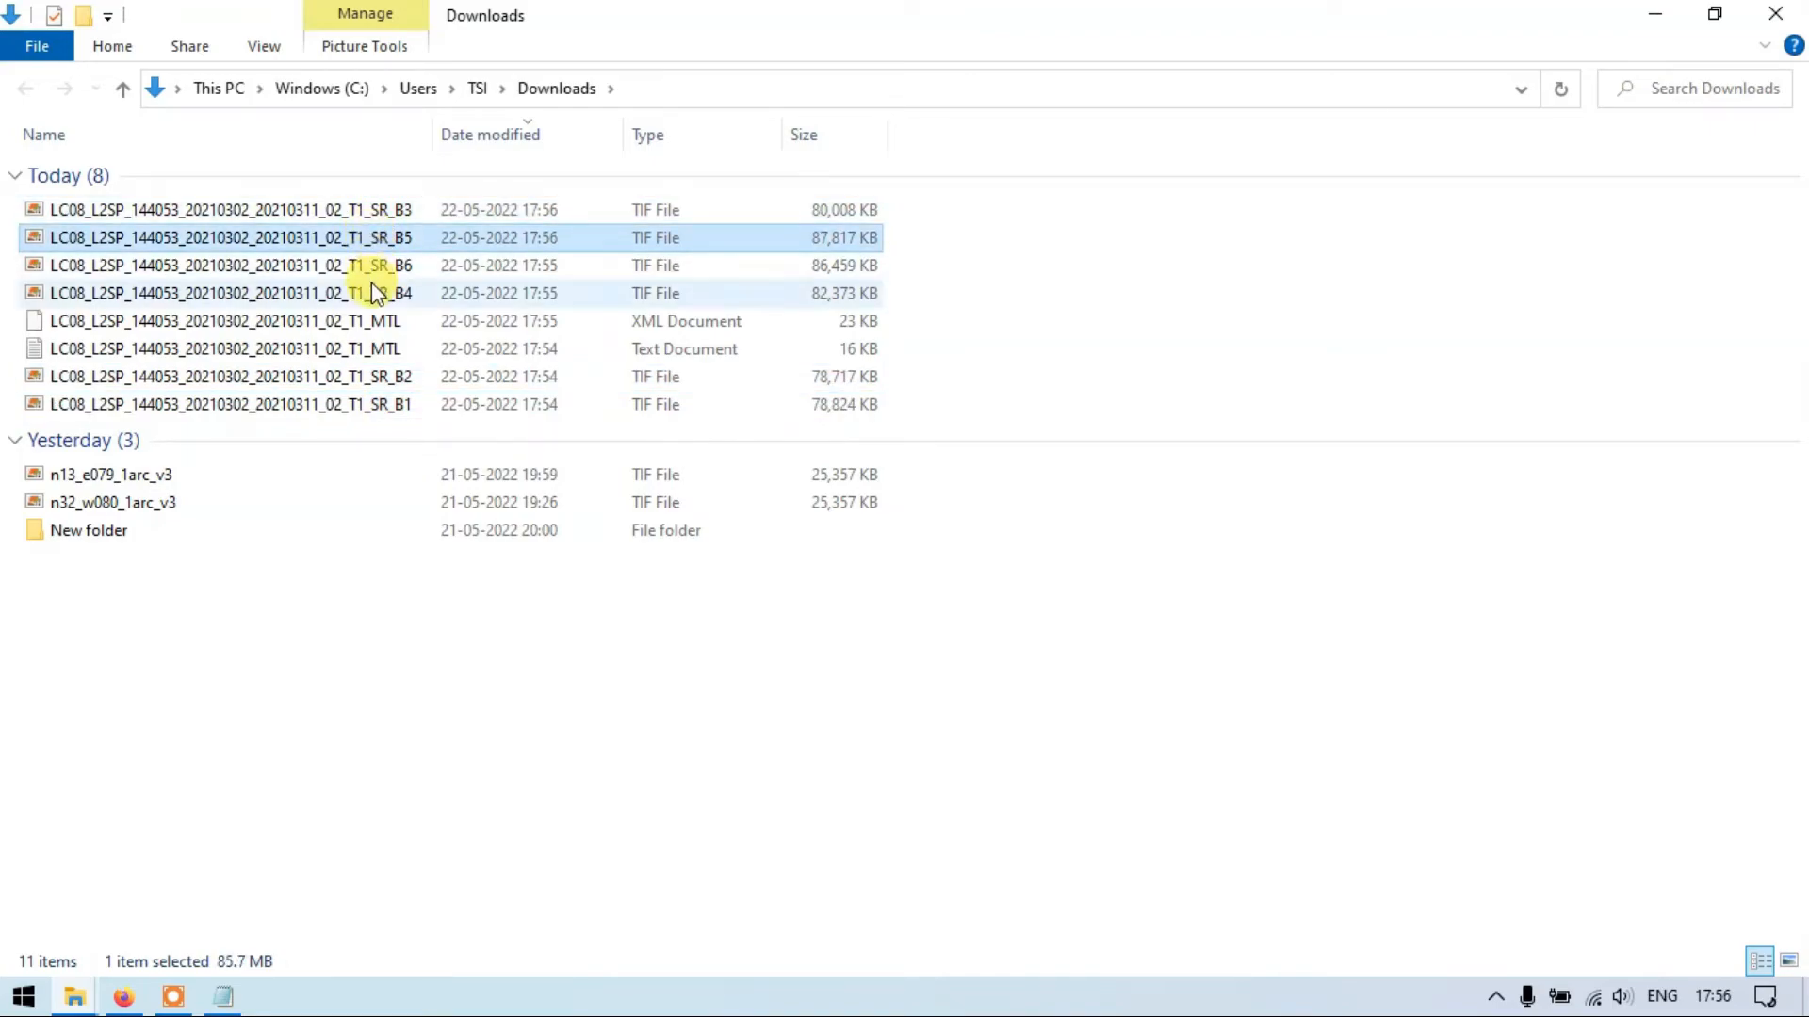
click(373, 292)
click(375, 239)
click(375, 265)
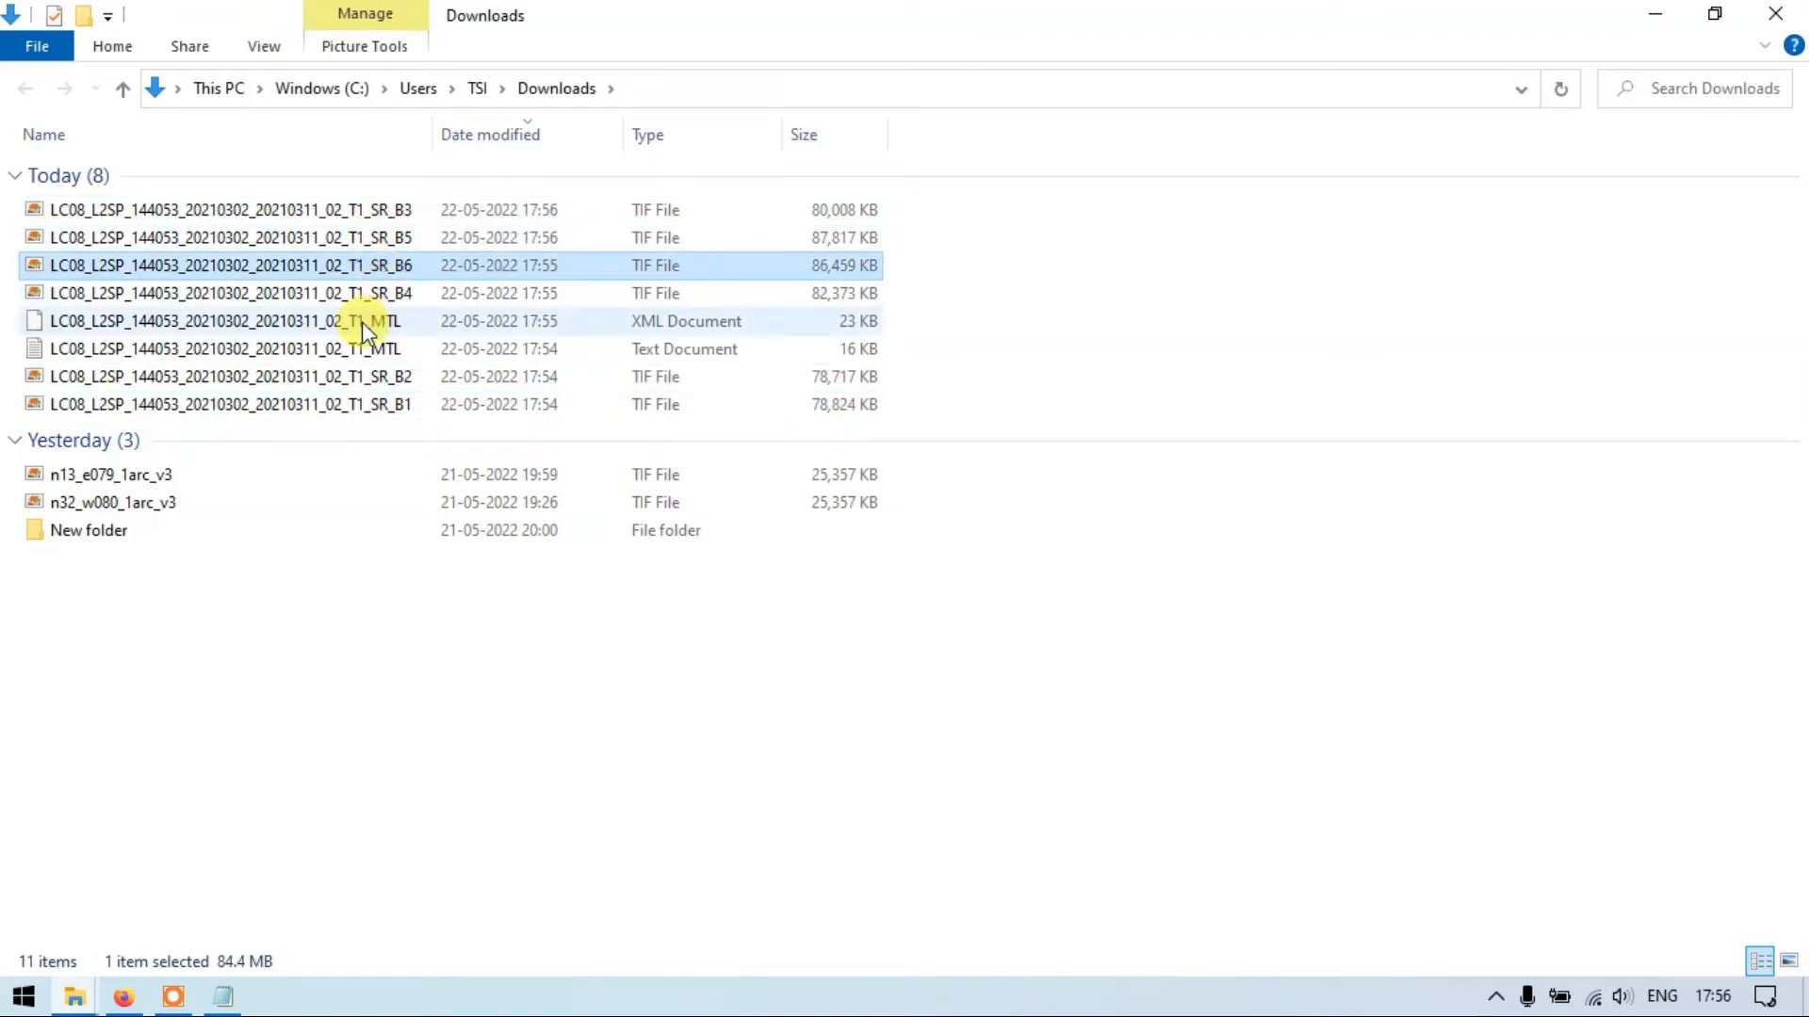
click(341, 347)
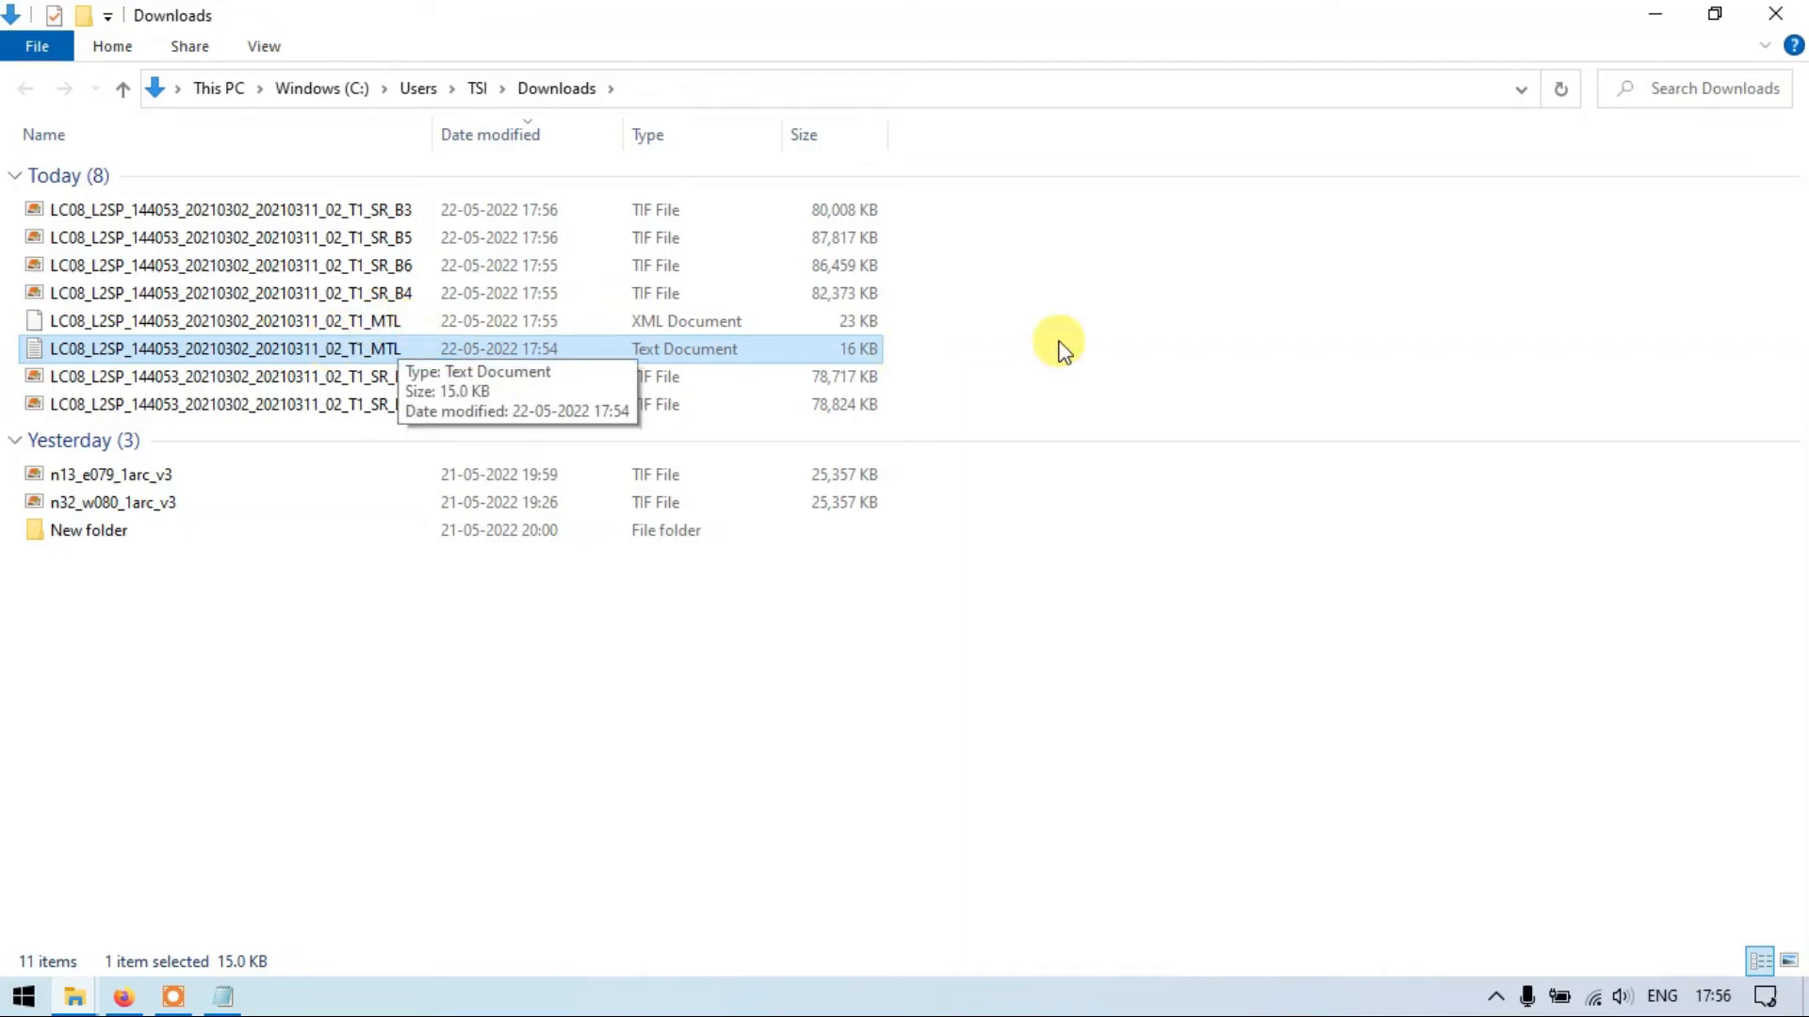
right_click(1123, 334)
click(1183, 433)
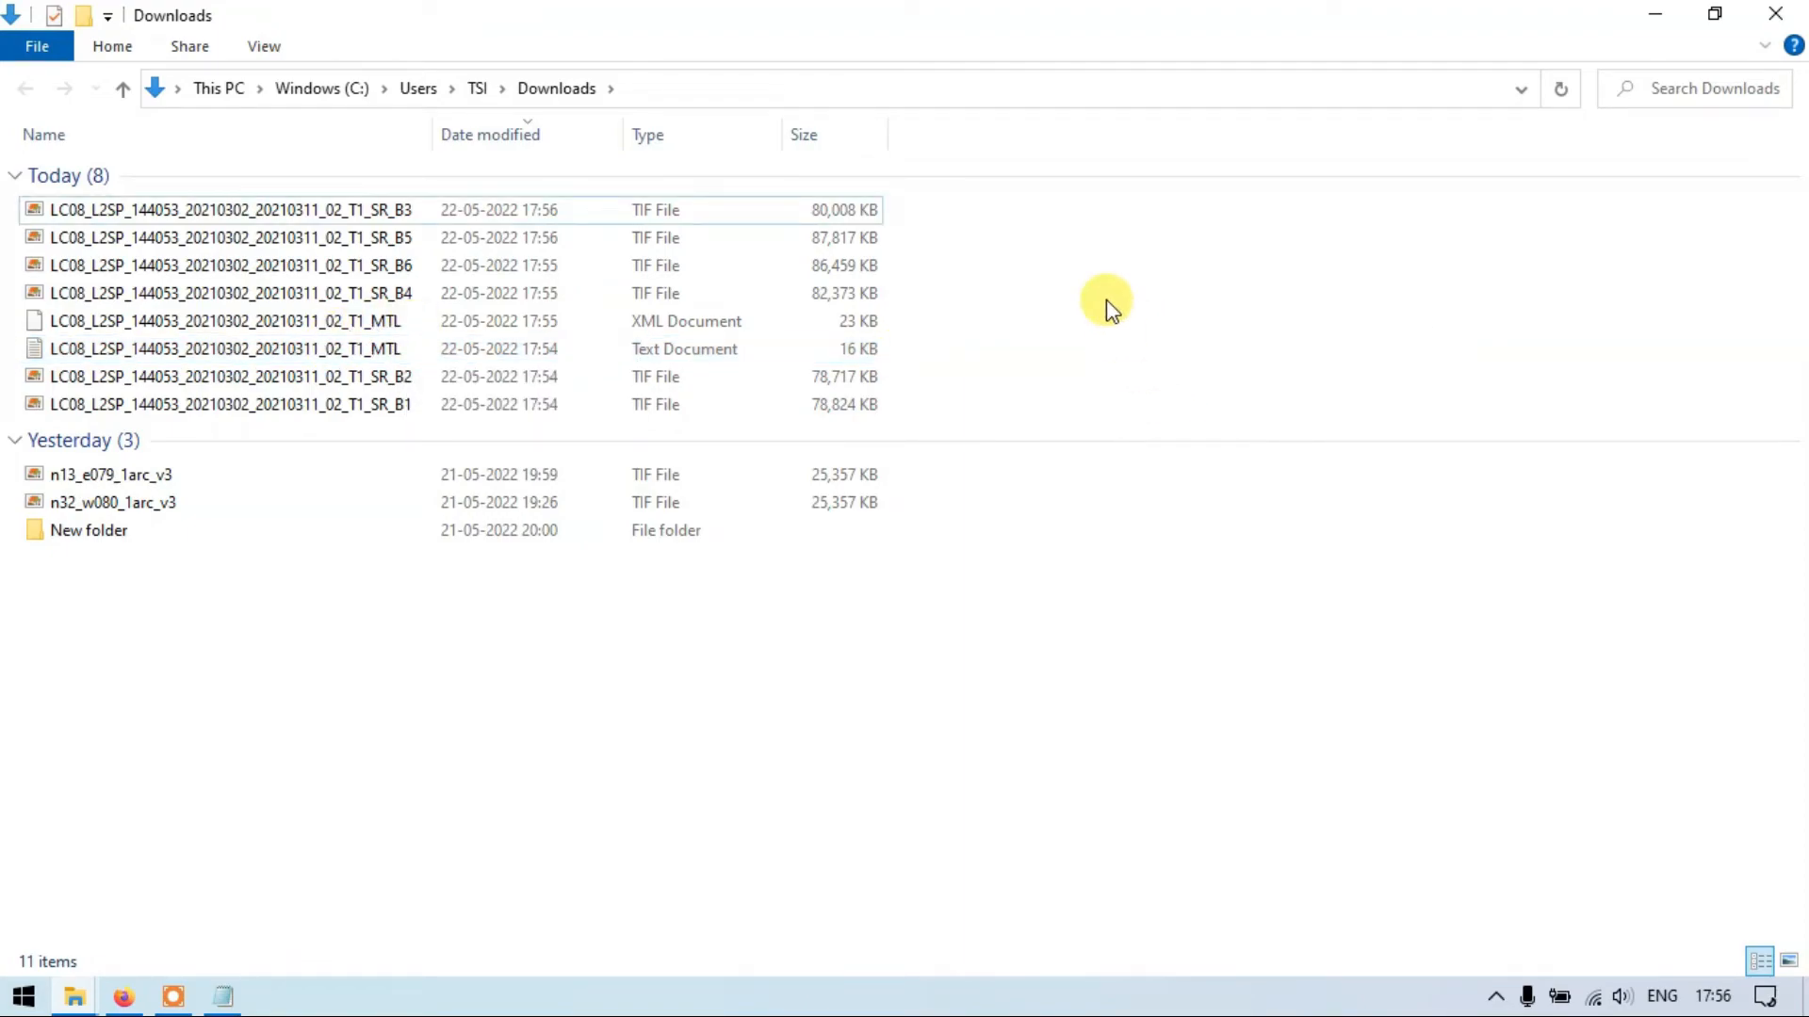
Search Windows for "qgis" and launch QGIS Desktop 3.22.6.
key(super+s)
text(q)
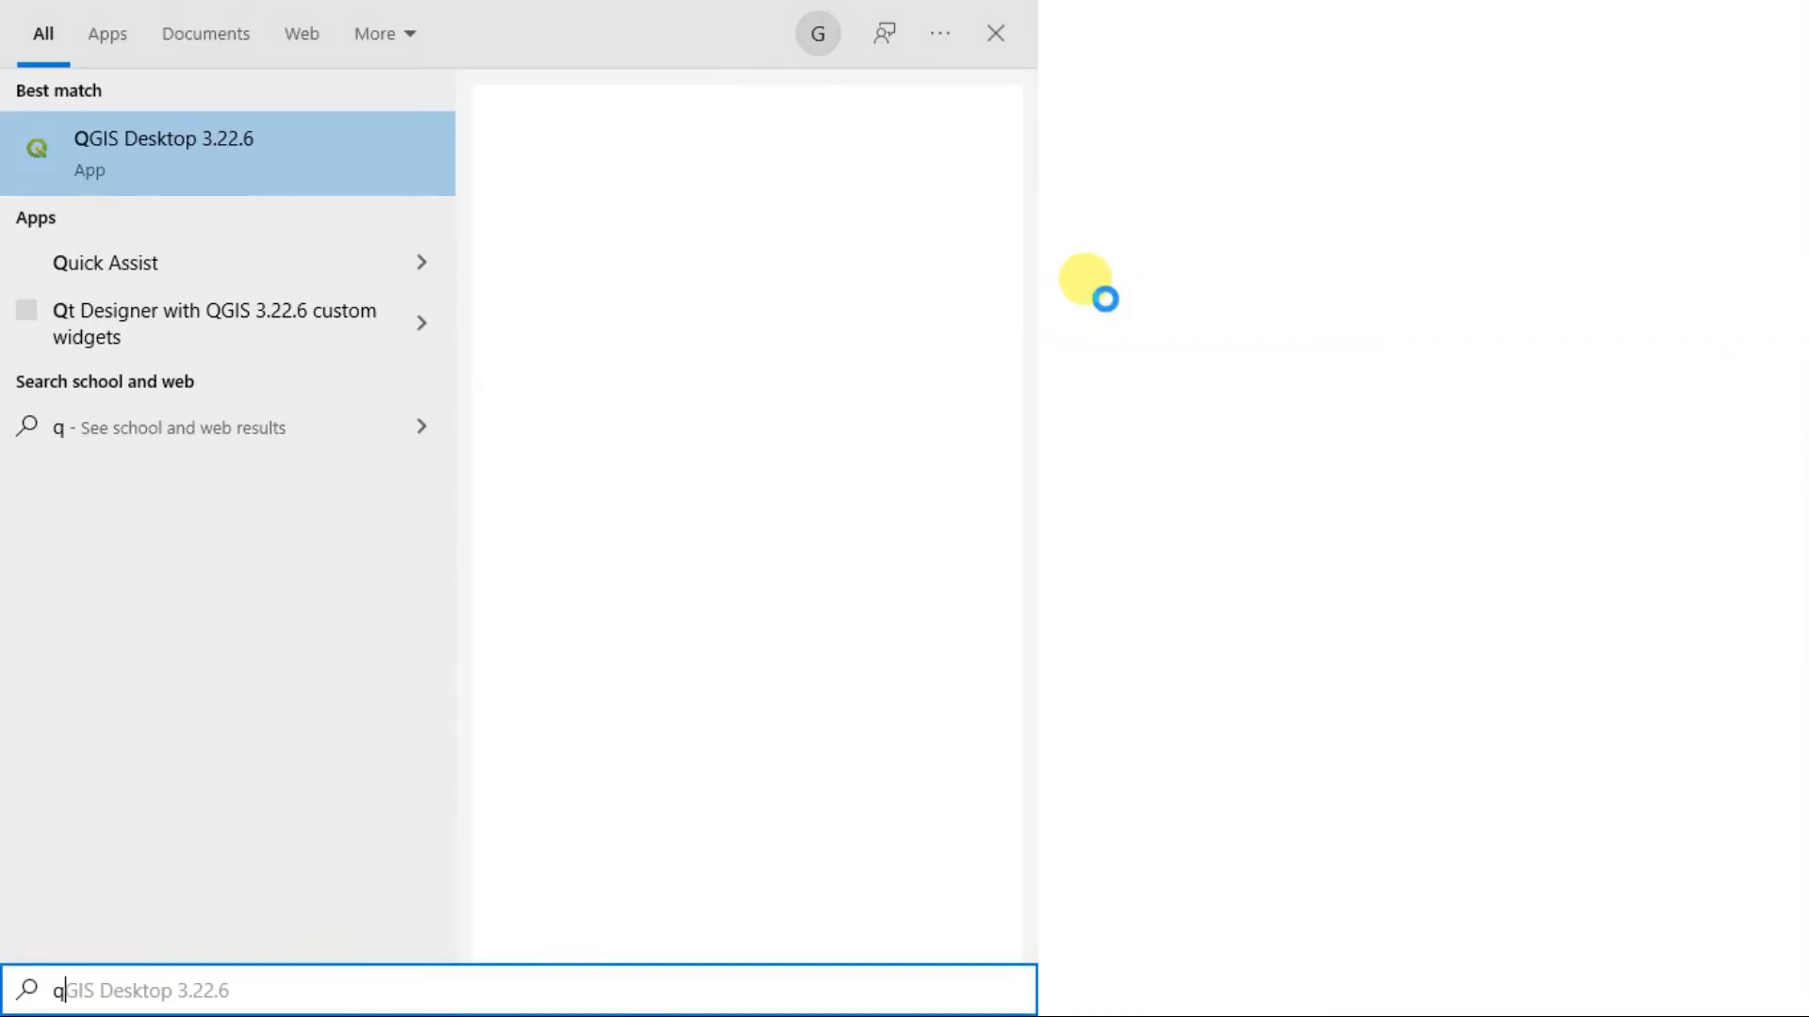
text(gis)
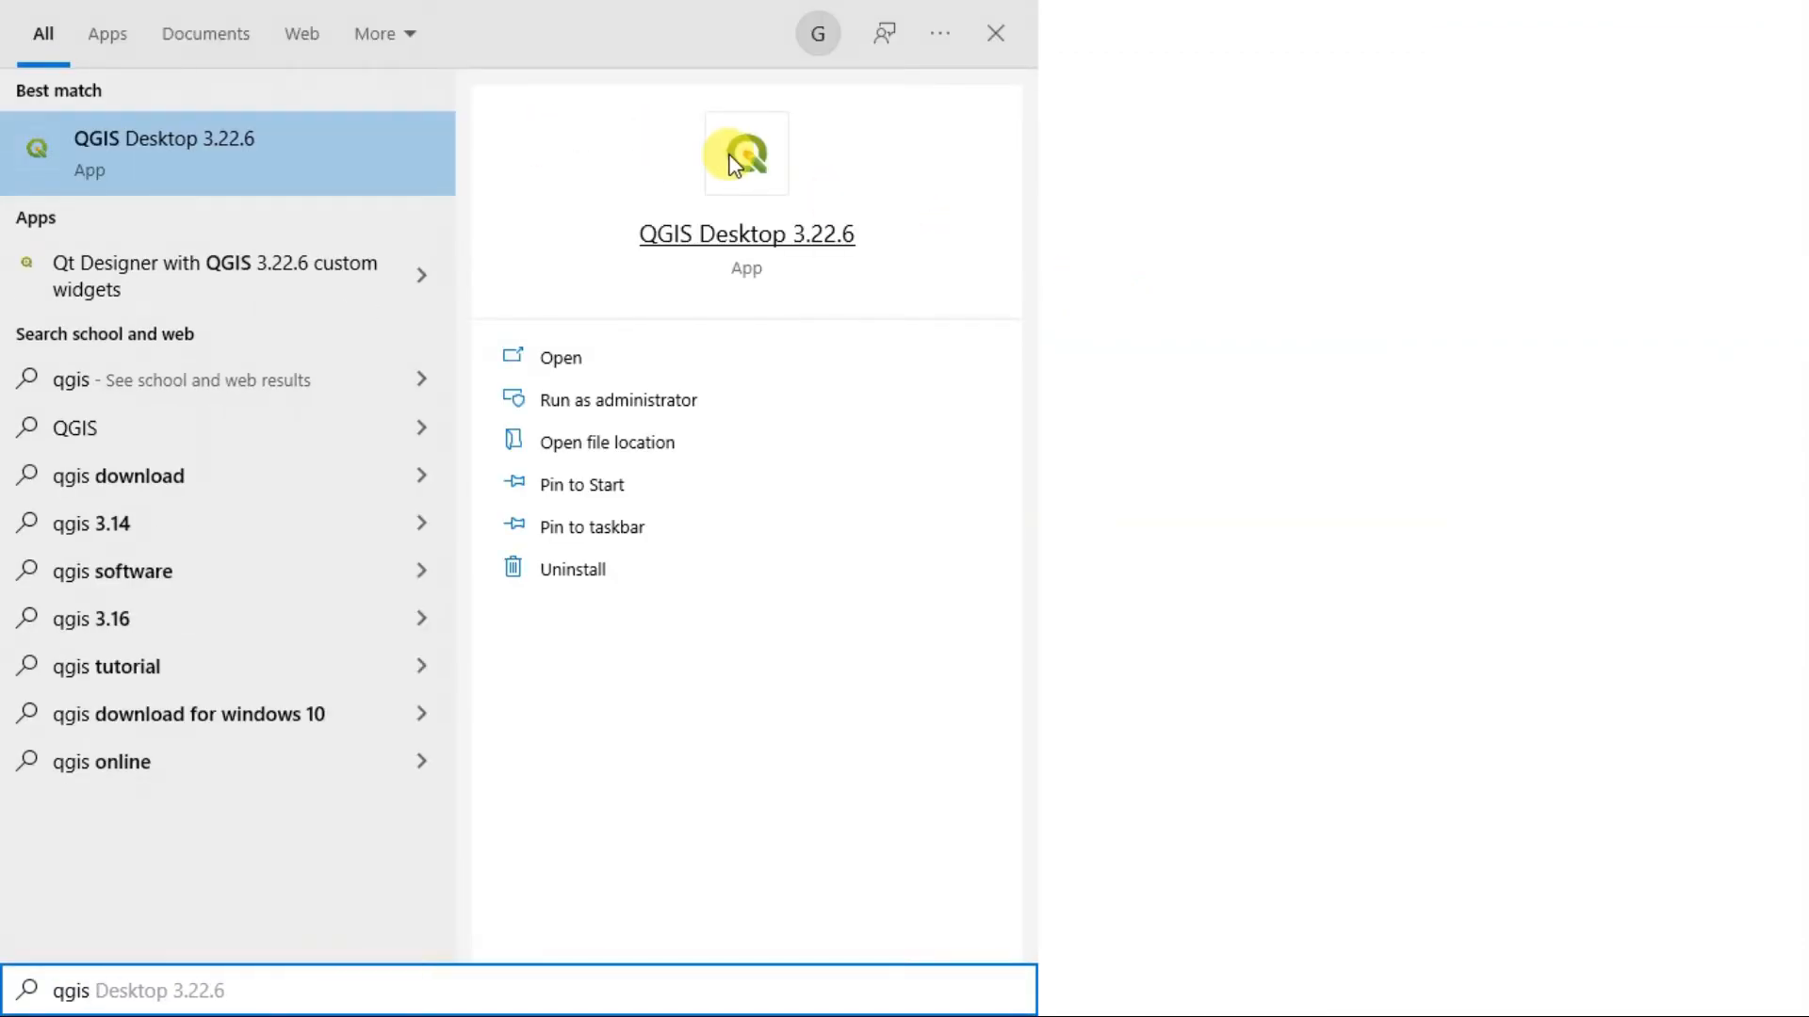
click(735, 165)
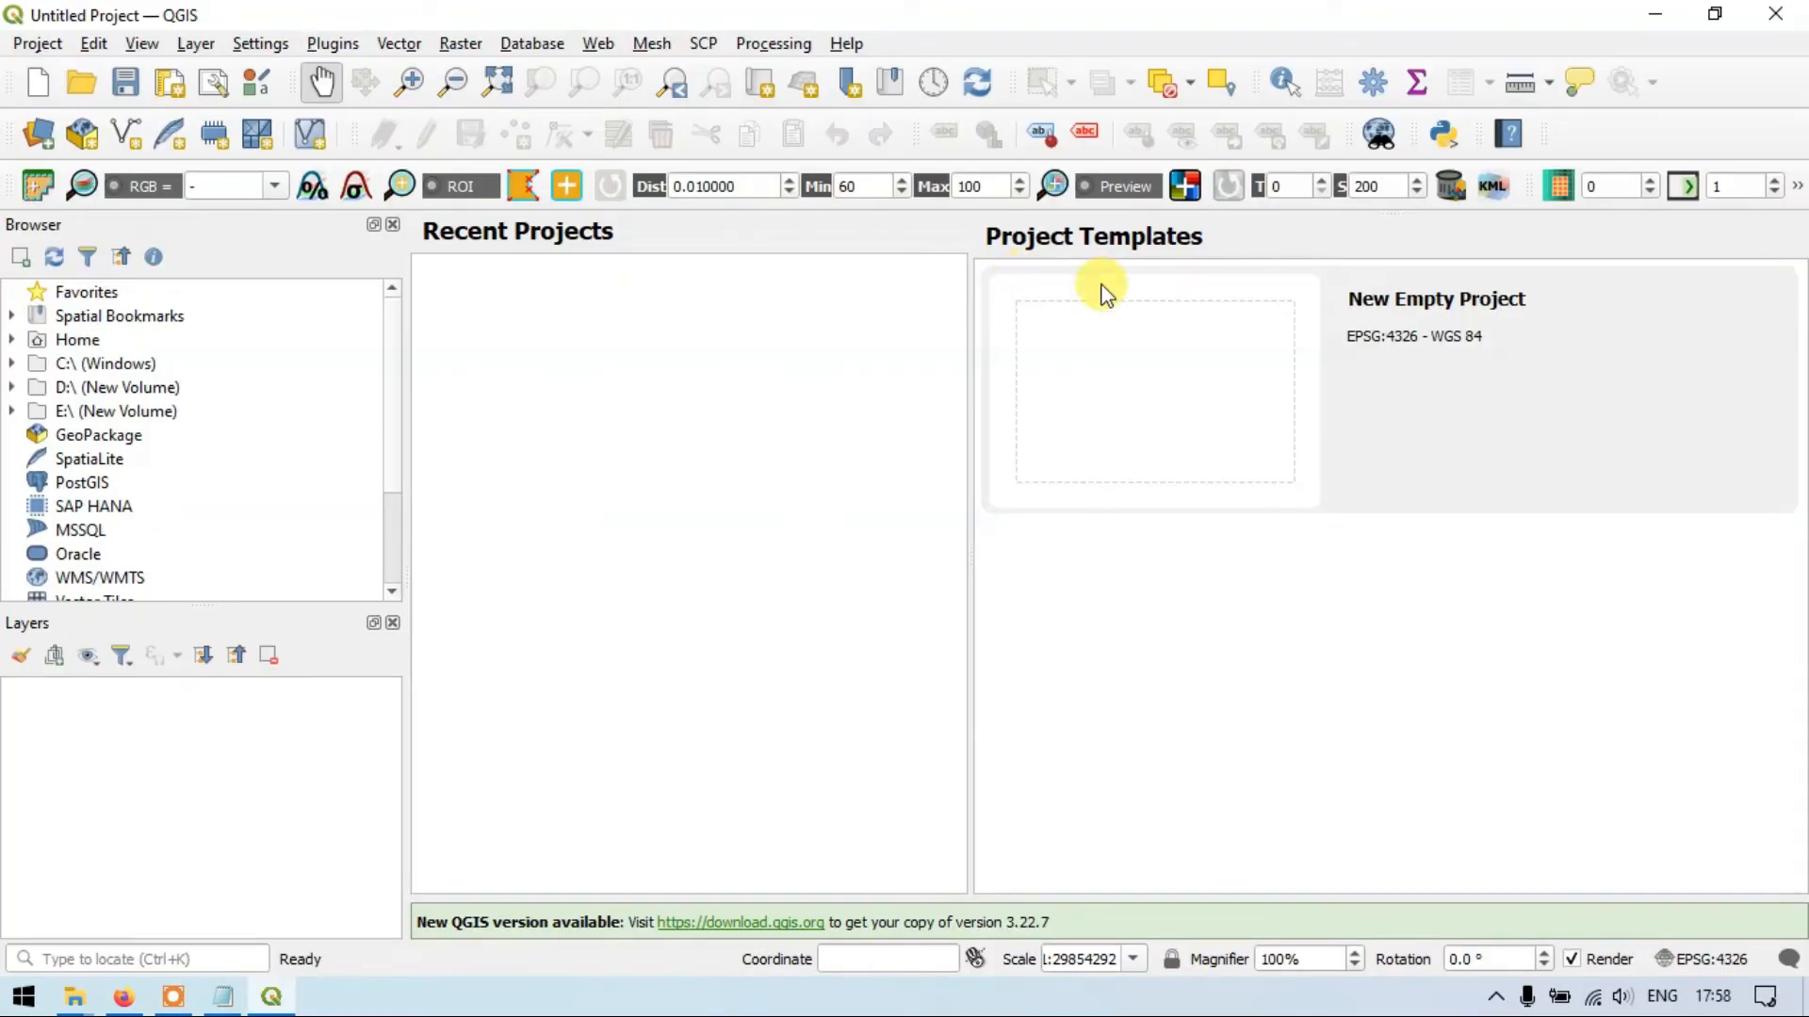
Create a new empty project and browse the Downloads folder for raster datasets to add as layers.
double_click(1248, 363)
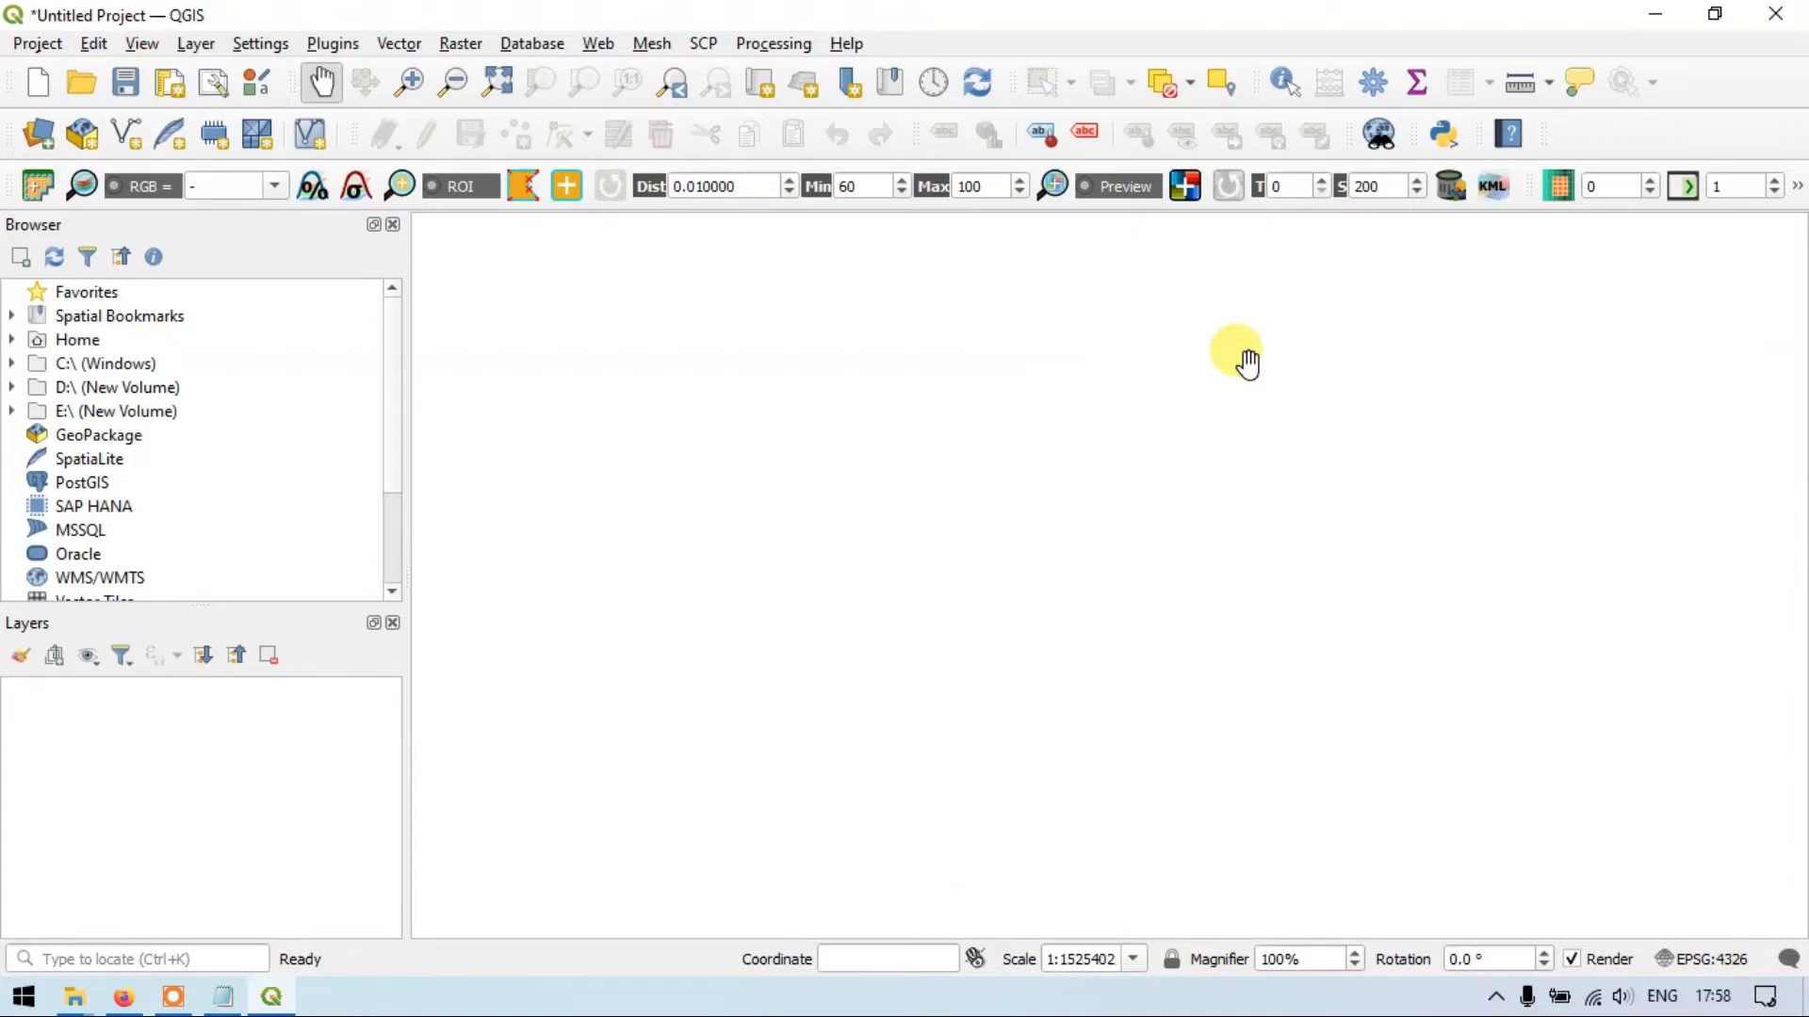
click(54, 146)
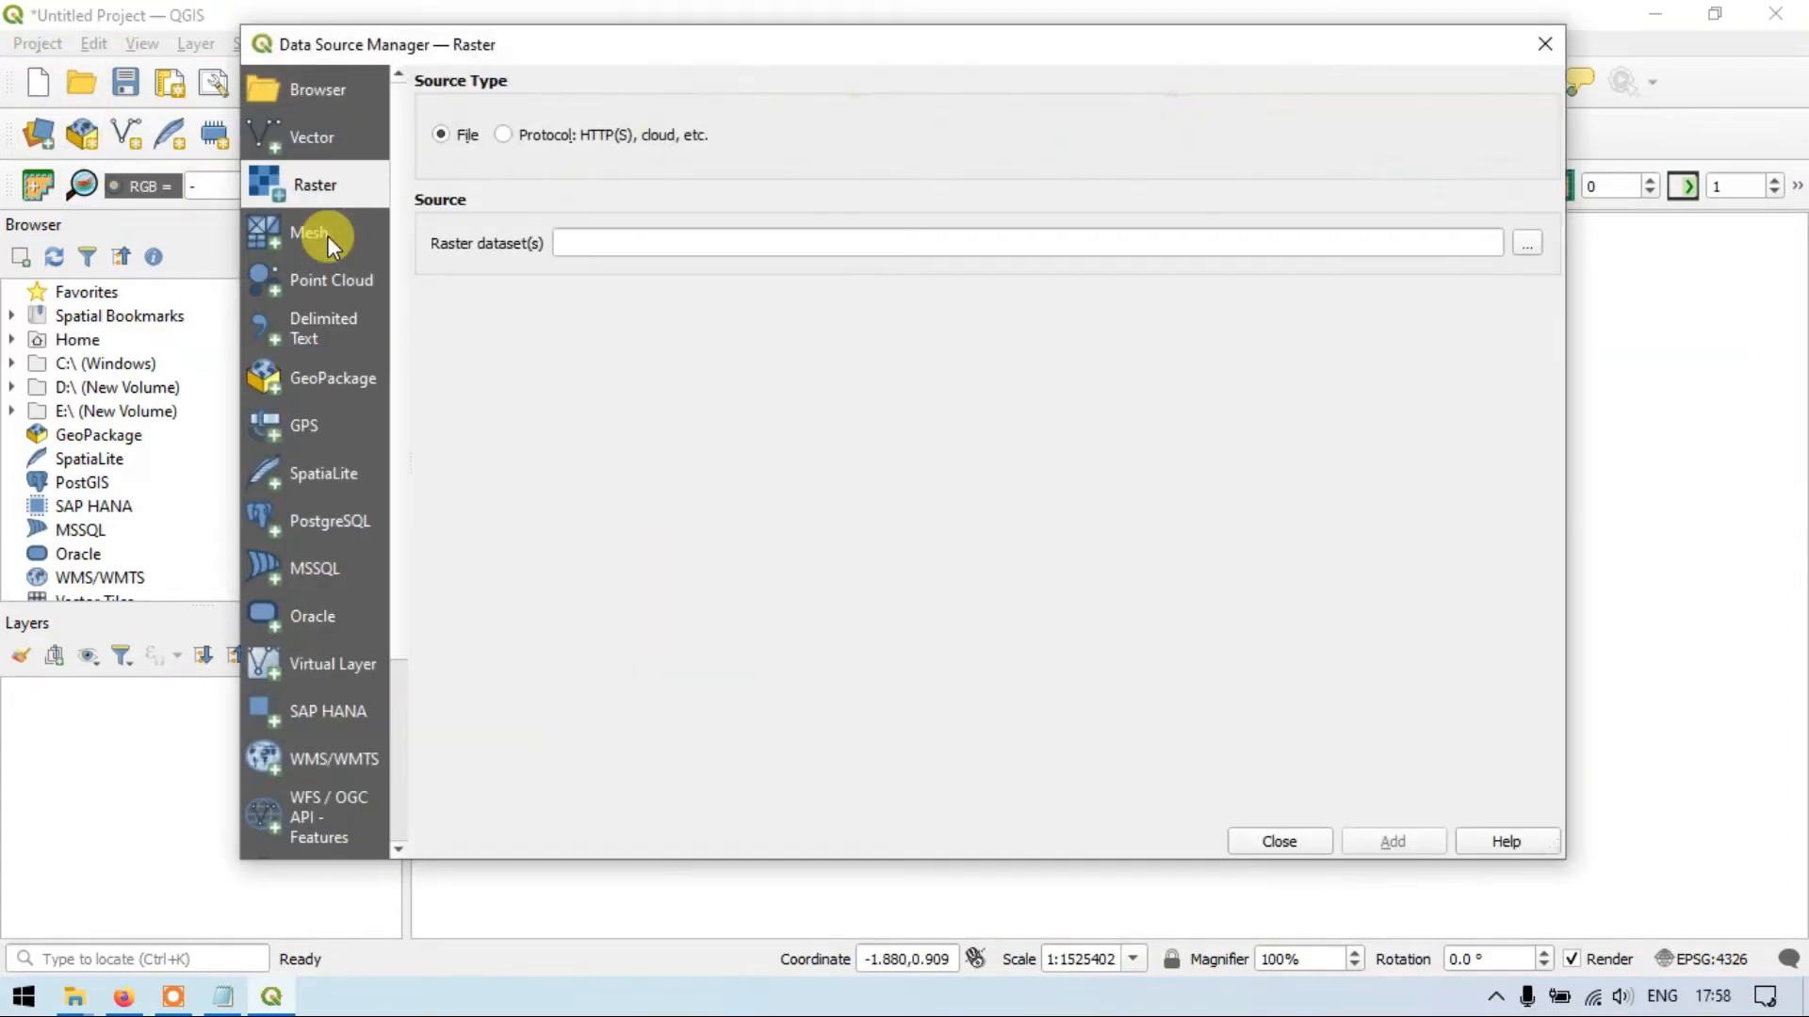
click(1402, 233)
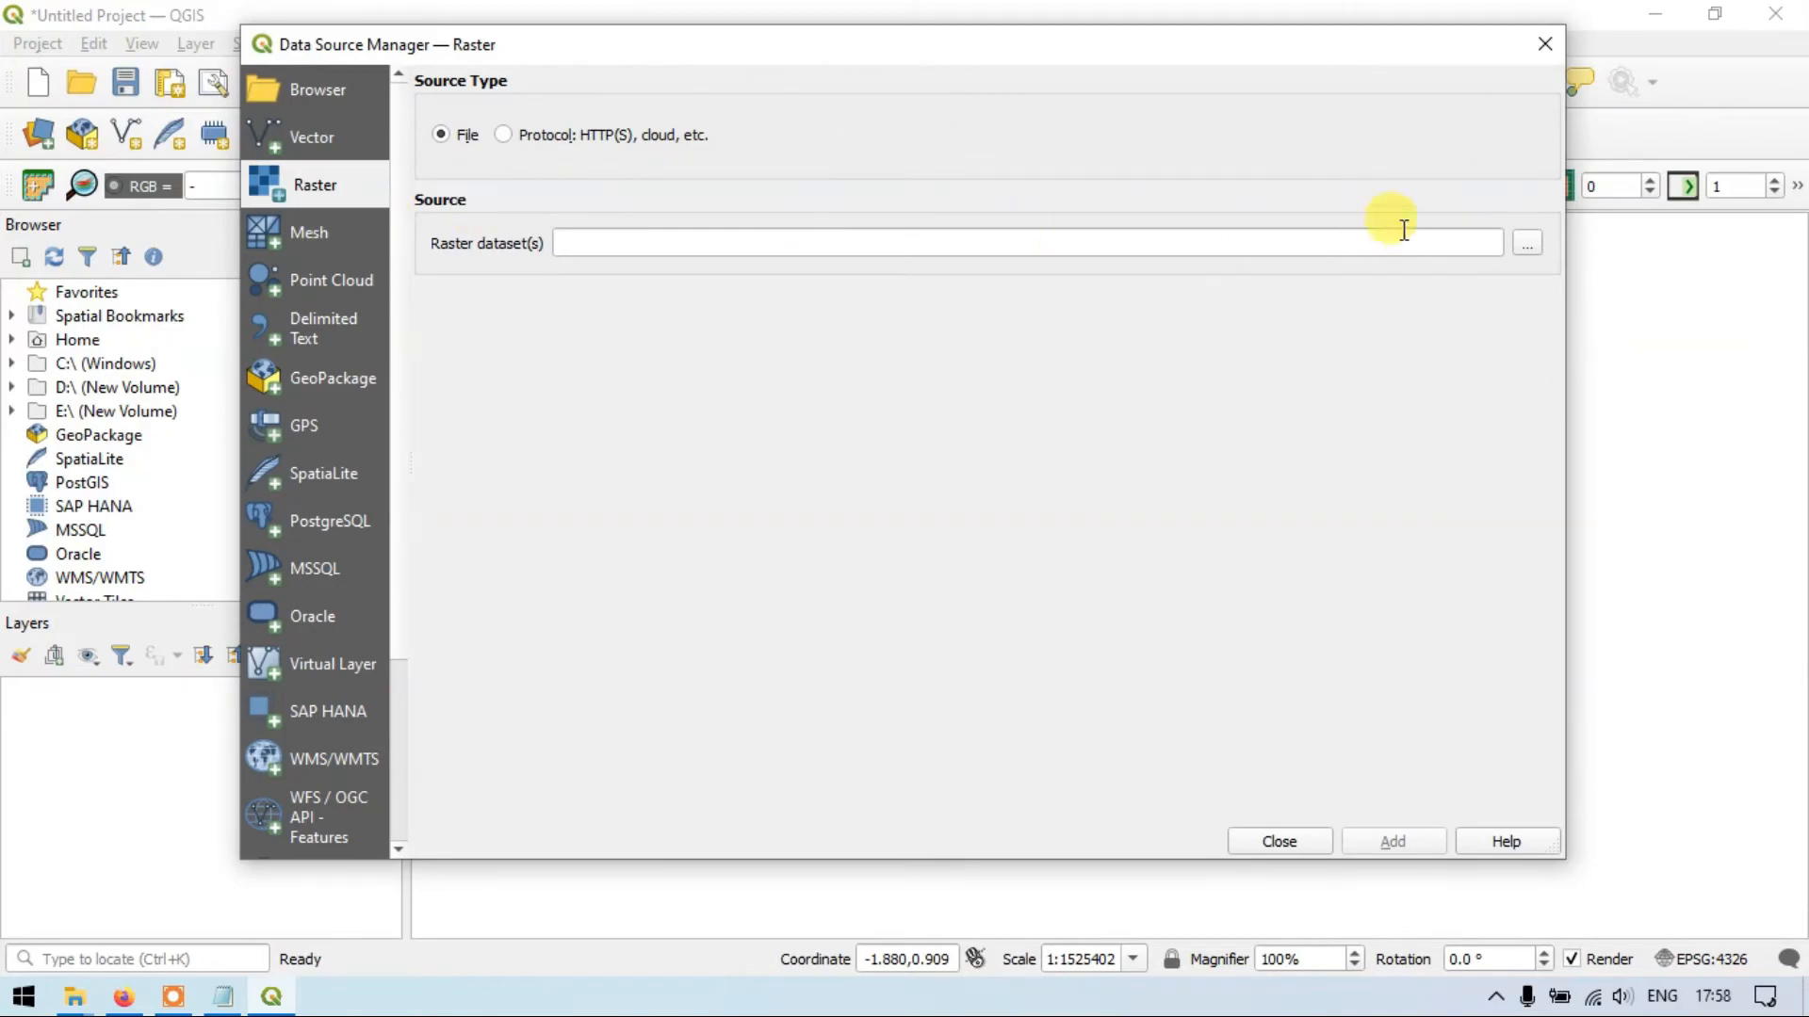
click(1525, 250)
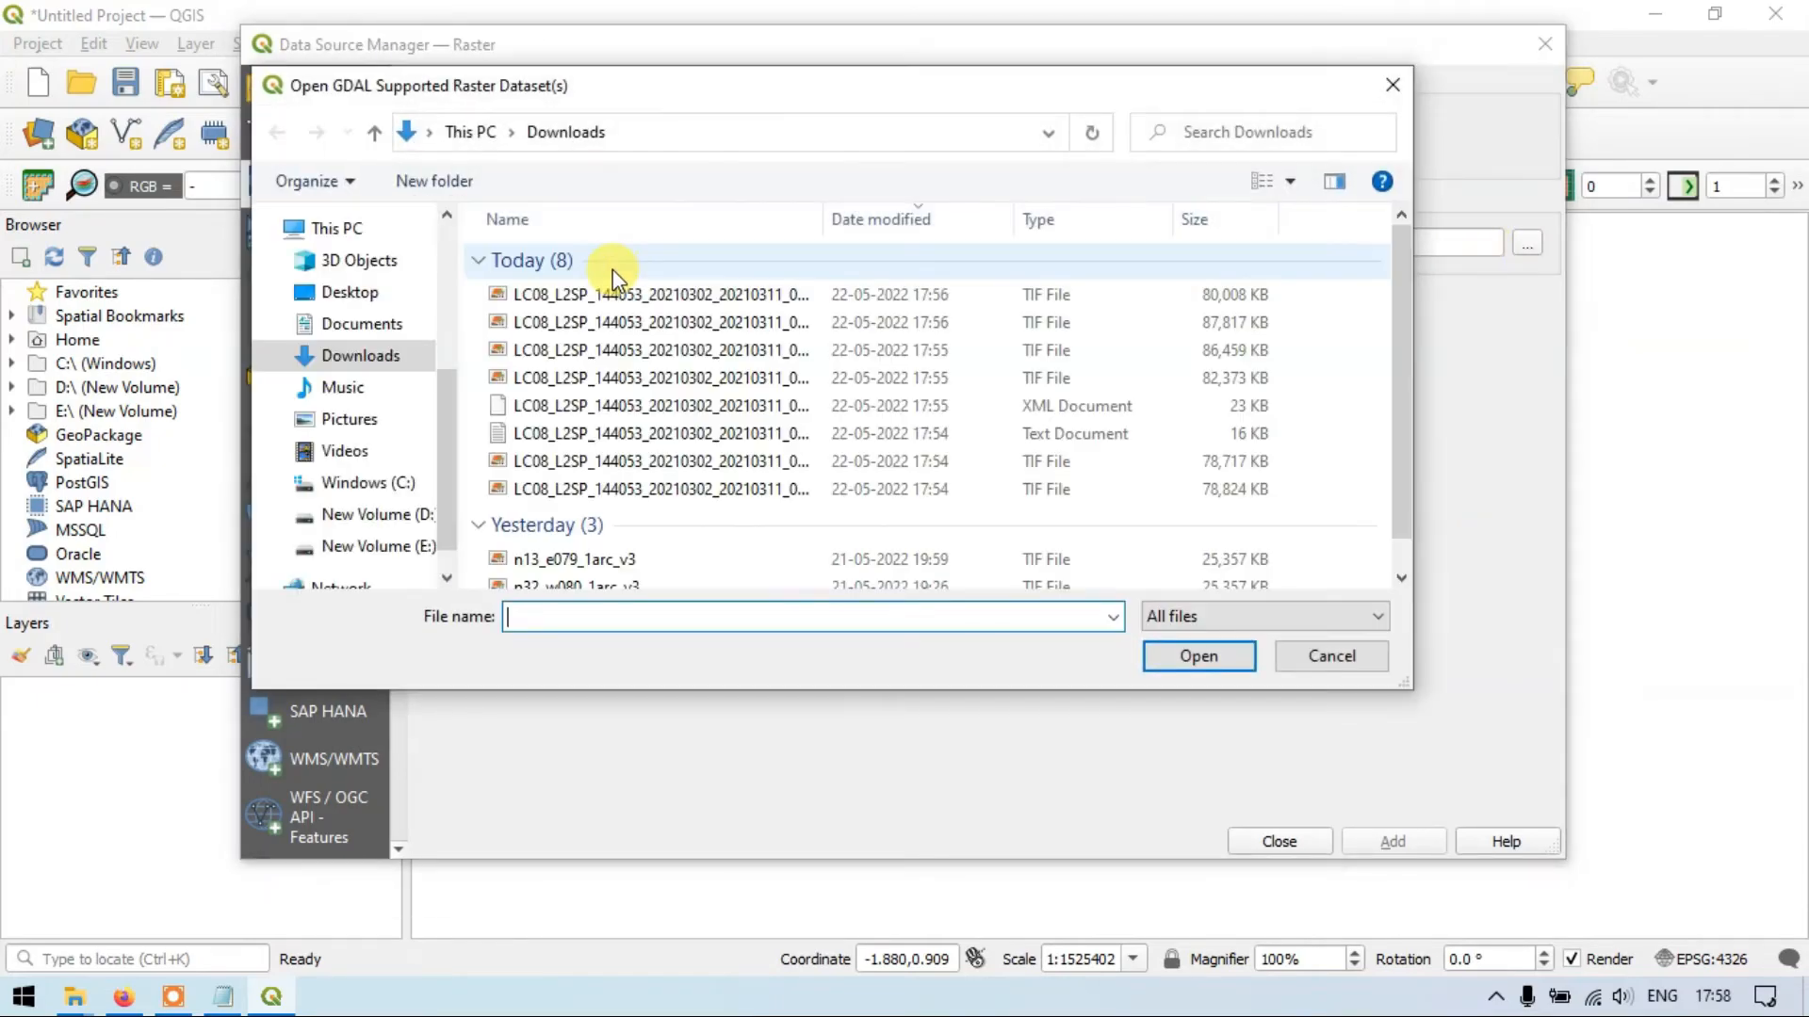
click(590, 291)
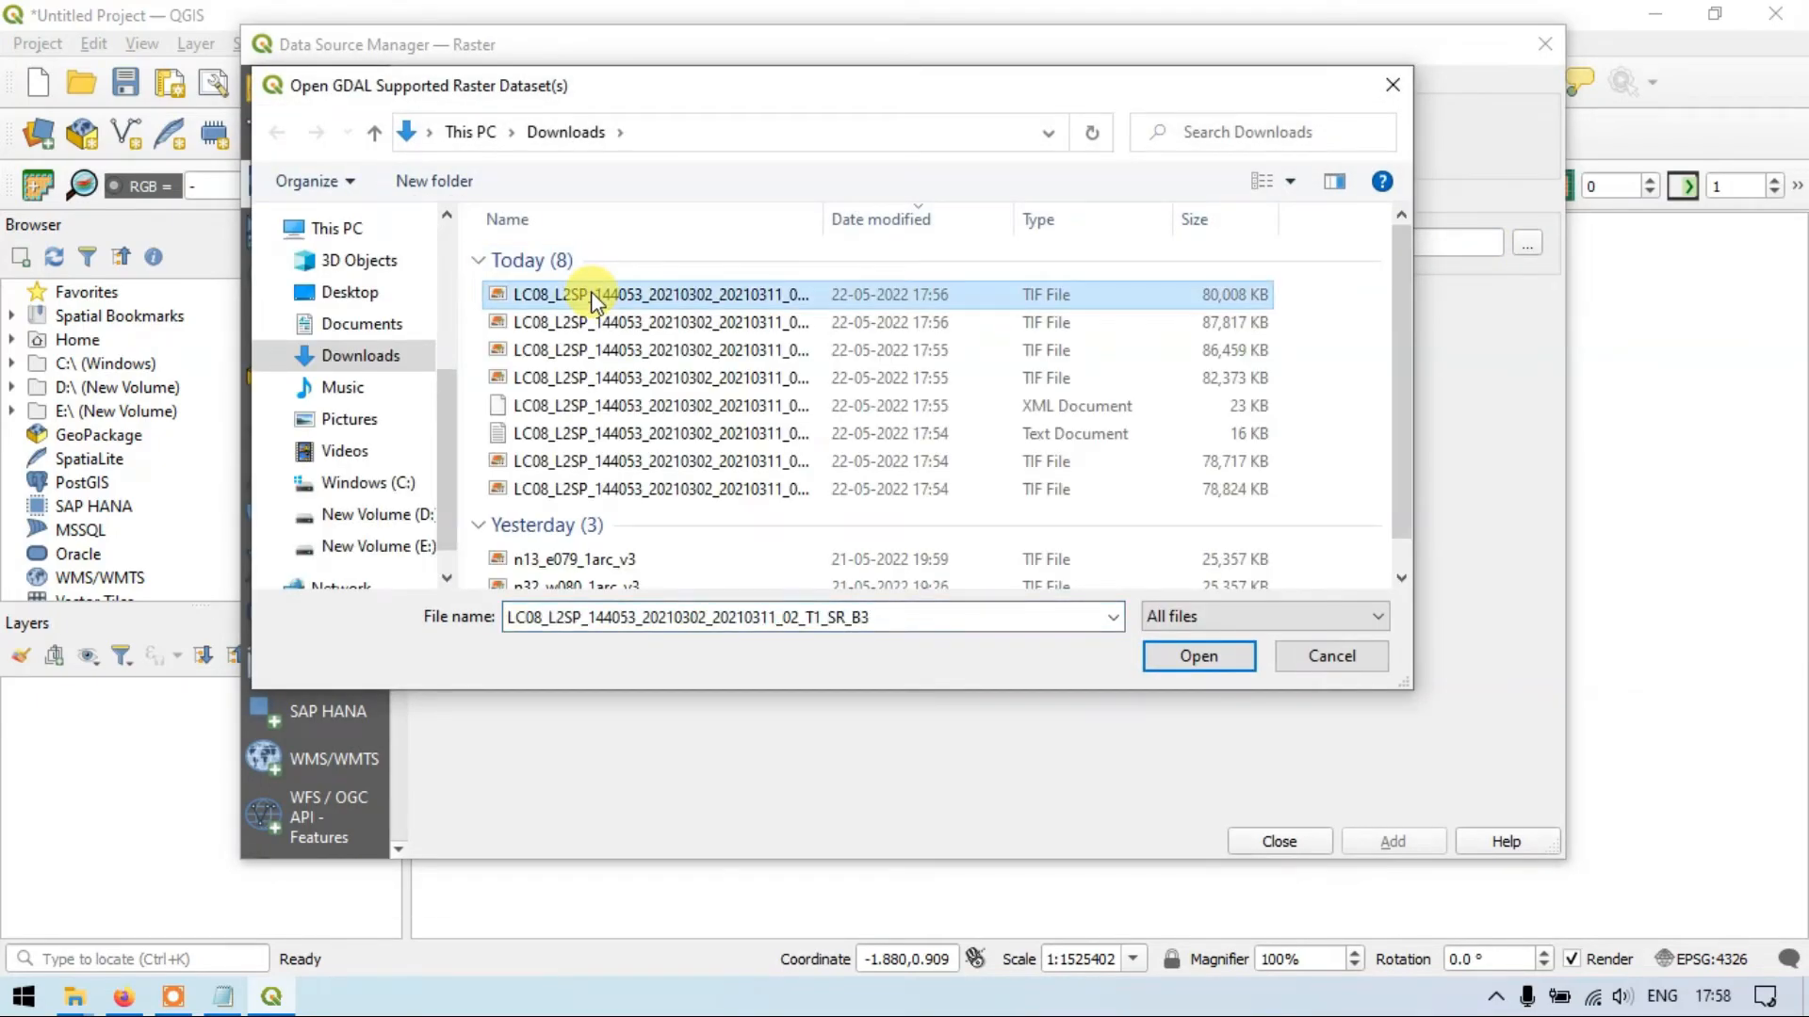
ctrl+click(581, 322)
ctrl+click(579, 349)
ctrl+click(578, 378)
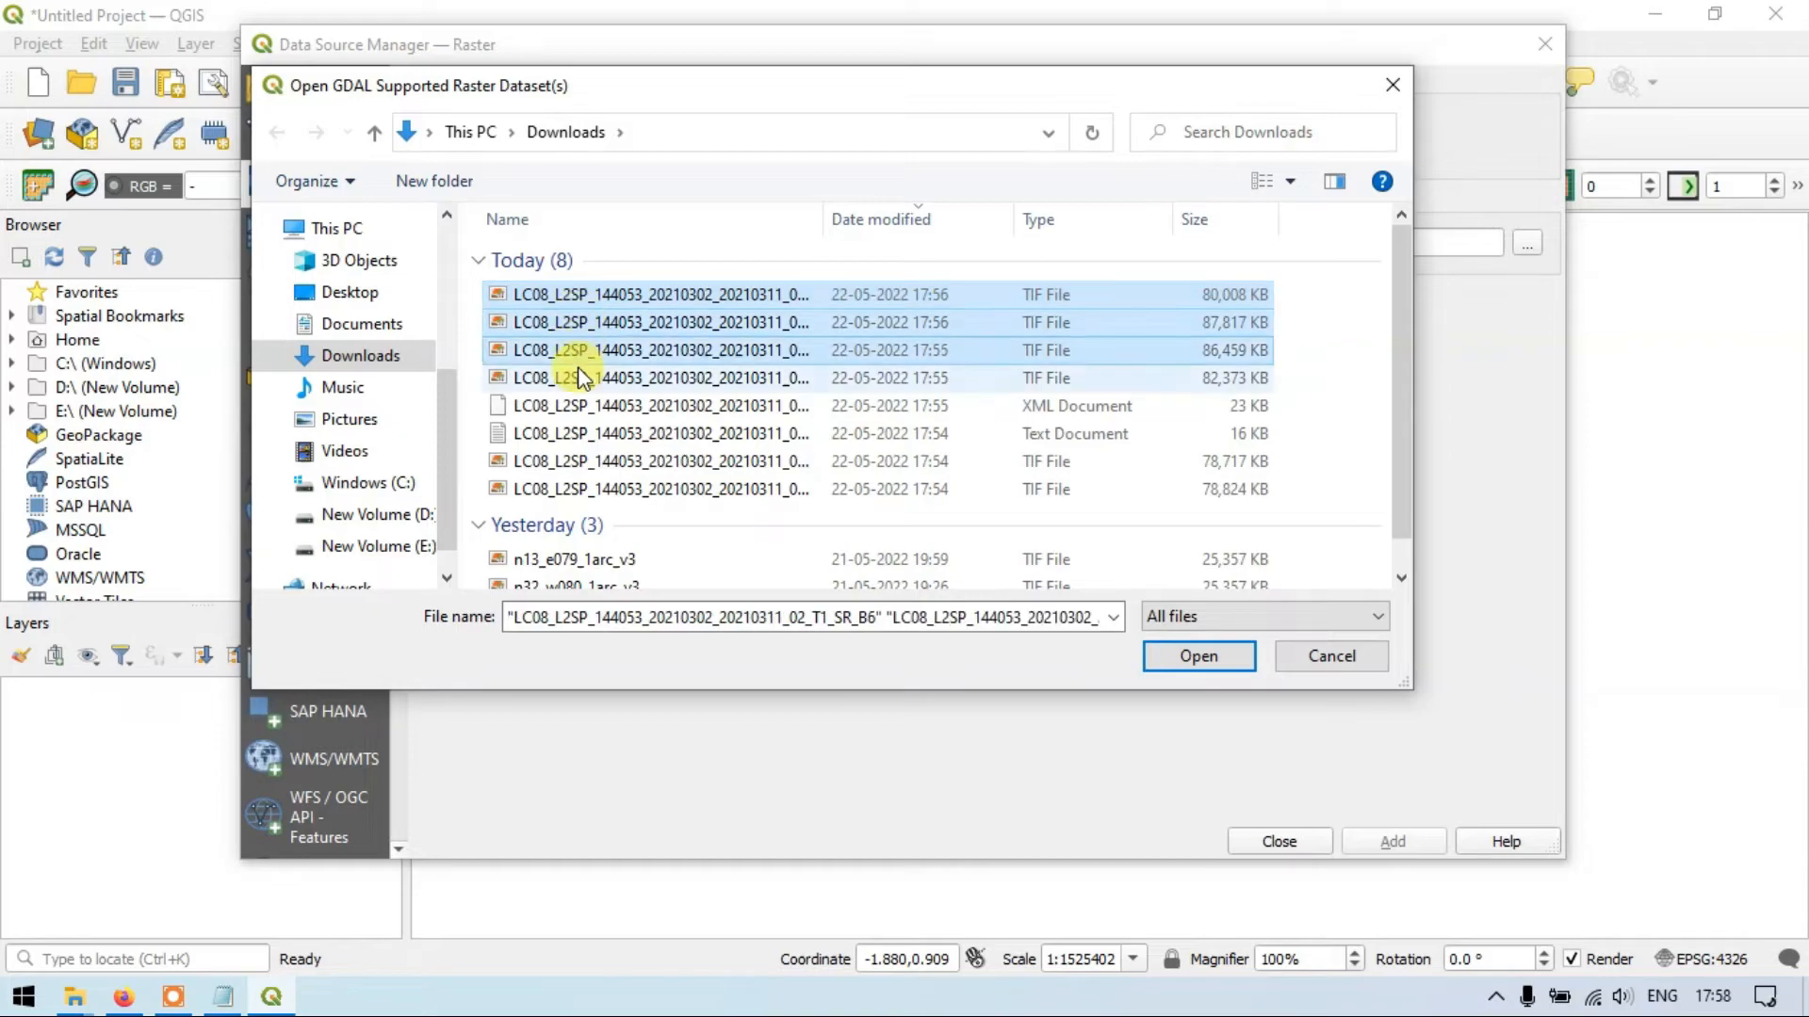
ctrl+shift+click(571, 461)
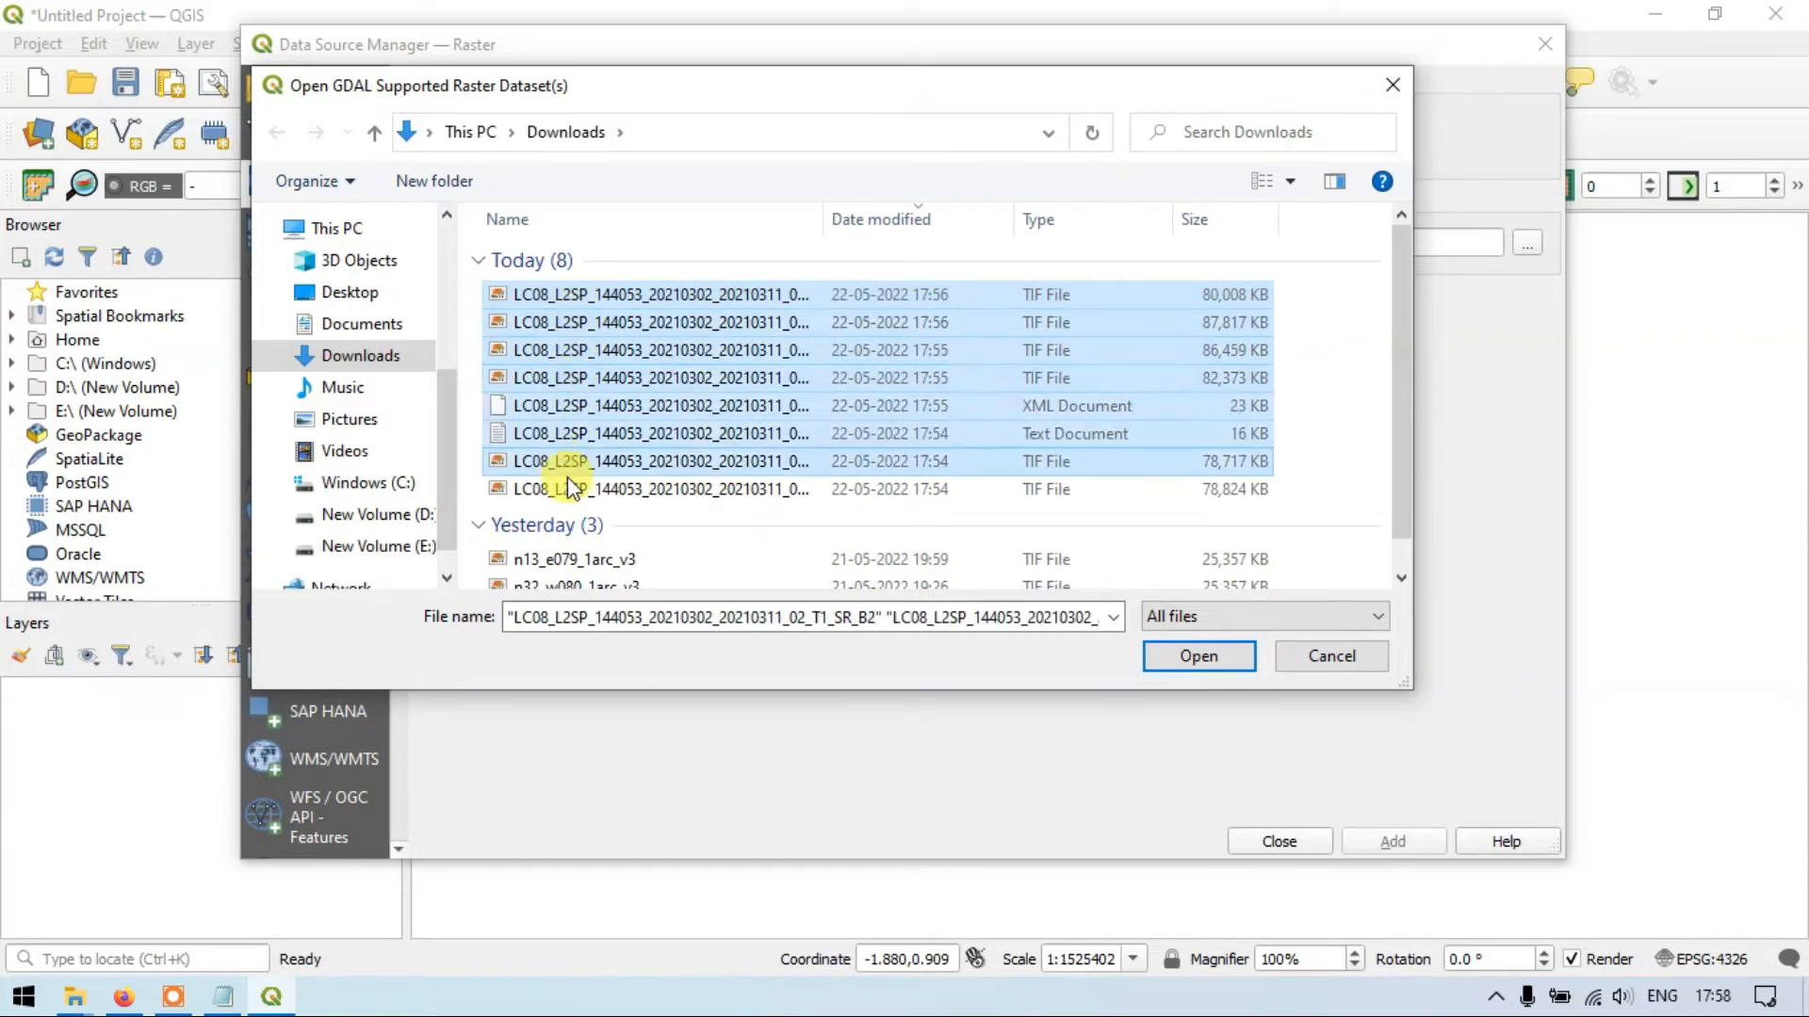
Add the six Landsat TIF bands SR_B1 to SR_B6 from Downloads as raster layers, leaving out the MTL files.
click(567, 488)
ctrl+click(573, 461)
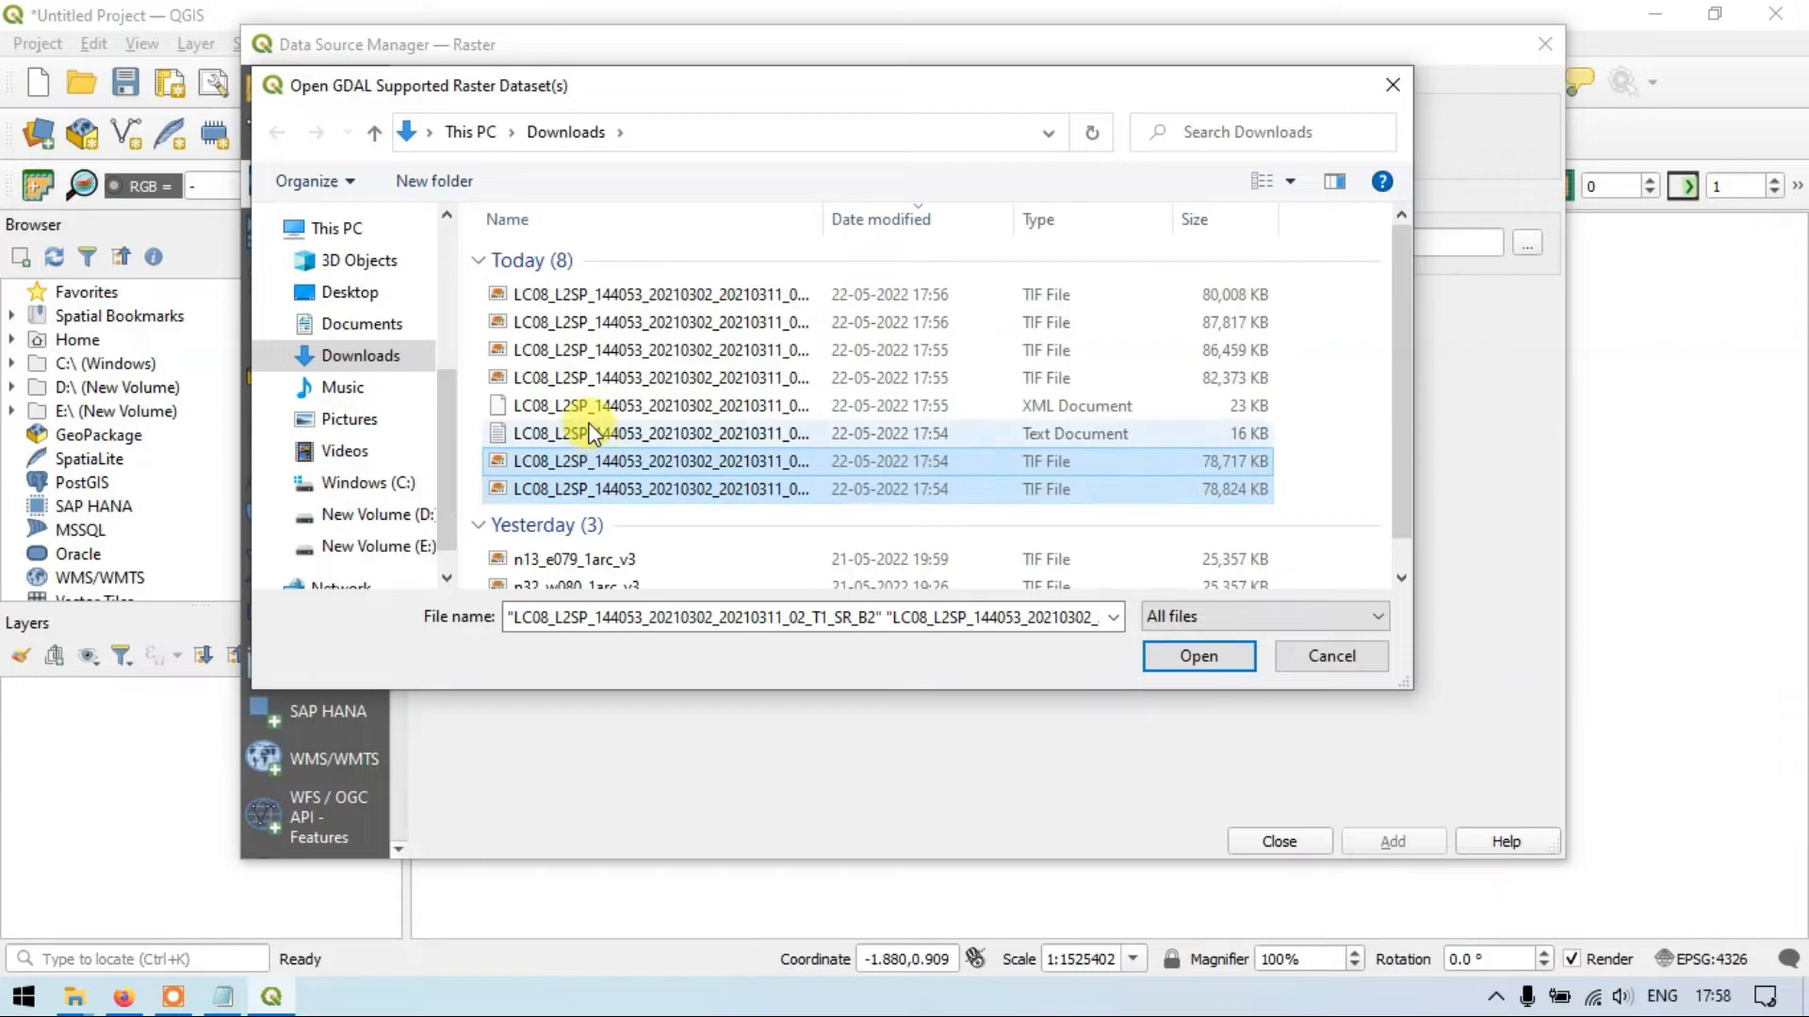
ctrl+click(565, 379)
ctrl+click(565, 350)
ctrl+click(563, 294)
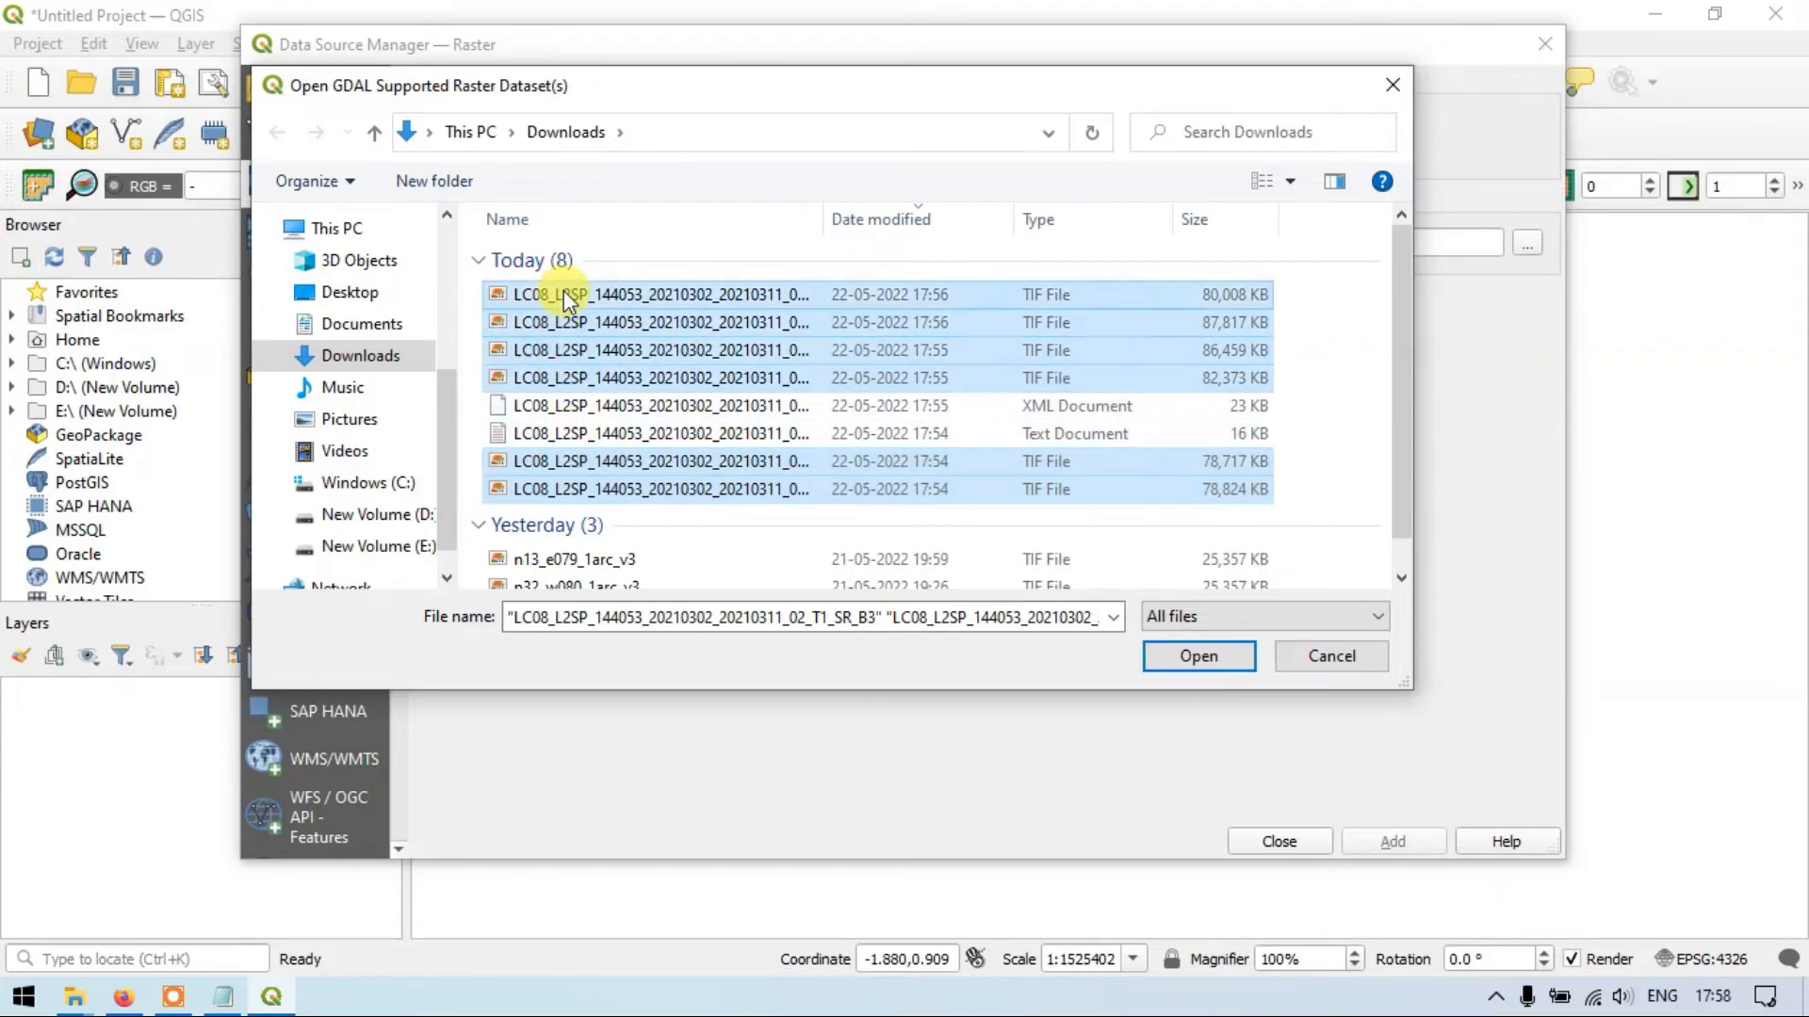
click(1182, 654)
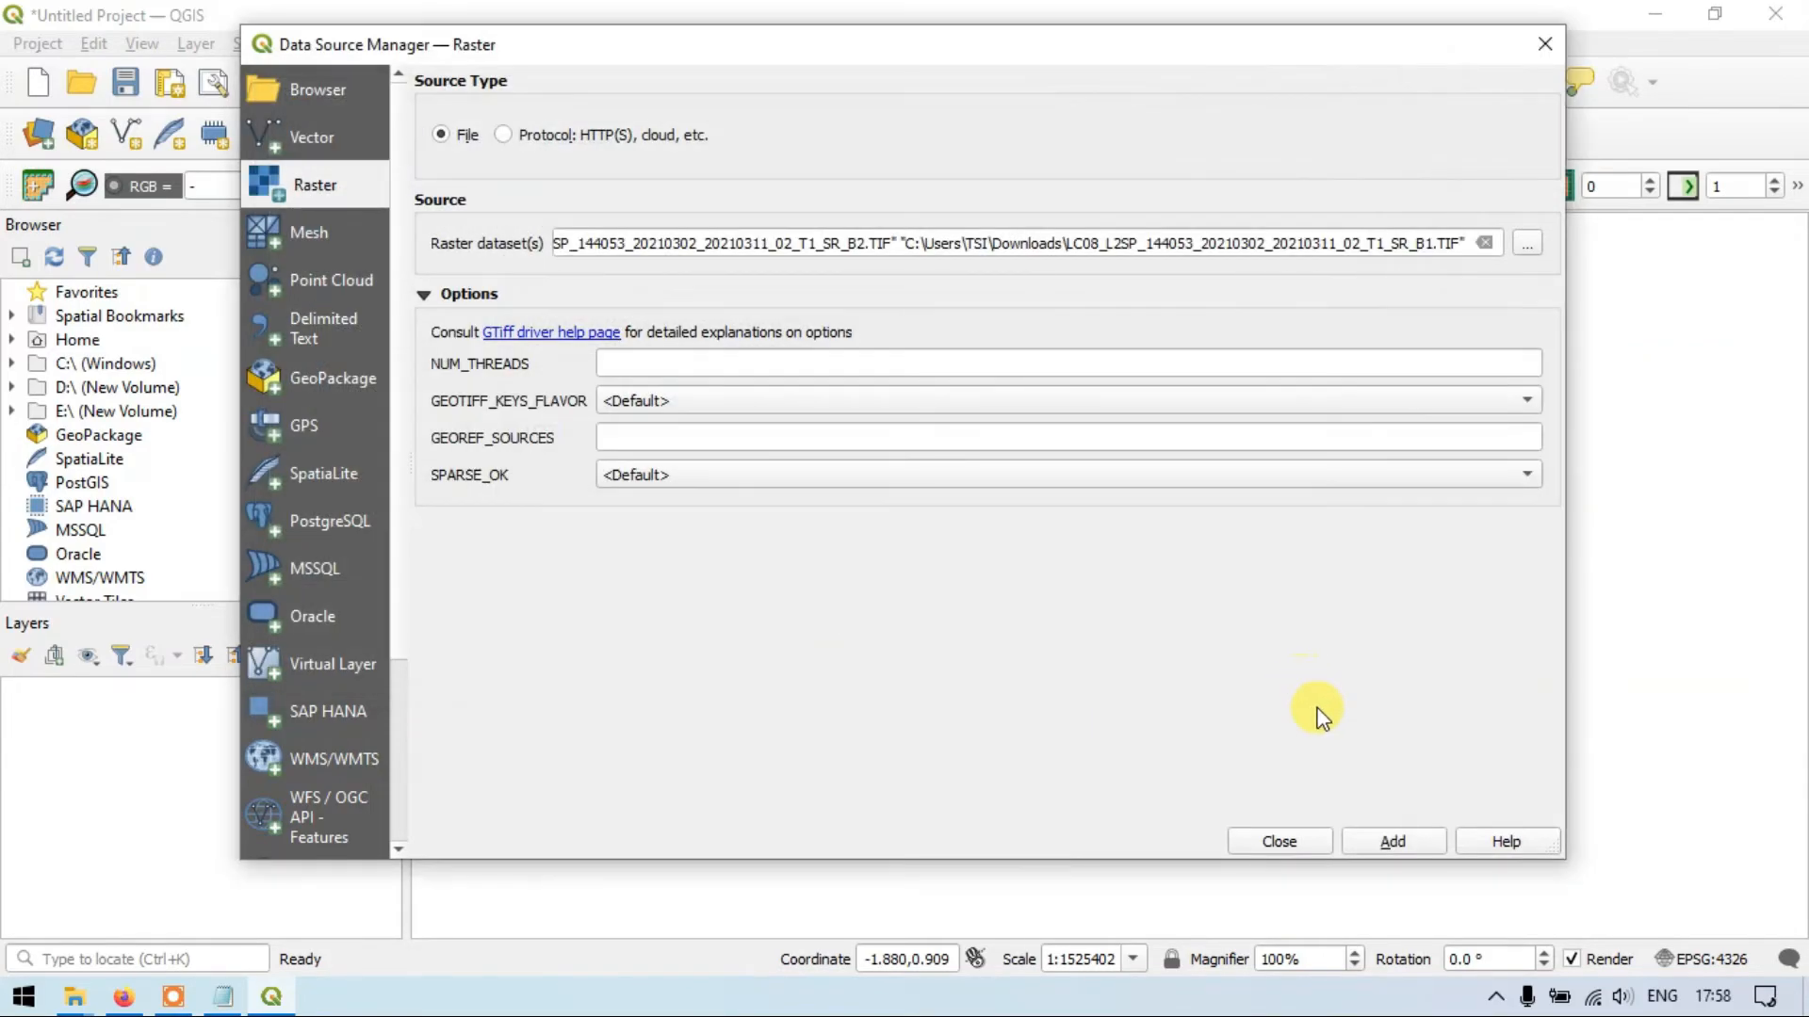
click(1390, 843)
click(1540, 44)
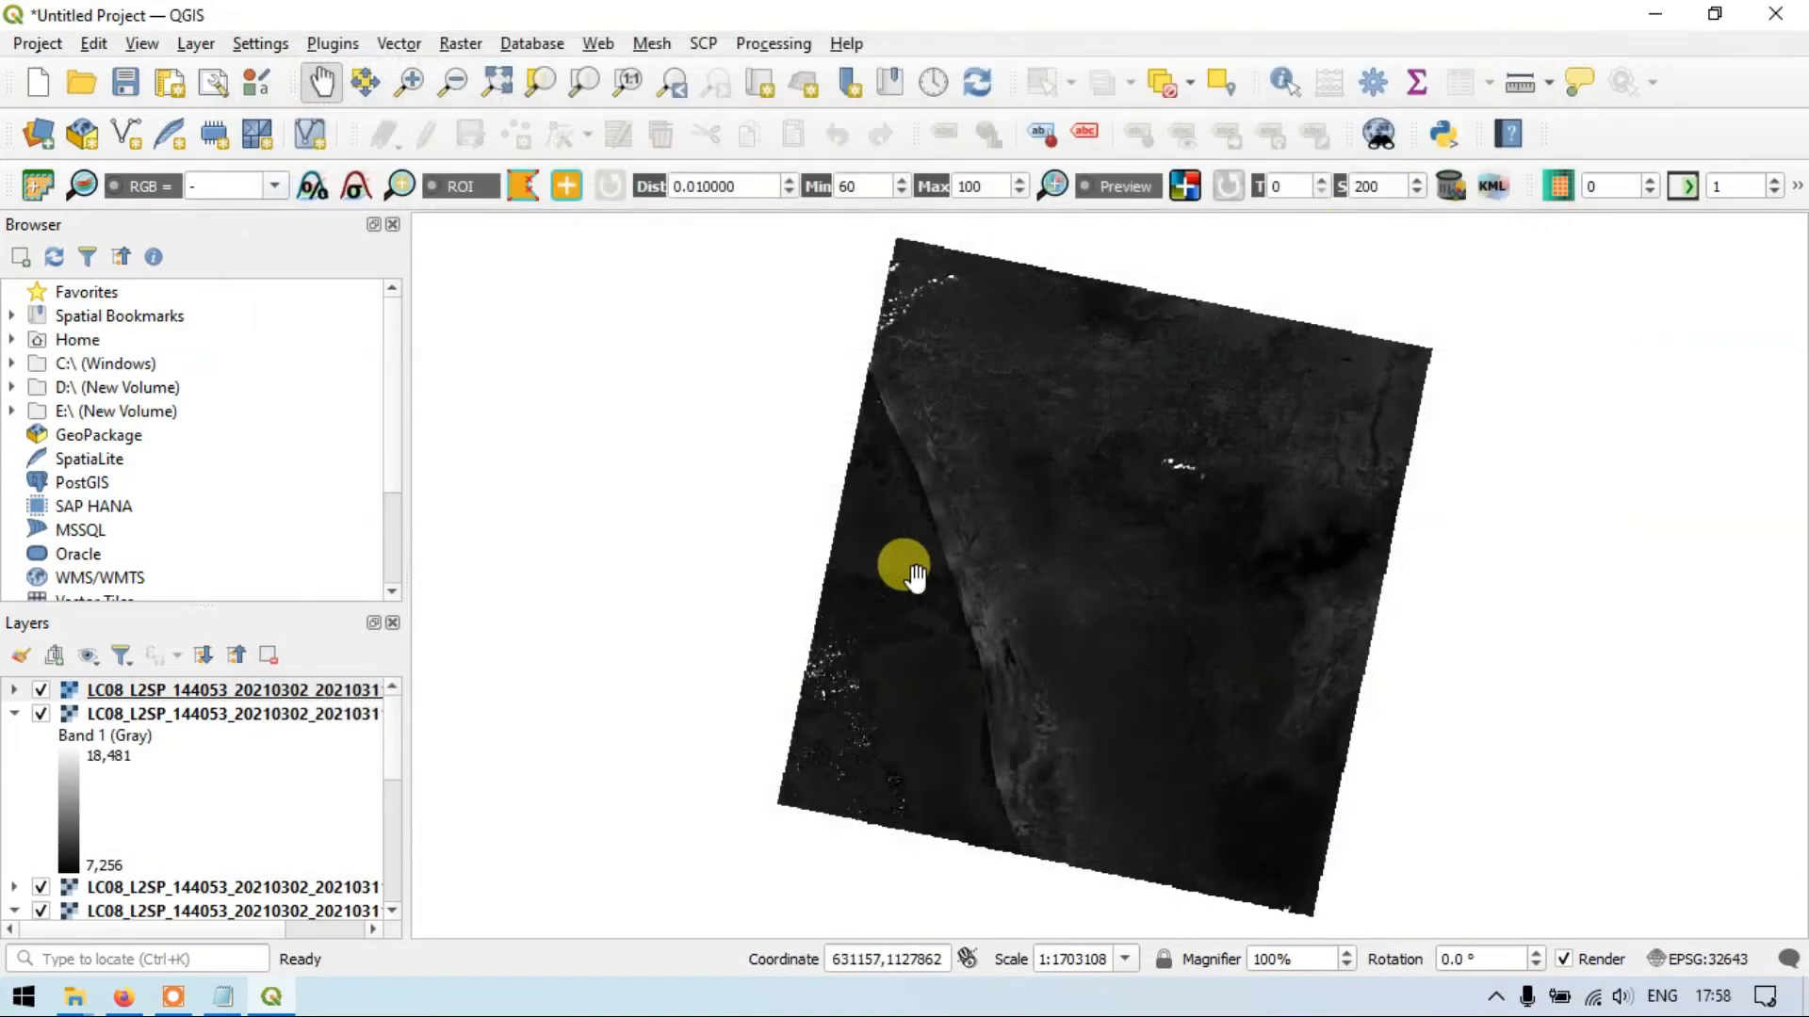
Collapse the legends of the loaded band layers.
click(14, 714)
click(14, 761)
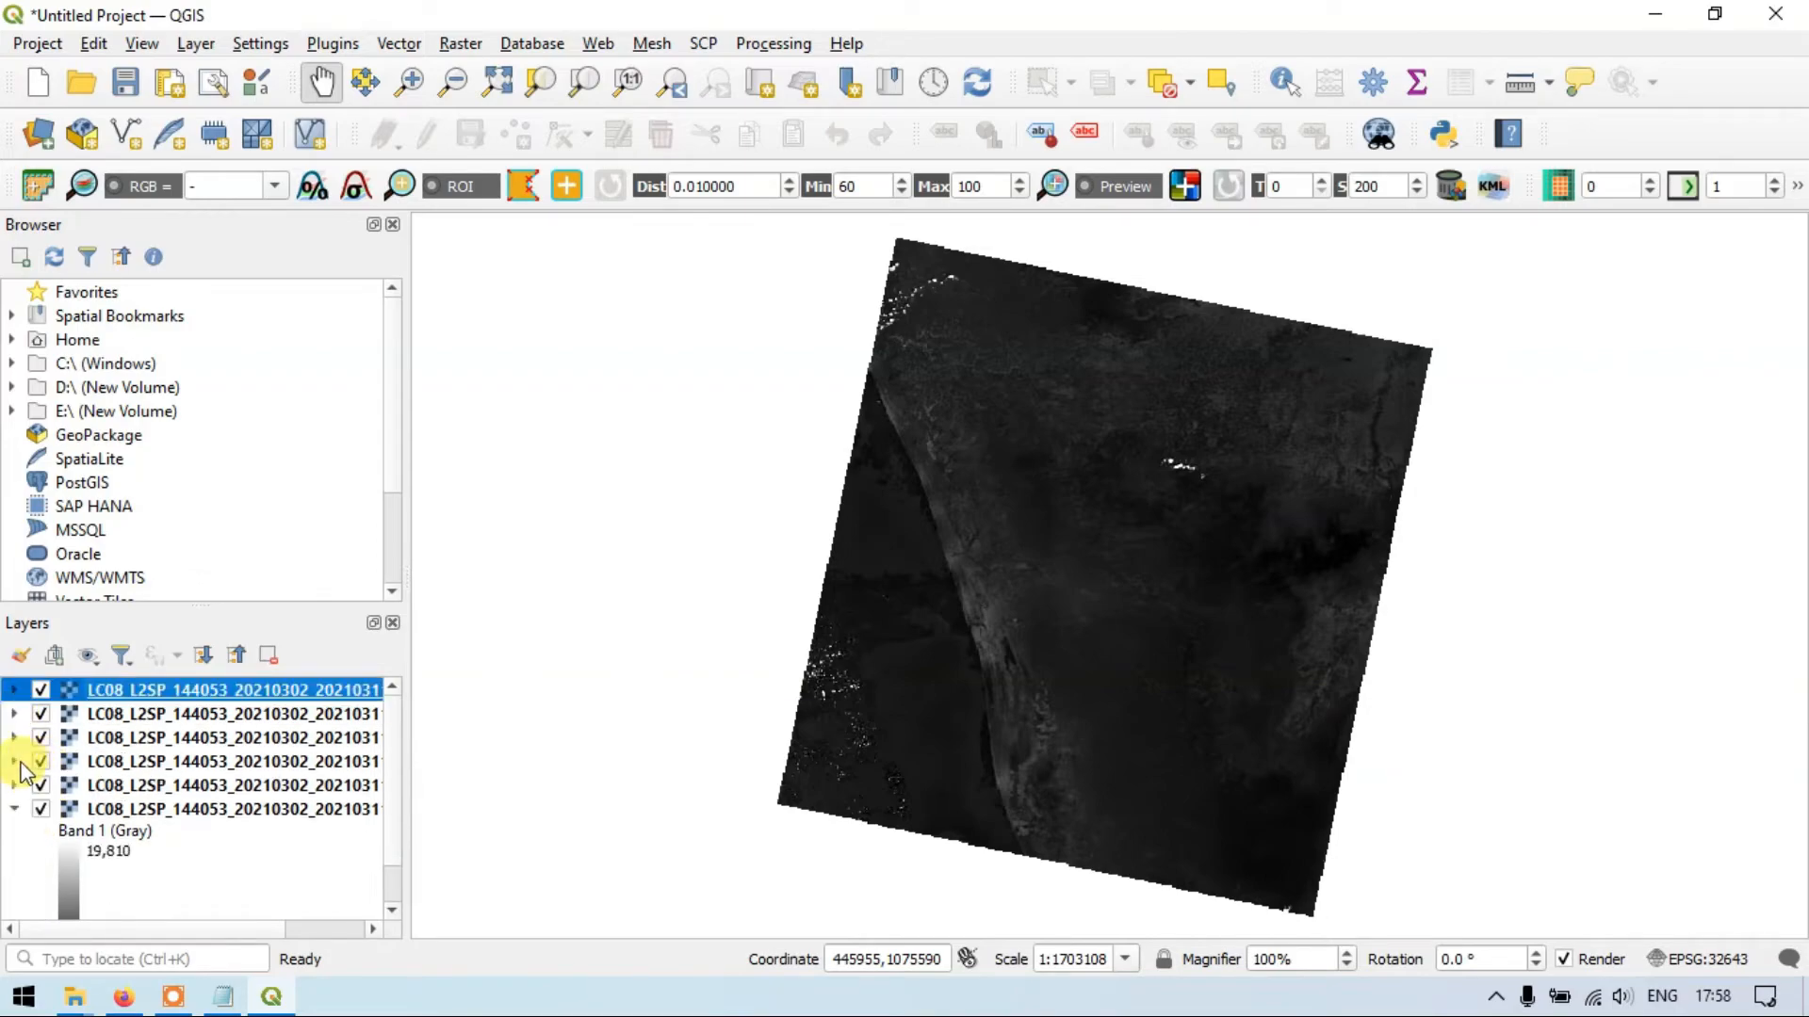
click(17, 809)
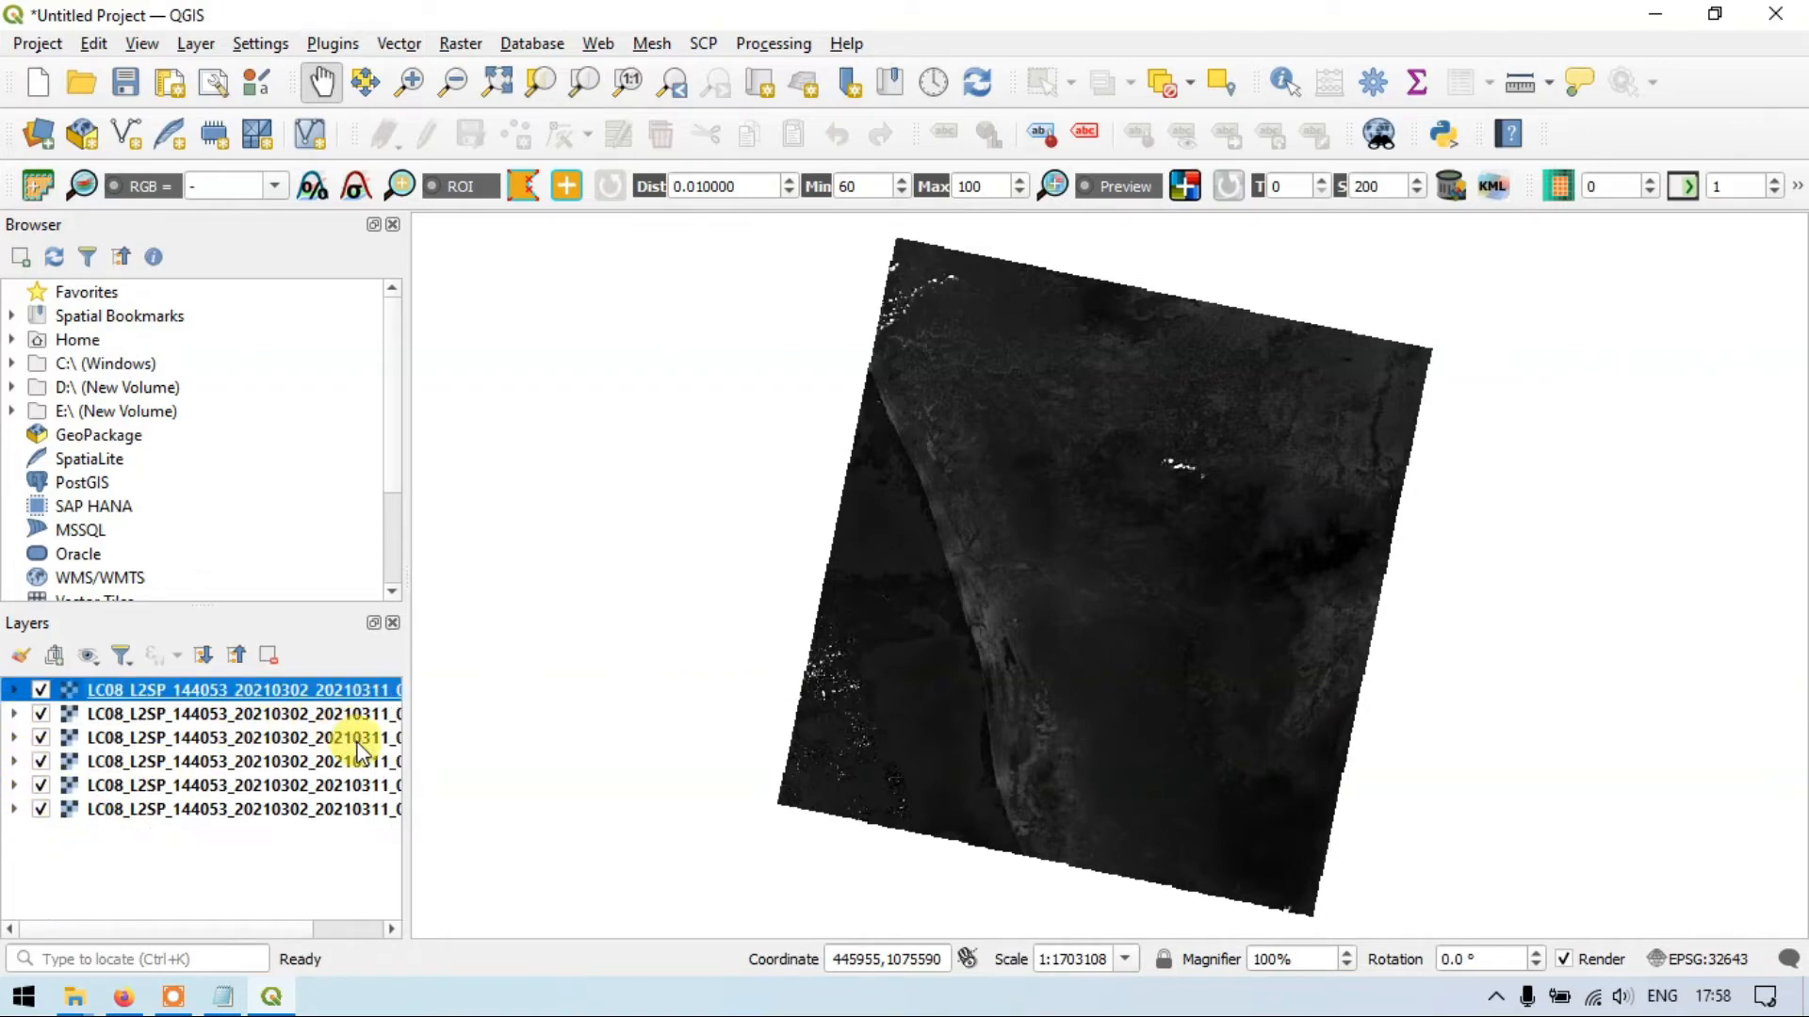
Reorder the band layers sequentially from SR_B1 to SR_B6, widening the layer list to show their full names.
drag(141, 929, 283, 933)
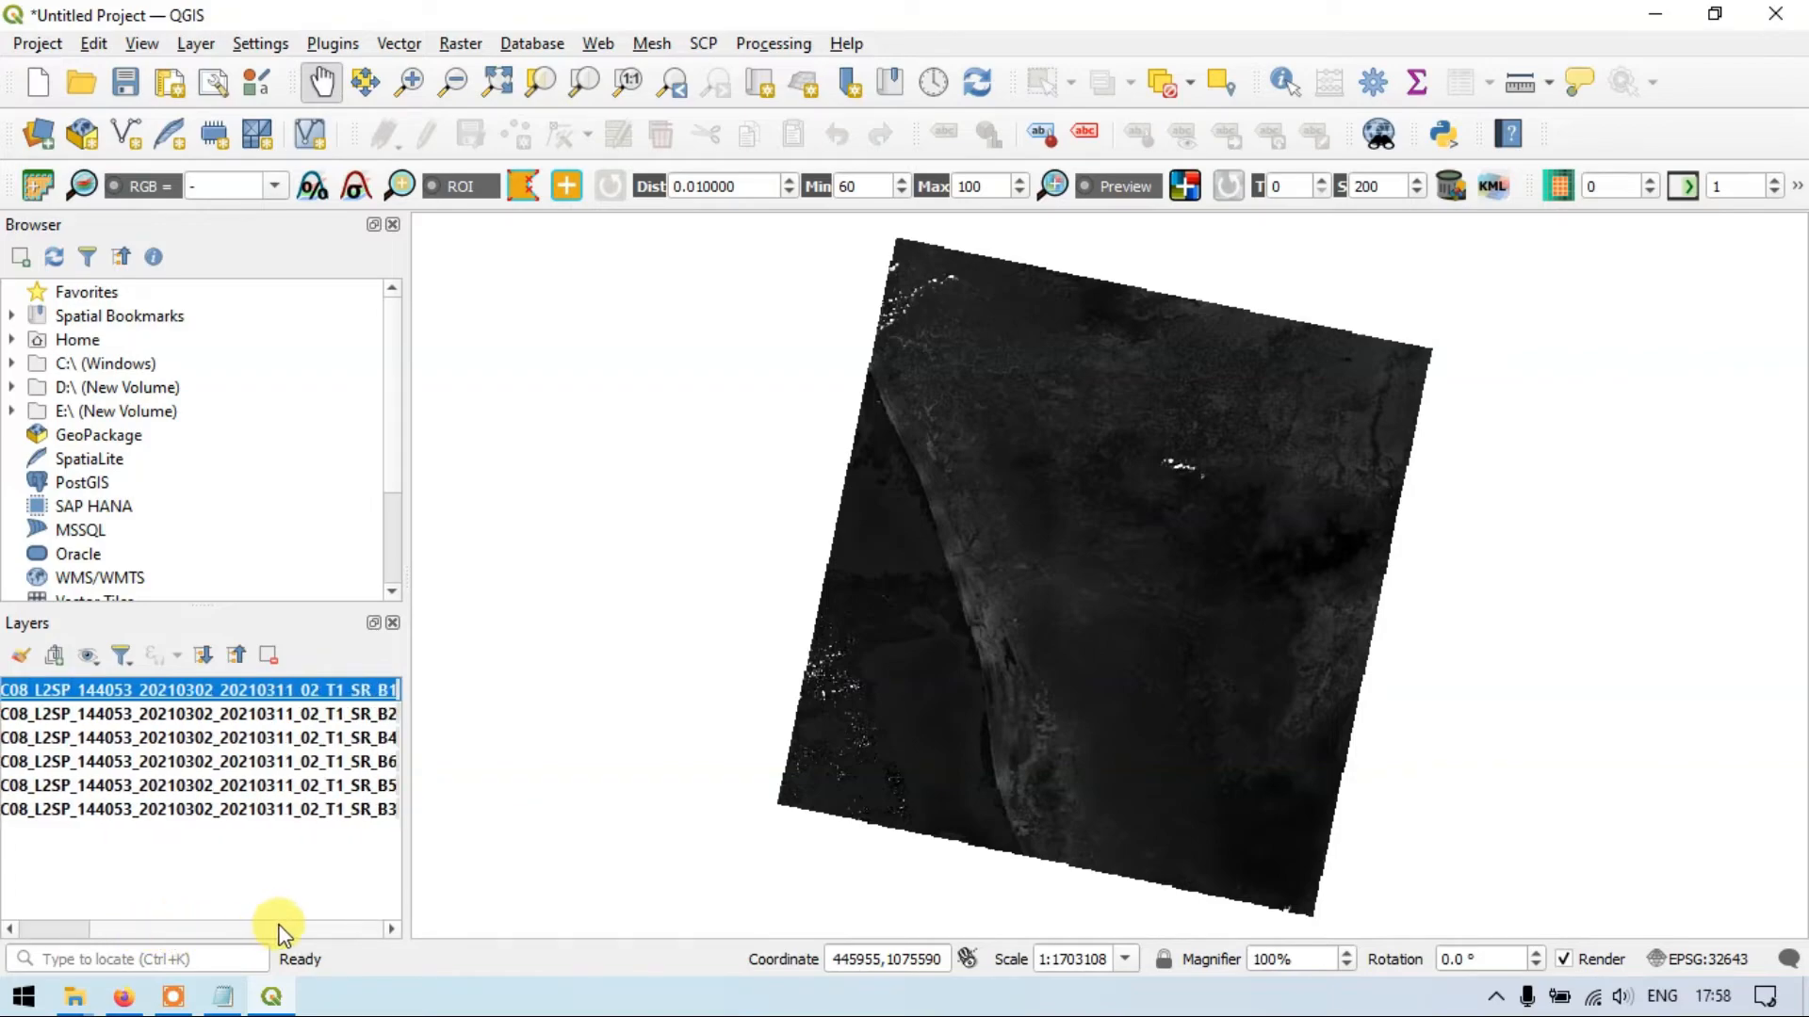
click(377, 733)
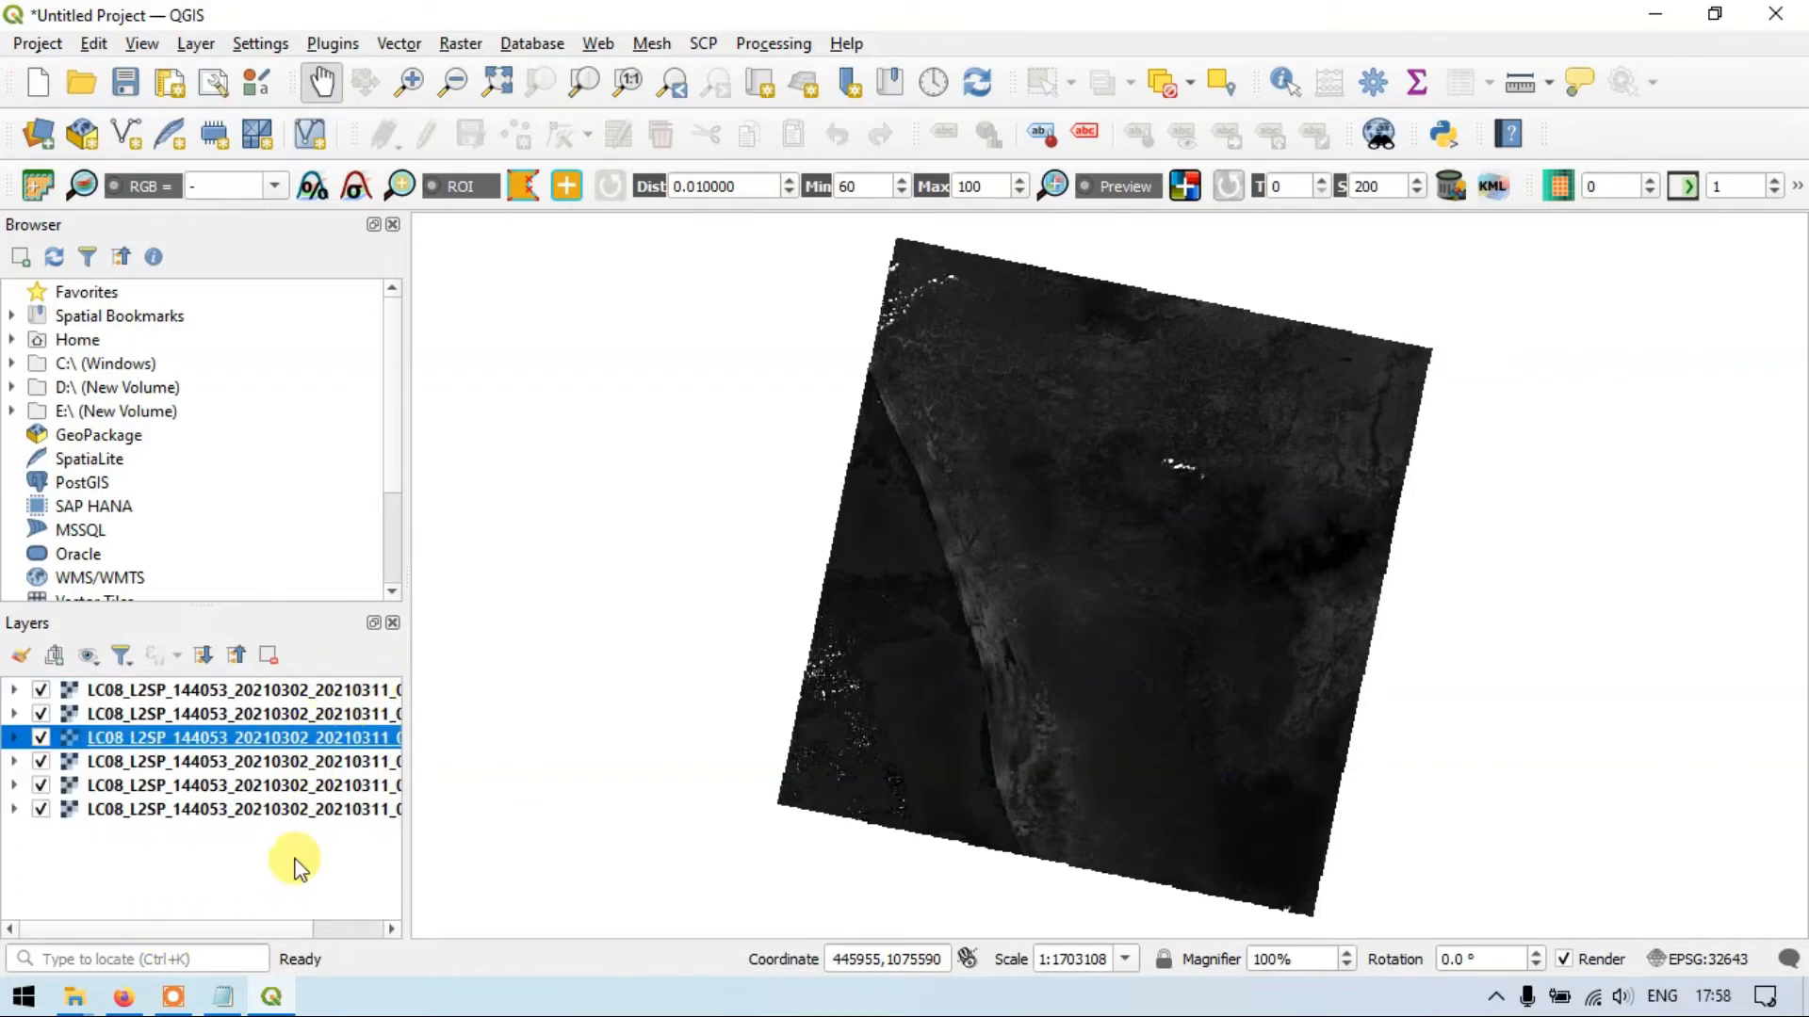
drag(261, 932, 351, 930)
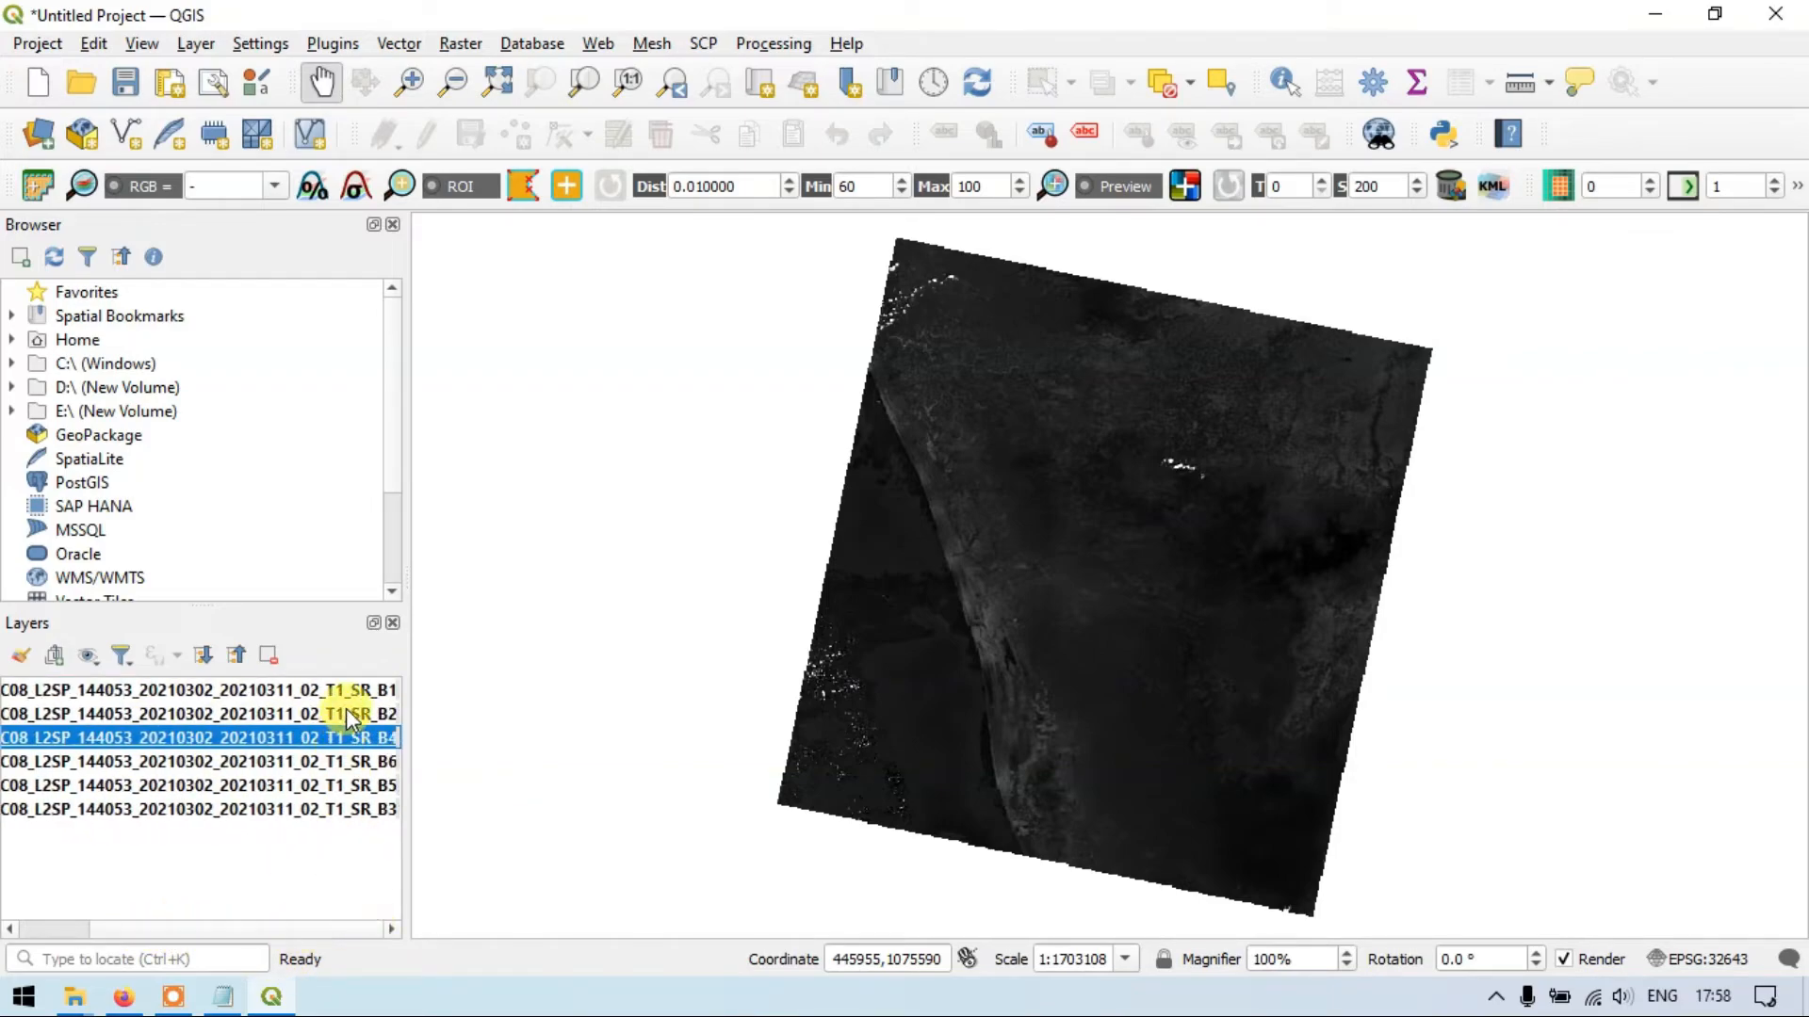
drag(330, 810, 336, 739)
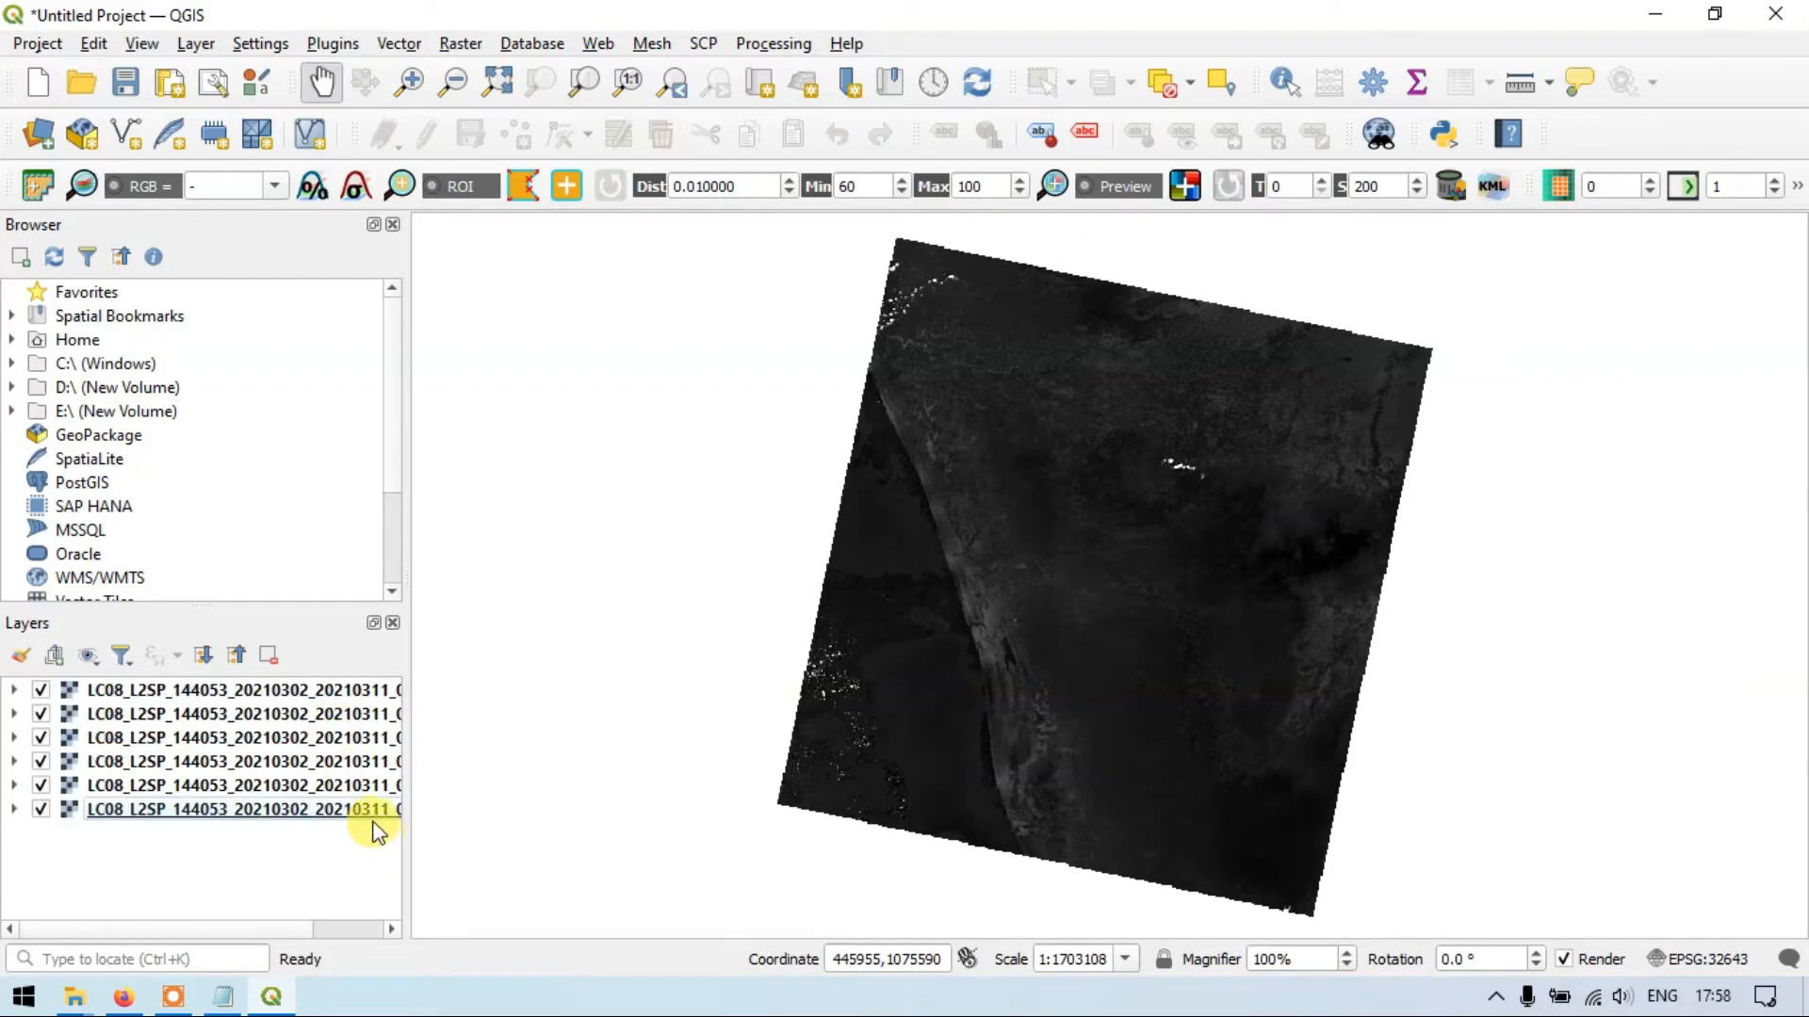
drag(406, 383, 618, 423)
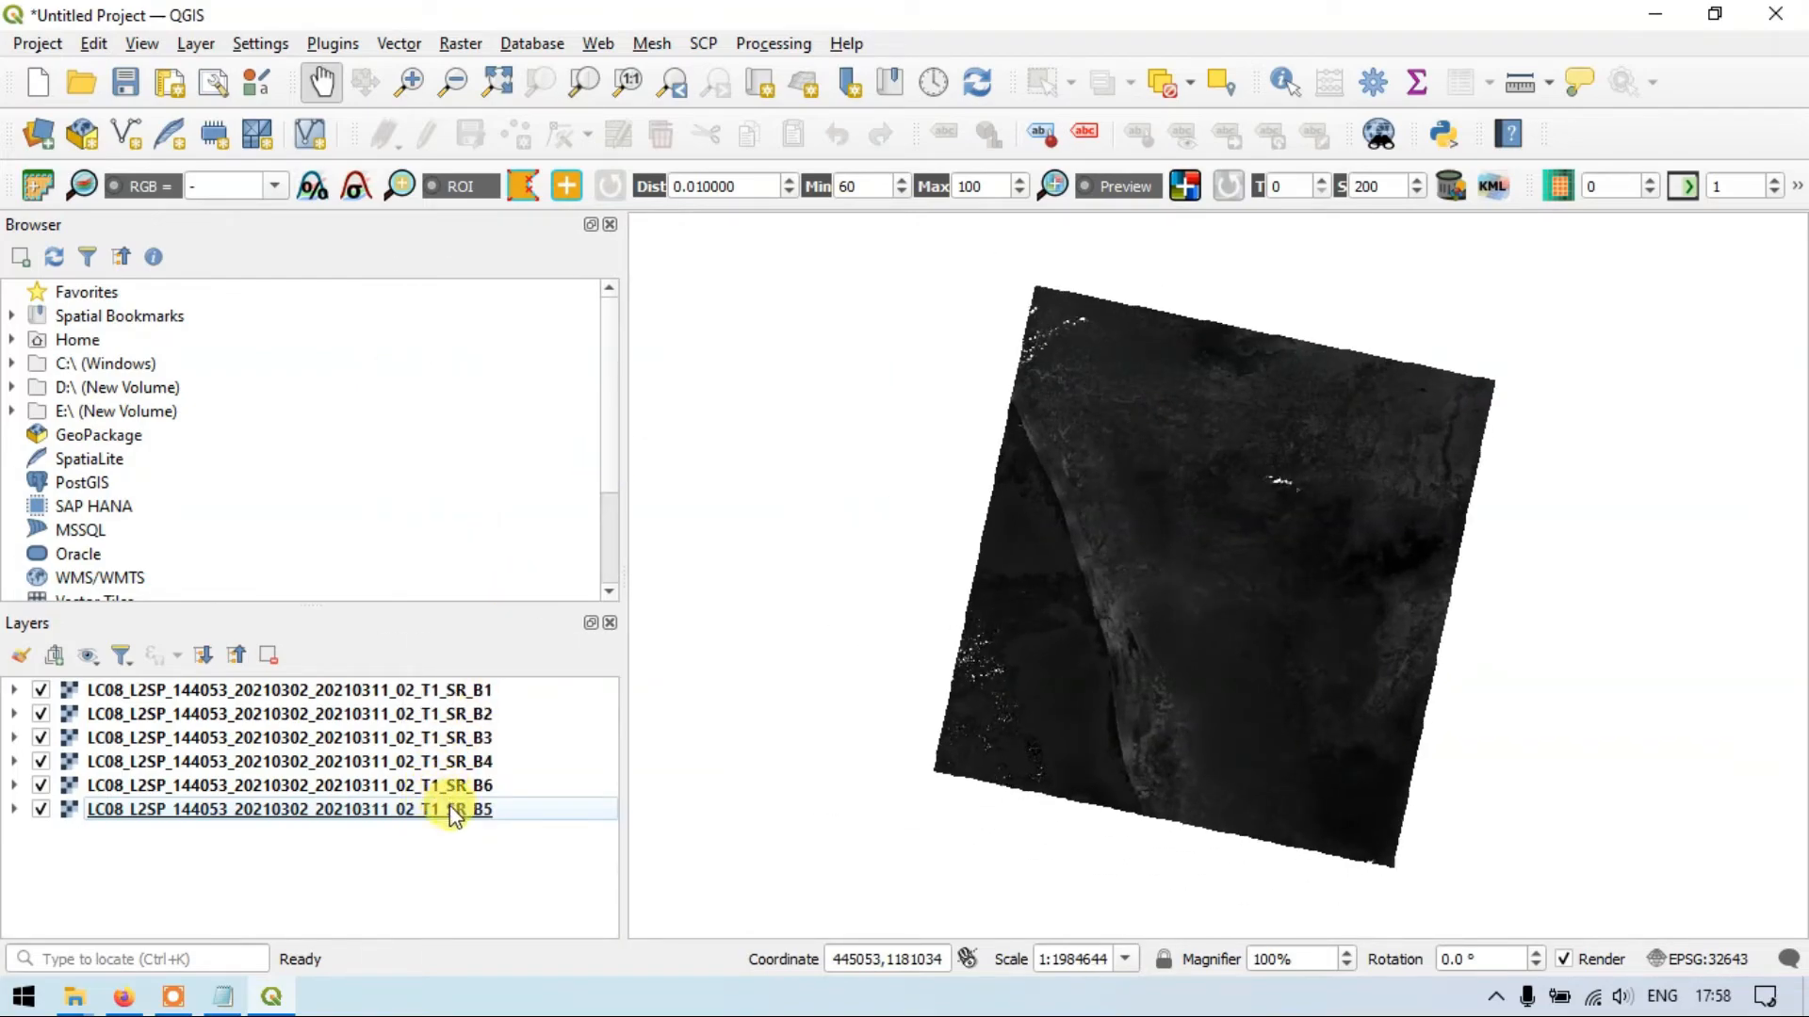
drag(455, 815, 462, 777)
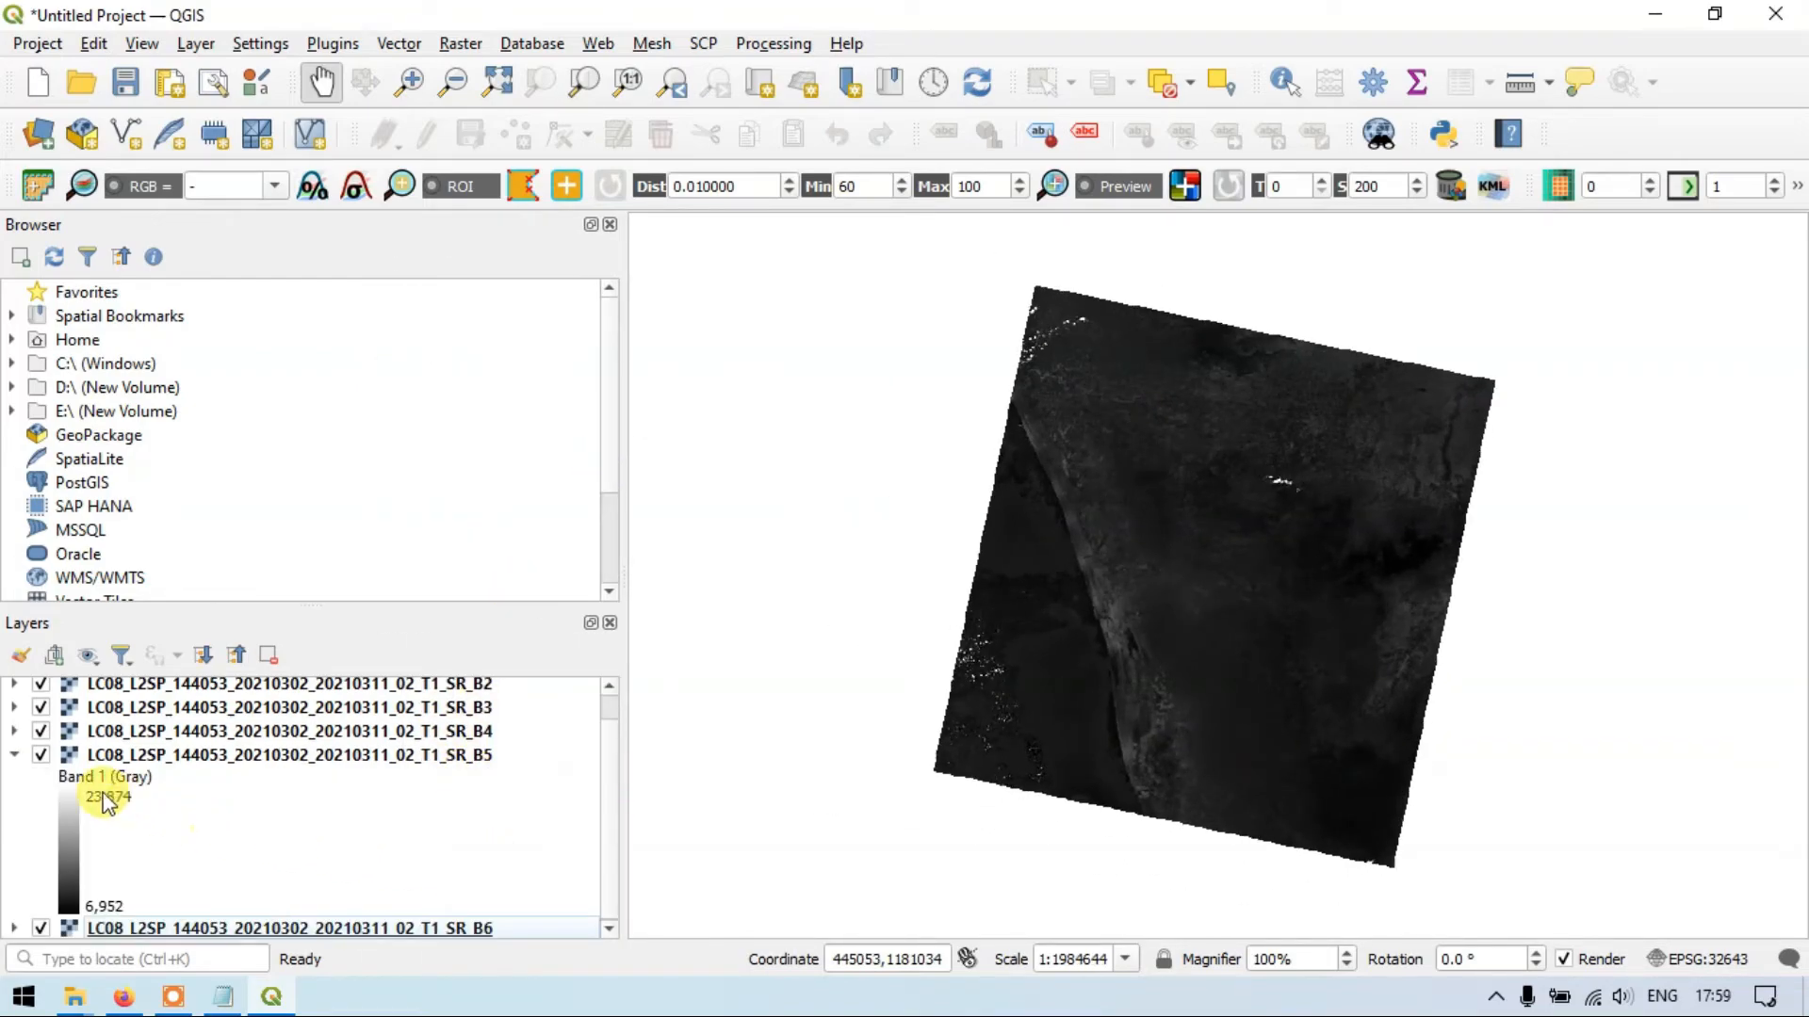
click(15, 755)
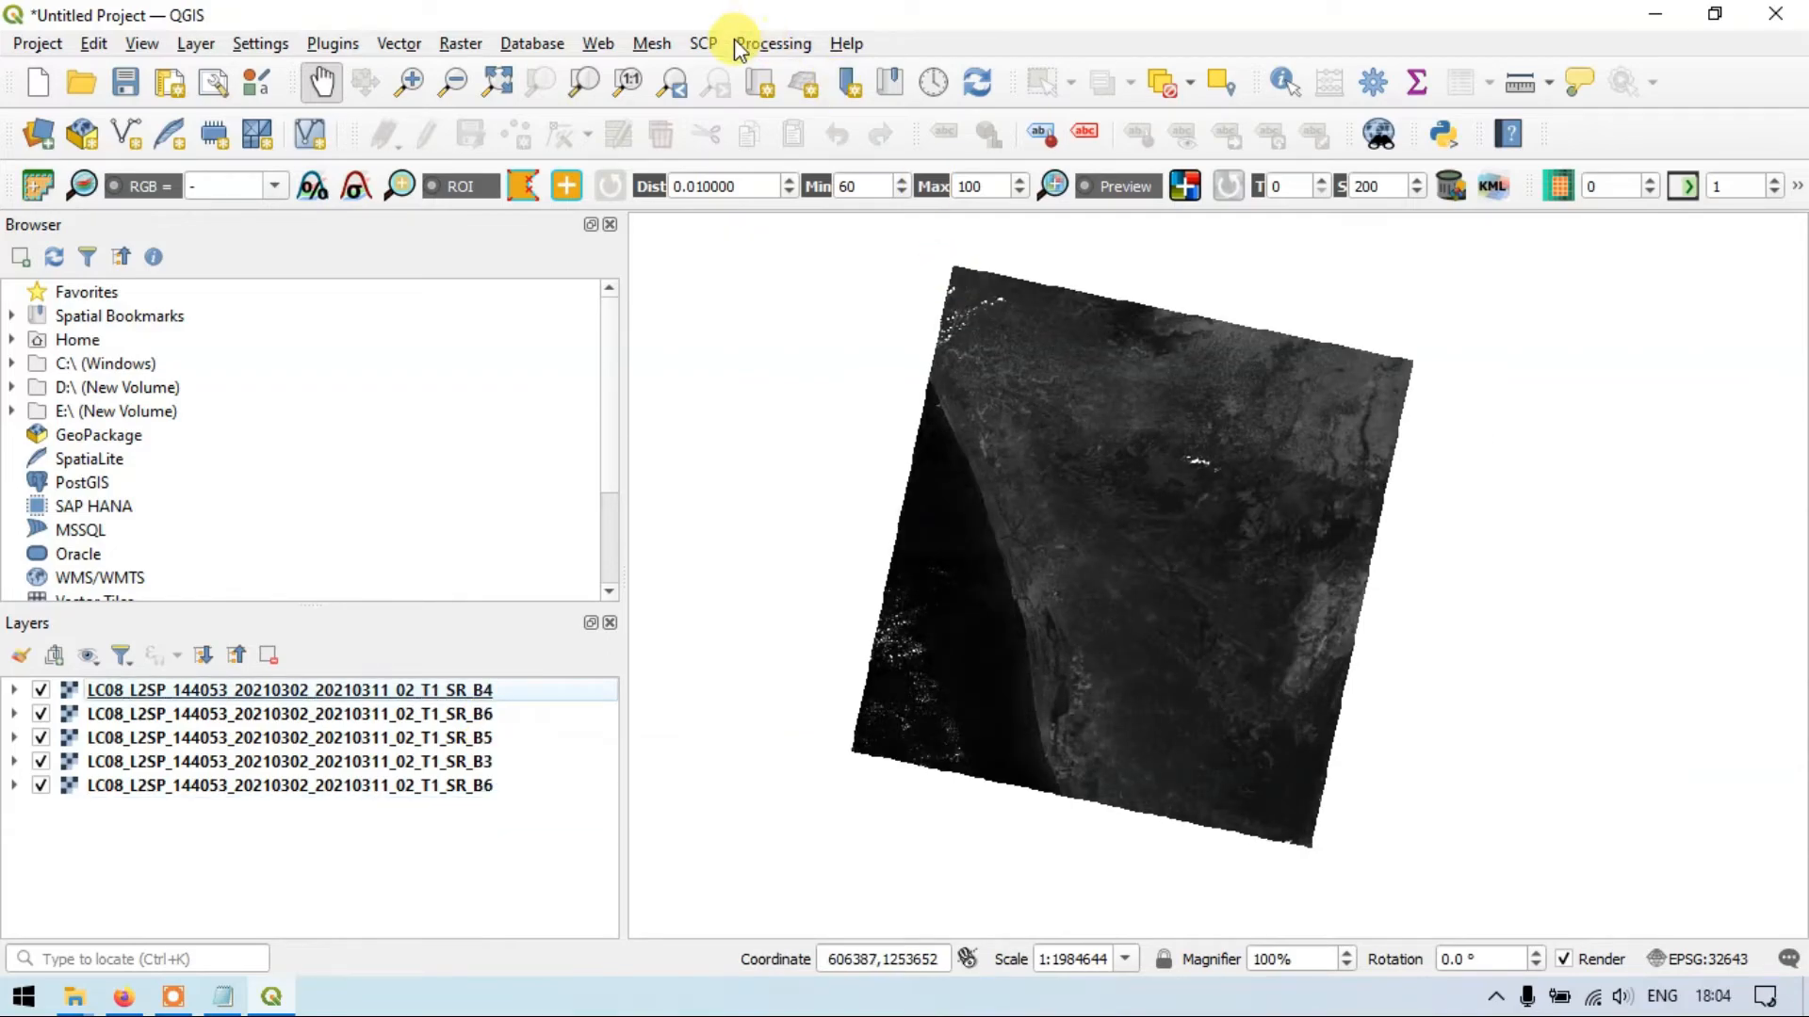
Open the Semi-Automatic Classification Plugin's Band set tool and browse Downloads for rasters, with full file names showing.
click(707, 43)
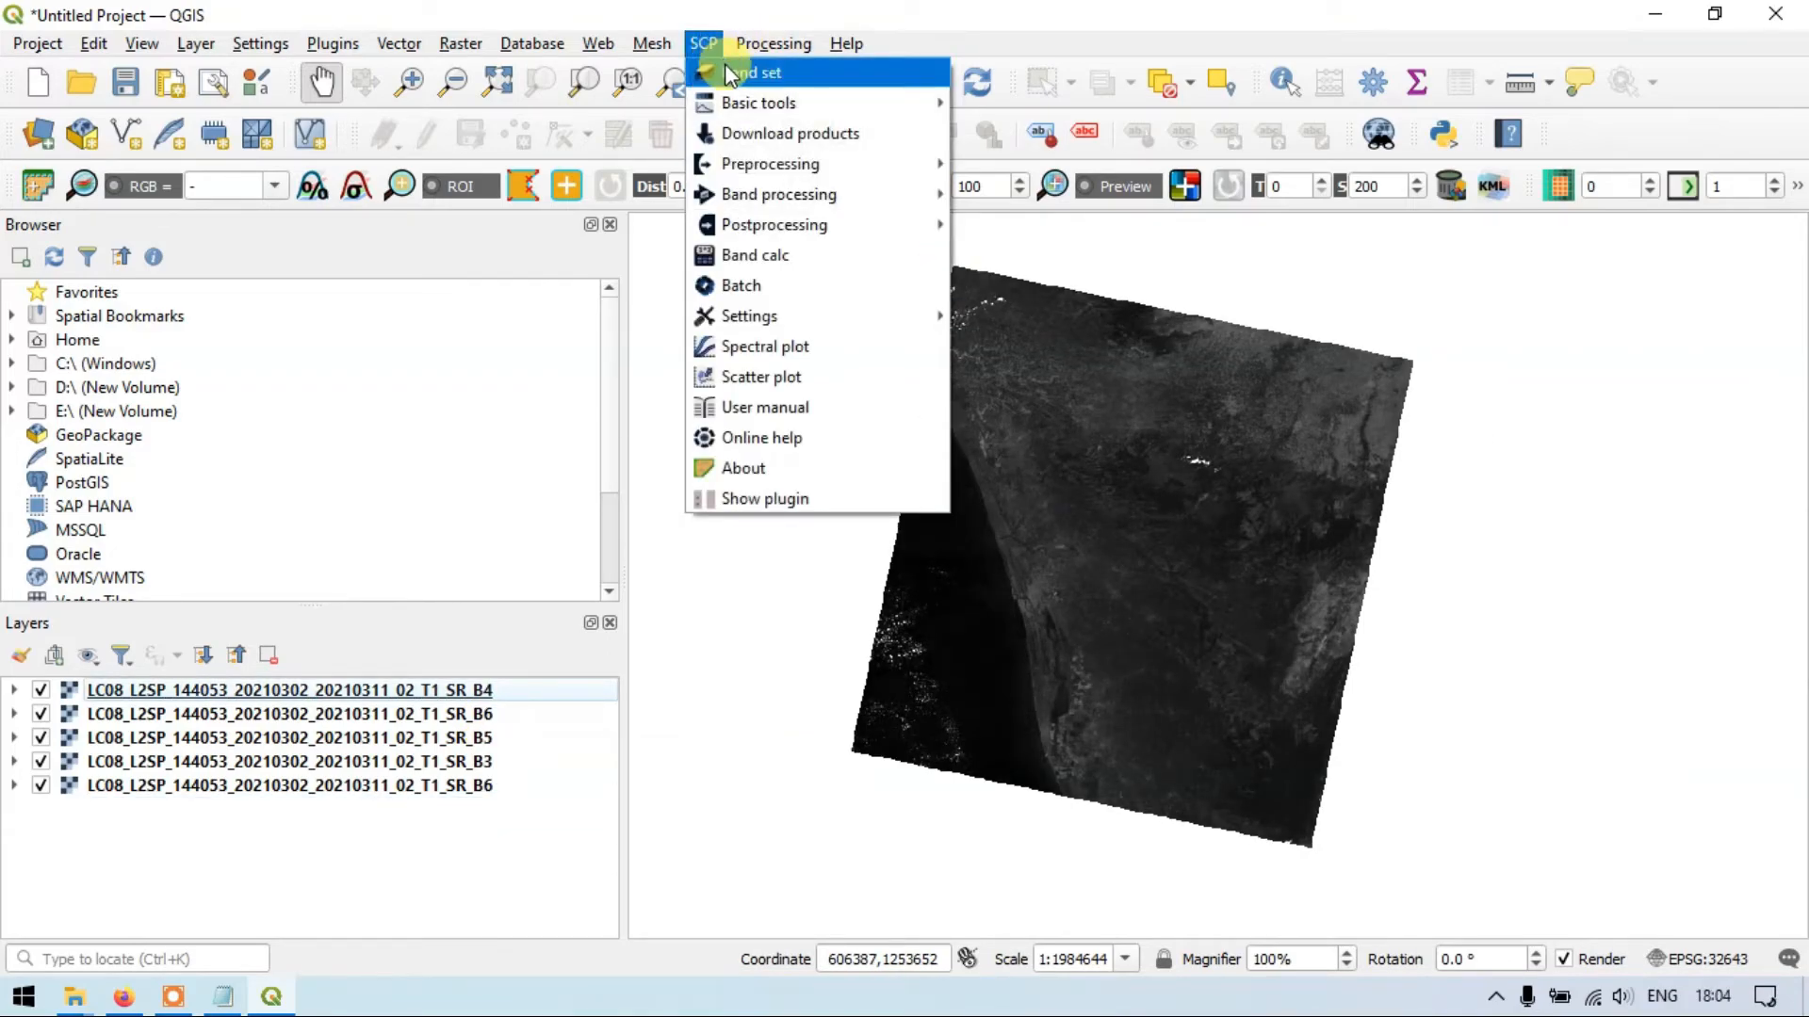
click(730, 73)
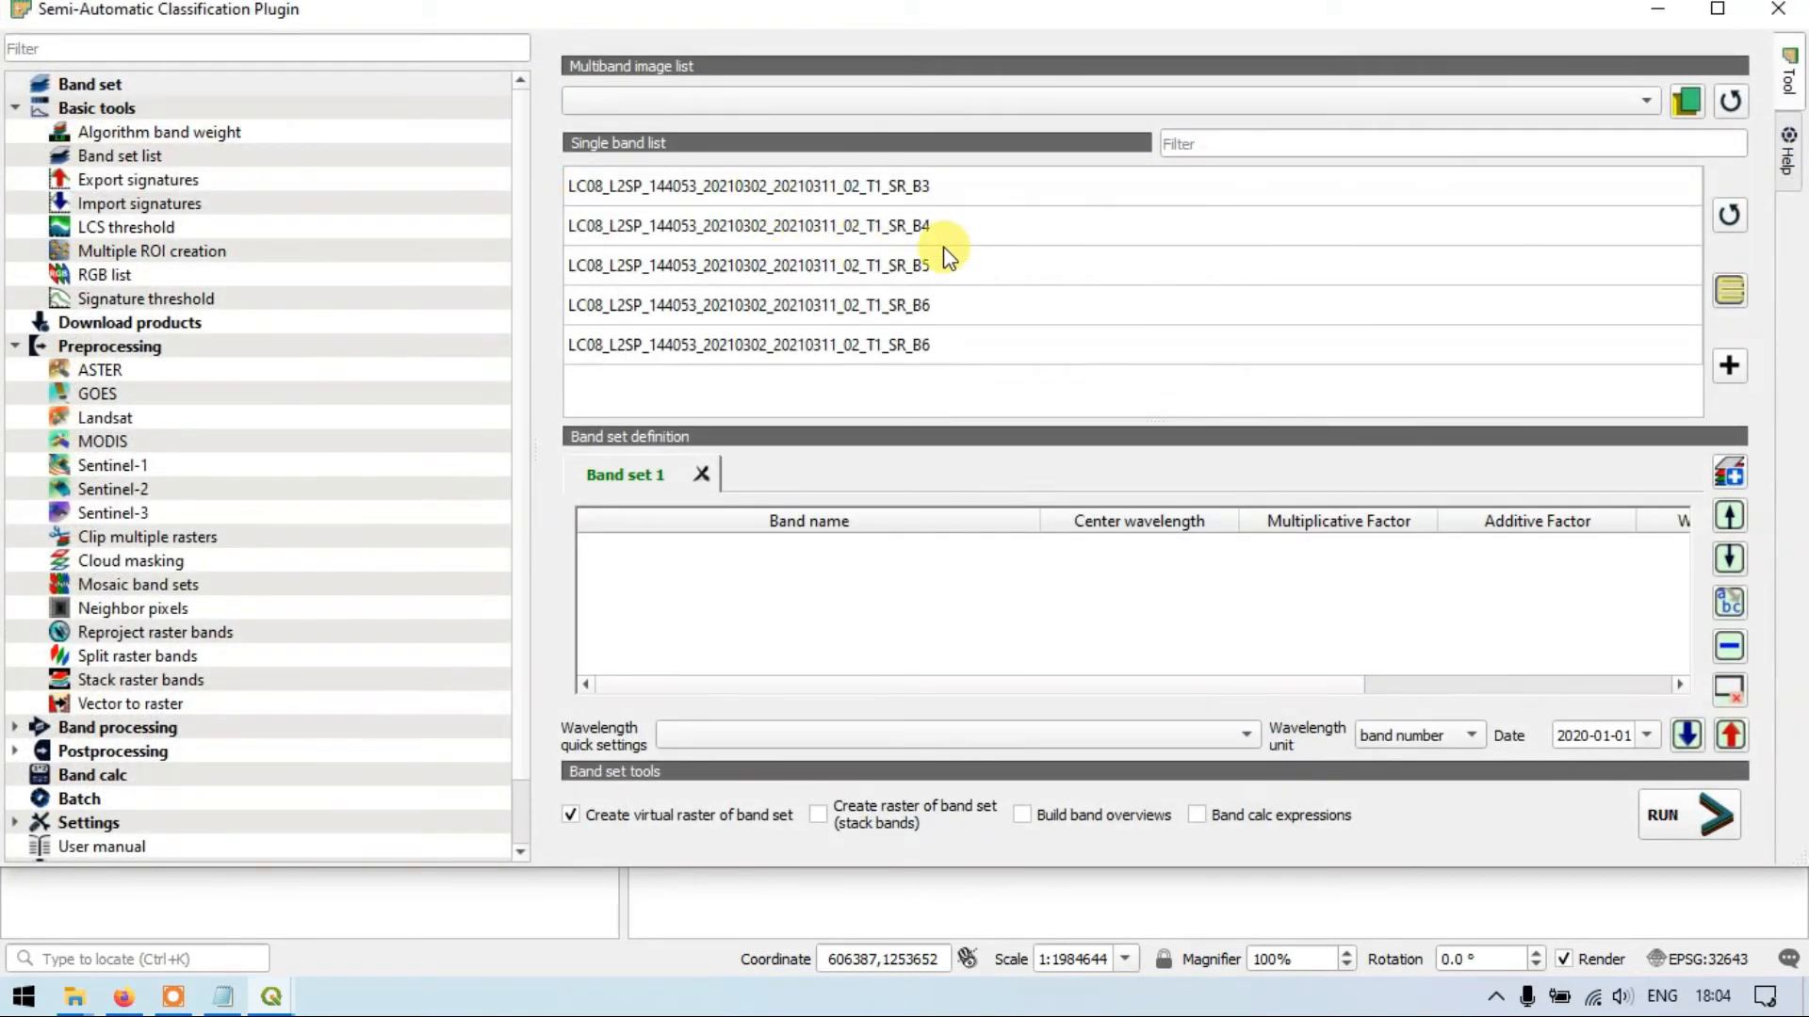
click(1688, 102)
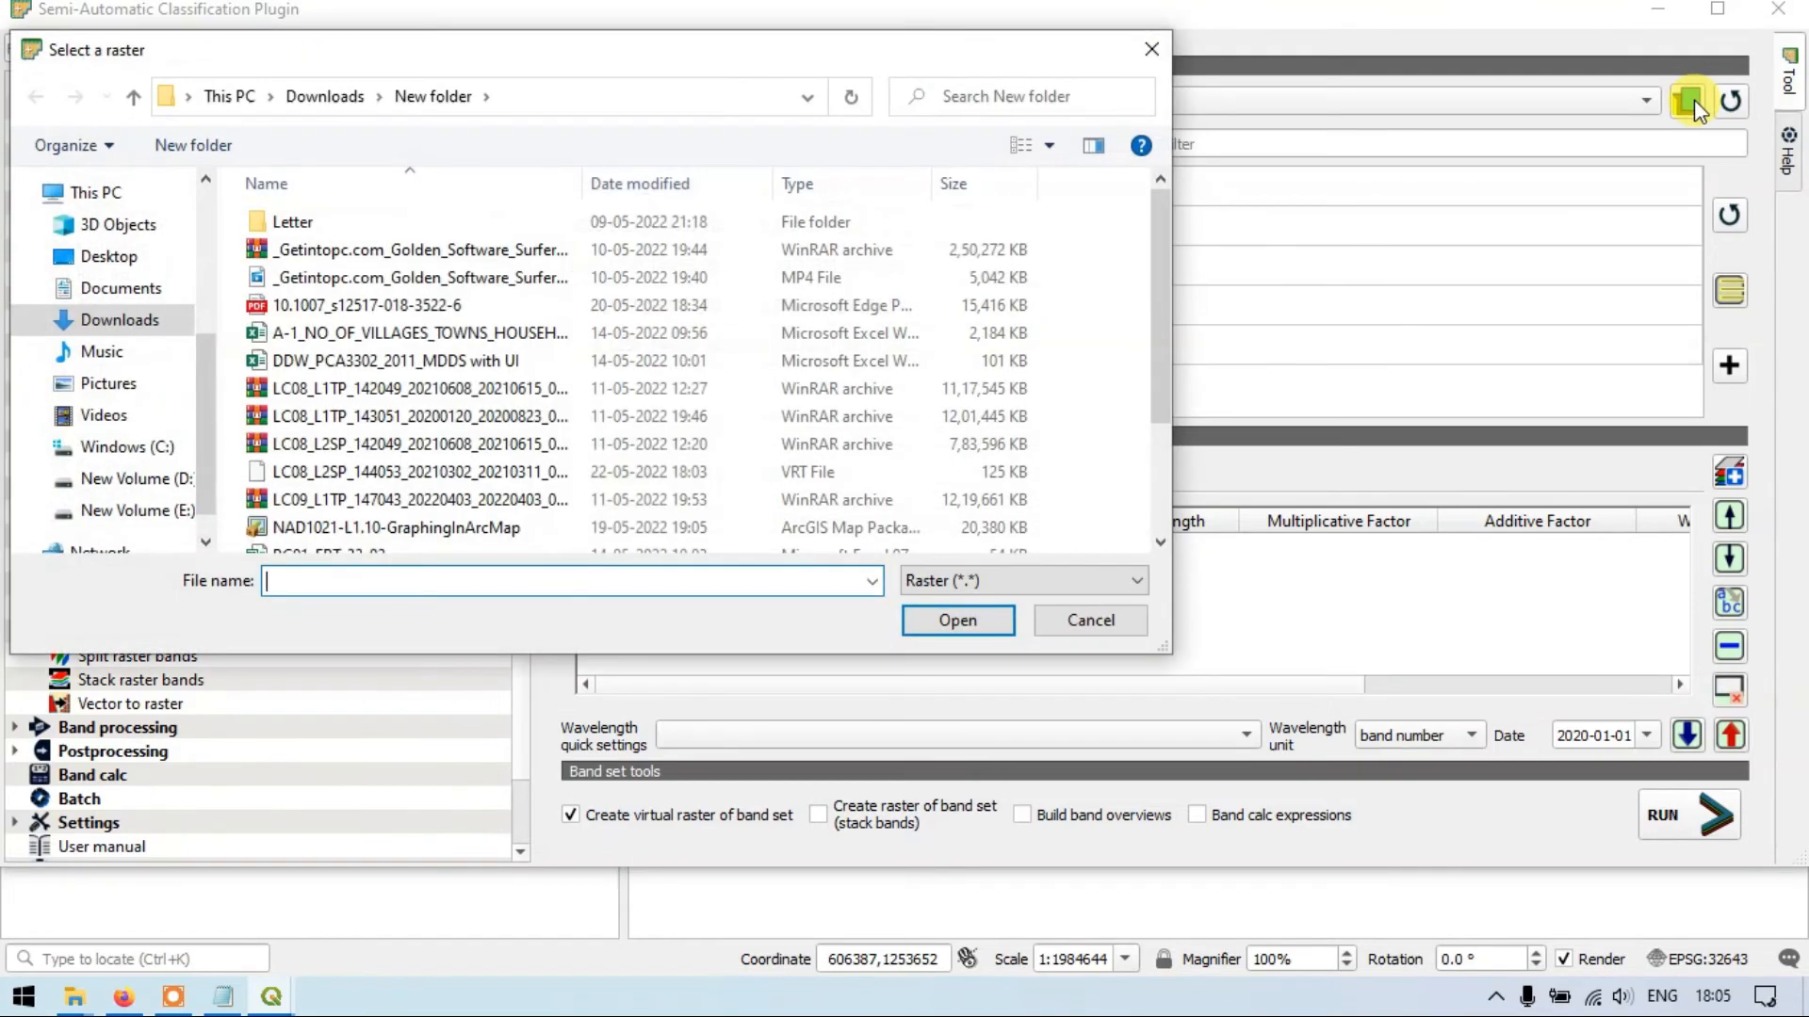
click(121, 289)
click(120, 320)
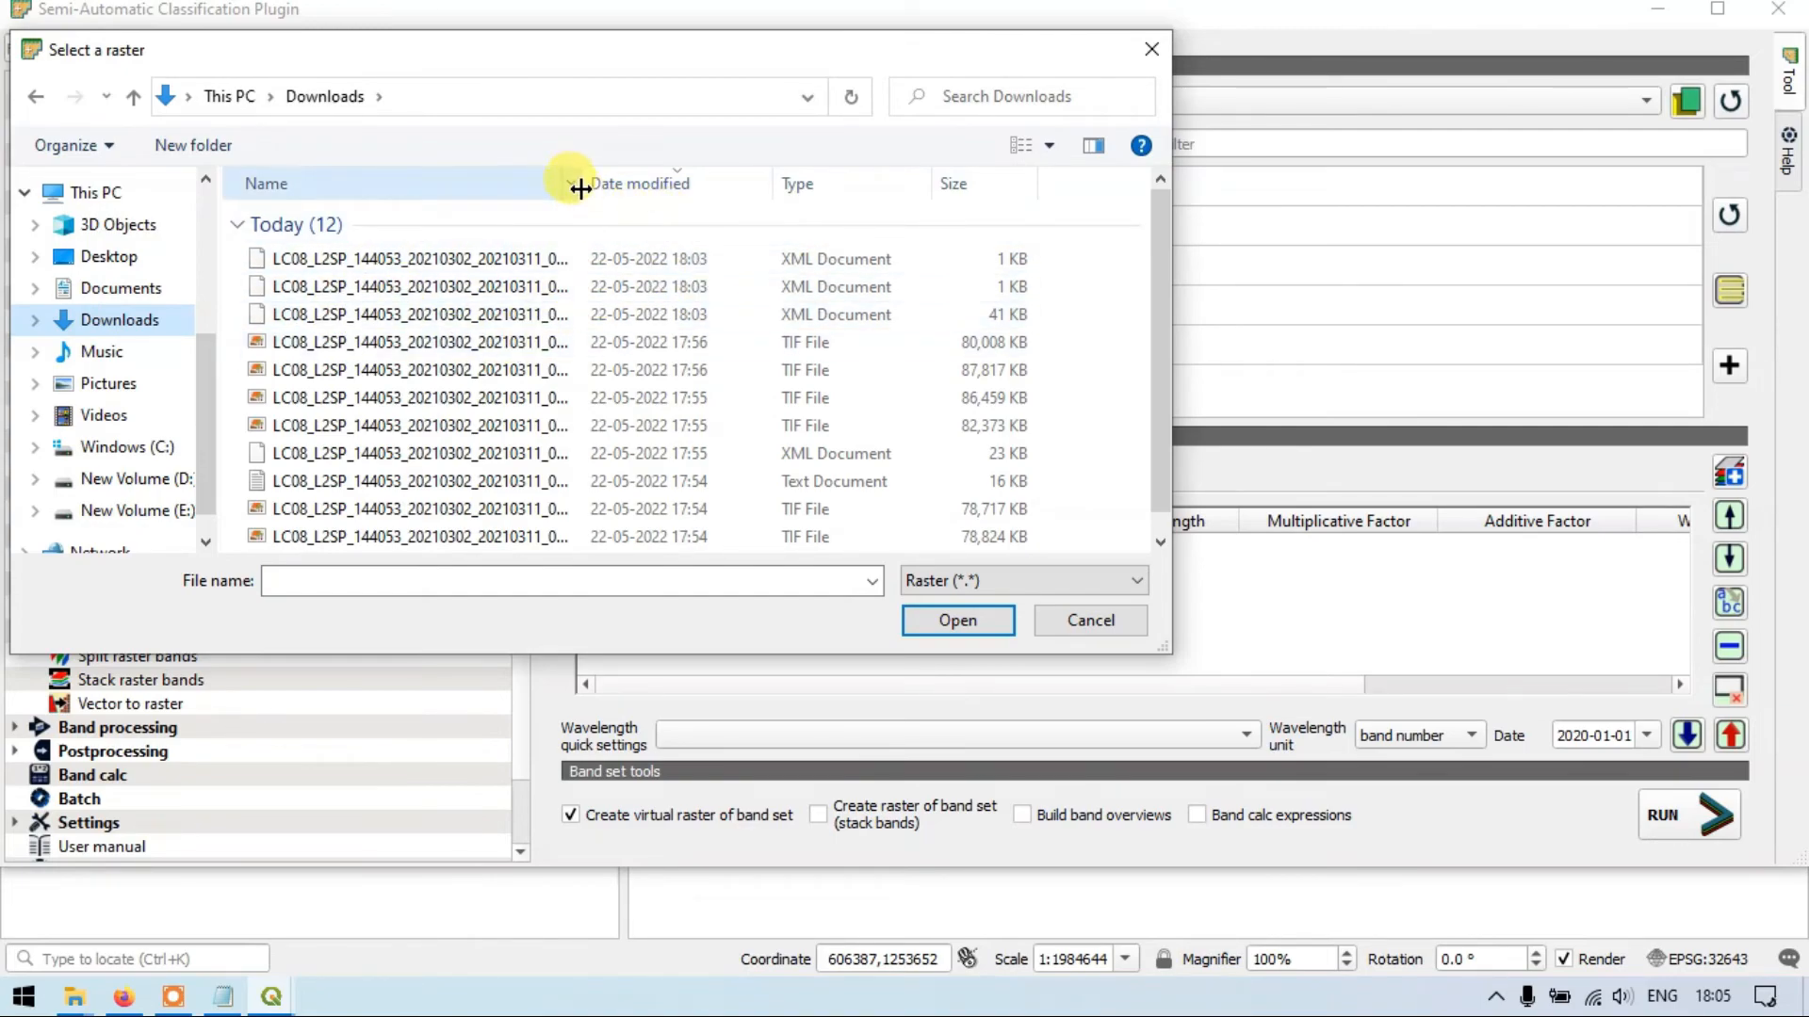
drag(580, 189, 812, 208)
scroll(636, 336, down, 1)
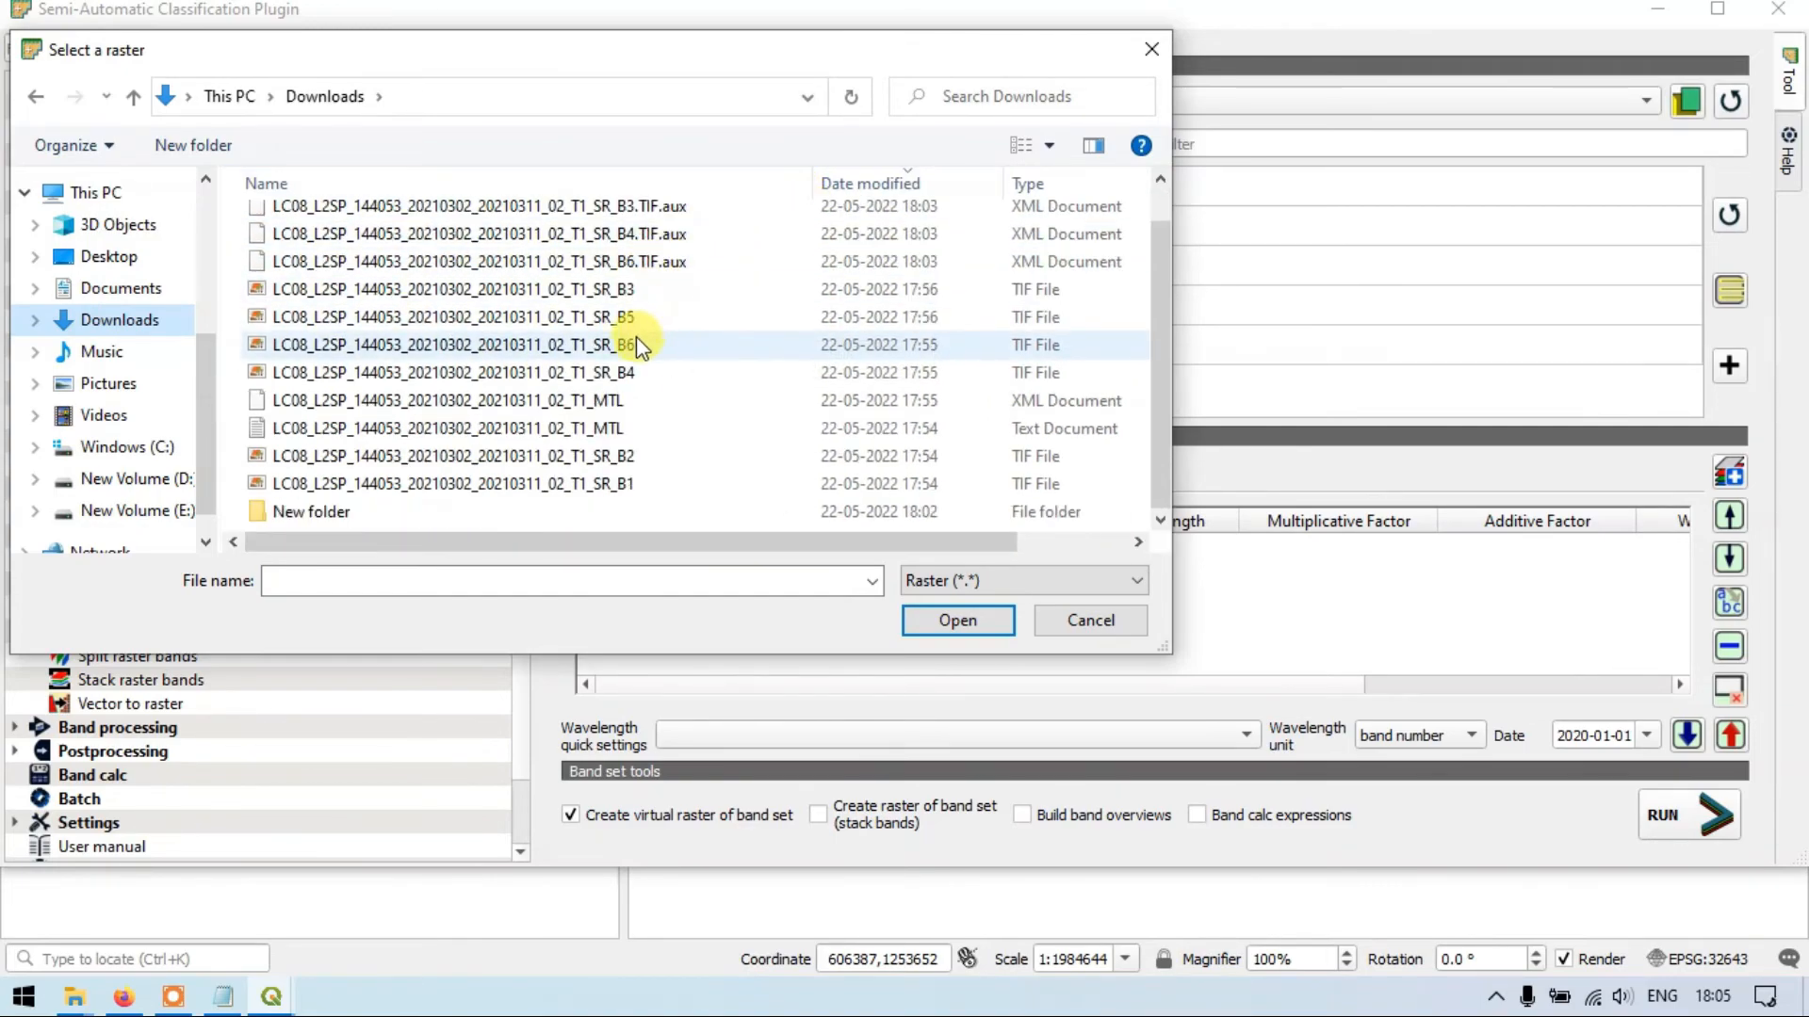
click(616, 288)
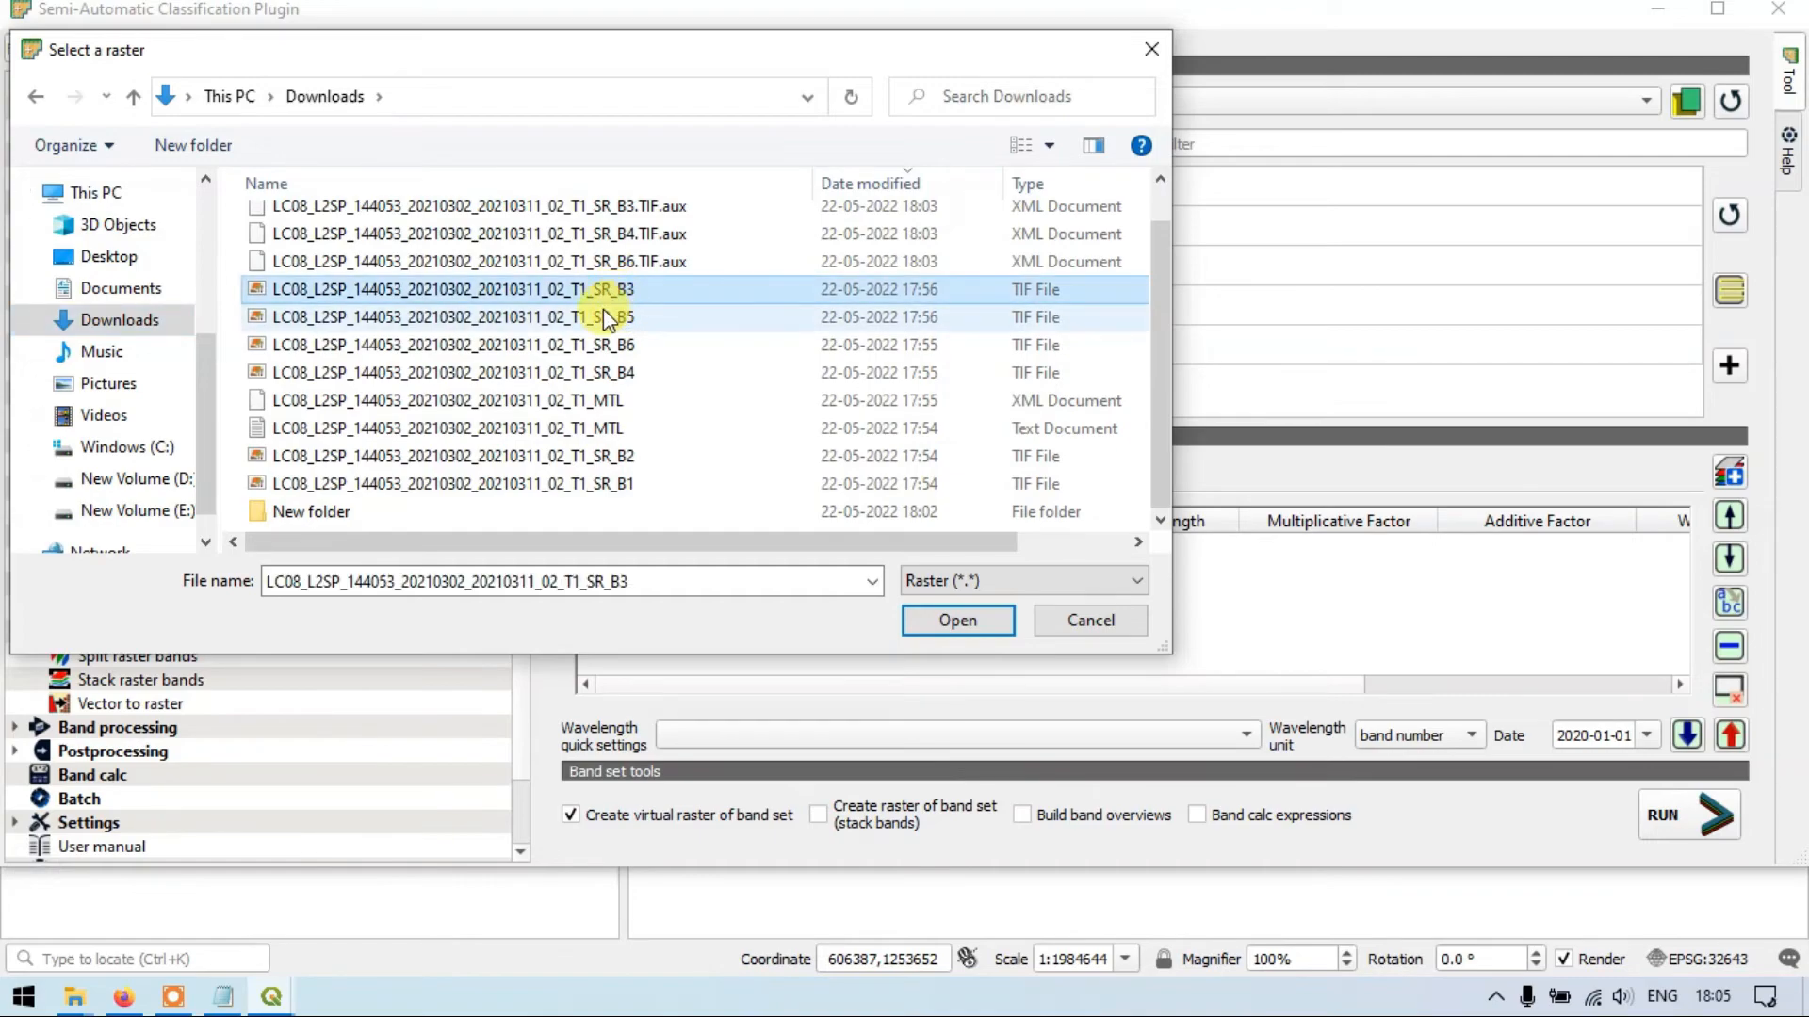
ctrl+click(604, 315)
ctrl+click(598, 342)
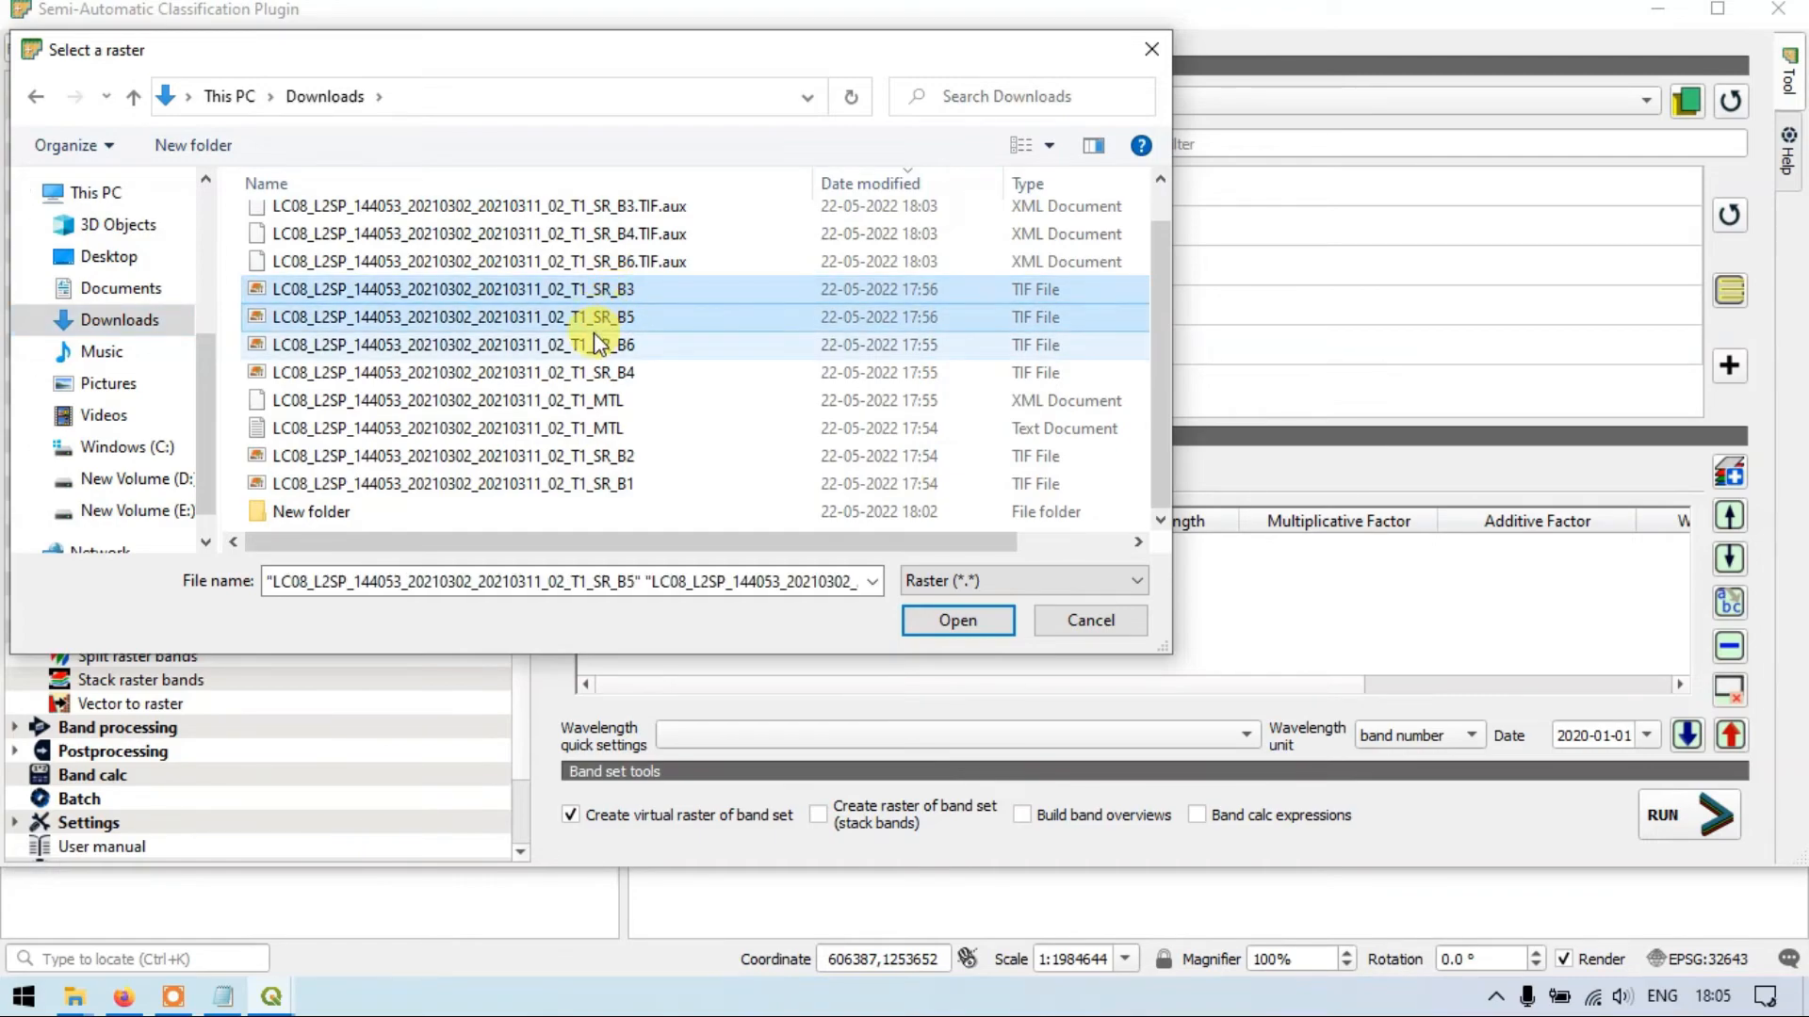
shift+click(585, 456)
click(596, 457)
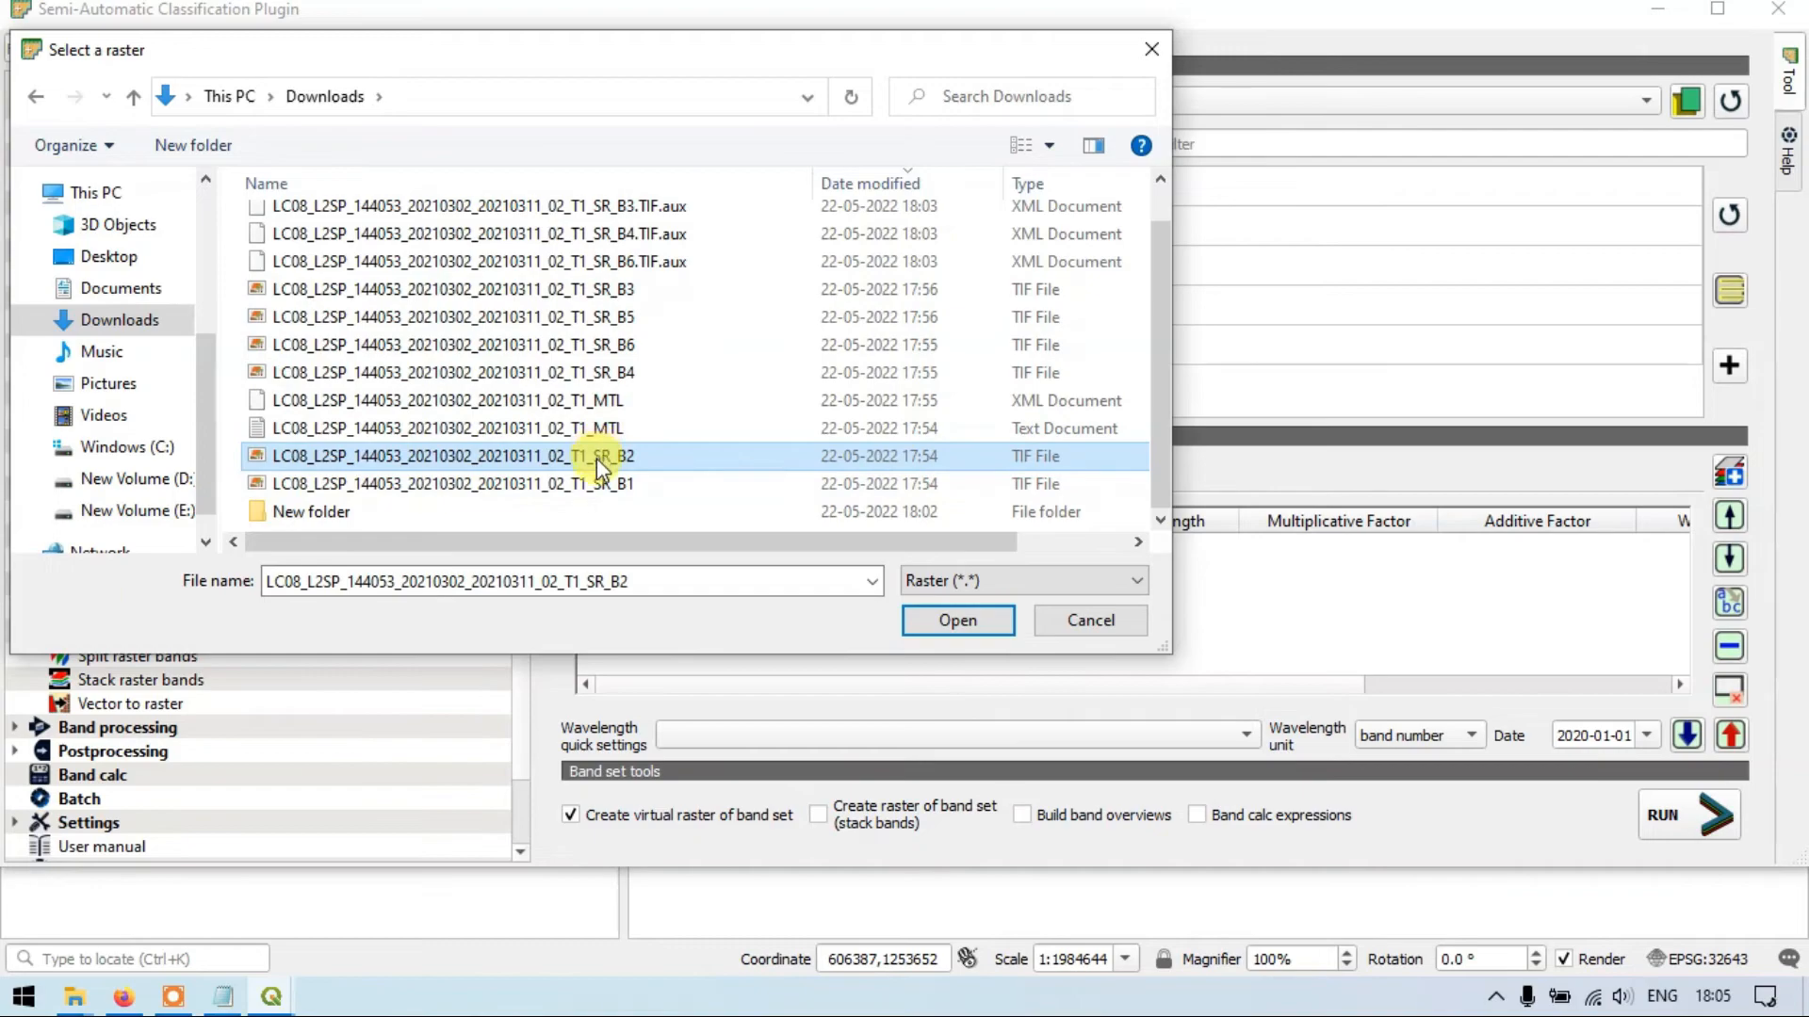
Load the SR_B1 to SR_B6 TIF files from Downloads into Band set 1 and look through the single band list.
click(613, 288)
ctrl+click(593, 311)
ctrl+click(586, 341)
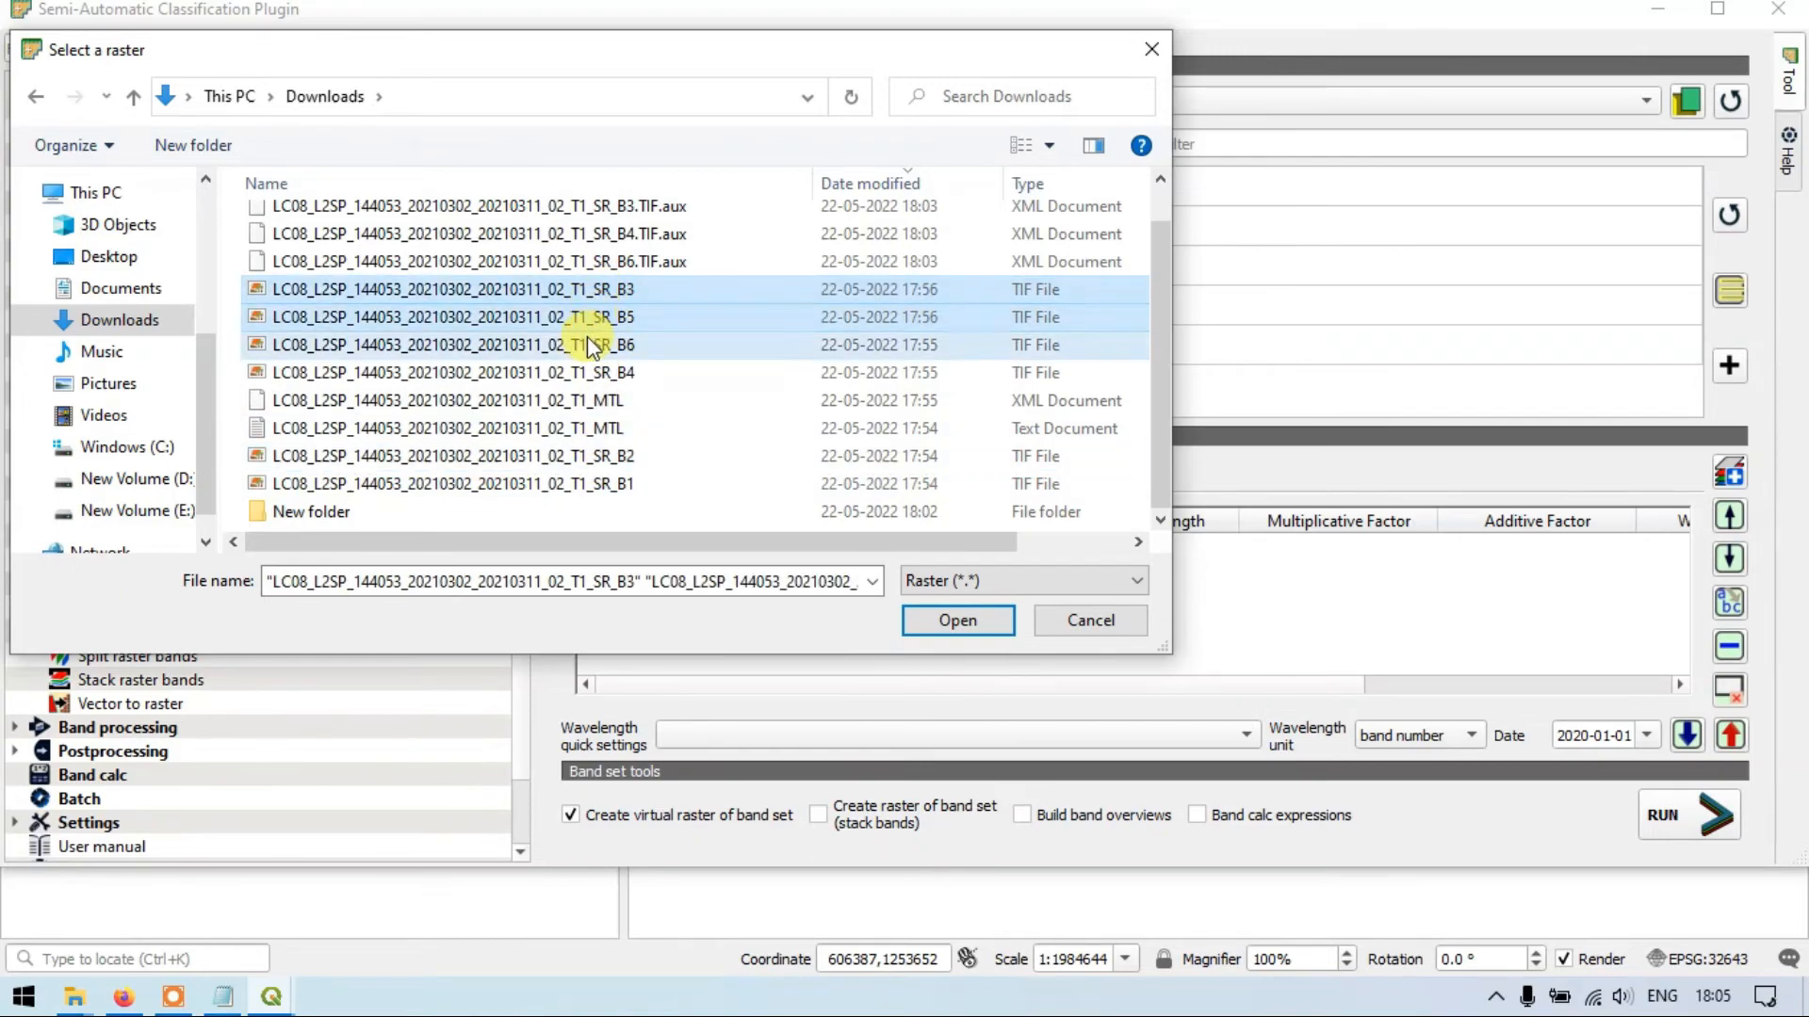
ctrl+click(597, 373)
ctrl+click(613, 456)
ctrl+click(614, 482)
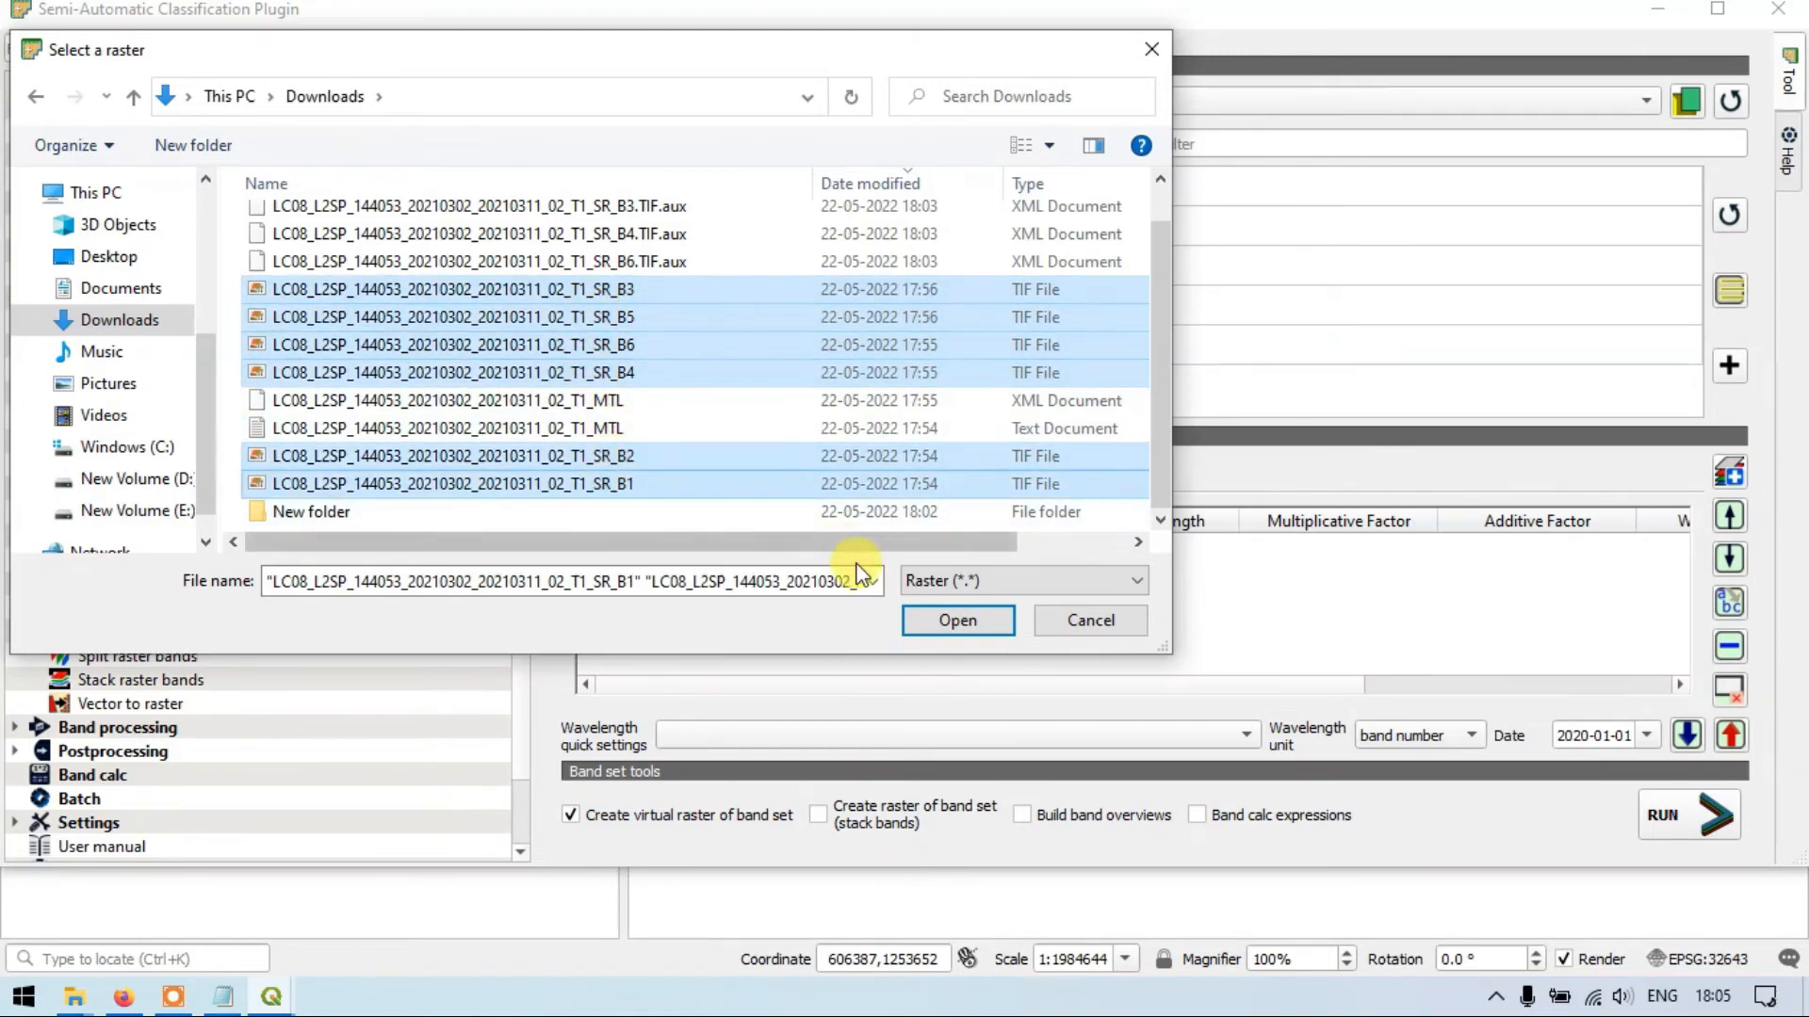
click(935, 622)
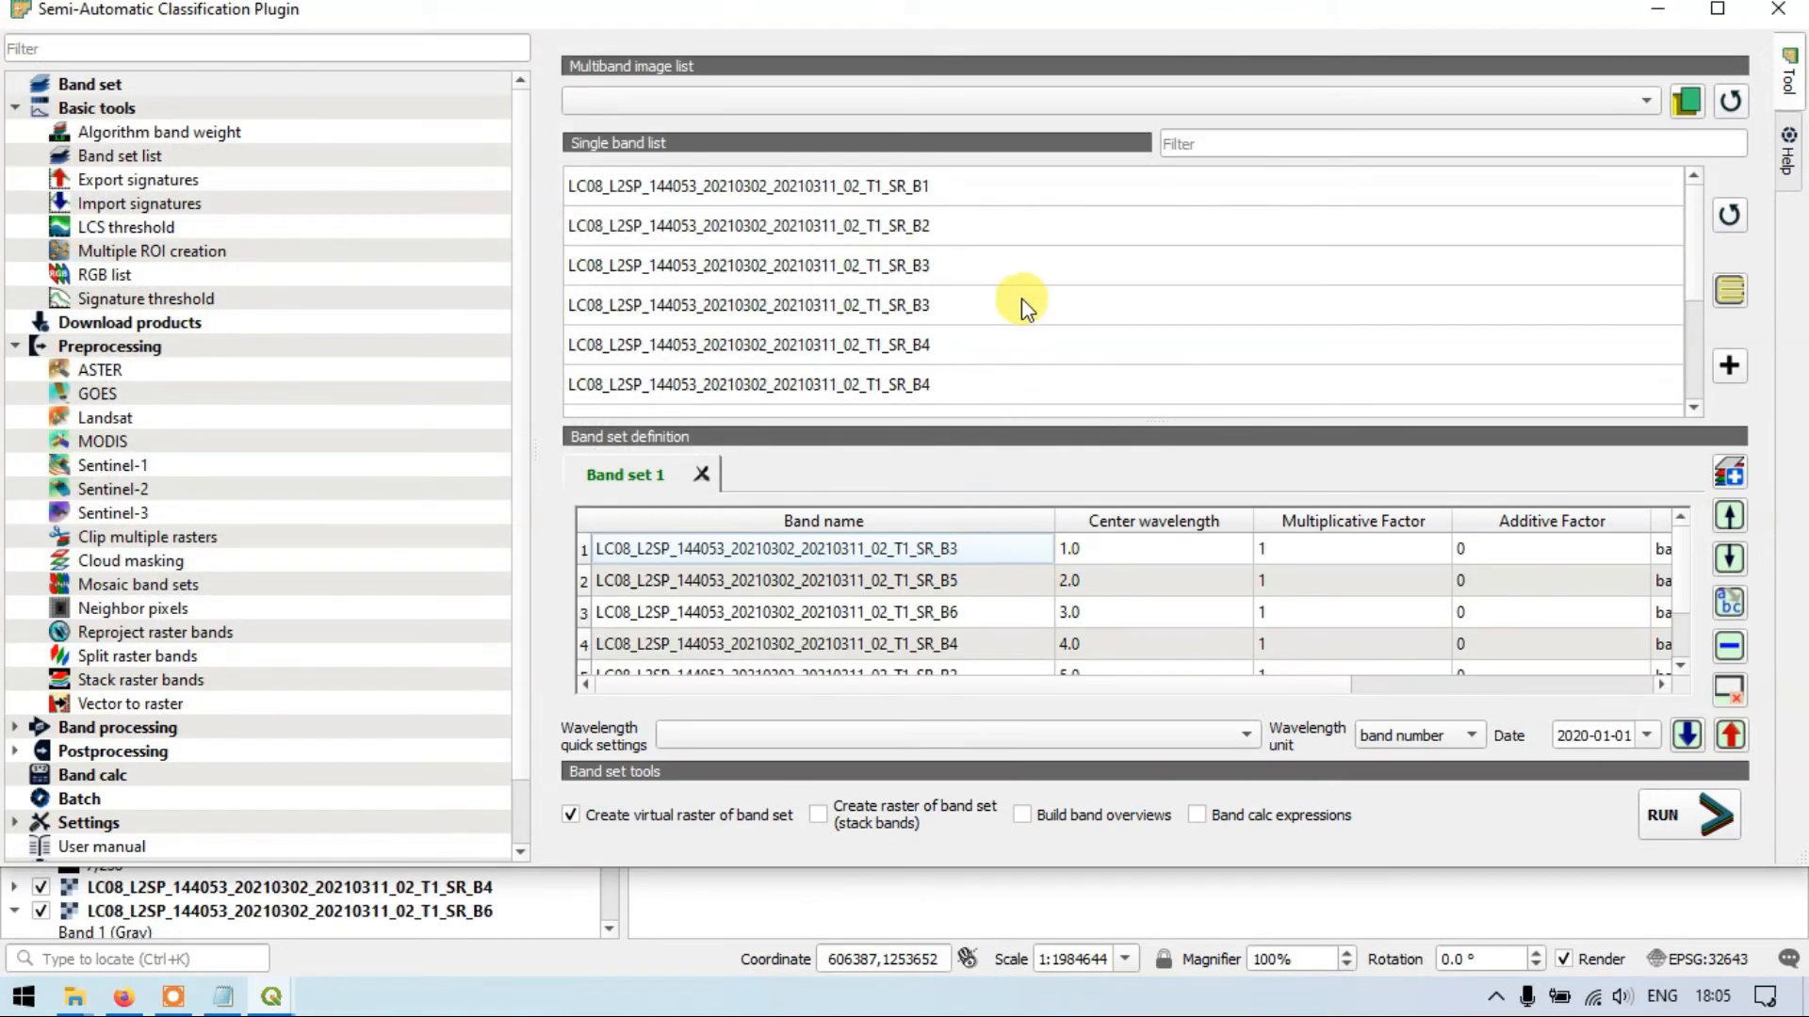
scroll(1025, 303, down, 2)
scroll(1024, 303, up, 2)
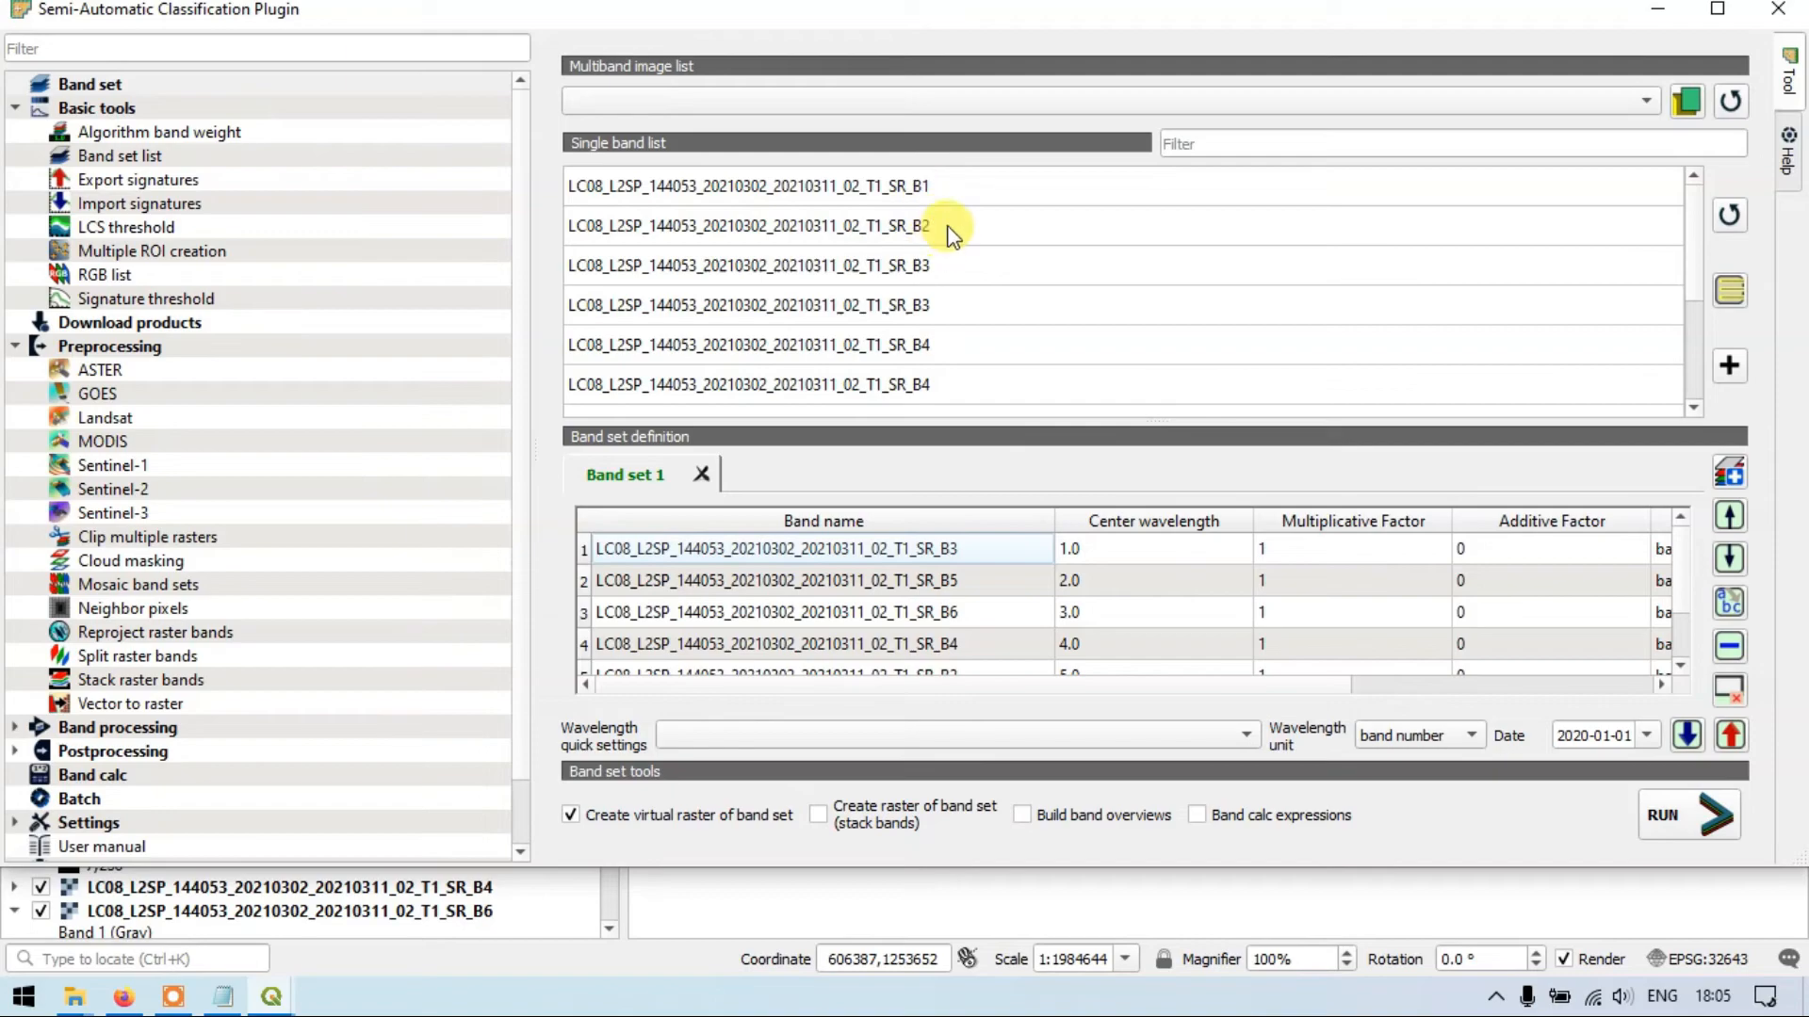
click(920, 267)
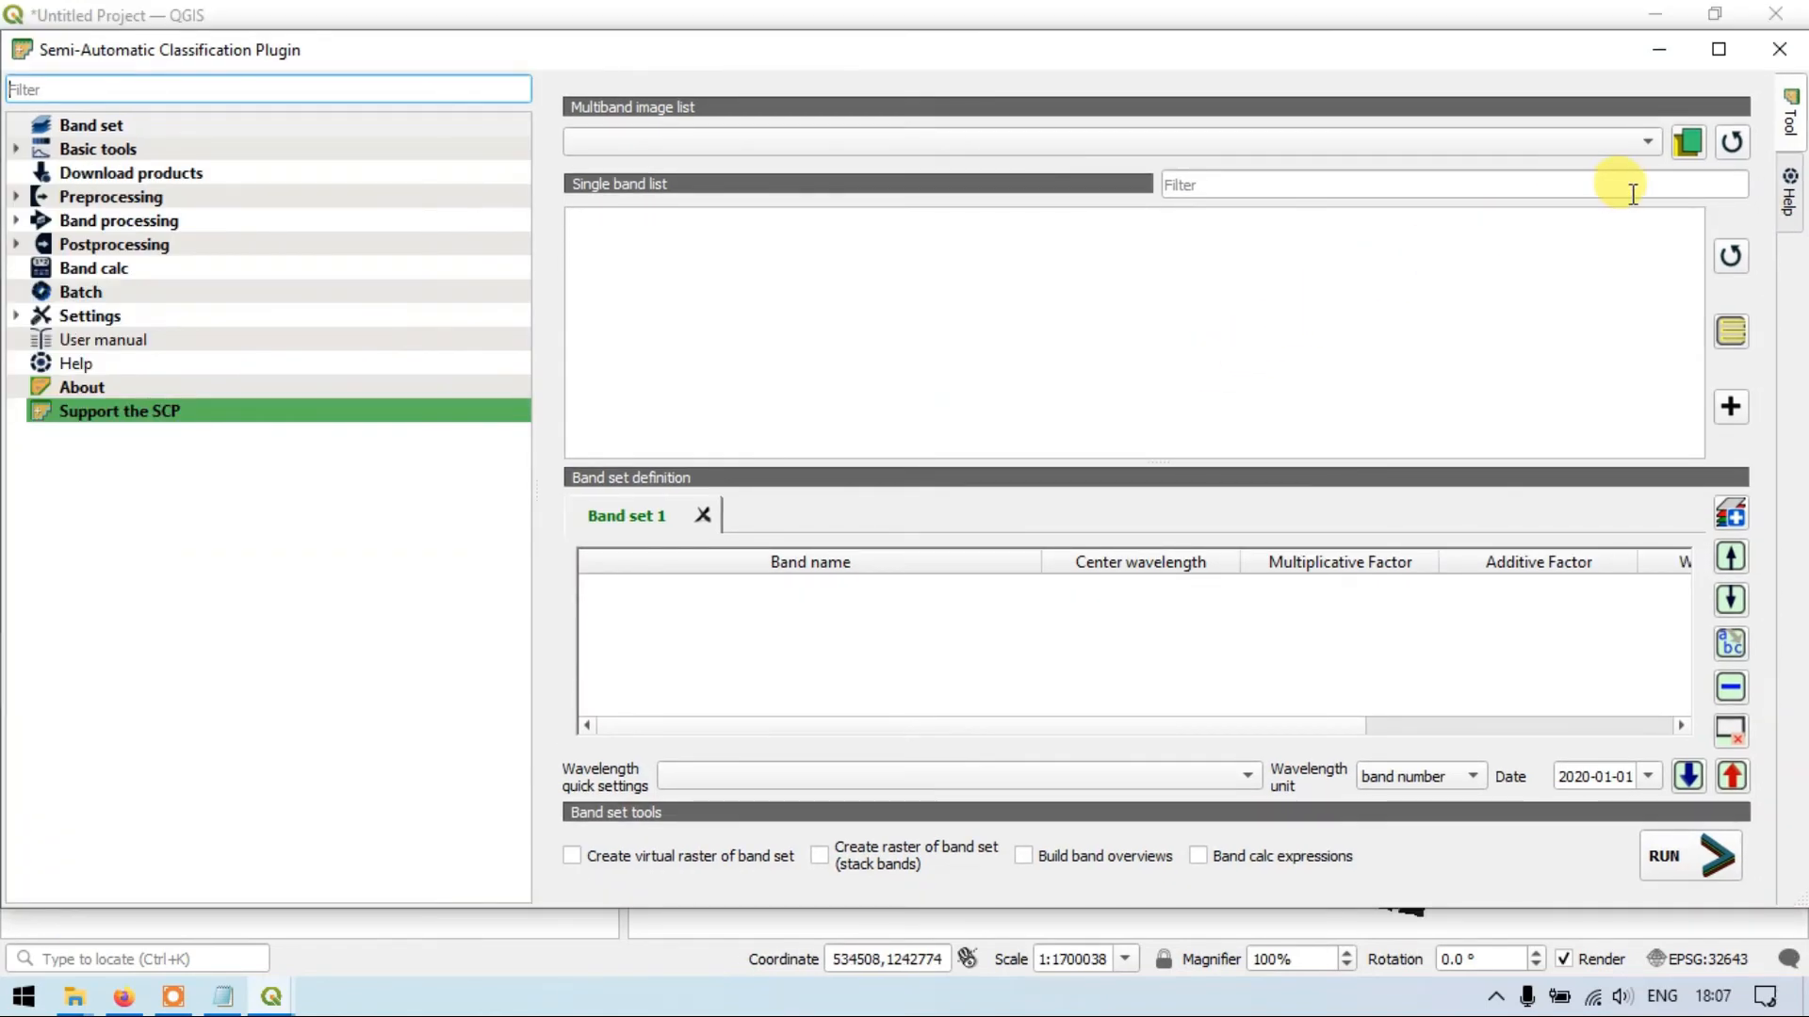
Add the six Landsat TIF files SR_B1 to SR_B6 from Downloads to the empty Band set 1.
click(1690, 143)
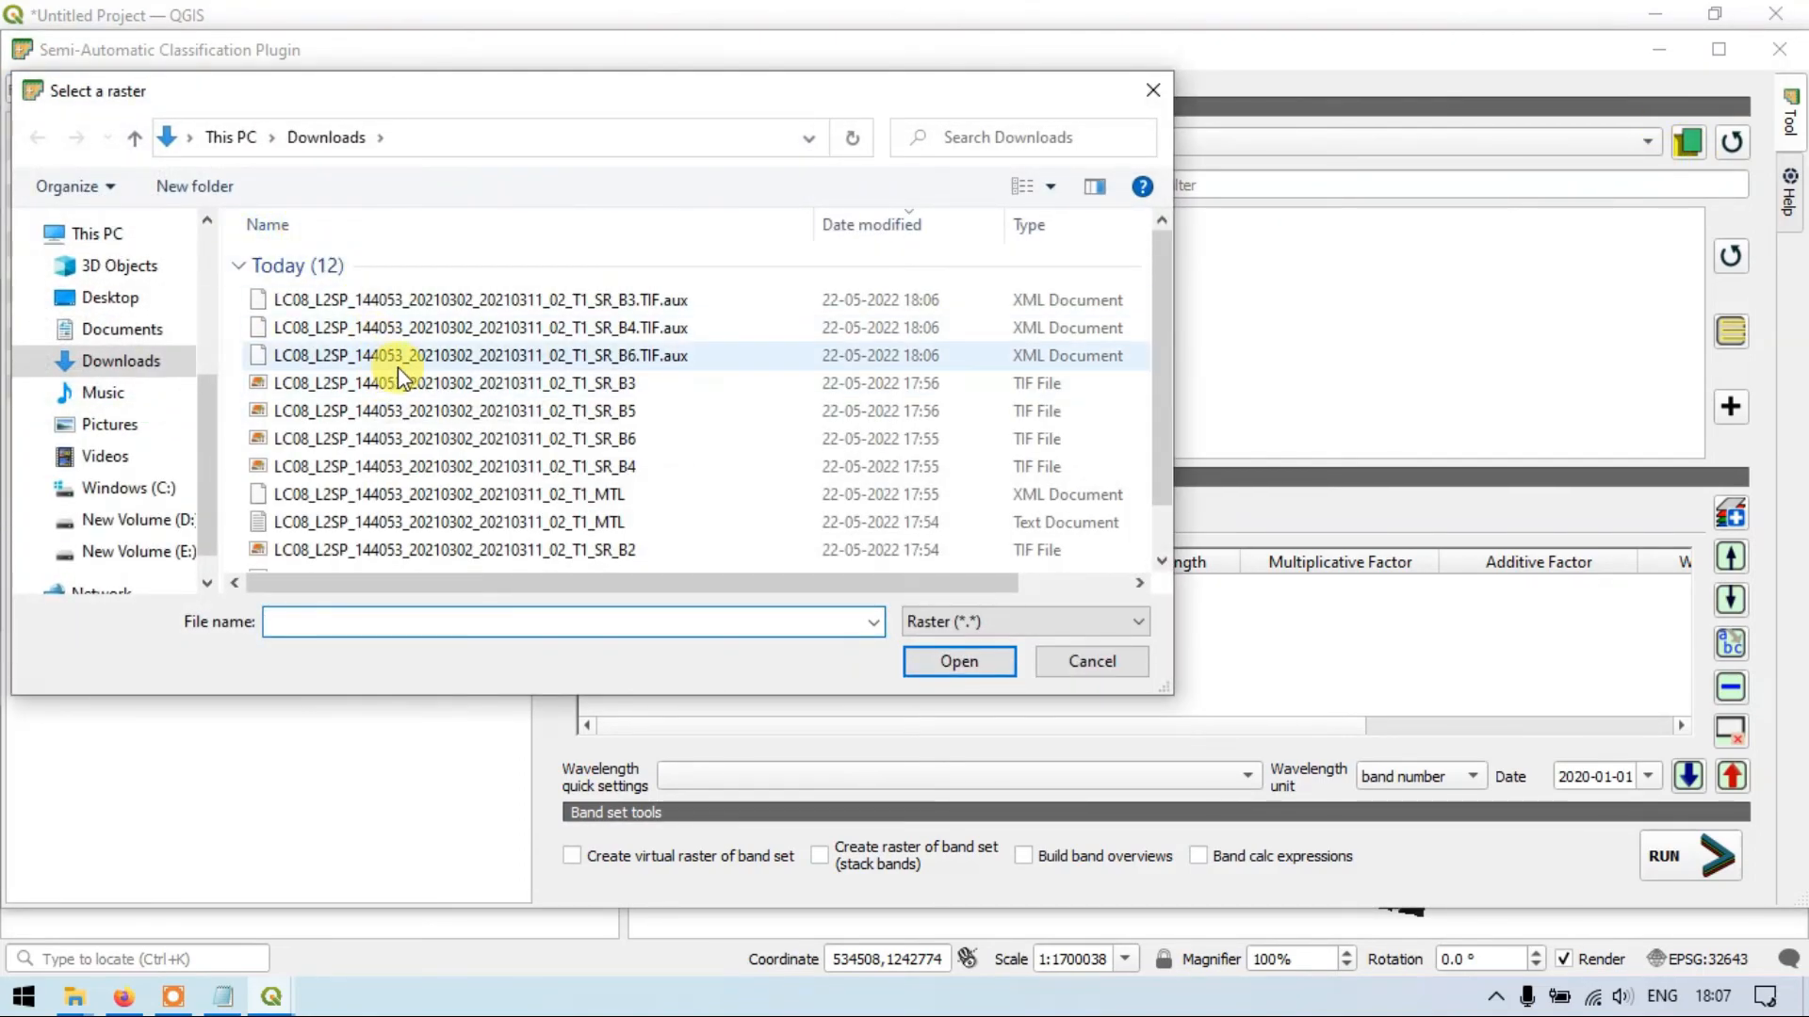
scroll(414, 381, down, 1)
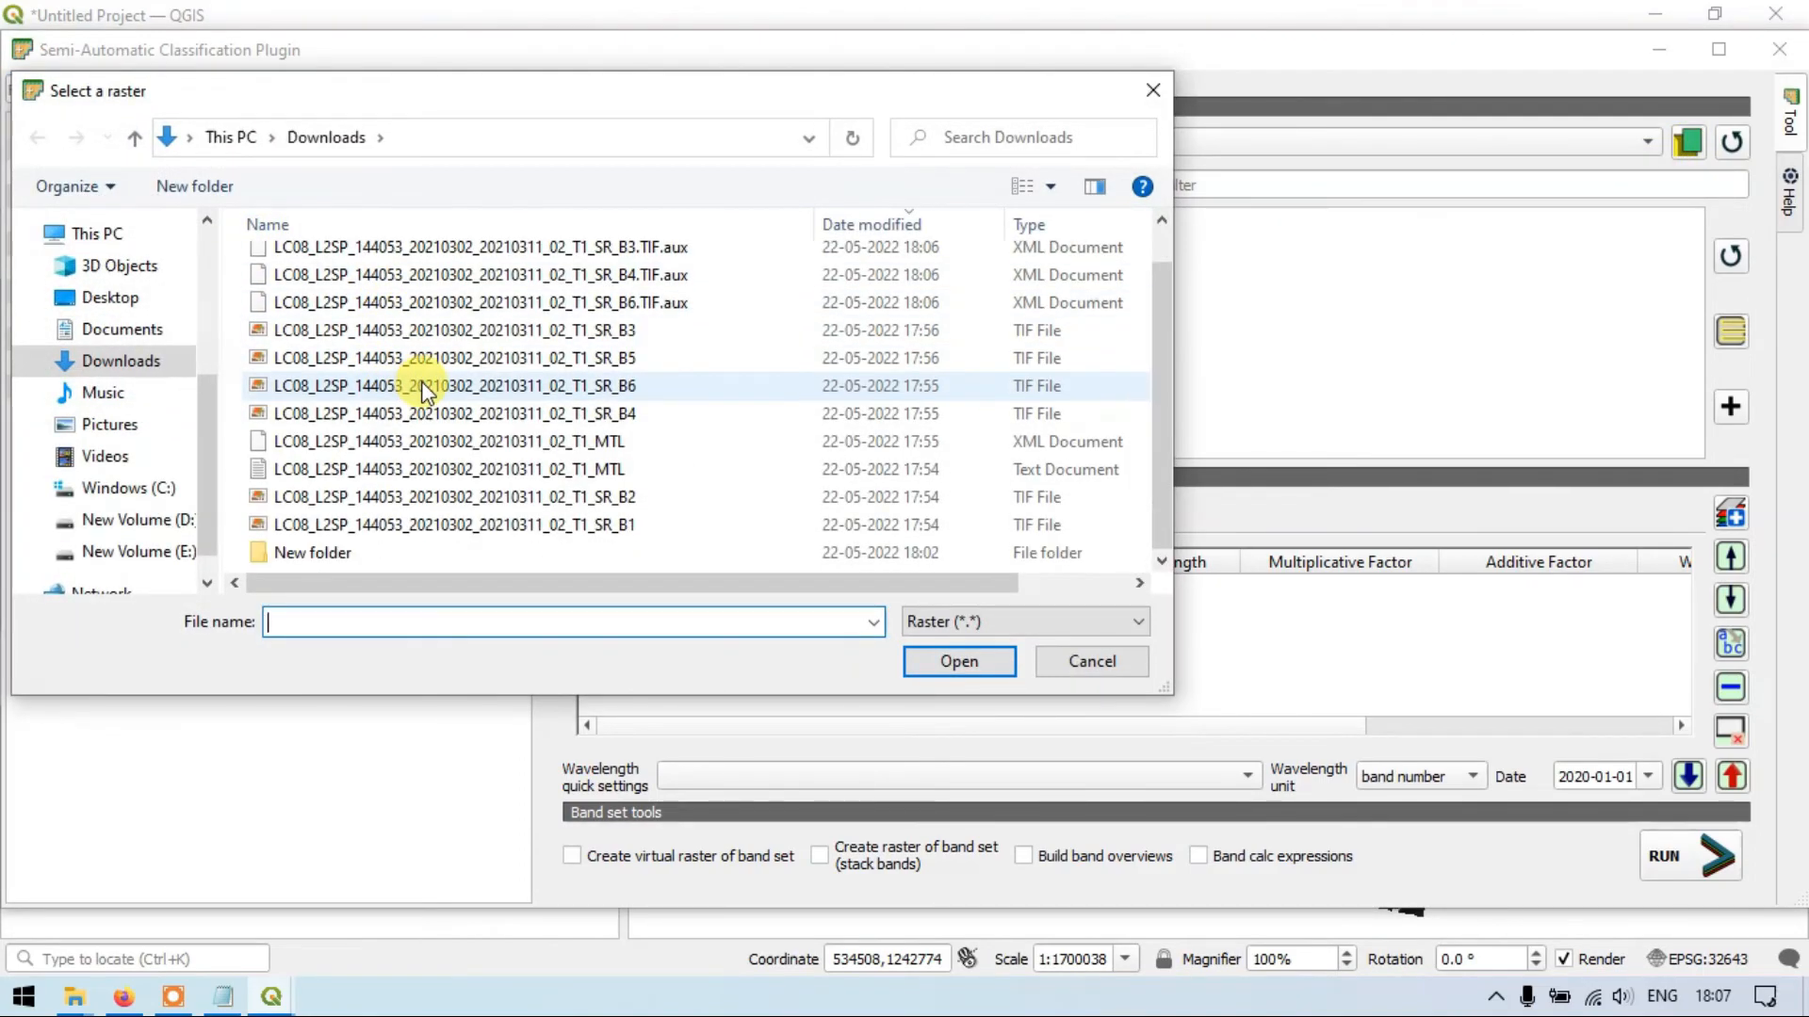
click(422, 528)
ctrl+click(447, 499)
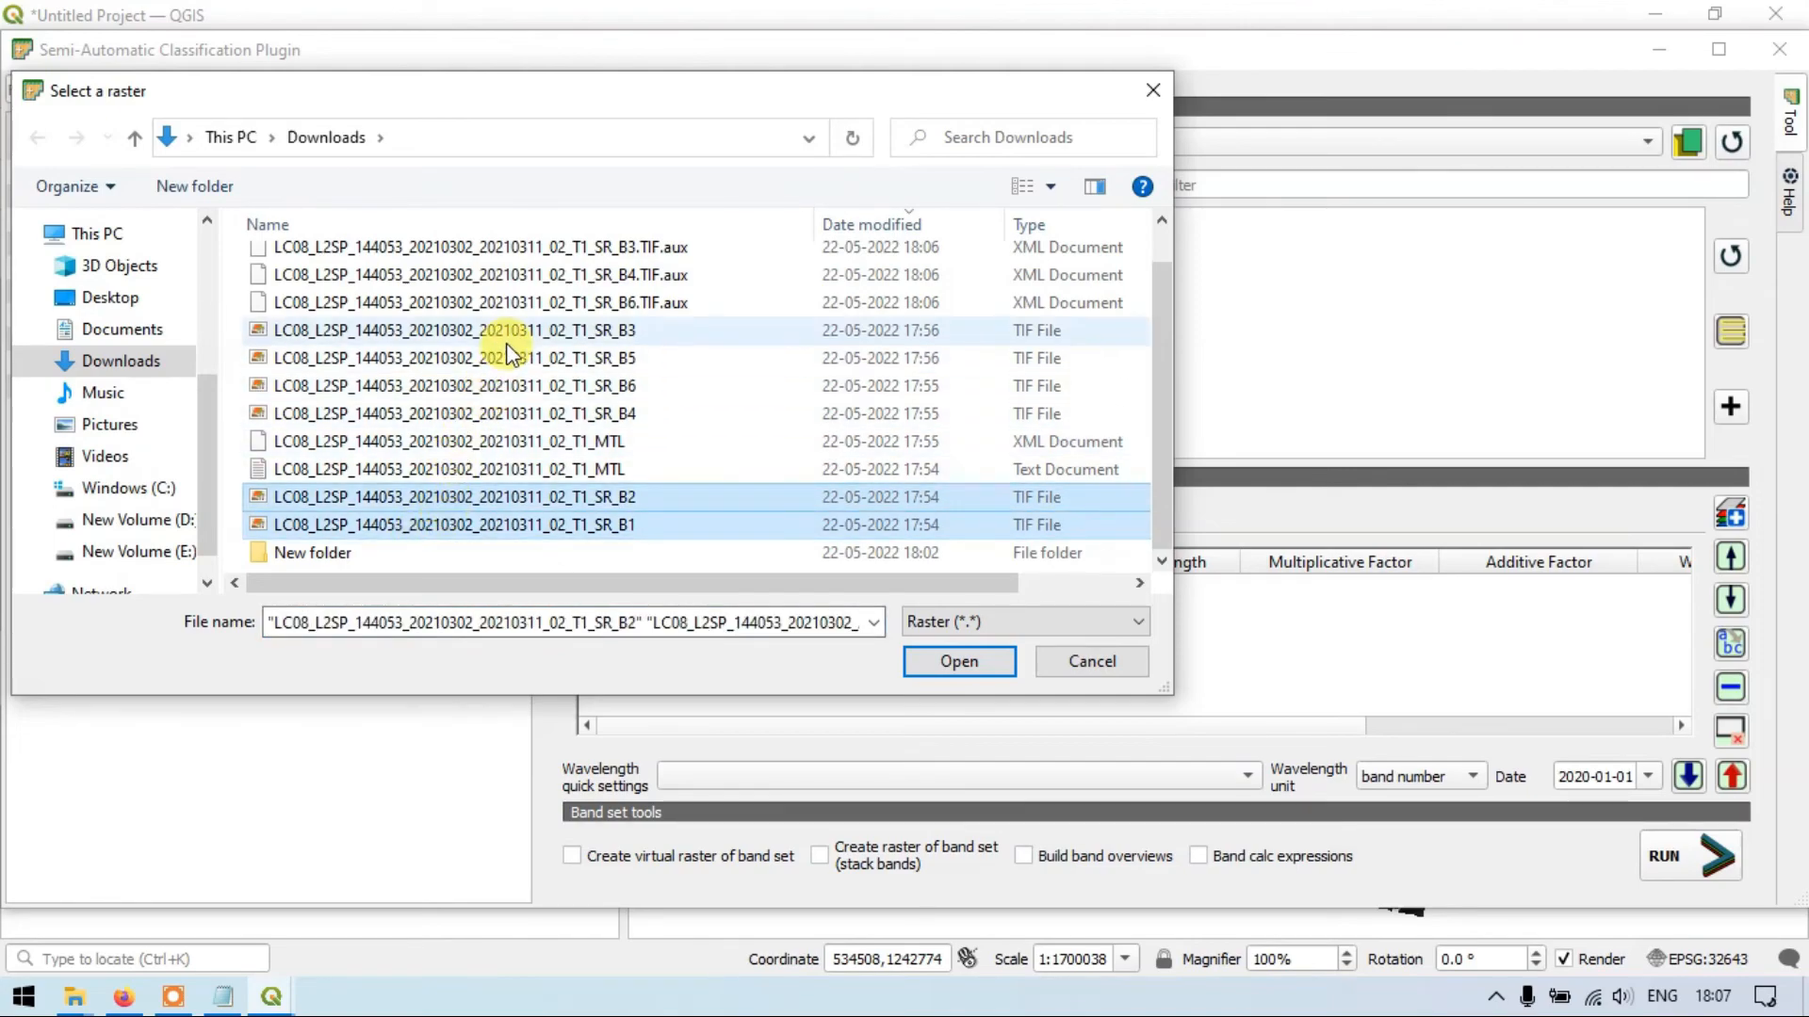
ctrl+click(513, 330)
ctrl+click(496, 414)
ctrl+click(516, 360)
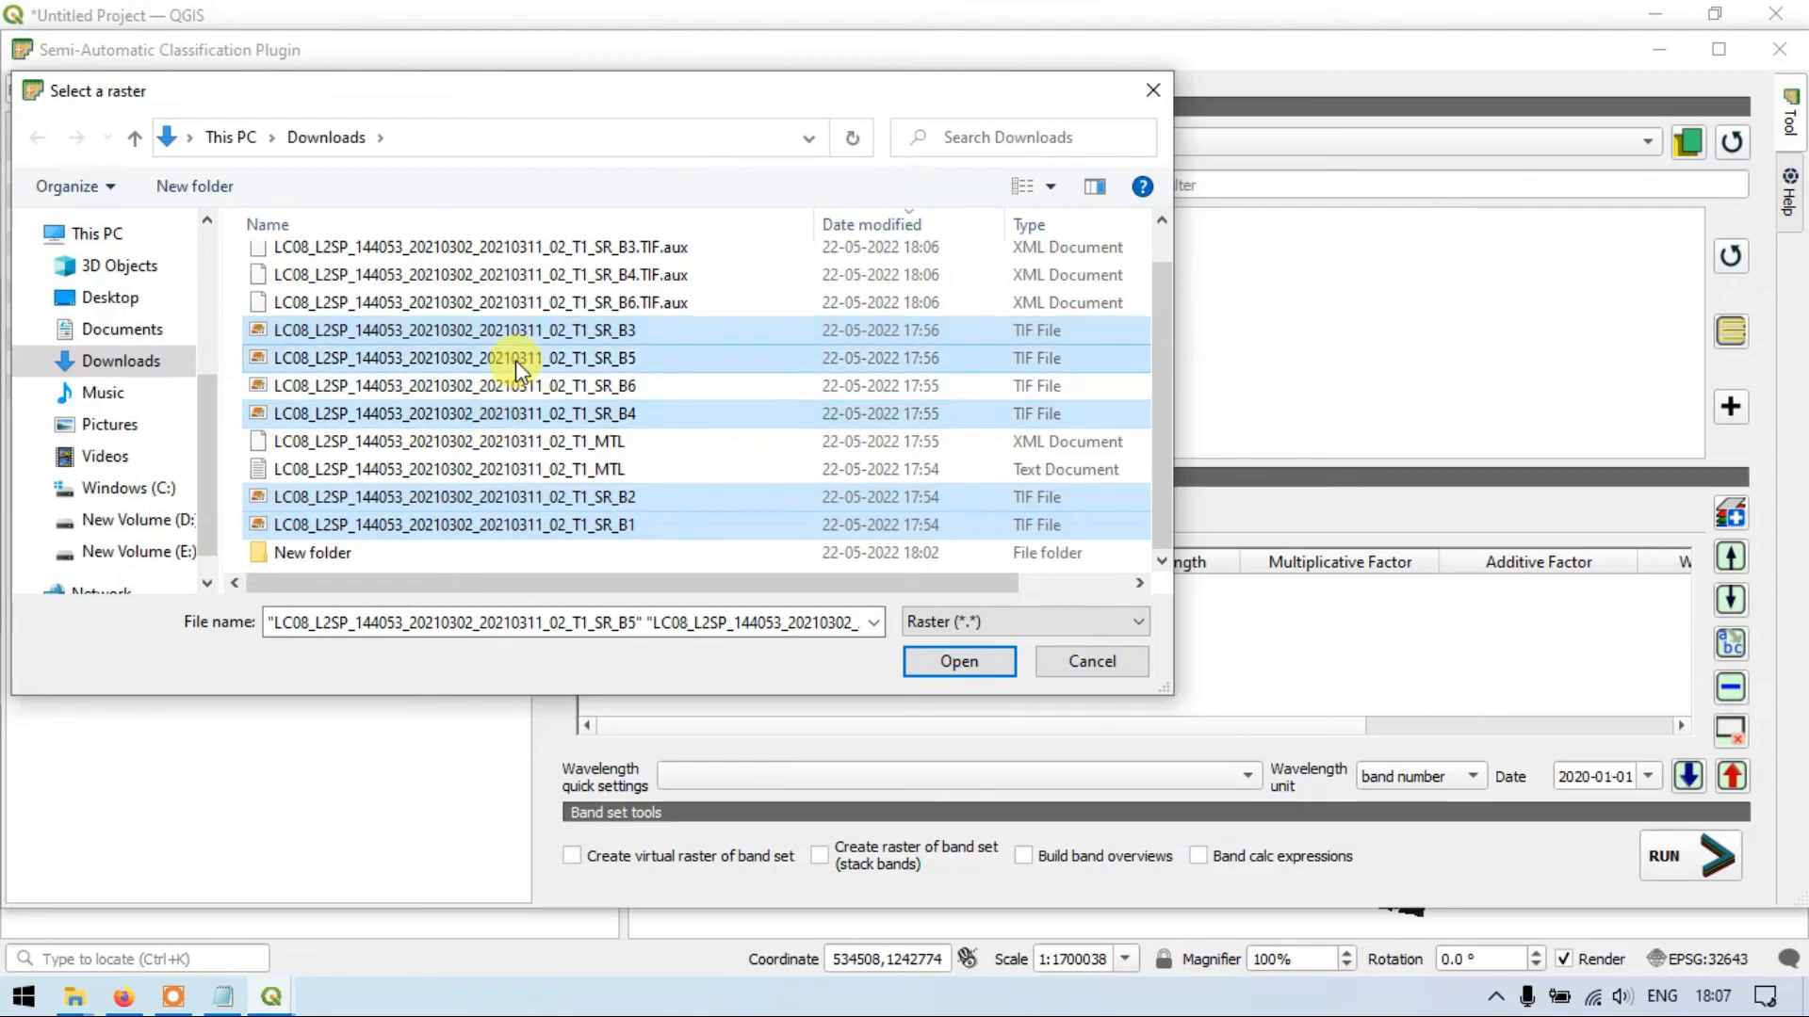
ctrl+click(515, 387)
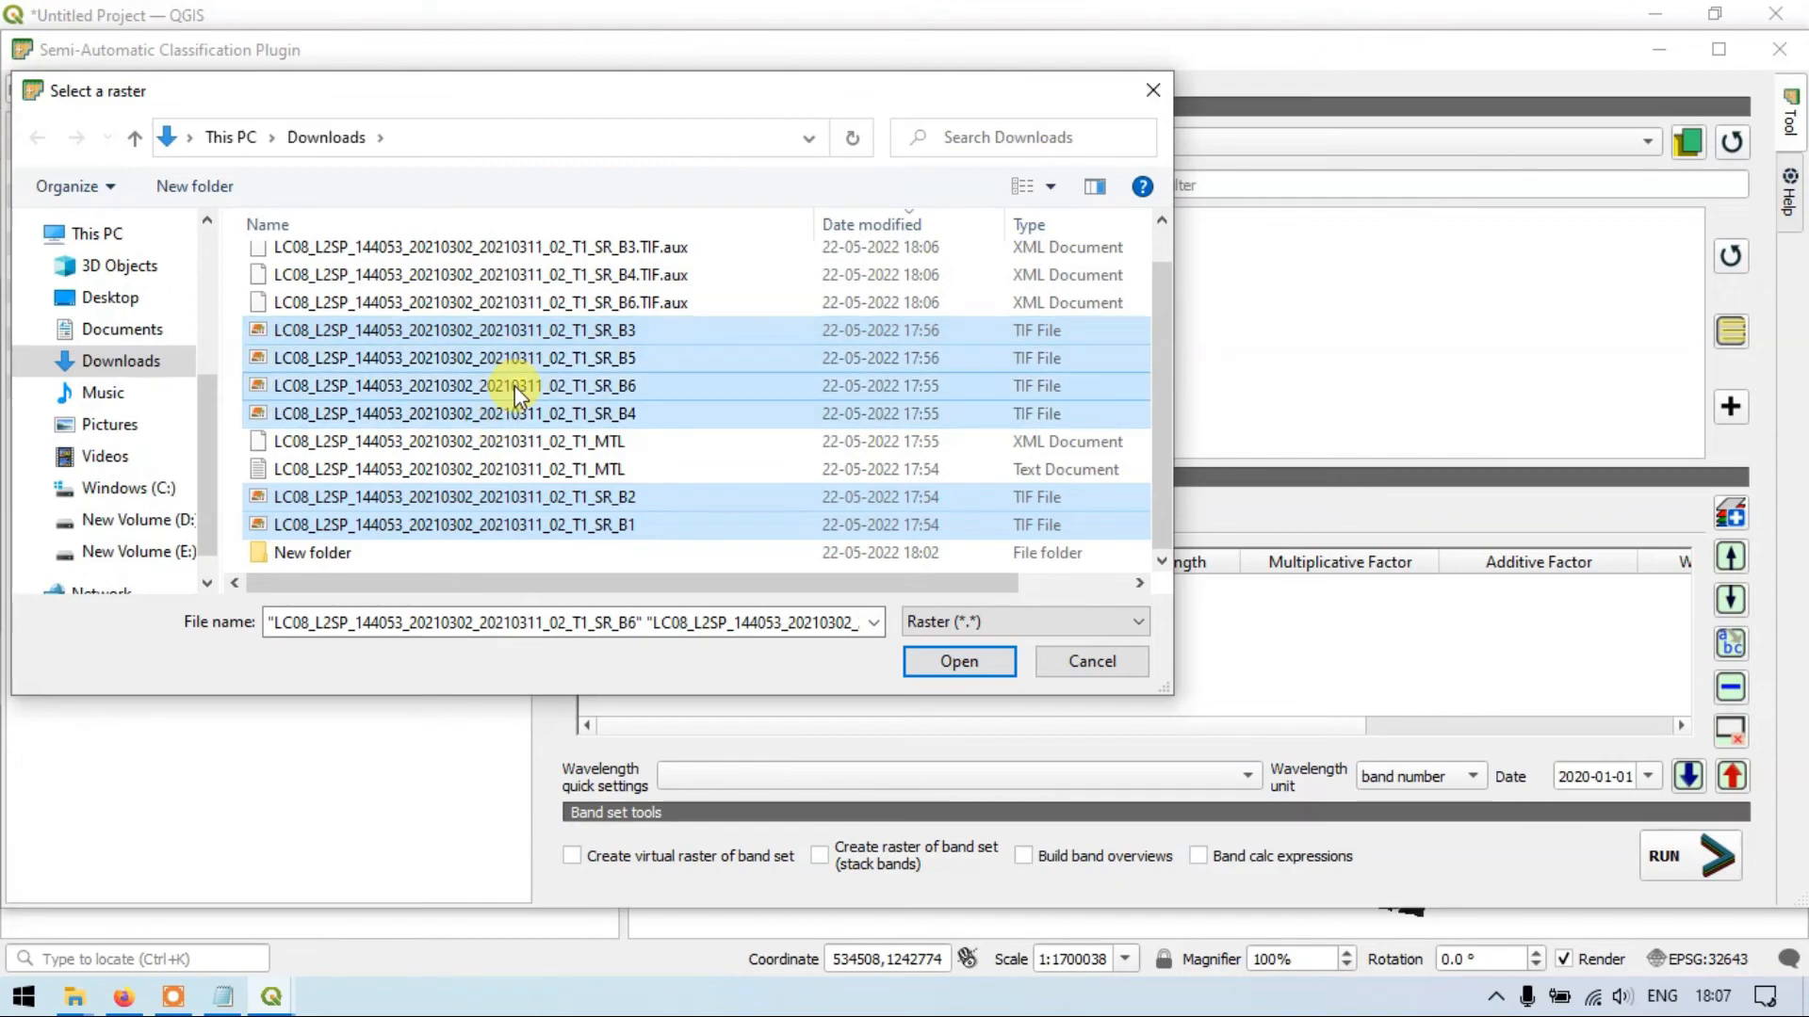
click(959, 661)
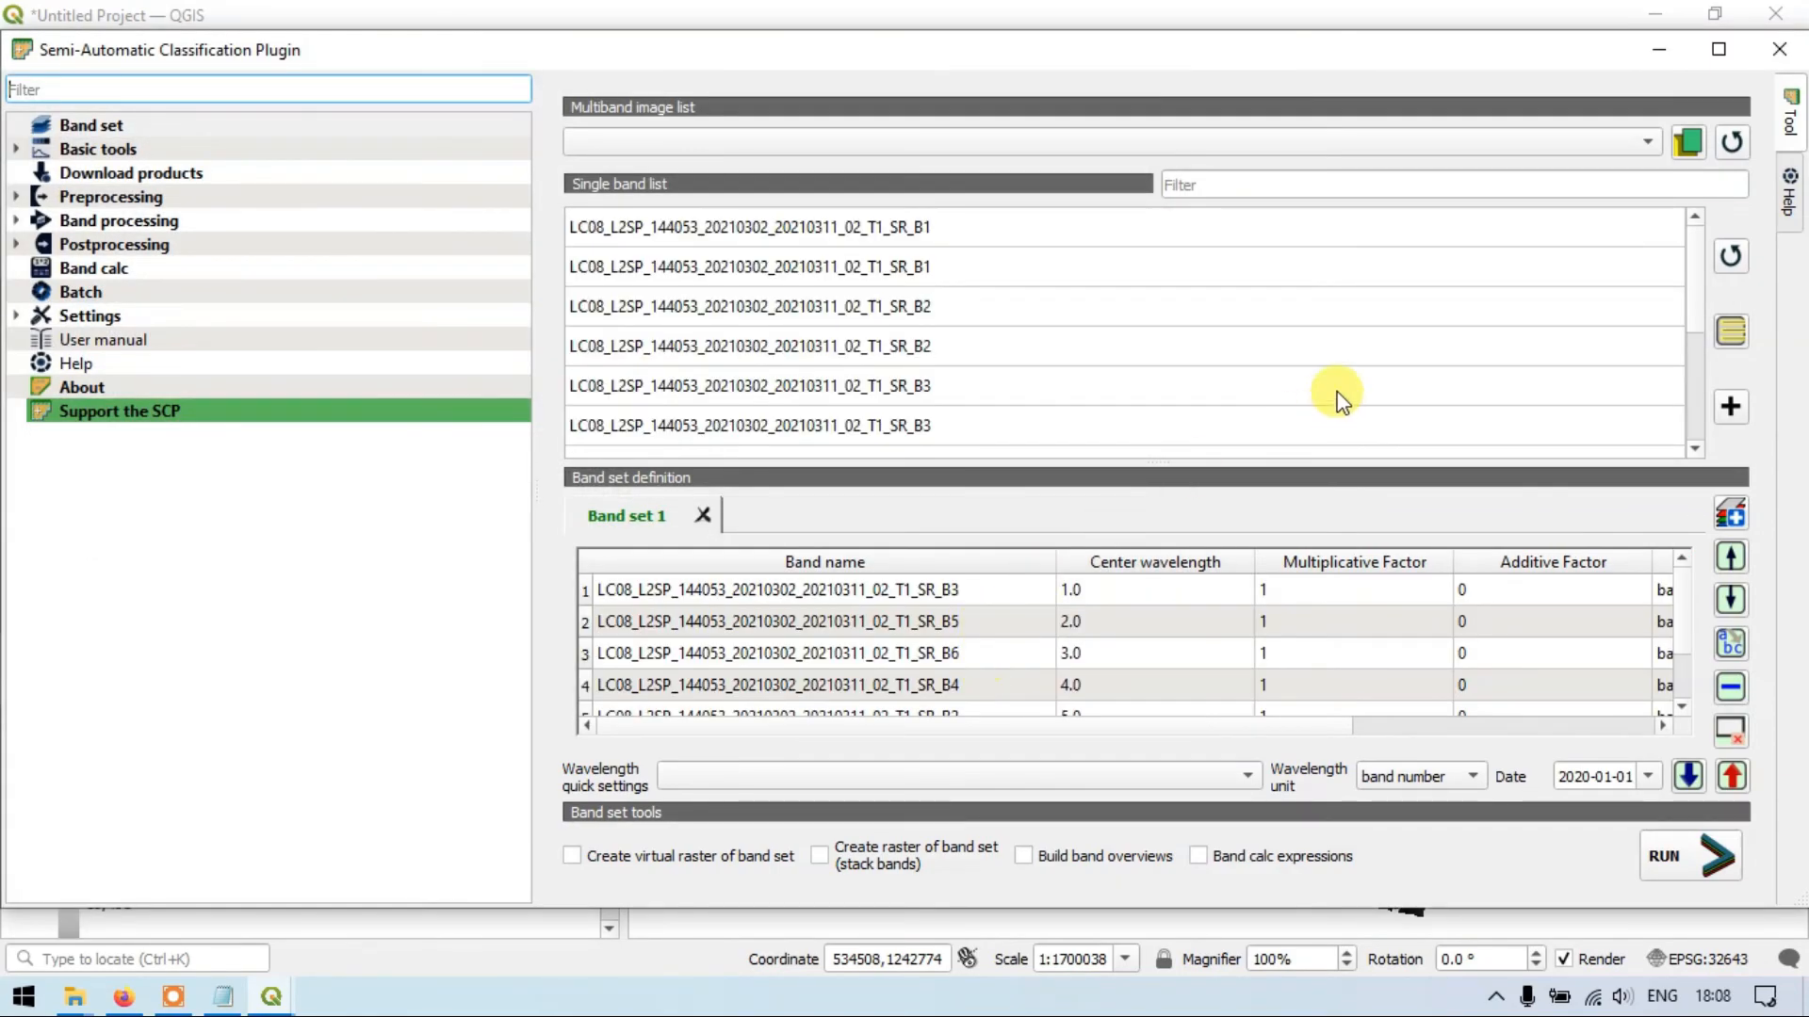
Create a virtual raster of Band set 1, saving it in New folder inside Downloads.
scroll(1014, 637, down, 1)
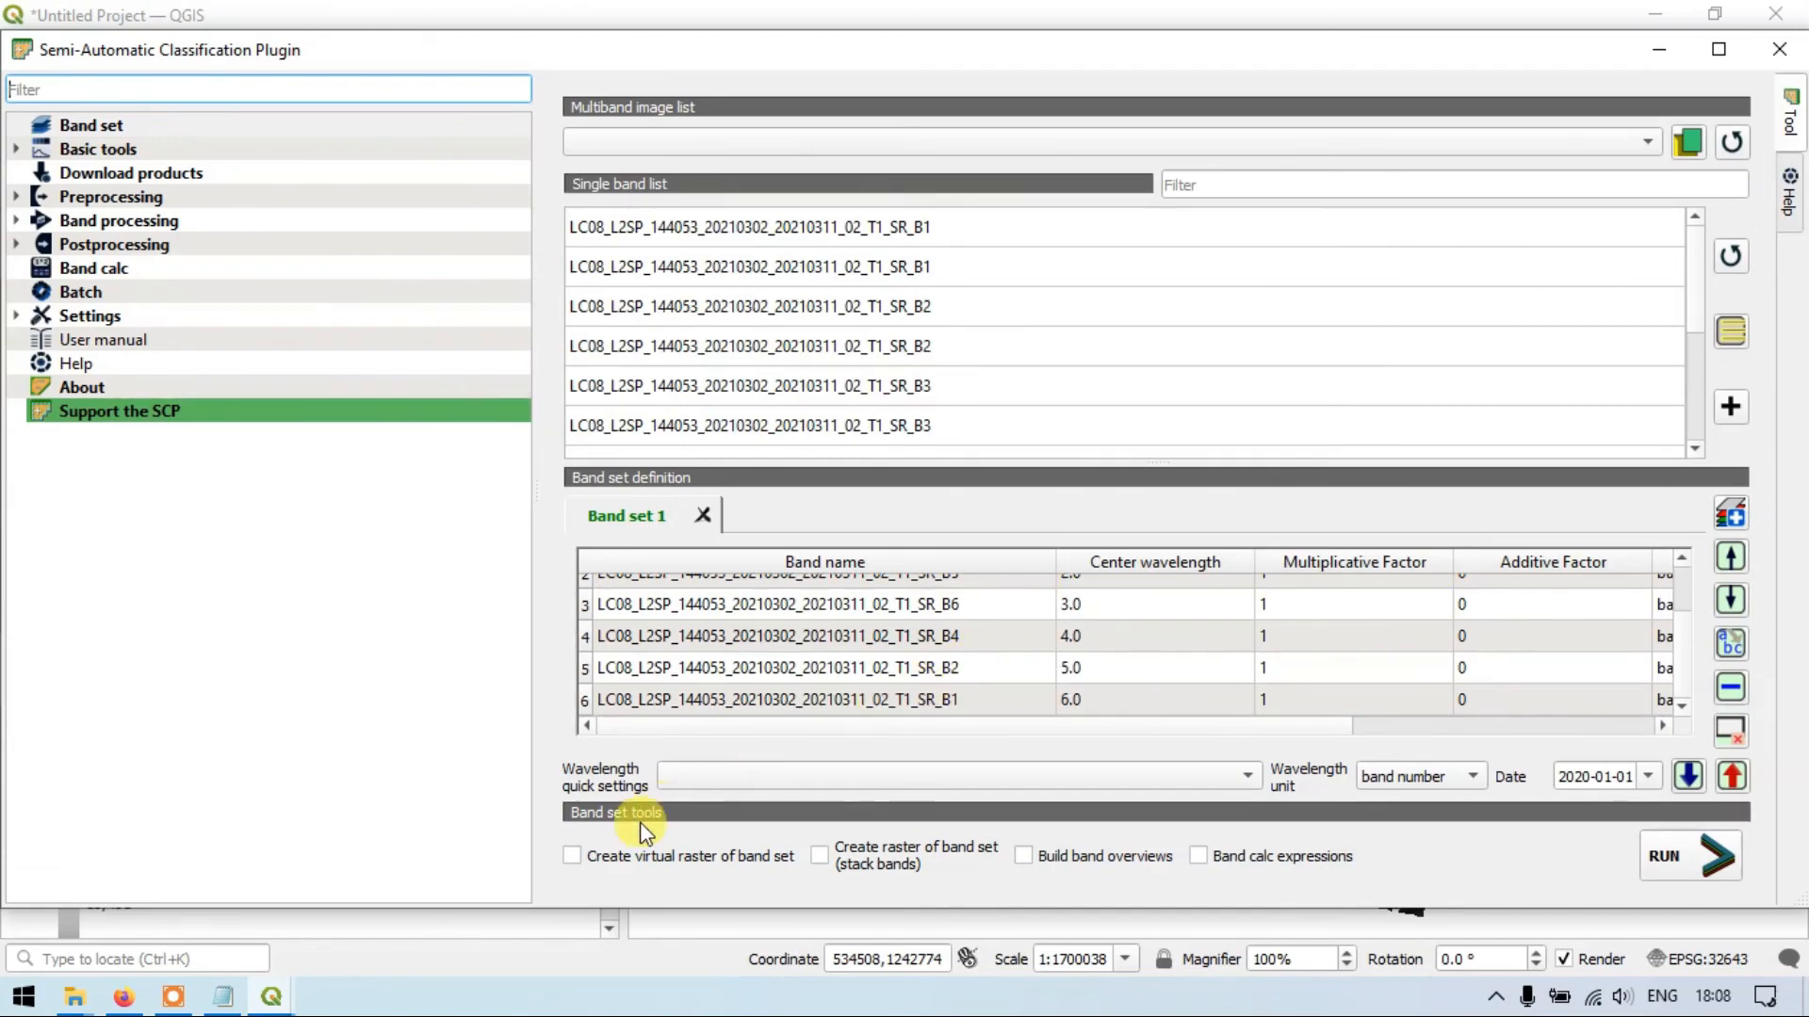
click(572, 856)
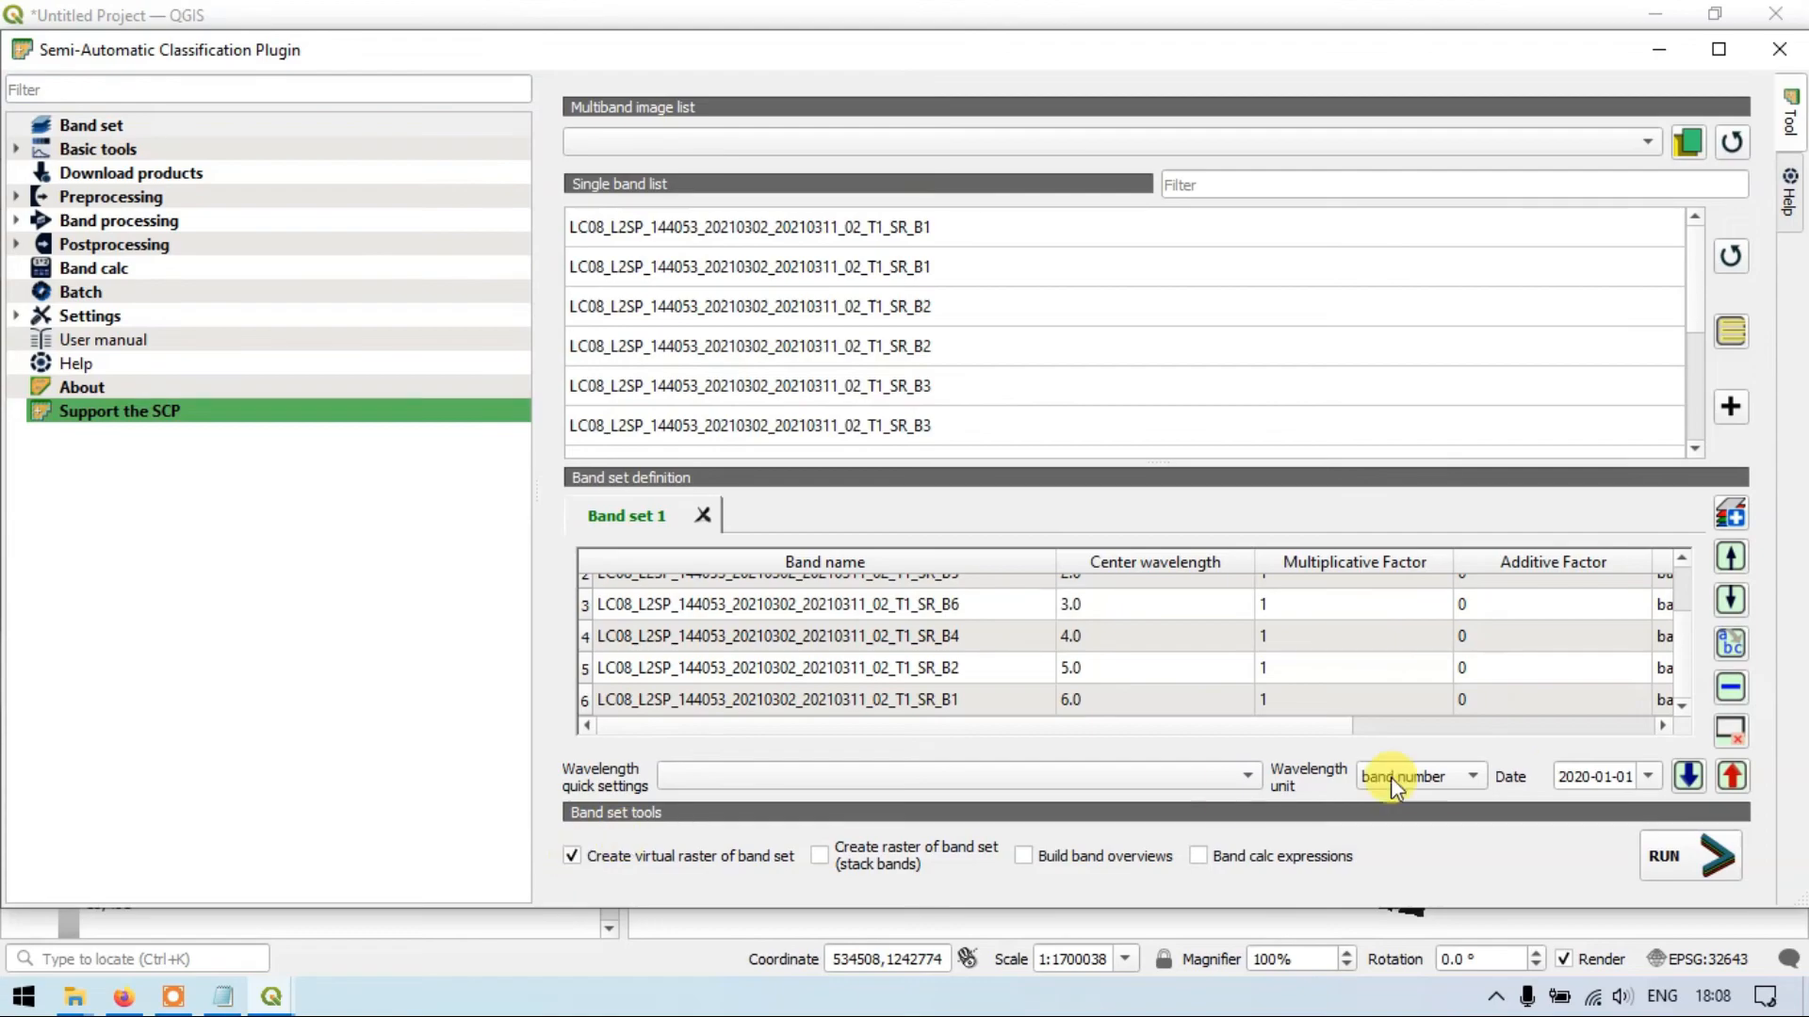
click(1667, 856)
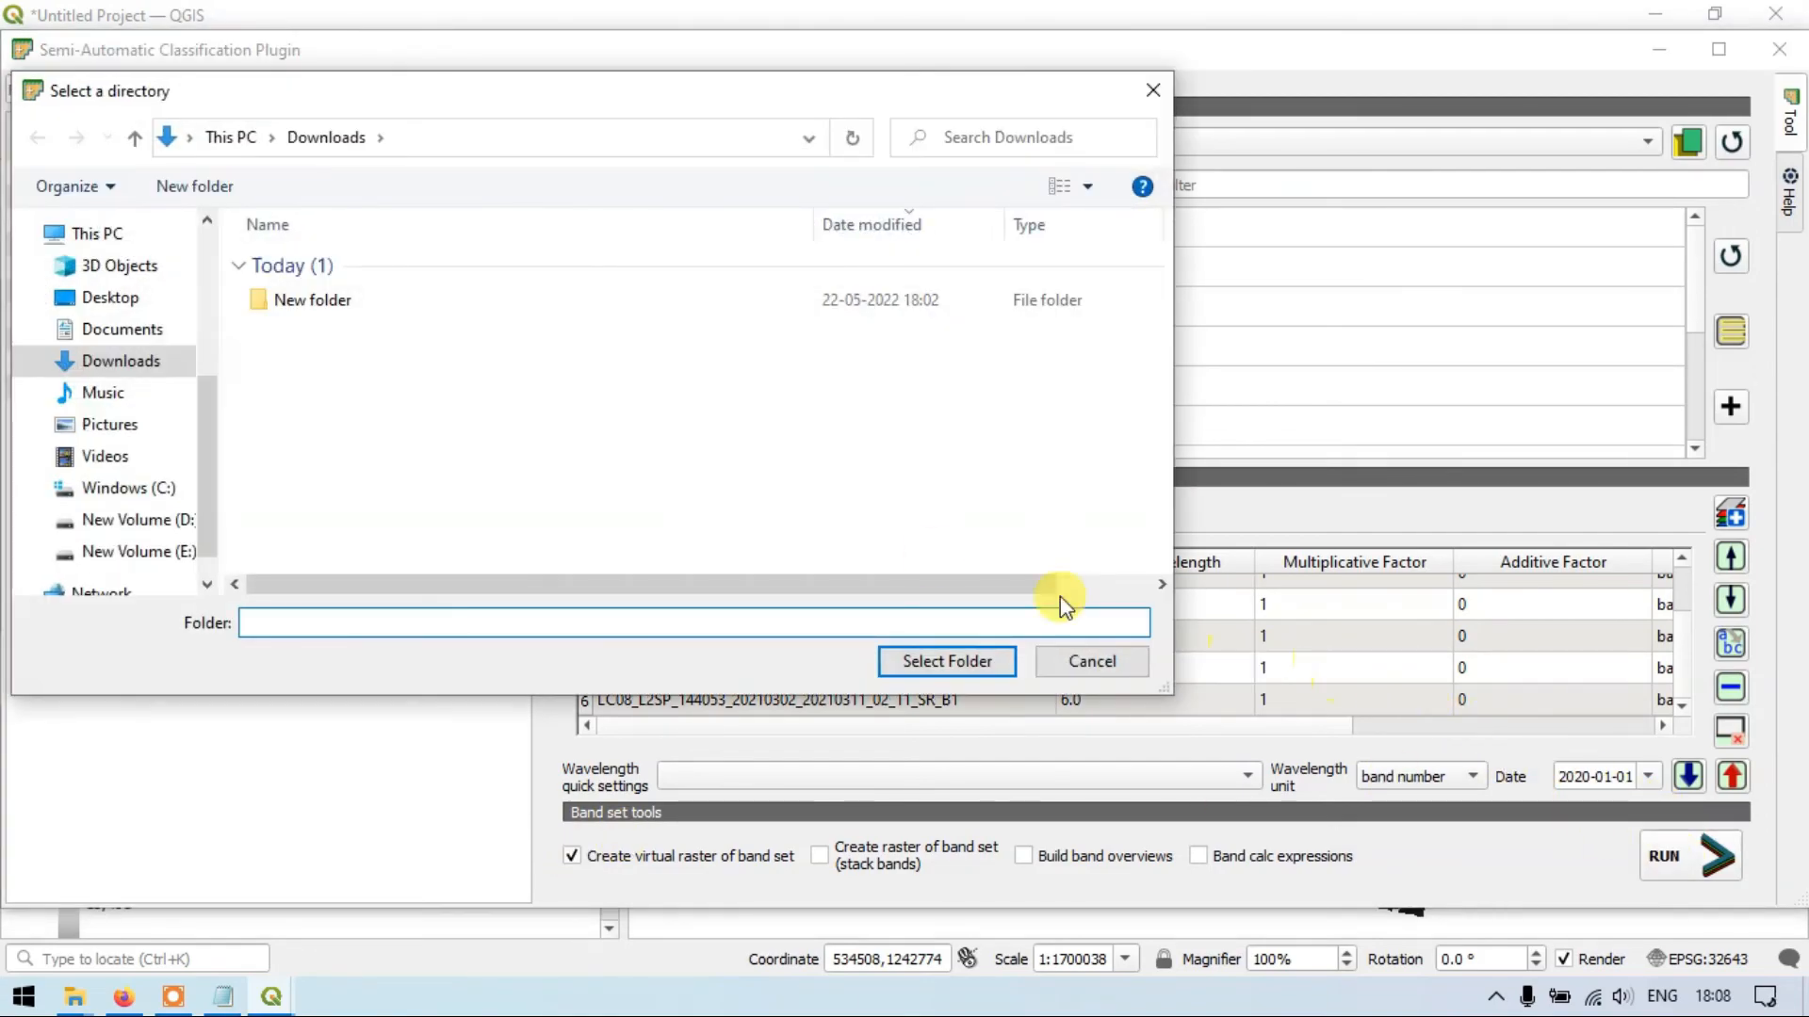
click(337, 303)
click(970, 662)
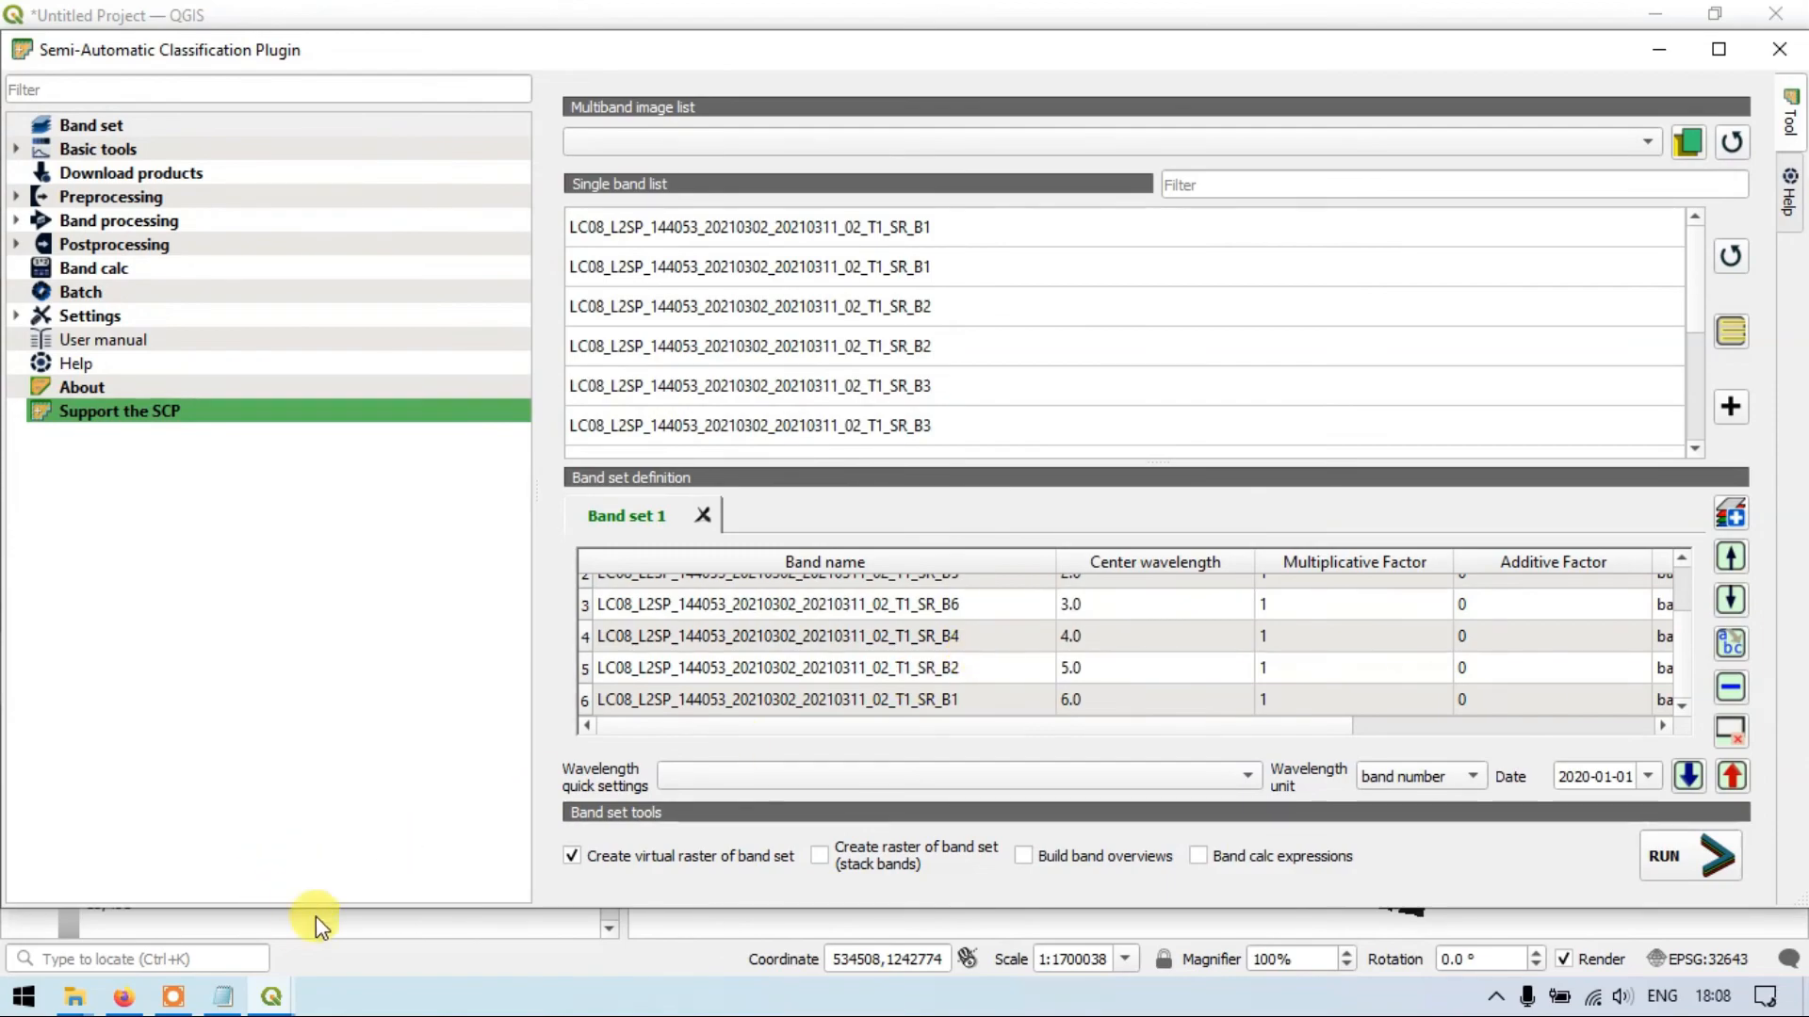
Return to the main map window and hide the SR_B1 to SR_B5 layers listed above the virtual raster.
mouse_move(271, 994)
click(226, 919)
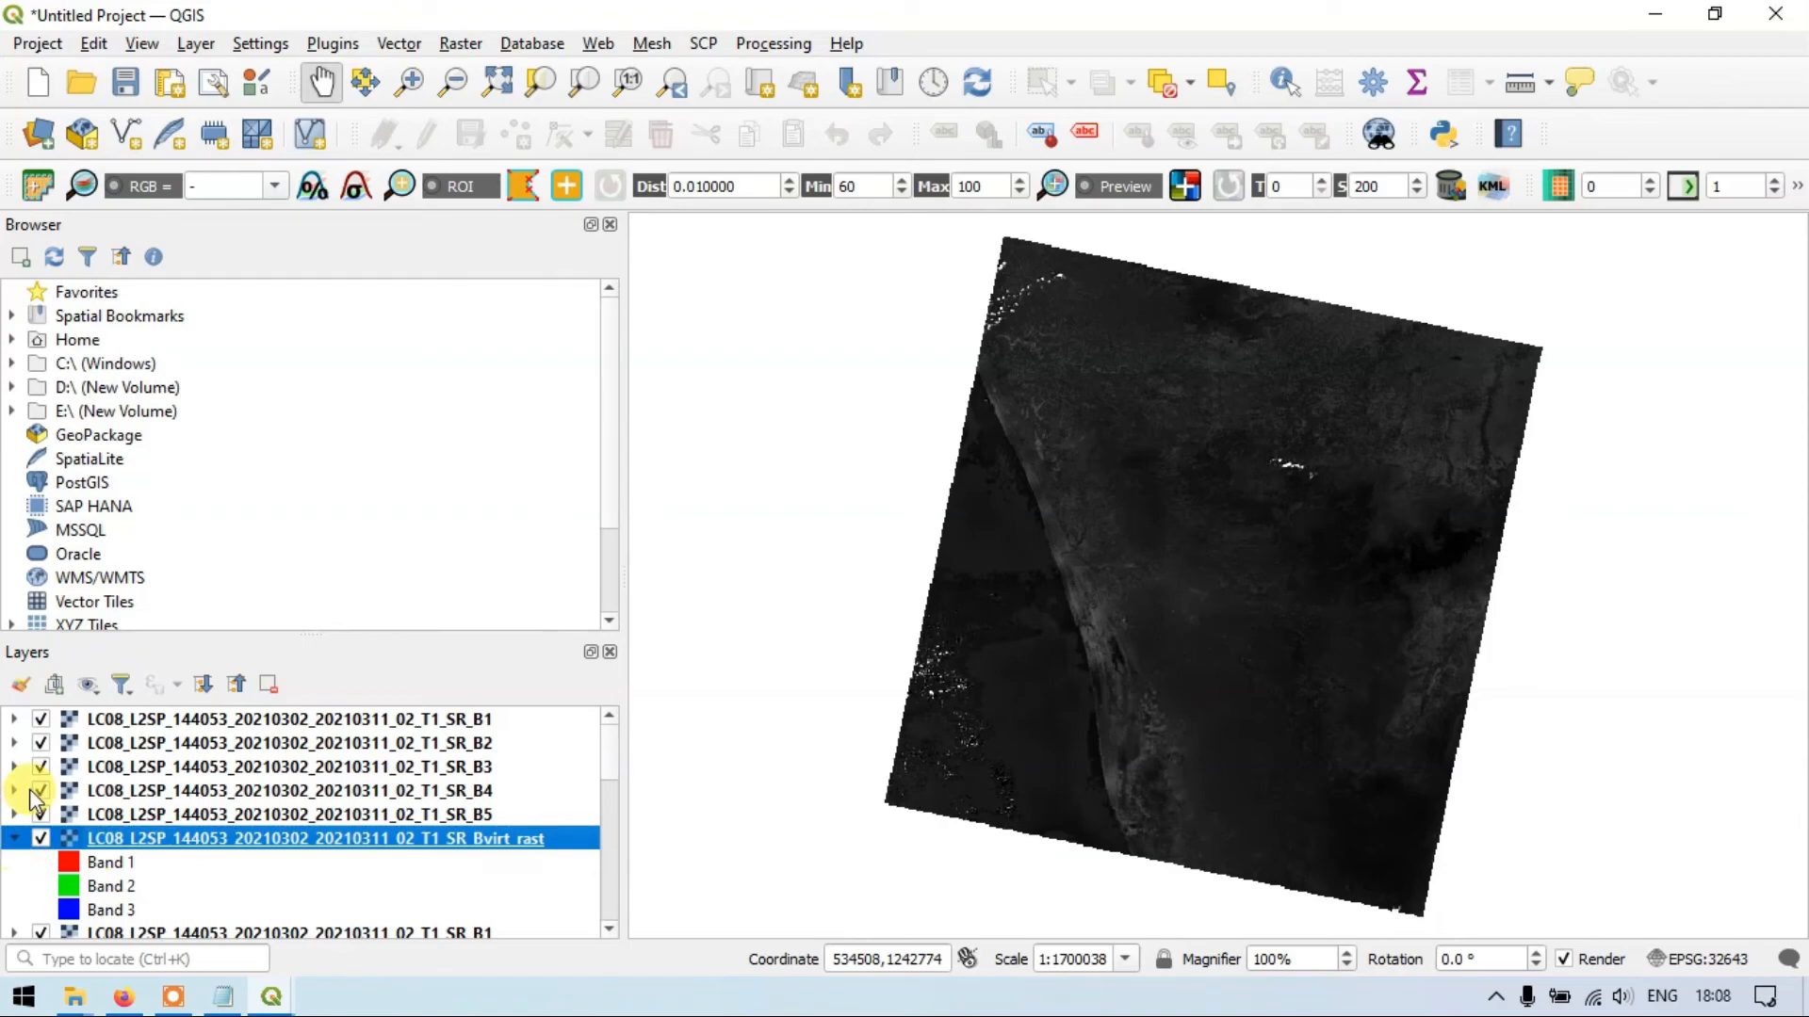
click(41, 719)
click(41, 742)
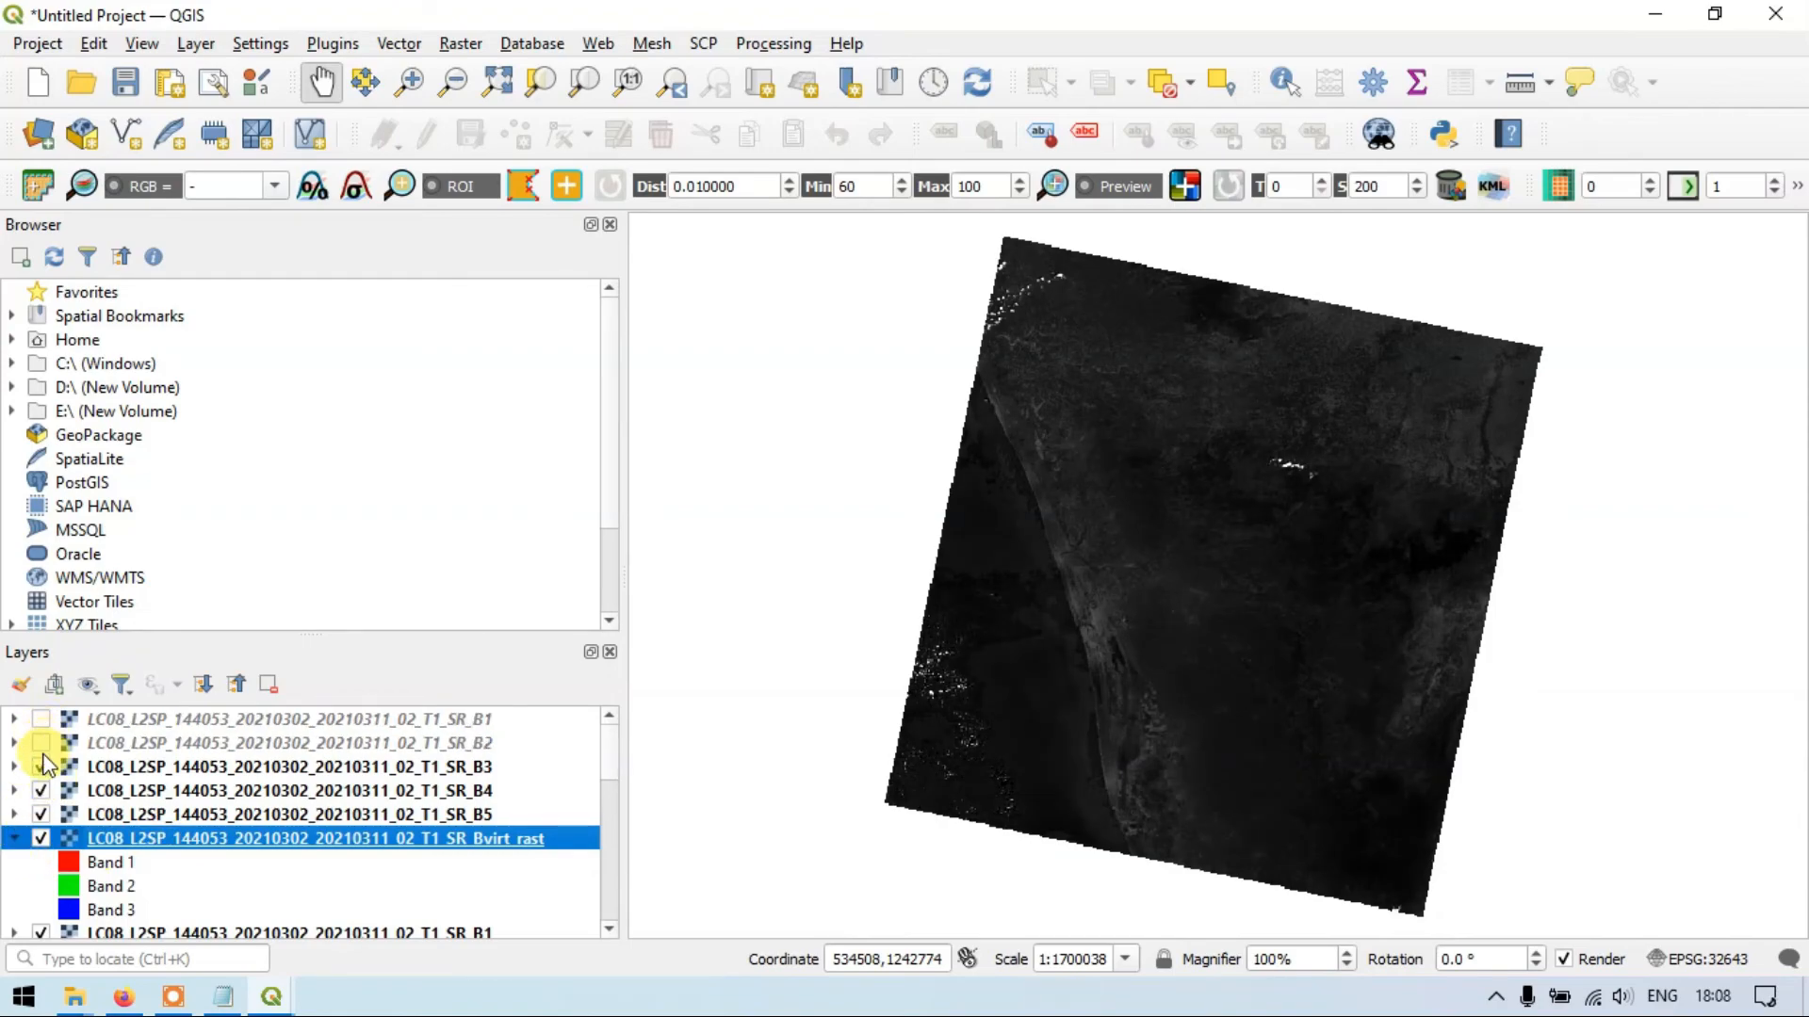
click(40, 766)
click(41, 790)
click(41, 814)
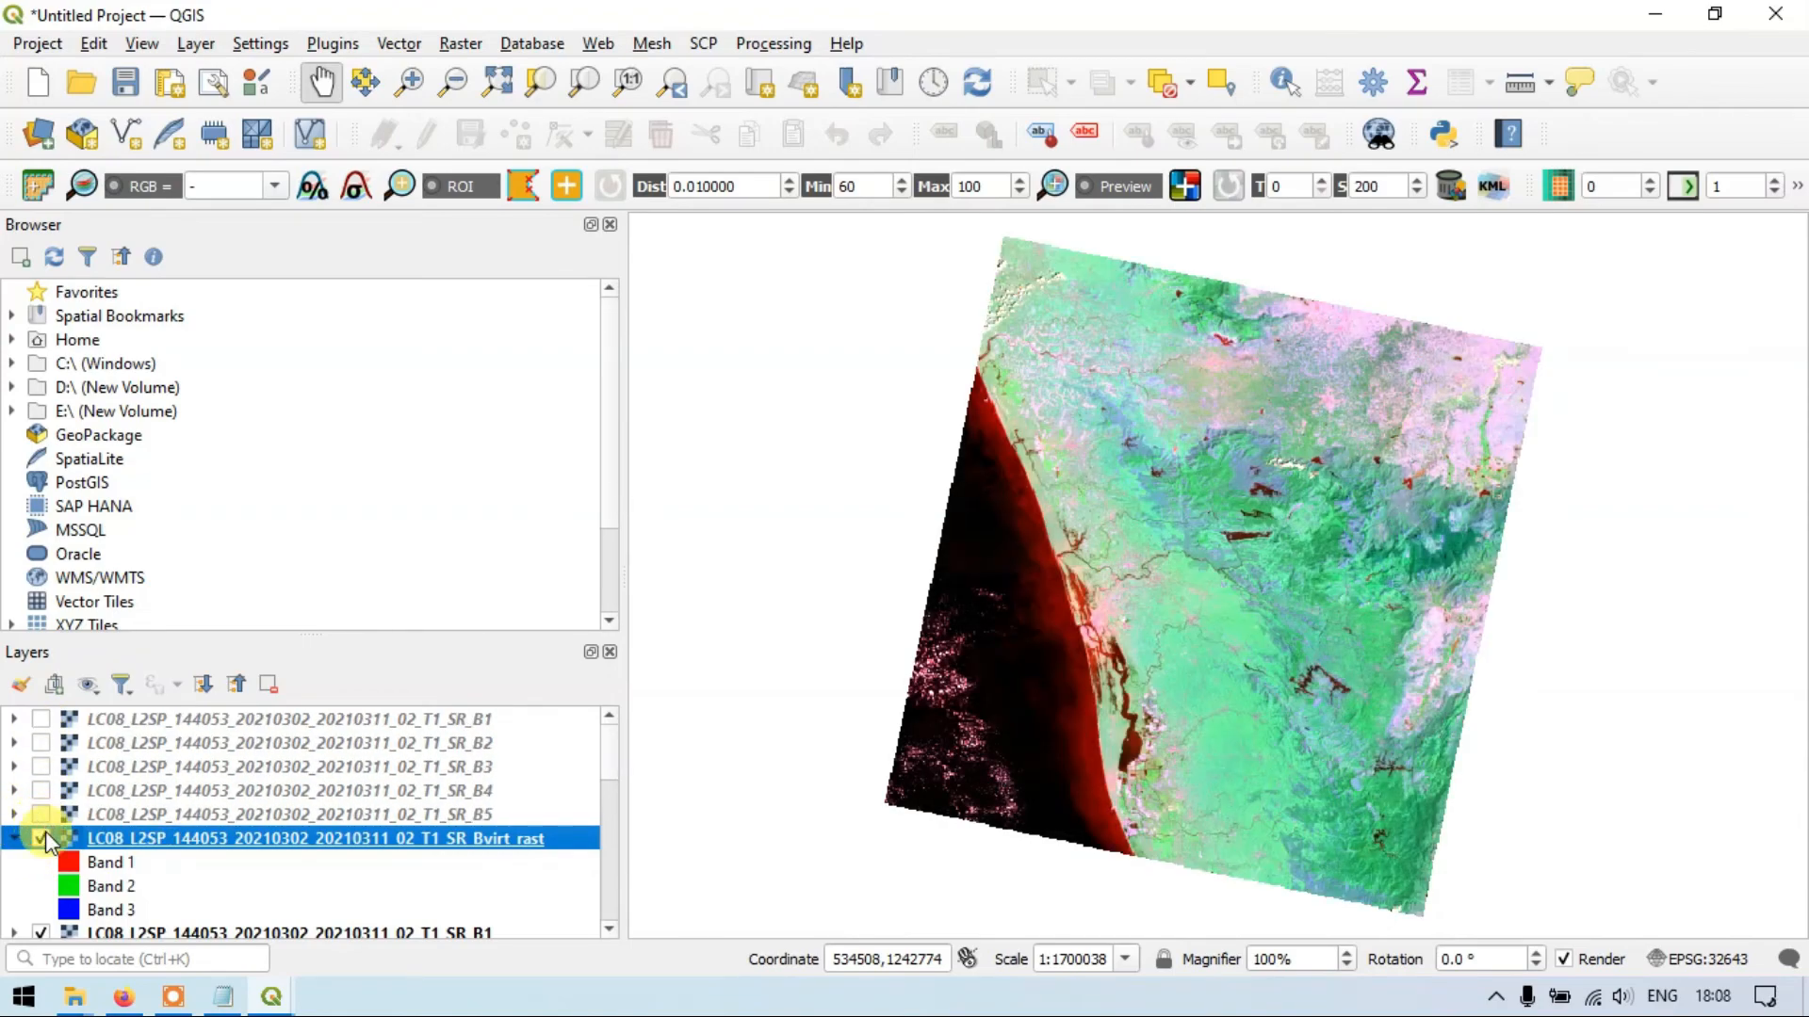
Examine the virtual raster's colour composite up close along the coast, backwaters and rivers.
scroll(1366, 613, up, 1)
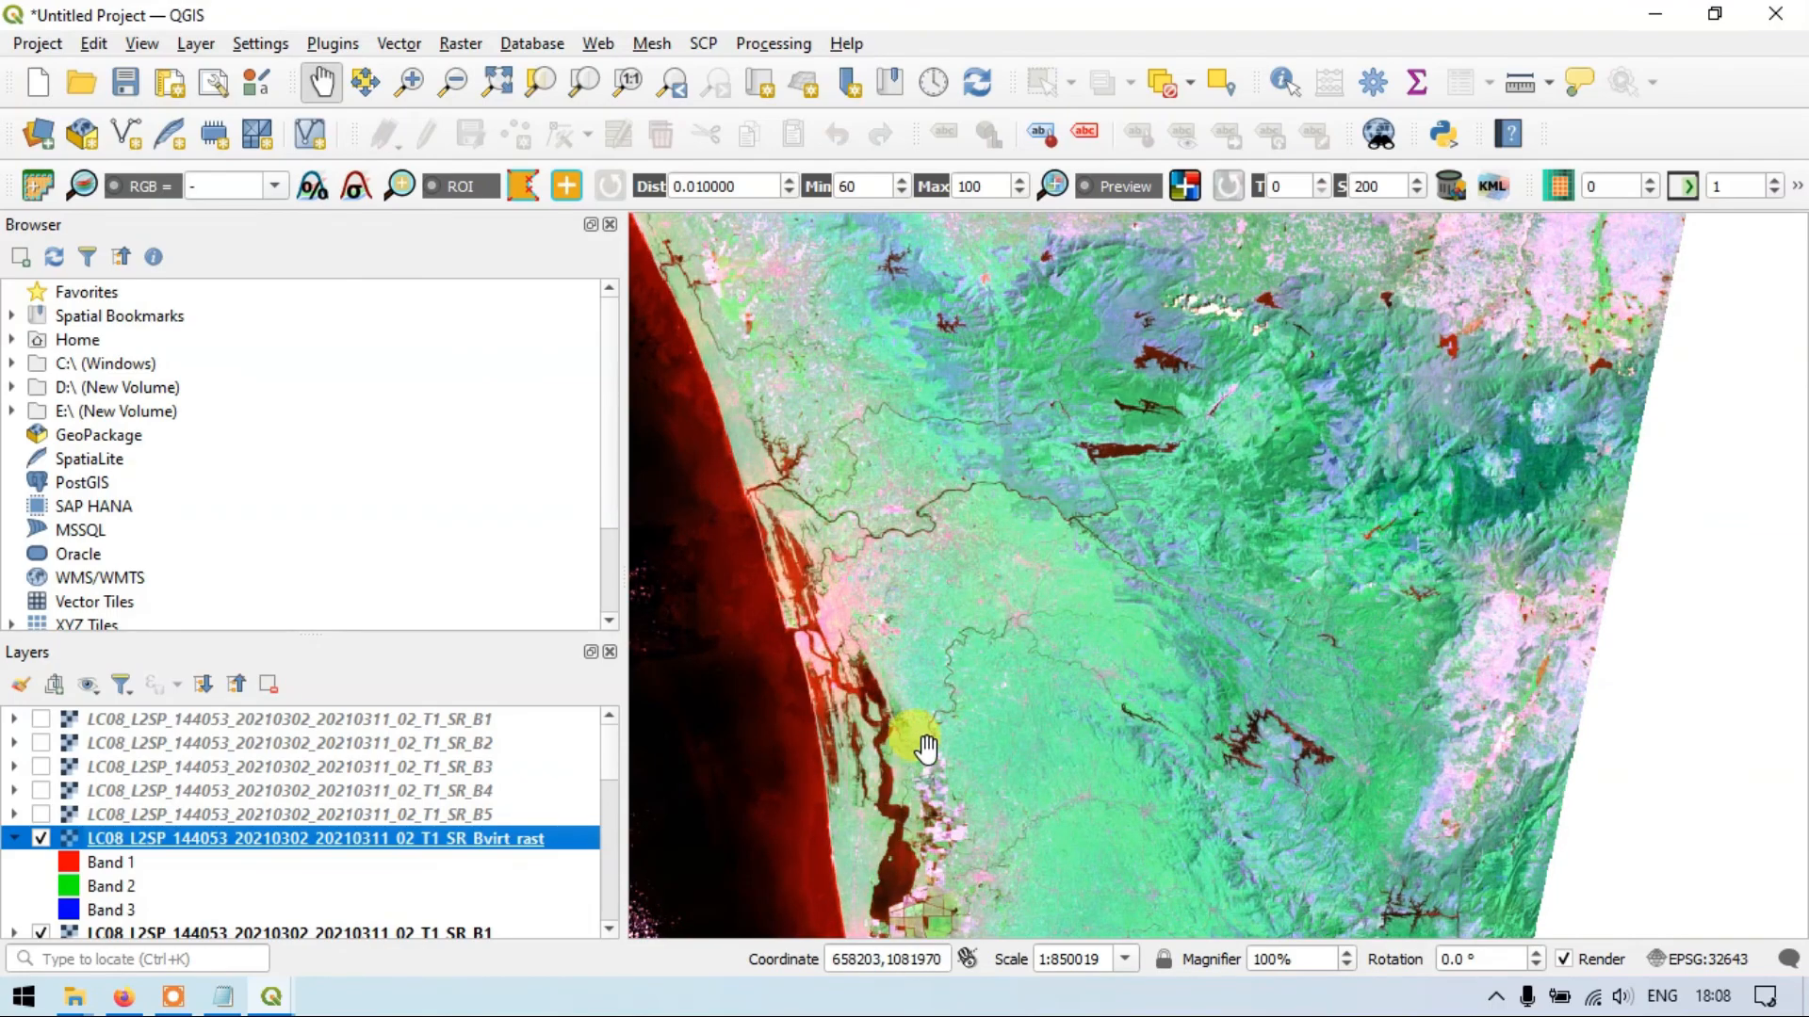
drag(926, 747, 890, 565)
scroll(1021, 606, up, 2)
scroll(938, 515, down, 1)
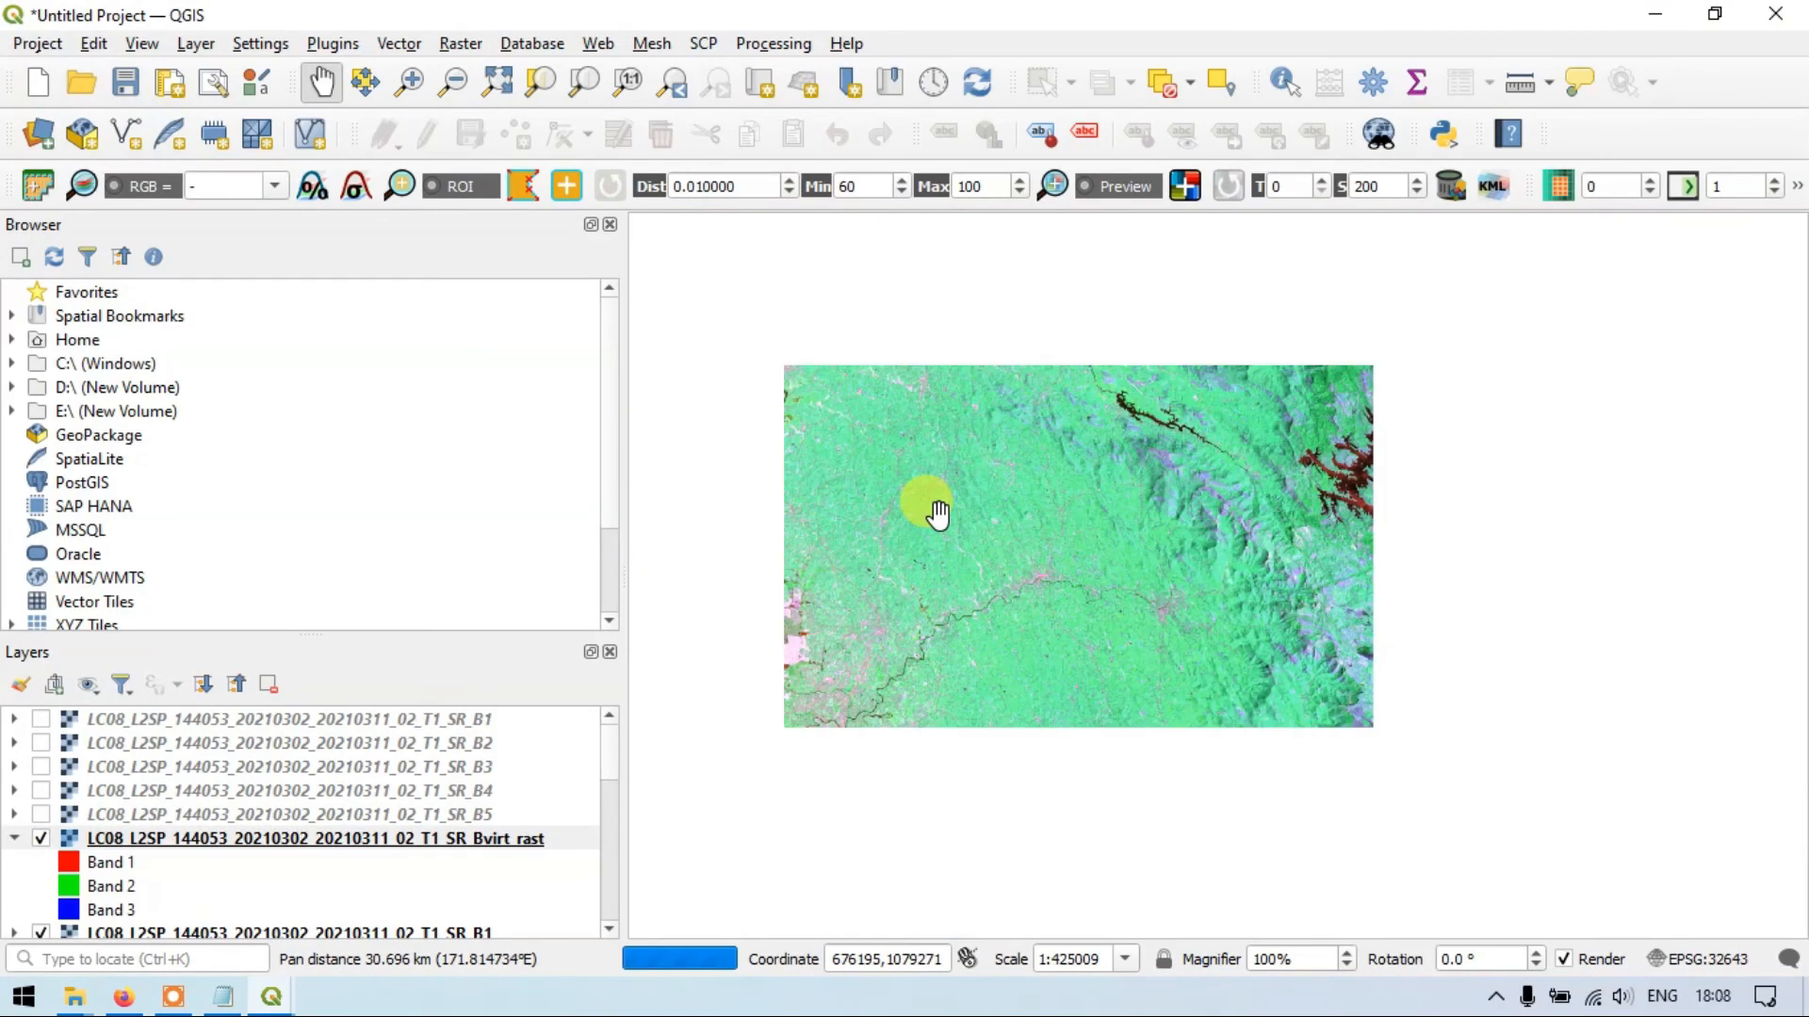
drag(835, 428, 1111, 585)
scroll(994, 521, up, 1)
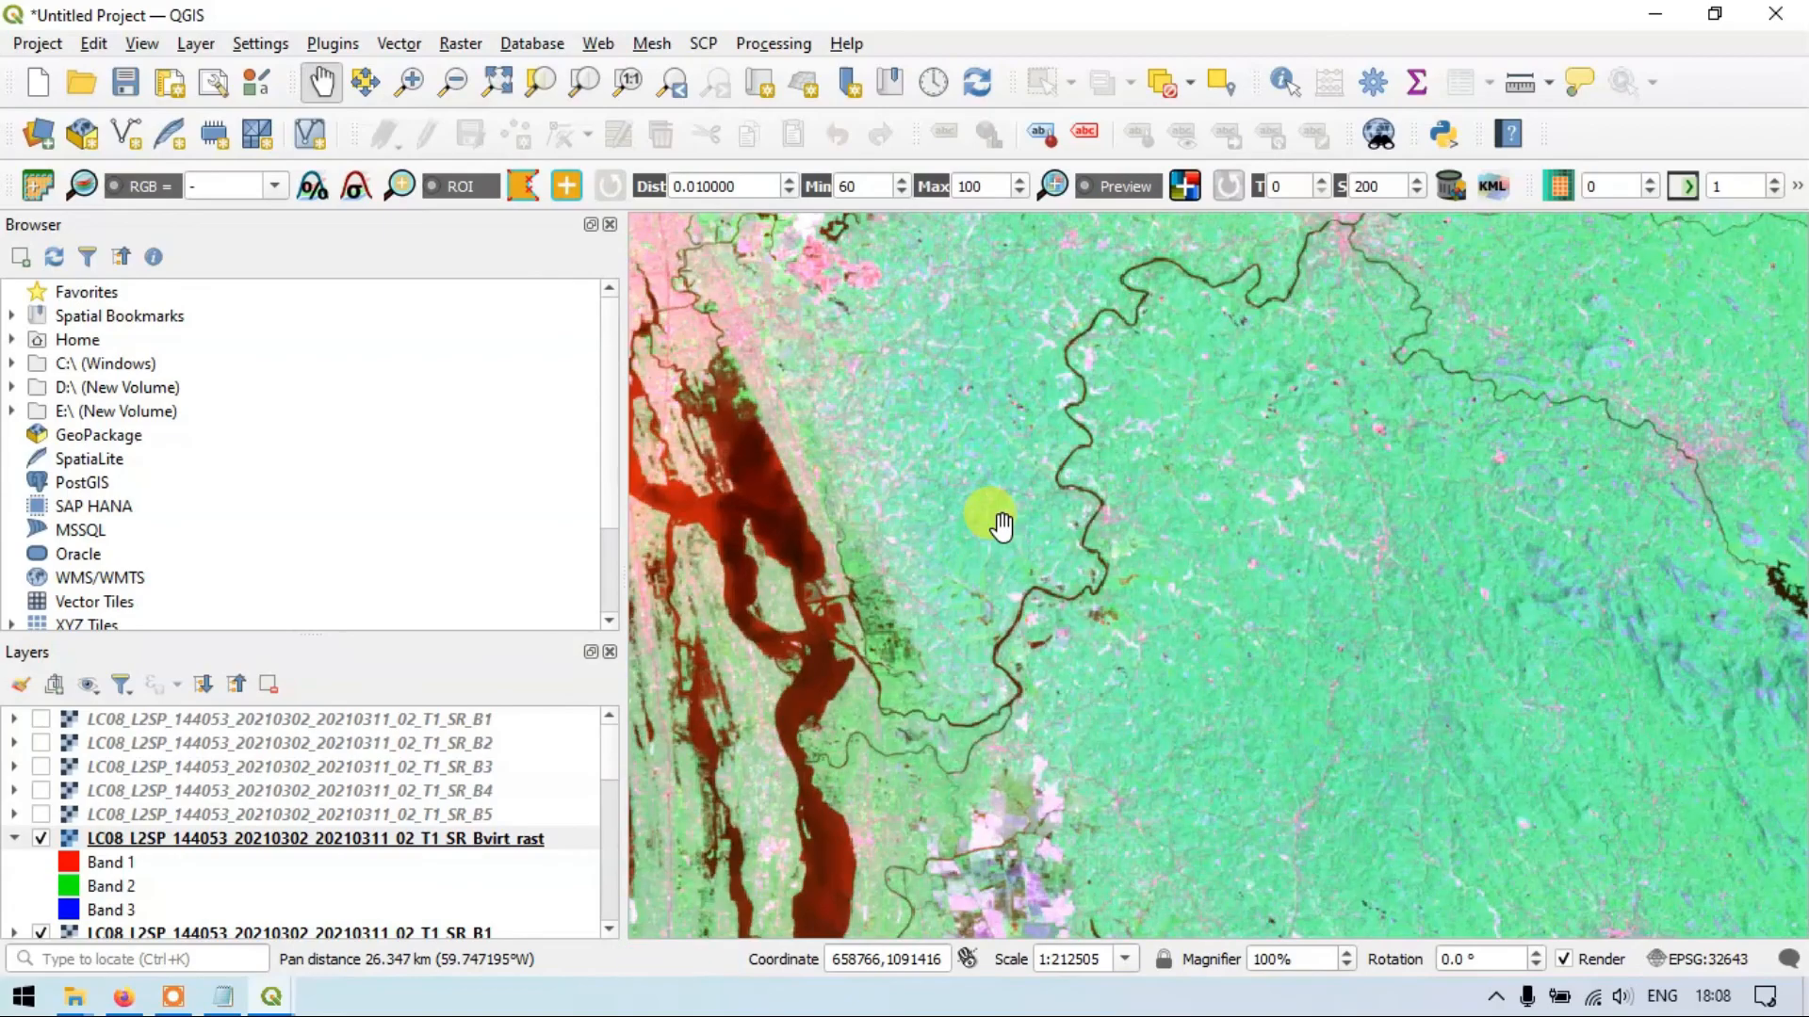
scroll(1001, 525, down, 1)
scroll(1001, 526, up, 1)
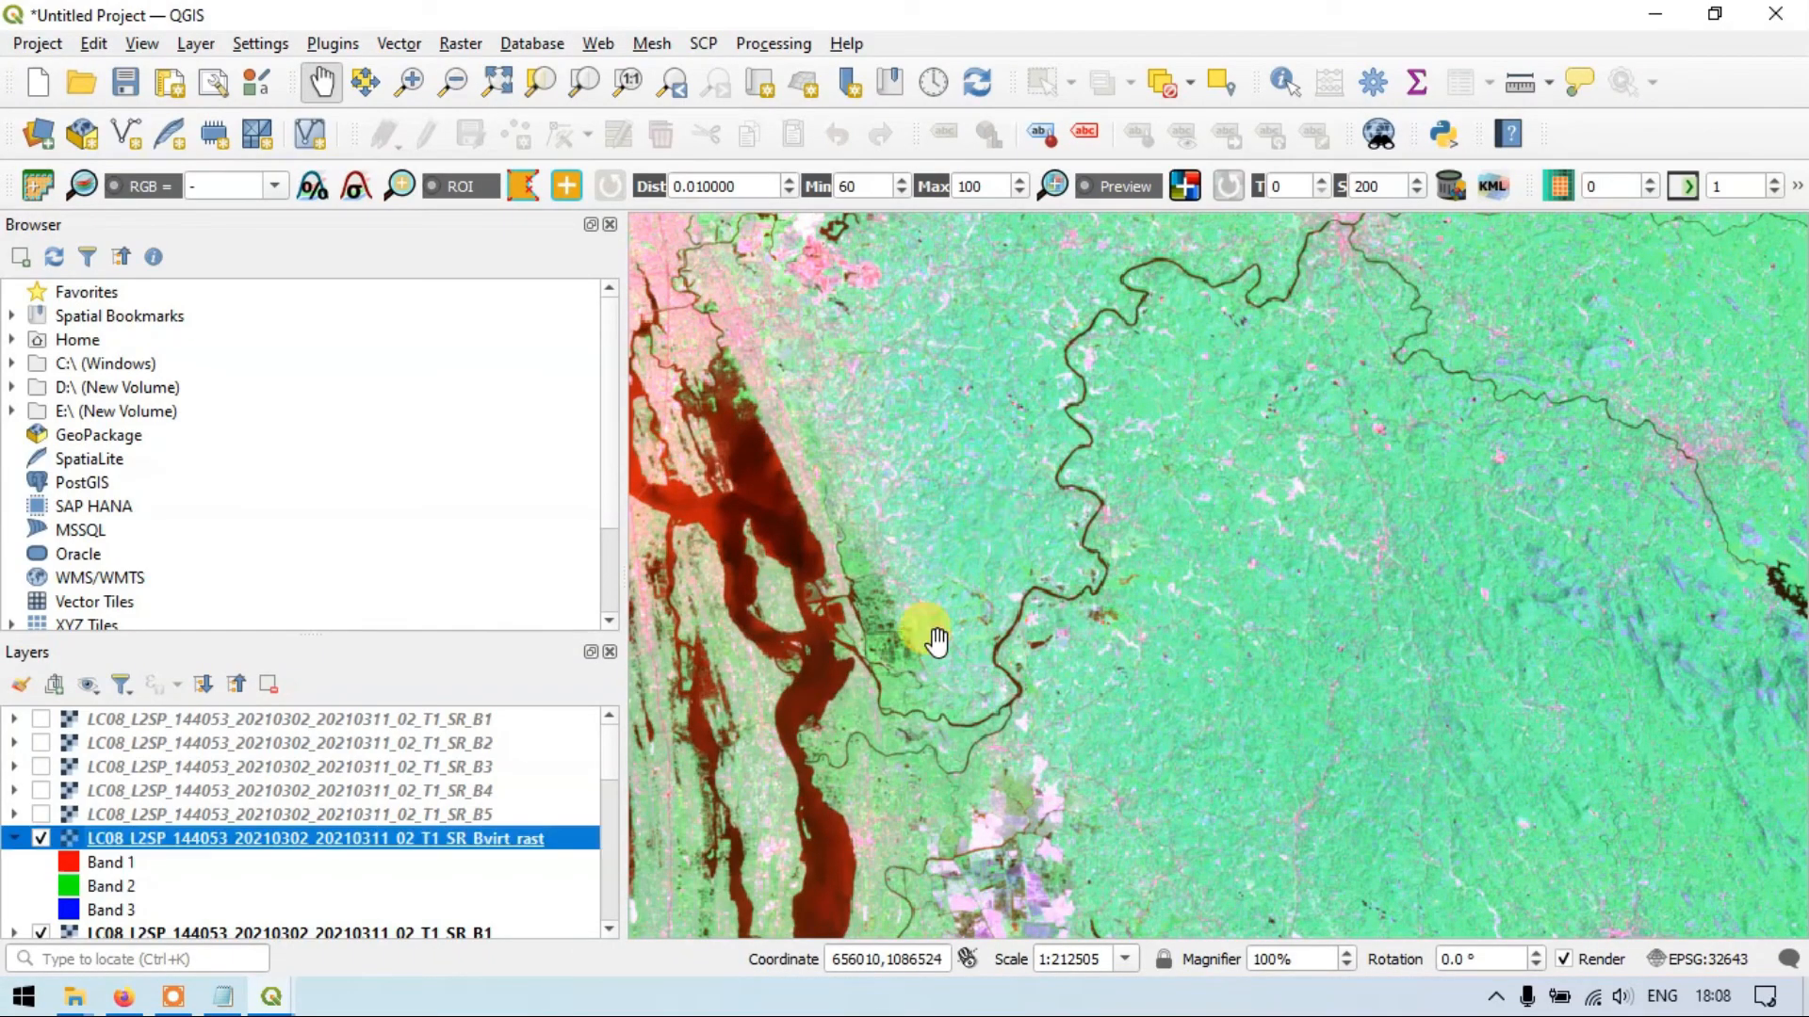
Set the virtual raster's symbology to Band 5 for red and Band 4 for green, keeping Band 3 for blue.
right_click(404, 841)
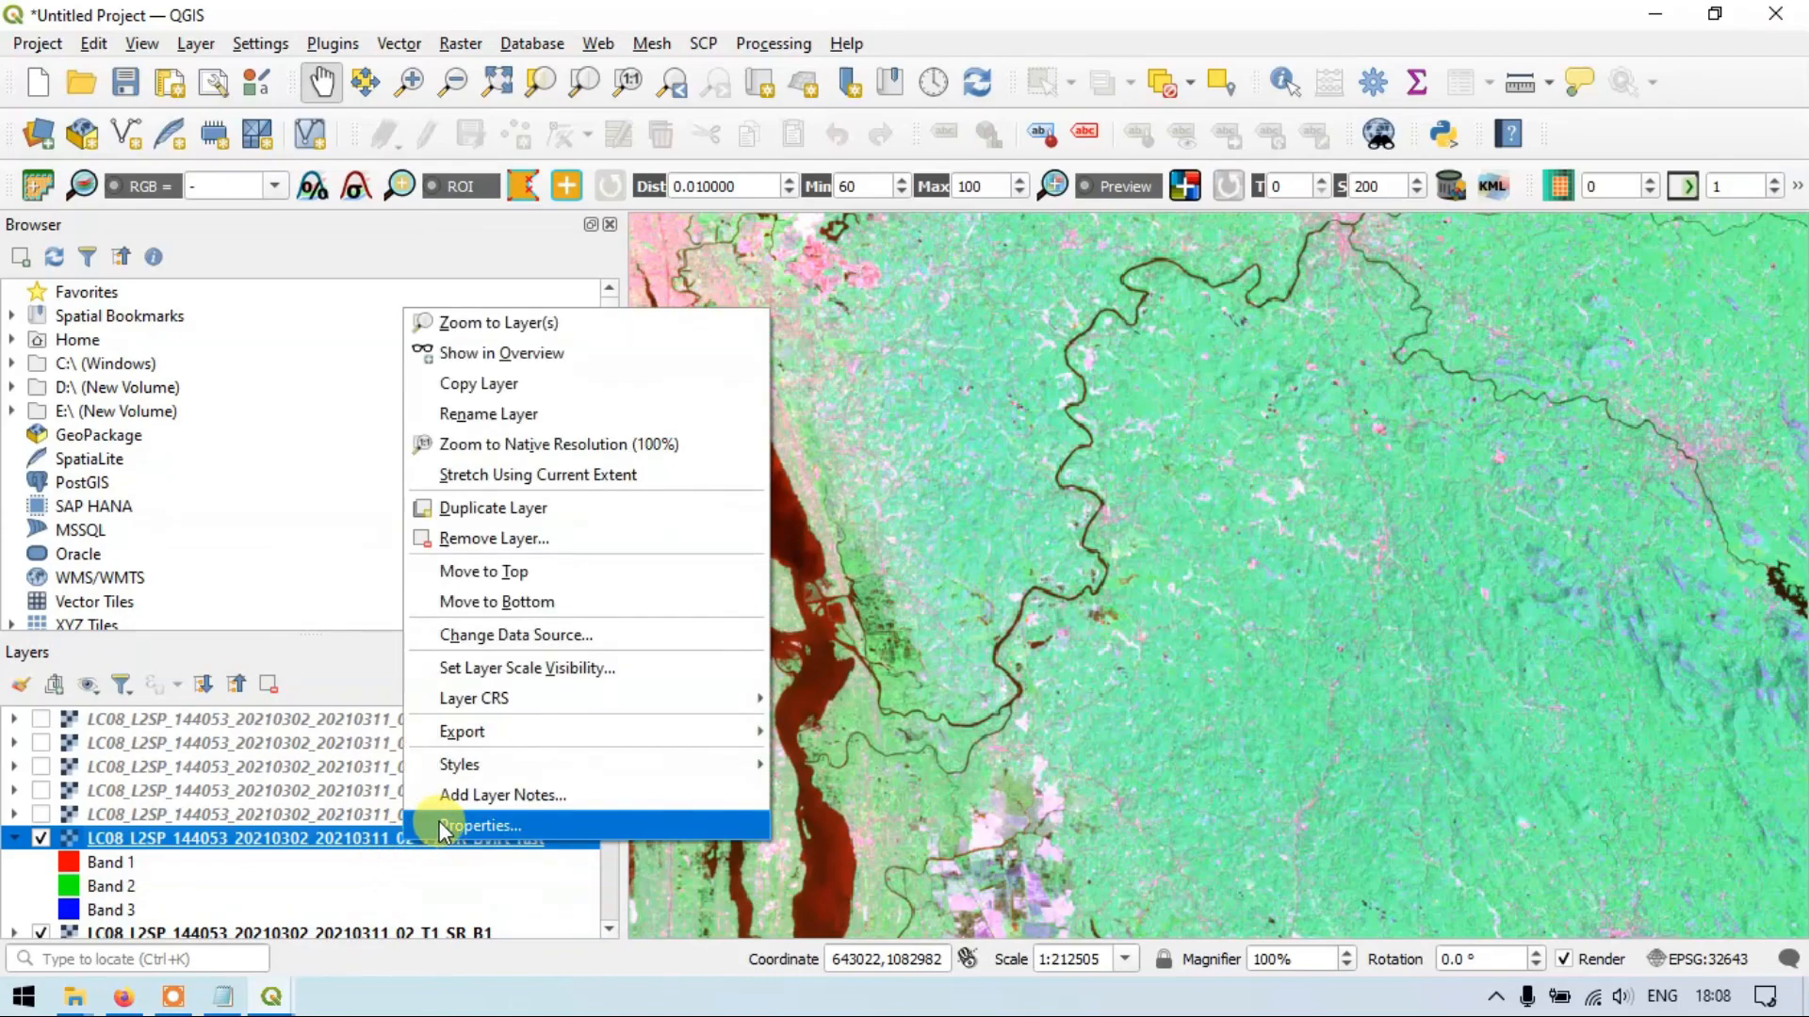
click(439, 821)
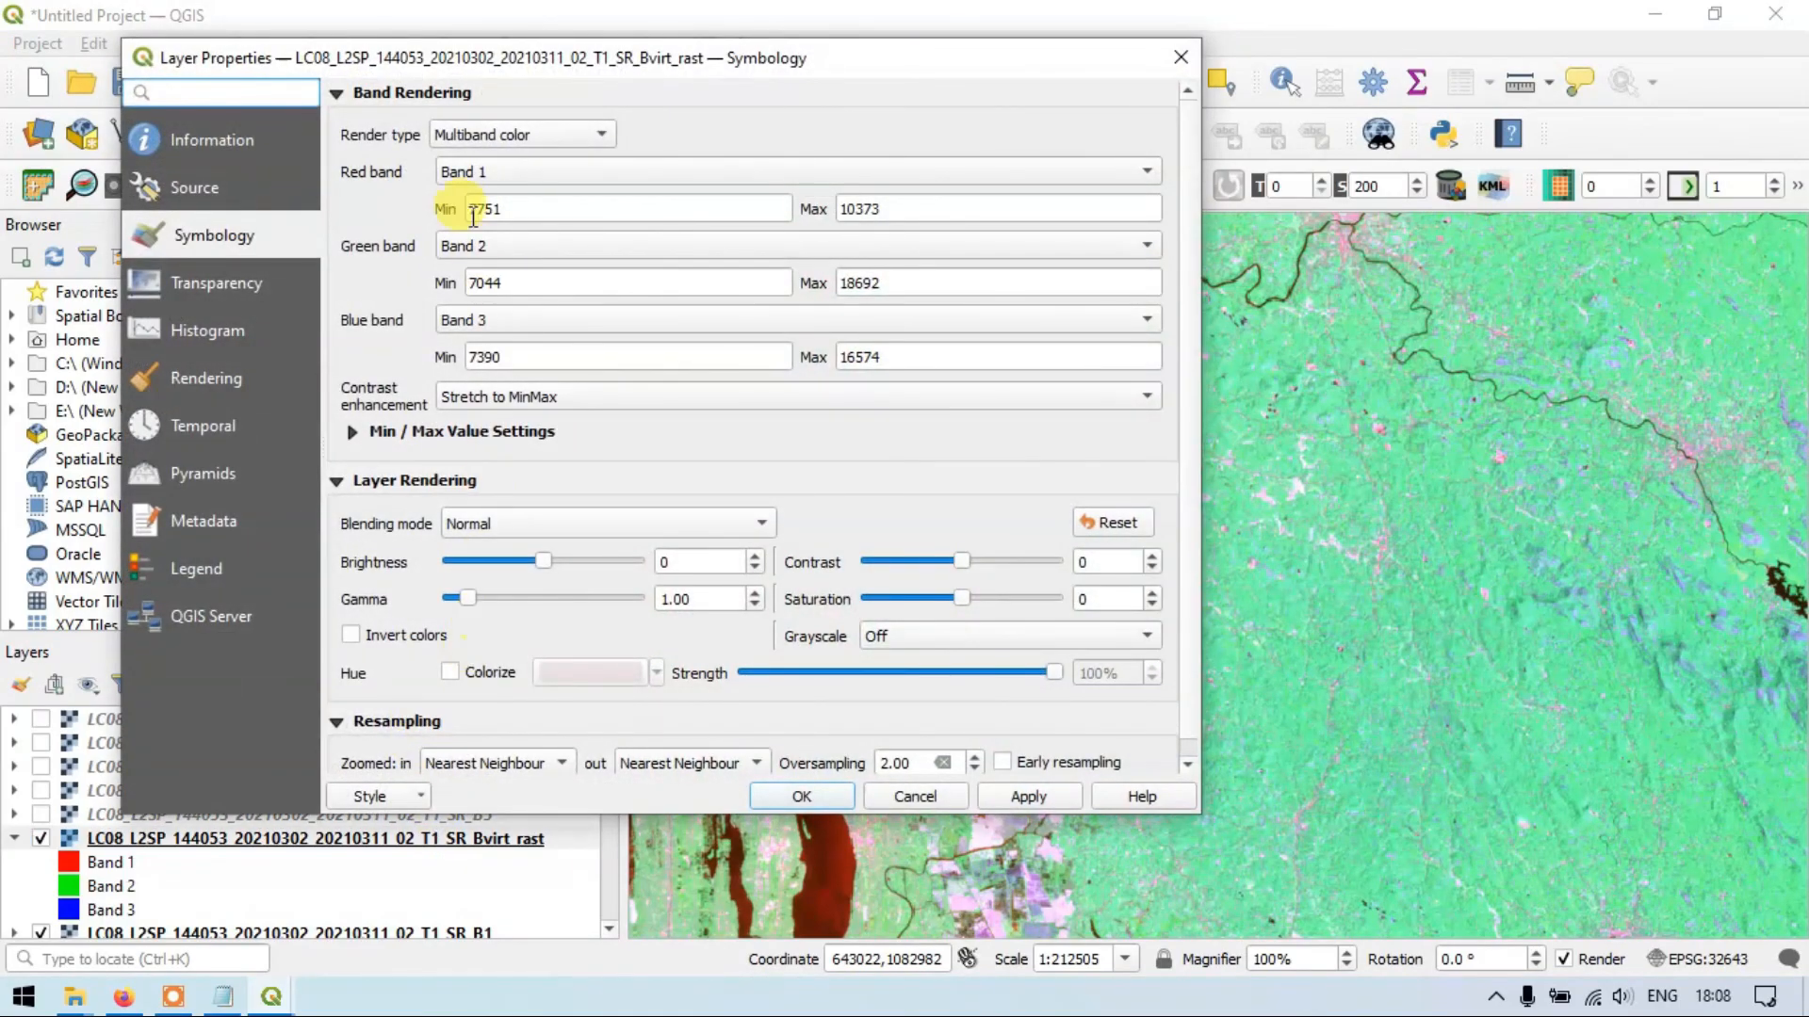
click(508, 171)
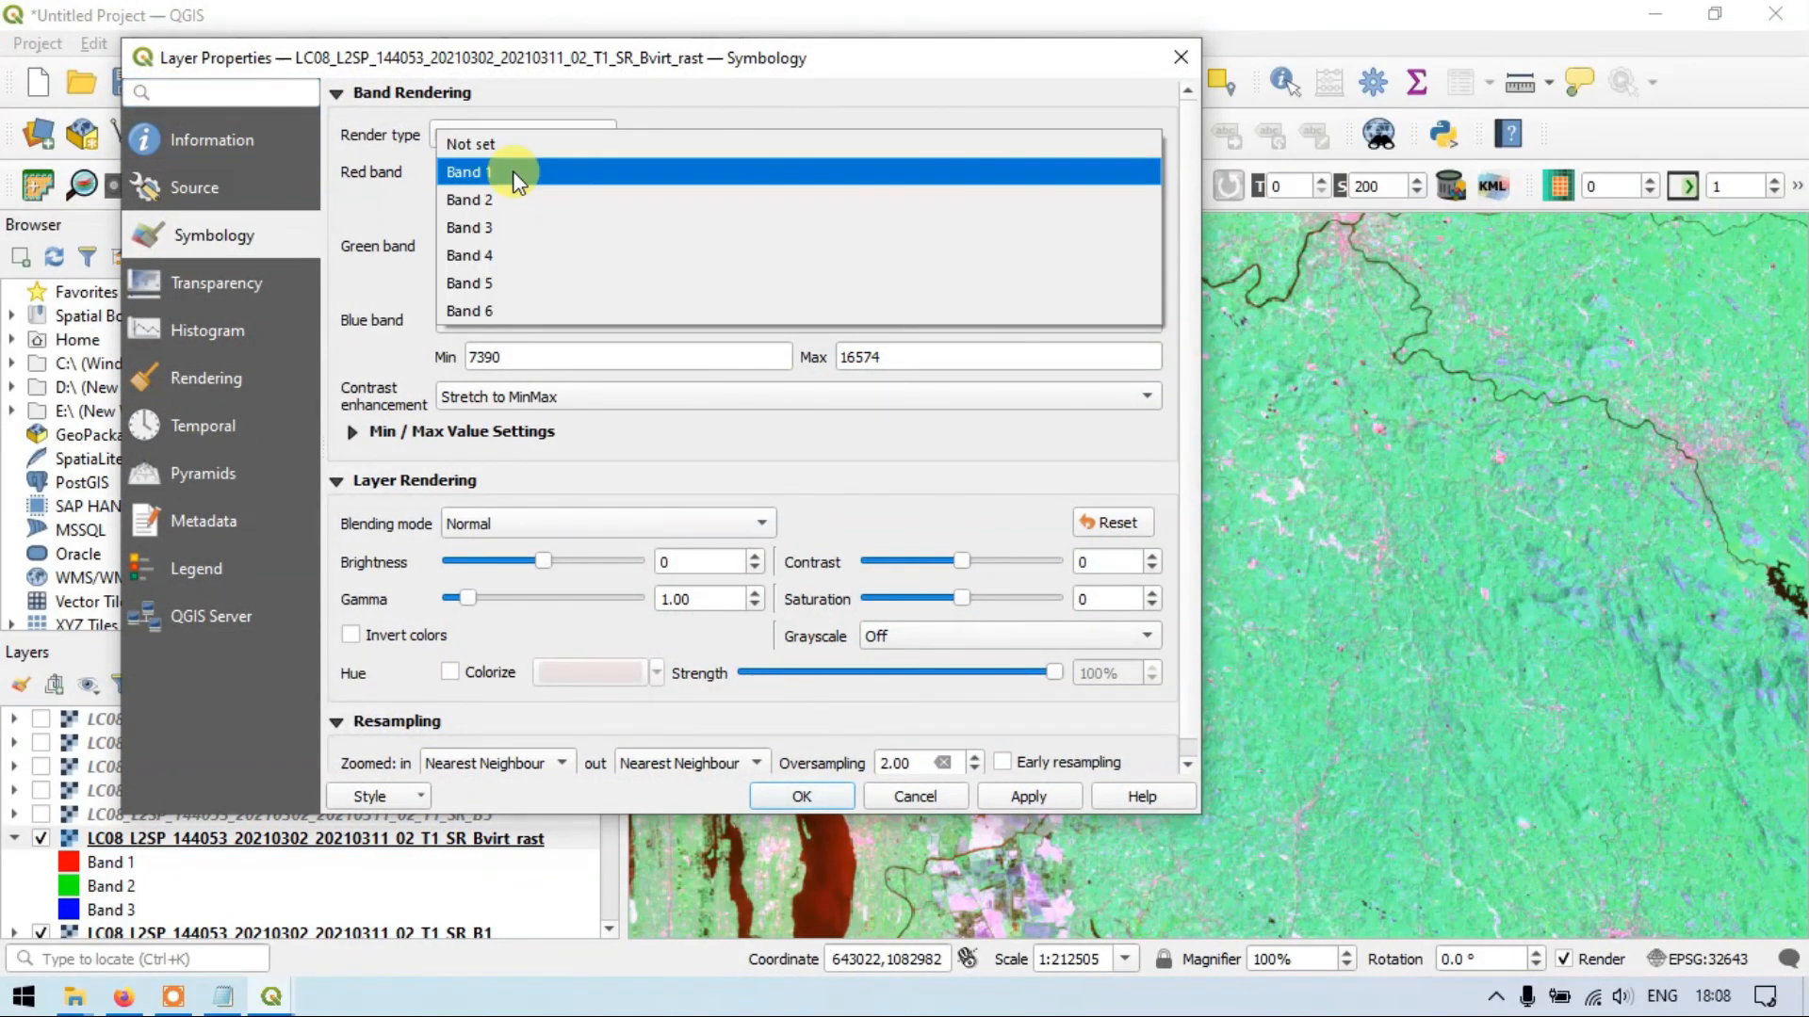
click(522, 275)
click(502, 244)
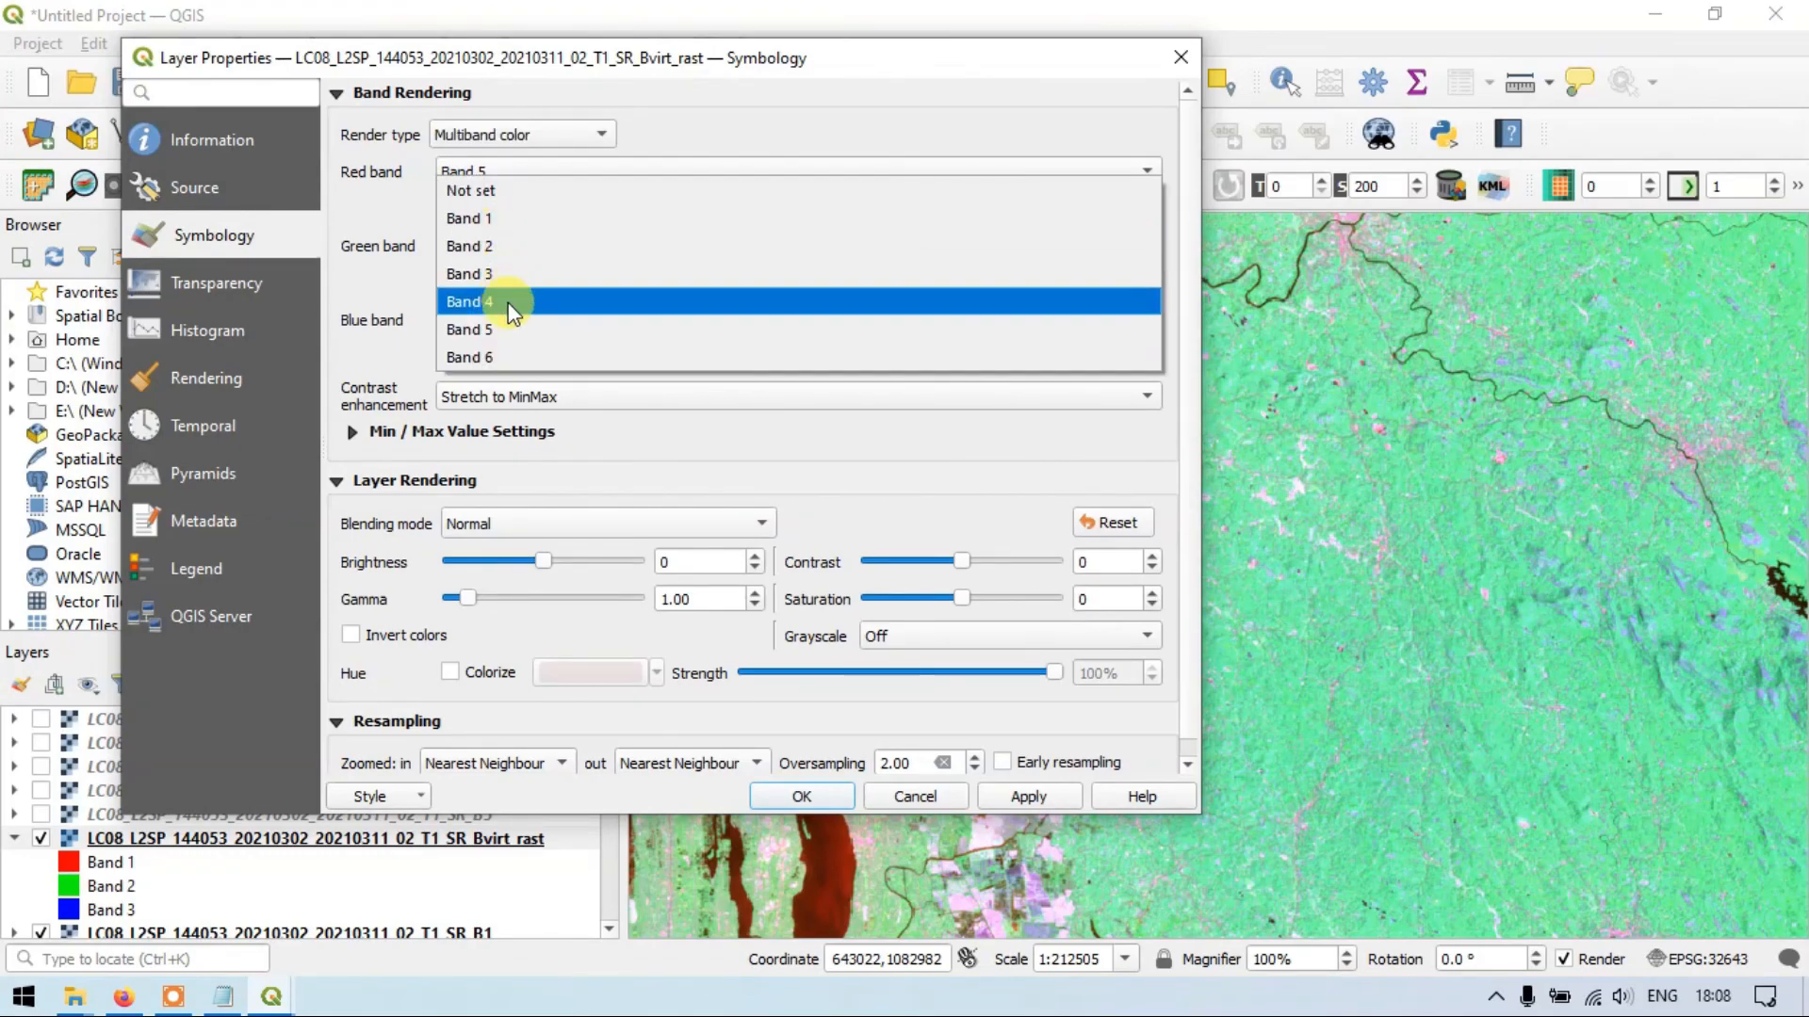
click(490, 297)
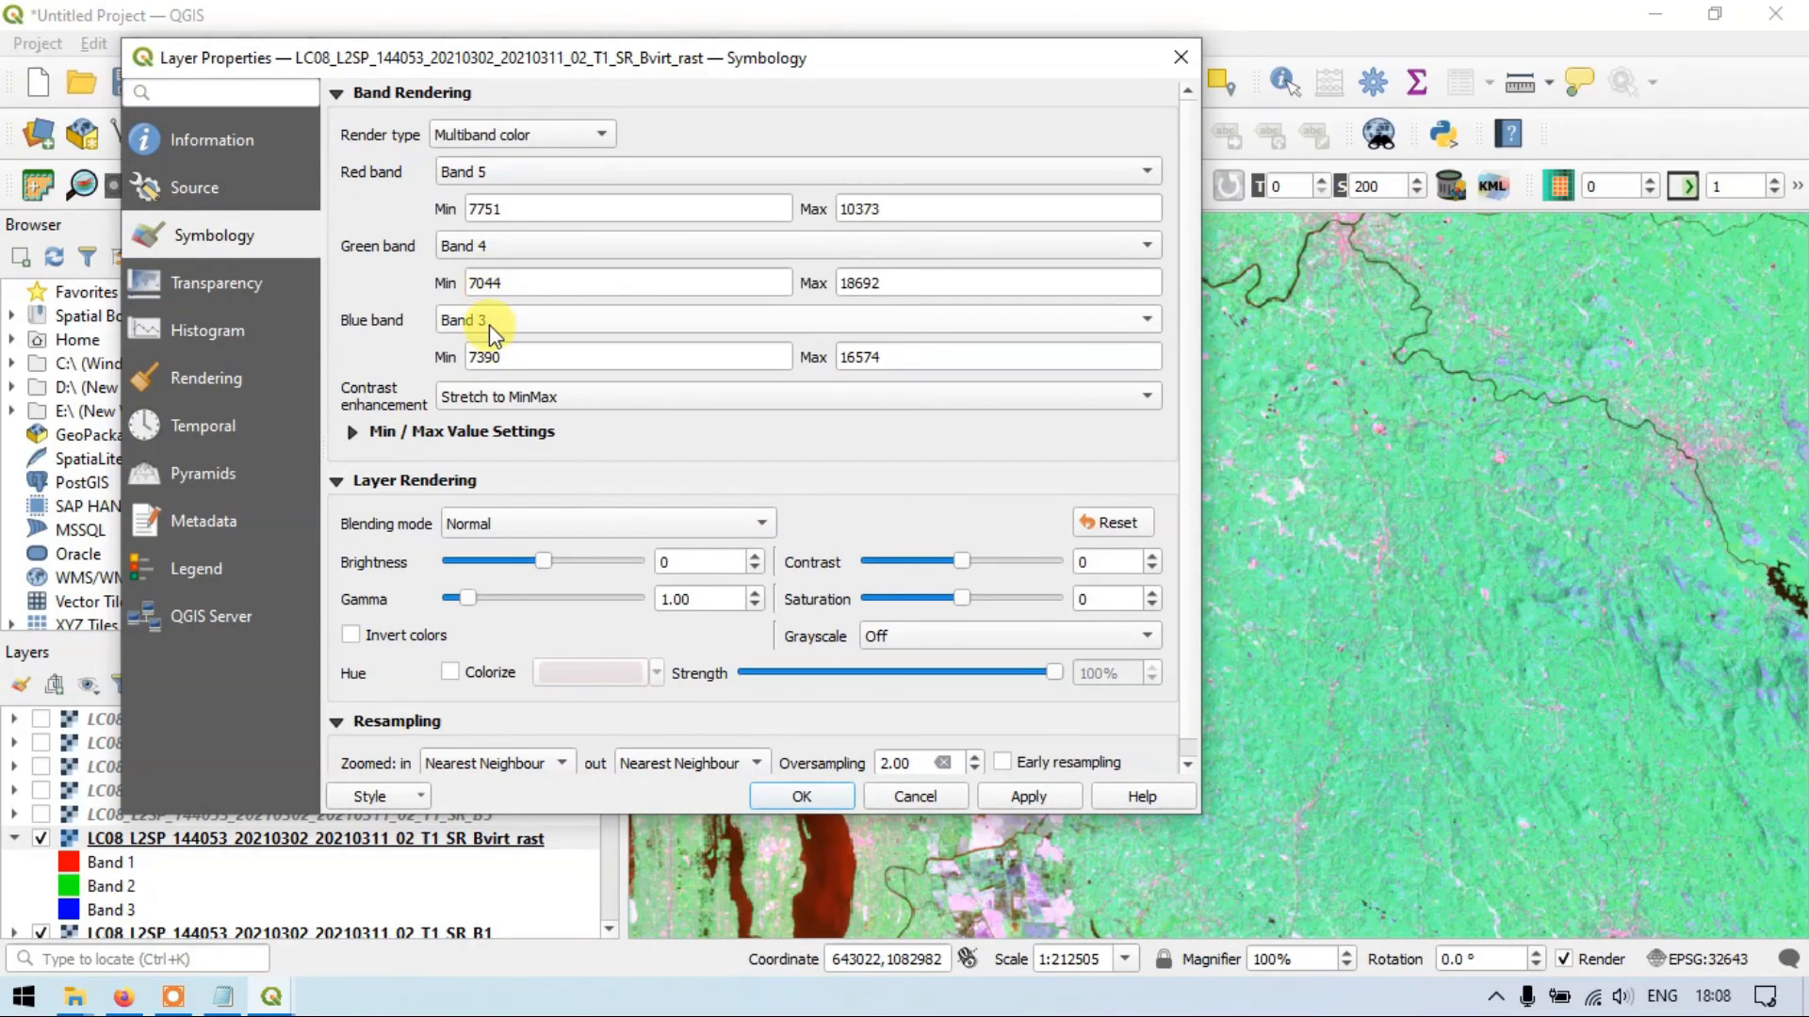
click(489, 324)
click(489, 324)
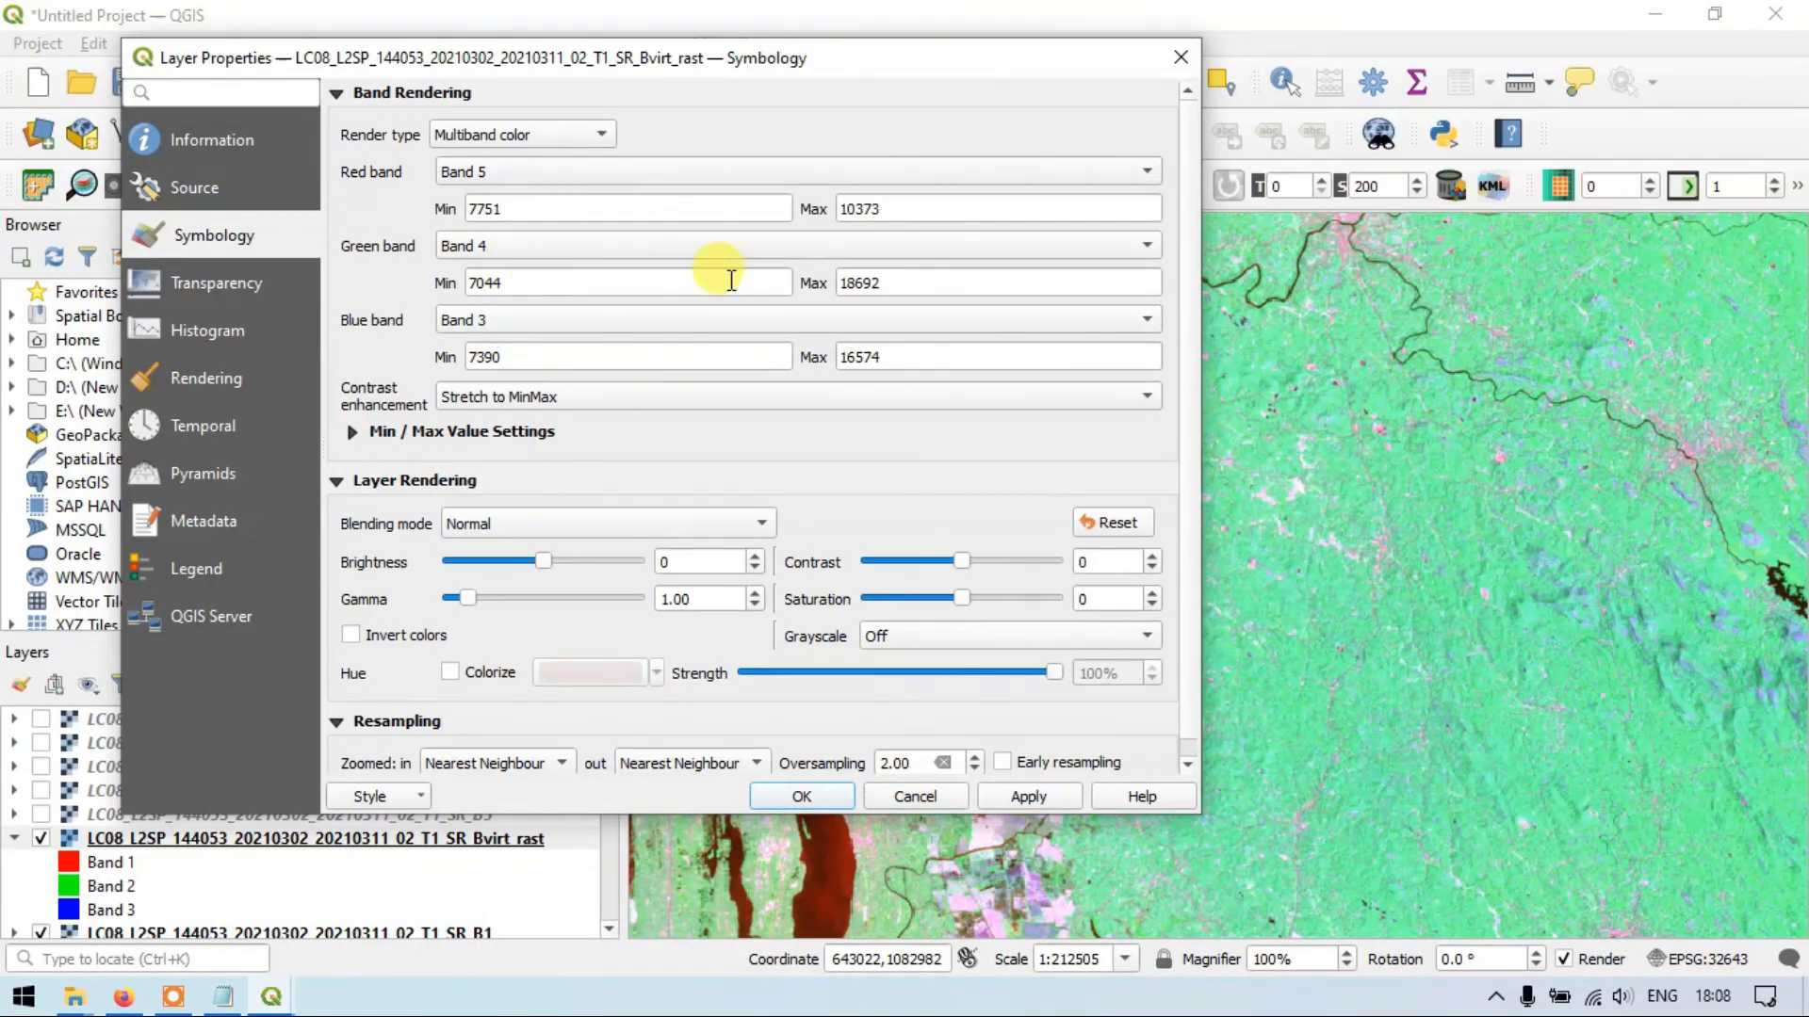
click(1009, 799)
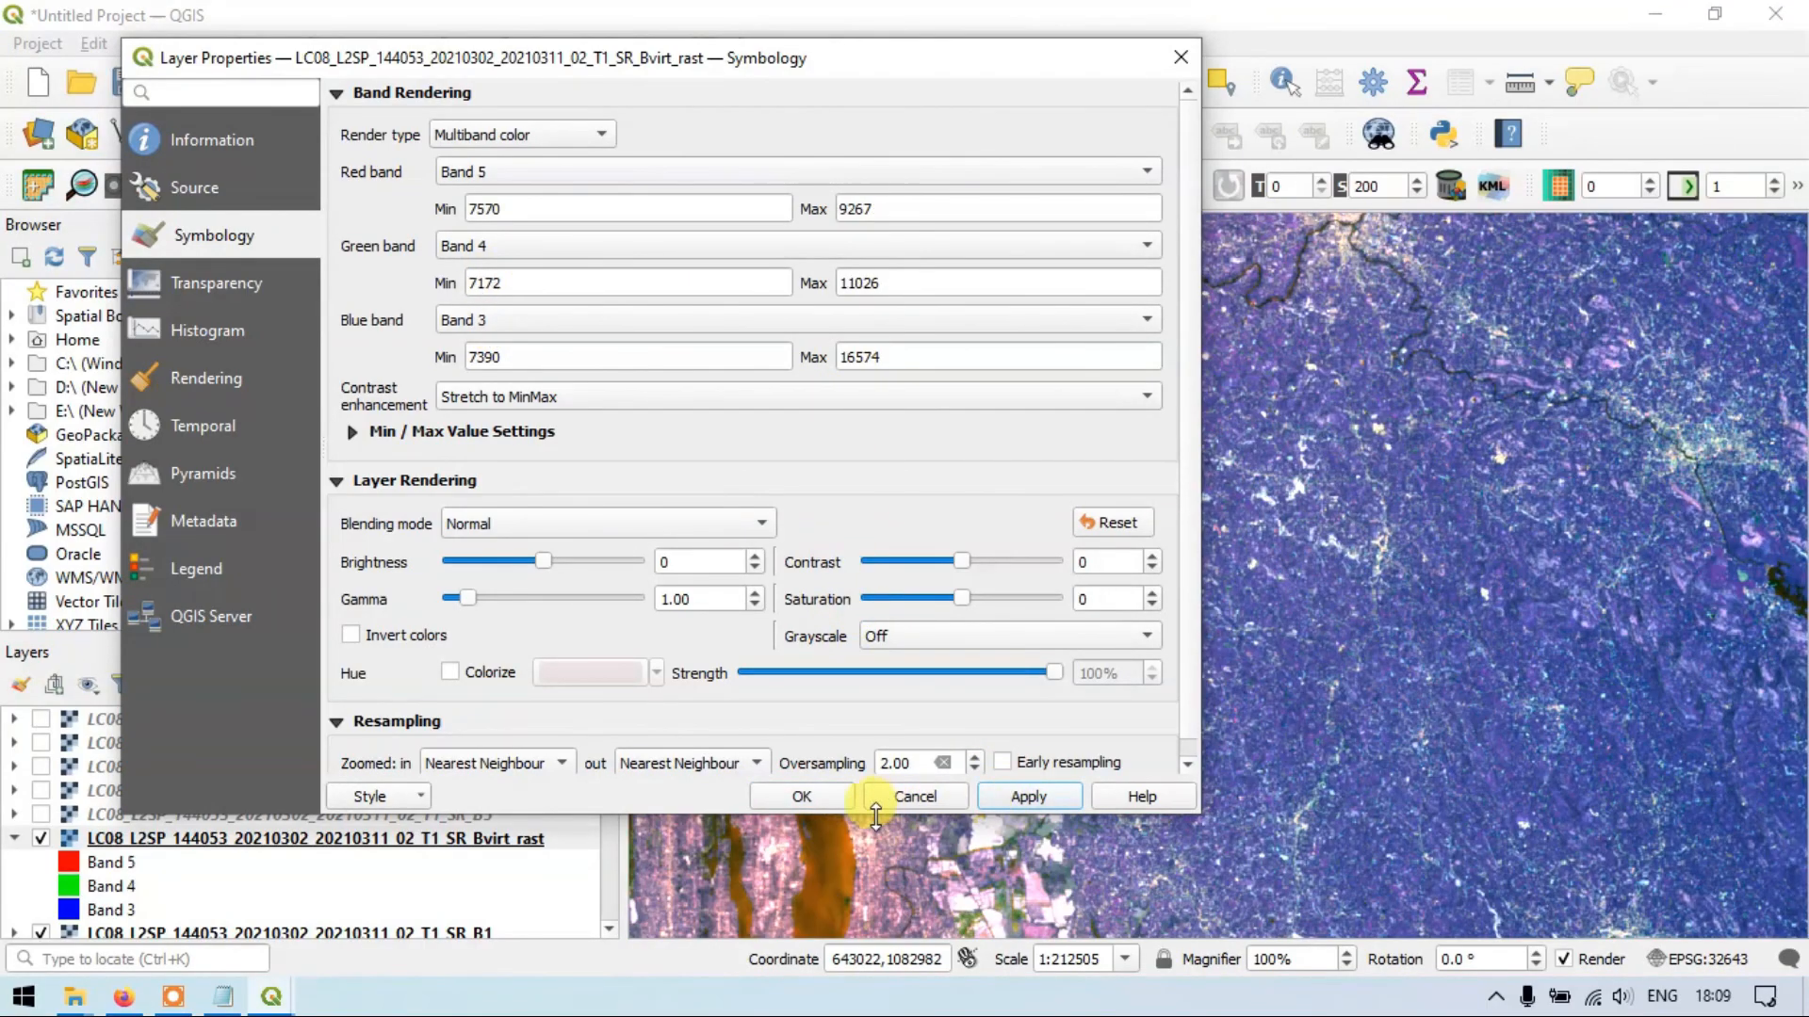
click(800, 797)
Examine the recoloured composite around the coast and review the virtual raster layer's band rendering settings.
scroll(940, 576, down, 1)
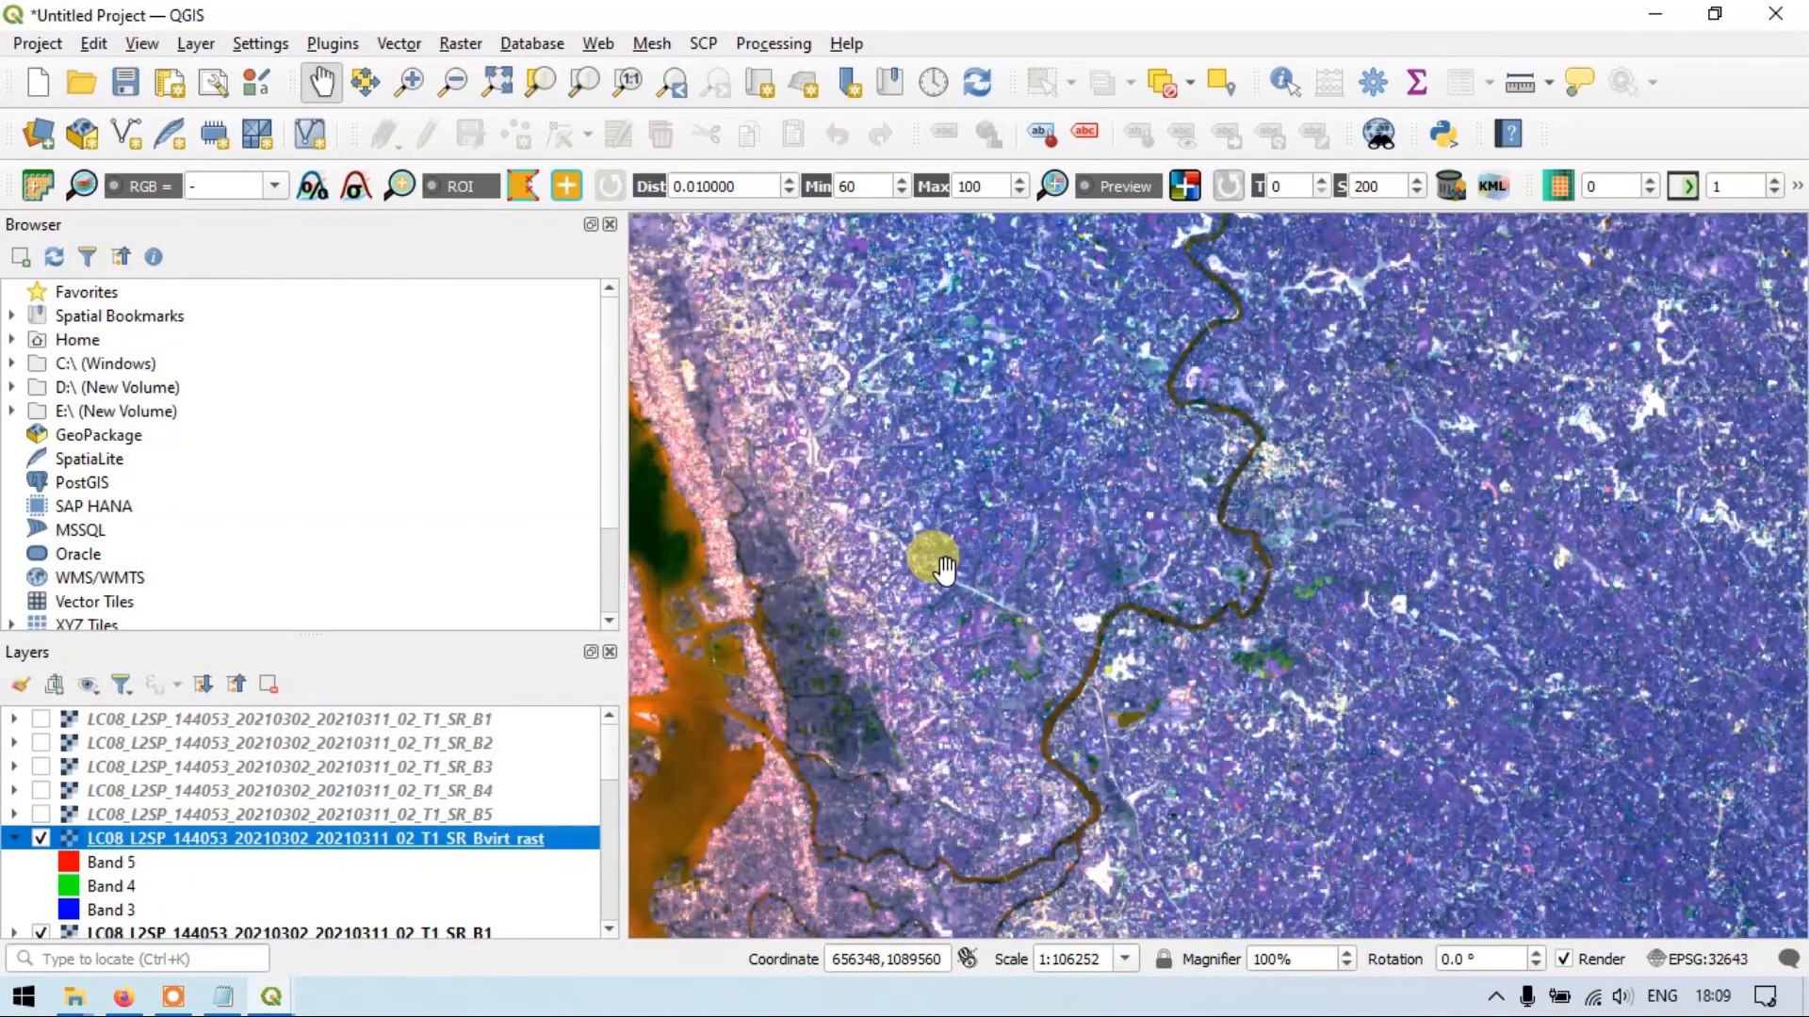
scroll(997, 537, down, 1)
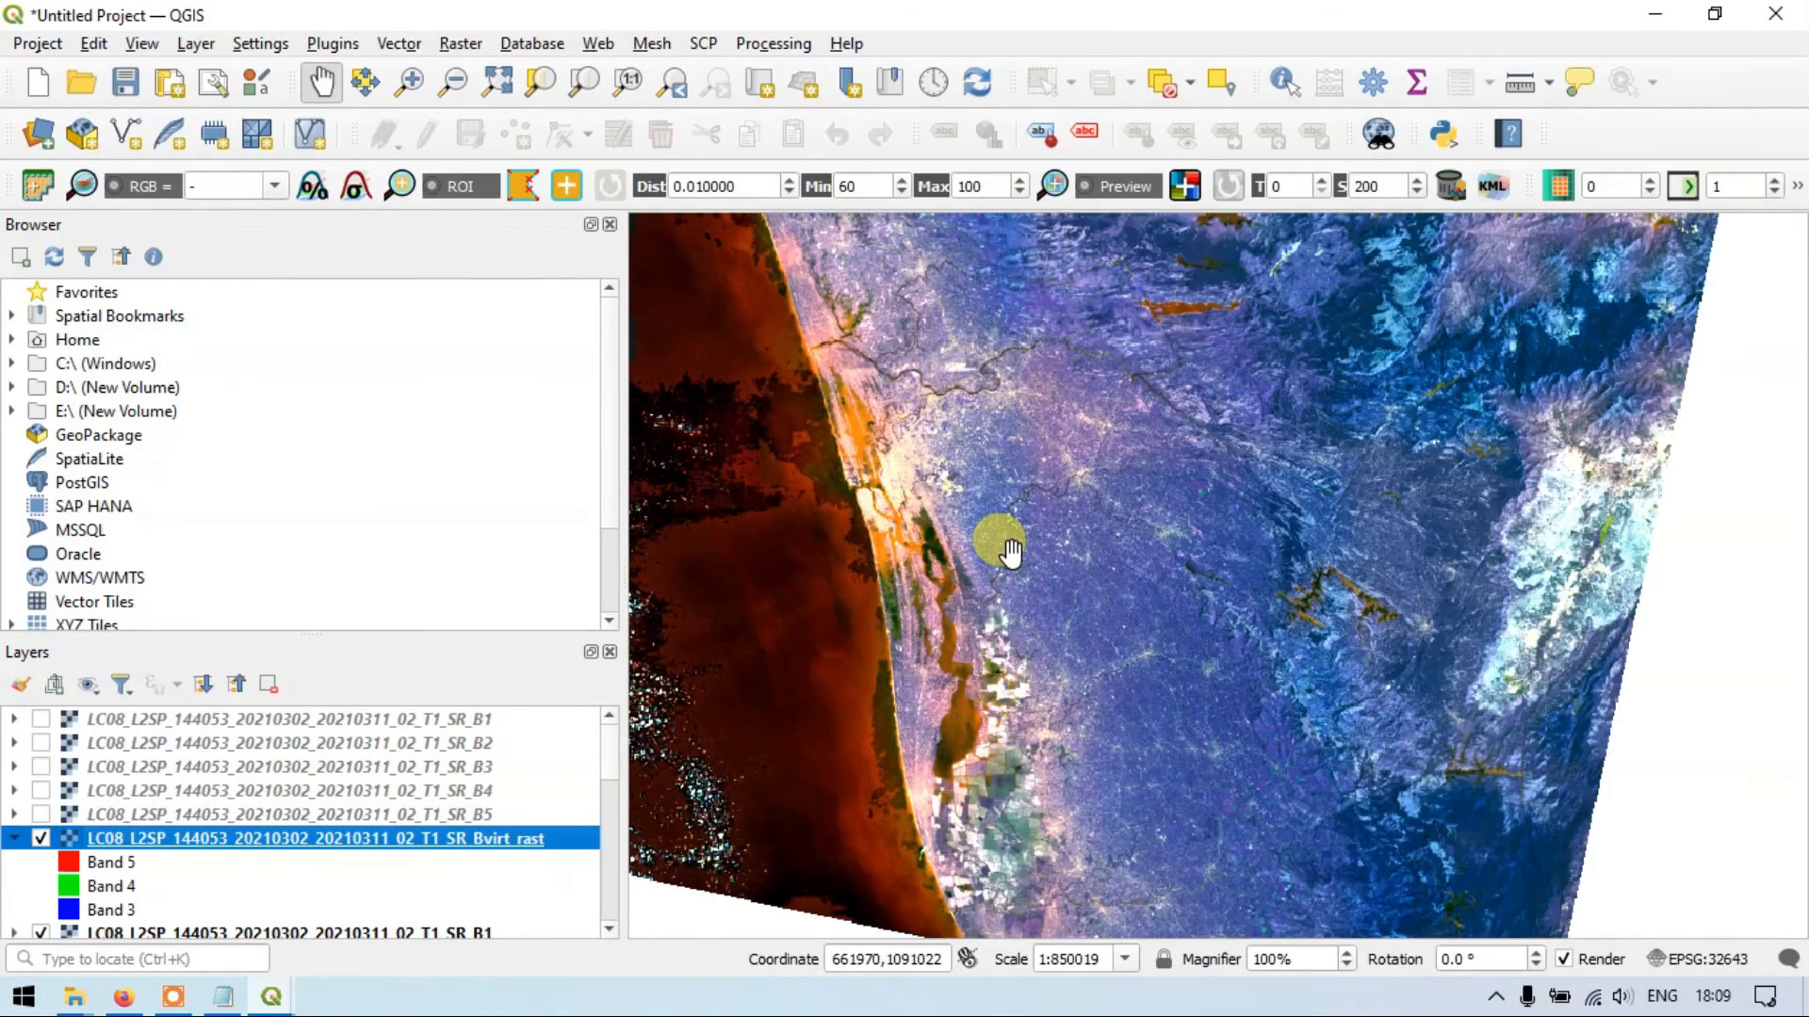
right_click(364, 837)
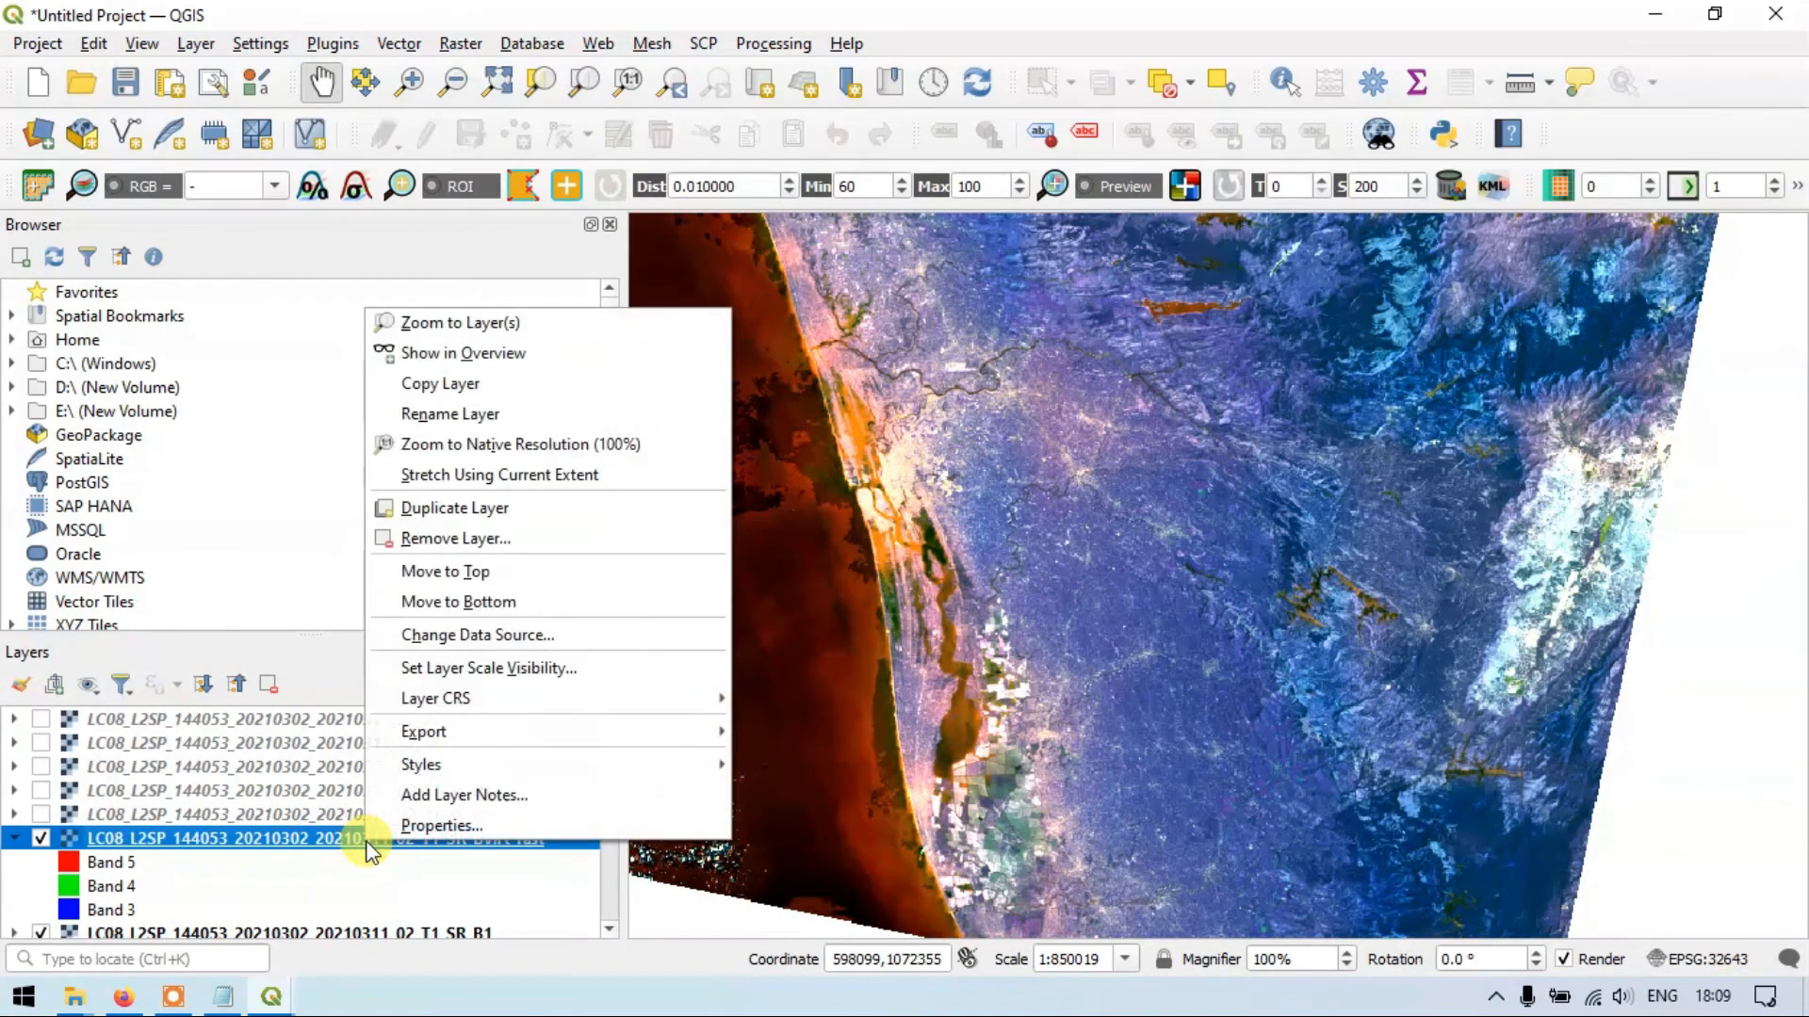
click(410, 821)
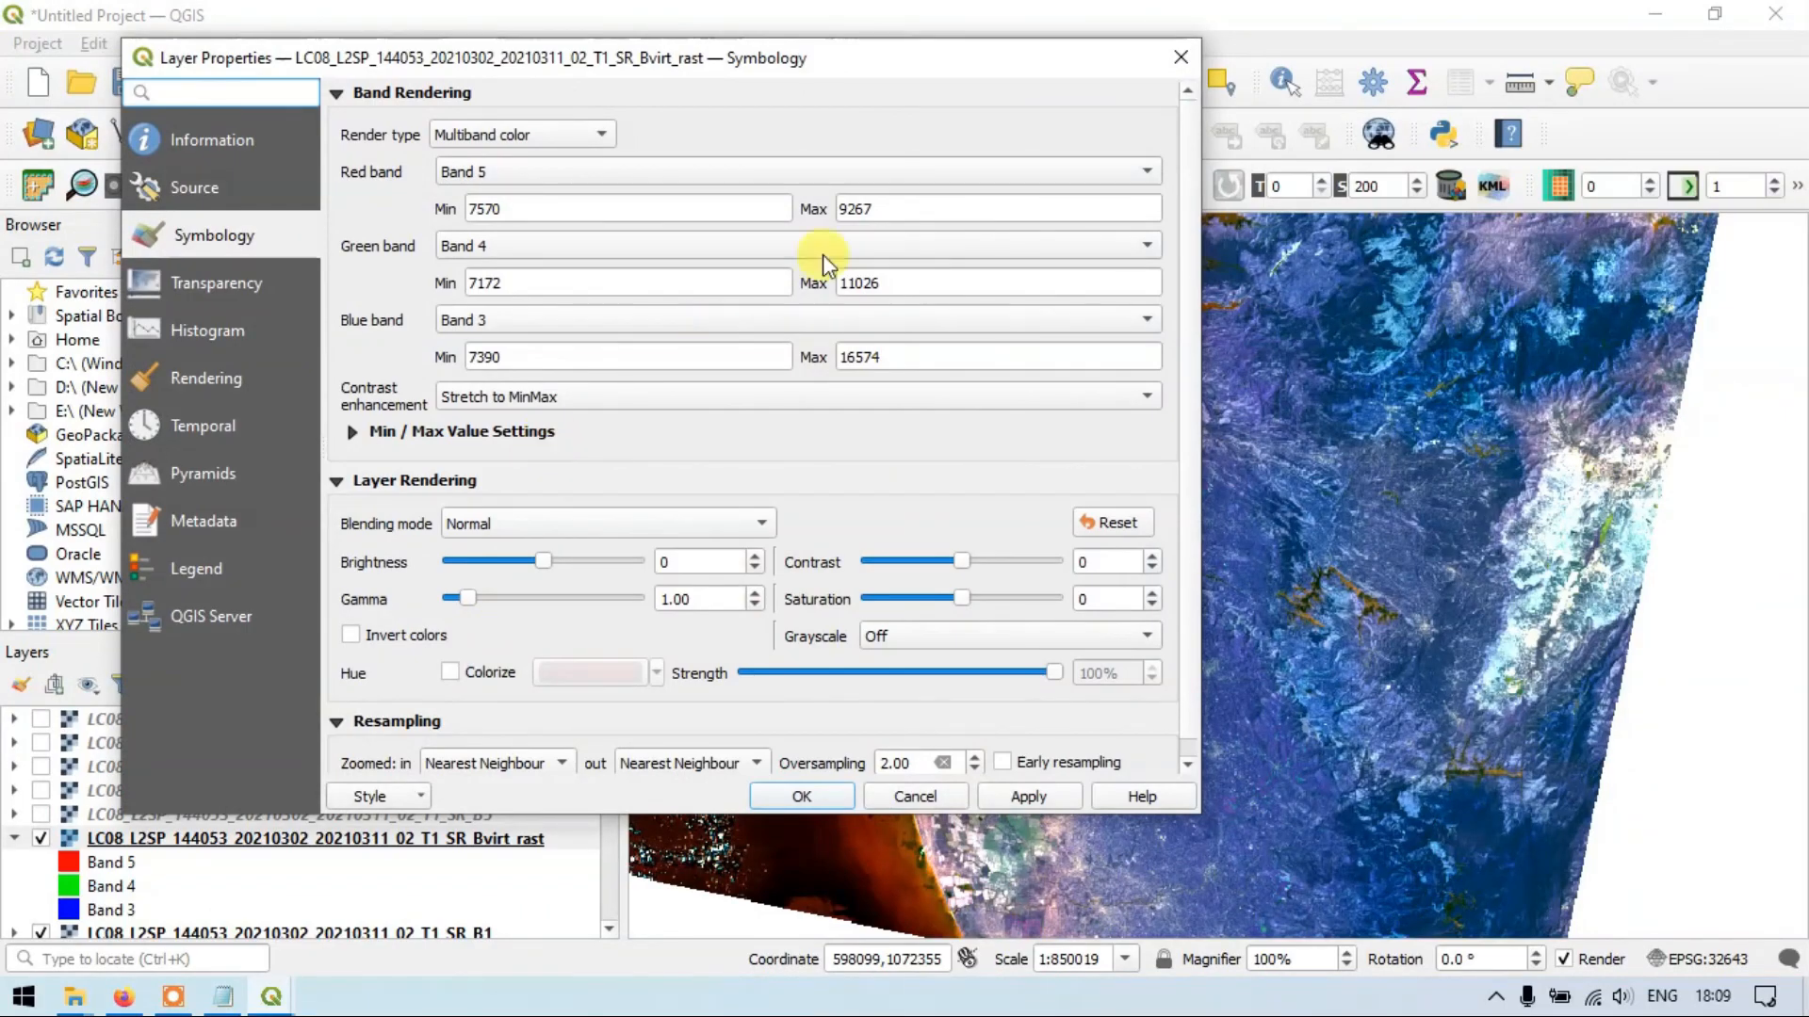
click(1167, 68)
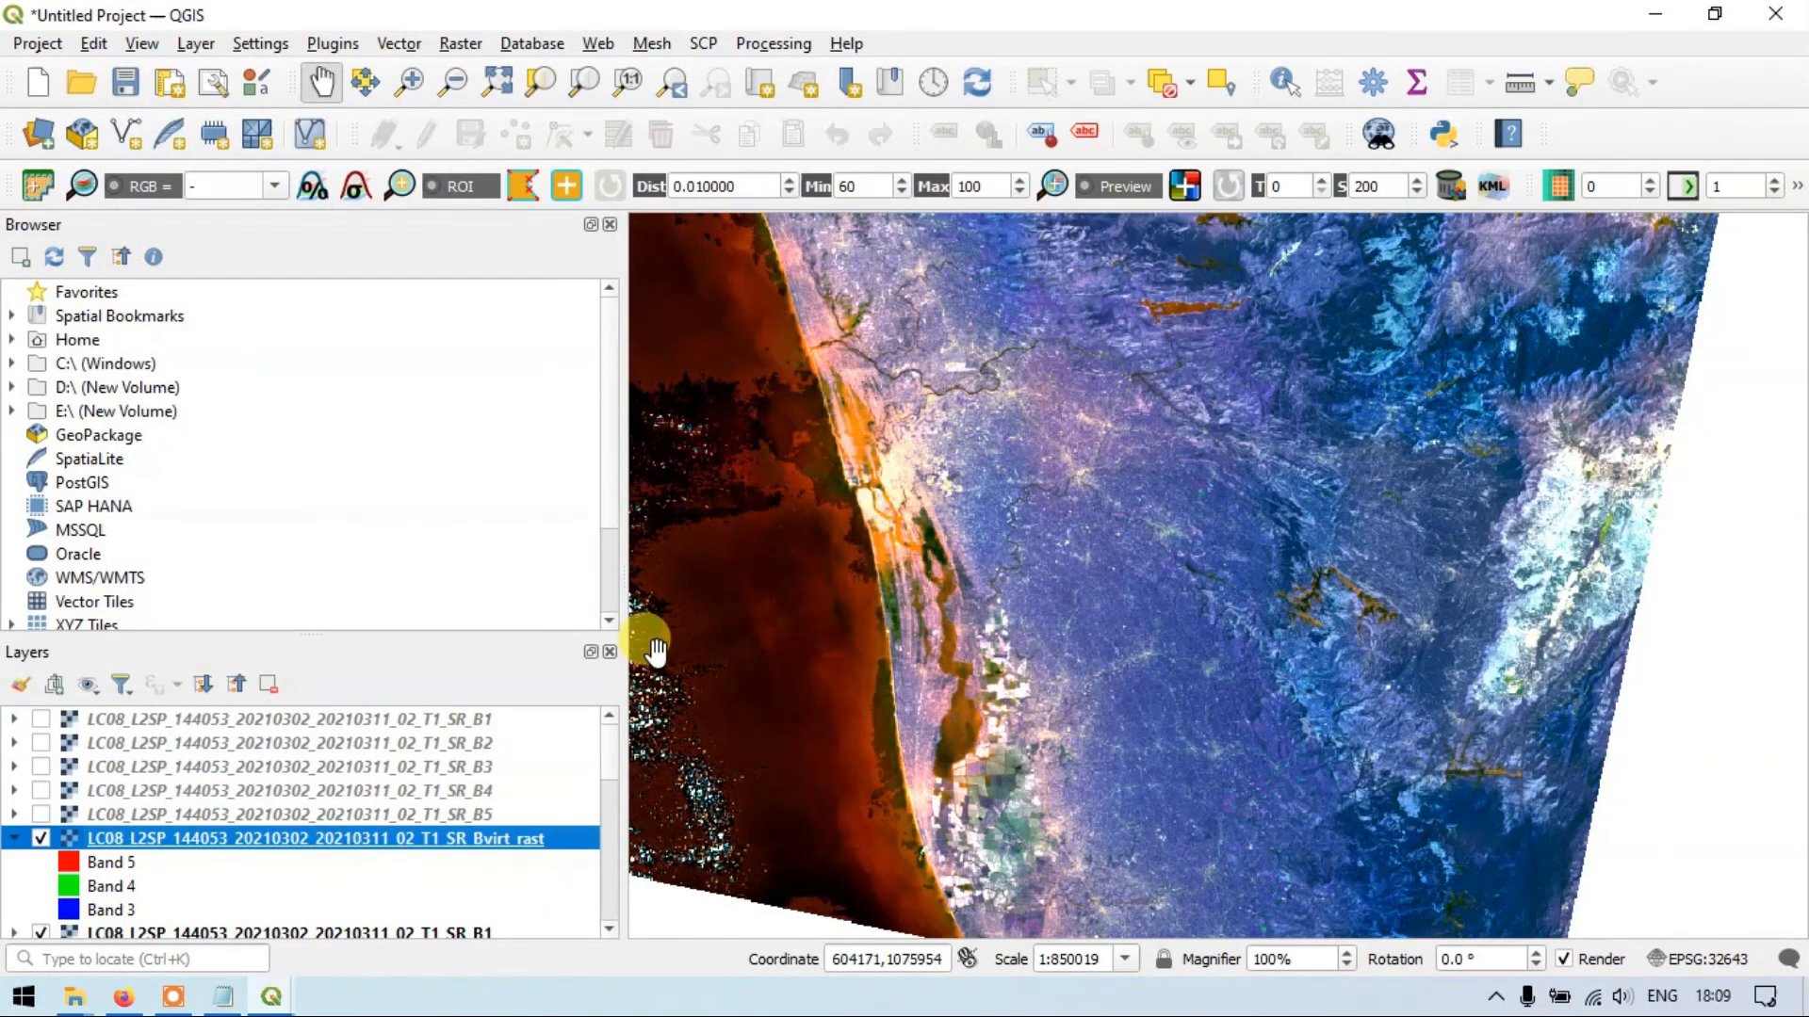